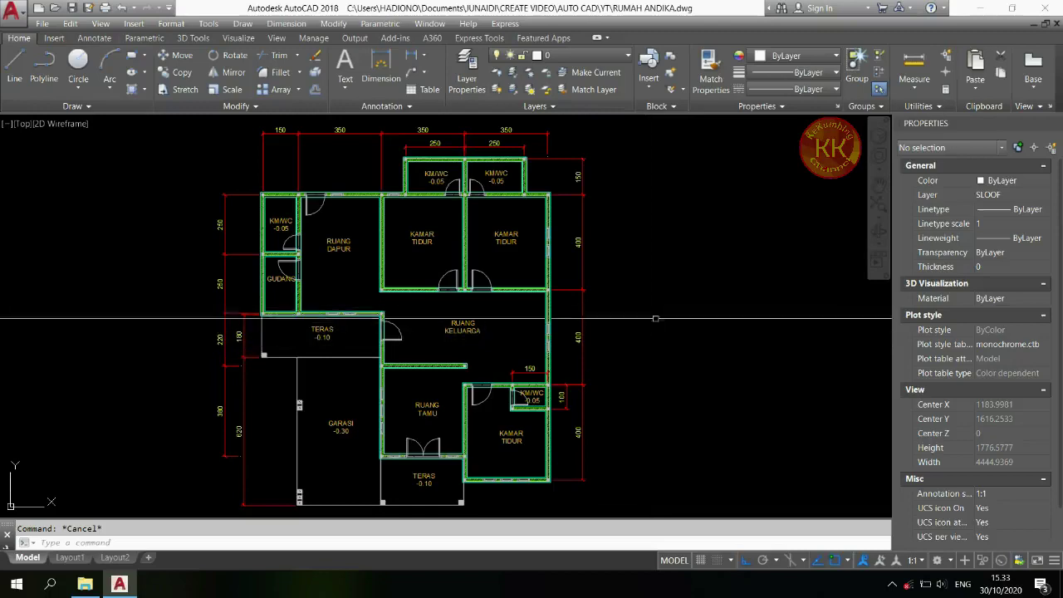
- Make the SLOOF layer current and turn off all other layers
click(468, 83)
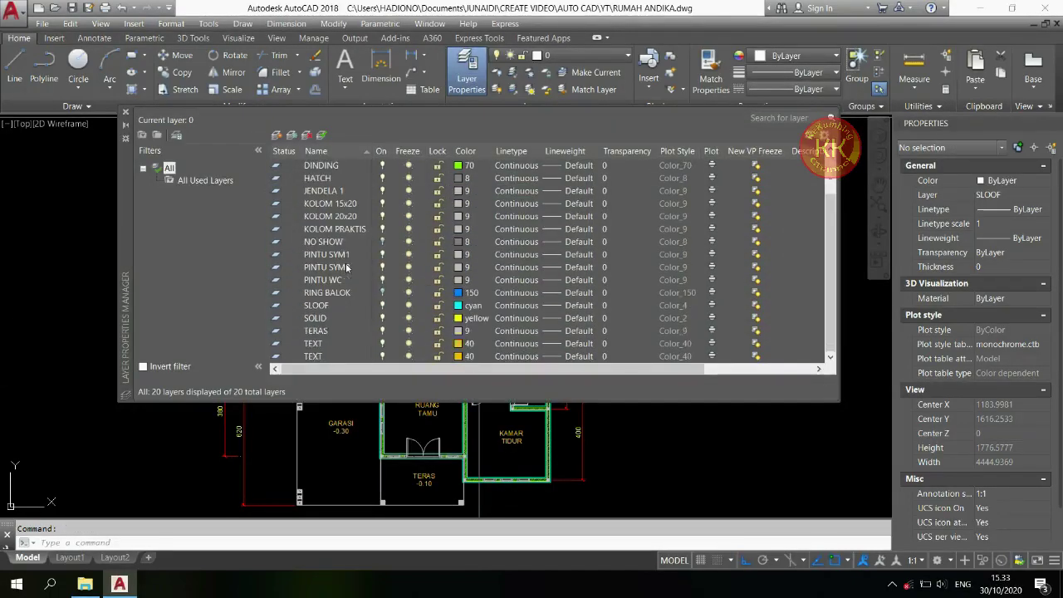
click(276, 309)
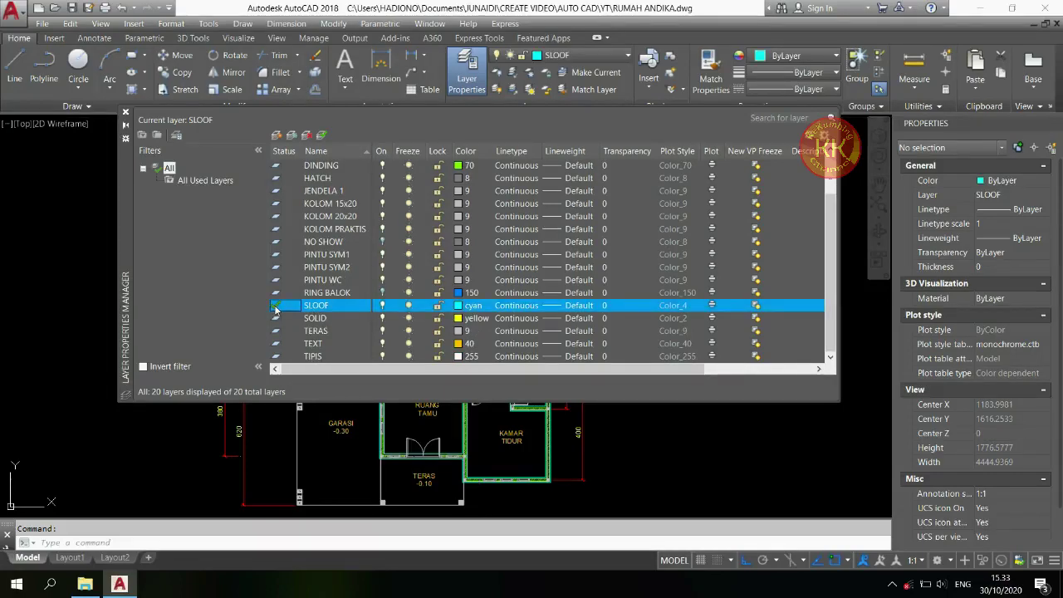
key(ctrl+a)
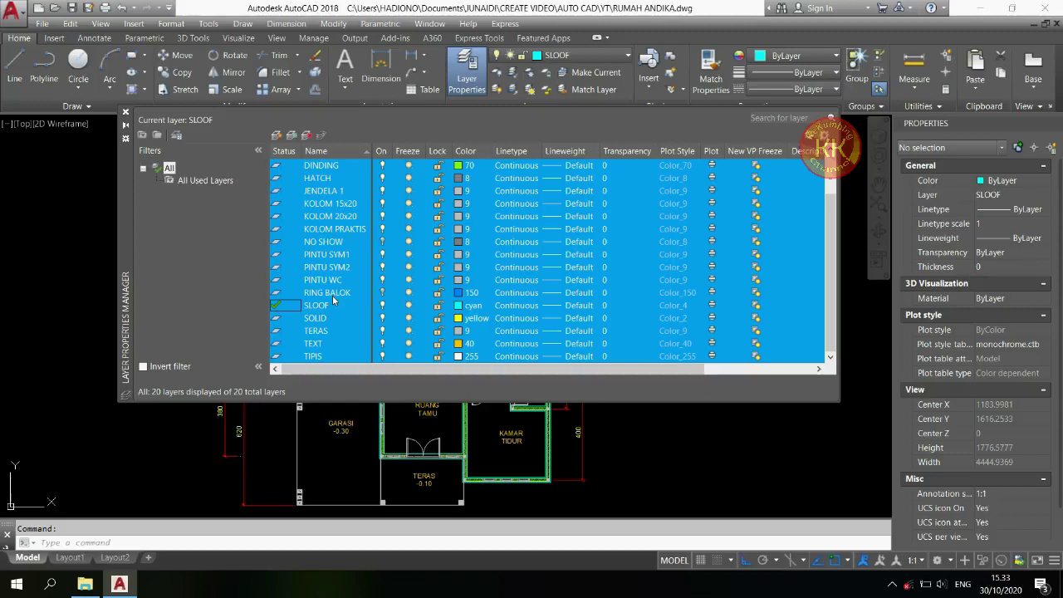
ctrl+click(319, 309)
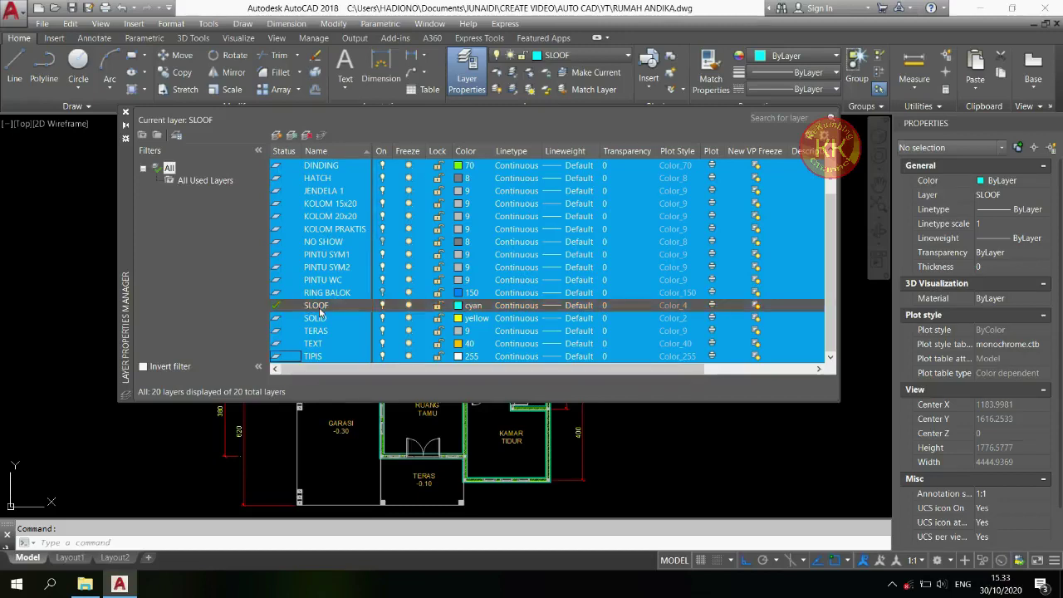
click(381, 280)
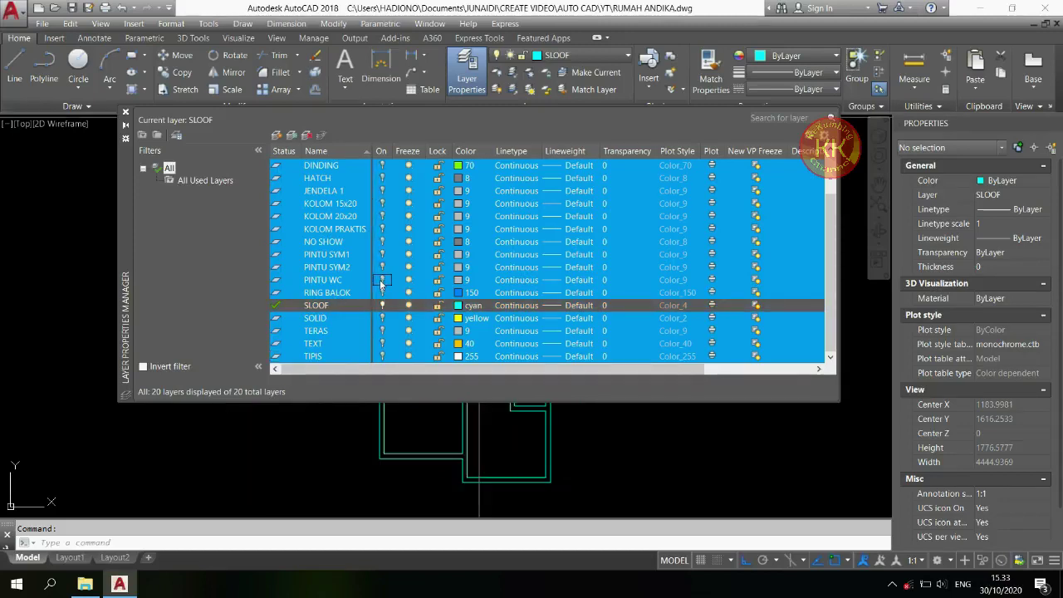
click(127, 114)
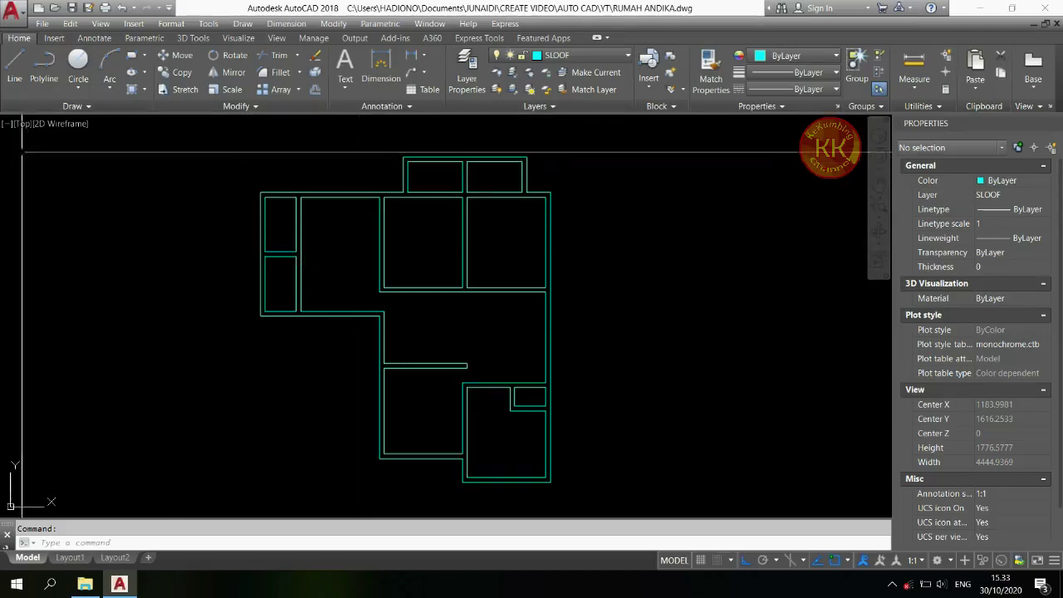
- Show the plan in SW Isometric view and extrude all the sloof outlines by -20
click(24, 125)
click(50, 234)
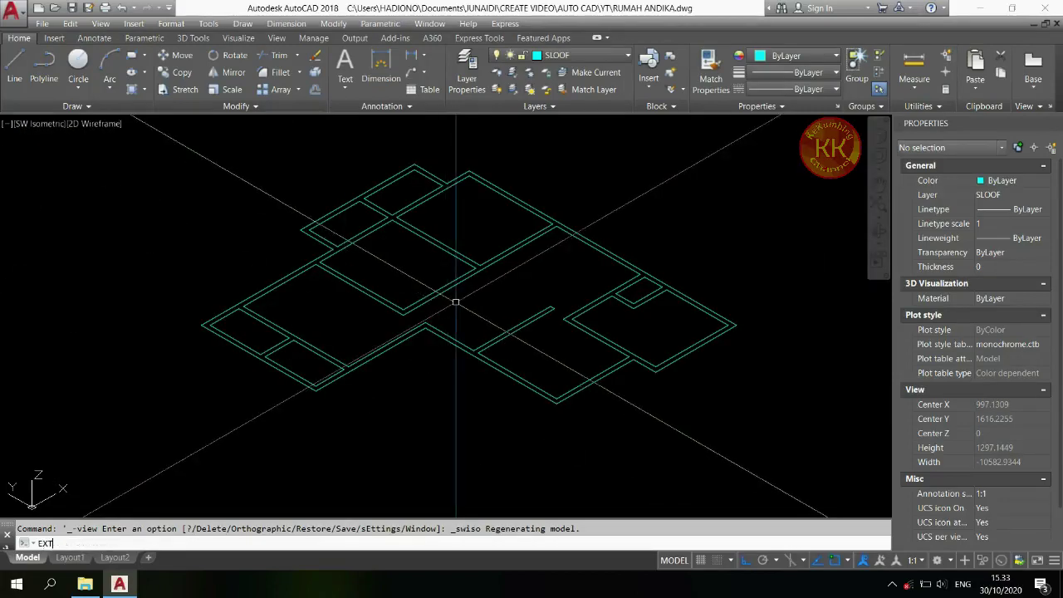
key(Return)
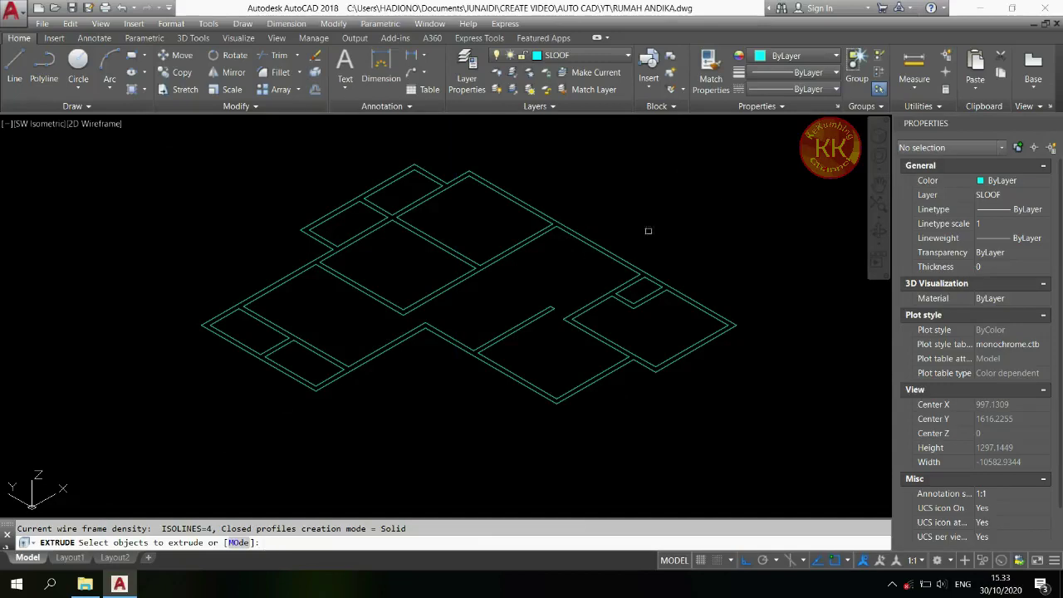
click(776, 151)
click(164, 457)
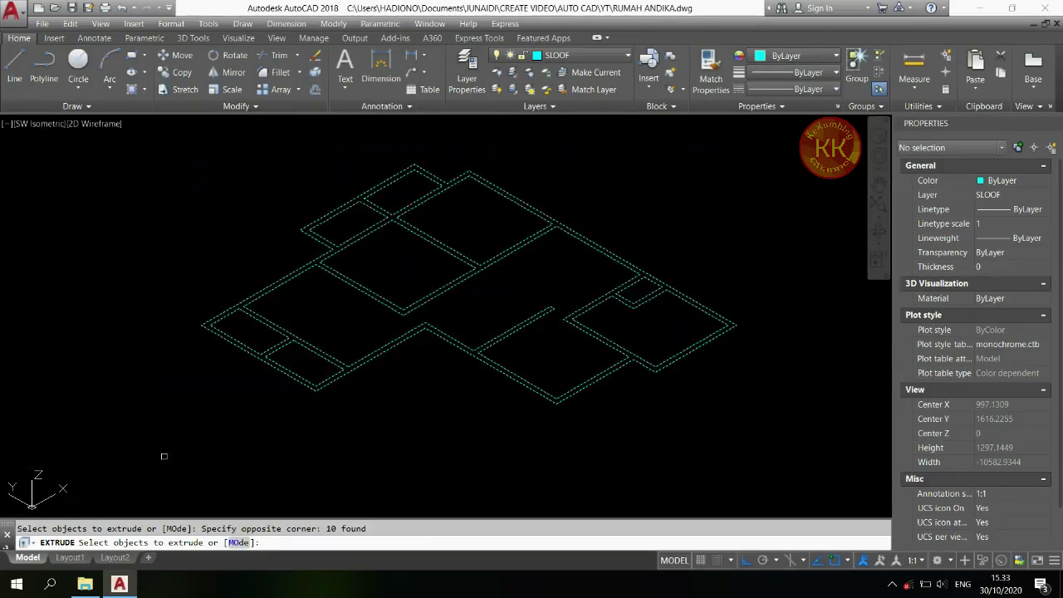
key(Return)
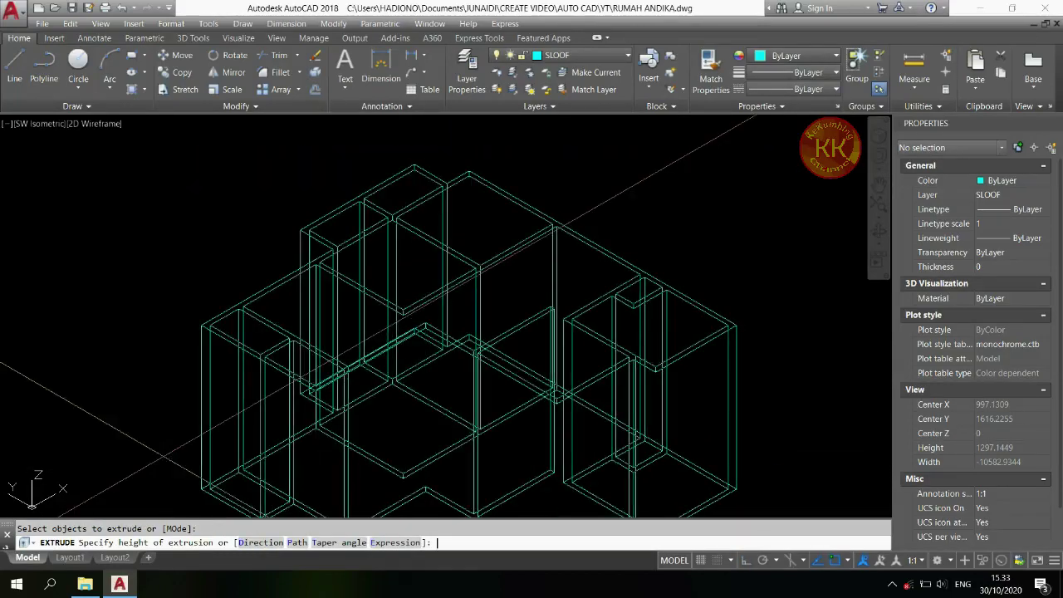
text(-20)
key(Return)
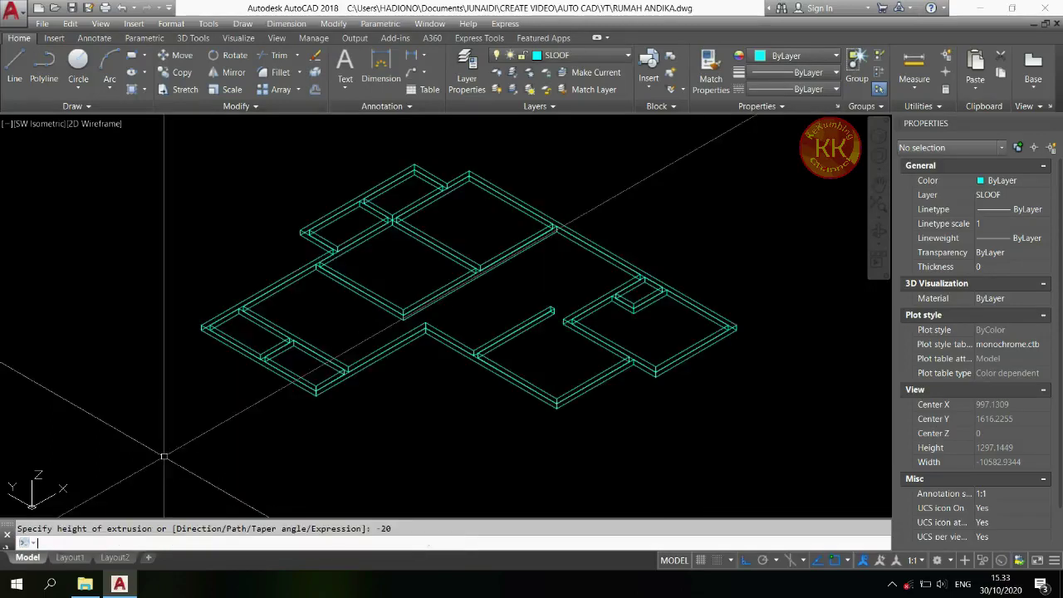
- Preview the extruded sloof in the Shaded visual style and return to 2D Wireframe
click(108, 126)
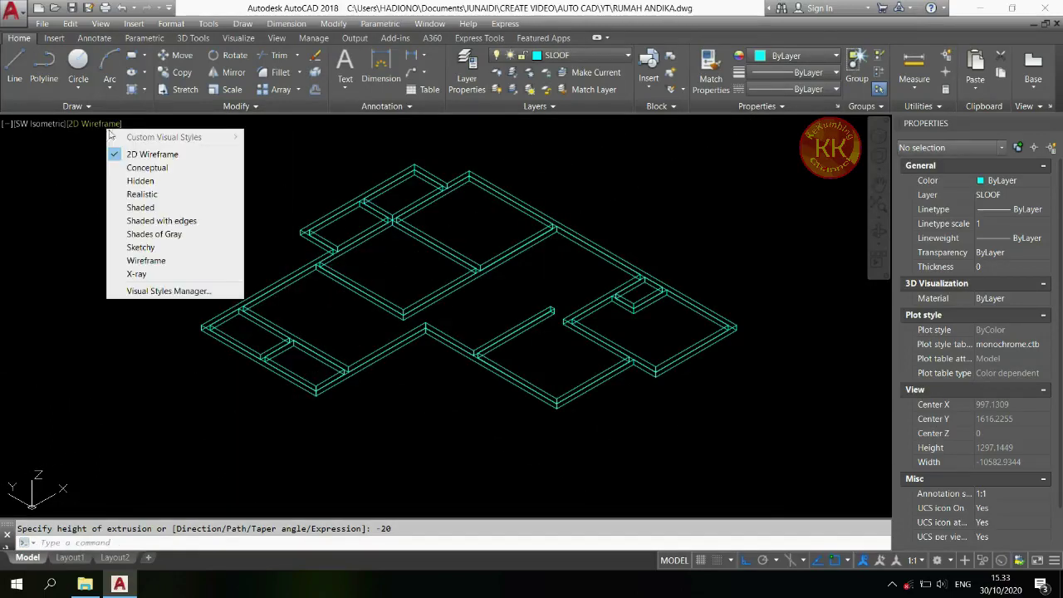
click(152, 206)
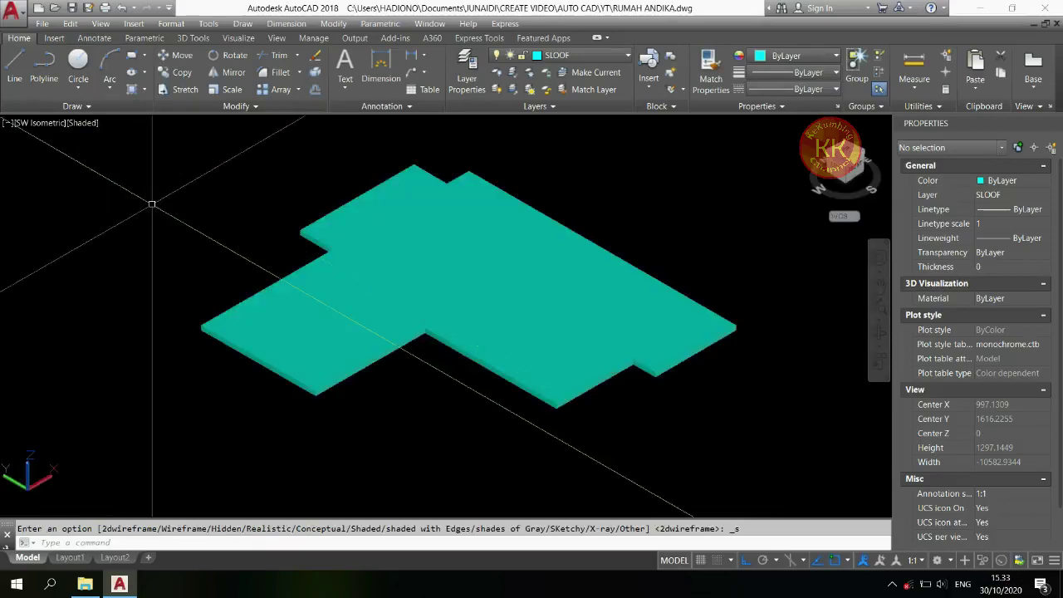
click(89, 123)
click(125, 154)
- Subtract the inner room solids from the outer sloof solid so that only the perimeter and partition beams remain
text(su)
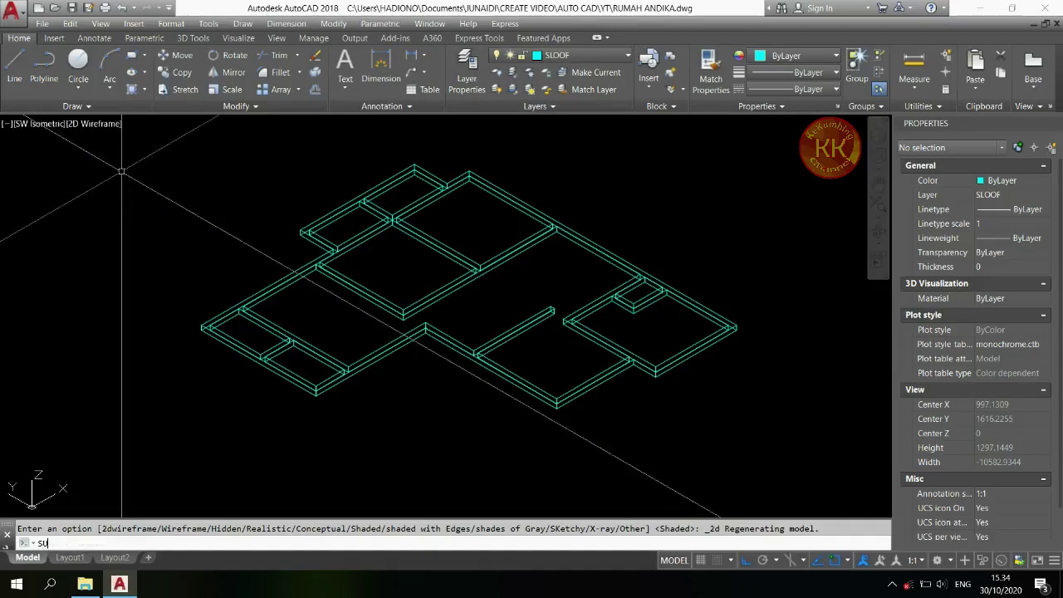
key(Return)
click(307, 223)
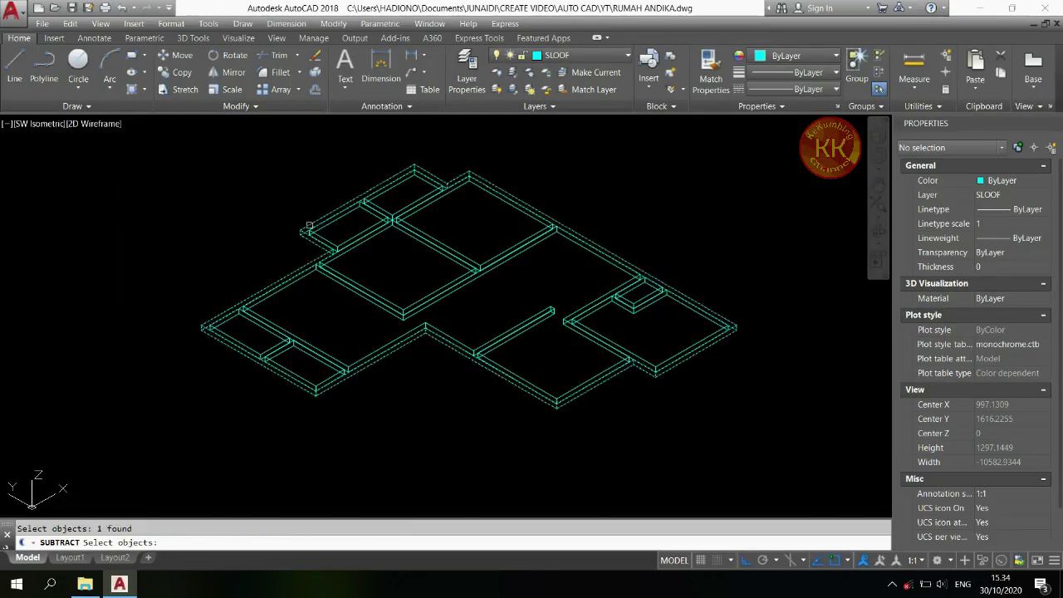
key(Return)
click(404, 197)
click(388, 224)
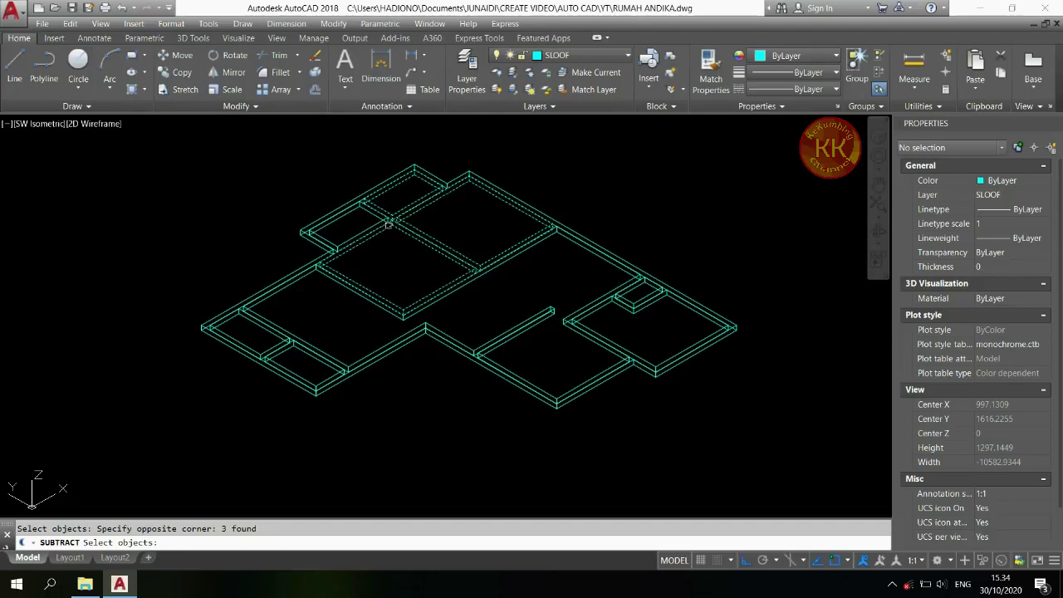
click(621, 280)
click(582, 314)
click(290, 343)
key(Return)
- Check the subtracted sloof beams in the Shaded visual style and return to 2D Wireframe
click(99, 123)
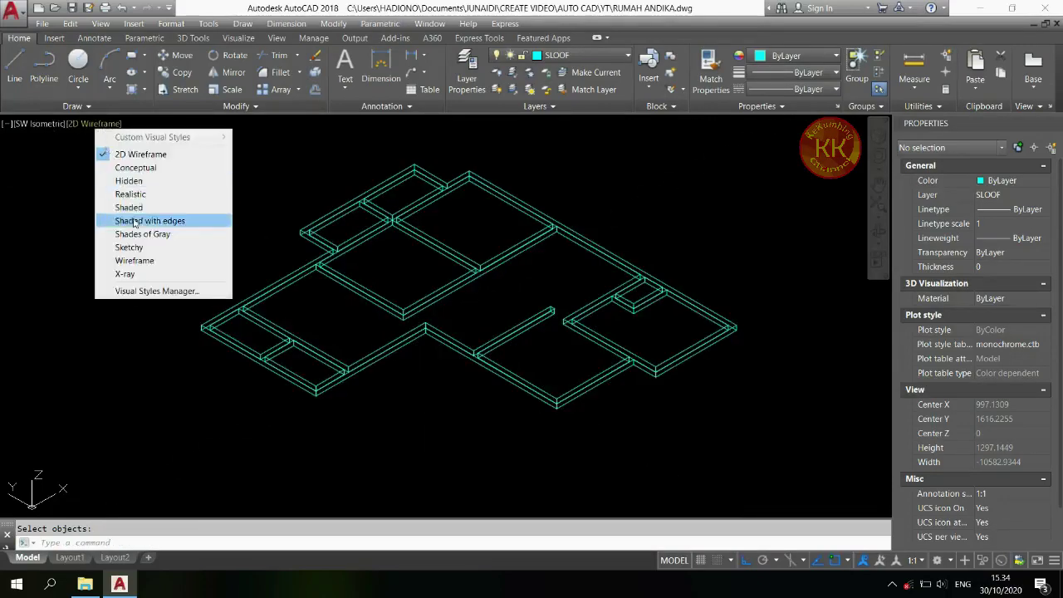
click(130, 207)
click(77, 123)
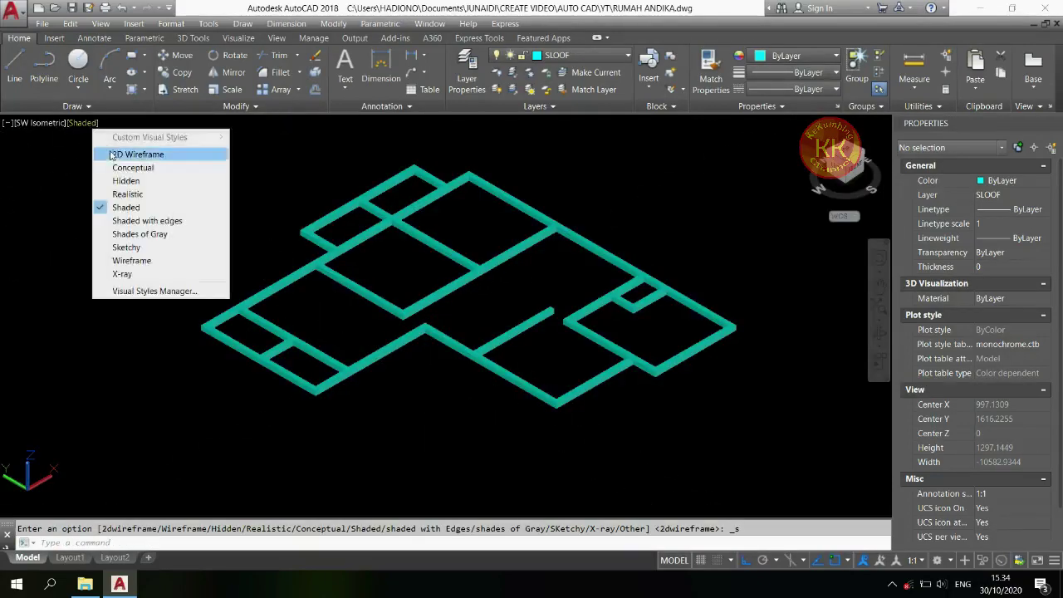
click(111, 154)
- In the Top view, turn on the DINDING layer and make it current, and turn off the SLOOF layer
click(50, 123)
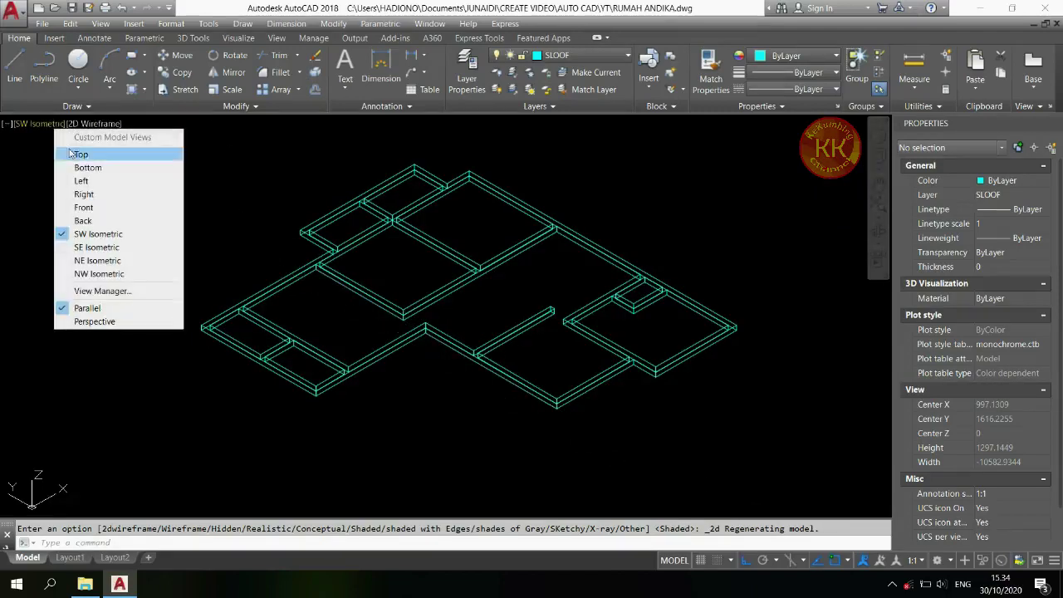
click(74, 148)
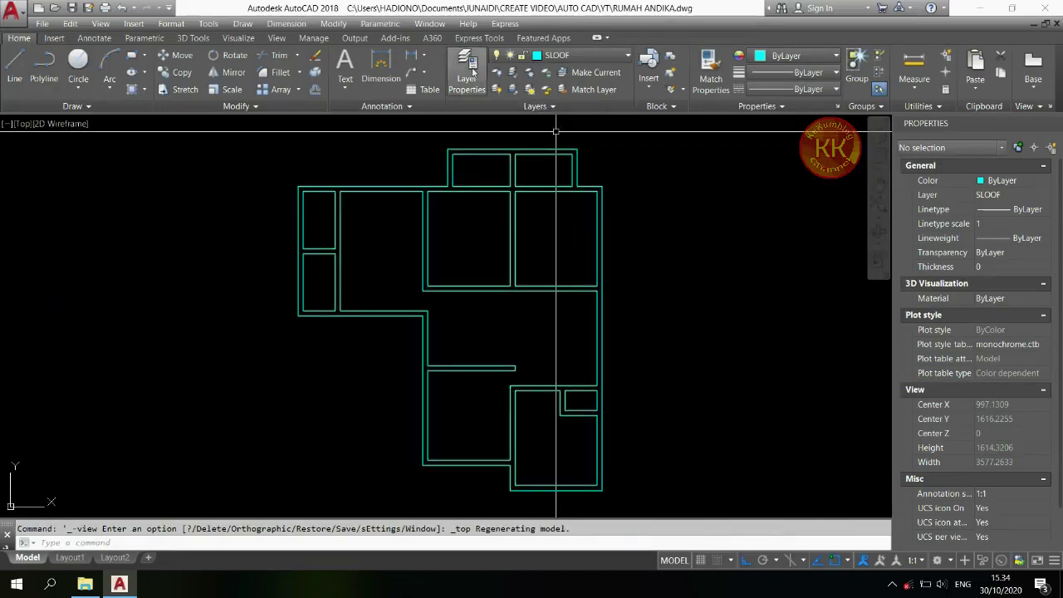
click(627, 56)
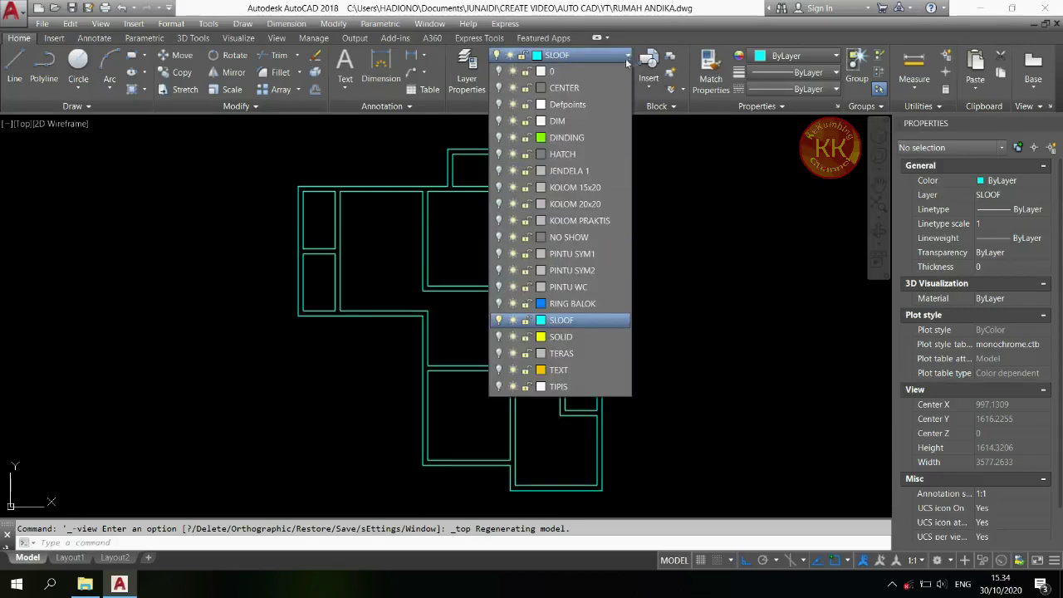
click(497, 139)
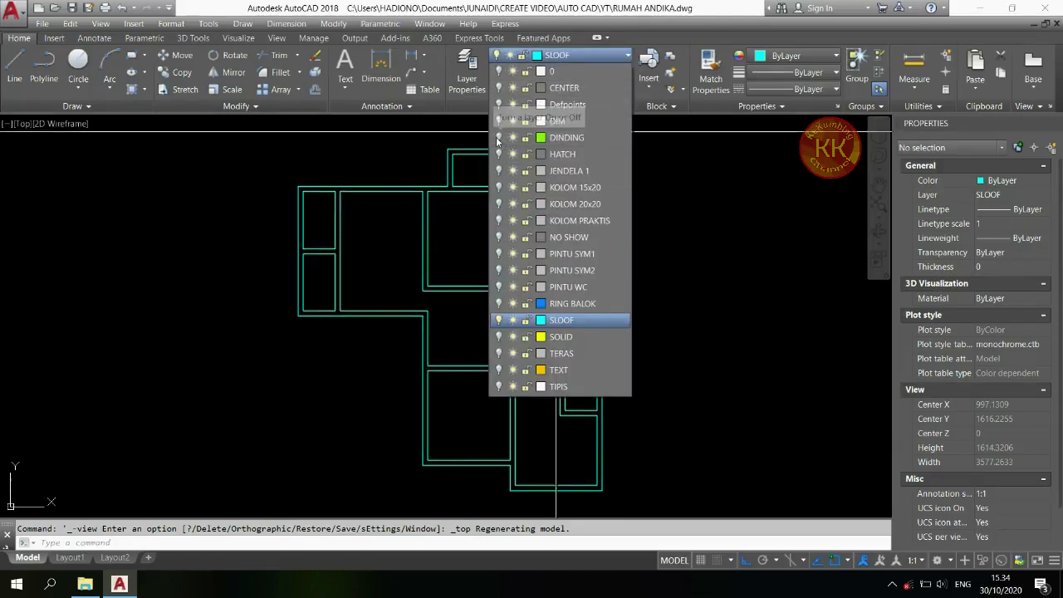
click(567, 139)
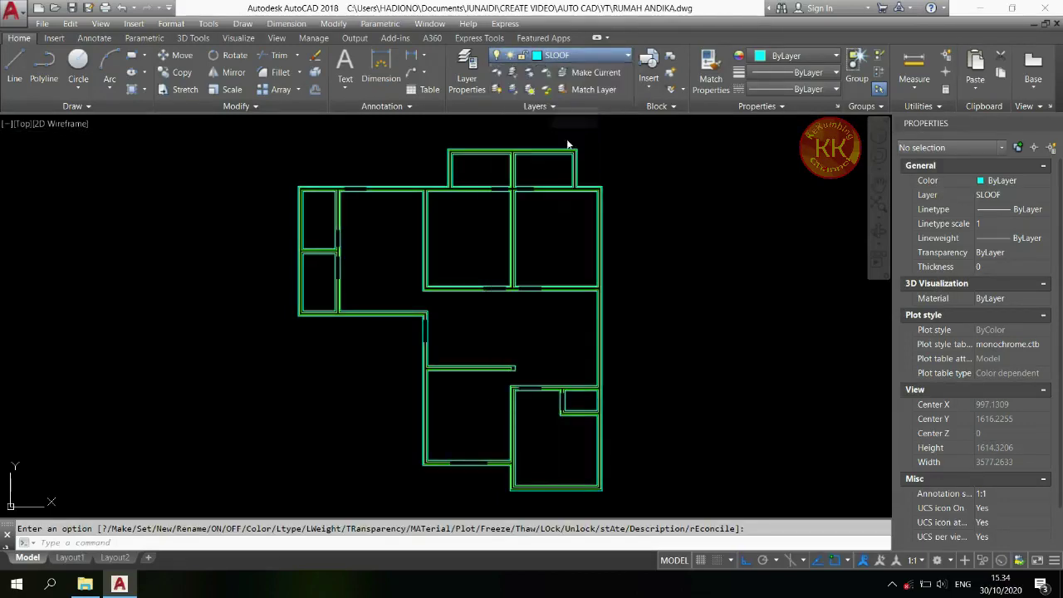
click(606, 55)
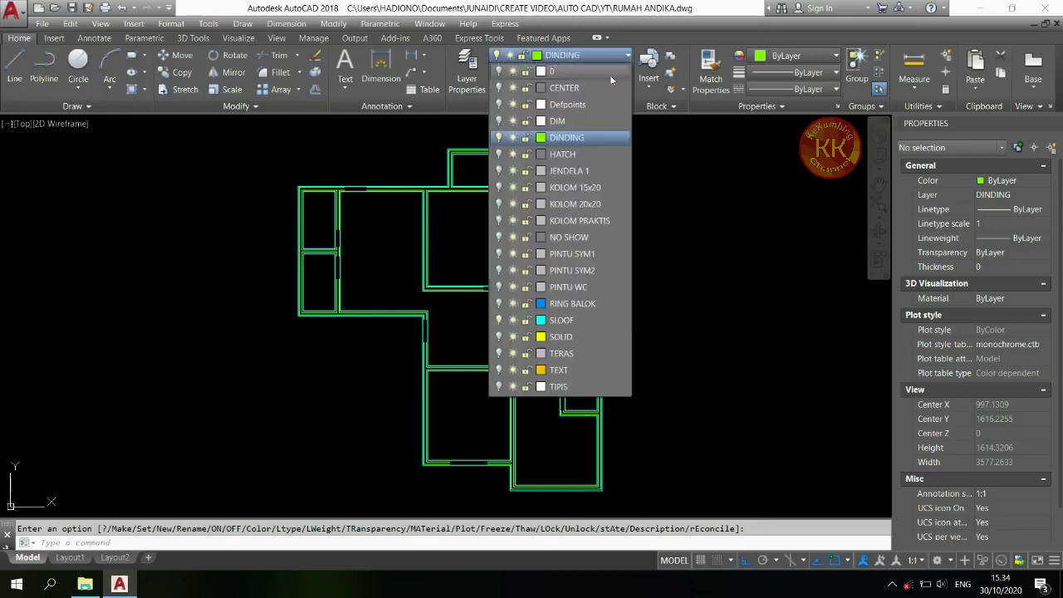
click(499, 320)
click(375, 240)
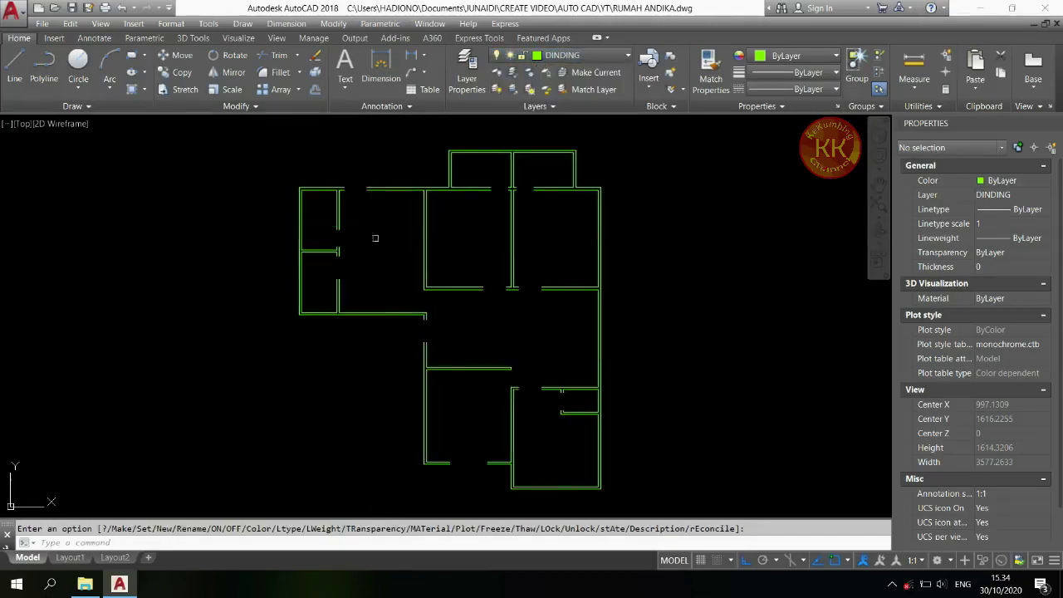
- Close both open wall ends of the upper right bathroom's door opening with short lines across the wall thickness
scroll(597, 232, down, 1)
scroll(540, 161, up, 9)
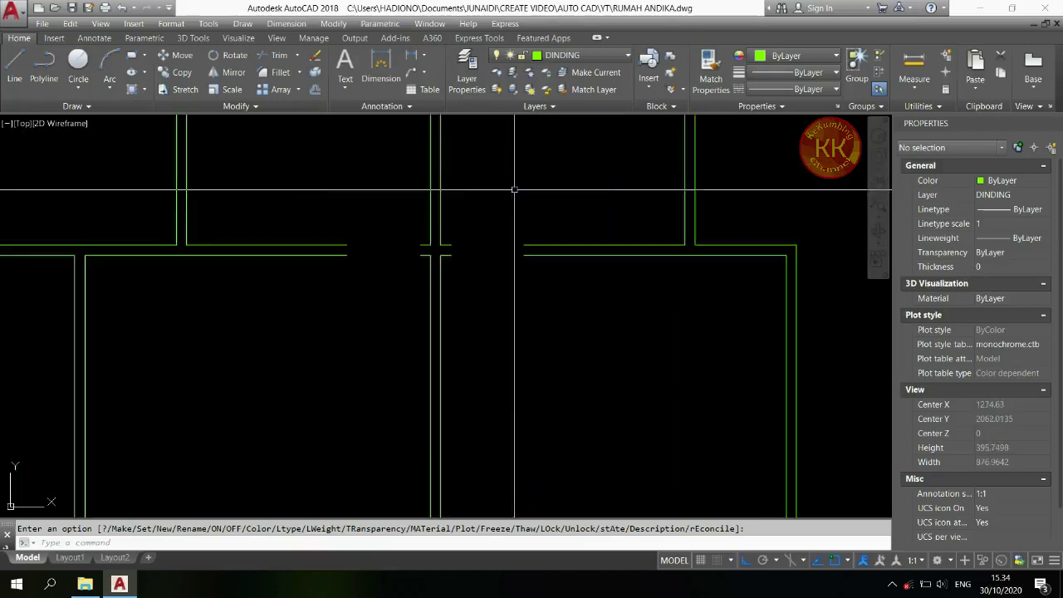
scroll(512, 218, up, 2)
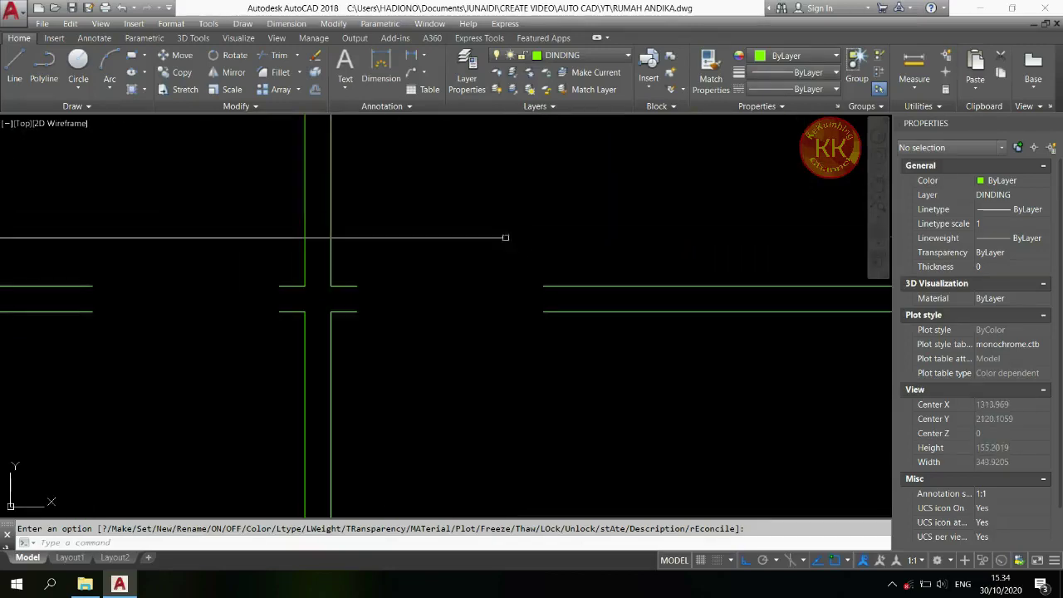
text(l)
key(Return)
click(543, 311)
click(543, 286)
key(Return)
key(Return)
click(357, 286)
click(357, 311)
key(Return)
- Close both wall ends of the upper left bathroom's door opening with short lines
key(Return)
click(279, 285)
click(279, 311)
key(Return)
key(Return)
click(92, 285)
click(91, 311)
key(Return)
- Close the open wall ends at a door opening in the left wing's inner vertical wall with short lines
scroll(365, 274, down, 4)
scroll(371, 273, down, 2)
mouse_move(371, 273)
middle_down()
mouse_move(605, 282)
mouse_move(605, 273)
middle_up()
key(Return)
click(599, 265)
key(Return)
key(Return)
click(584, 379)
click(599, 379)
key(Return)
- Close both wall ends of the left bedroom's door opening in the wall facing the family room
scroll(605, 318, down, 4)
middle_drag(605, 318, 574, 232)
scroll(519, 250, up, 3)
key(Return)
click(534, 267)
click(534, 276)
key(Return)
key(Return)
click(624, 267)
click(623, 275)
key(Return)
- Close both wall ends of the right bedroom's door opening in the wall facing the family room
key(Return)
click(671, 267)
click(672, 276)
key(Return)
key(Return)
click(761, 268)
click(762, 275)
- Join all the wall lines of the floor plan into polylines
scroll(450, 177, down, 7)
scroll(450, 178, up, 4)
scroll(451, 177, down, 4)
scroll(565, 213, up, 4)
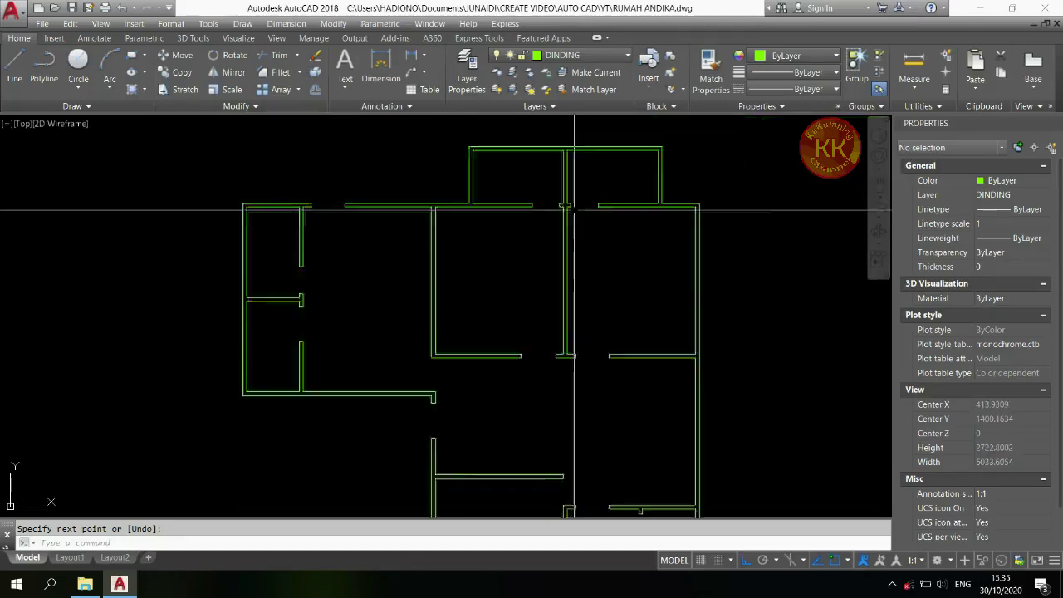
scroll(557, 251, down, 4)
scroll(540, 307, down, 5)
scroll(585, 166, up, 4)
scroll(563, 120, down, 2)
scroll(573, 124, up, 2)
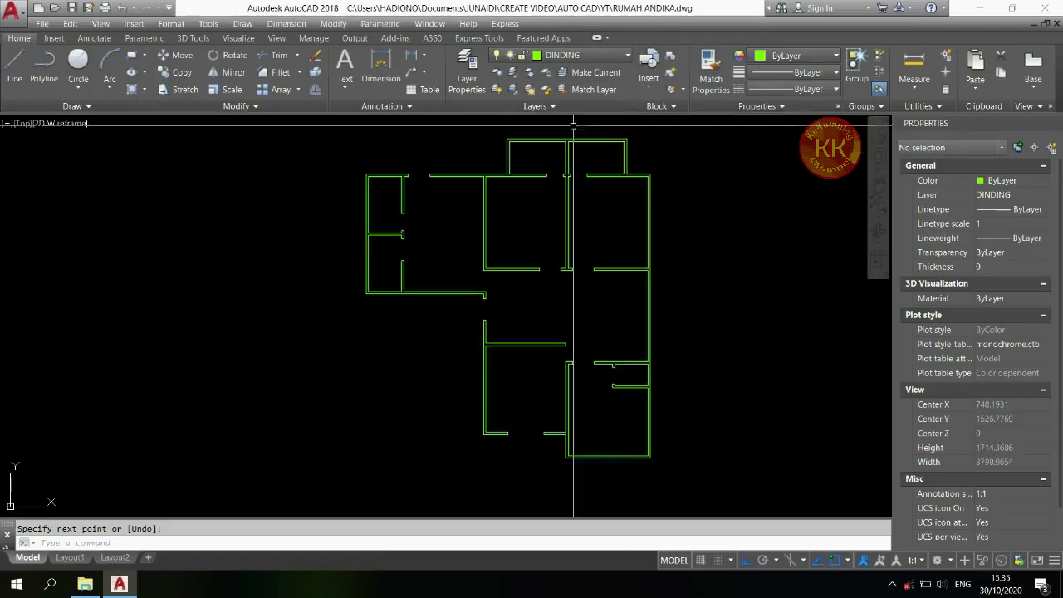
click(684, 133)
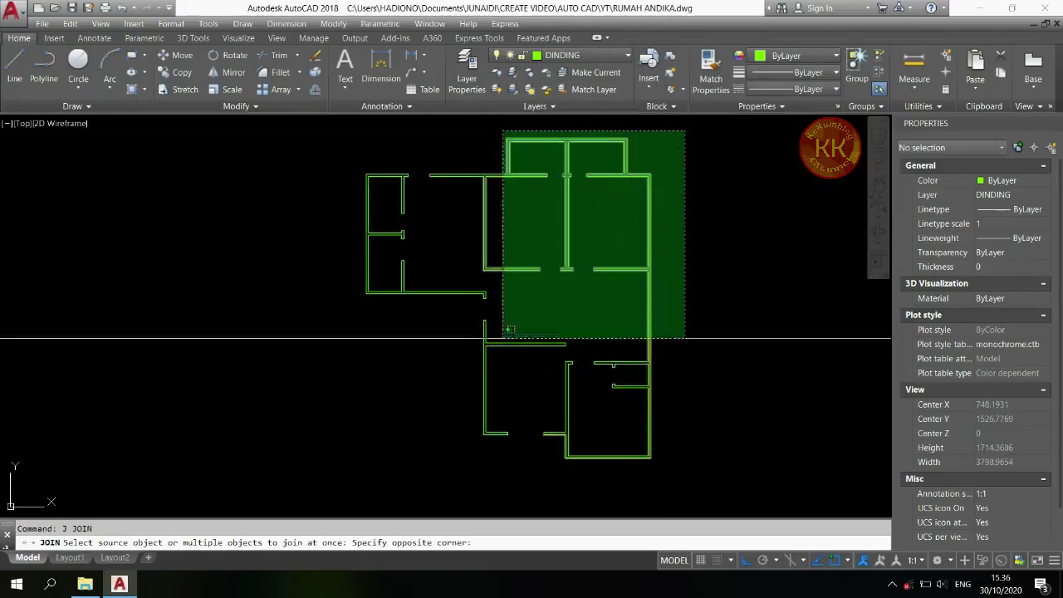
click(277, 514)
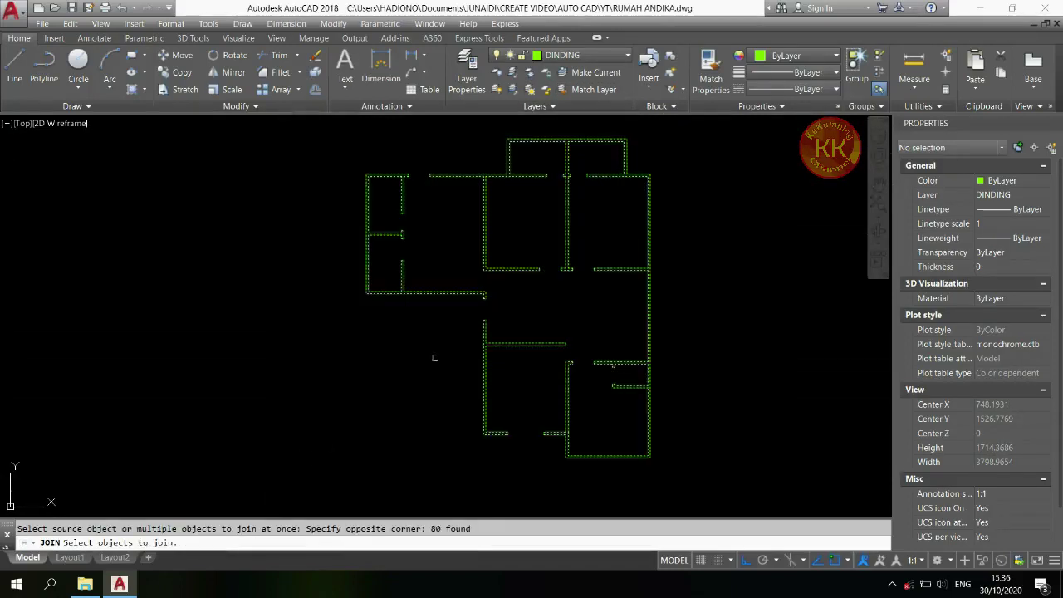
key(Return)
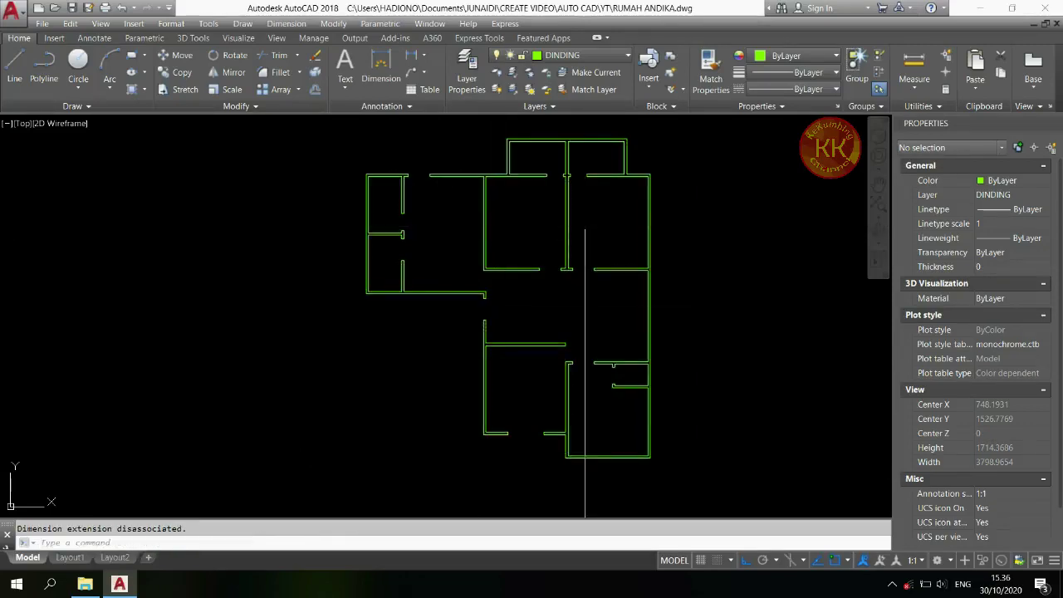
key(Escape)
- Select the bedroom-side wall outline and the left wing's wall outline in turn to check that each is a single polyline
middle_drag(672, 245, 672, 263)
scroll(585, 145, up, 4)
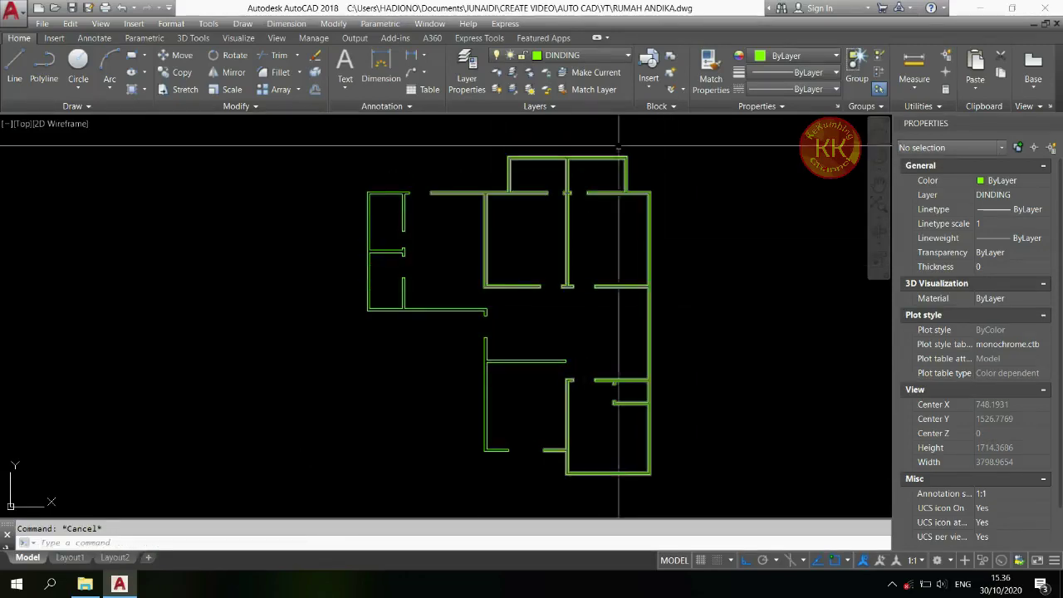
click(559, 194)
scroll(558, 194, down, 3)
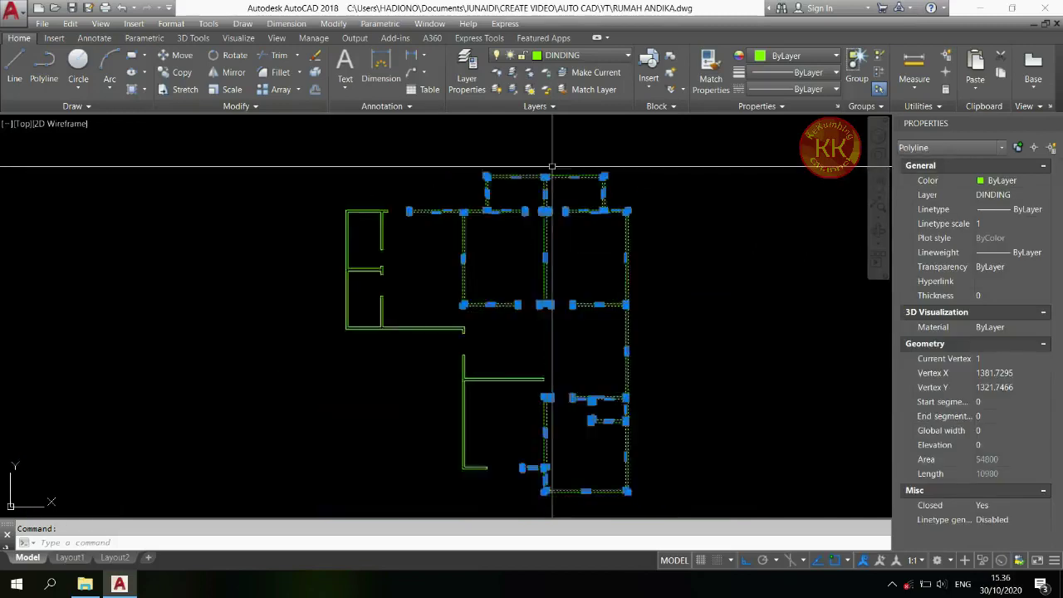
scroll(274, 203, up, 3)
key(Escape)
click(272, 207)
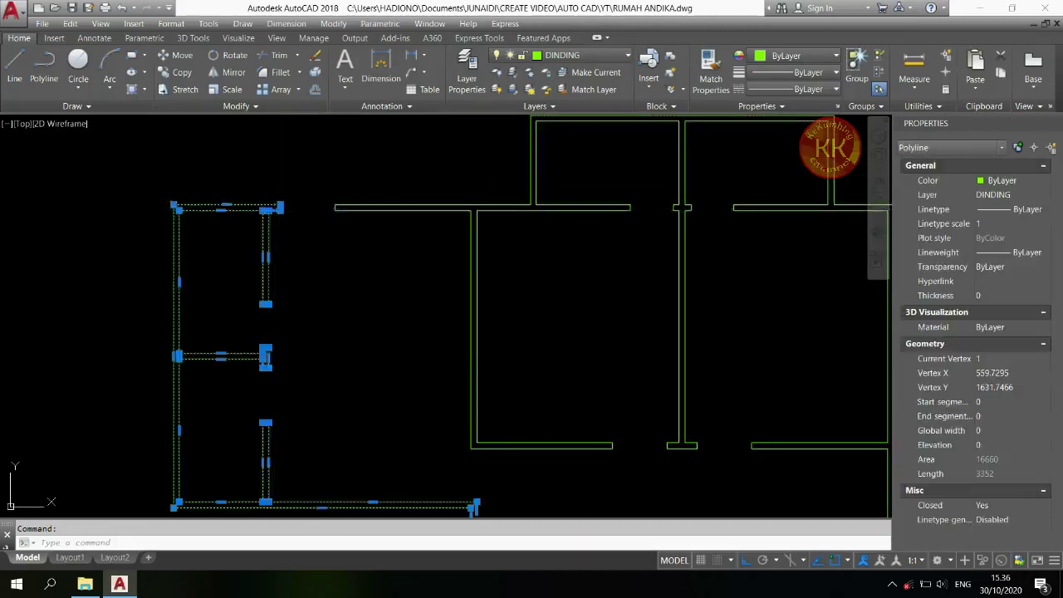
- Select the wall outline of the lower-left room to check that it is a single polyline, and undo the last view change
scroll(393, 313, down, 3)
key(Escape)
scroll(416, 354, up, 3)
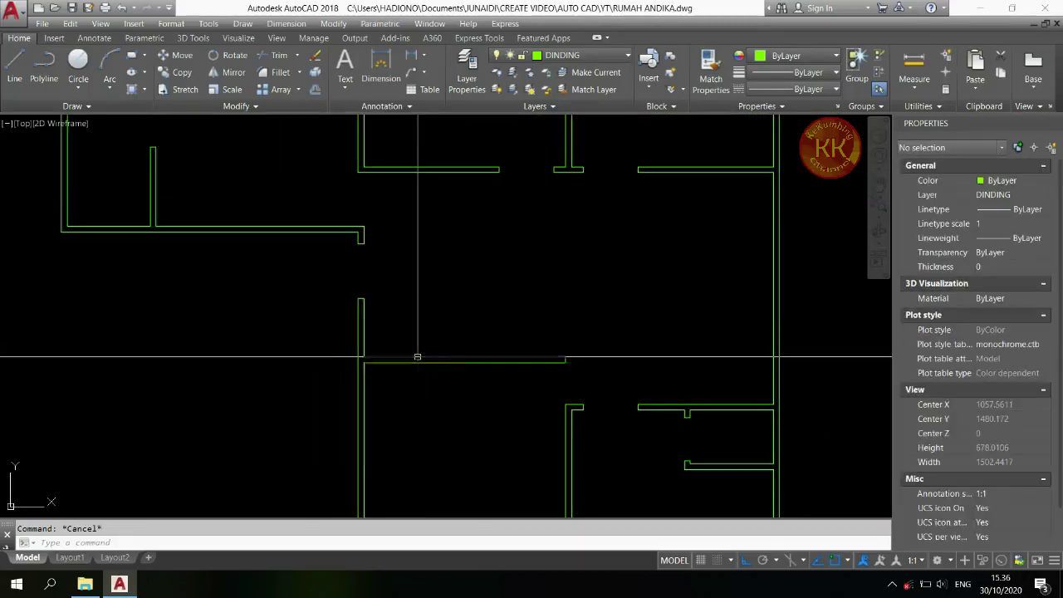
click(416, 358)
scroll(422, 290, down, 4)
key(Escape)
text(u)
key(Return)
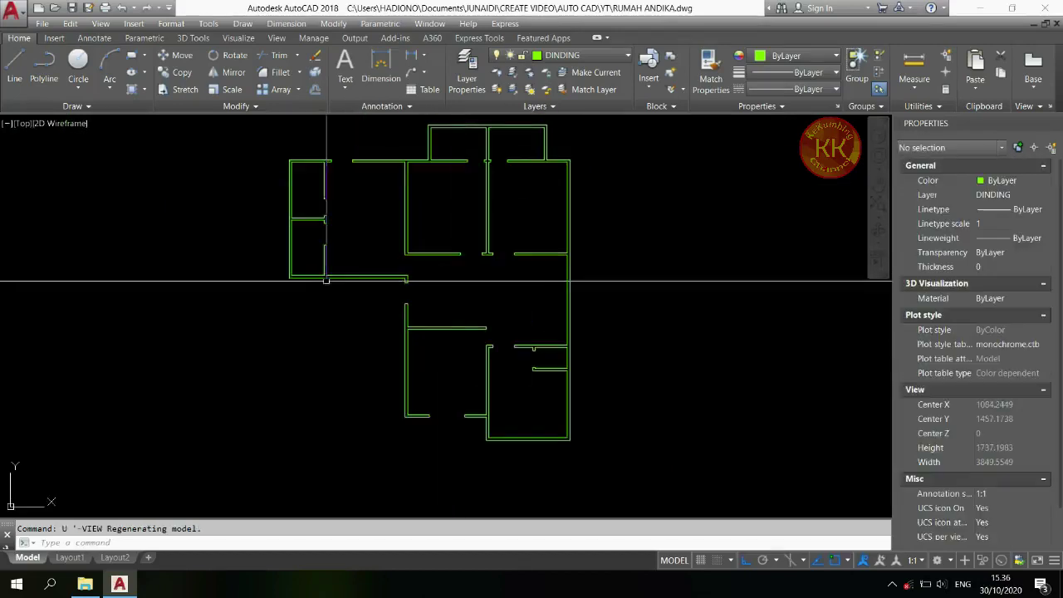
- Switch to the SW Isometric view and extrude all the wall outlines to a height of 380
click(23, 125)
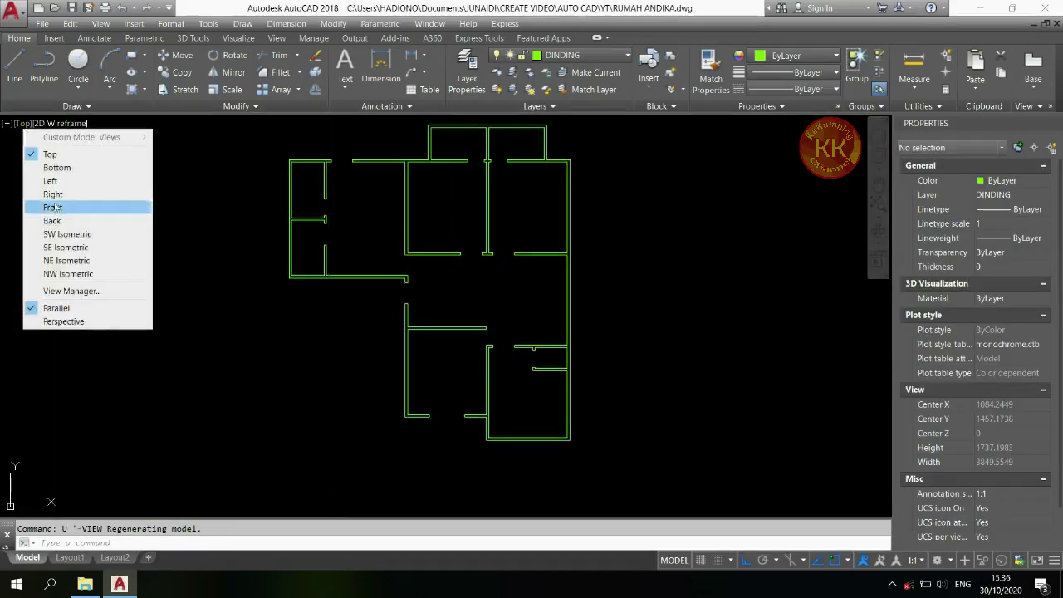
click(66, 235)
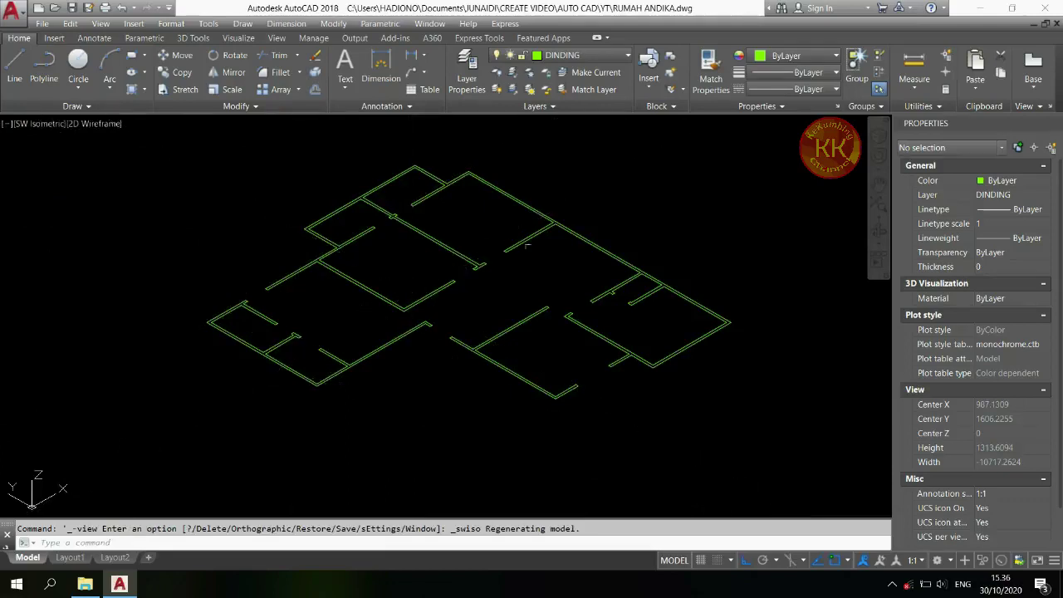
text(EXT)
key(Return)
click(768, 160)
click(216, 433)
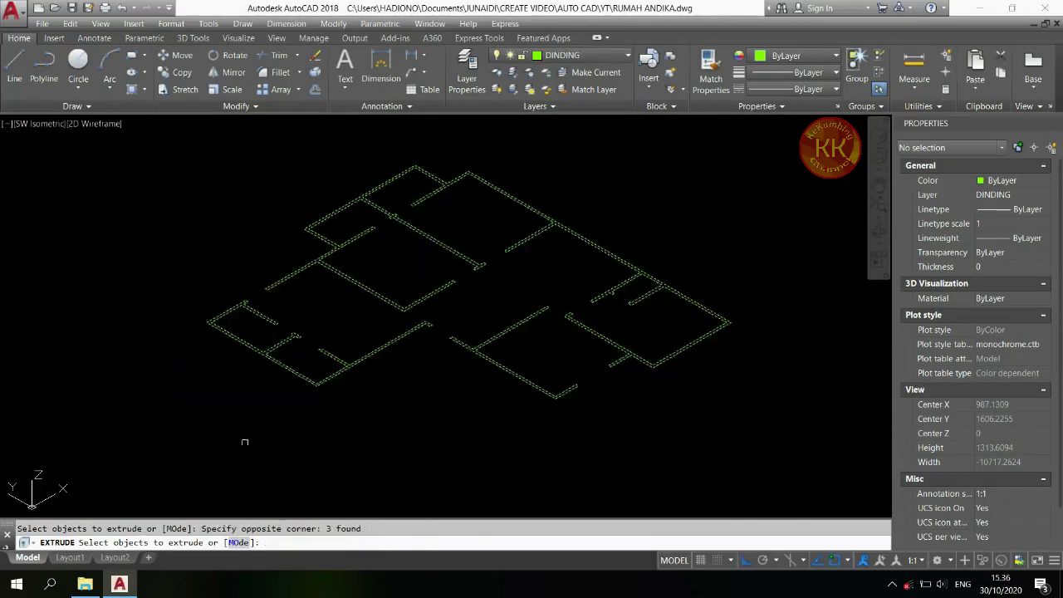
key(Return)
text(38)
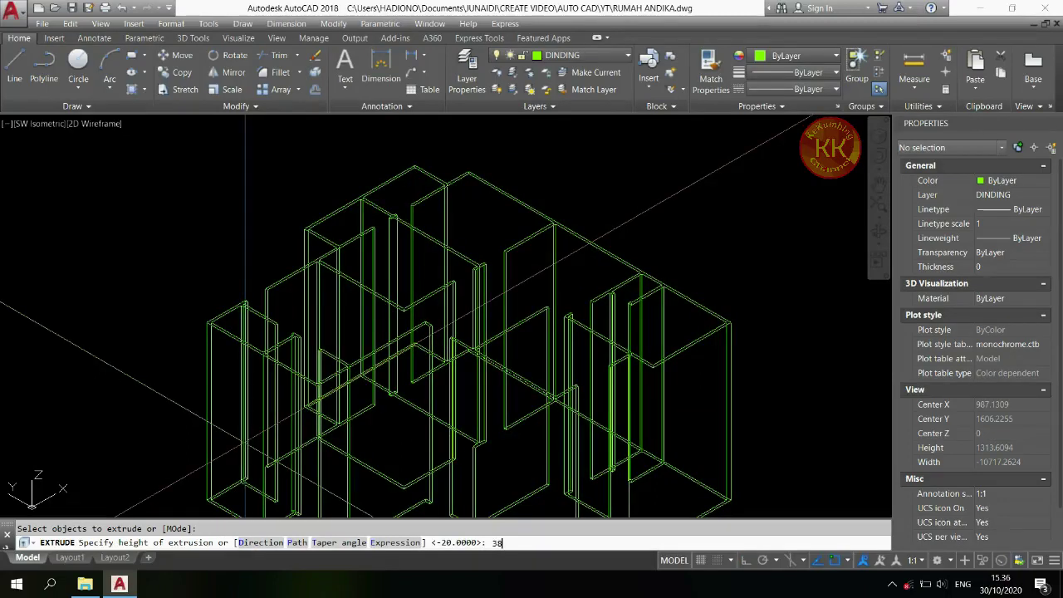
text(0)
key(Return)
scroll(373, 309, down, 2)
scroll(373, 309, down, 1)
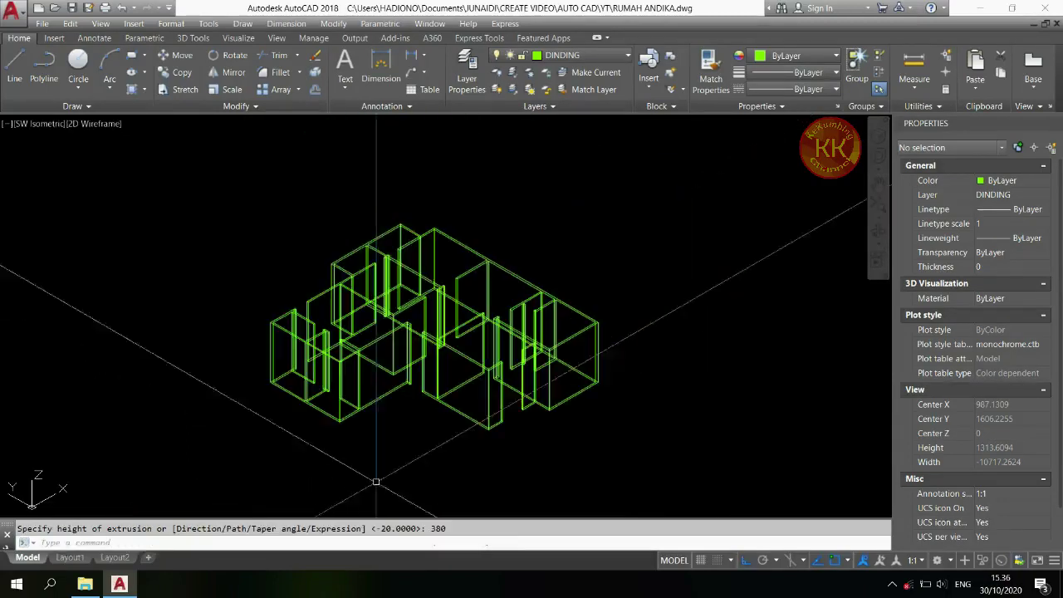
- Display the extruded walls in the Shaded visual style and try orbiting around the model to inspect them
scroll(374, 309, up, 2)
click(103, 125)
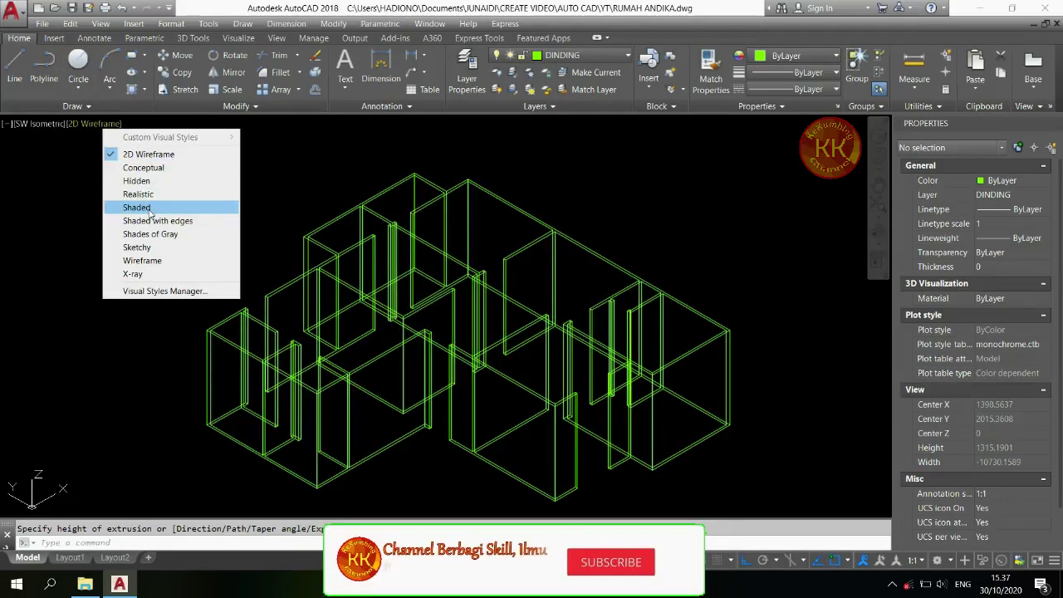
click(136, 206)
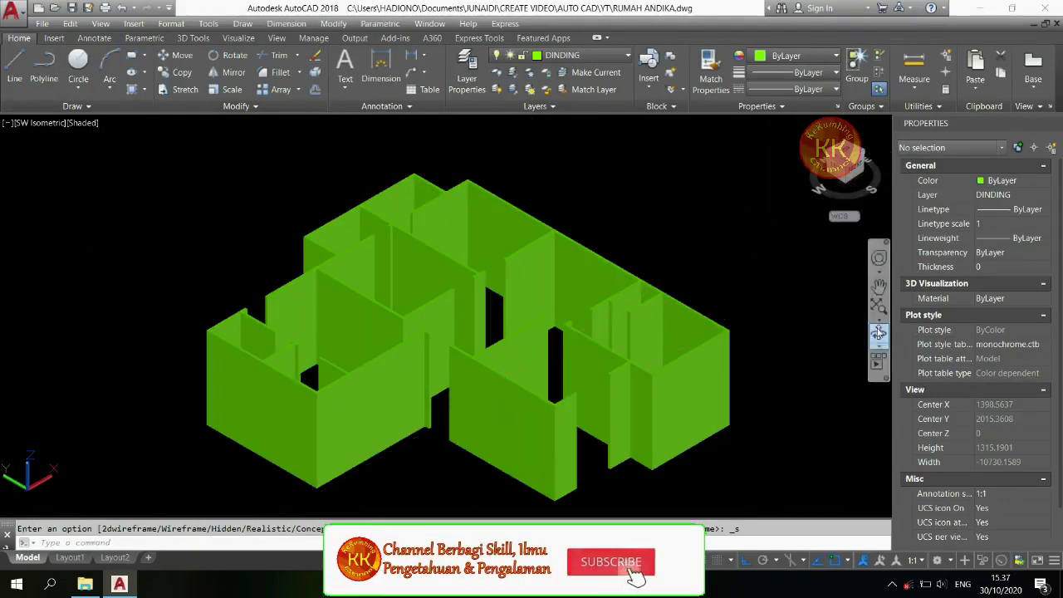
click(879, 332)
drag(605, 271, 568, 255)
right_click(568, 255)
click(610, 402)
right_click(605, 254)
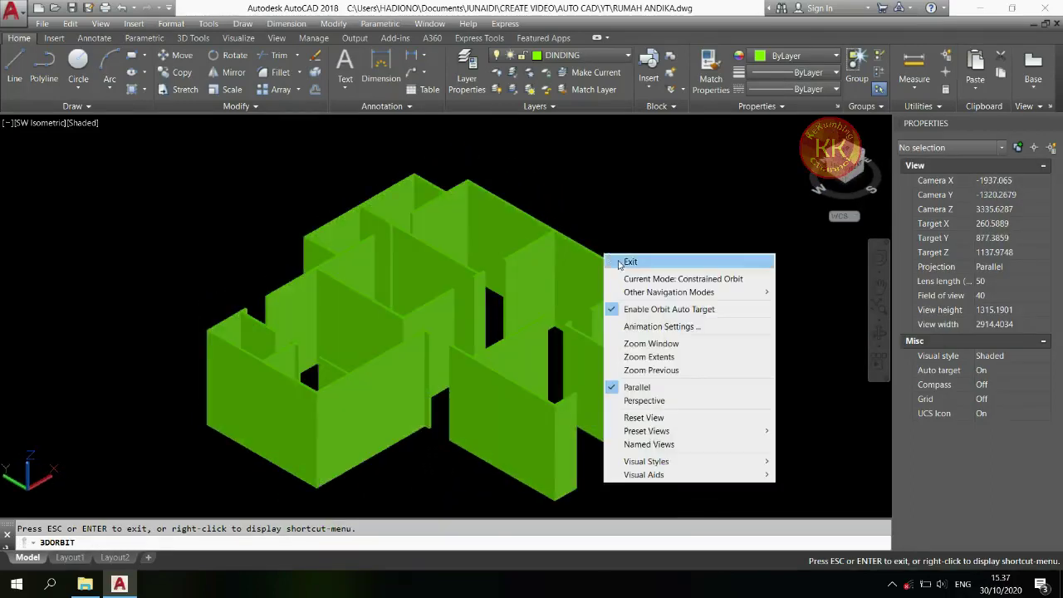
click(619, 264)
- Restore the 2D Wireframe visual style and return to the Top view
click(85, 123)
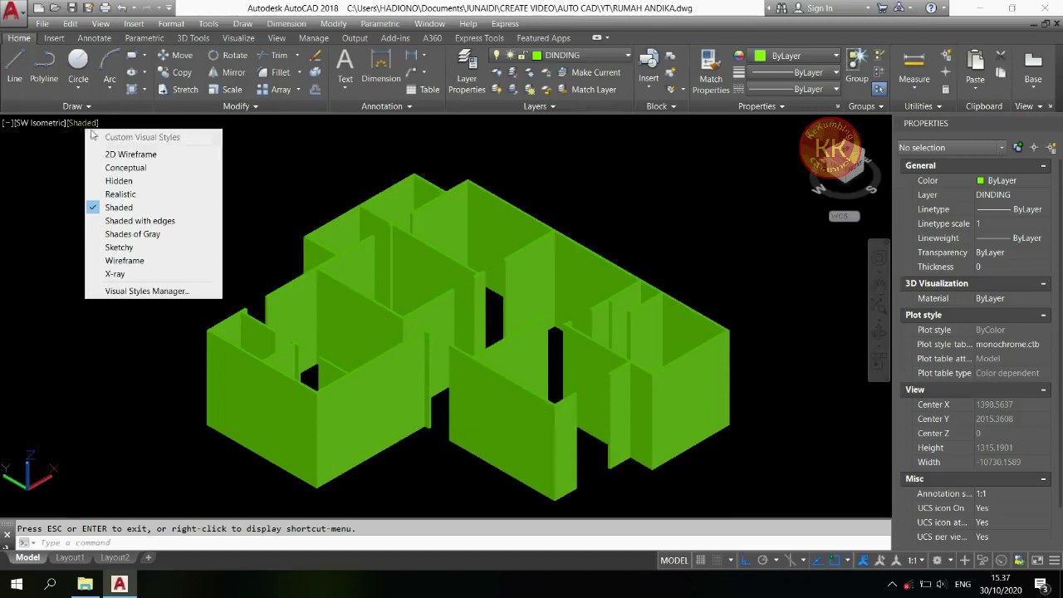
click(116, 155)
click(46, 124)
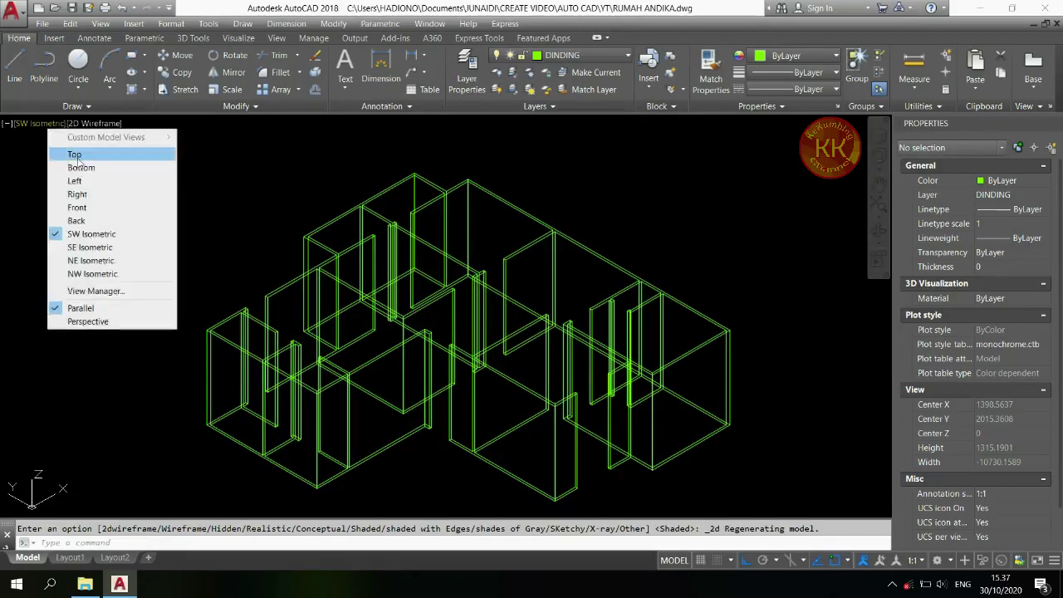
click(77, 154)
- Slice the projecting rear rooms' walls from the main walls along the rear wall's outer face, keeping both sides
scroll(672, 394, down, 2)
scroll(533, 239, up, 5)
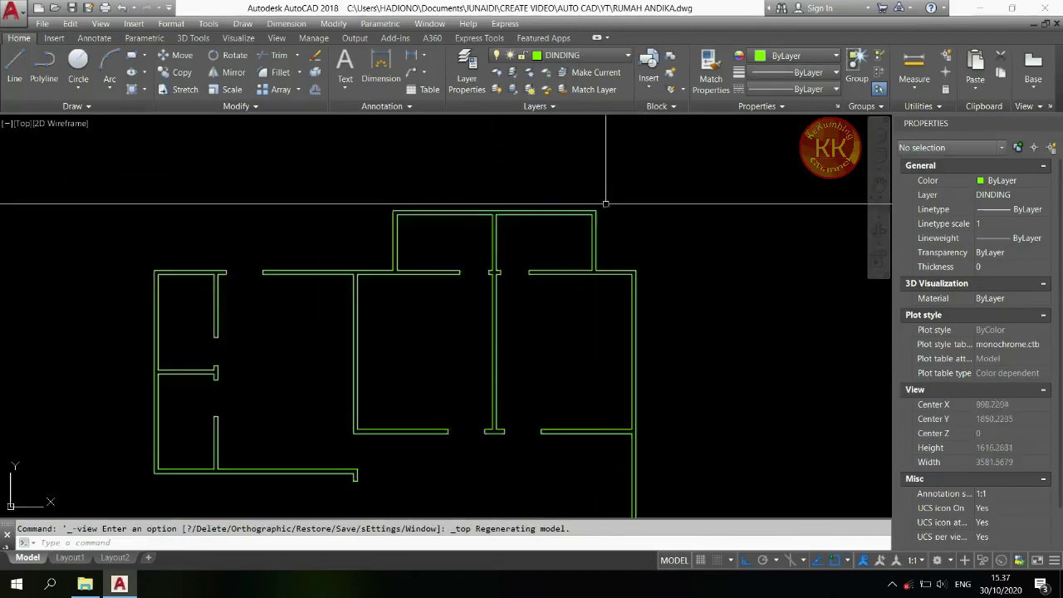
scroll(533, 239, down, 2)
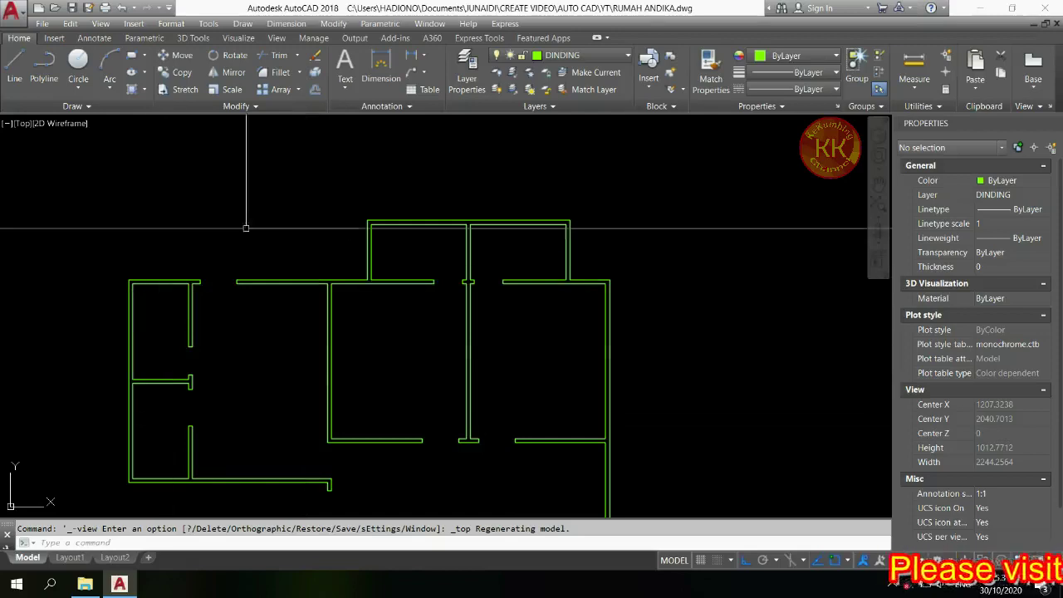
scroll(427, 233, down, 1)
scroll(454, 190, up, 3)
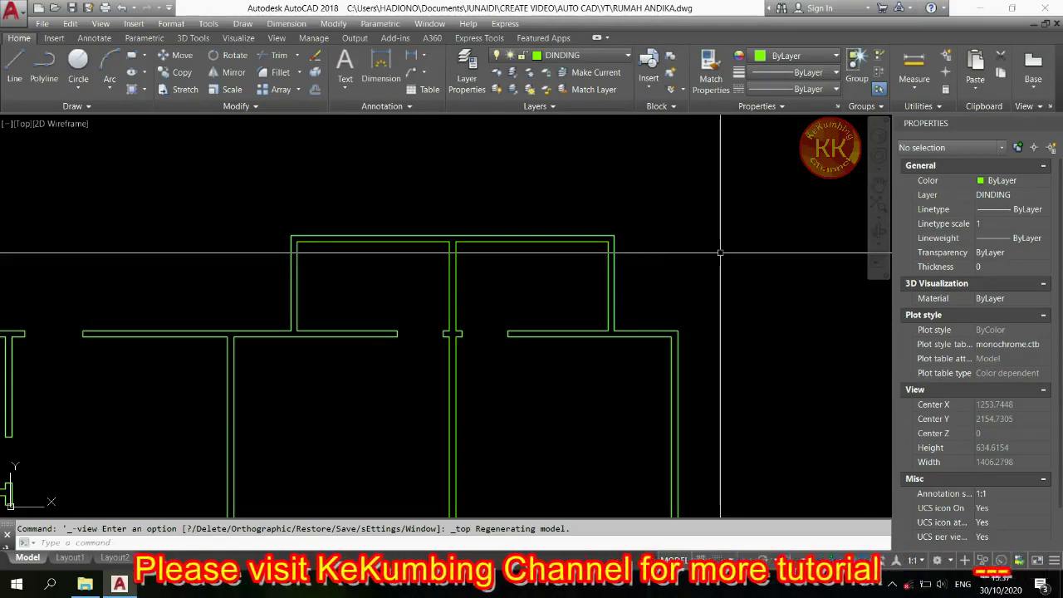
text(l)
key(Return)
click(615, 239)
key(Return)
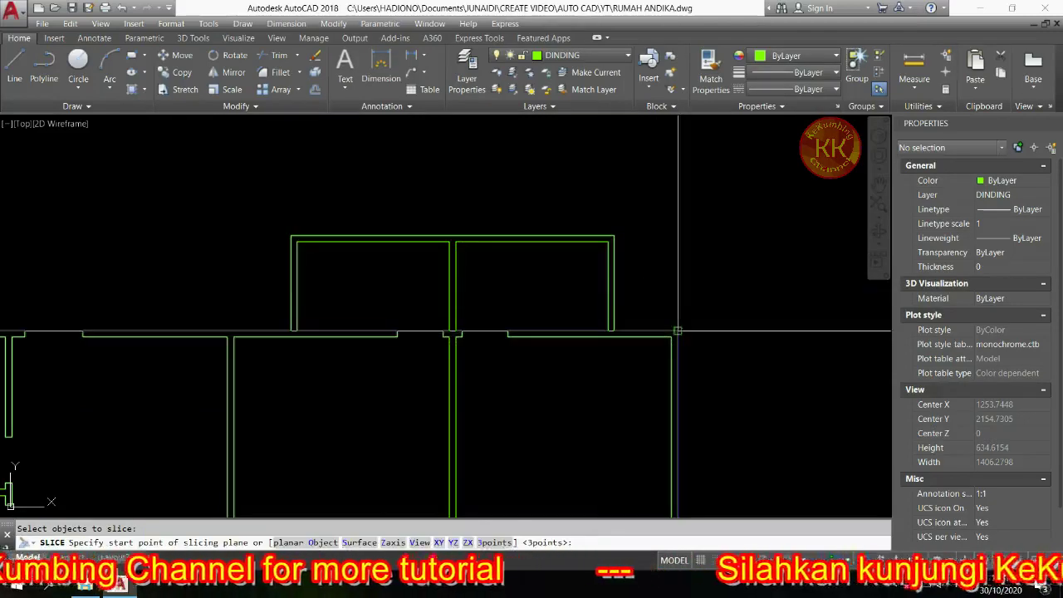
click(677, 330)
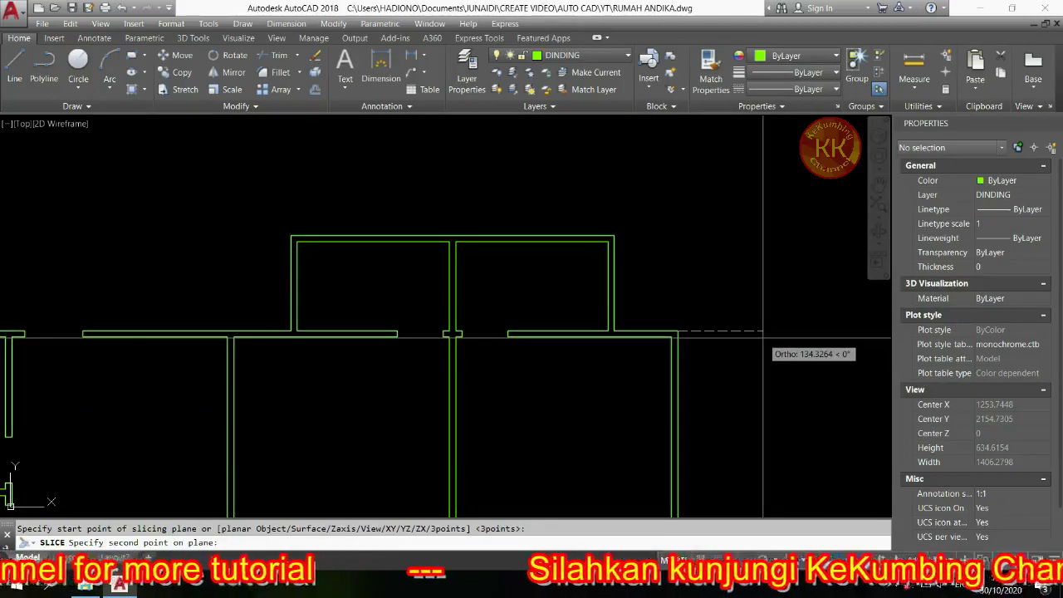
click(762, 337)
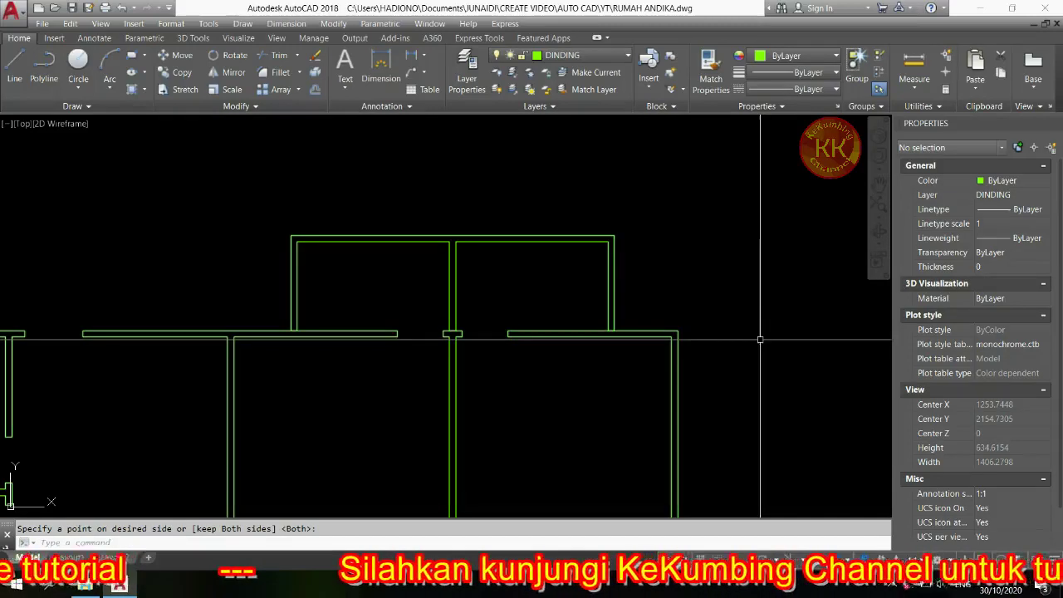
click(585, 241)
key(Escape)
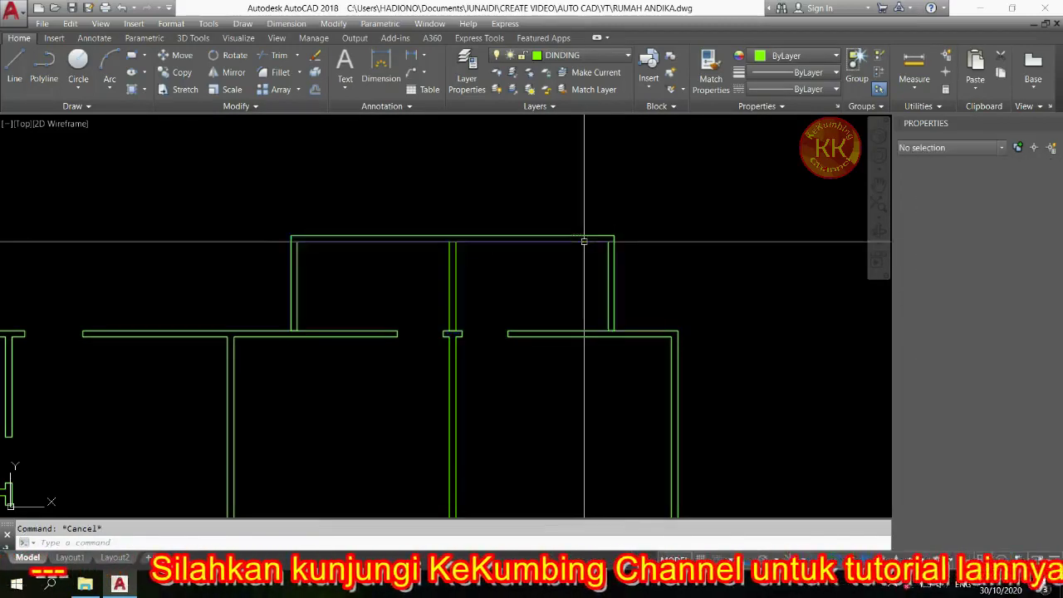
- Slice the left wing's outer walls along the outer-side face of its inner door wall, keeping both sides
scroll(585, 241, down, 2)
scroll(217, 307, up, 1)
scroll(321, 281, up, 4)
key(Return)
click(497, 228)
click(488, 257)
key(Return)
click(586, 315)
click(587, 197)
scroll(586, 198, down, 2)
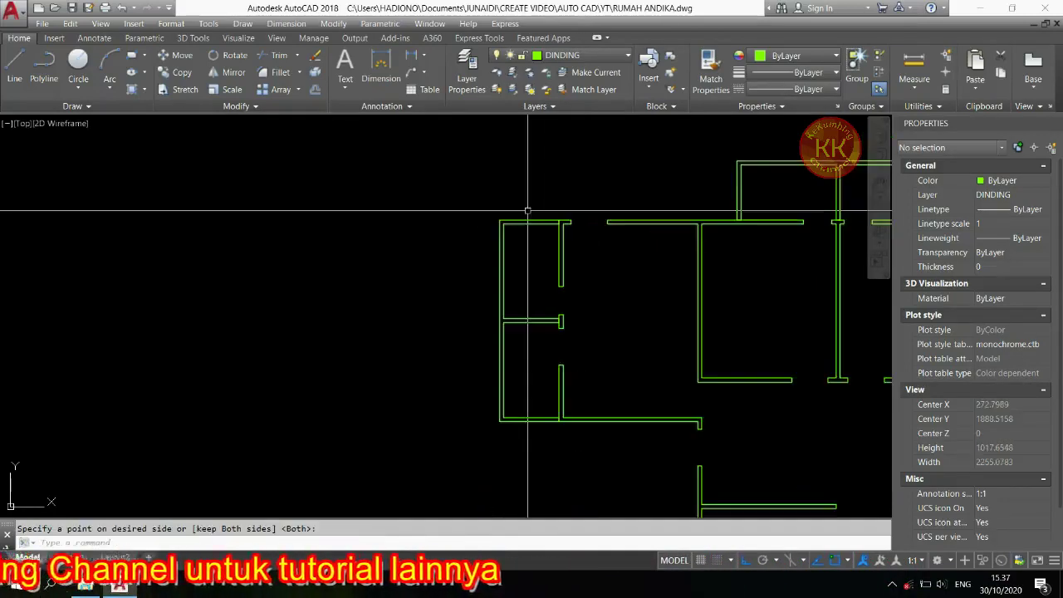
middle_drag(747, 208, 651, 238)
key(Escape)
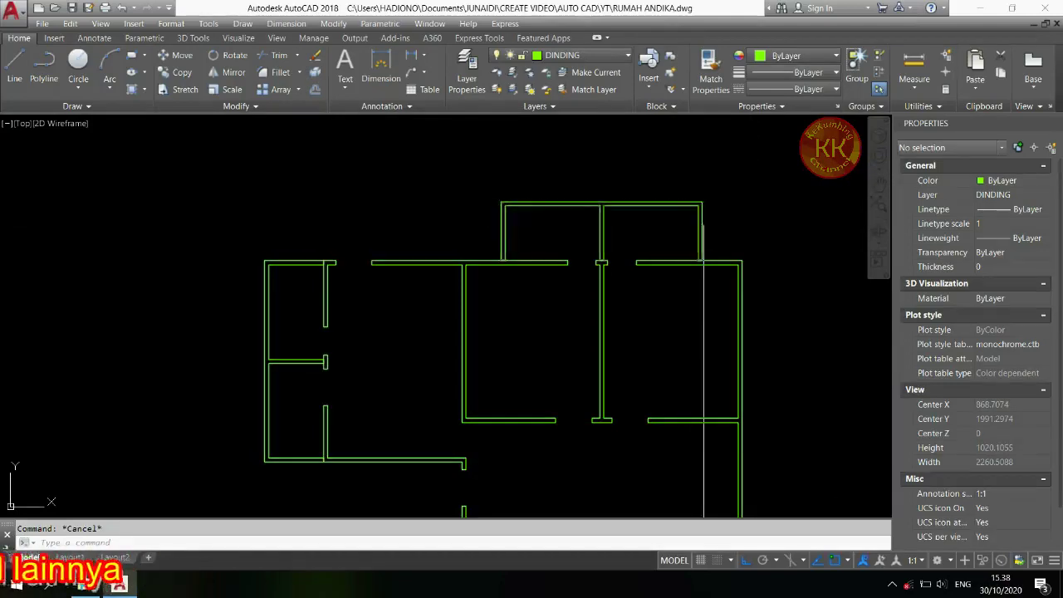
- Set the color of the separated rear-projection walls and left-wing outer walls to red 237,31,36
click(701, 223)
click(319, 264)
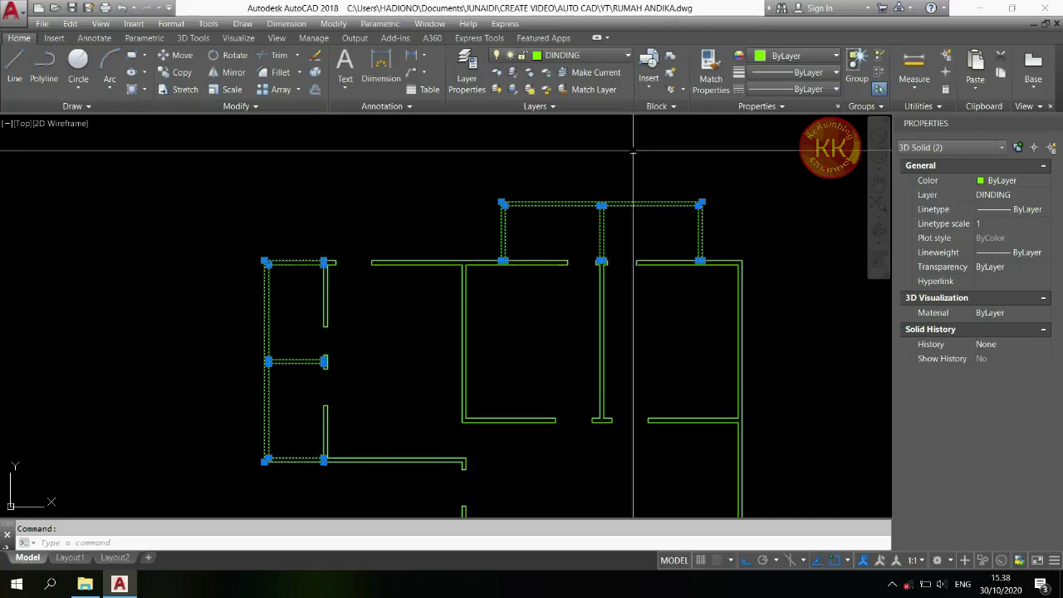
click(798, 57)
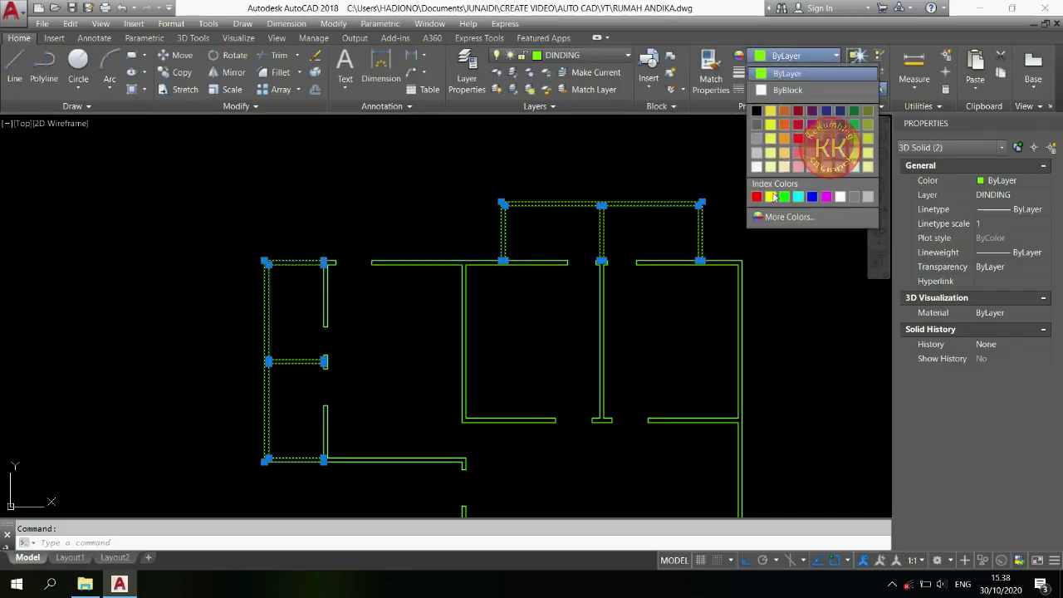
click(798, 139)
key(Escape)
- Switch to the Left view and draw a short horizontal reference line outward from the top corner of the red walls
click(23, 124)
click(51, 182)
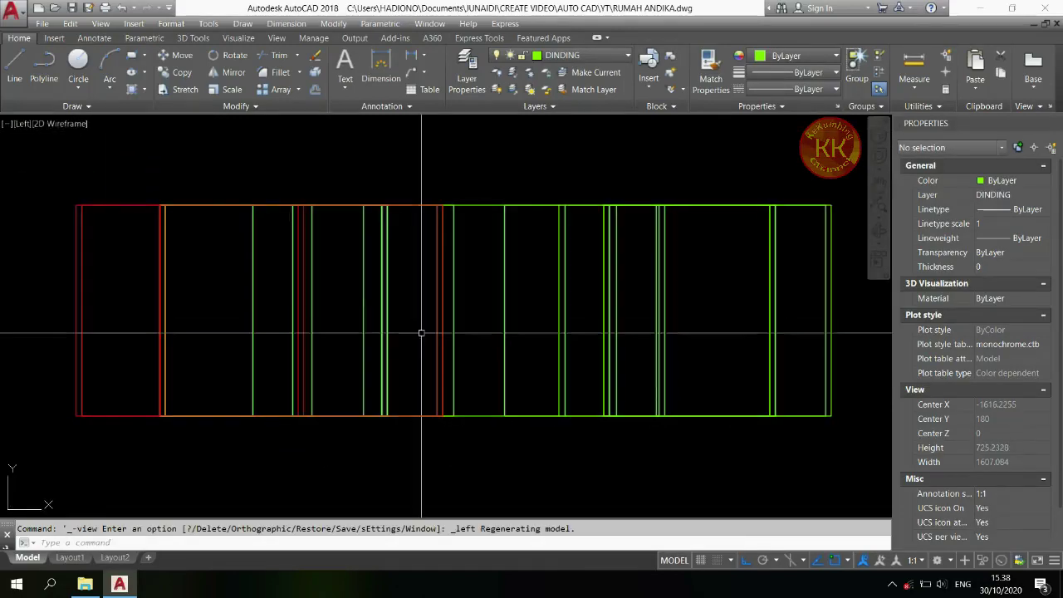
scroll(142, 287, down, 2)
scroll(50, 213, up, 4)
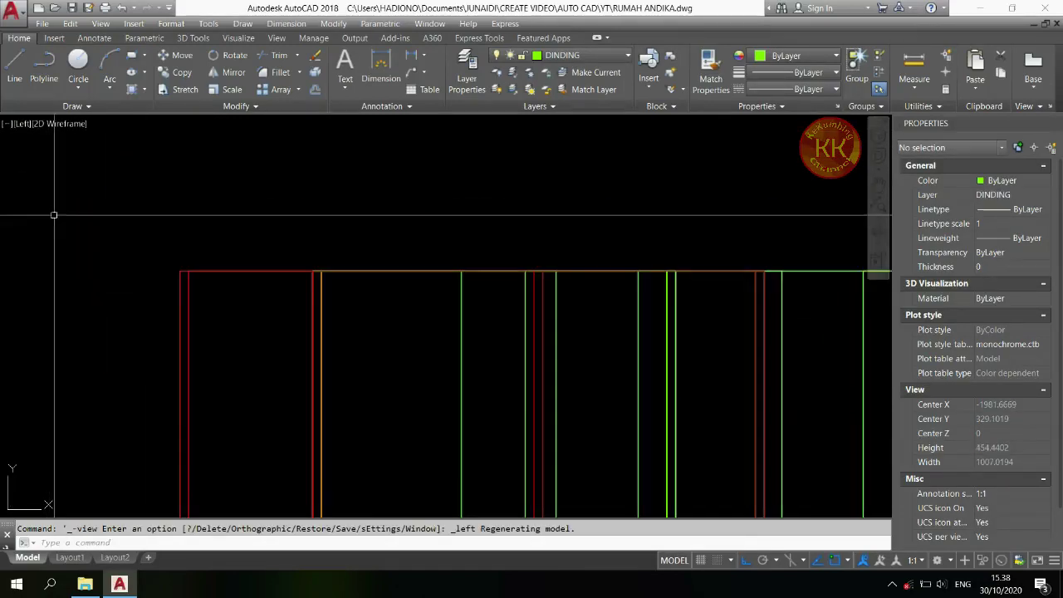
click(180, 271)
click(105, 272)
key(Return)
- Move the reference line straight down by 100
key(Return)
click(148, 253)
click(123, 296)
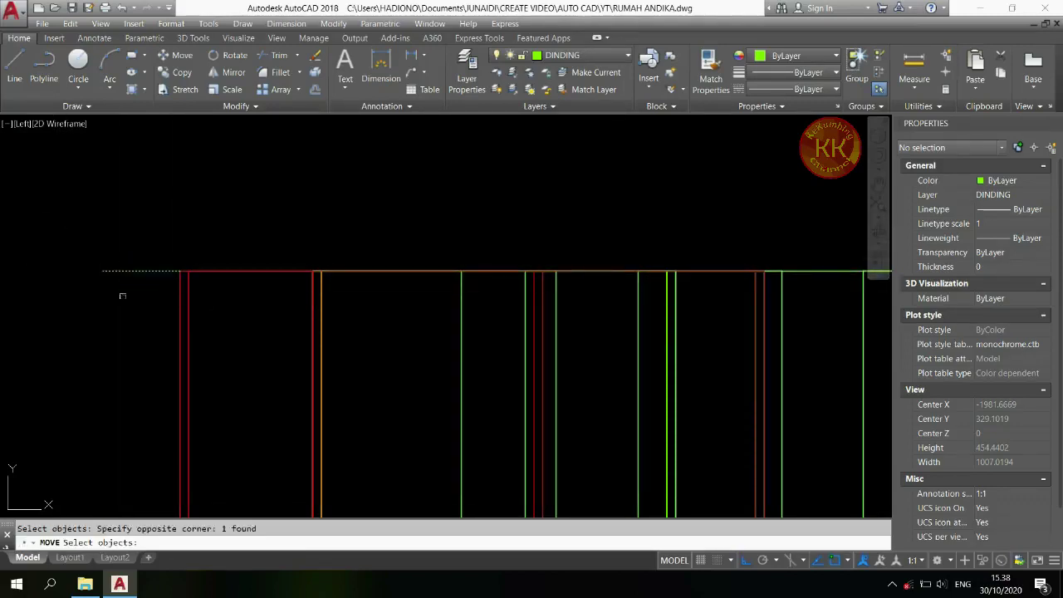
key(Return)
click(173, 178)
key(Return)
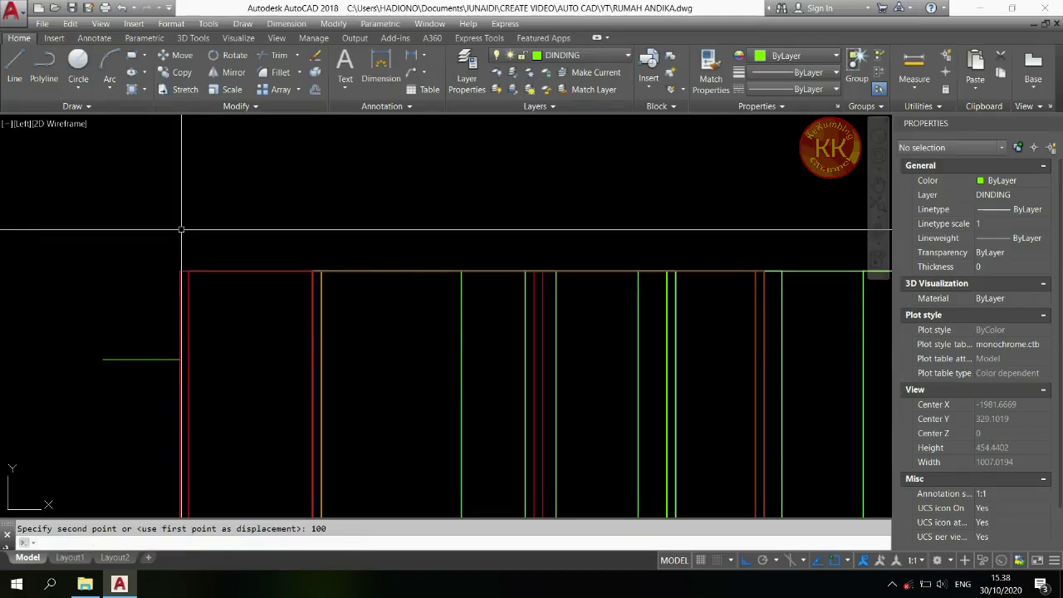
- Slice the red wall solids horizontally at the reference line's height, keeping only the lower part
scroll(195, 224, down, 2)
text(SLICE)
key(Return)
click(188, 264)
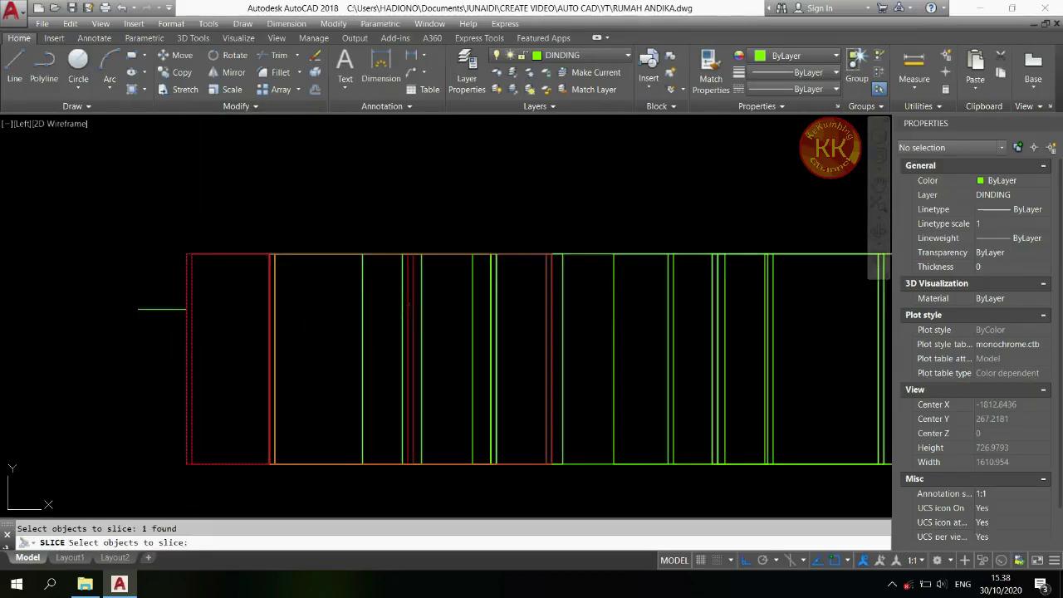
key(Return)
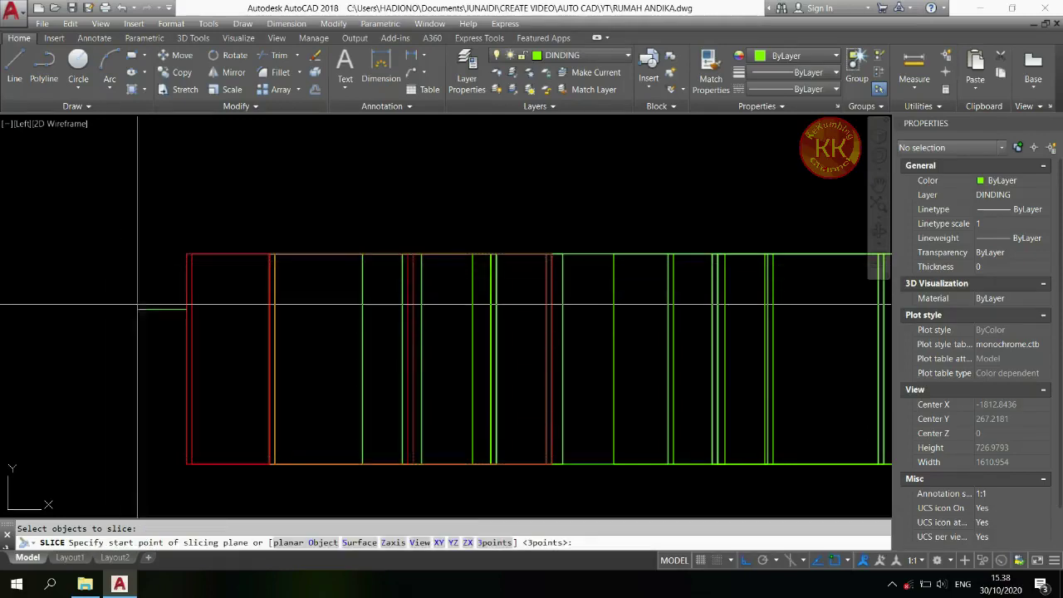
click(138, 309)
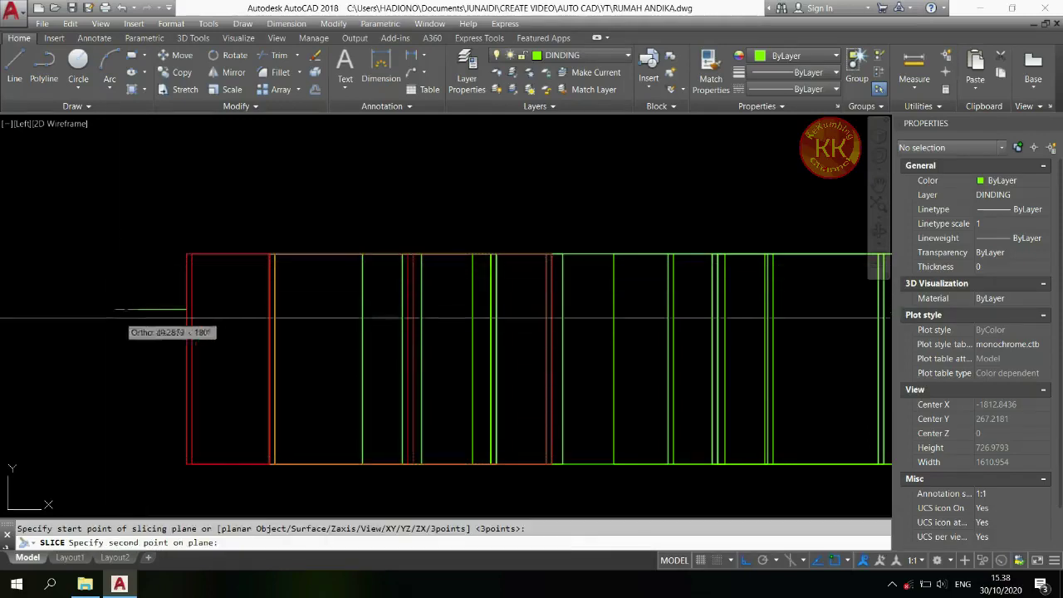
click(77, 323)
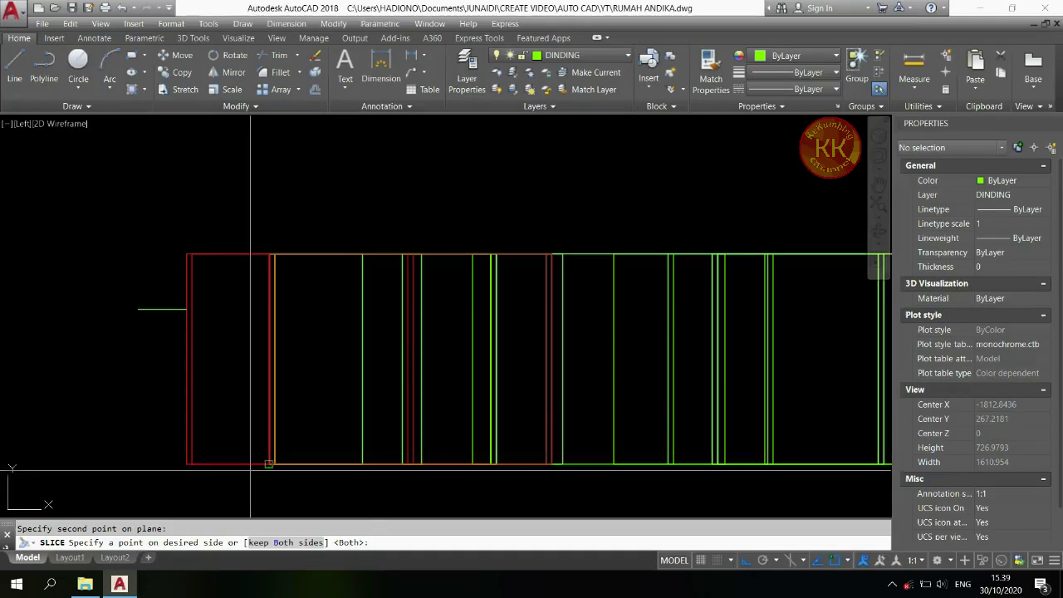
click(254, 308)
- Erase the horizontal reference line beside the red walls
click(148, 301)
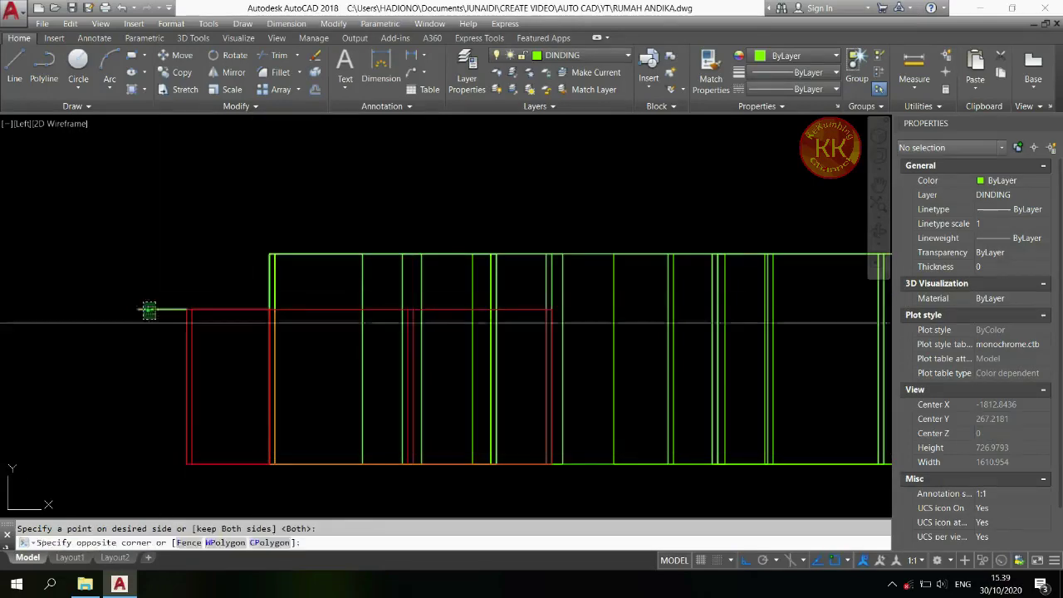
click(153, 312)
text(E)
key(Return)
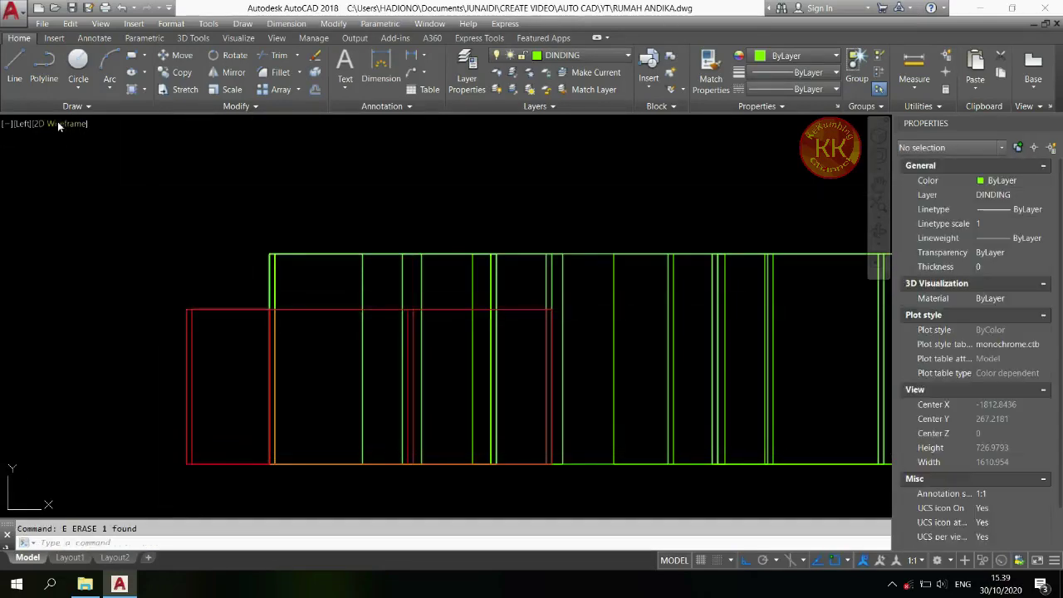
- In the SW Isometric view, set the two red wall solids' color back to ByLayer and save the drawing
click(23, 124)
click(68, 234)
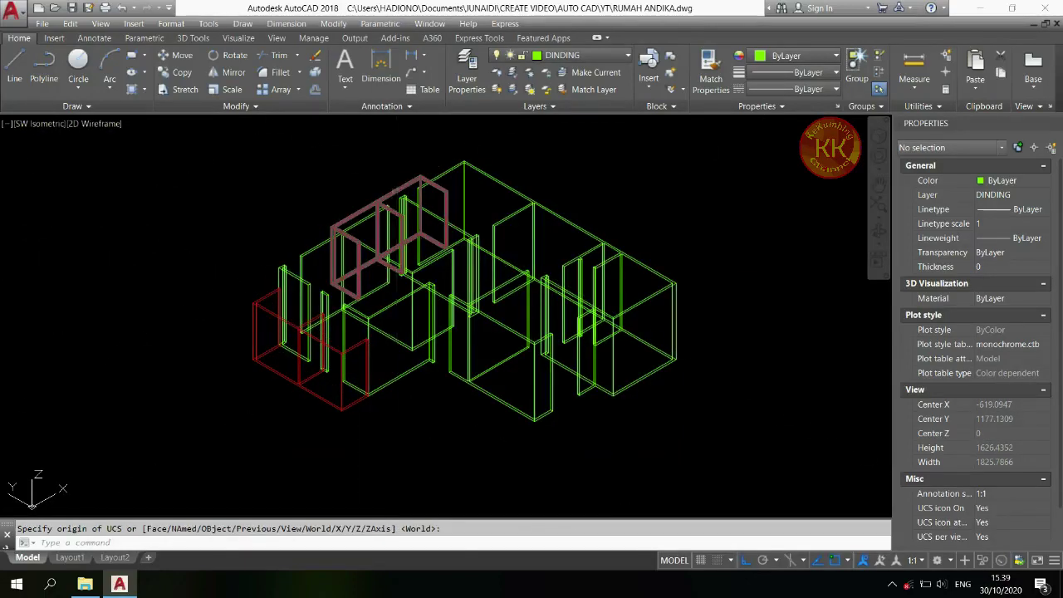
click(334, 284)
click(256, 311)
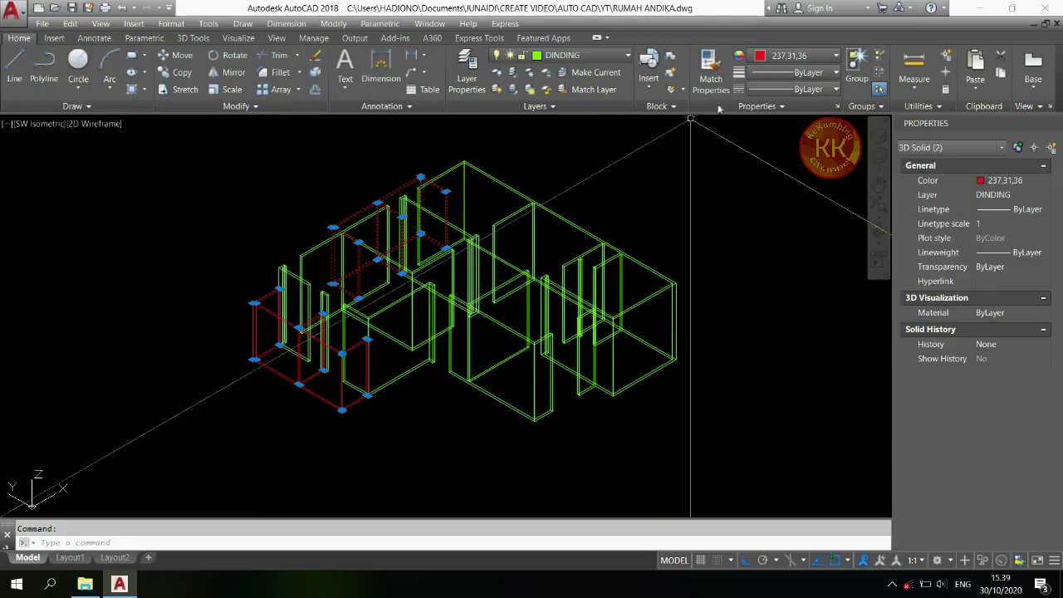
click(797, 56)
click(786, 73)
key(Escape)
key(ctrl+s)
- Display the model in the Shaded visual style and inspect the walls and door openings up close
click(97, 123)
click(132, 206)
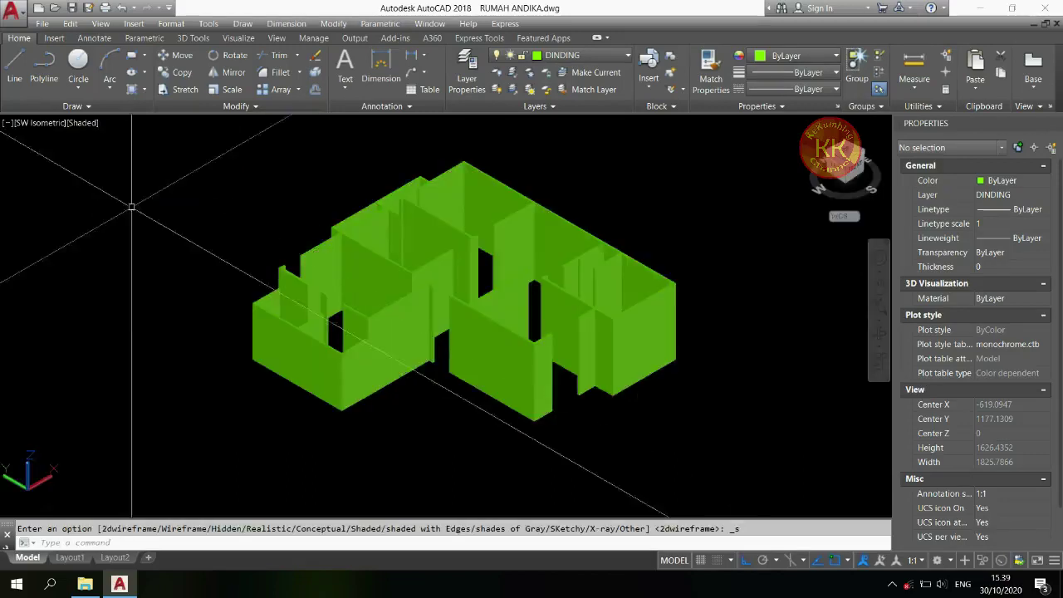
scroll(540, 299, up, 5)
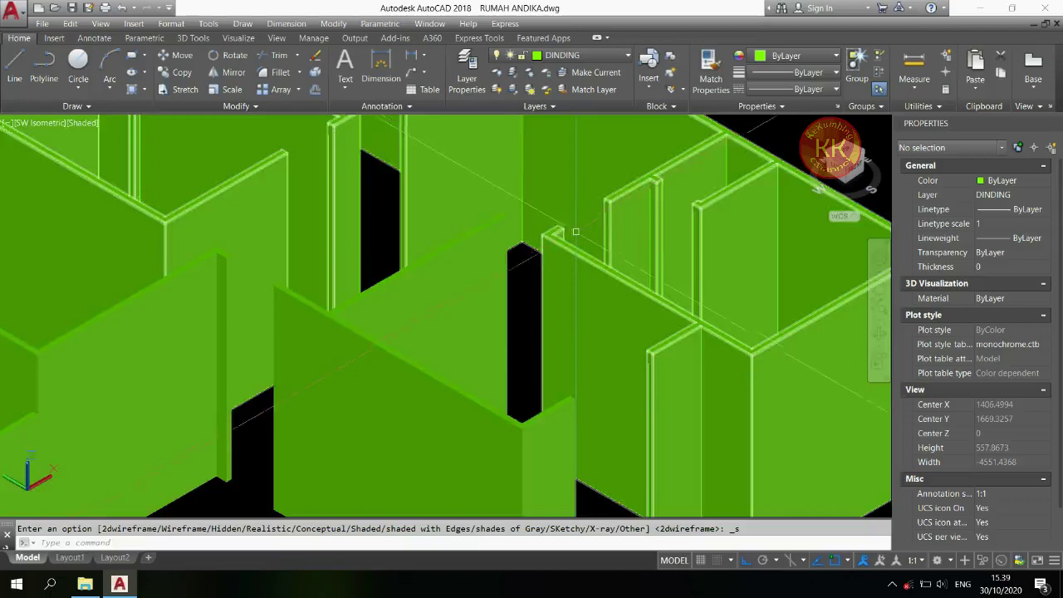
scroll(575, 227, down, 6)
scroll(509, 166, up, 3)
scroll(605, 177, down, 1)
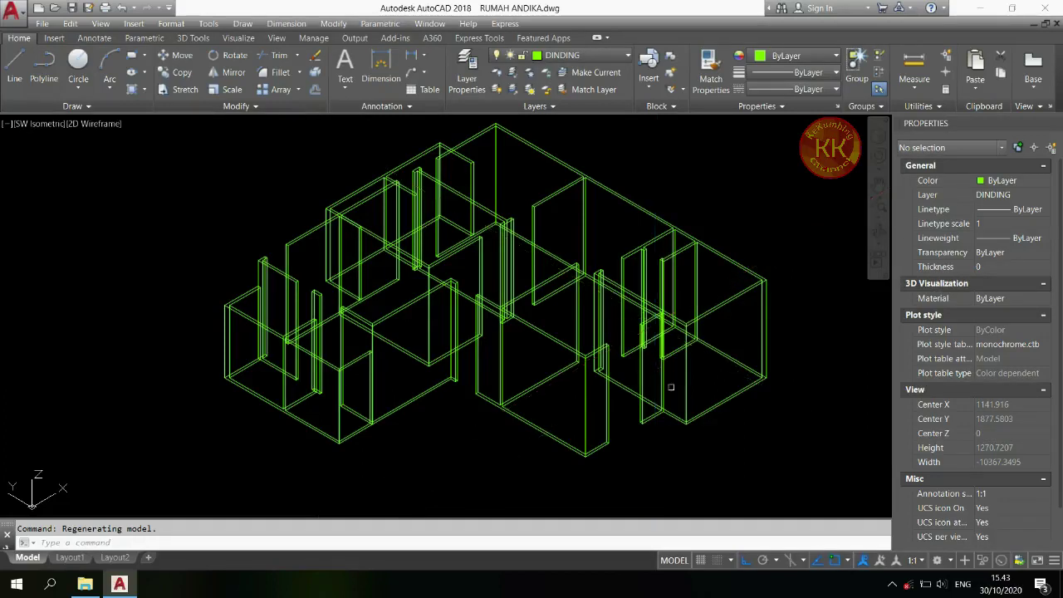
scroll(664, 349, up, 2)
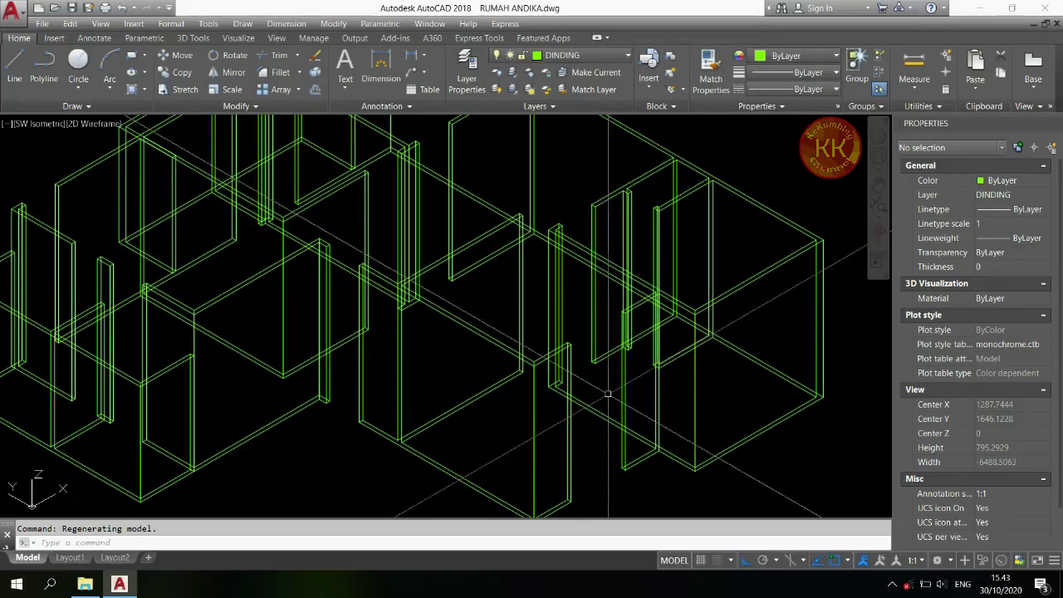
- Turn on the PINTU SYM1, PINTU SYM2, PINTU WC and NO SHOW layers and make NO SHOW the current layer
click(601, 56)
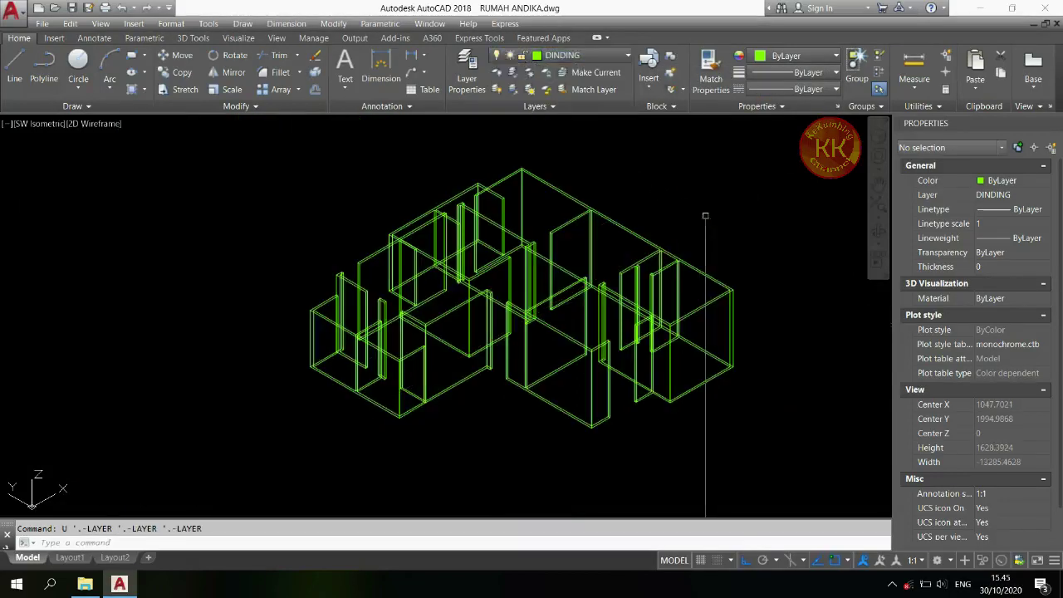
click(616, 60)
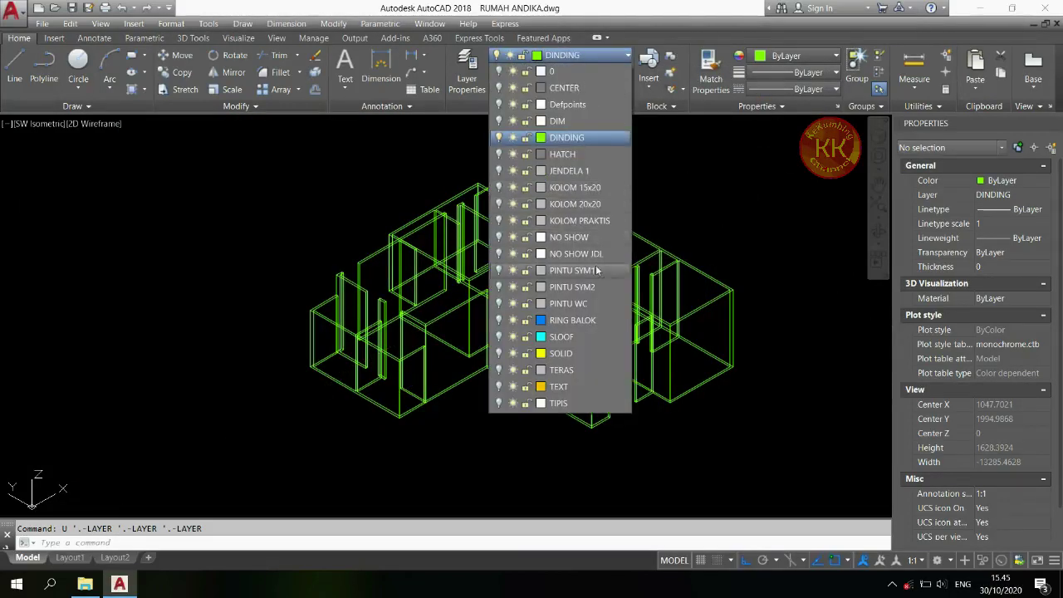
click(499, 271)
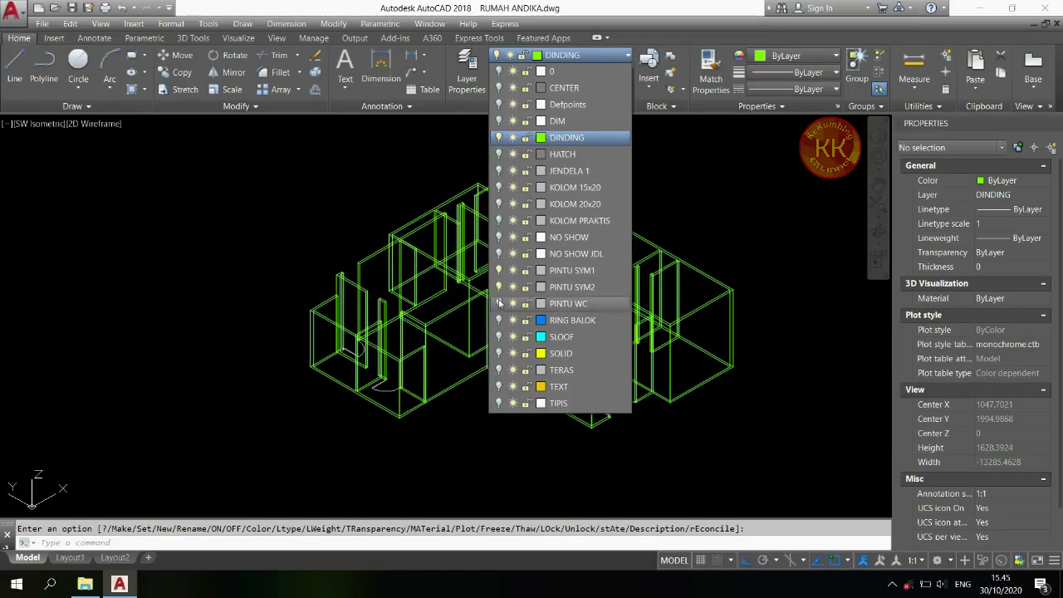
click(499, 304)
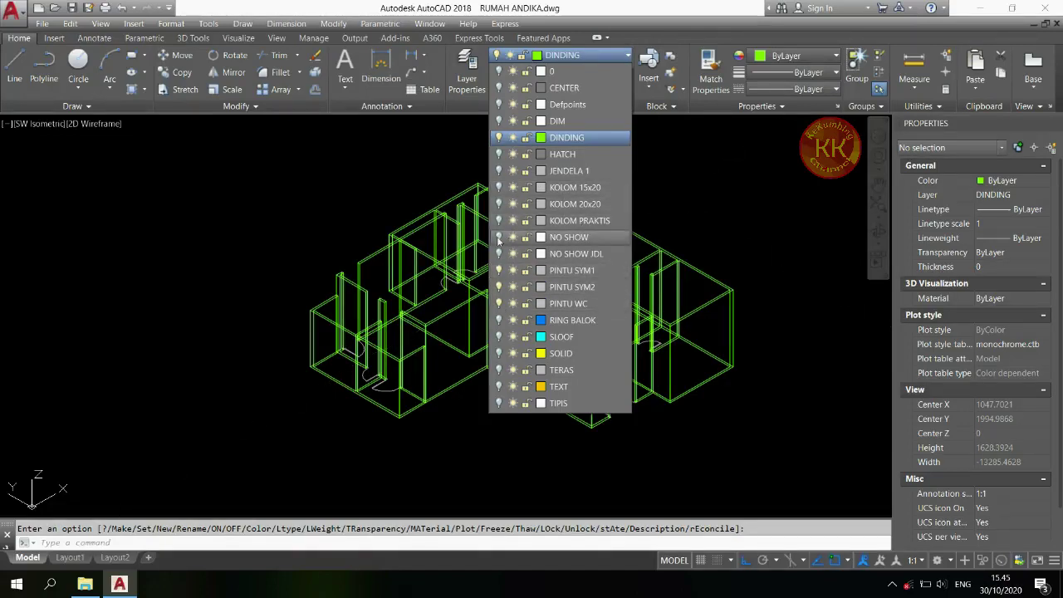
click(499, 238)
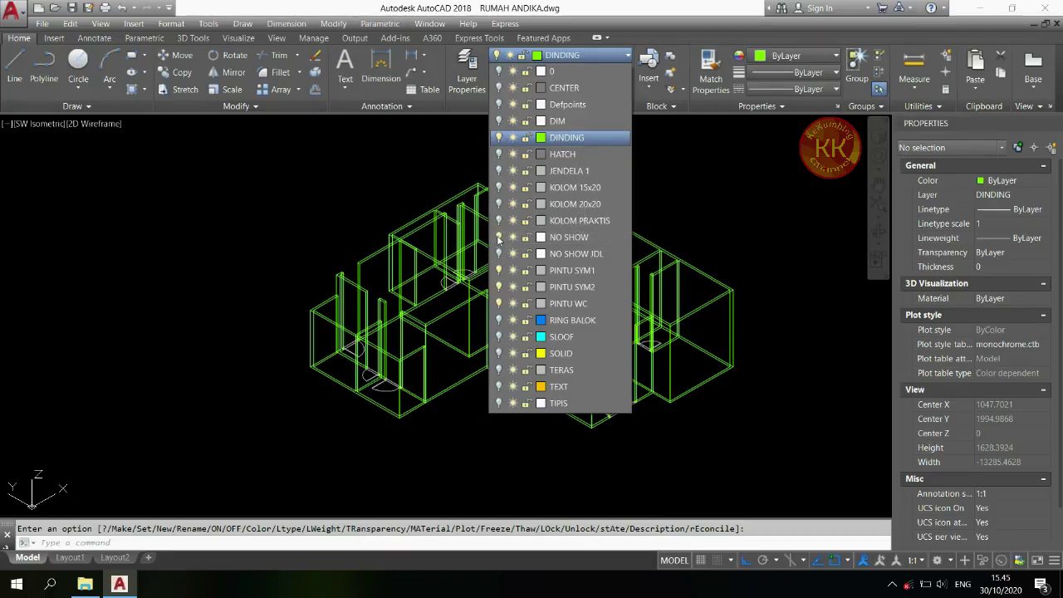
click(591, 241)
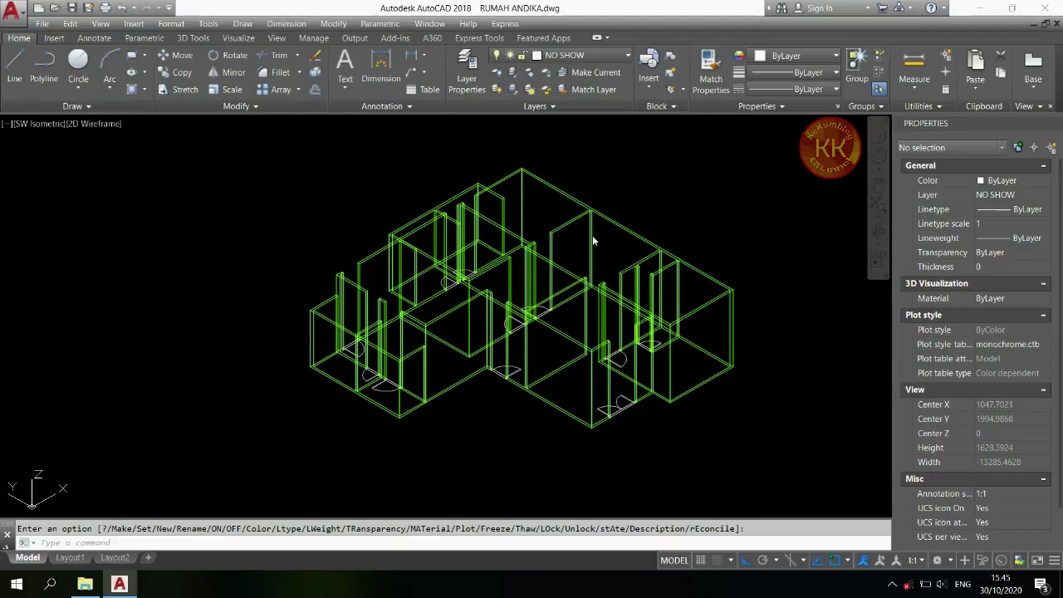
key(Escape)
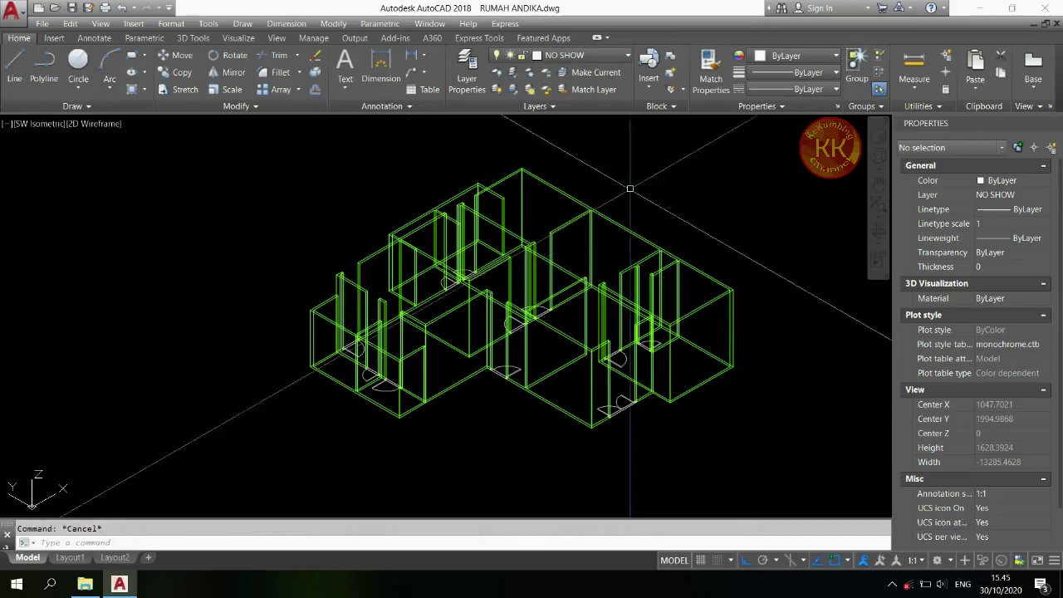
- Turn off the DINDING layer and switch to the Top view
click(591, 56)
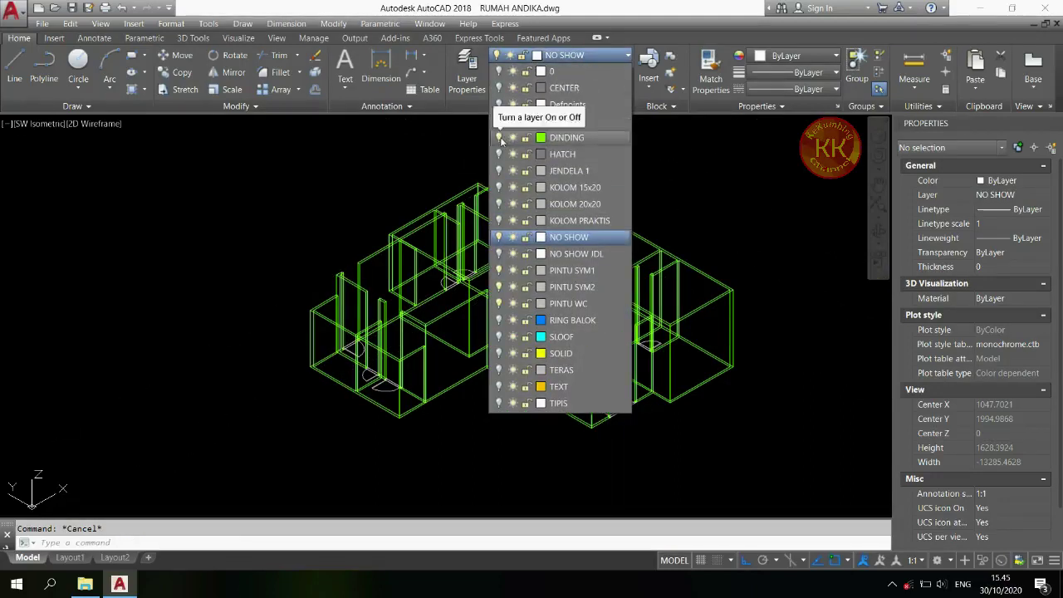
click(500, 139)
click(32, 125)
click(58, 152)
- Undo the last explode and explode all the door symbols in the plan together
text(u)
key(Return)
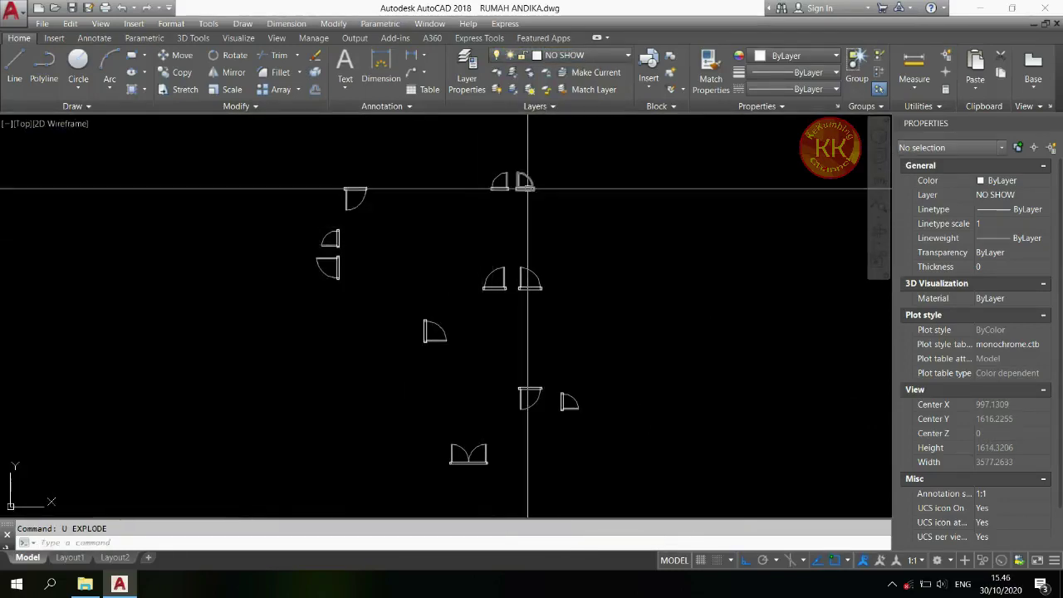
text(x)
key(Return)
click(726, 143)
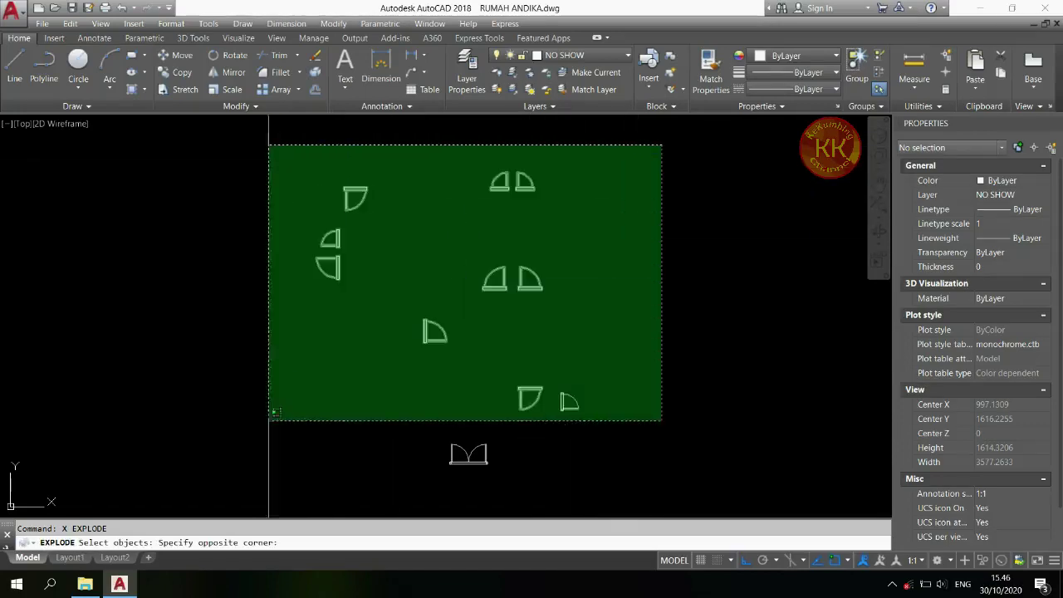
click(245, 478)
key(Return)
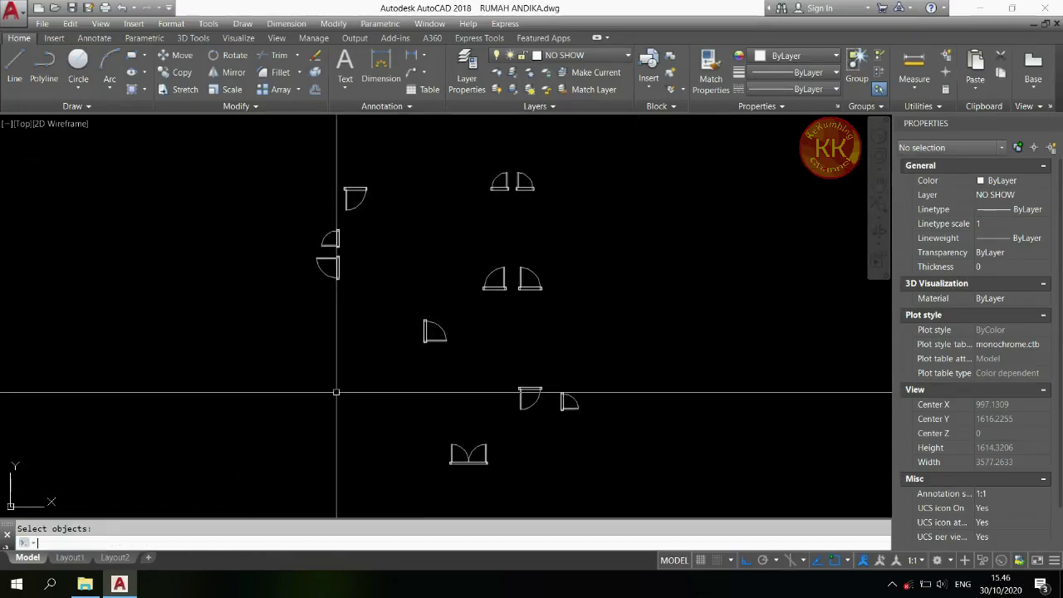
- Lock the NO SHOW layer and erase the door leaves and swing arcs, keeping only the thin opening rectangles
click(577, 56)
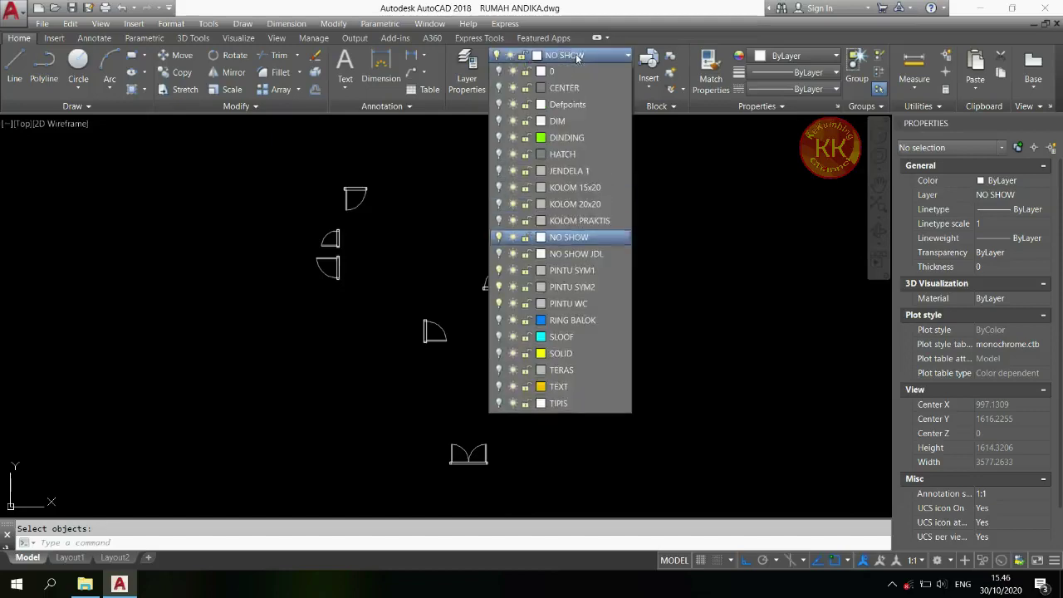
click(526, 238)
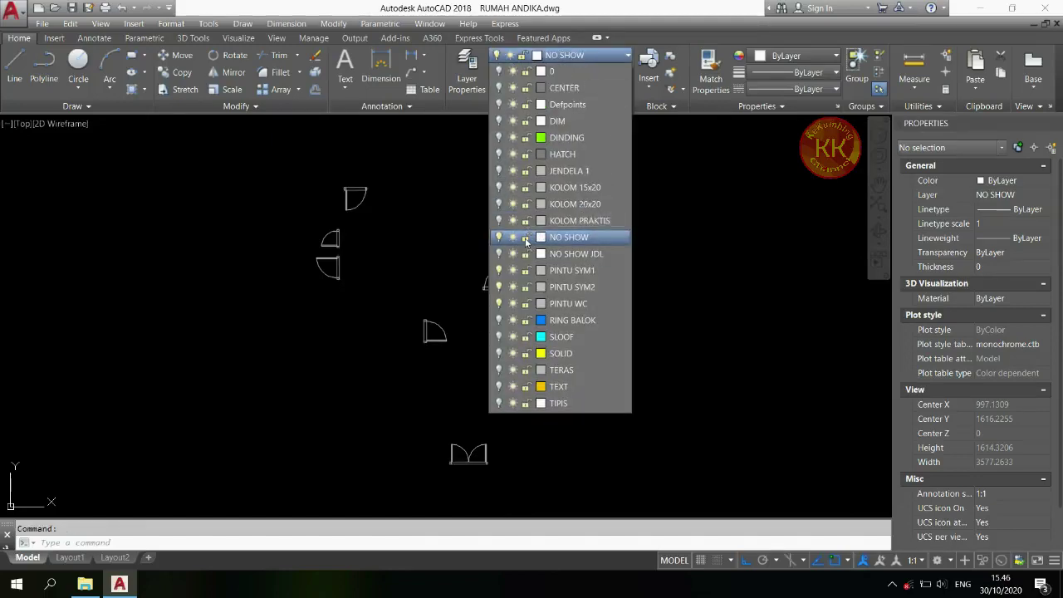
key(Return)
text(e)
key(Return)
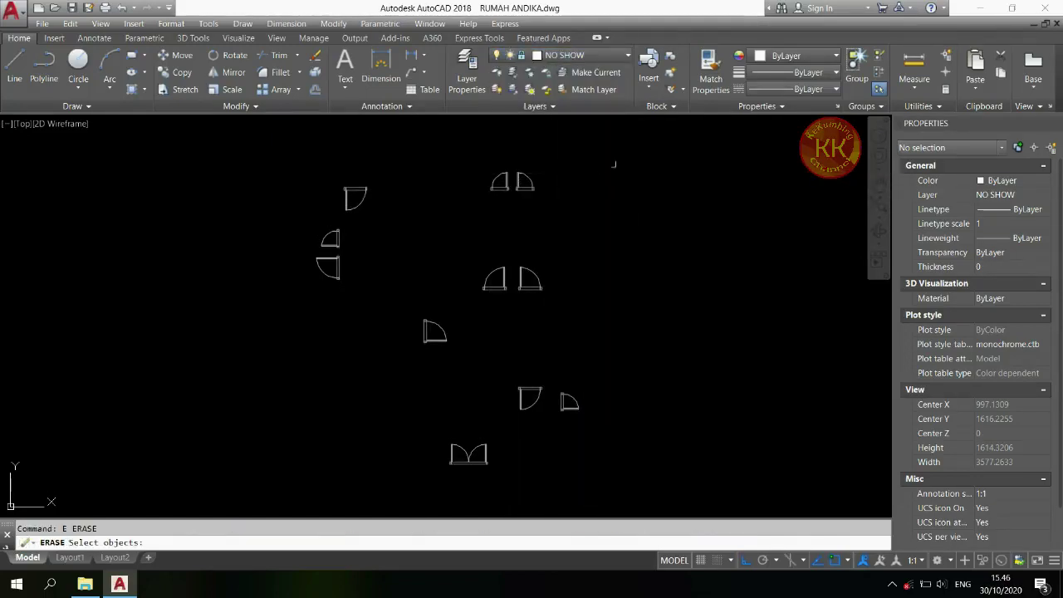
click(661, 156)
click(251, 489)
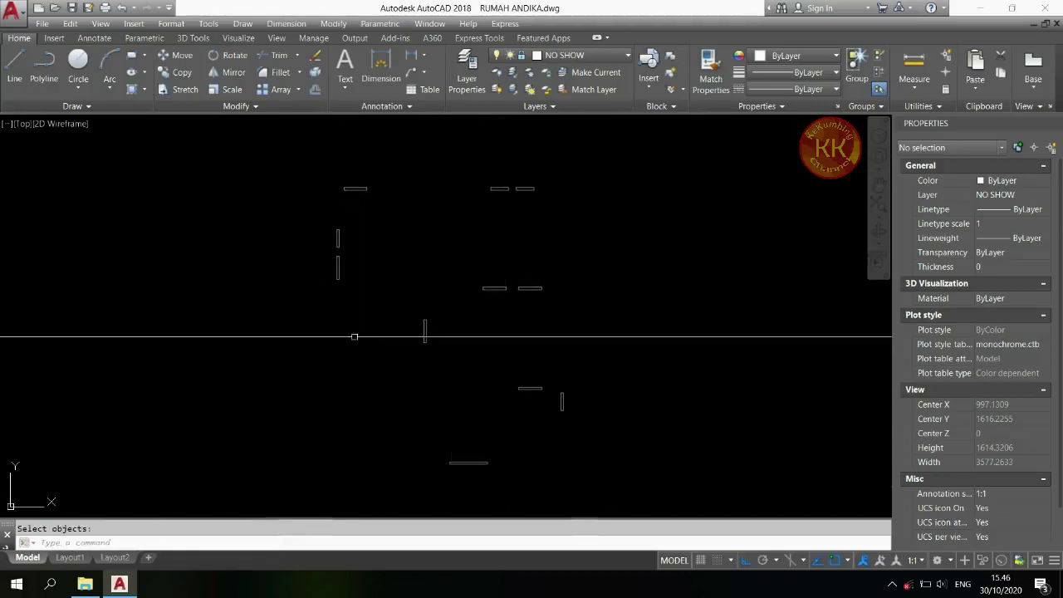
- Unlock the NO SHOW layer and switch to the SW Isometric view
click(596, 56)
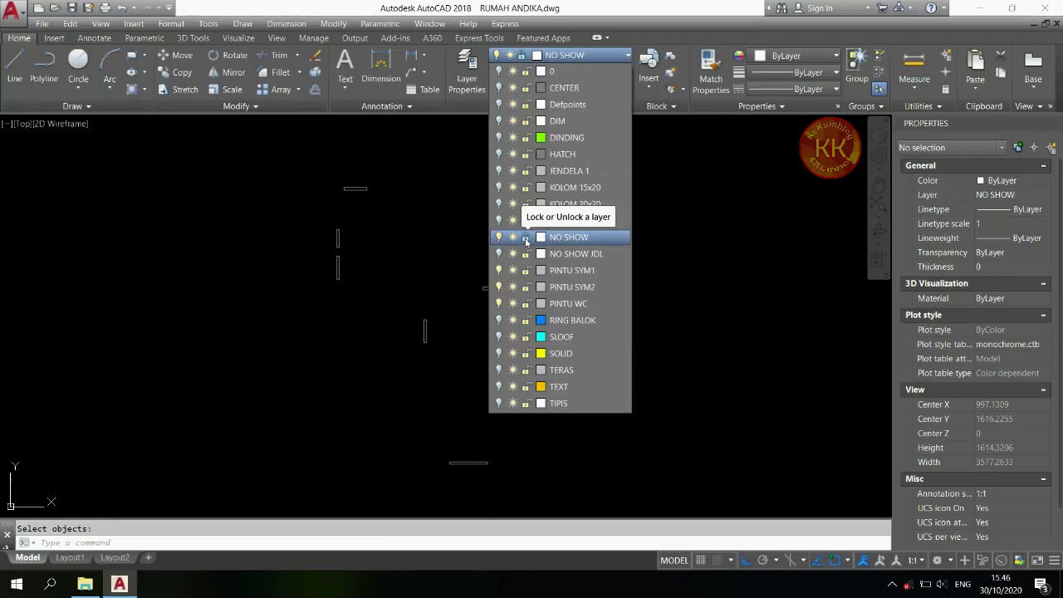
click(525, 239)
click(424, 234)
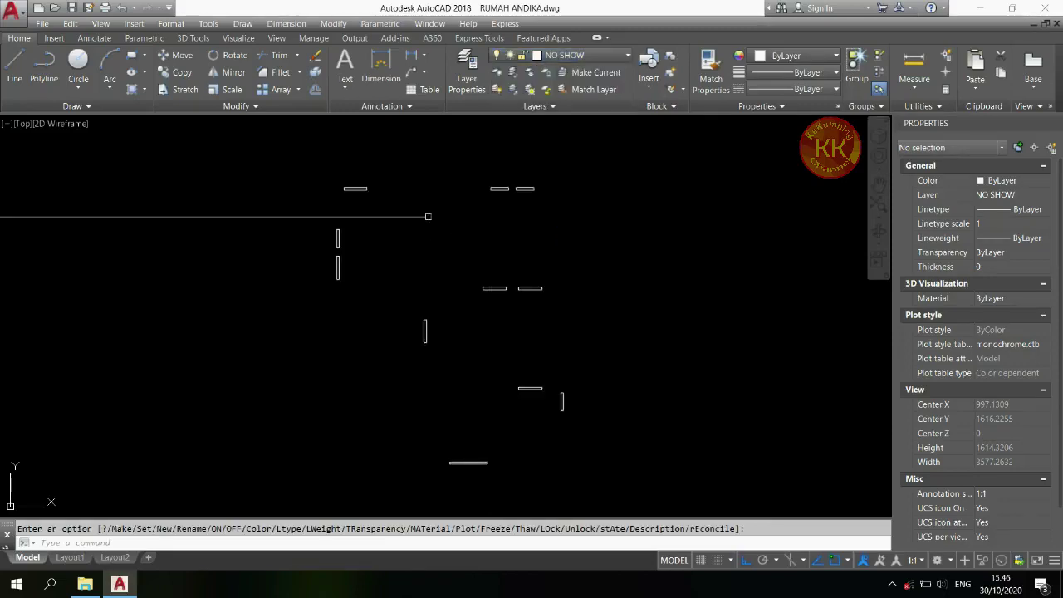
click(24, 124)
click(81, 234)
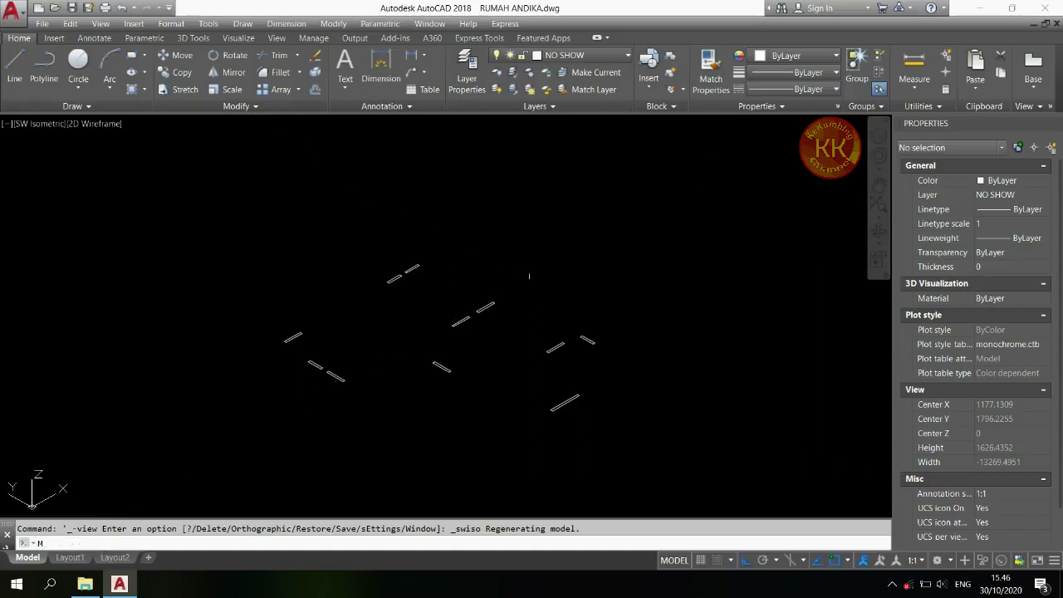
- Move all the door opening rectangles straight up along Z by 226
text(m)
key(Return)
click(645, 199)
click(210, 446)
key(Return)
click(658, 437)
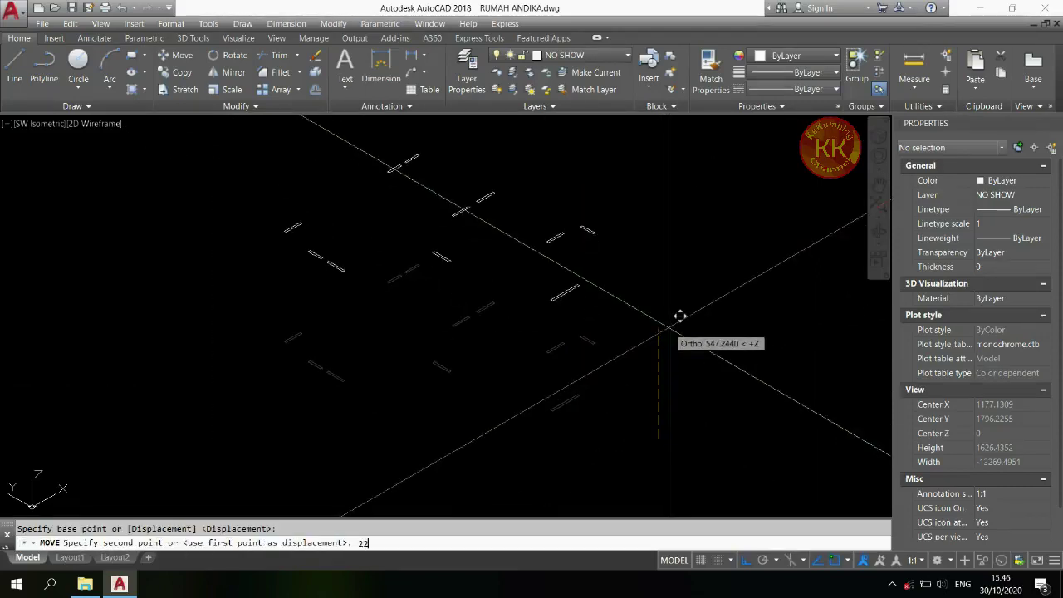
key(Return)
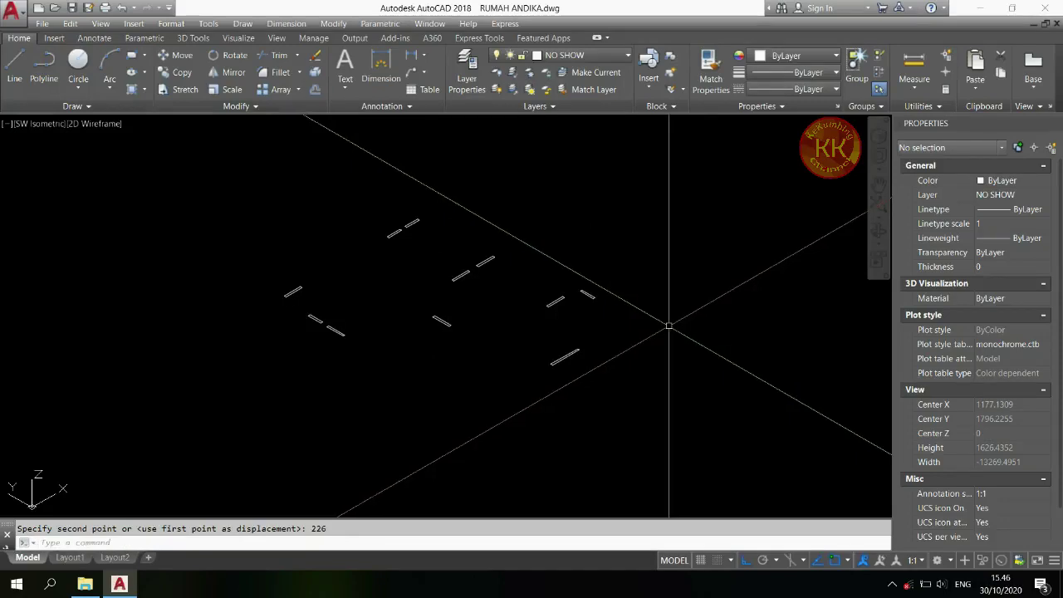
- Turn the DINDING layer back on to show the walls together with the raised door rectangles
click(605, 59)
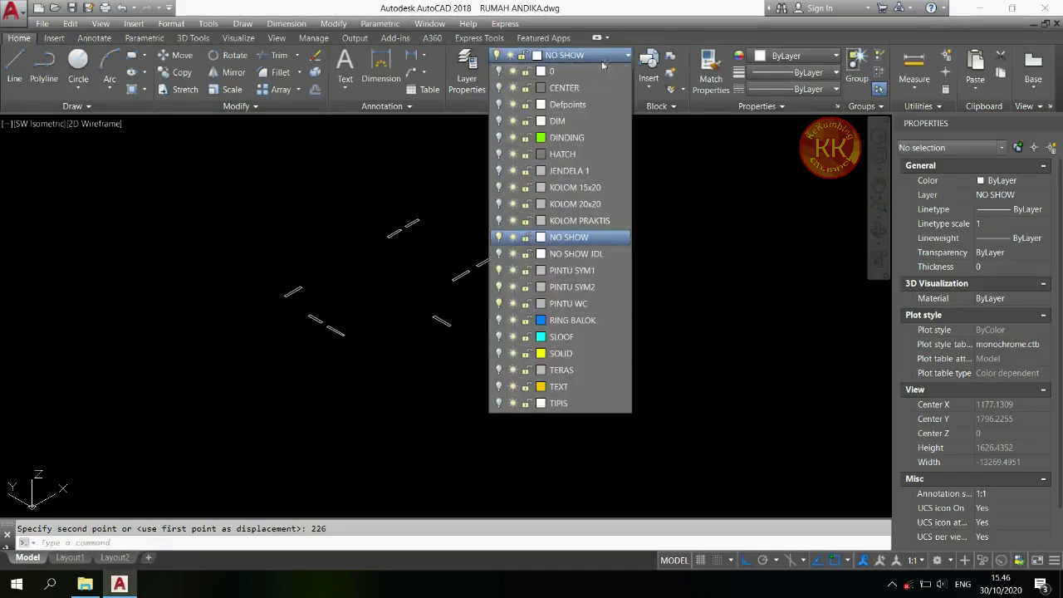
click(498, 137)
click(362, 142)
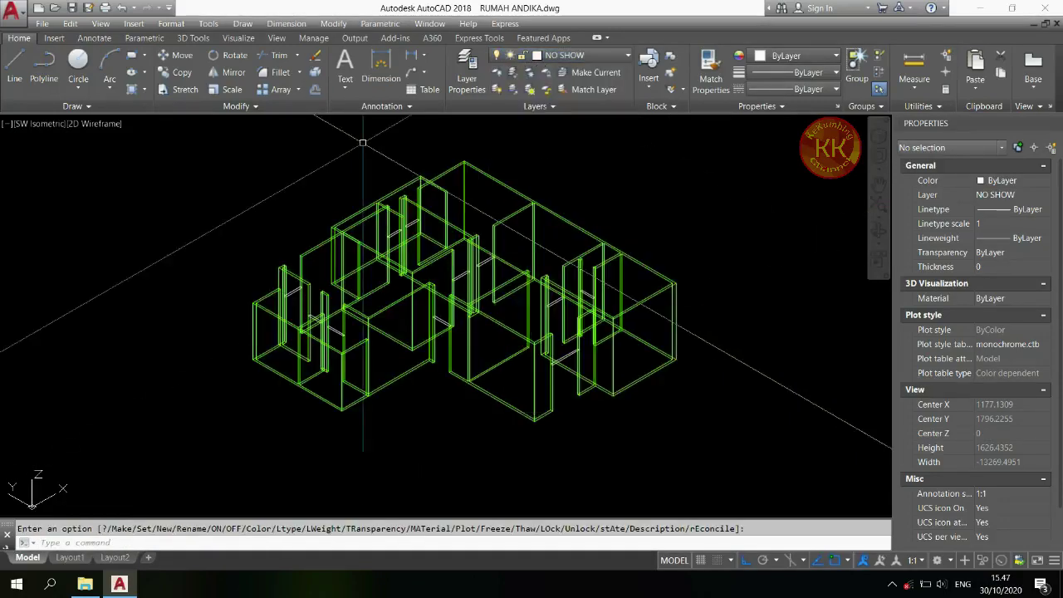
- Use Quick Select to select every object in the drawing whose layer equals NO SHOW
right_click(698, 182)
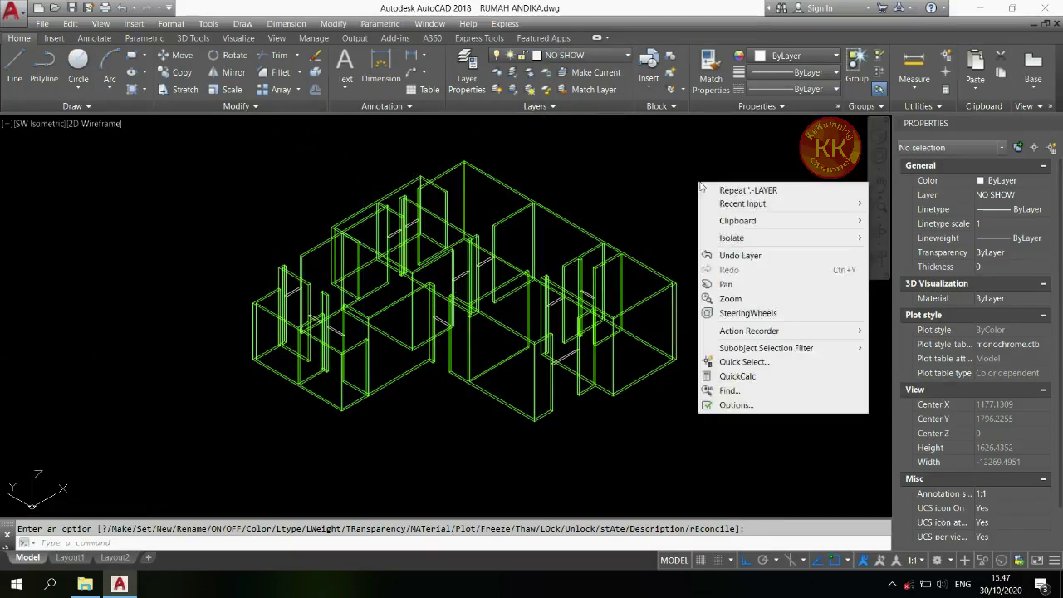
click(738, 361)
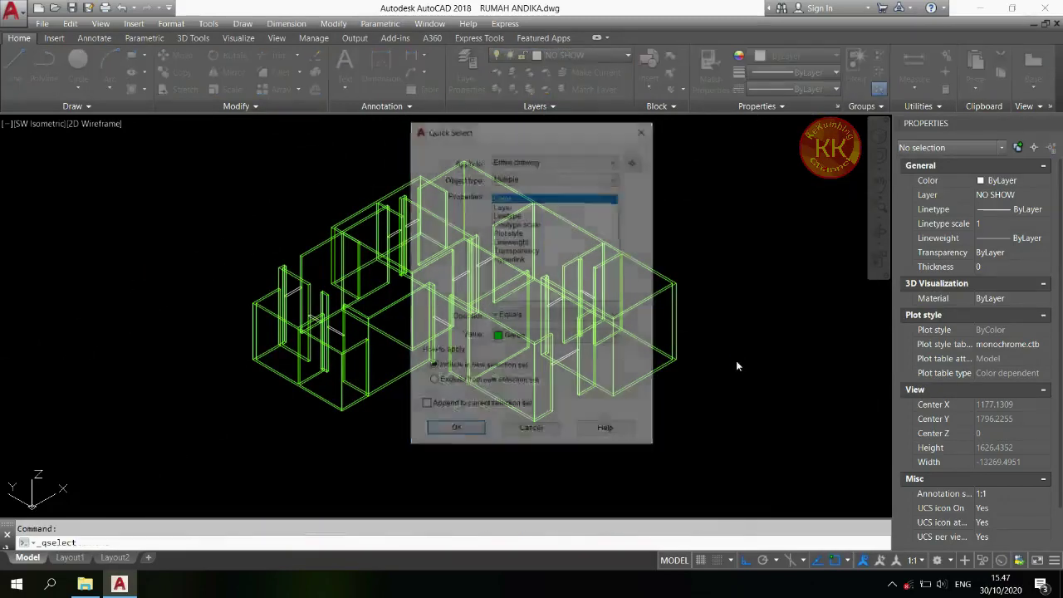
click(521, 207)
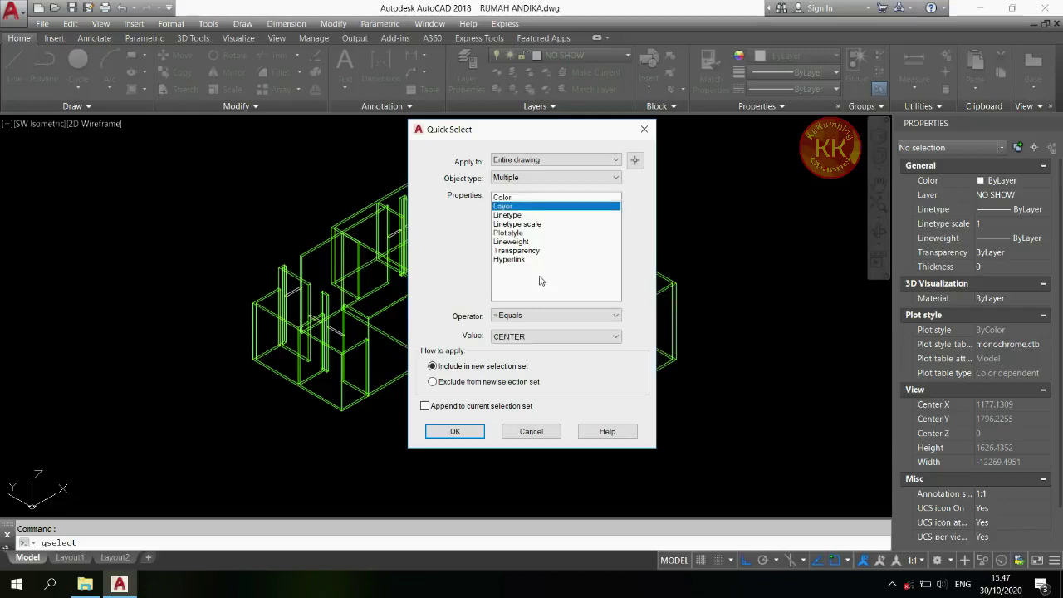
click(565, 337)
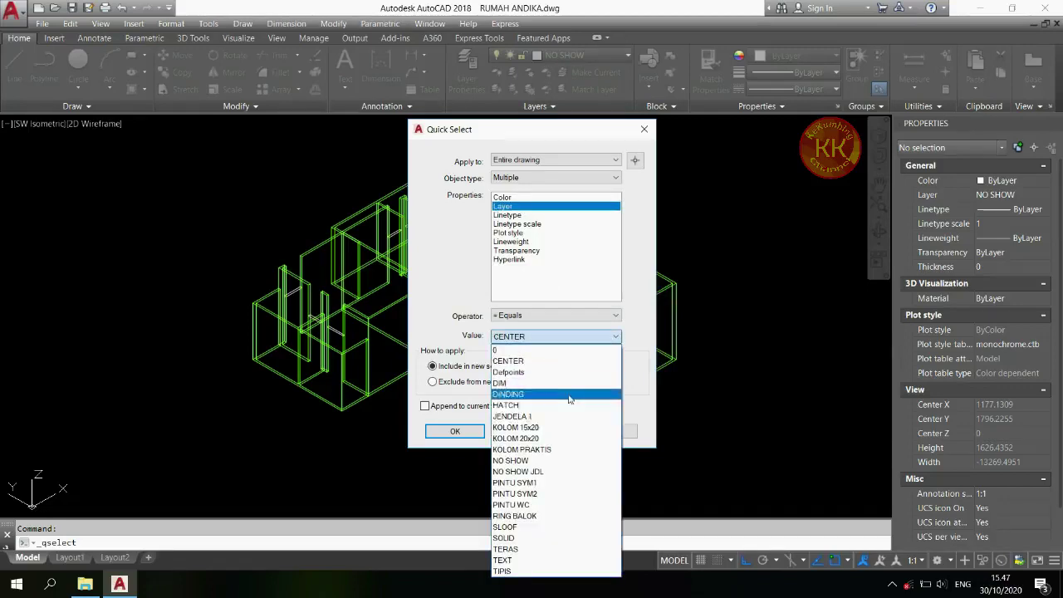
click(538, 461)
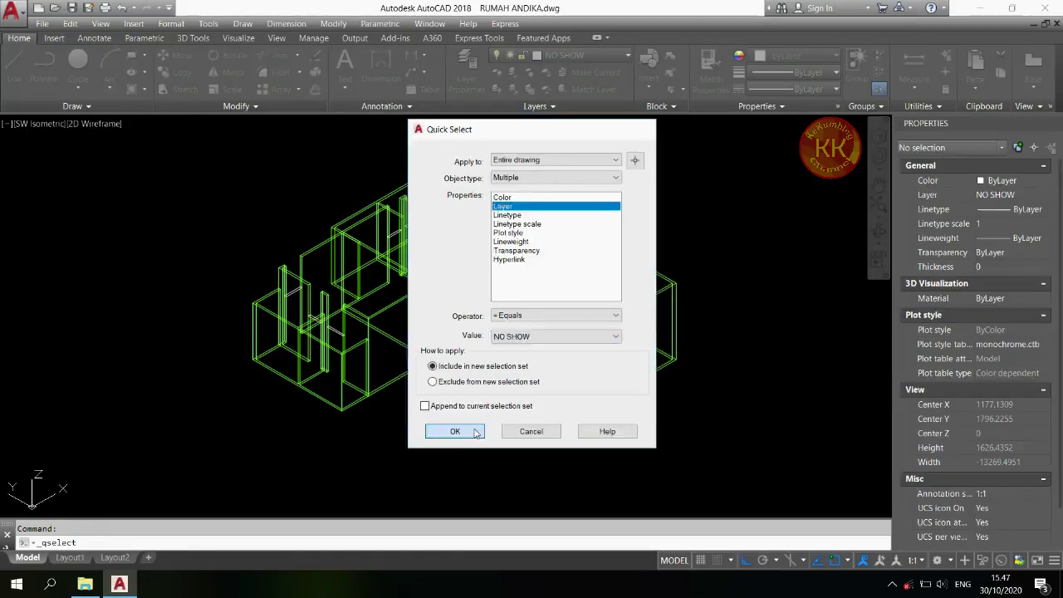
click(455, 431)
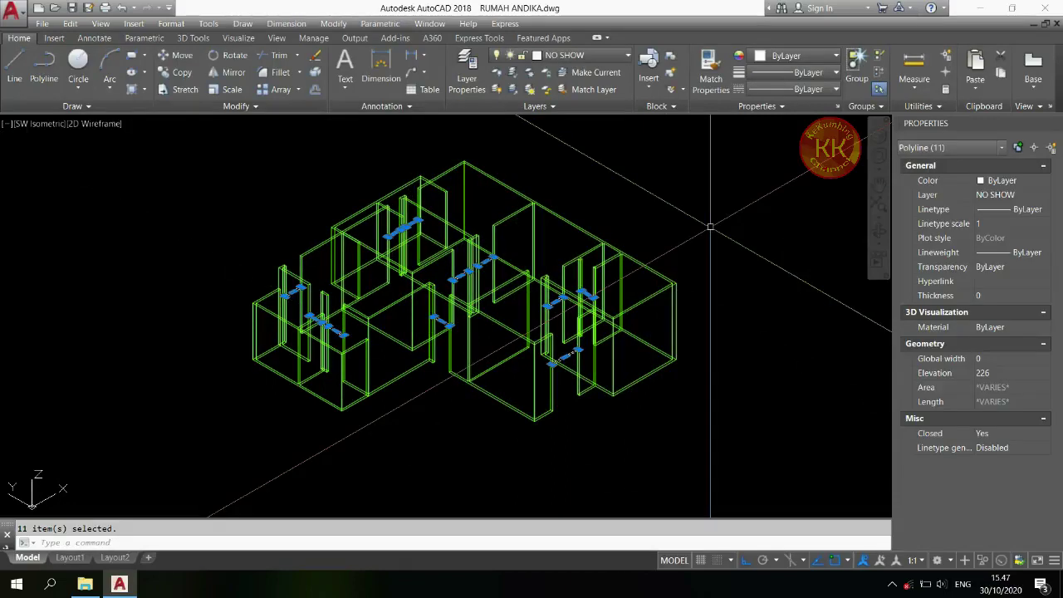
- Extrude the selected door opening rectangles upward until they reach the top edge of the walls
text(EXT)
key(Return)
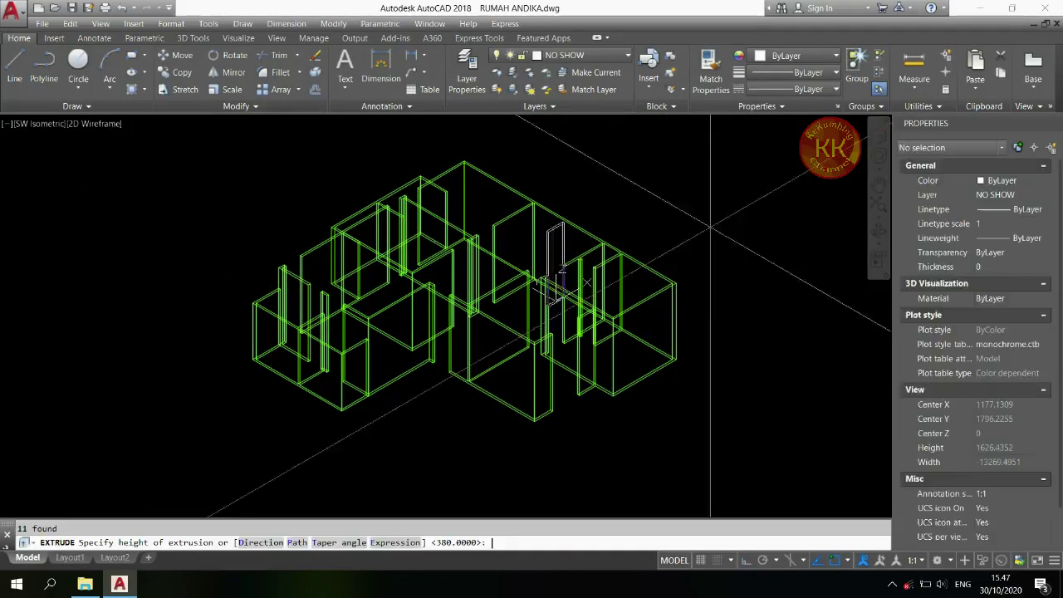
scroll(594, 241, up, 5)
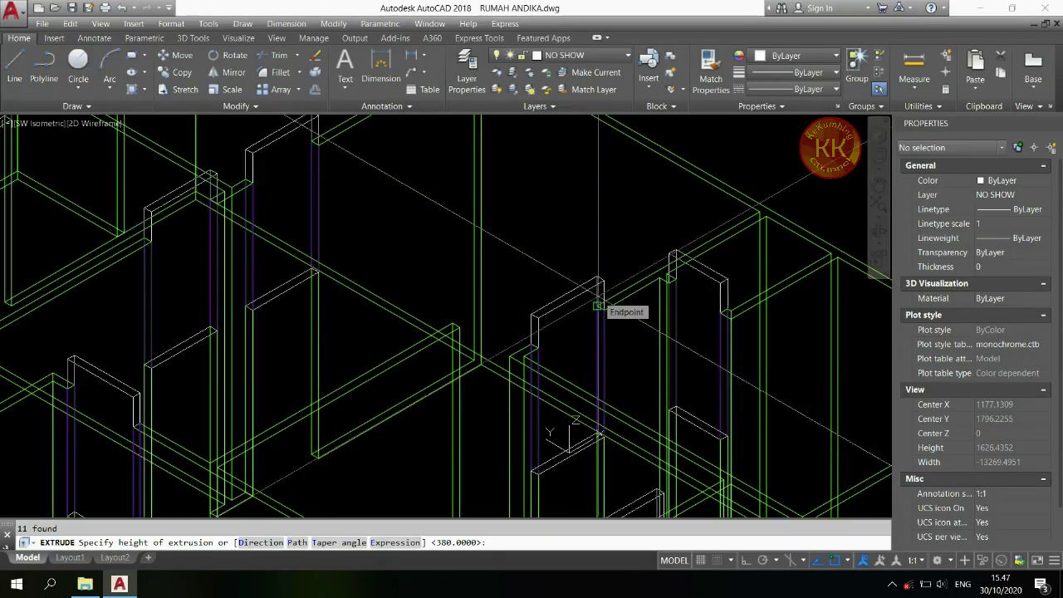
scroll(606, 307, down, 4)
scroll(564, 242, down, 5)
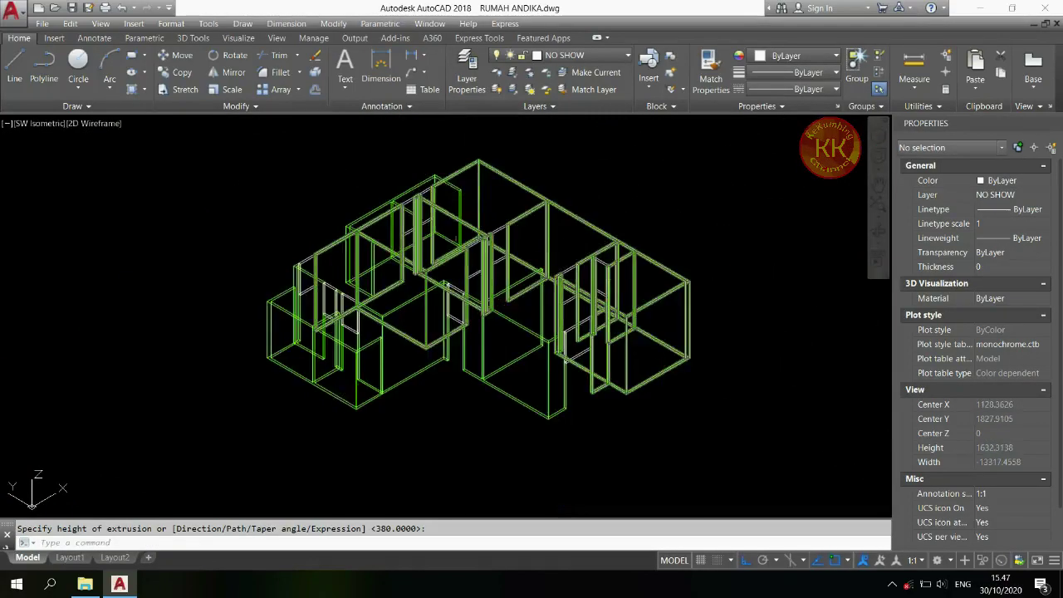
key(Return)
- Union all the wall solids with the extruded pieces above the door openings
text(uni)
key(Return)
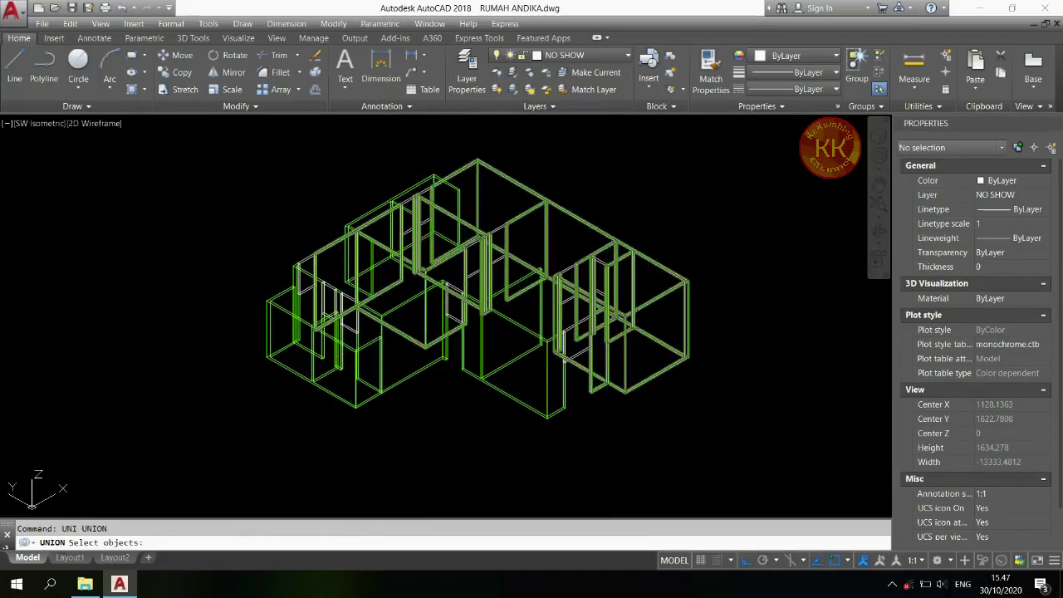
click(581, 257)
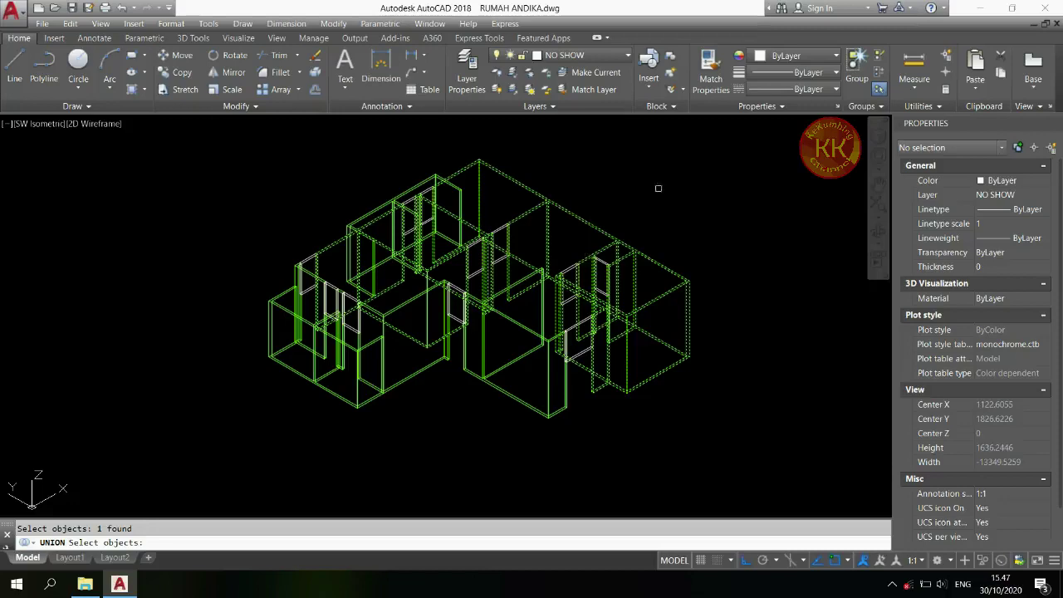
click(707, 151)
click(221, 458)
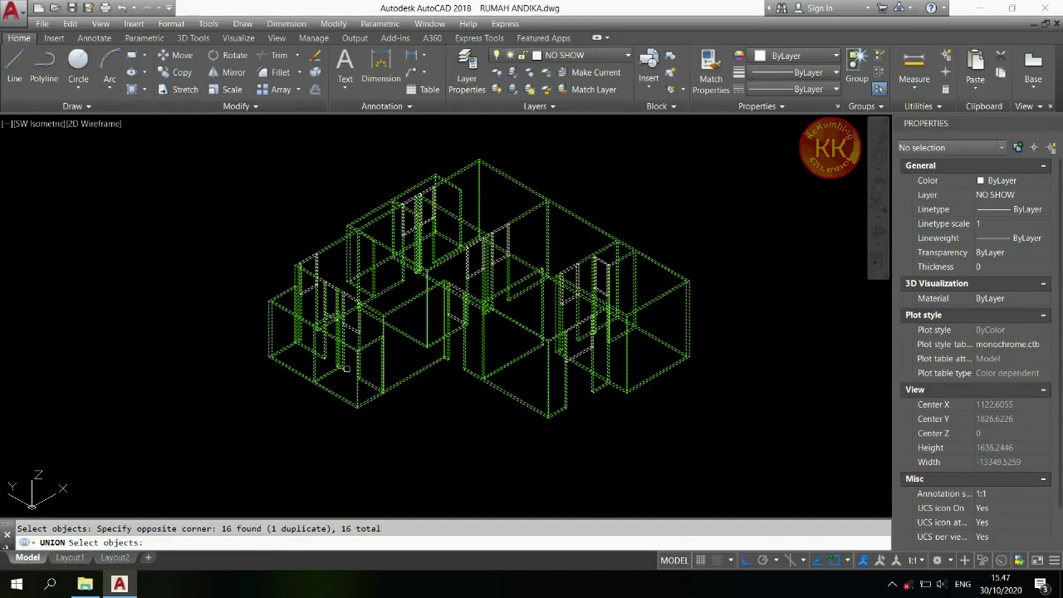
key(Return)
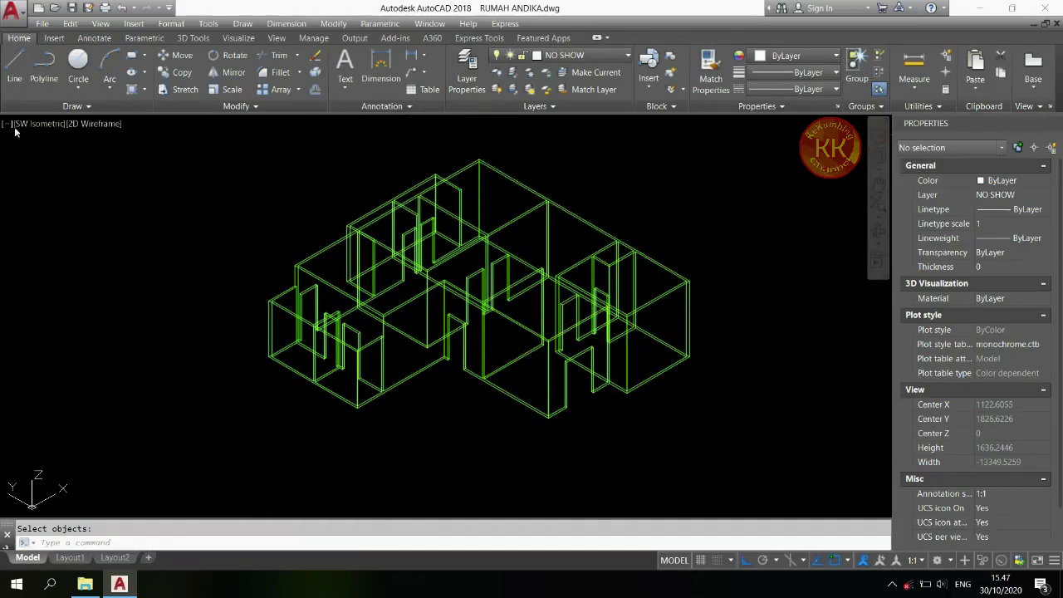
- Inspect the joined walls and door openings in the Shaded visual style, then return to 2D Wireframe
click(94, 124)
click(133, 207)
scroll(368, 324, up, 4)
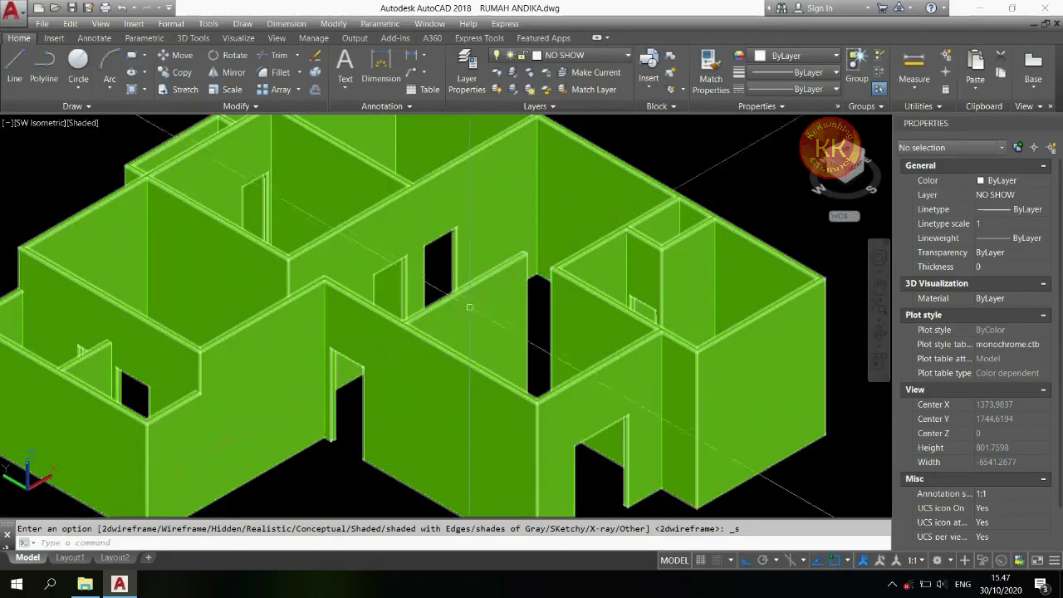
scroll(371, 433, down, 4)
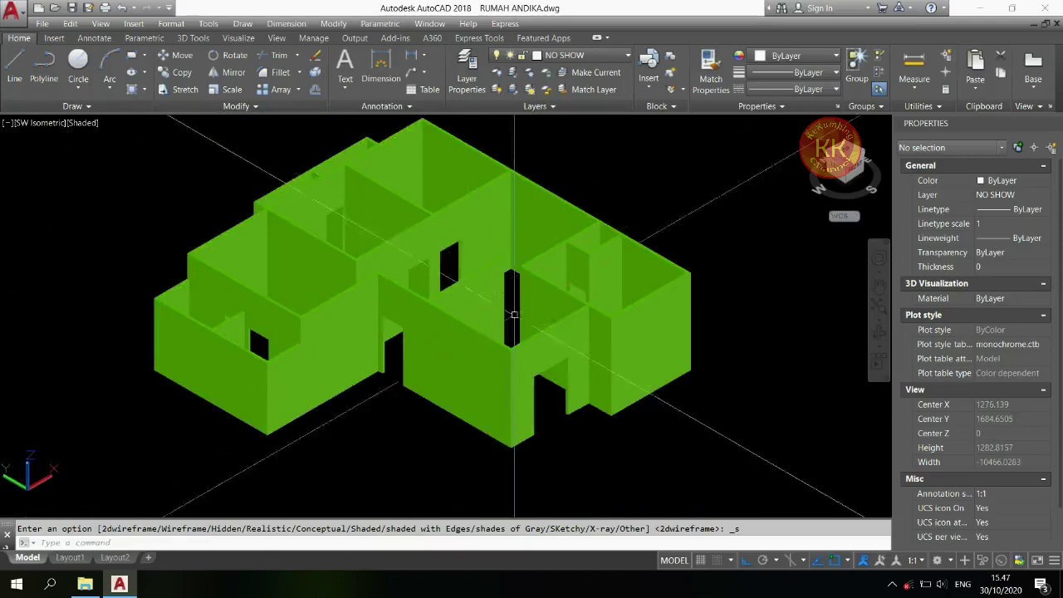
click(93, 124)
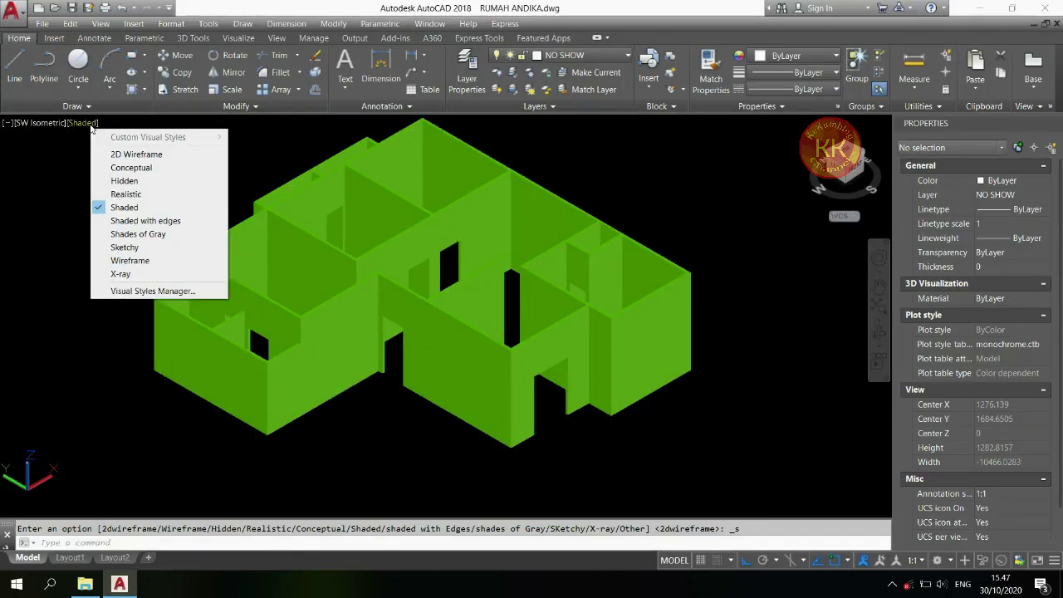
click(131, 155)
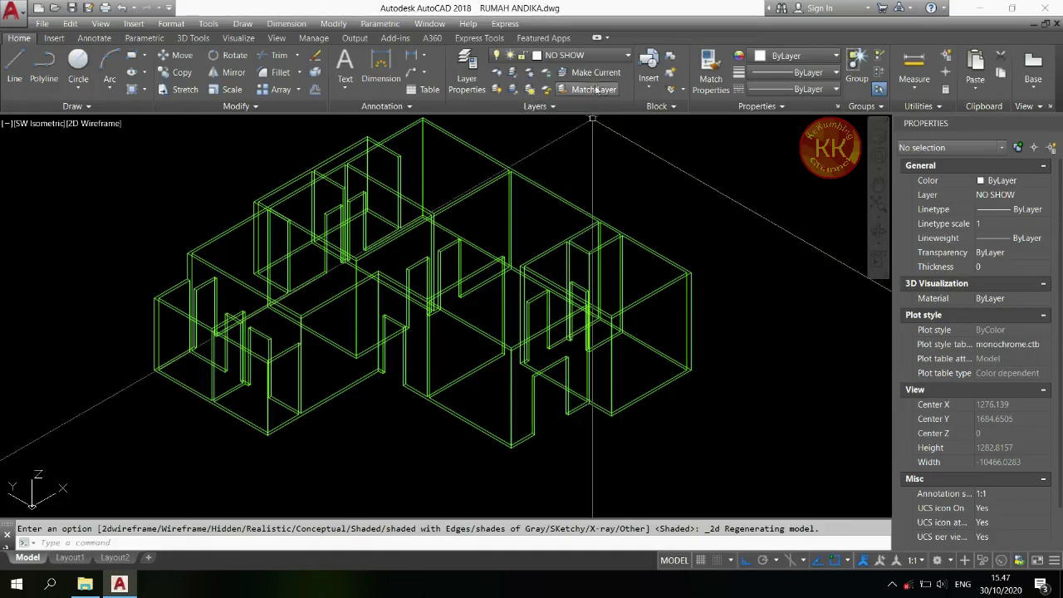
- Turn on the NO SHOW JDL and JENDELA 1 layers and turn off the DINDING layer
click(582, 57)
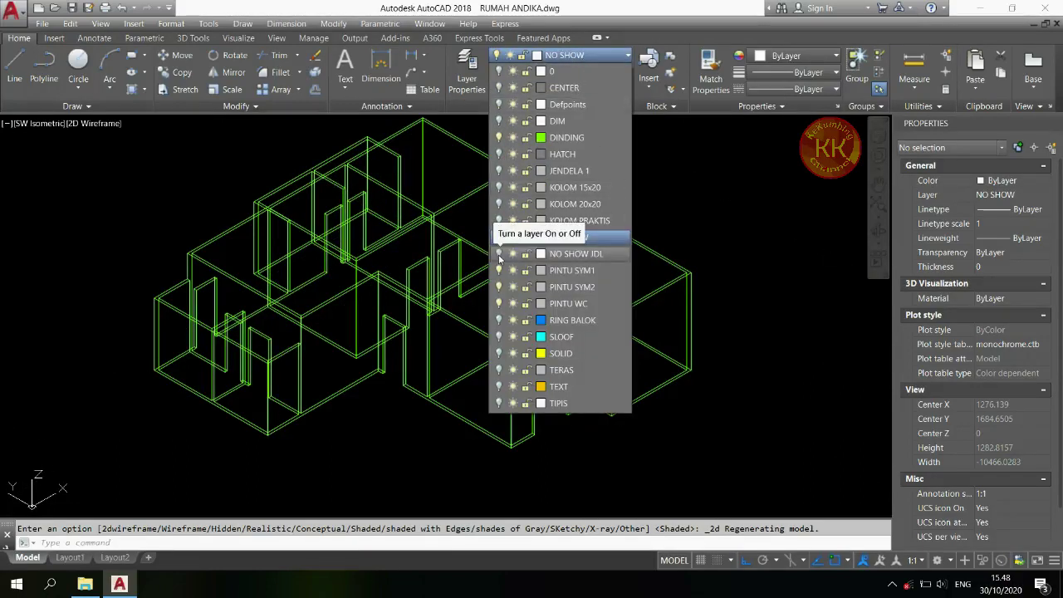
click(499, 254)
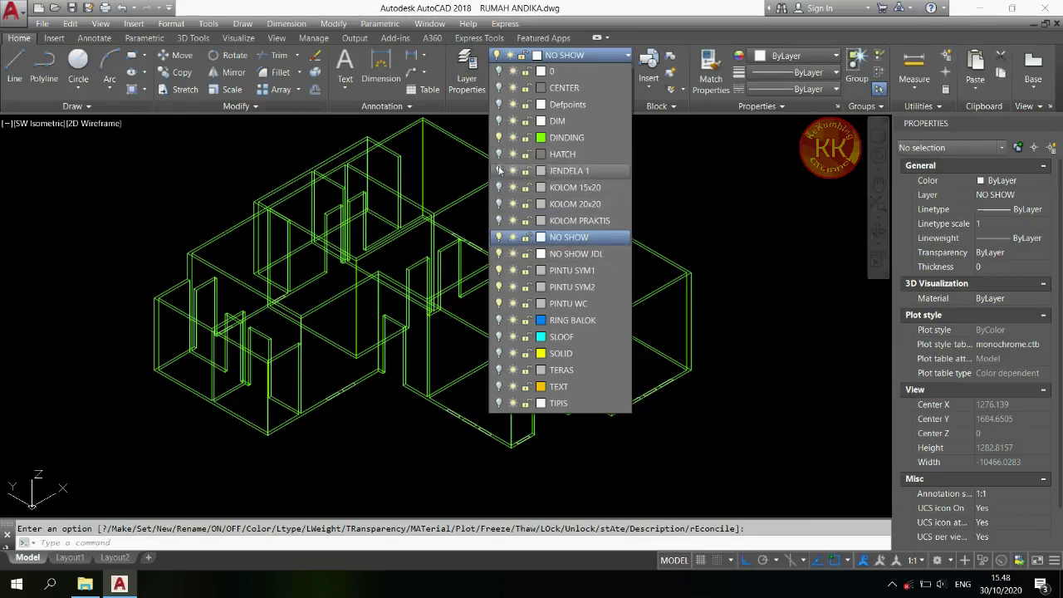
click(755, 211)
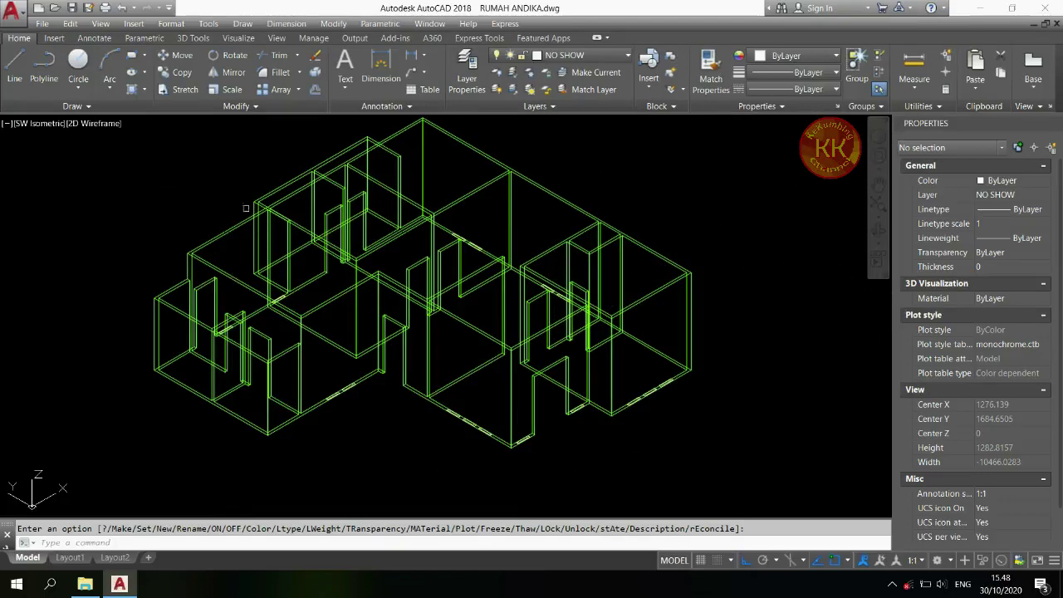
click(601, 56)
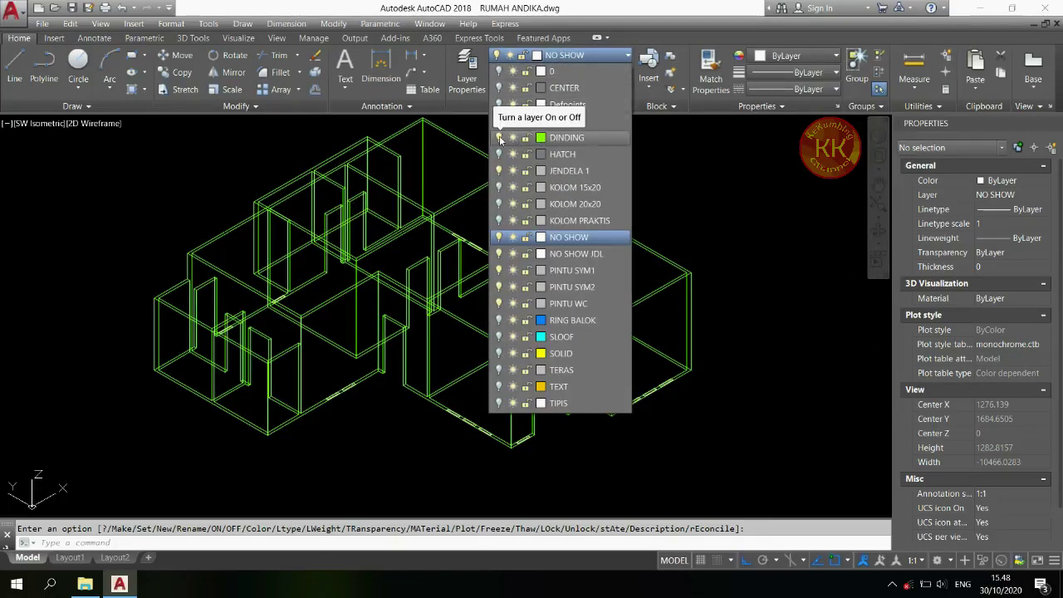
click(500, 139)
click(431, 162)
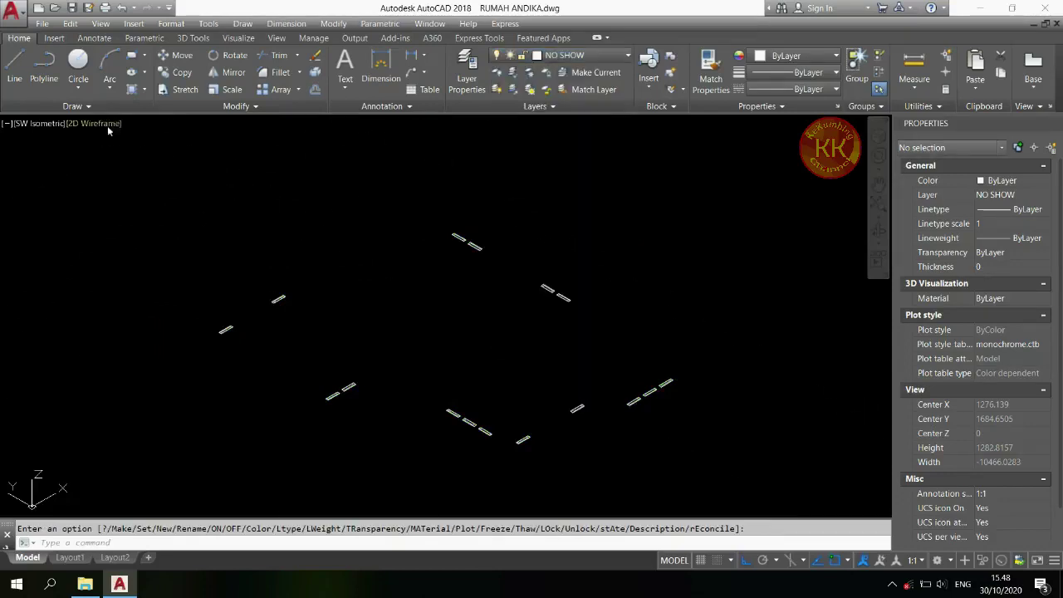
- Switch to the Top view and explode all the window symbols
click(35, 124)
click(51, 150)
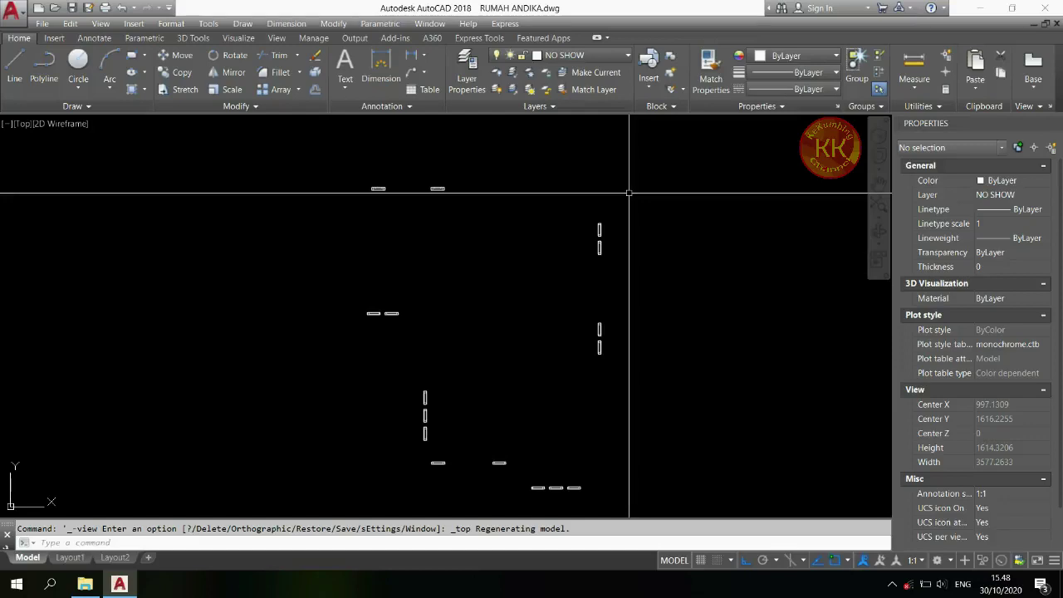
key(Return)
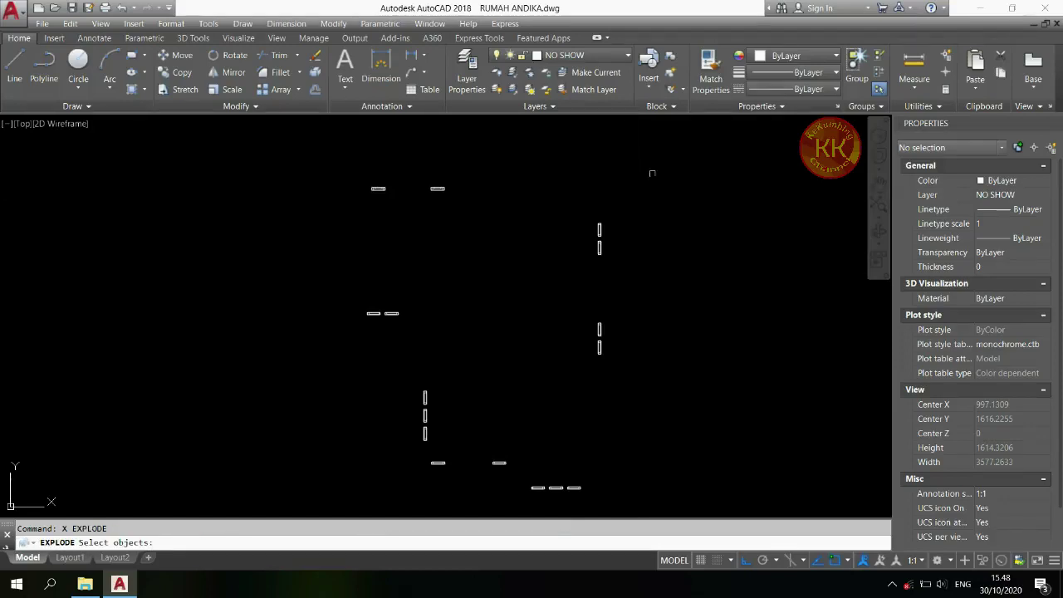
click(280, 495)
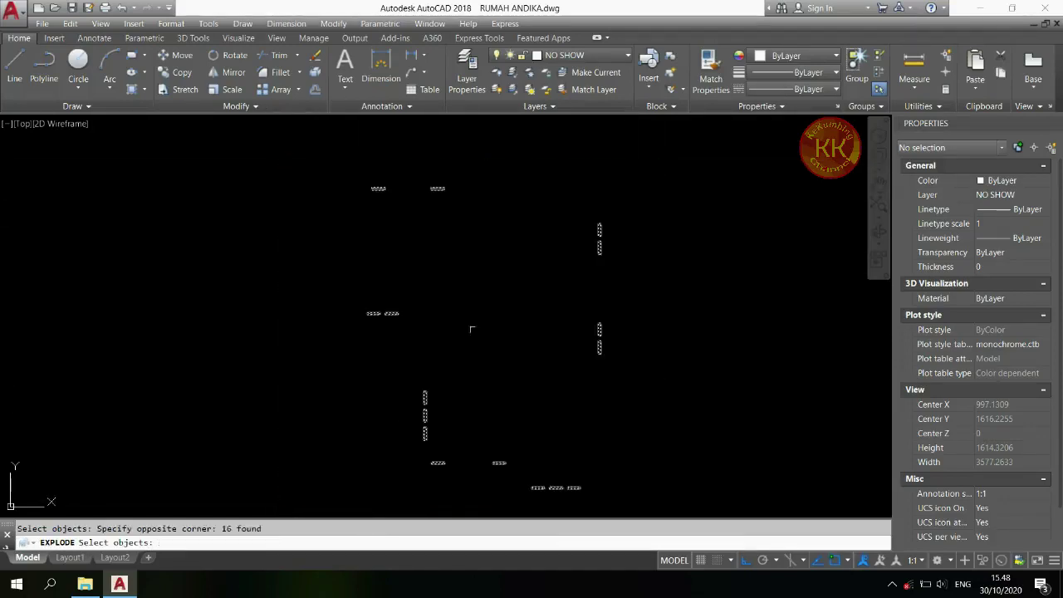
key(Return)
- Lock the NO SHOW JDL layer and erase the other window linework, keeping only the window opening rectangles
click(573, 54)
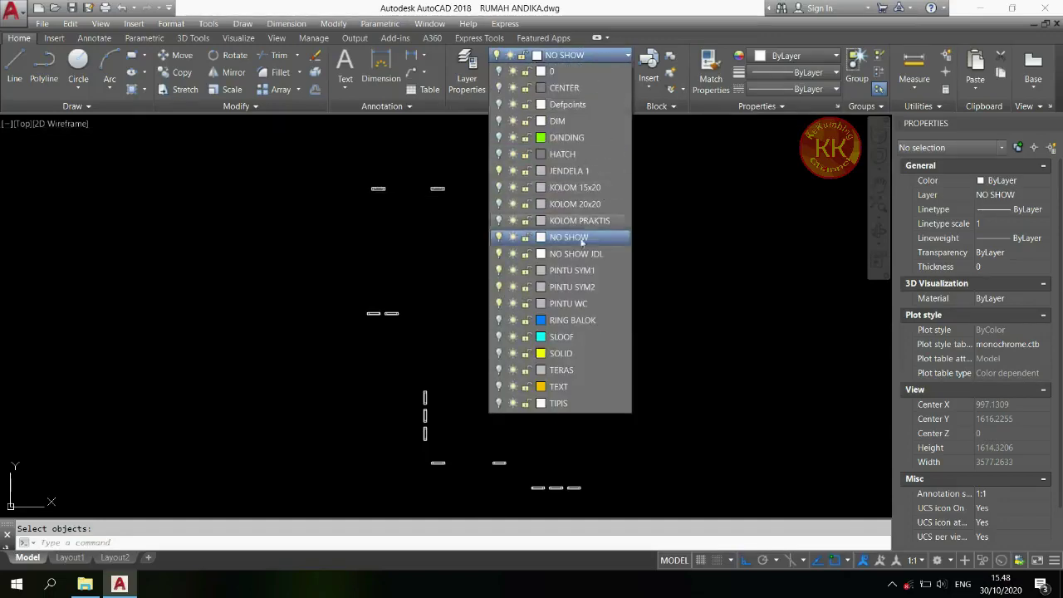
click(527, 256)
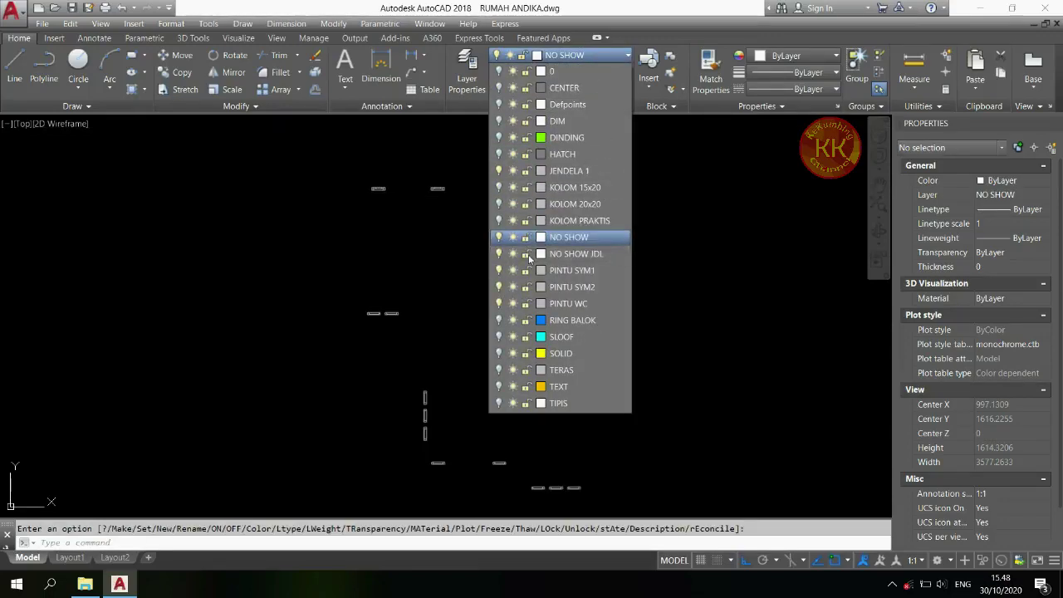
click(681, 236)
text(e)
key(Return)
click(702, 155)
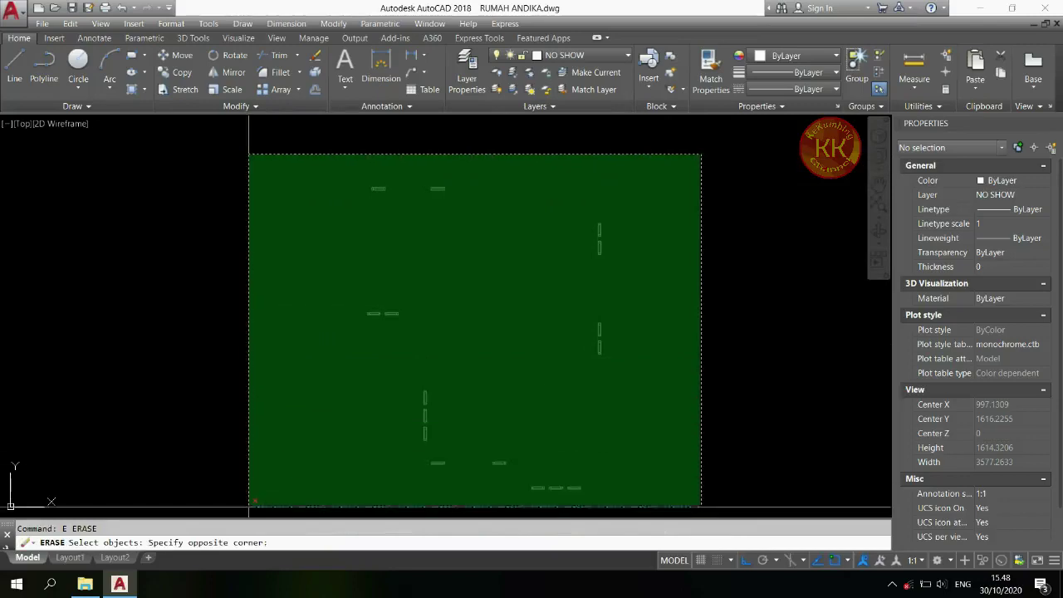
click(249, 505)
key(Return)
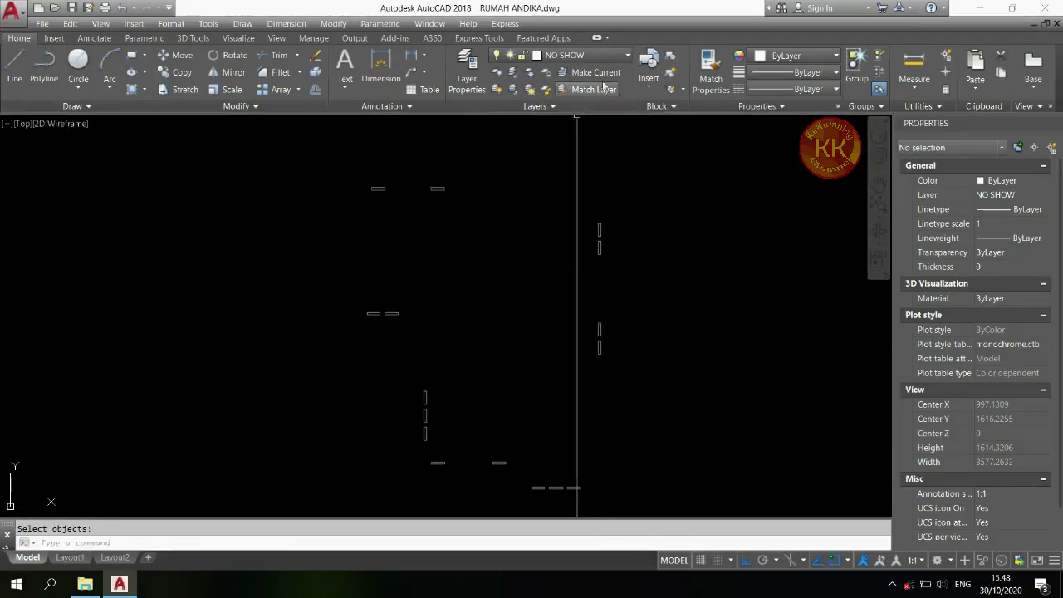
- Unlock the NO SHOW JDL layer and switch to the SW Isometric view
click(594, 55)
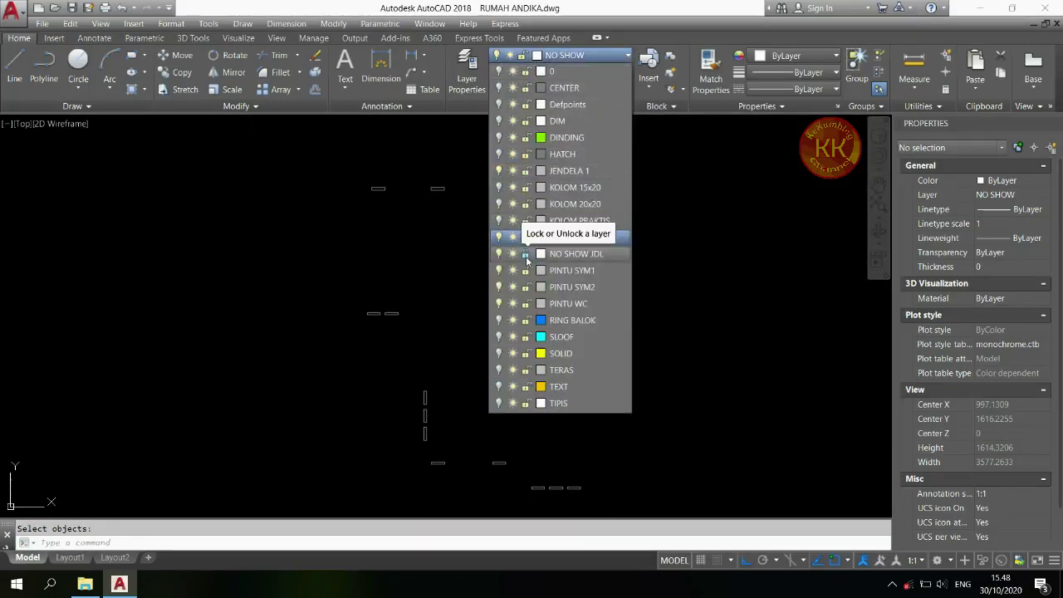
click(526, 256)
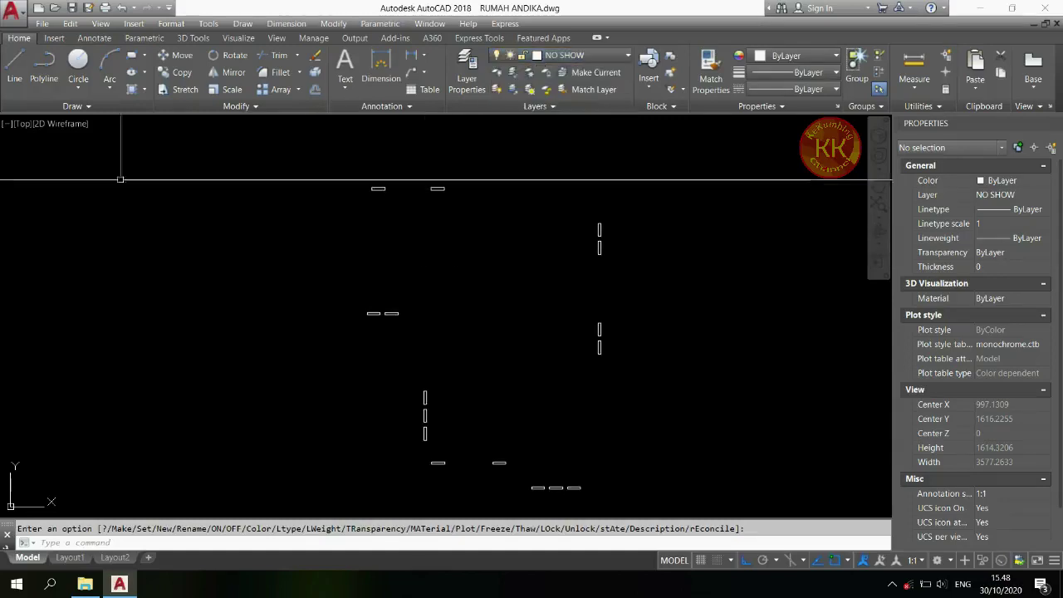
click(24, 124)
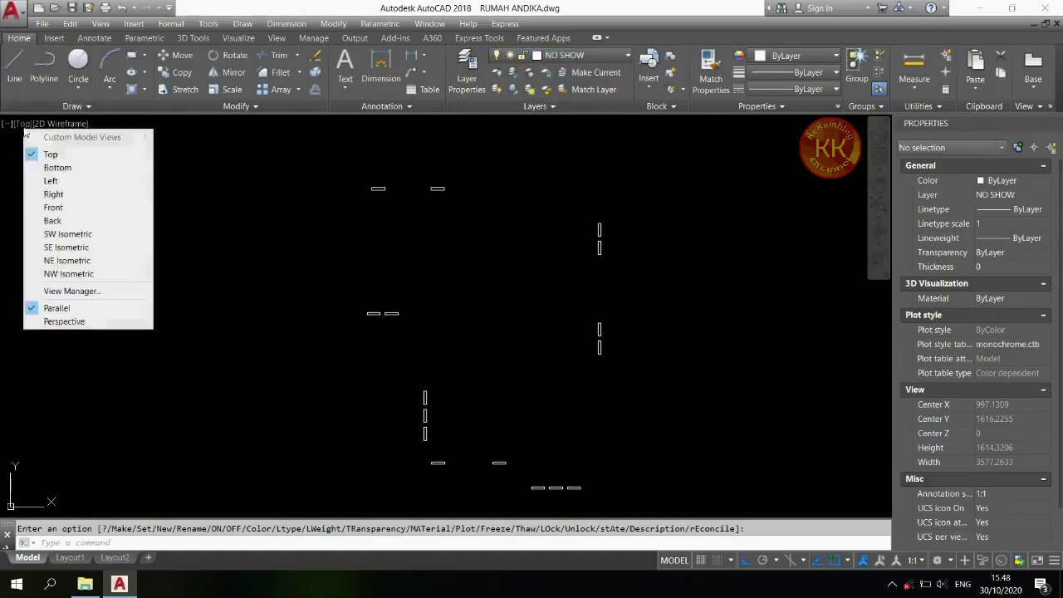
click(68, 234)
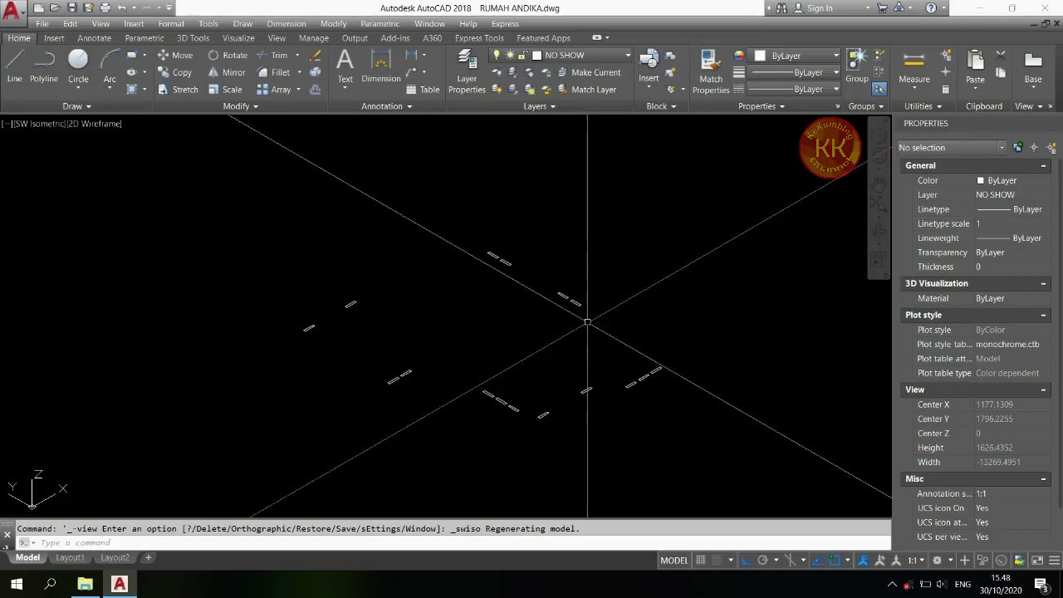
- Turn the DINDING layer back on to show the walls together with the window opening rectangles
click(581, 55)
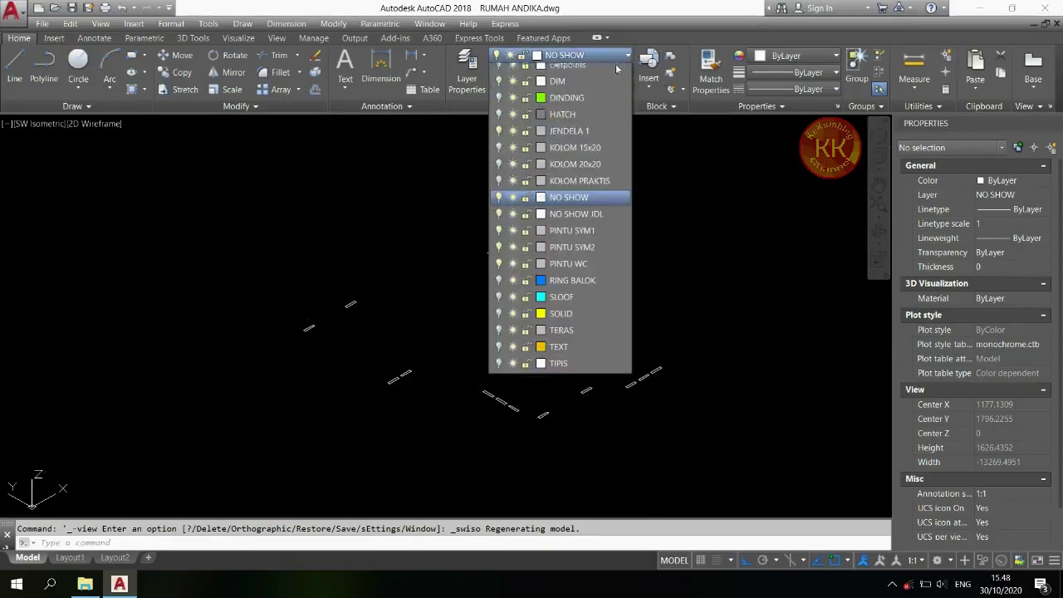
click(498, 136)
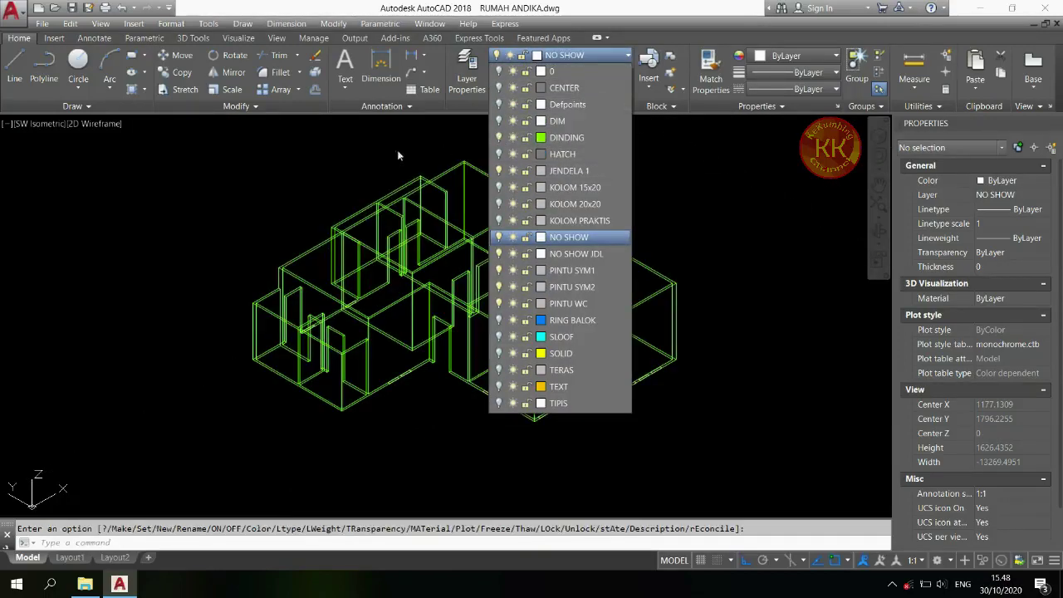
- Quick-select all window opening rectangles on the NO SHOW JDL layer and move them up 14 units
right_click(694, 185)
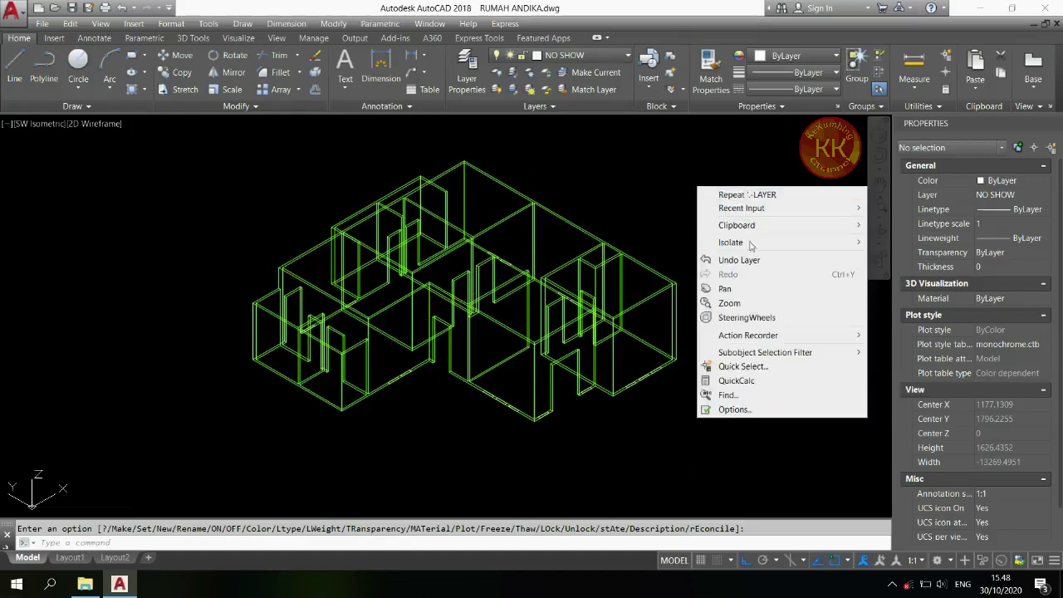
click(770, 367)
click(532, 208)
click(554, 336)
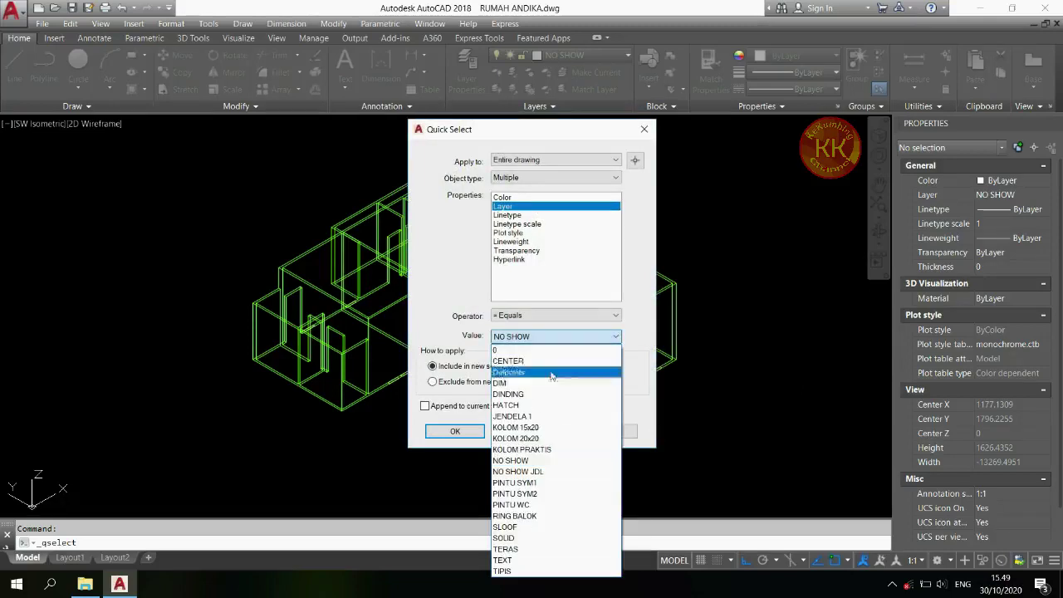
click(551, 471)
click(470, 433)
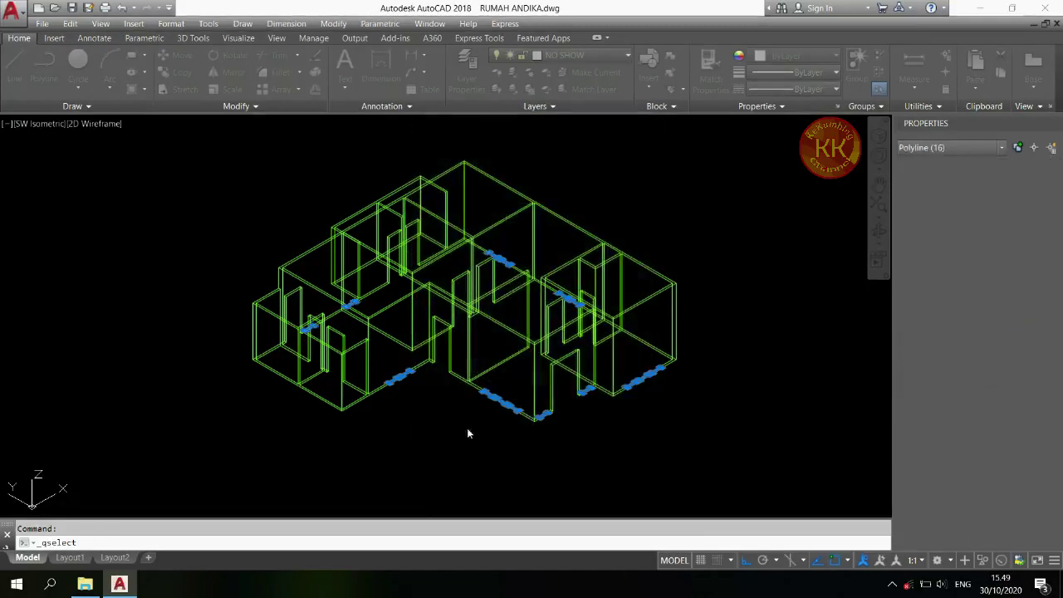
text(m)
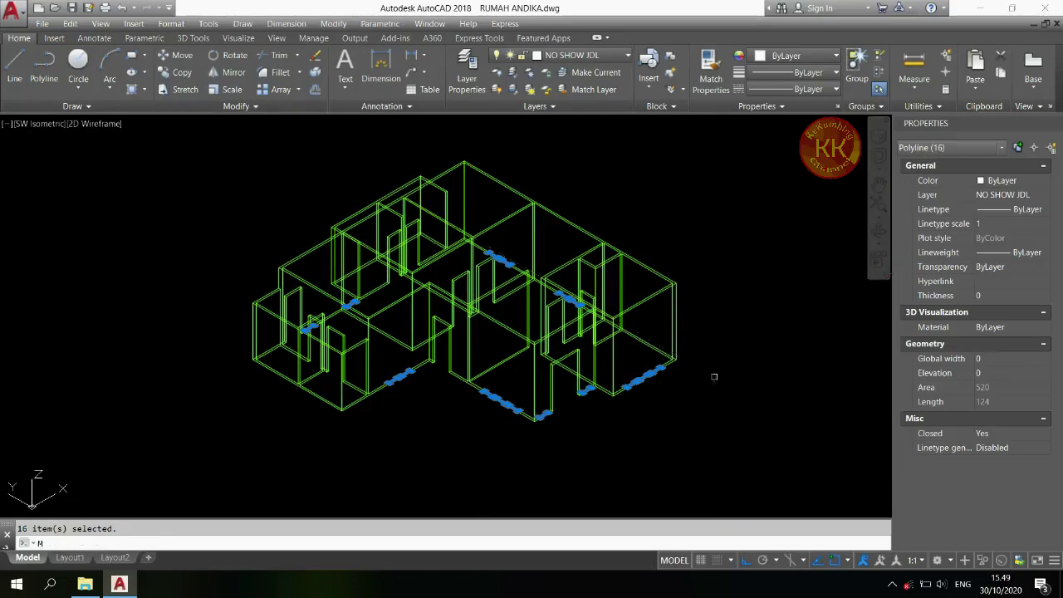
key(Return)
click(742, 428)
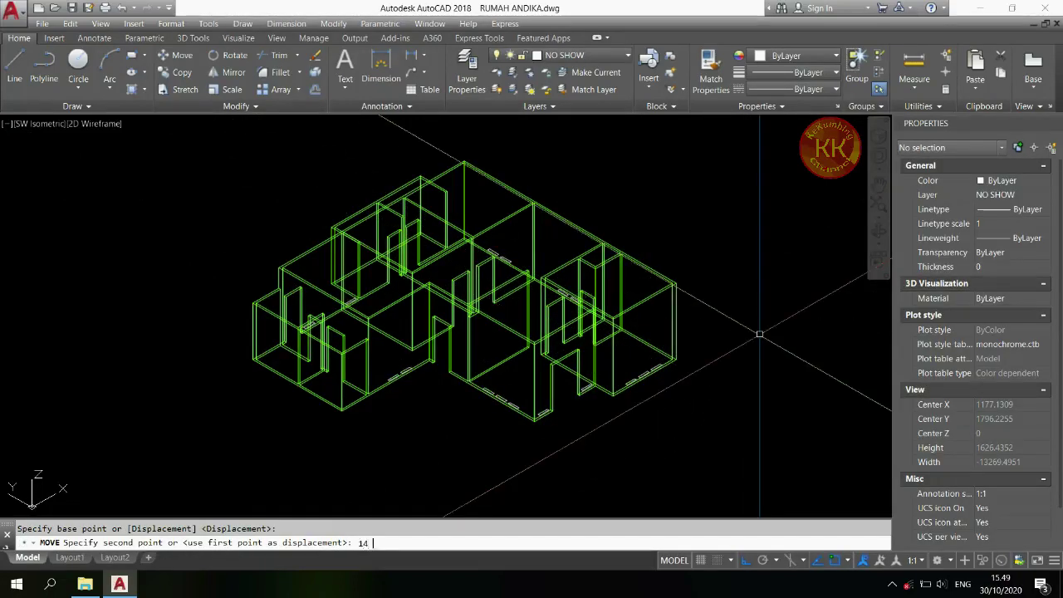
key(Return)
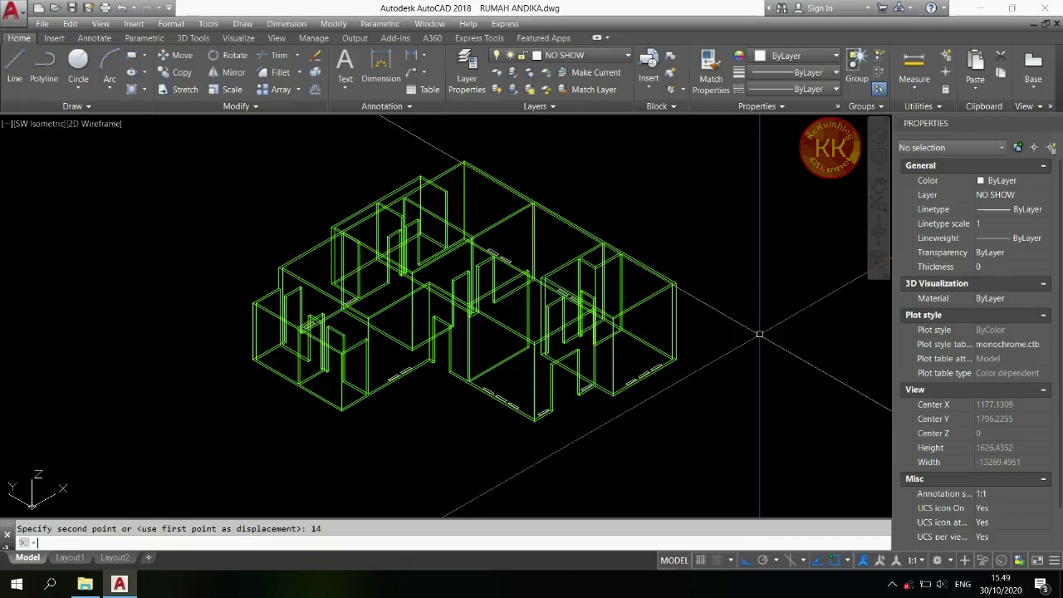
- Extrude the previously selected window opening rectangles to a height of 212
text(EXT)
key(Return)
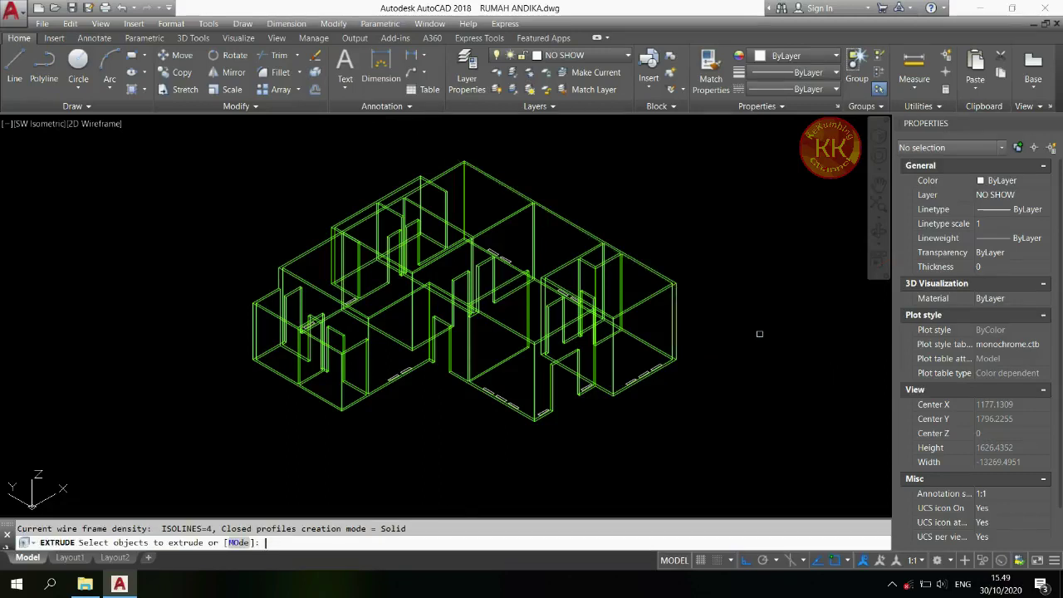
text(P)
key(Return)
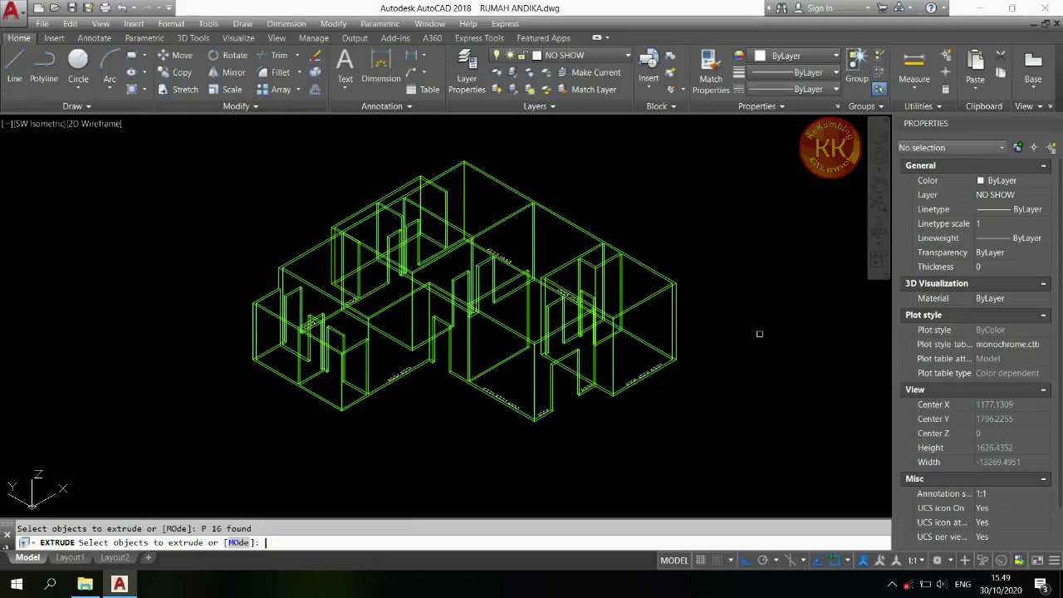
key(Return)
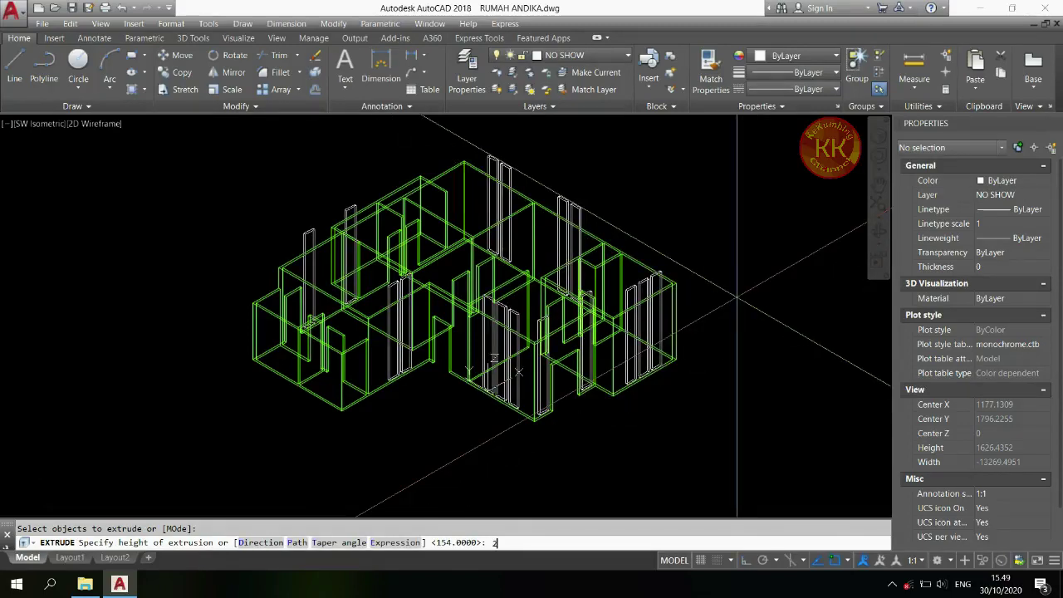
text(212)
key(Return)
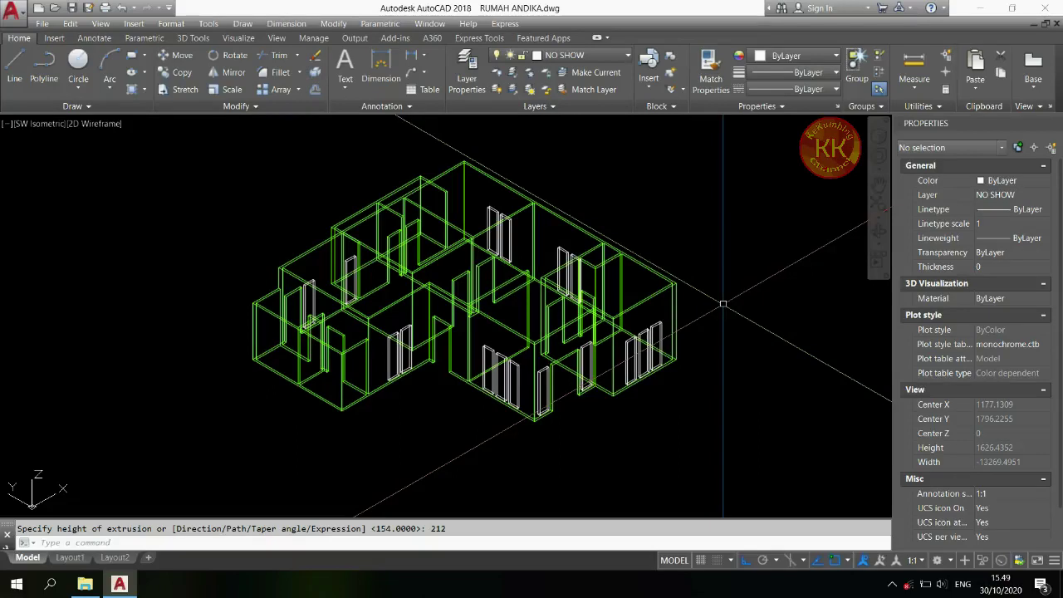
- Subtract all the extruded window solids from the wall solid to cut the window openings
text(su)
key(Return)
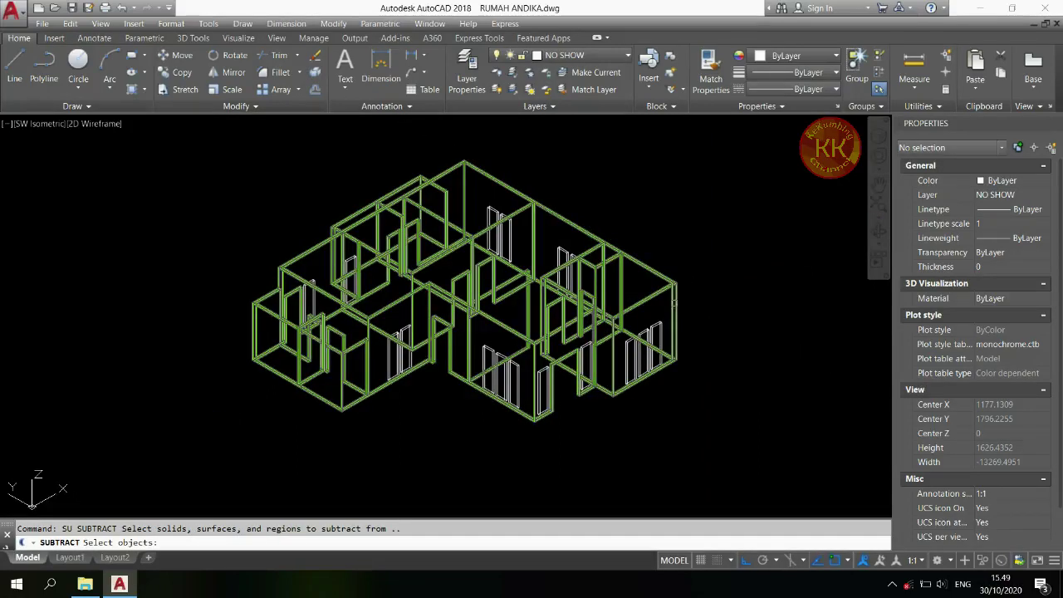
click(673, 303)
key(Return)
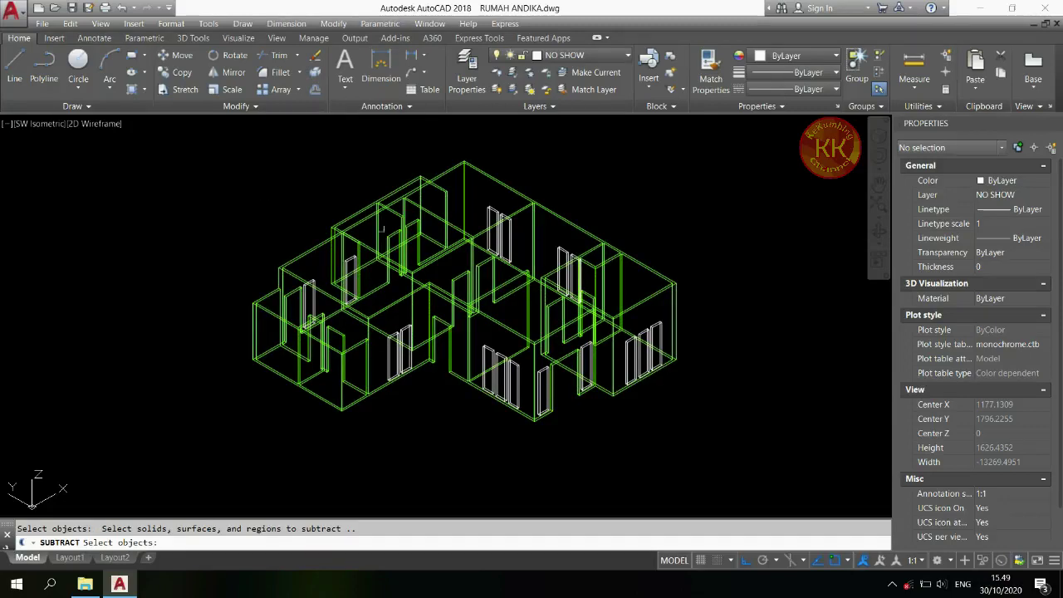
click(200, 201)
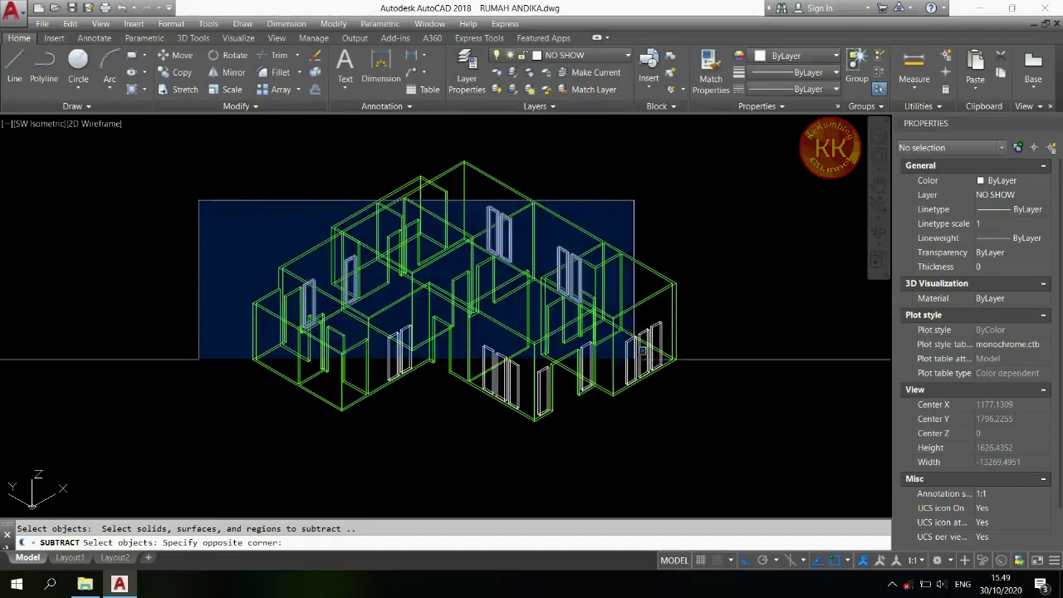
click(721, 441)
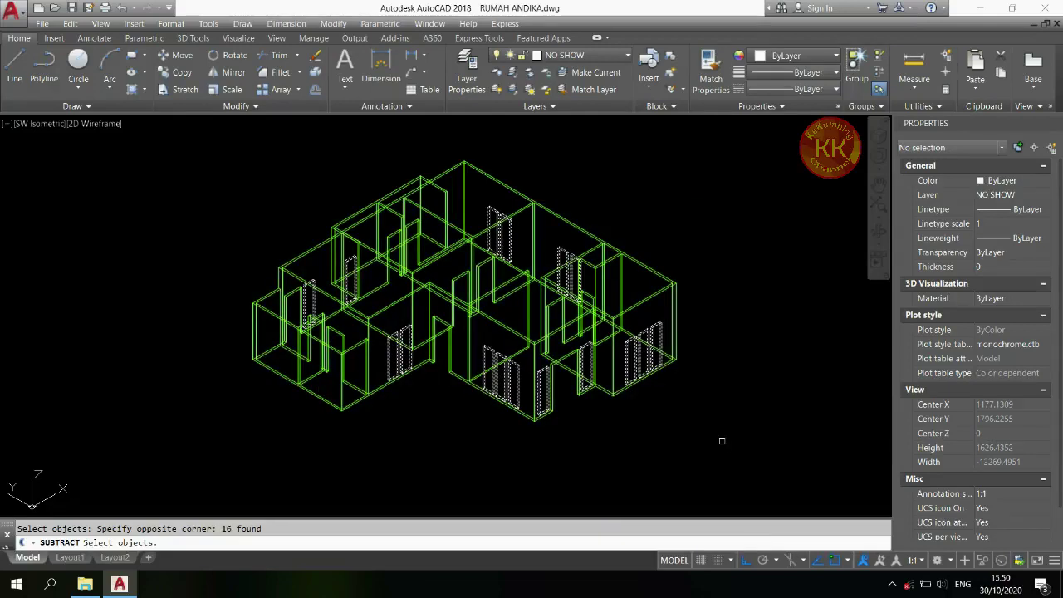
key(Return)
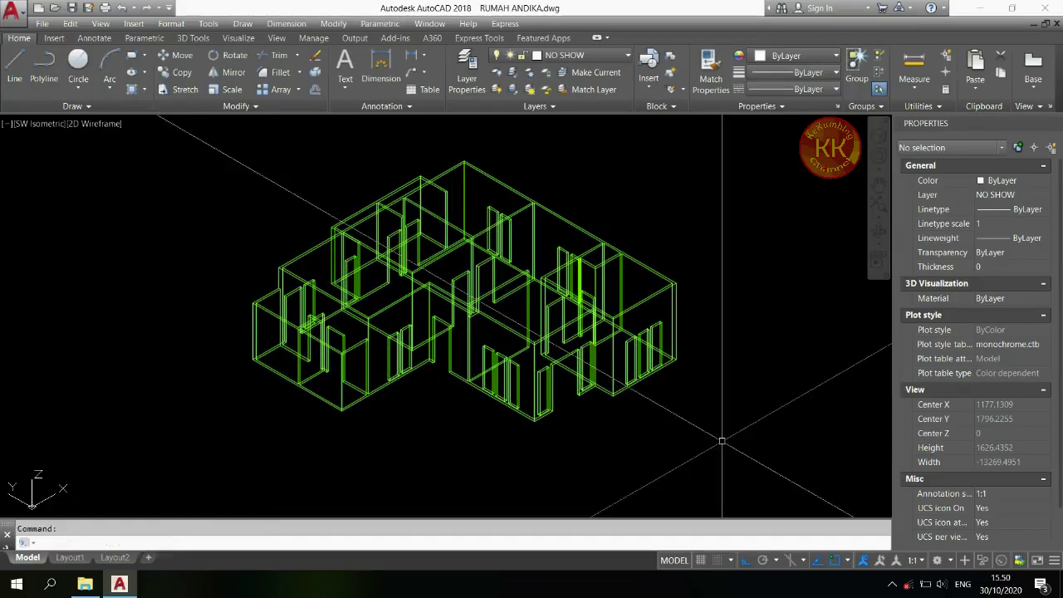
- Examine the window openings in the Shaded visual style, and return to 2D Wireframe
click(80, 124)
click(128, 209)
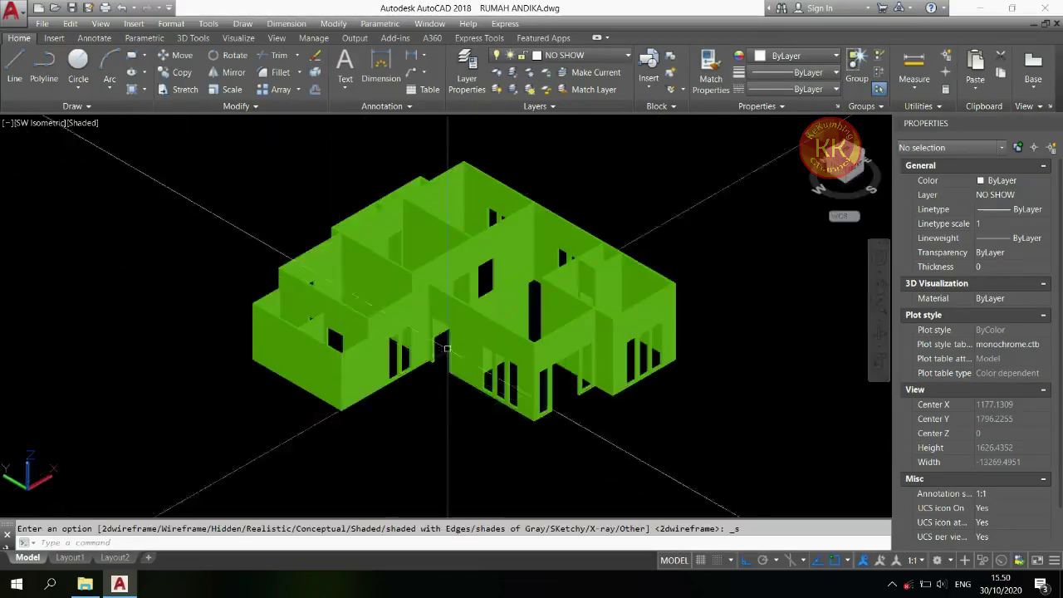
scroll(447, 349, up, 2)
scroll(447, 349, down, 4)
click(86, 123)
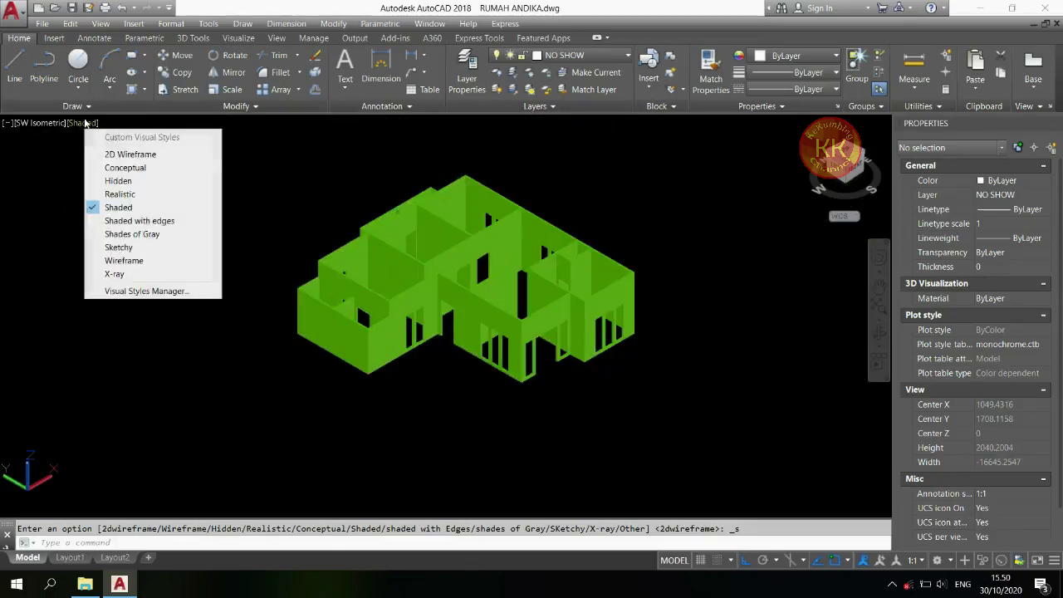
click(125, 154)
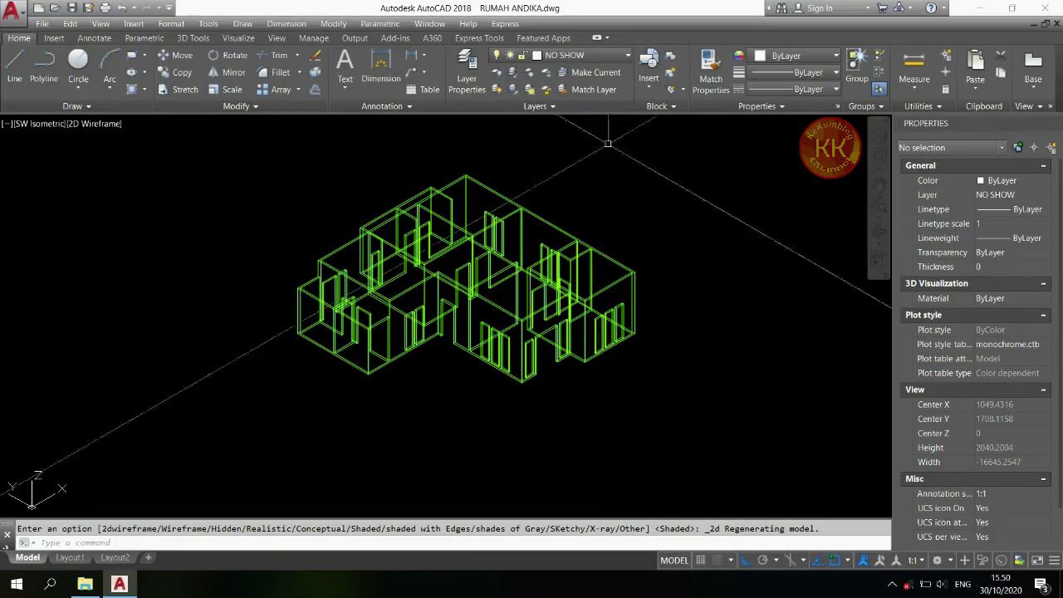
- Turn on the RING BALOK layer, make it current, and turn off the DINDING layer
click(598, 56)
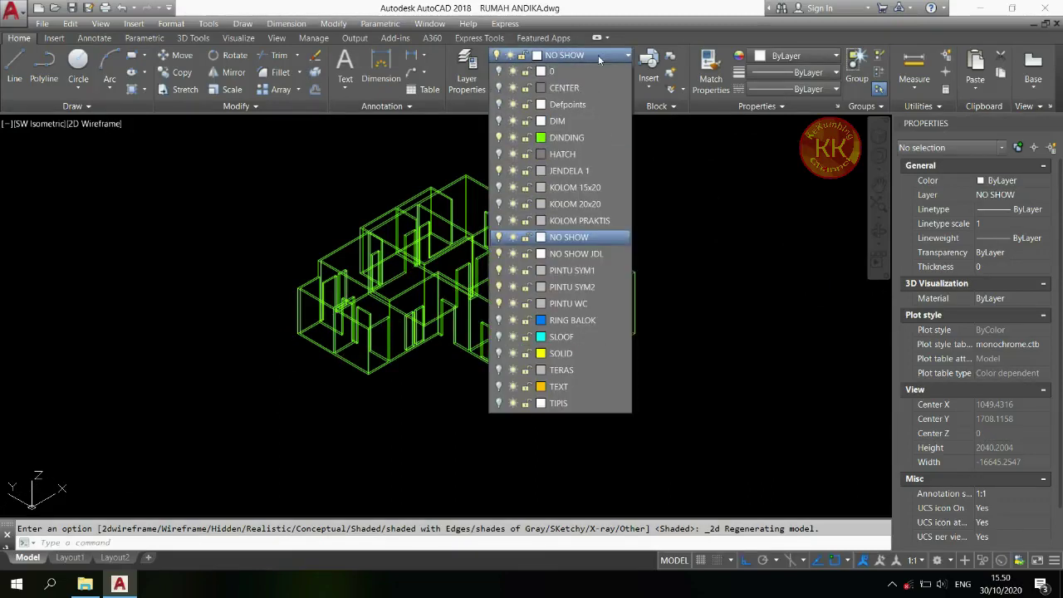
click(498, 320)
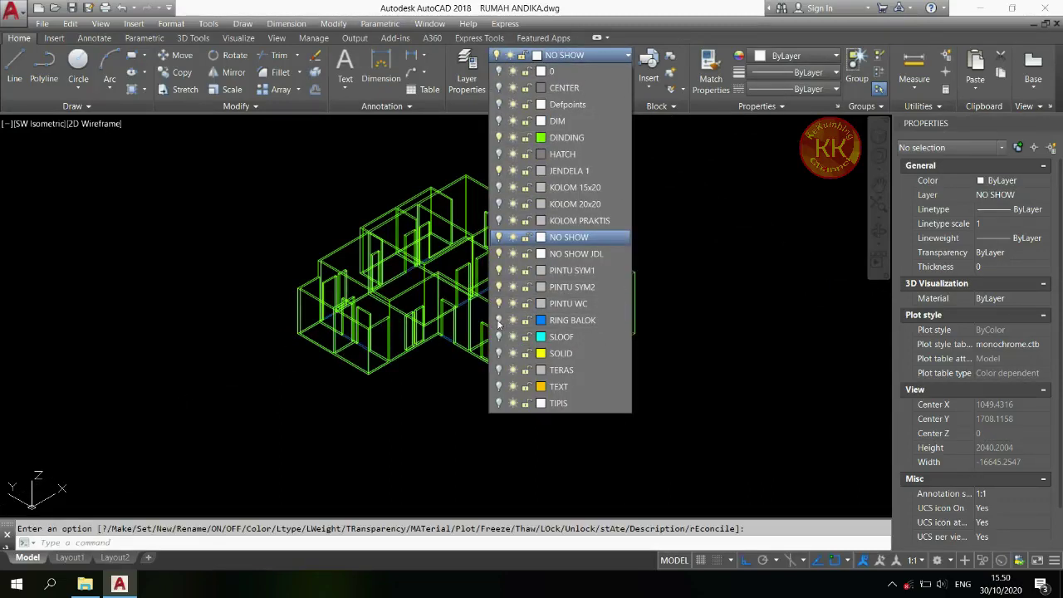
click(587, 320)
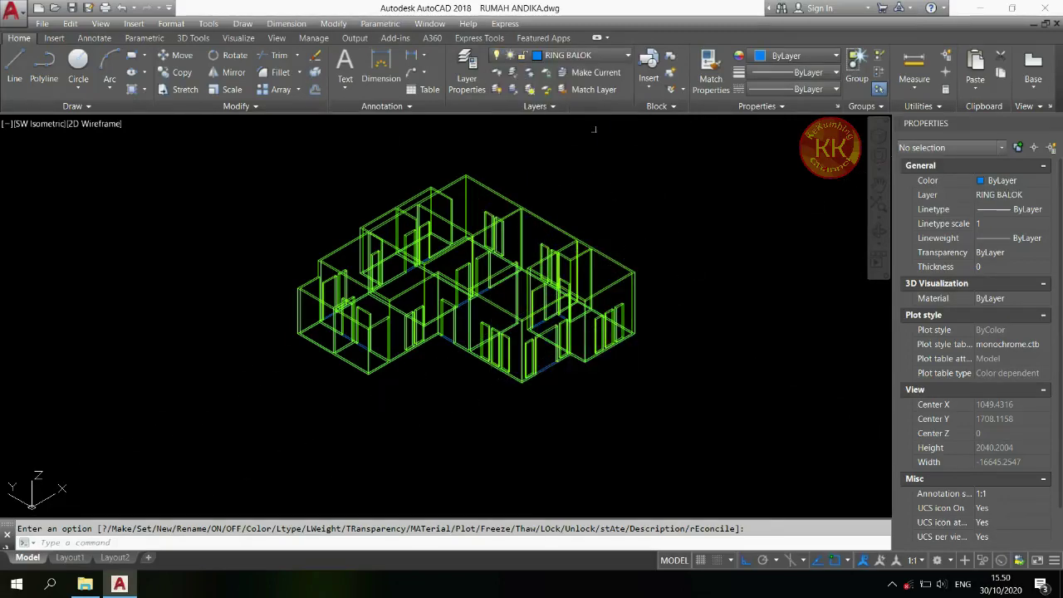
click(588, 55)
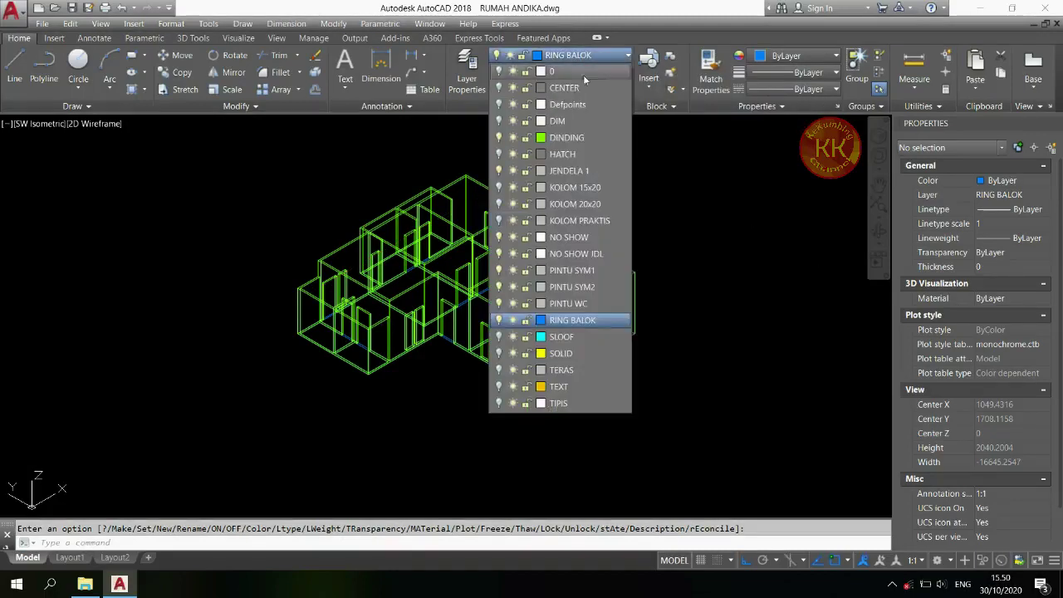
click(498, 137)
scroll(418, 191, up, 2)
key(Escape)
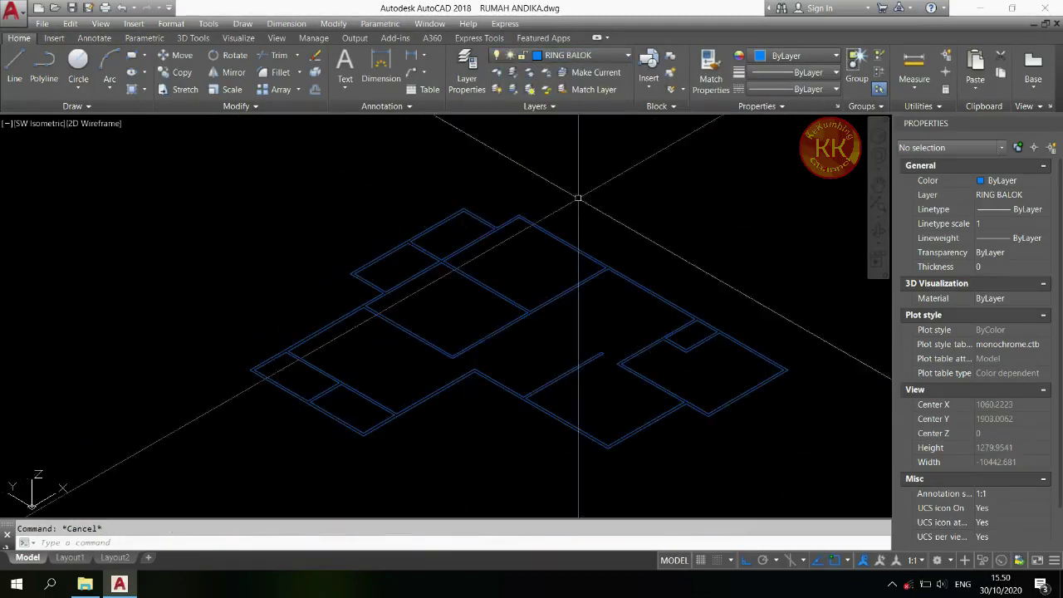
- Move all the ring beam outlines up 380 units along the Z axis
scroll(585, 209, down, 2)
text(M)
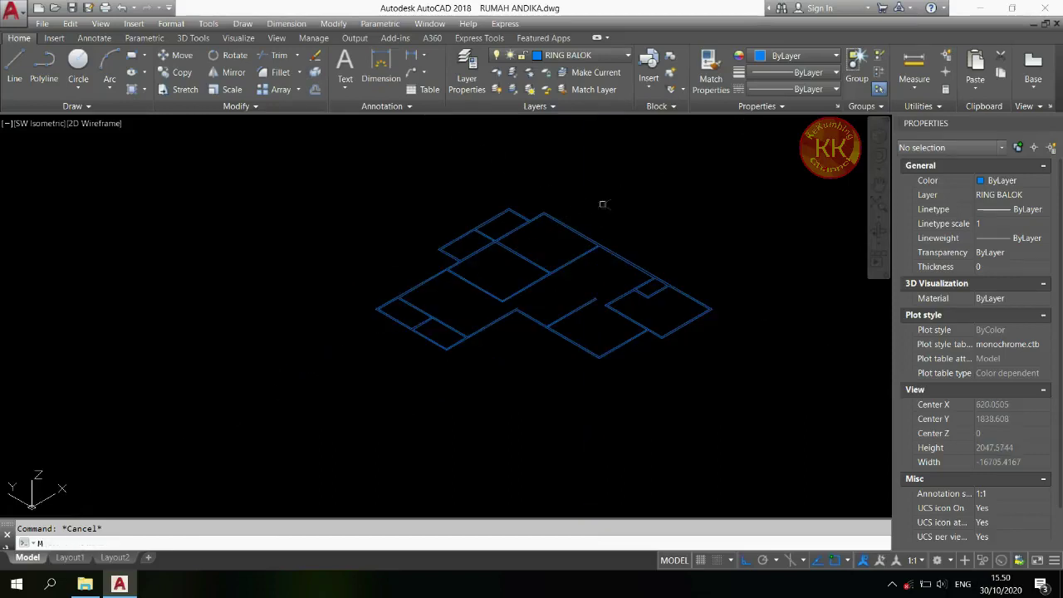
click(724, 173)
click(323, 410)
key(Return)
click(337, 419)
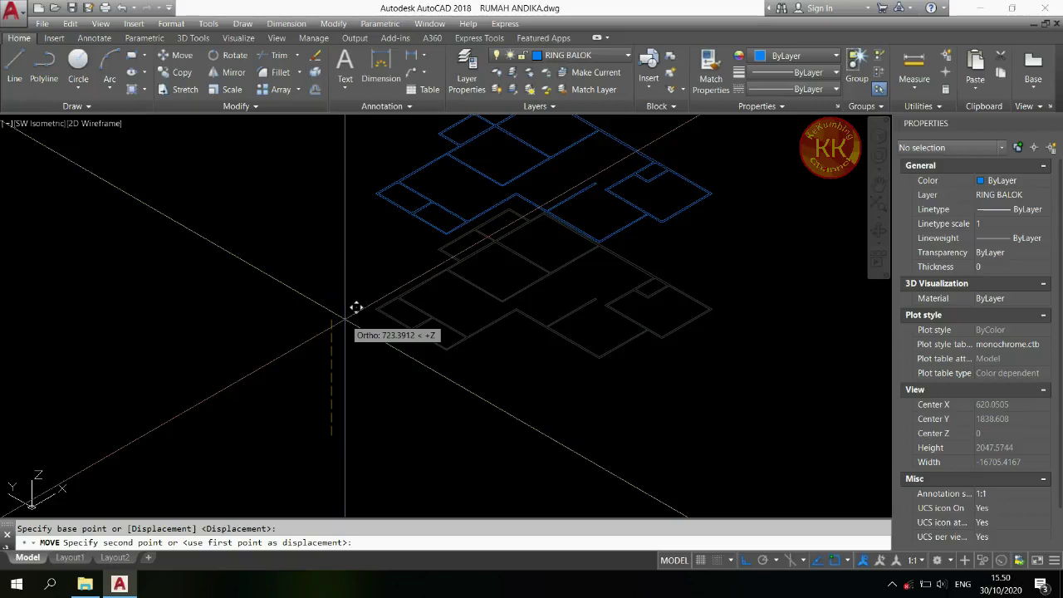
key(Return)
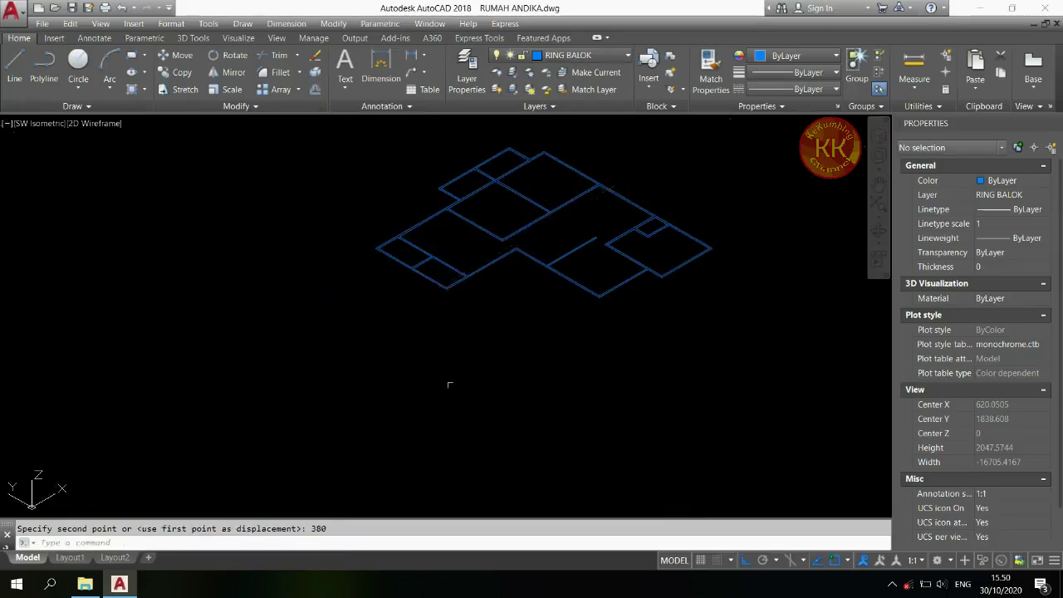
- Extrude all the ring beam outlines to a height of 20
scroll(528, 137, up, 2)
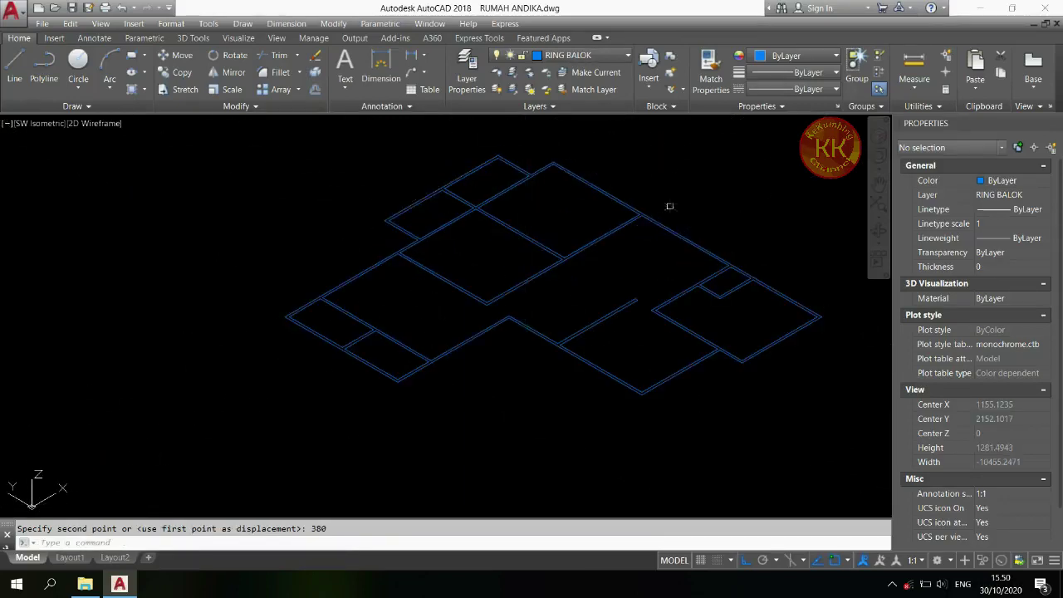
text(EXT)
key(Return)
click(772, 143)
click(257, 429)
key(Return)
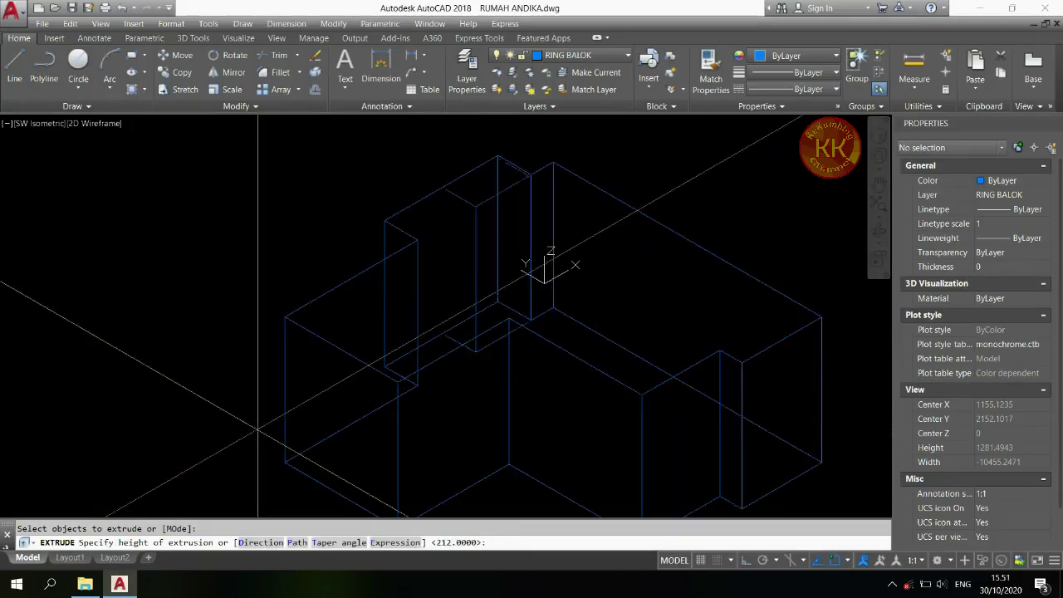
text(20)
key(Return)
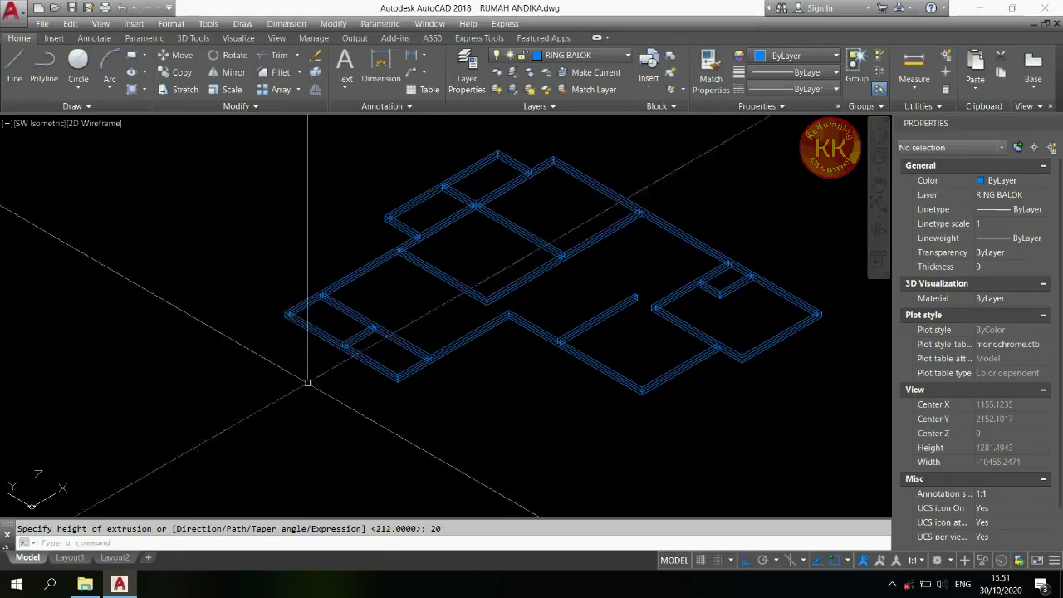
- Subtract the inner room solids from the outer ring beam solid and display the result in the Shaded visual style
text(SU)
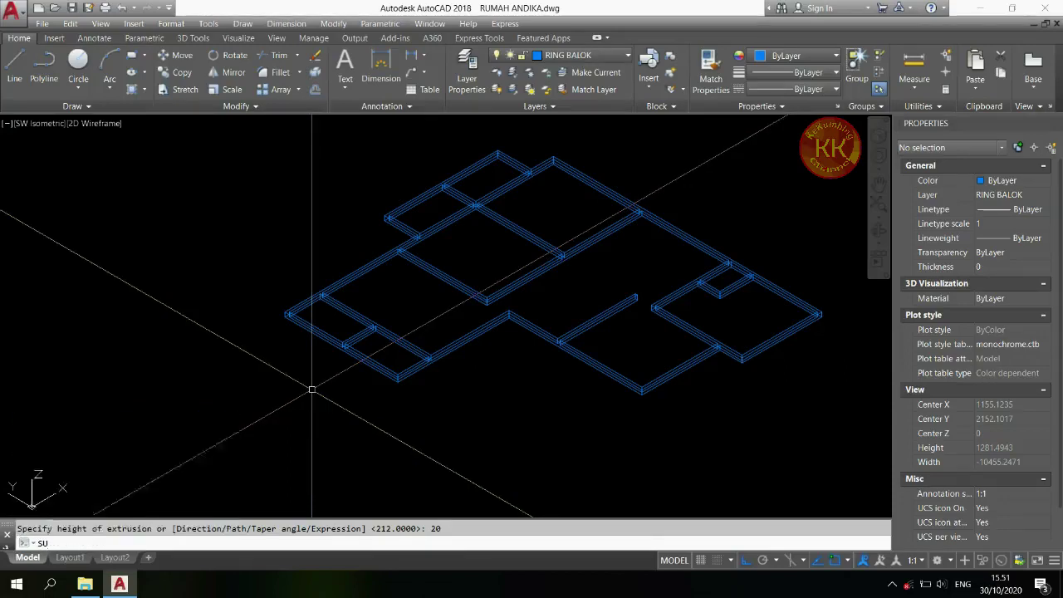
key(Return)
scroll(387, 221, up, 2)
click(392, 221)
scroll(332, 244, down, 2)
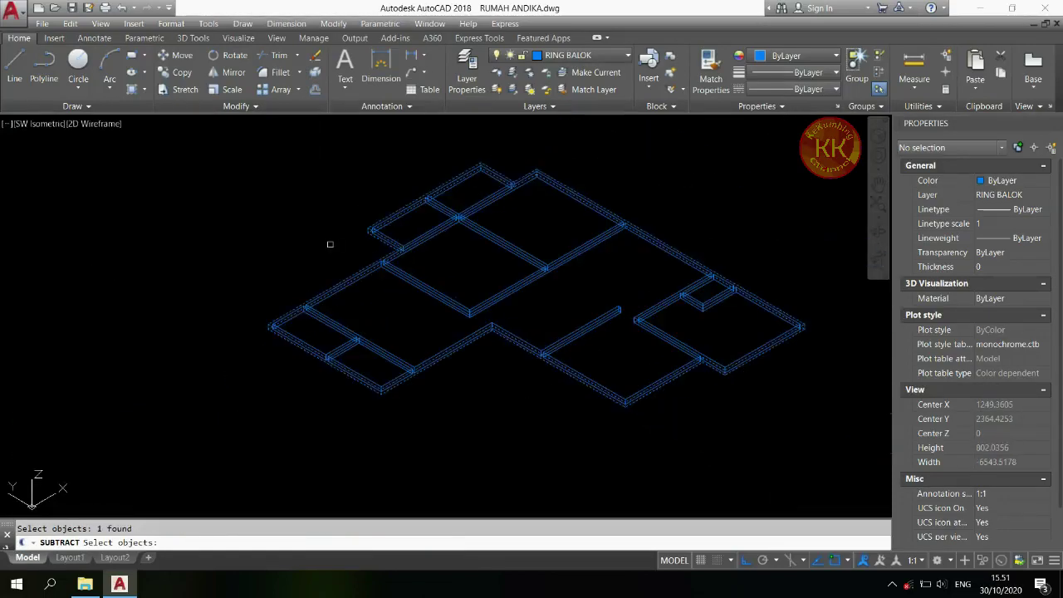
click(473, 196)
click(449, 234)
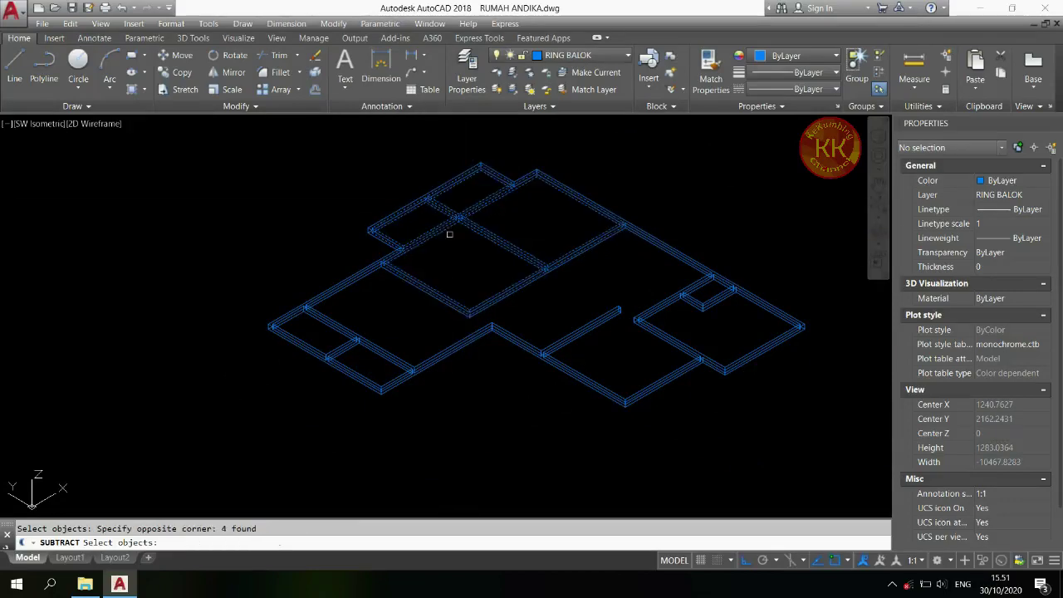
click(694, 288)
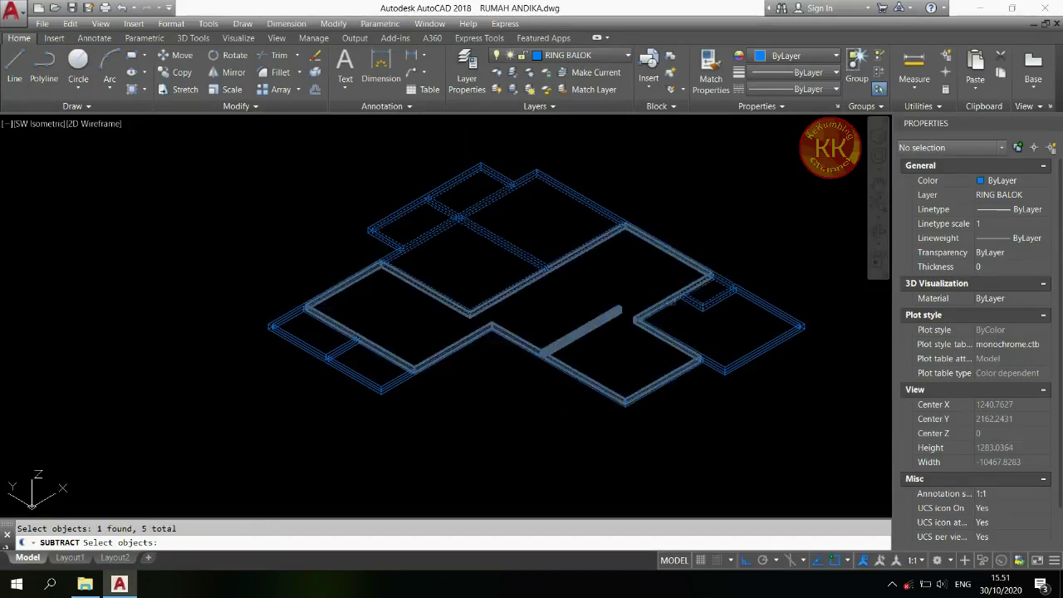
click(667, 318)
click(601, 308)
click(343, 334)
click(368, 348)
key(Return)
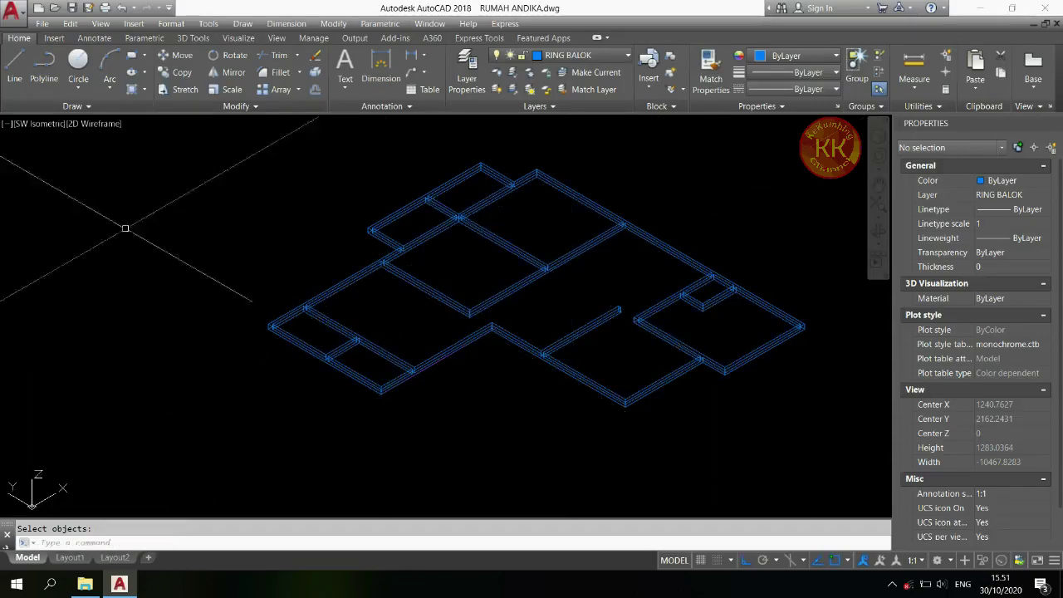
click(106, 124)
click(139, 205)
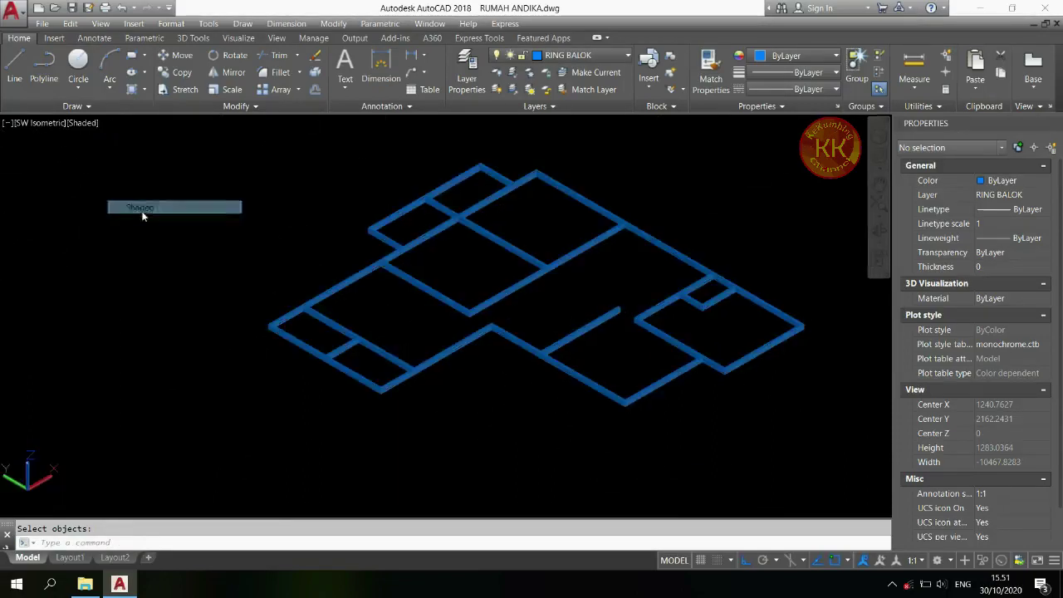
- Display the ring beam in the 2D Wireframe visual style from the Top view
click(83, 123)
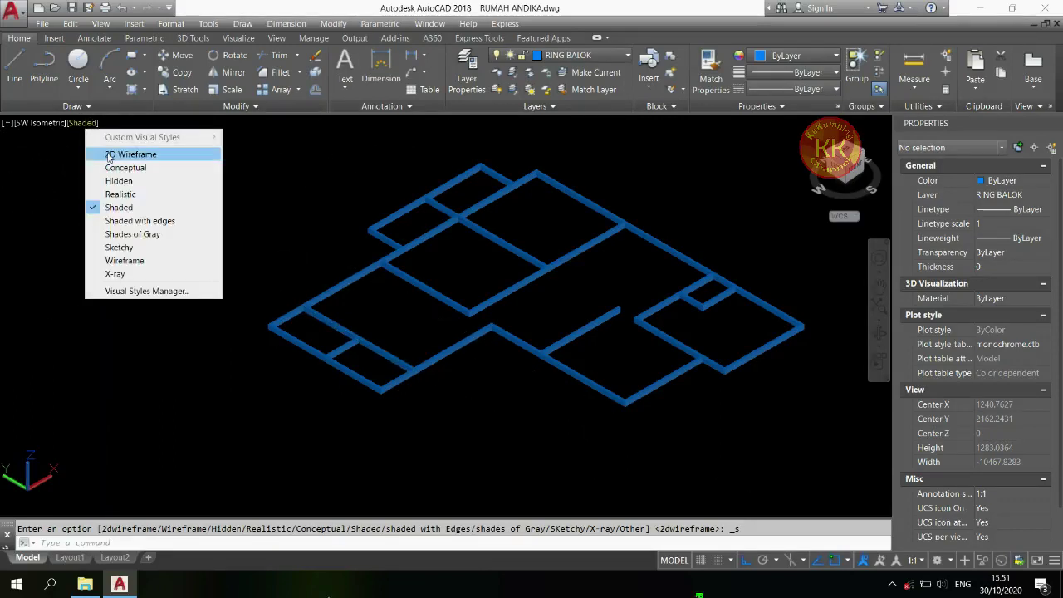
click(108, 155)
click(49, 124)
click(77, 154)
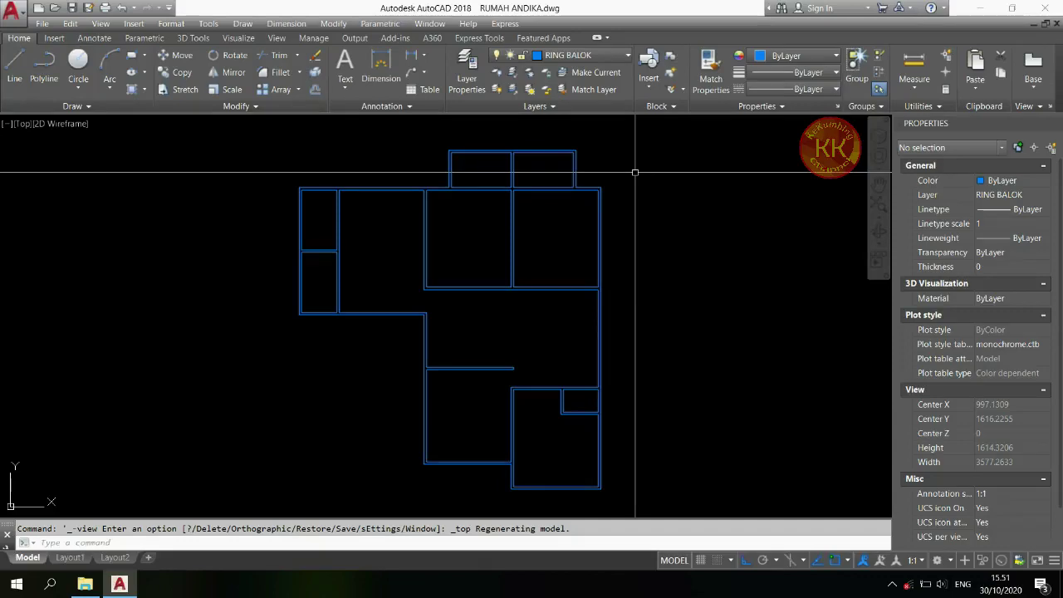
- Slice the ring beam along the horizontal line where the two upper rear rooms meet the main building, keeping both sides
key(Escape)
text(sl)
key(Return)
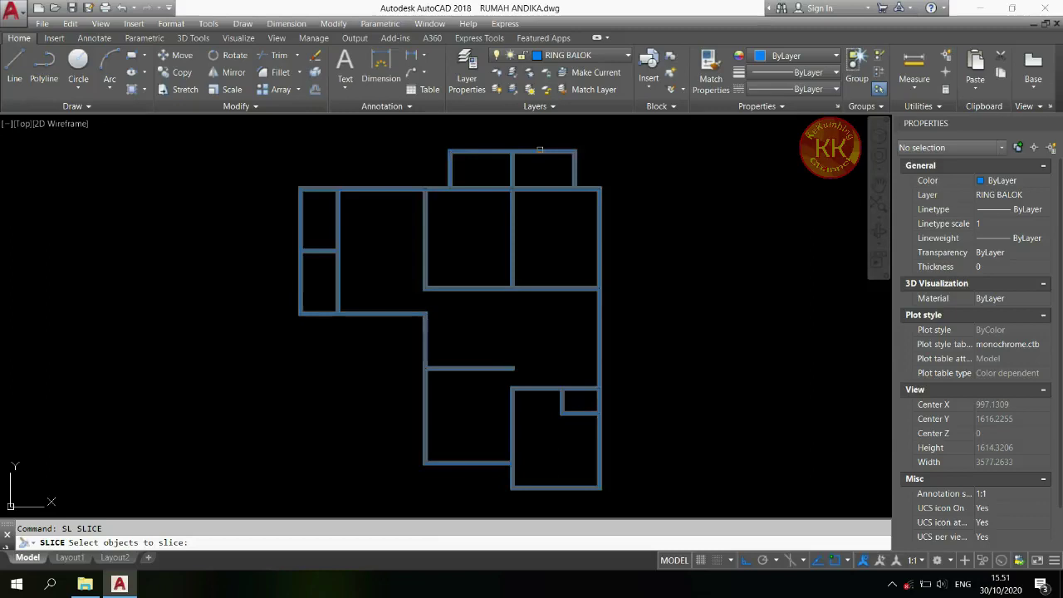
click(539, 150)
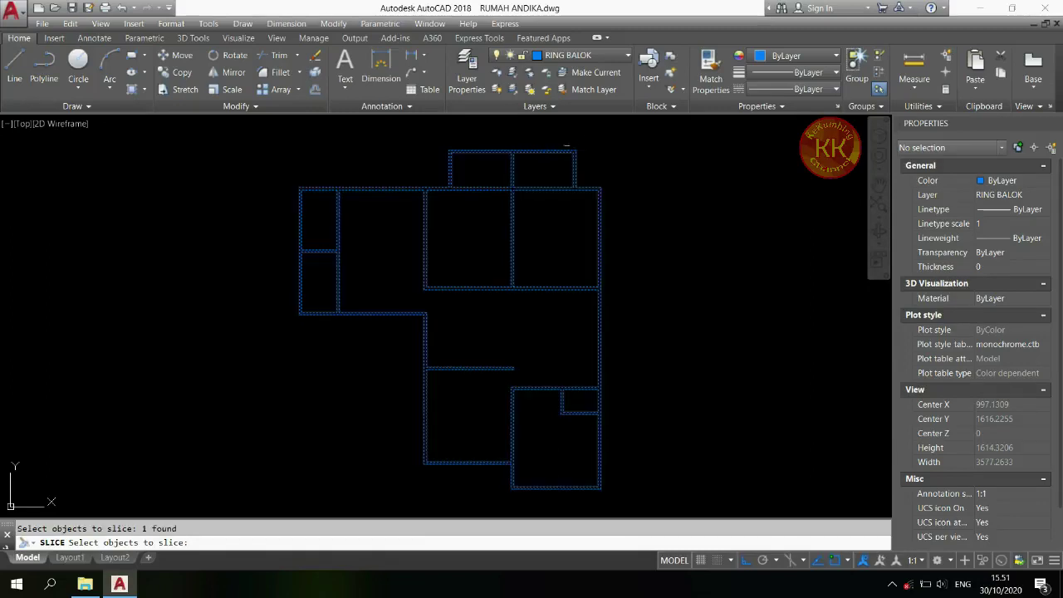
key(Return)
scroll(610, 166, up, 4)
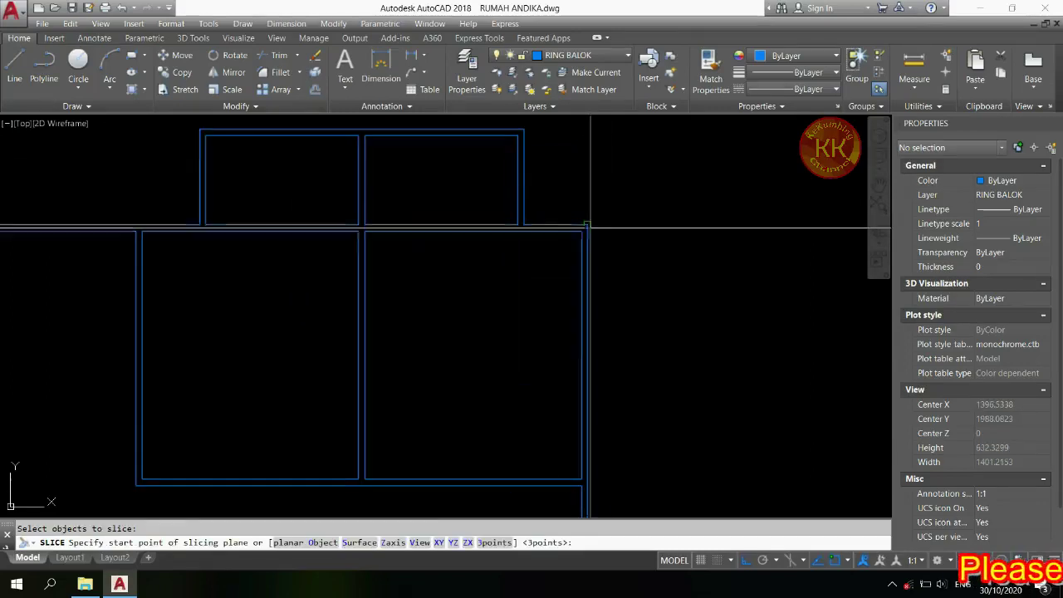
scroll(734, 236, down, 4)
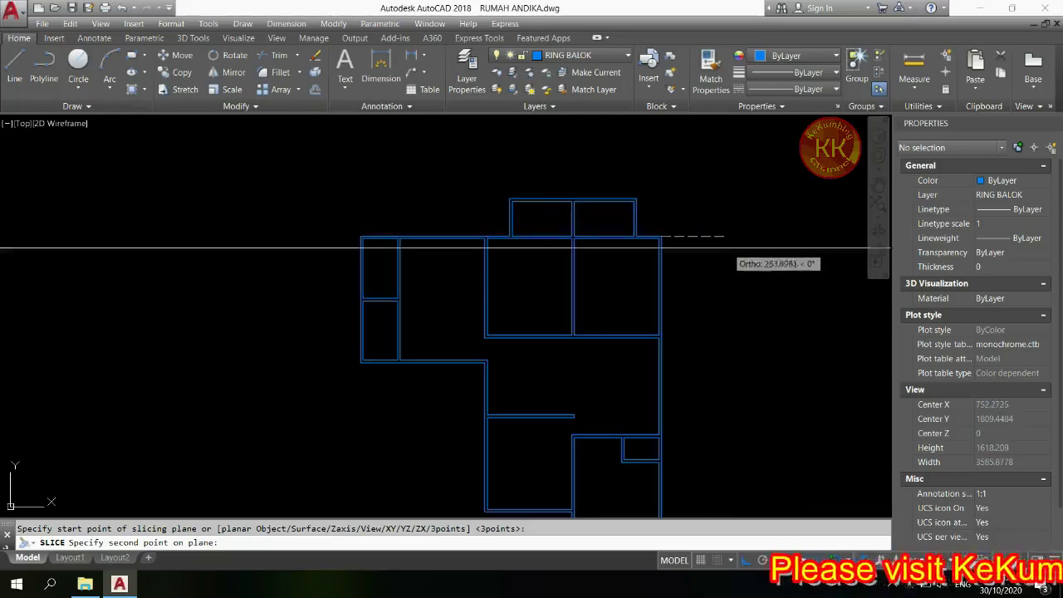
click(734, 236)
key(Return)
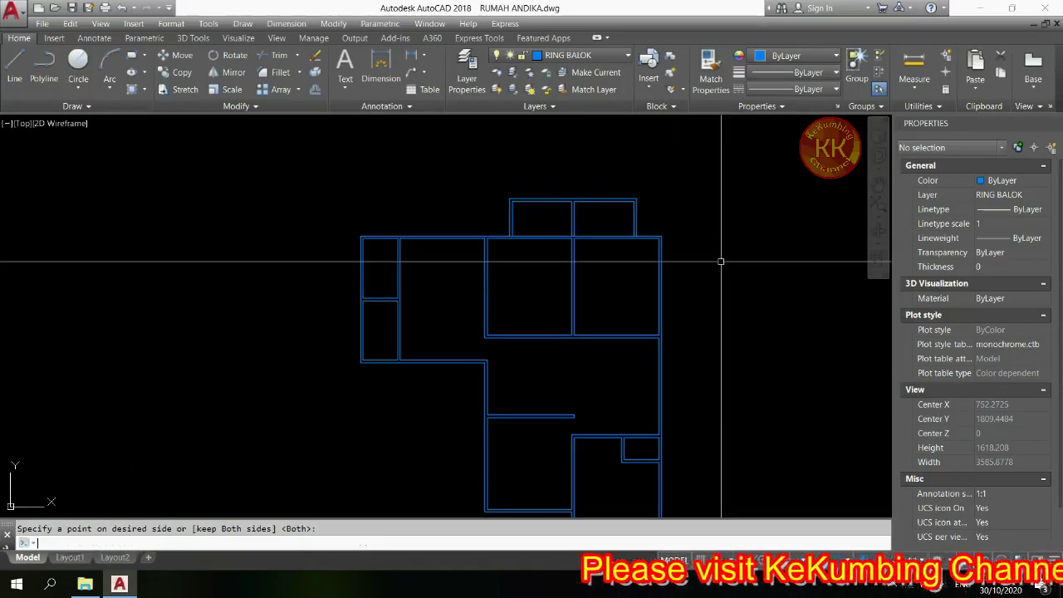
- Slice the main ring beam vertically along the wall beside the two small rooms on the west side, keeping both sides
scroll(361, 246, up, 2)
key(Return)
click(375, 229)
scroll(374, 229, up, 3)
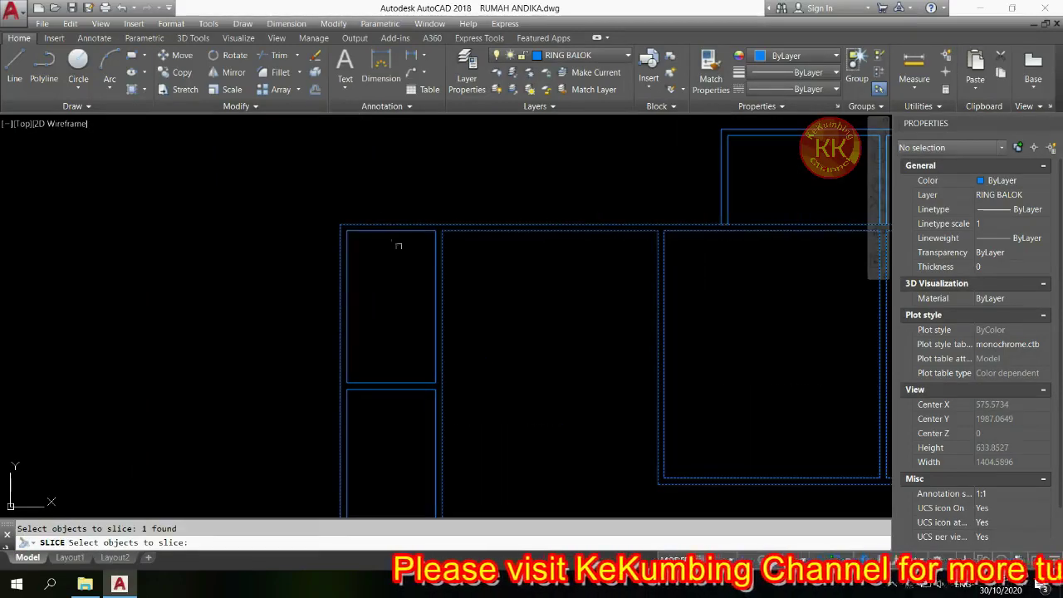
key(Return)
click(435, 230)
scroll(435, 230, down, 4)
click(467, 230)
key(Return)
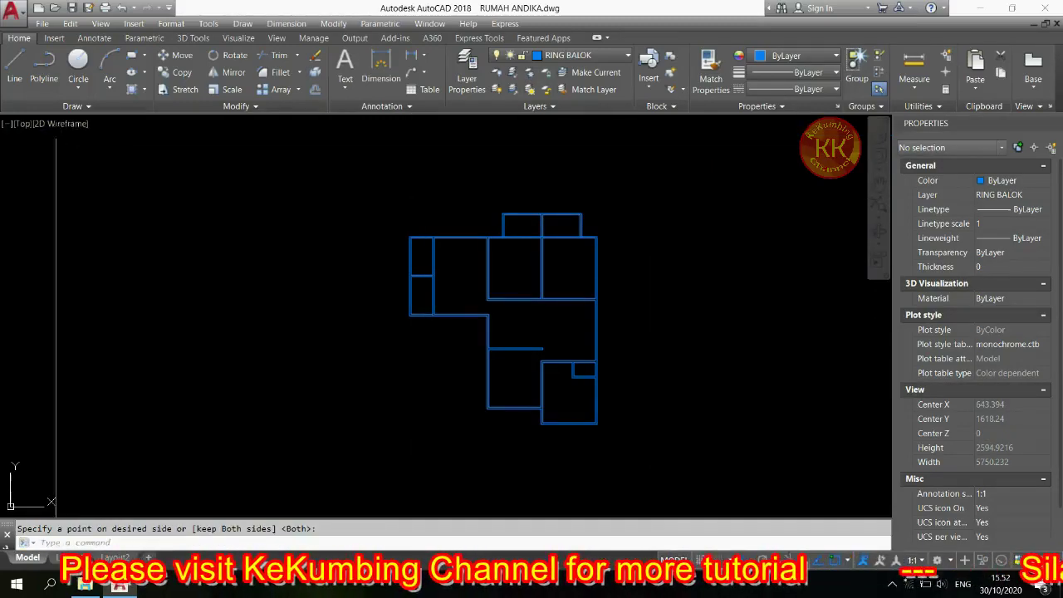
- In the SW Isometric view, move the two sliced-off ring beam parts down 100 units along the Z axis
click(24, 124)
click(125, 235)
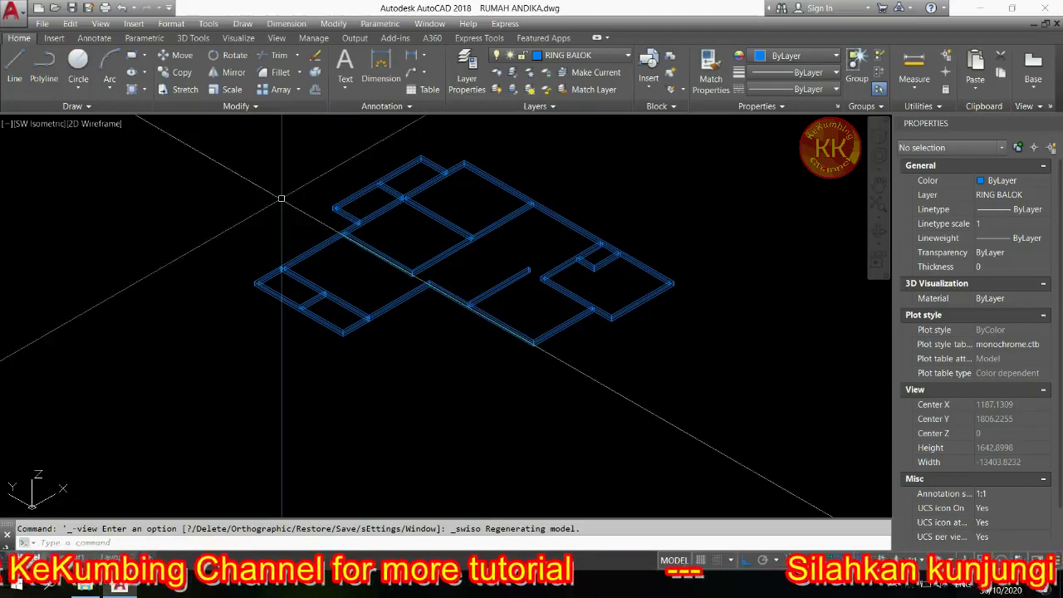
text(m)
key(Return)
click(268, 278)
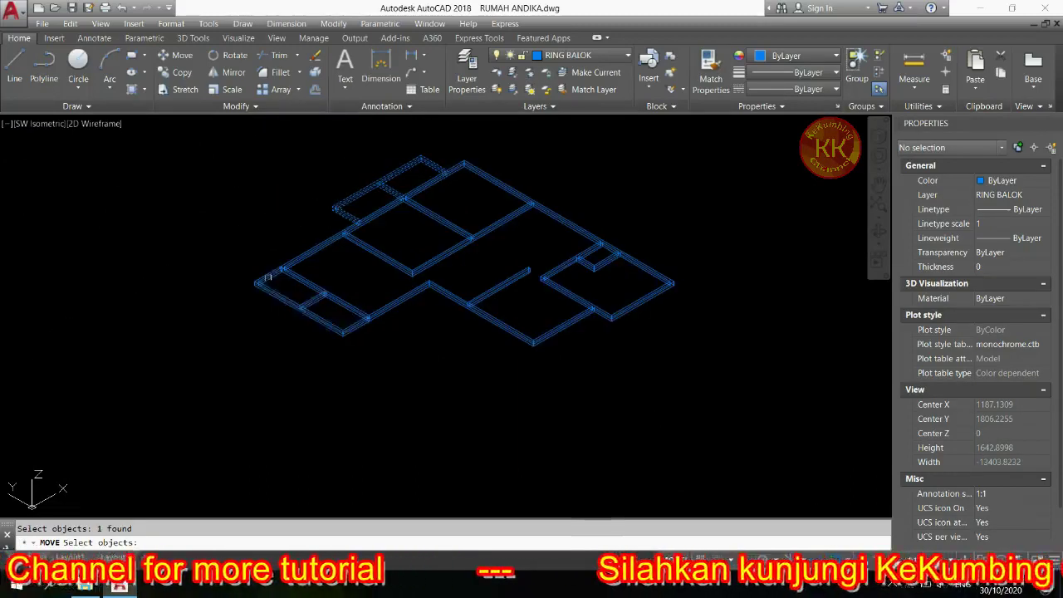
key(Return)
click(191, 222)
text(10)
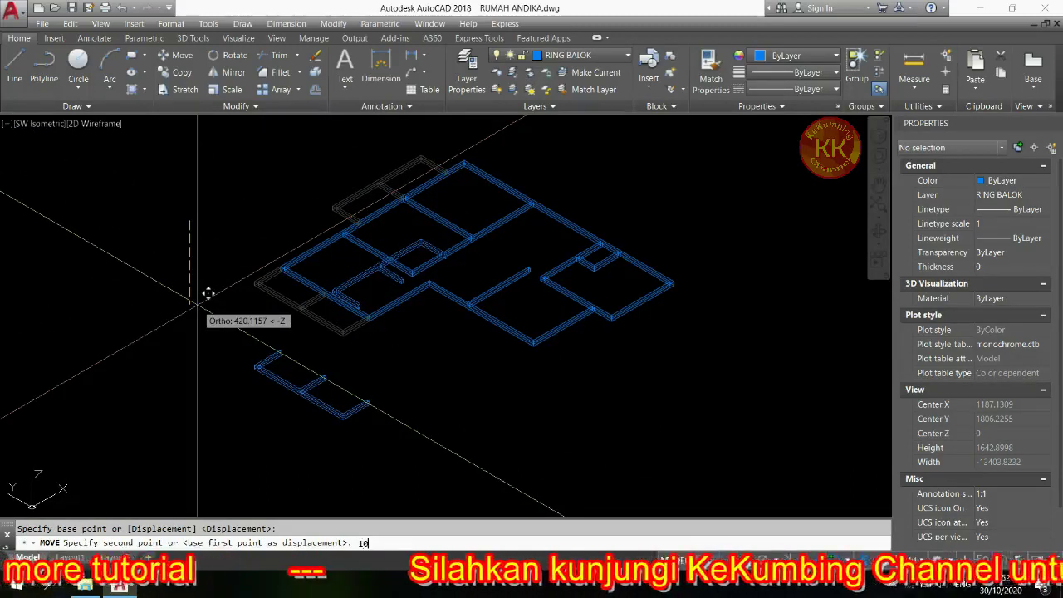
text(0)
key(Return)
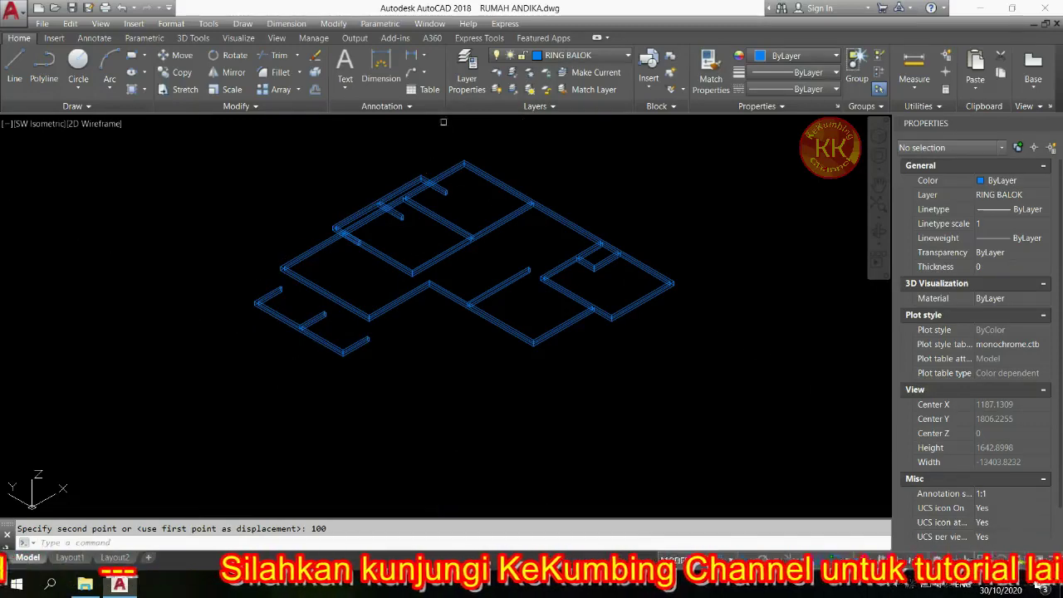
- Turn on the DINDING layer to display the walls together with the ring beam
click(573, 55)
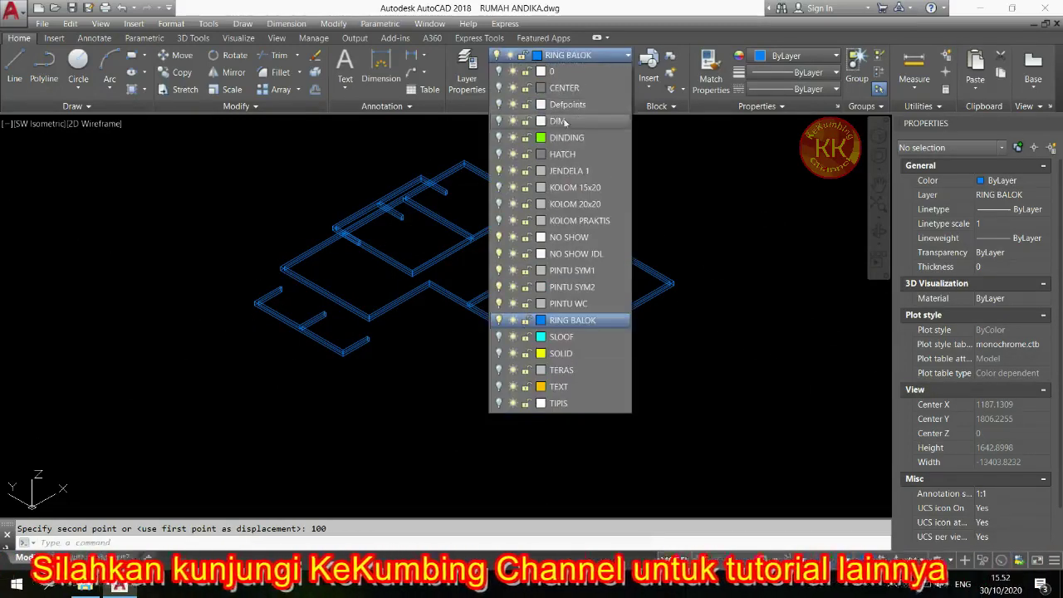
click(498, 137)
click(313, 179)
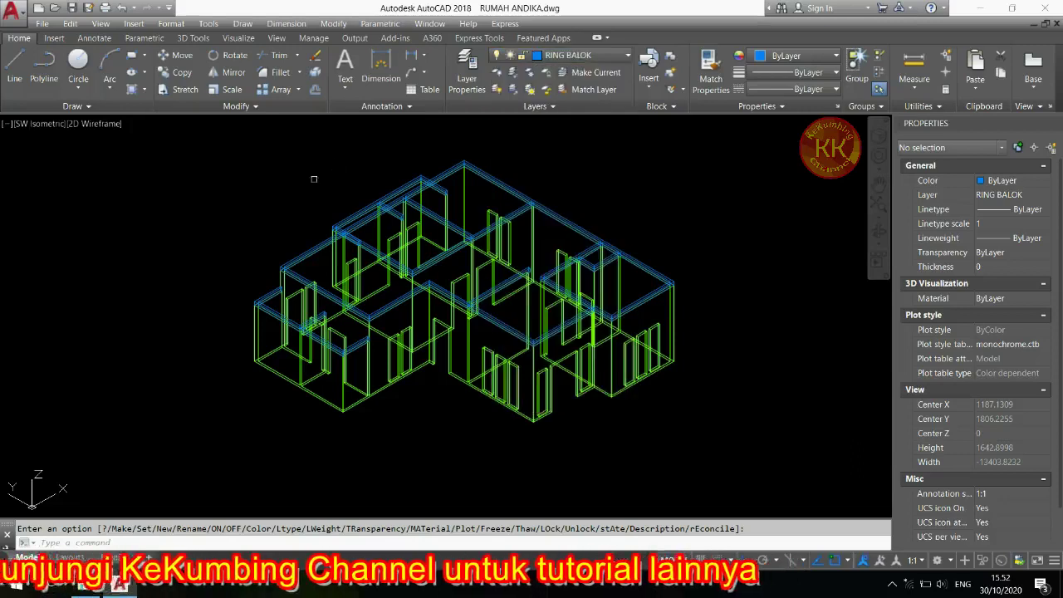
- Inspect how the ring beam sits on the walls in the Shaded visual style, and return to 2D Wireframe
scroll(215, 304, up, 4)
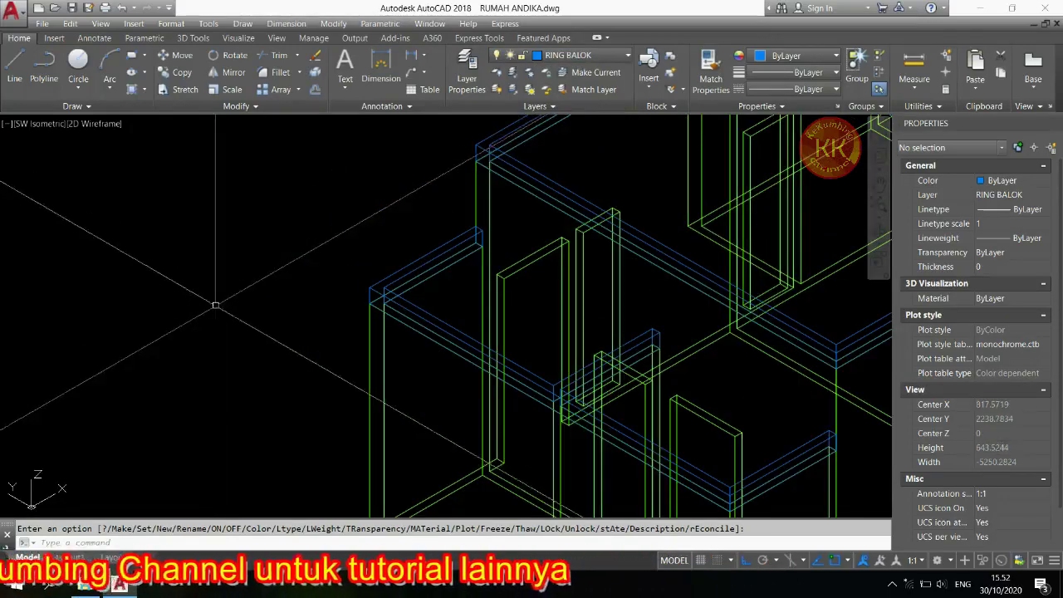
click(109, 131)
click(107, 125)
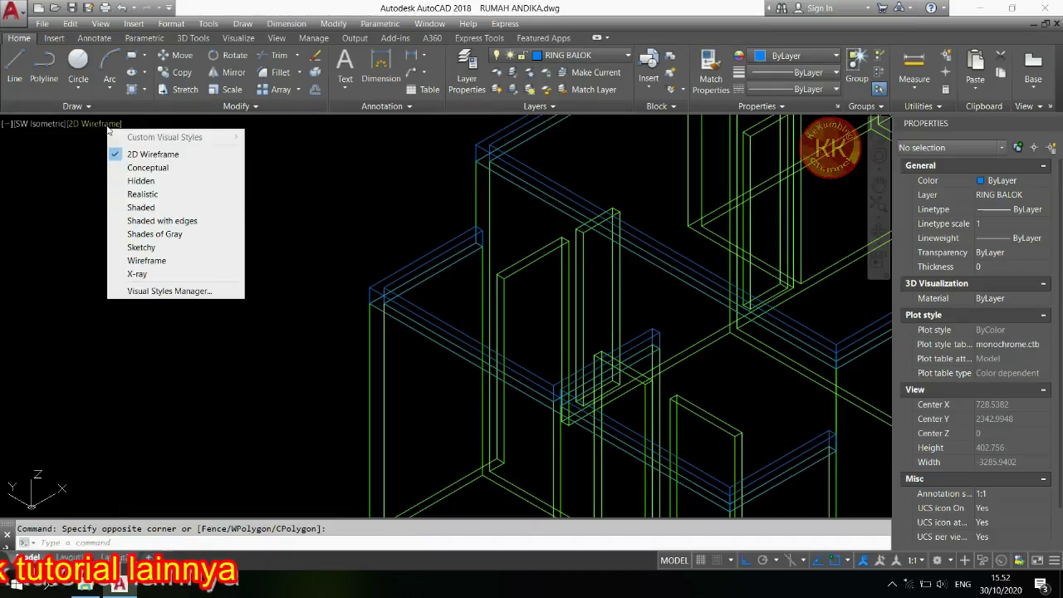
click(143, 209)
scroll(195, 279, down, 4)
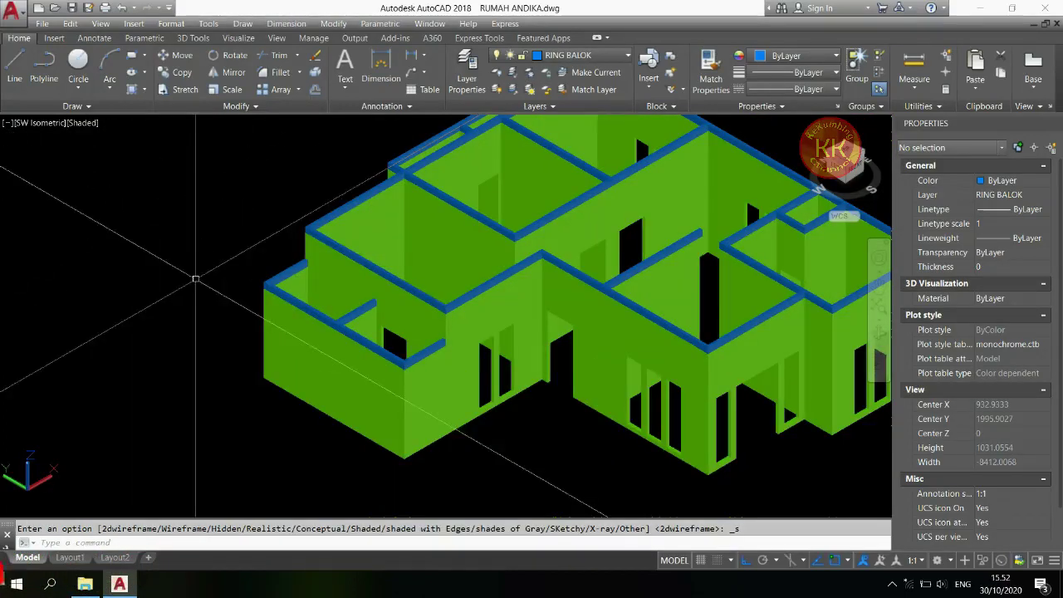
click(93, 125)
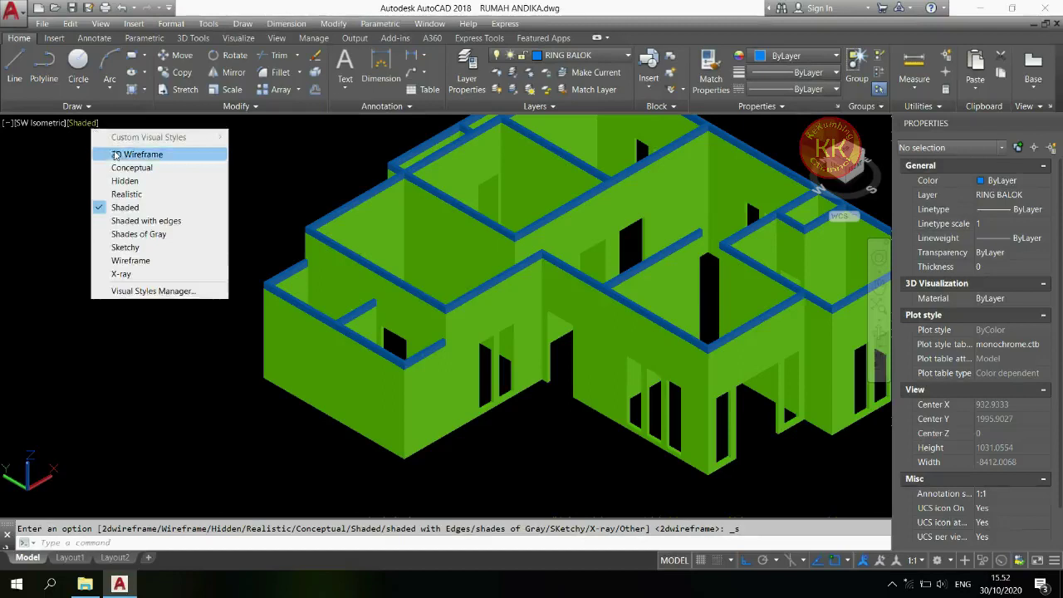
click(117, 155)
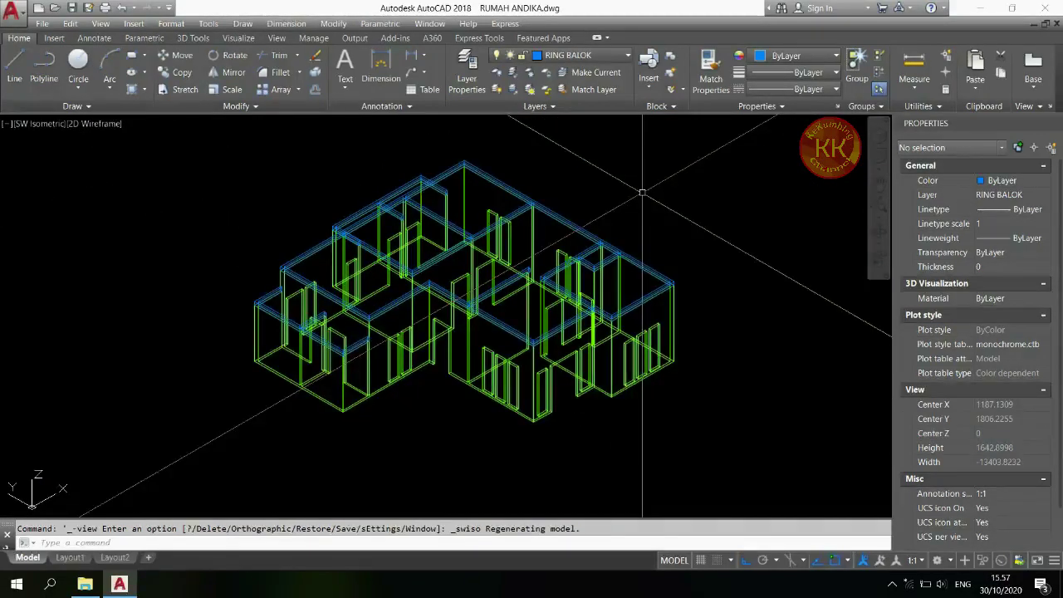
- Make KUSEN PINTU the current layer and switch to the Top view
click(599, 57)
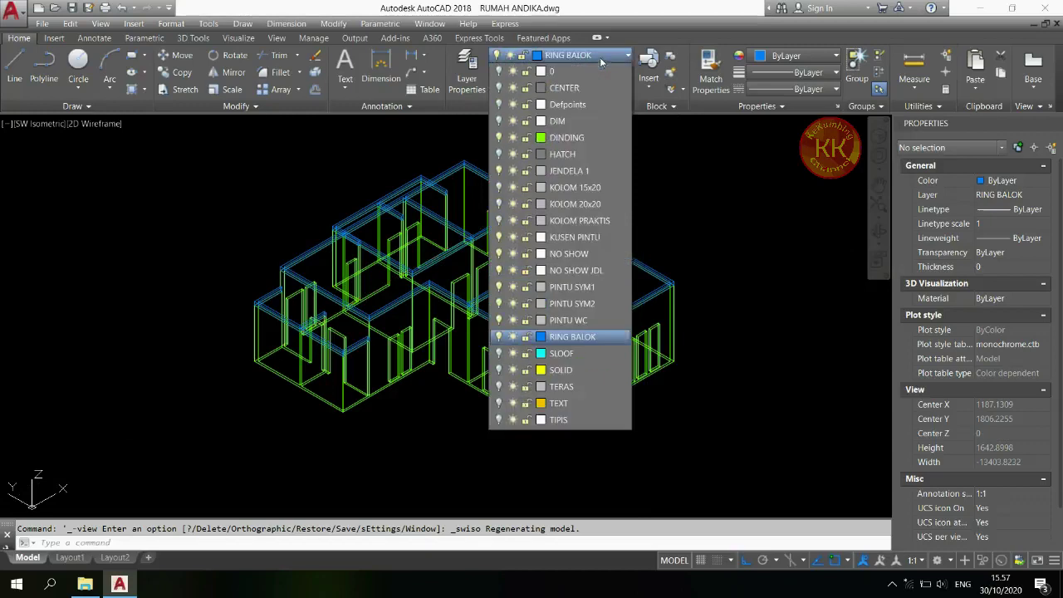
click(592, 237)
click(406, 147)
key(Escape)
click(51, 125)
click(64, 152)
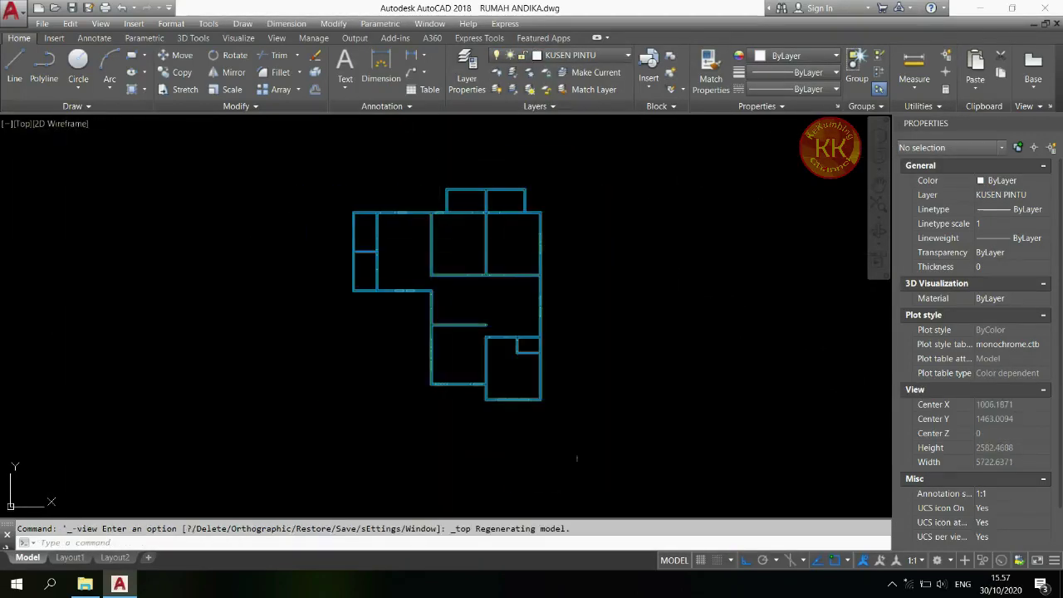
- Draw a 6 by 220 upright rectangle in the empty area southeast of the floor plan as a door frame jamb
scroll(581, 465, up, 4)
scroll(541, 466, up, 4)
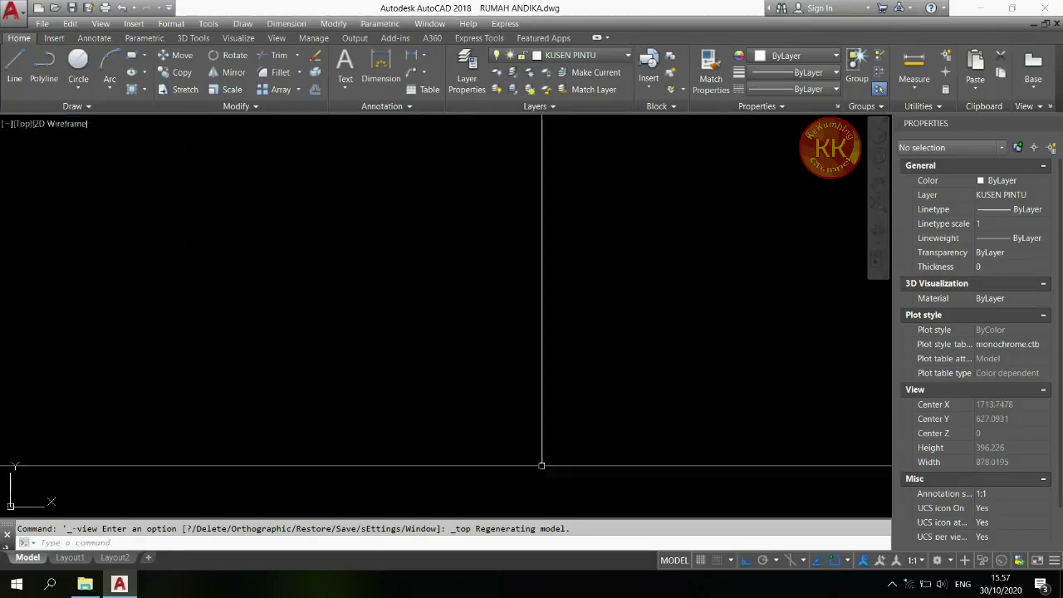
text(rec)
key(Return)
scroll(457, 436, down, 2)
click(481, 415)
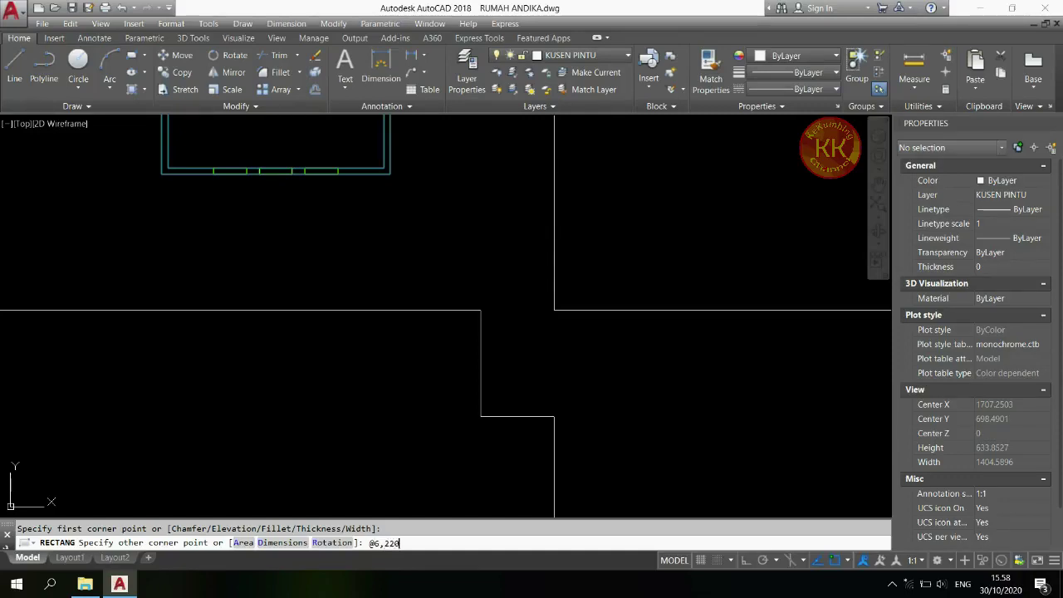
text(@6,220)
key(Return)
- Copy the door frame jamb 140 units horizontally to its right
scroll(494, 407, up, 4)
text(co)
key(Return)
click(490, 388)
click(460, 432)
key(Return)
click(462, 452)
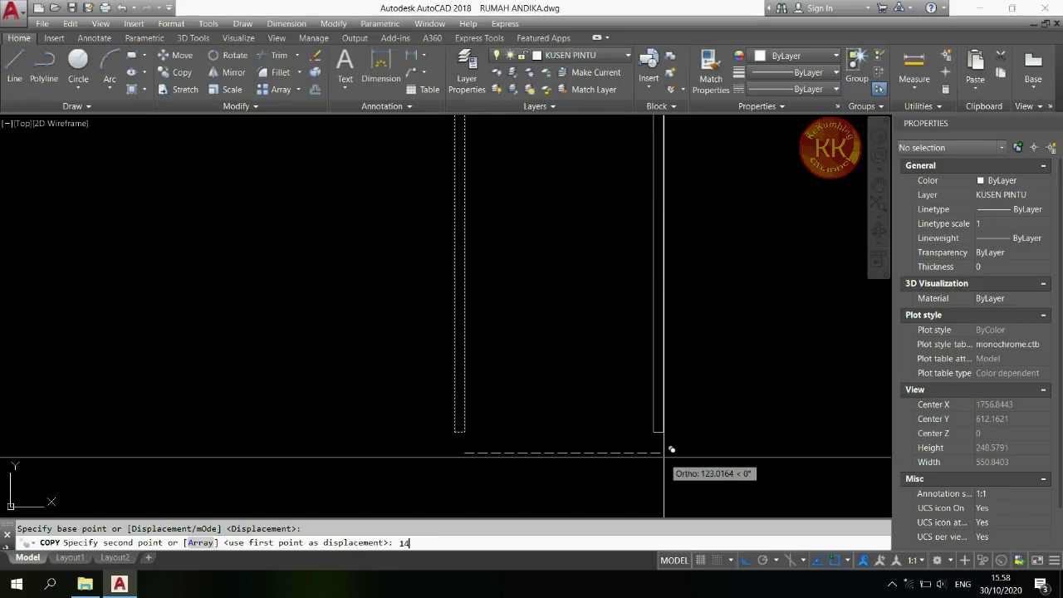
text(140)
key(Return)
key(Escape)
- Draw a 162 by 6 rectangle from the first jamb's upper-left corner as the door frame's head
scroll(514, 485, down, 4)
scroll(498, 304, up, 6)
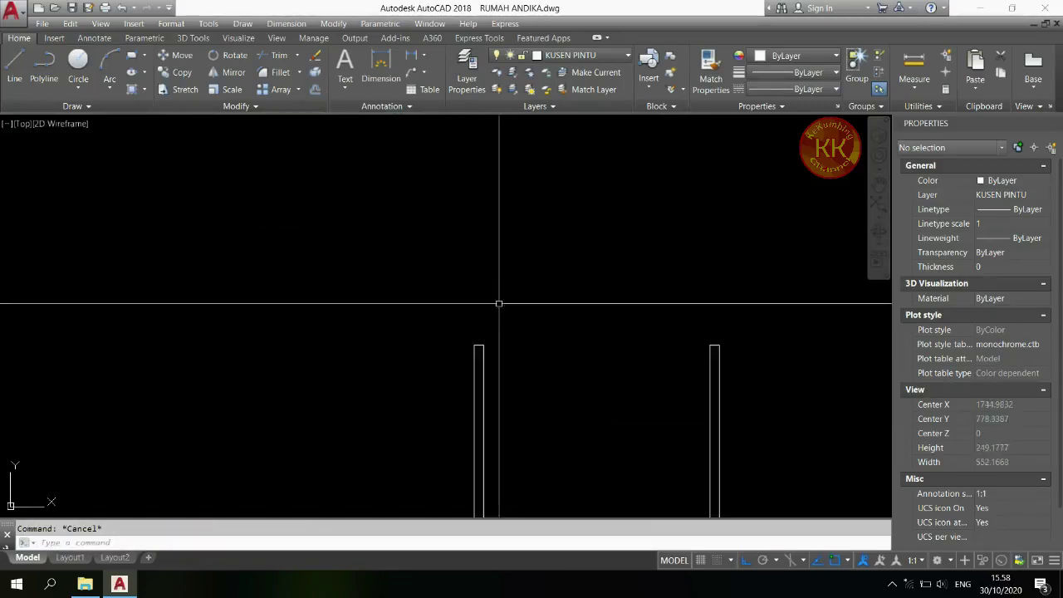
scroll(495, 321, down, 2)
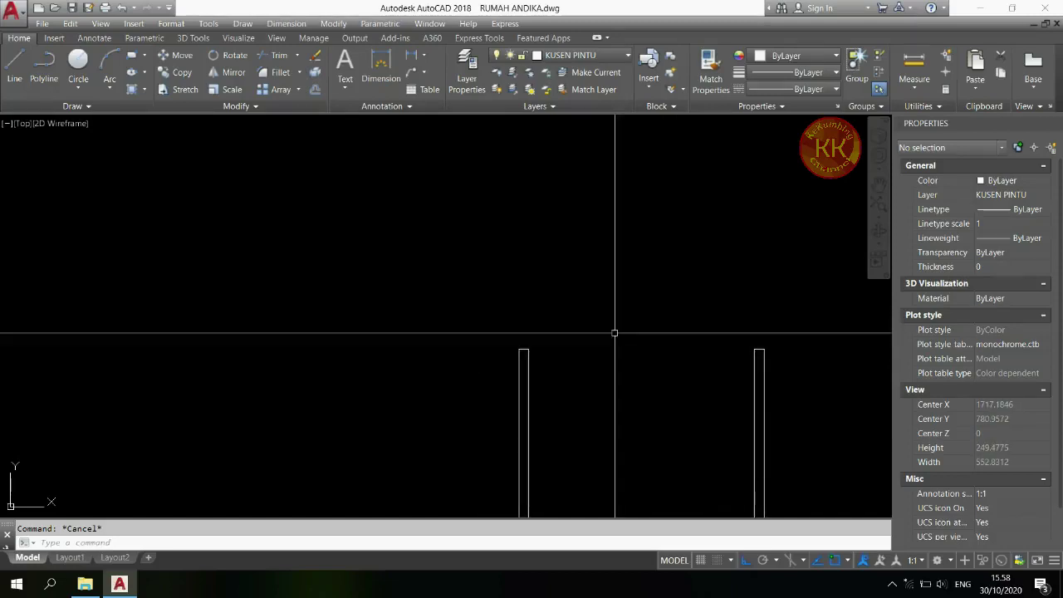
key(Return)
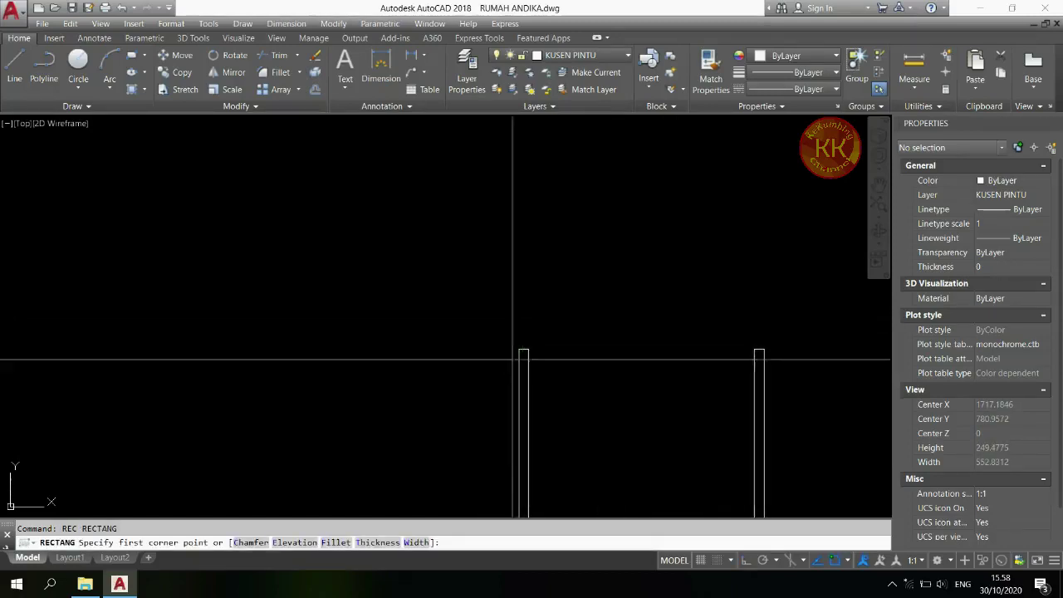
click(527, 349)
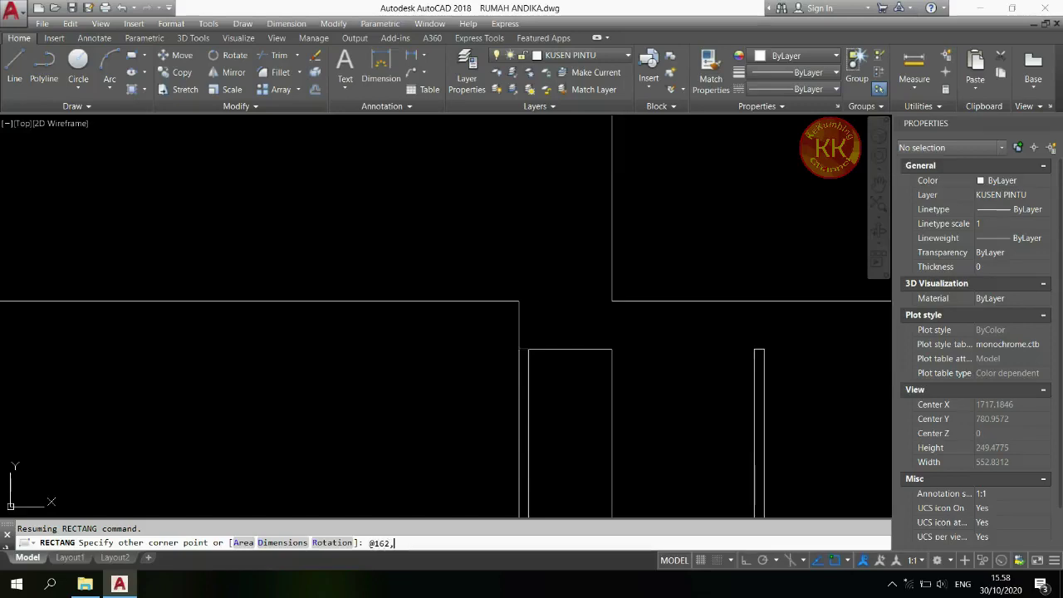
key(Return)
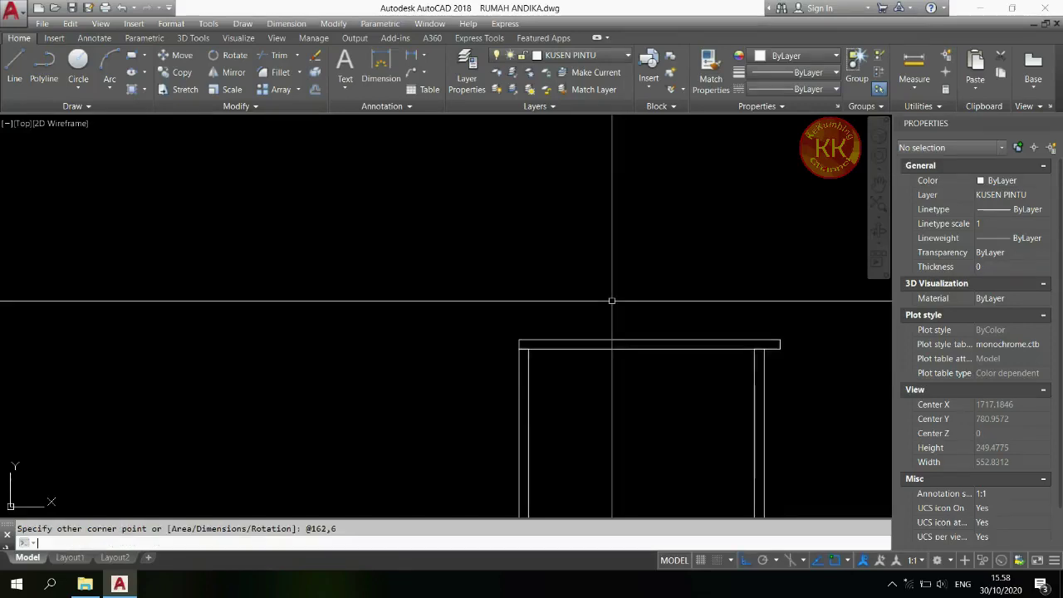
- Move the door frame's head rectangle 5 units to the left
key(Return)
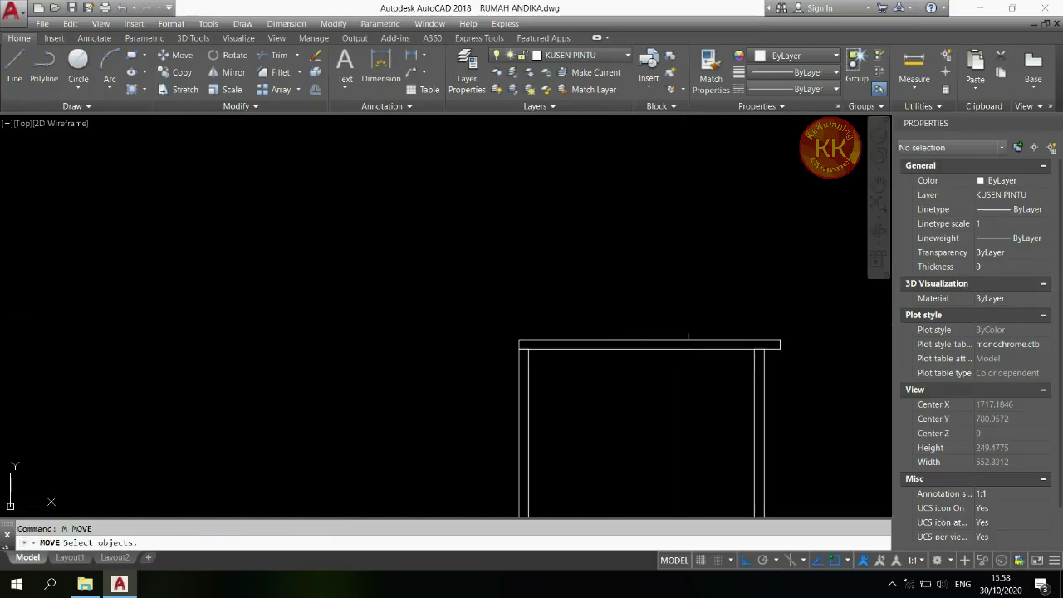
click(744, 342)
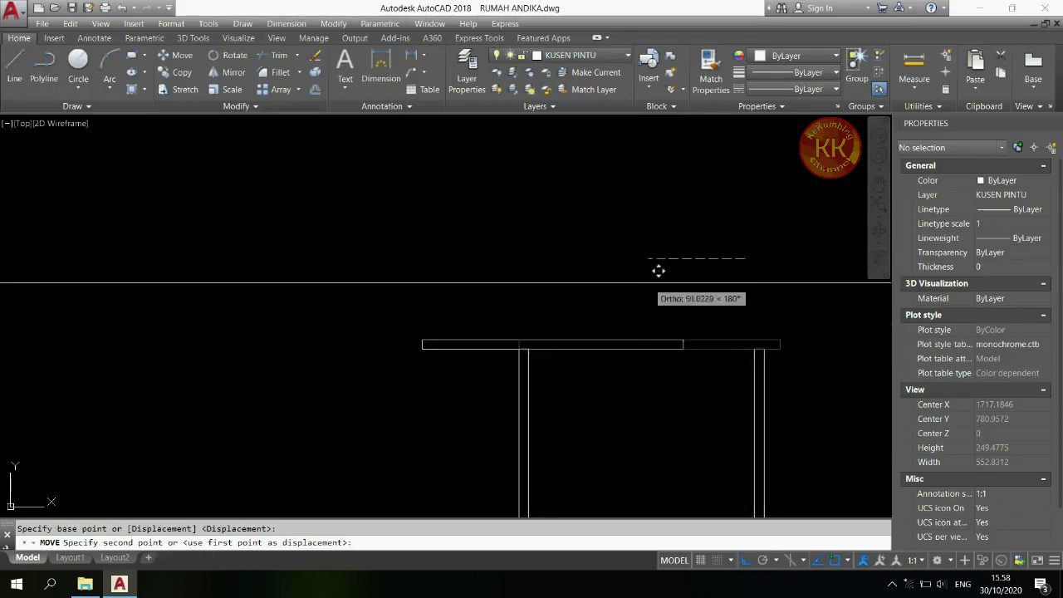
text(5)
key(Return)
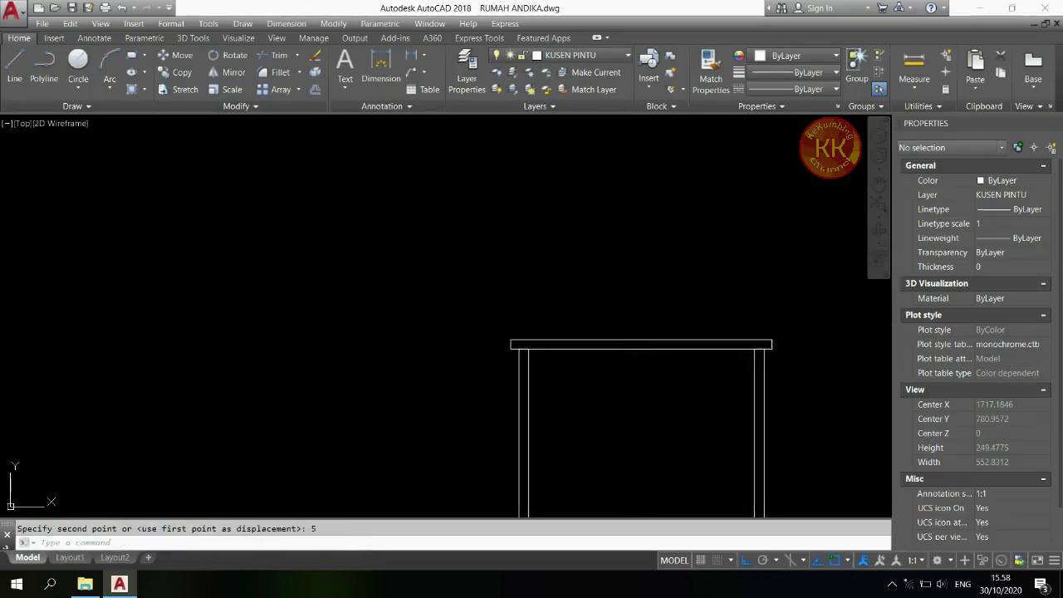
- Switch to the SW Isometric view and extrude the door frame's two jambs and head by 10 units
click(27, 124)
click(84, 240)
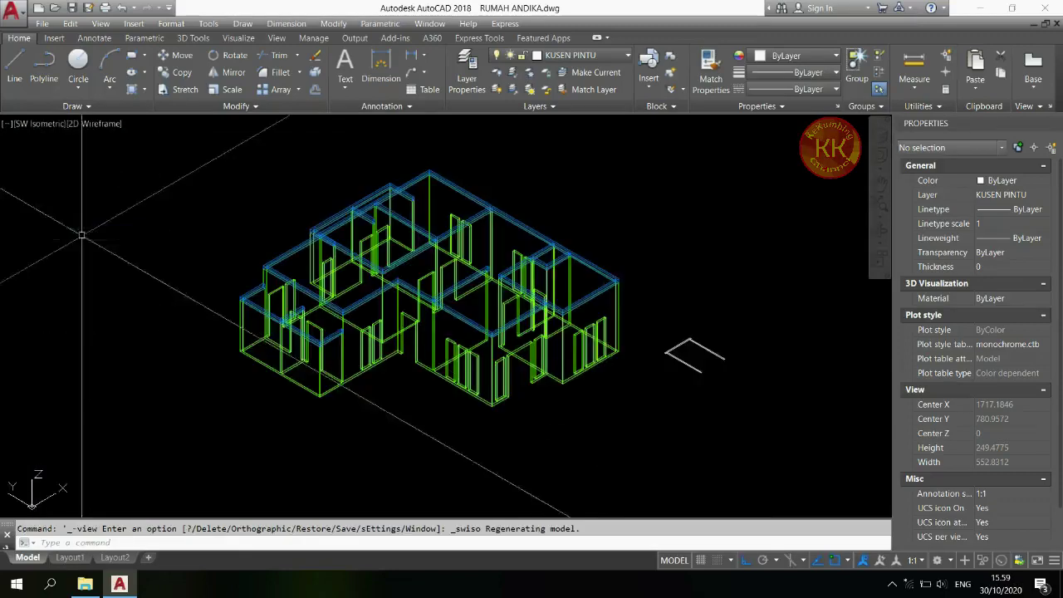
scroll(619, 324, up, 5)
text(E)
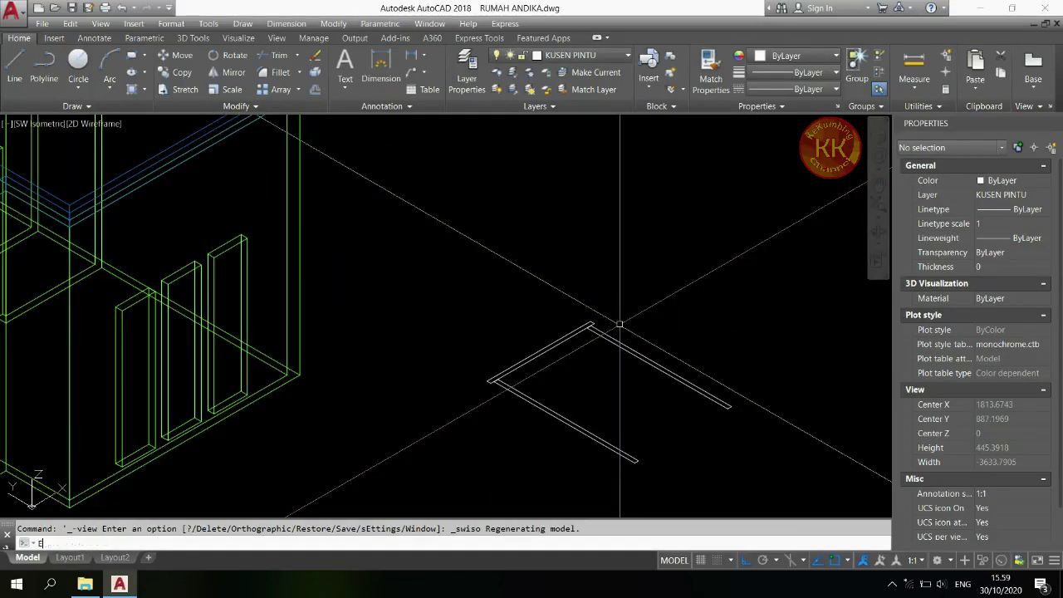
text(T)
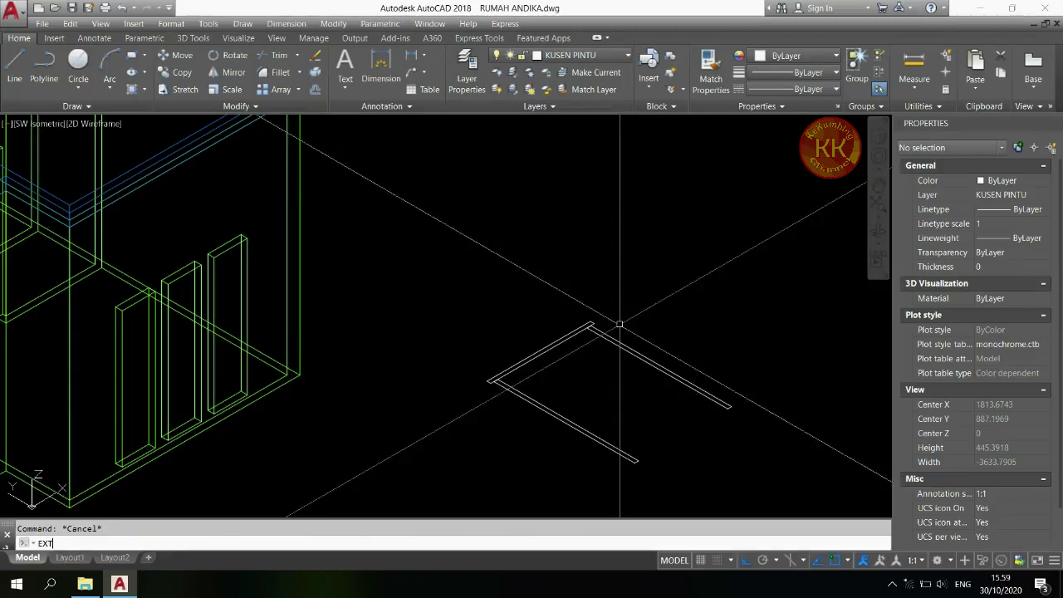
key(Return)
click(694, 299)
click(569, 427)
key(Return)
text(10)
key(Return)
- Chamfer both vertical edges at the west end of the door frame's head with distances 2 and 5
scroll(456, 364, up, 2)
scroll(456, 364, up, 3)
text(cha)
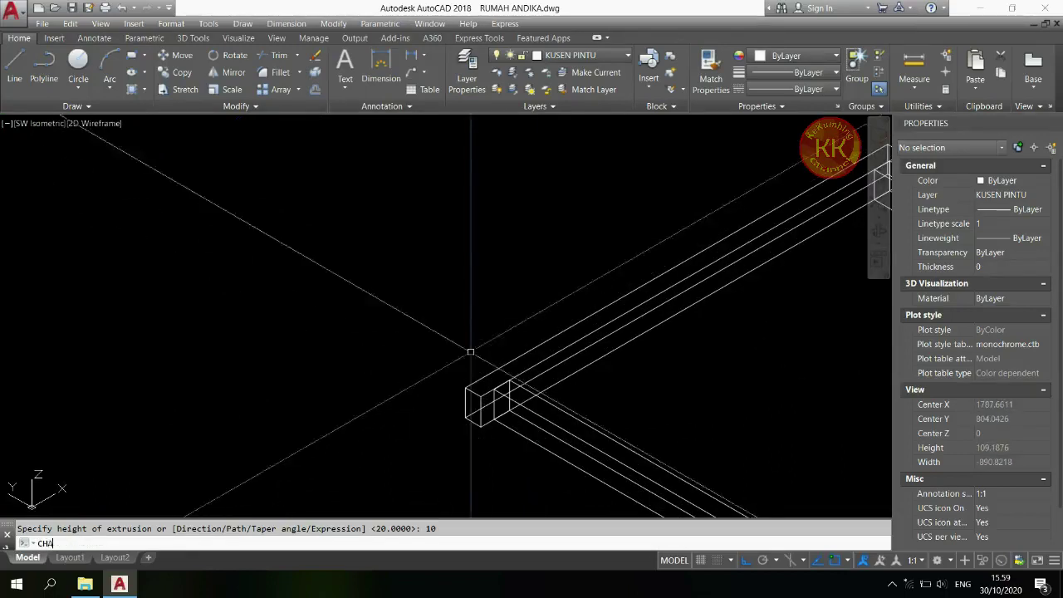
key(Return)
scroll(437, 342, up, 2)
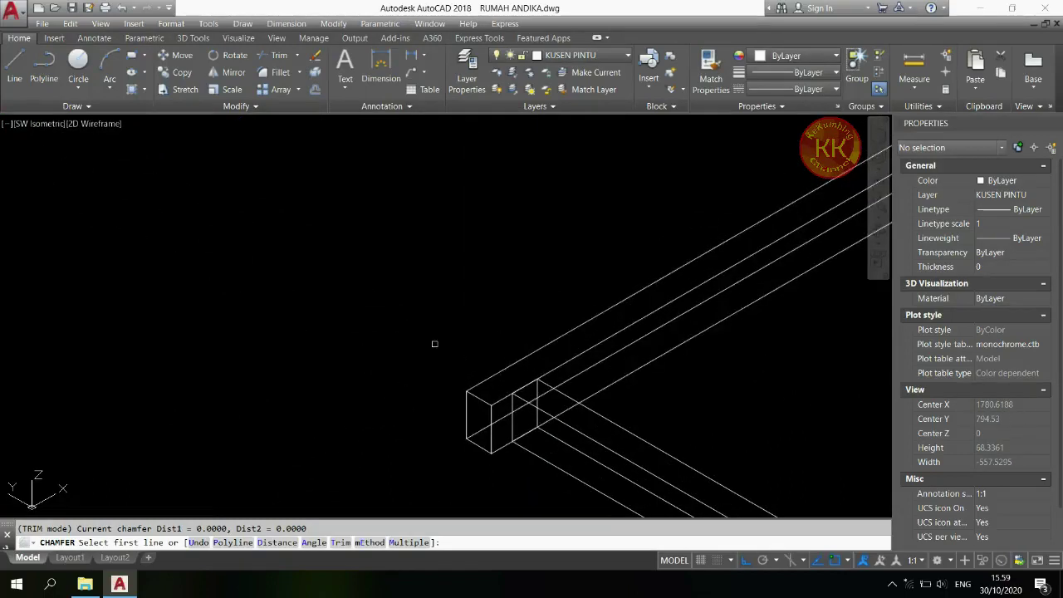
key(Return)
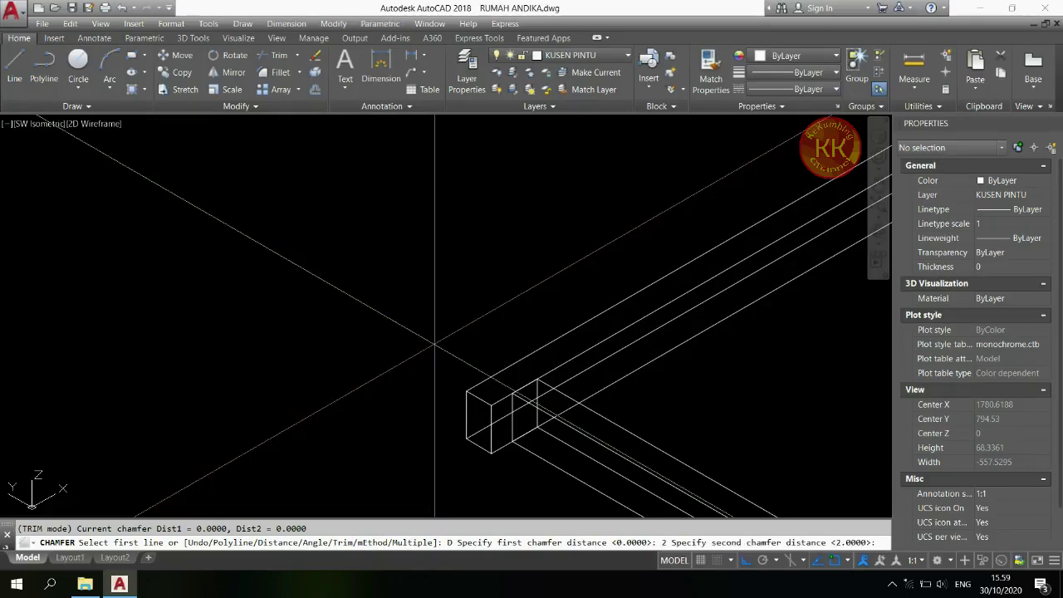
key(Return)
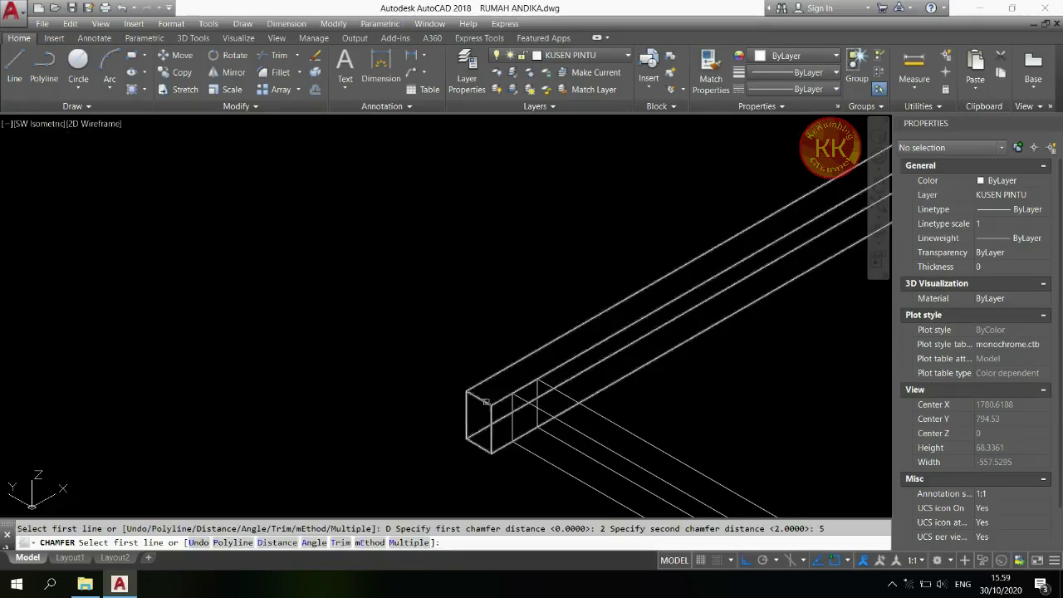
click(482, 401)
key(Return)
key(Return)
key(Return)
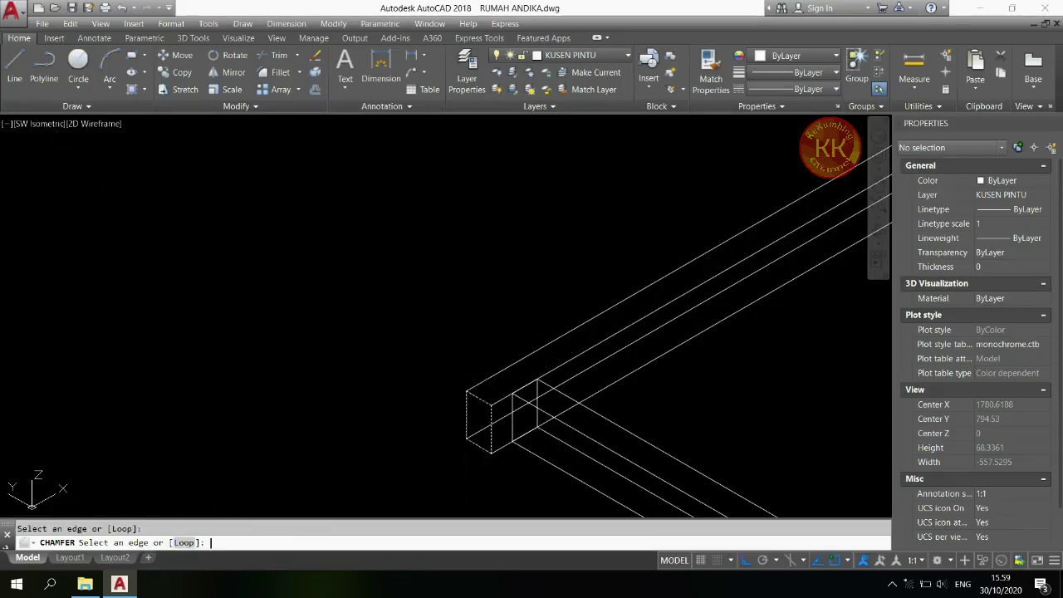
click(462, 368)
key(Return)
key(Return)
click(475, 405)
key(Return)
key(Return)
key(Return)
- Chamfer both vertical edges at the east end of the door frame's head using the same 2 and 5 distances
scroll(756, 222, down, 4)
scroll(757, 222, up, 3)
click(653, 400)
key(Return)
key(Return)
key(Return)
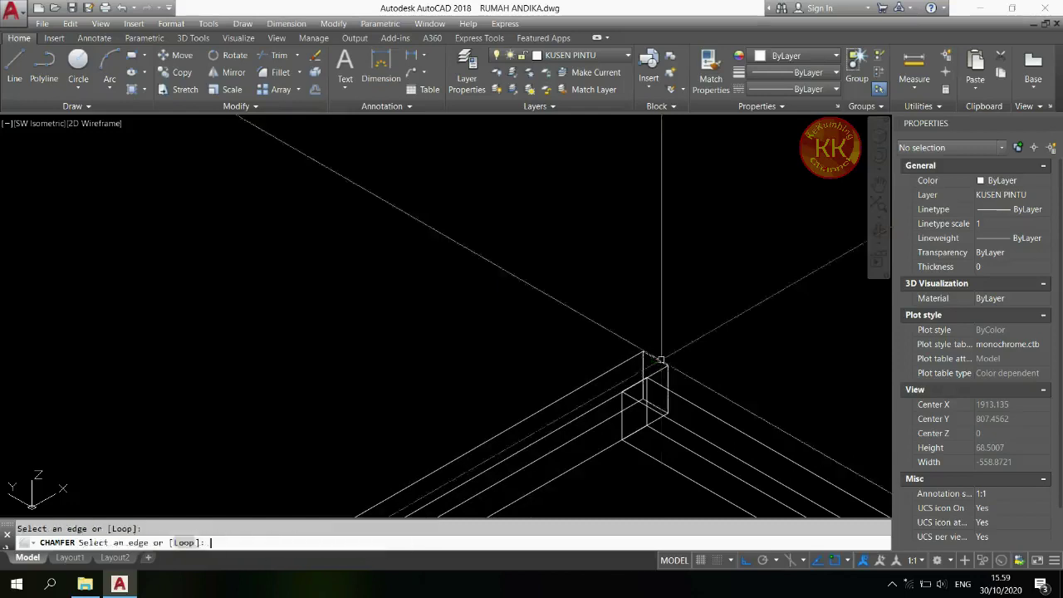
scroll(654, 404, up, 3)
click(655, 404)
key(Return)
key(Return)
click(625, 382)
key(Return)
key(Return)
key(Return)
scroll(652, 299, down, 6)
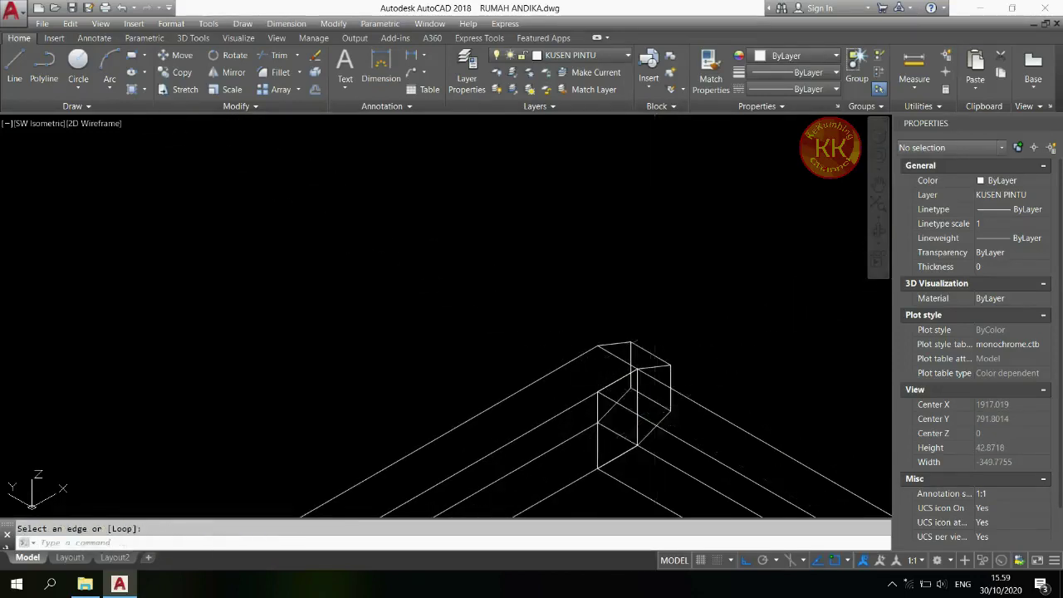
- Rotate the whole door frame 90 degrees about the X axis in 3D, based at the first jamb's foot, to stand it upright
scroll(652, 295, down, 2)
key(Escape)
text(3drotate)
key(Return)
click(672, 282)
click(615, 375)
key(Return)
scroll(687, 332, up, 2)
click(656, 393)
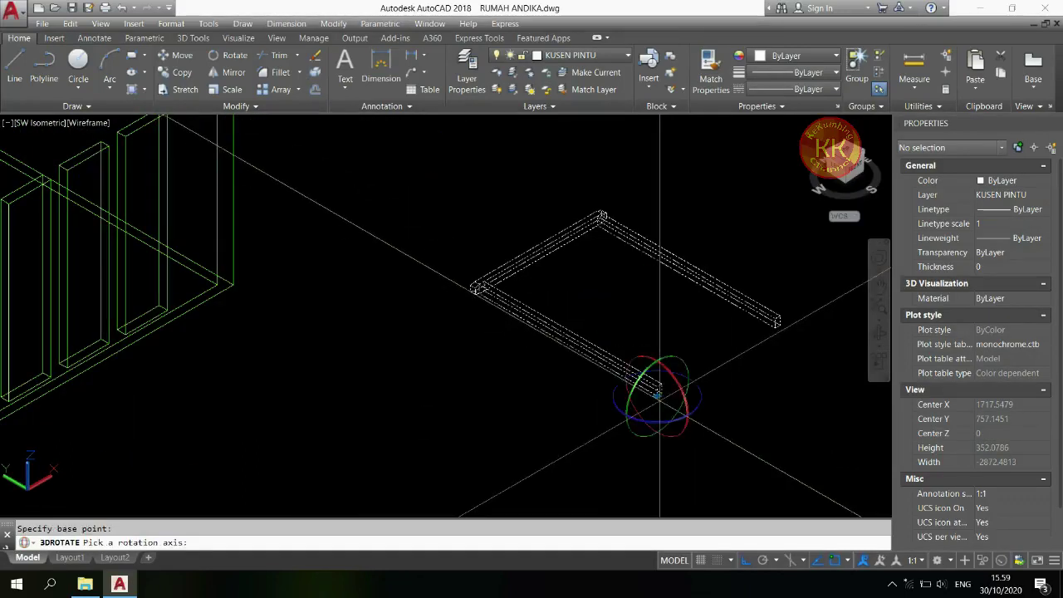
click(680, 395)
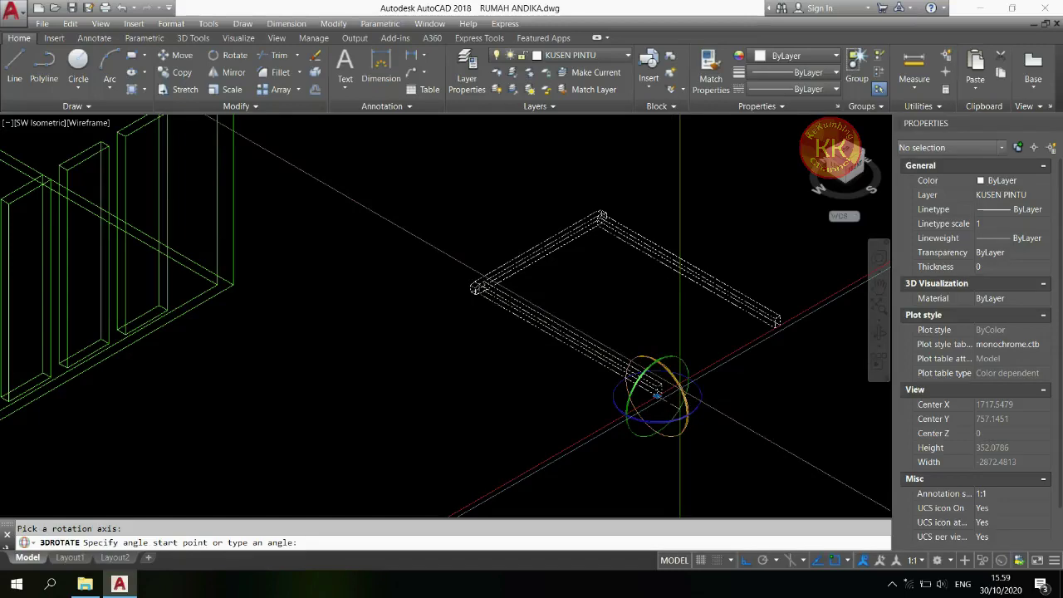
key(Return)
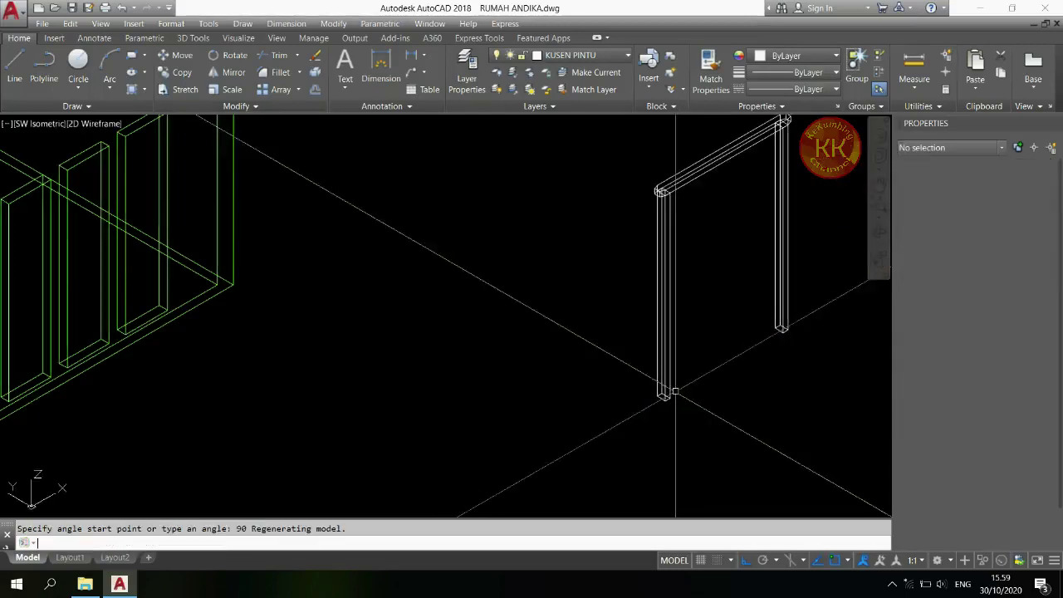
- Group the two jambs and the head of the upright door frame
scroll(797, 189, down, 2)
click(794, 178)
click(639, 402)
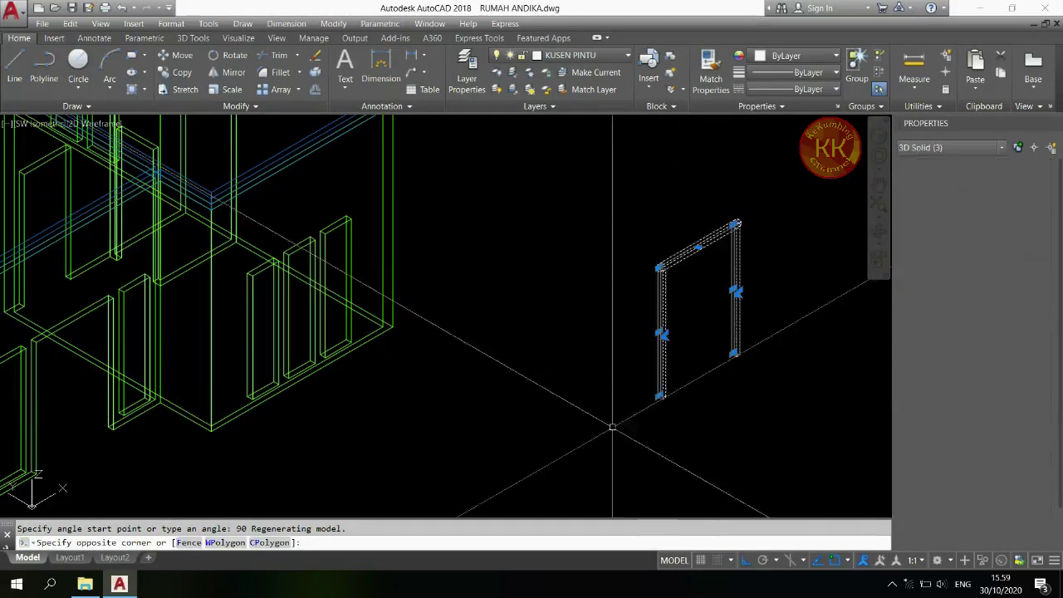
right_click(712, 287)
mouse_move(788, 169)
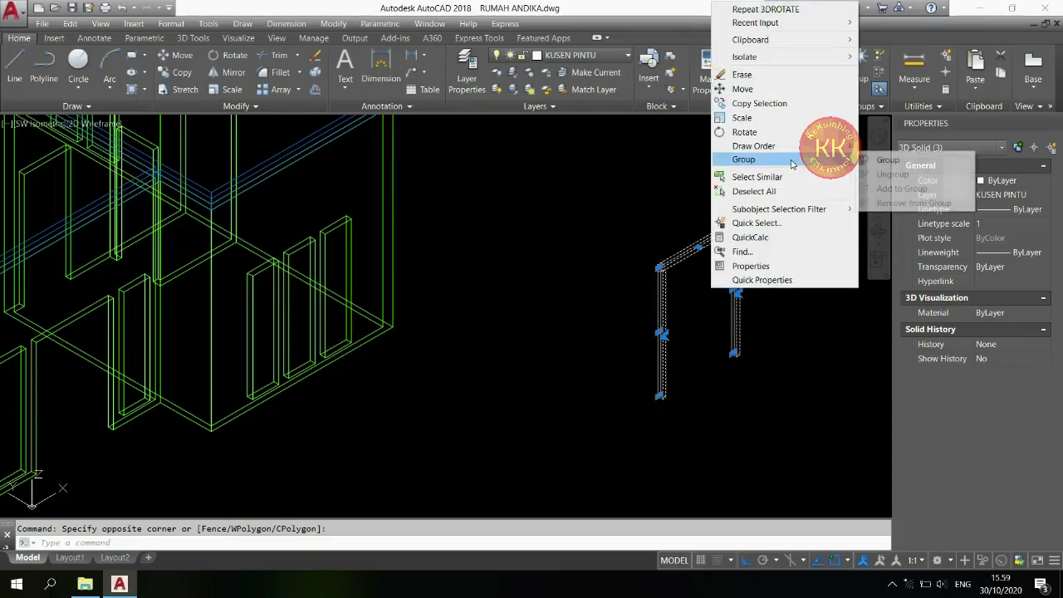
click(880, 161)
- Move the grouped door frame from its head's midpoint into the wide door opening between the two narrow front windows
scroll(714, 185, up, 3)
key(Return)
click(788, 230)
click(606, 376)
key(Return)
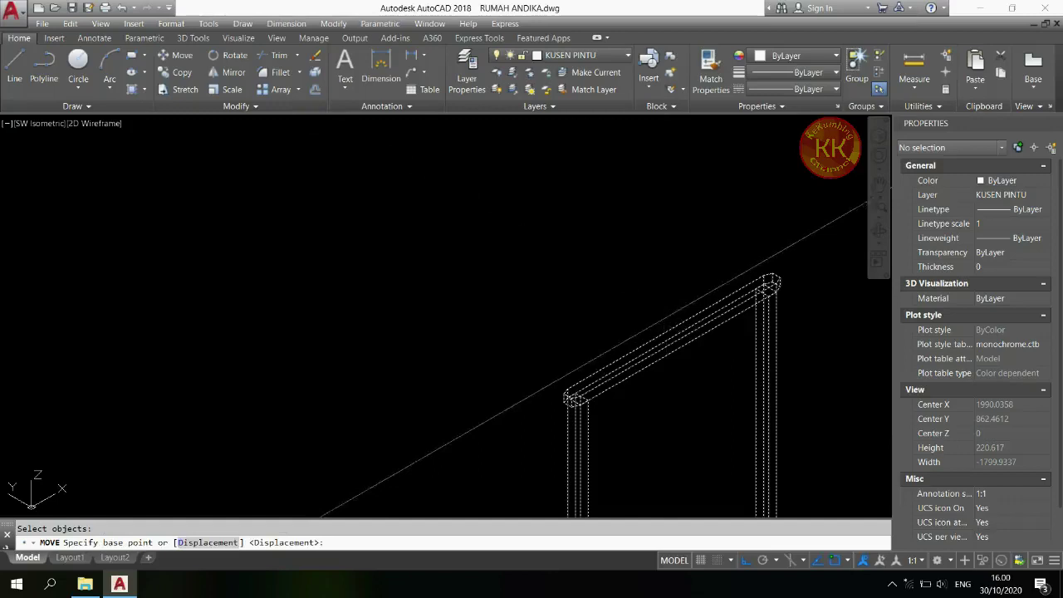
click(681, 309)
scroll(681, 303, down, 4)
scroll(374, 377, up, 5)
click(392, 377)
scroll(392, 377, down, 4)
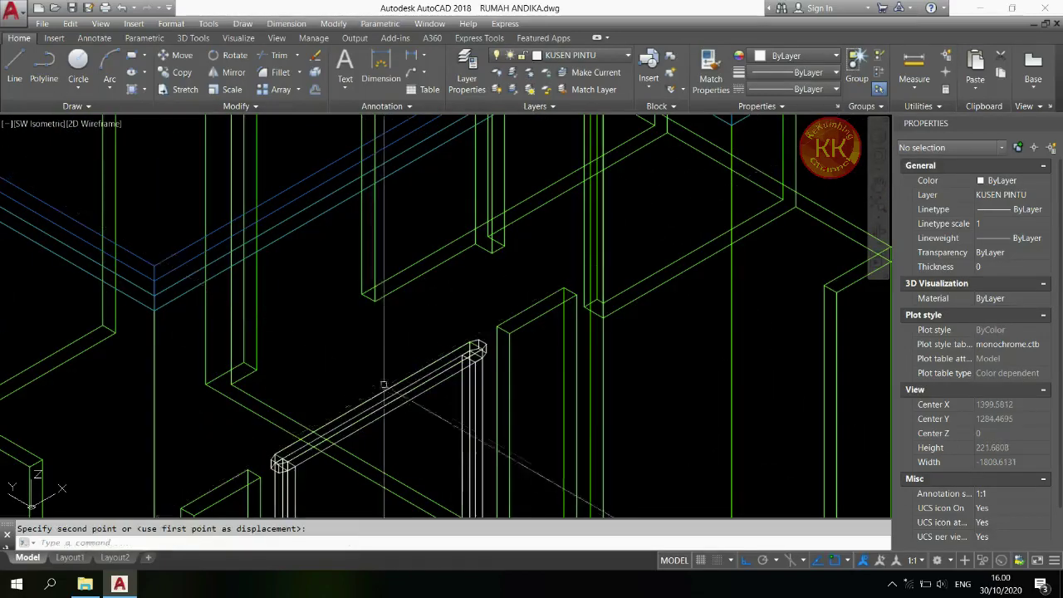
scroll(430, 391, down, 2)
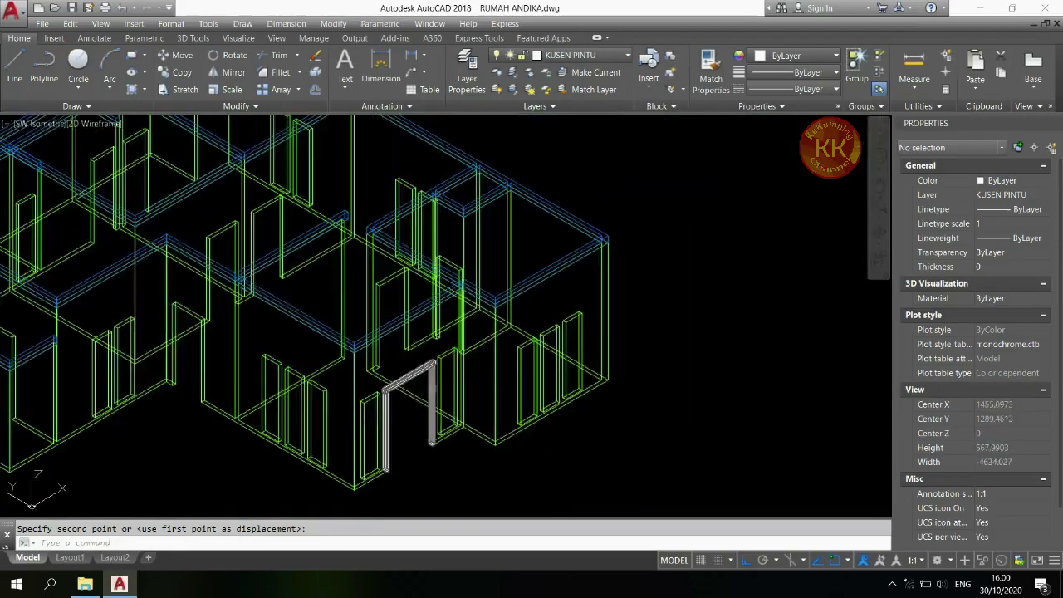
- Check the fitted door frame in the Shaded visual style, then return to 2D Wireframe
scroll(293, 448, up, 2)
click(111, 124)
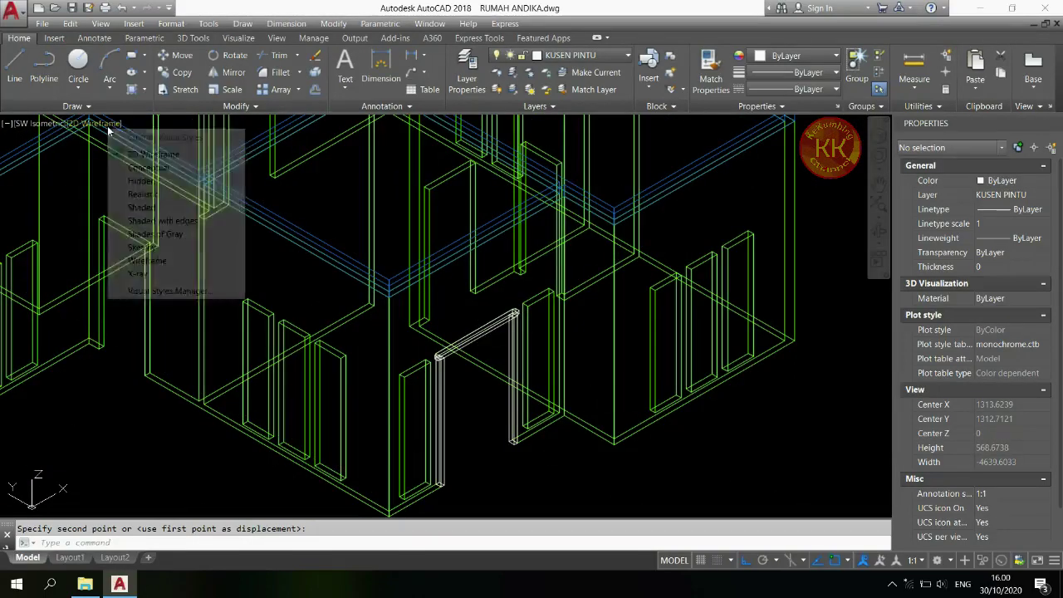
click(132, 208)
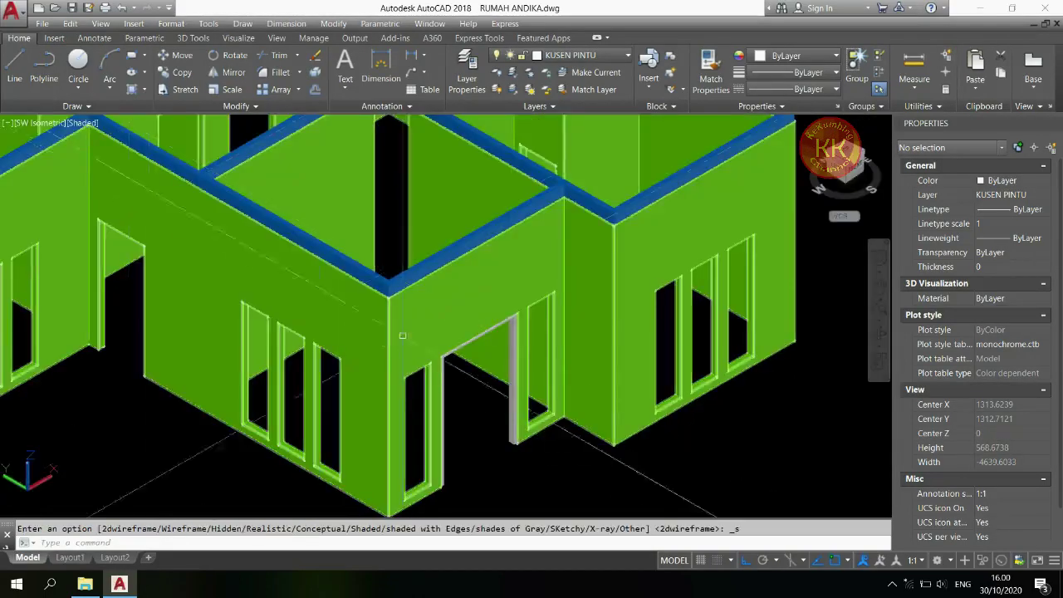
scroll(492, 369, up, 5)
scroll(494, 369, down, 8)
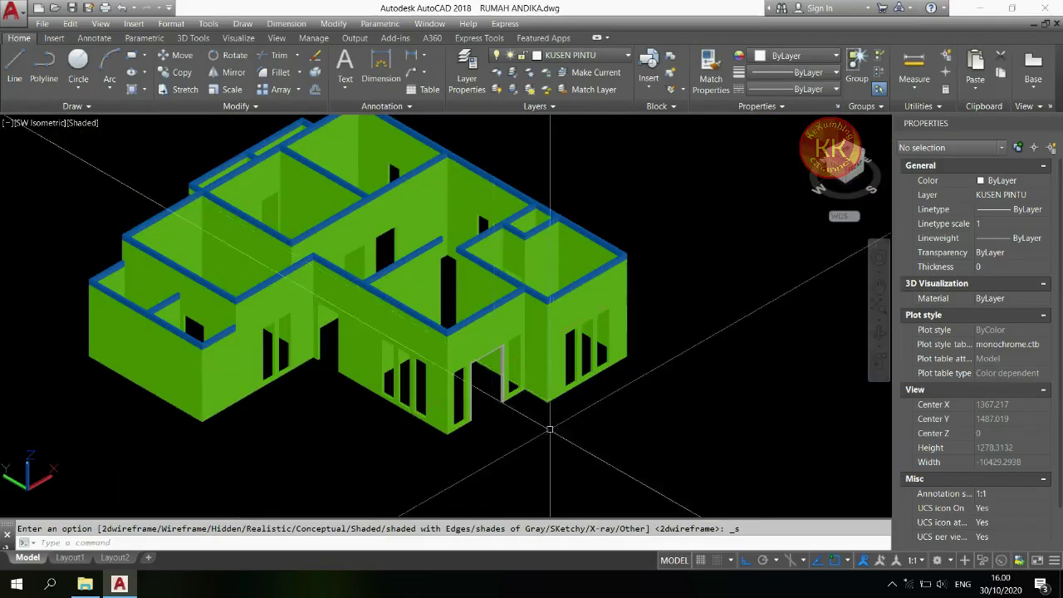
click(88, 124)
click(130, 149)
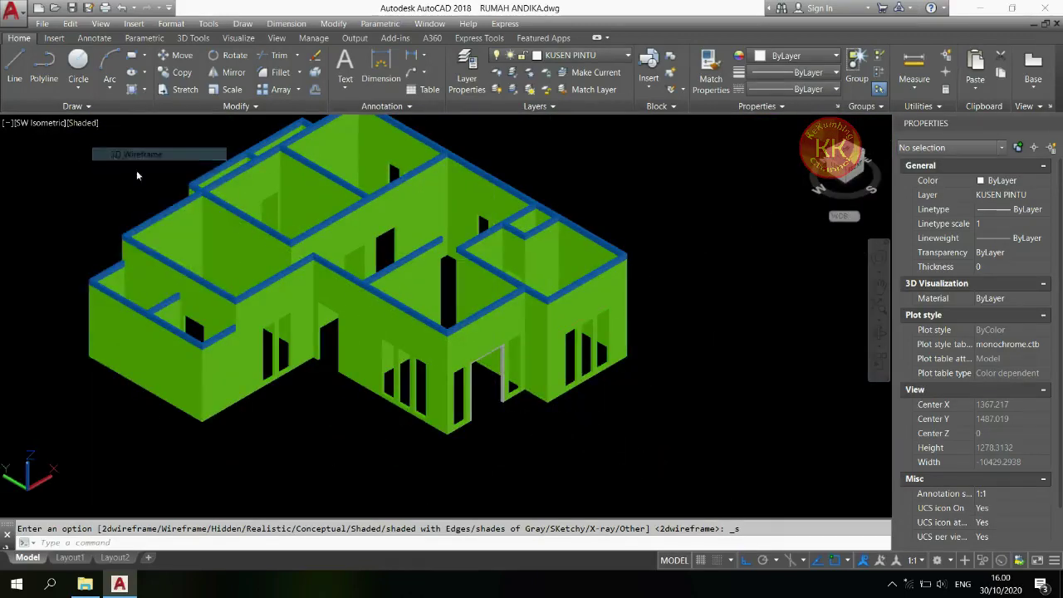
- Copy the fitted door frame about 1446 units along the X axis into the empty area beside the house
scroll(446, 338, up, 5)
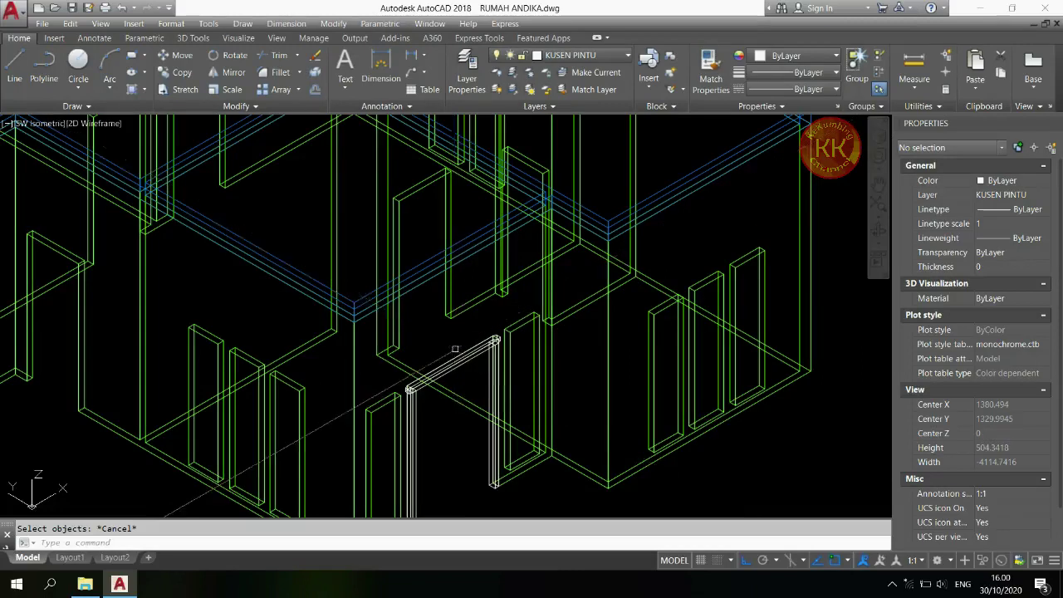
text(cx)
key(Return)
click(464, 357)
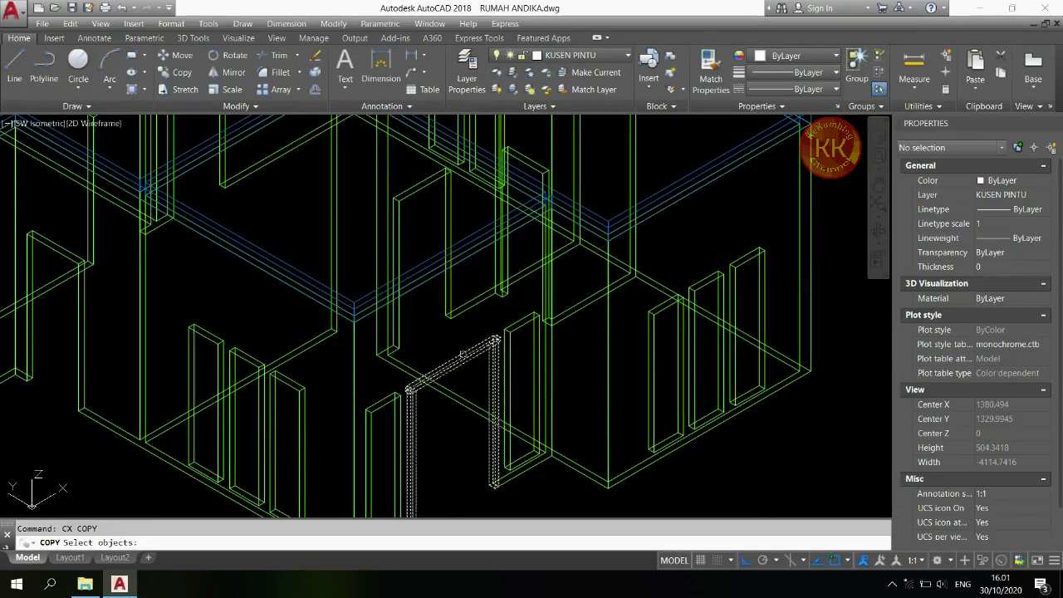
scroll(461, 358, down, 5)
key(Return)
click(498, 404)
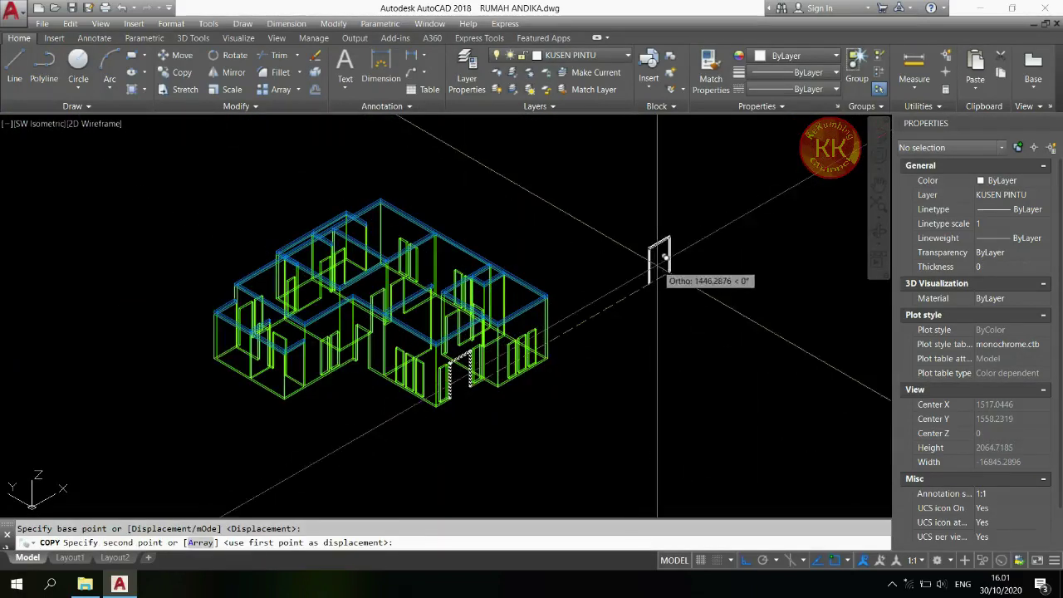
click(664, 258)
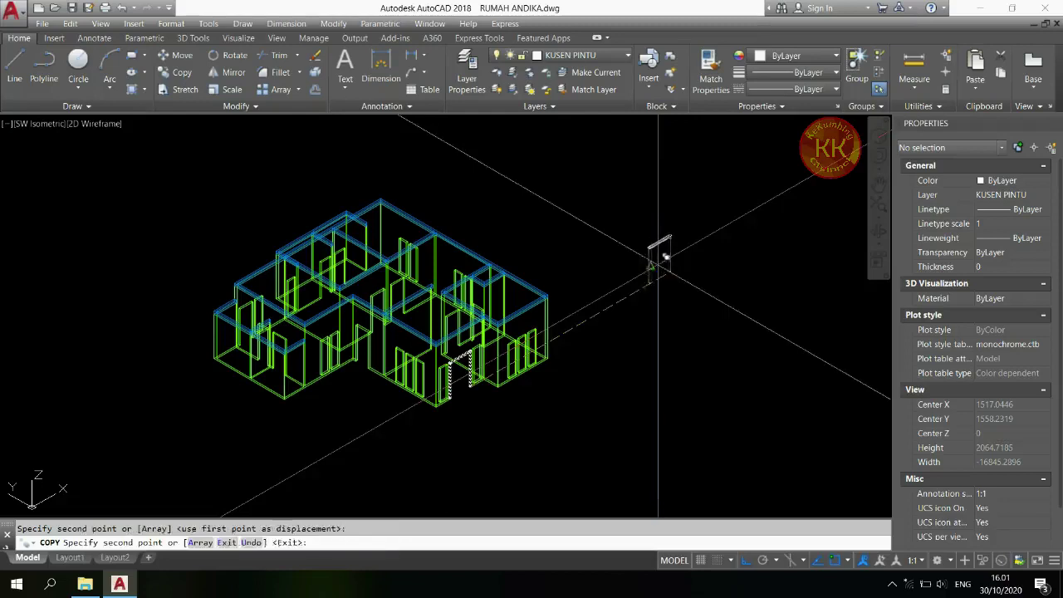
- Switch to the Front view and ungroup the copied door frame into its separate parts
click(51, 125)
click(98, 205)
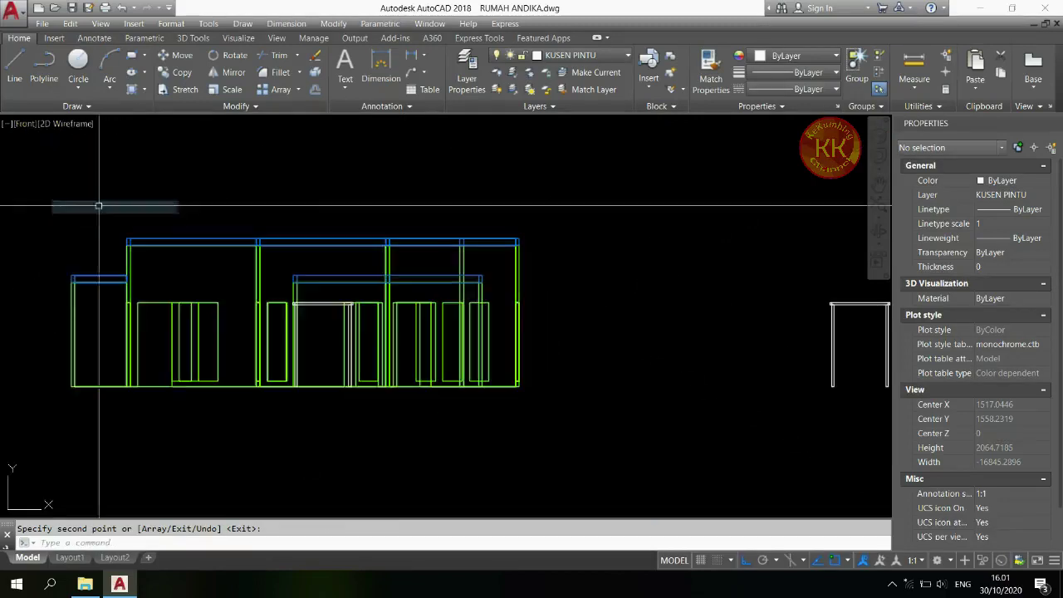
middle_drag(621, 320, 474, 320)
scroll(490, 249, up, 5)
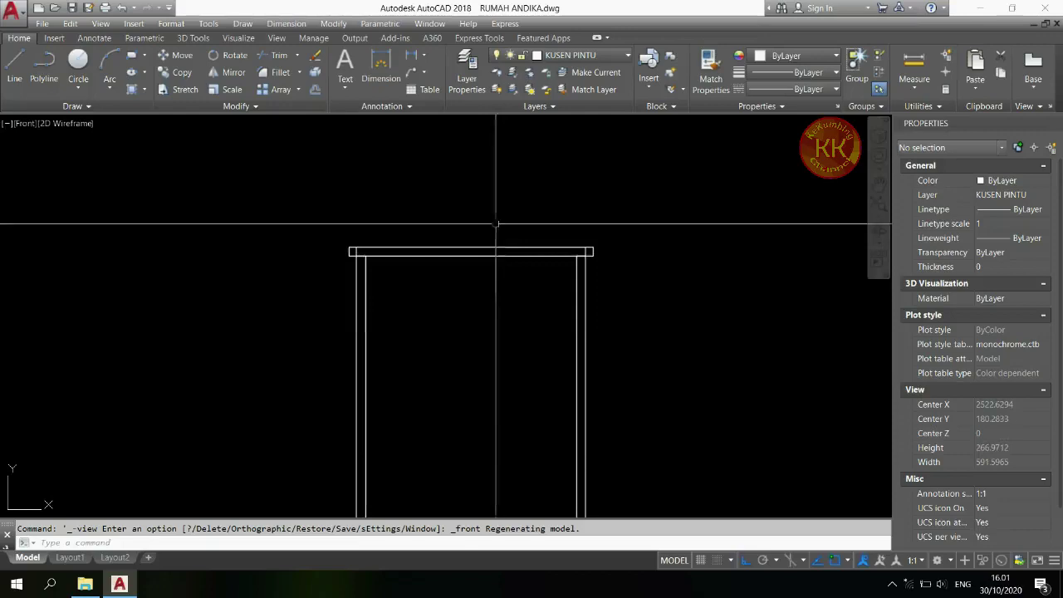
scroll(508, 236, down, 2)
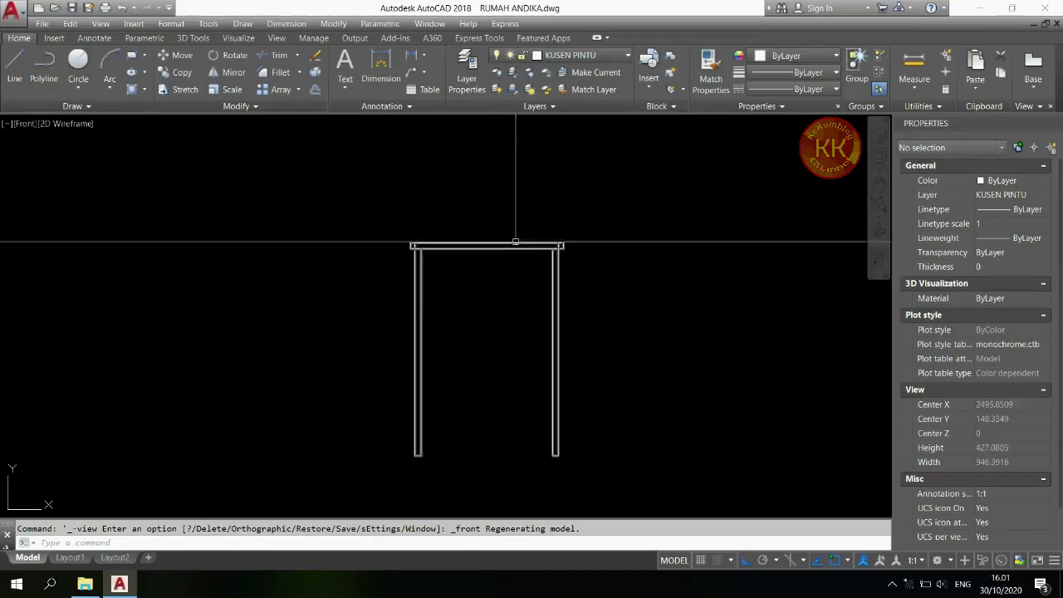
click(515, 243)
right_click(515, 243)
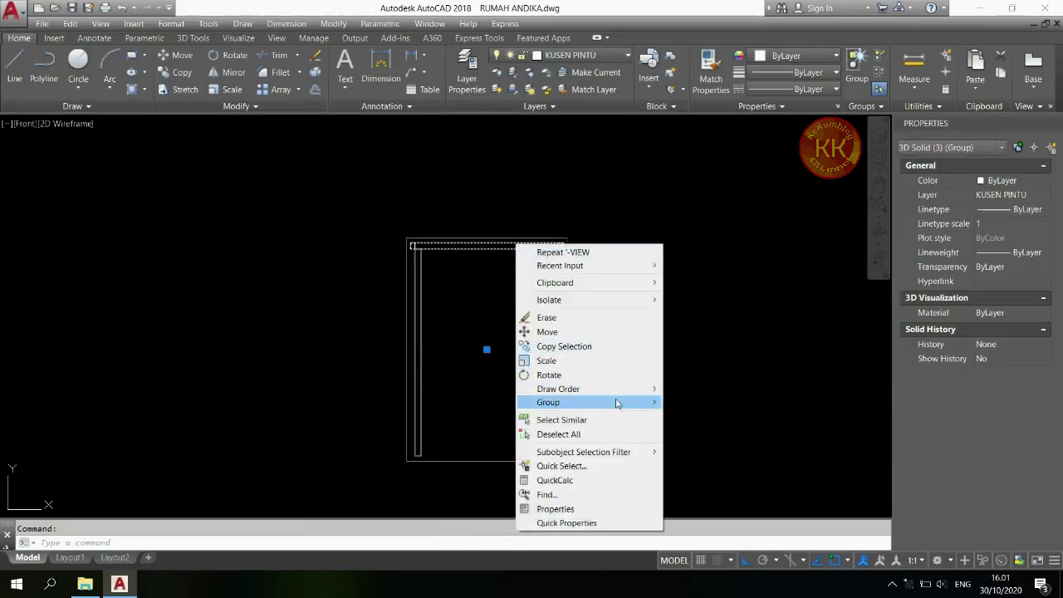
mouse_move(617, 403)
click(695, 416)
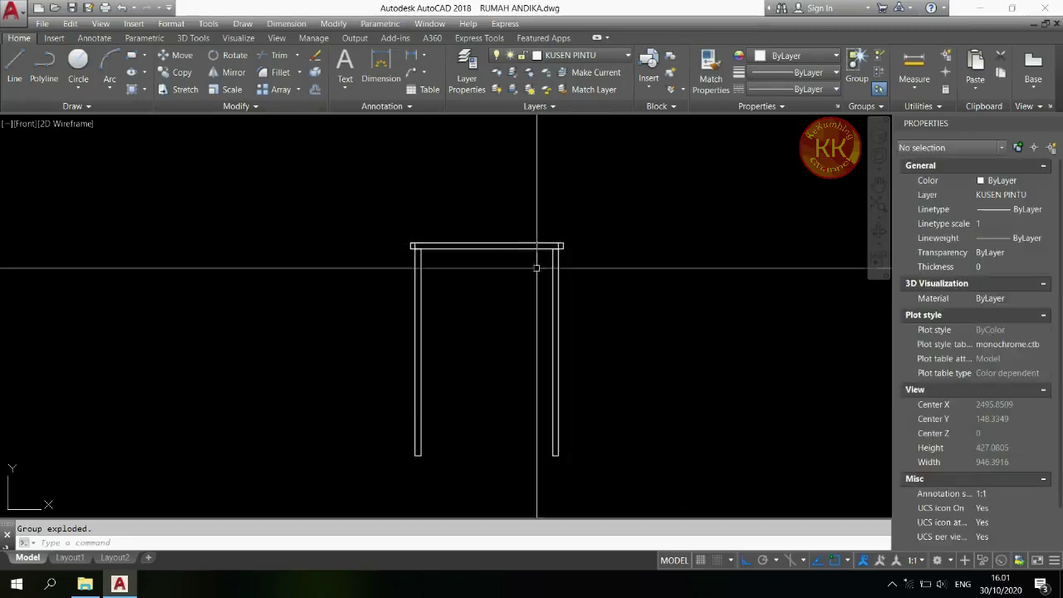
scroll(475, 243, up, 2)
click(477, 247)
key(Escape)
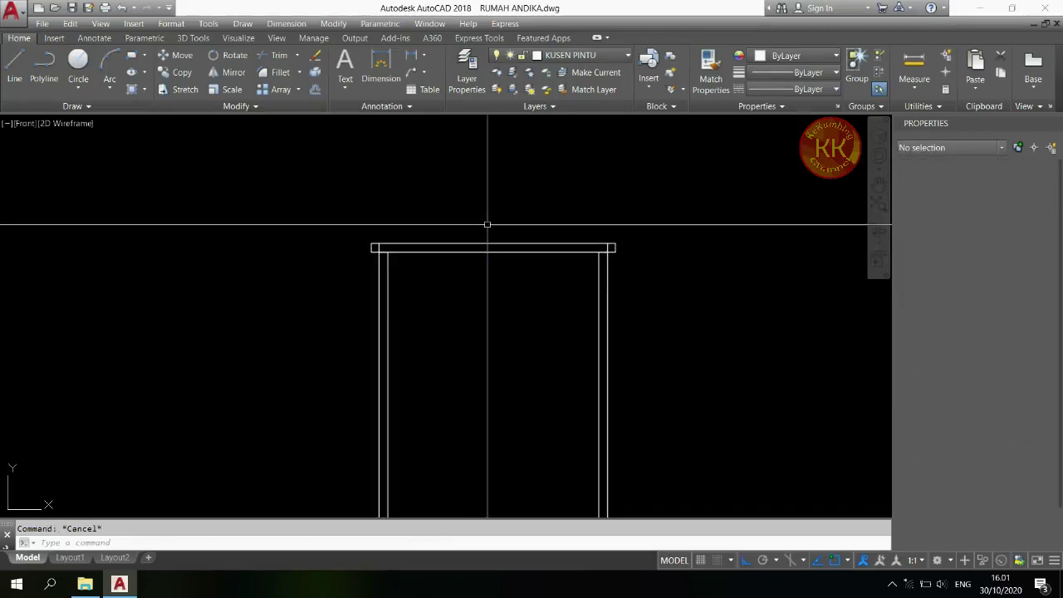
- Slice the copied frame's head vertically through its midpoint, keeping both halves
text(sl)
key(Return)
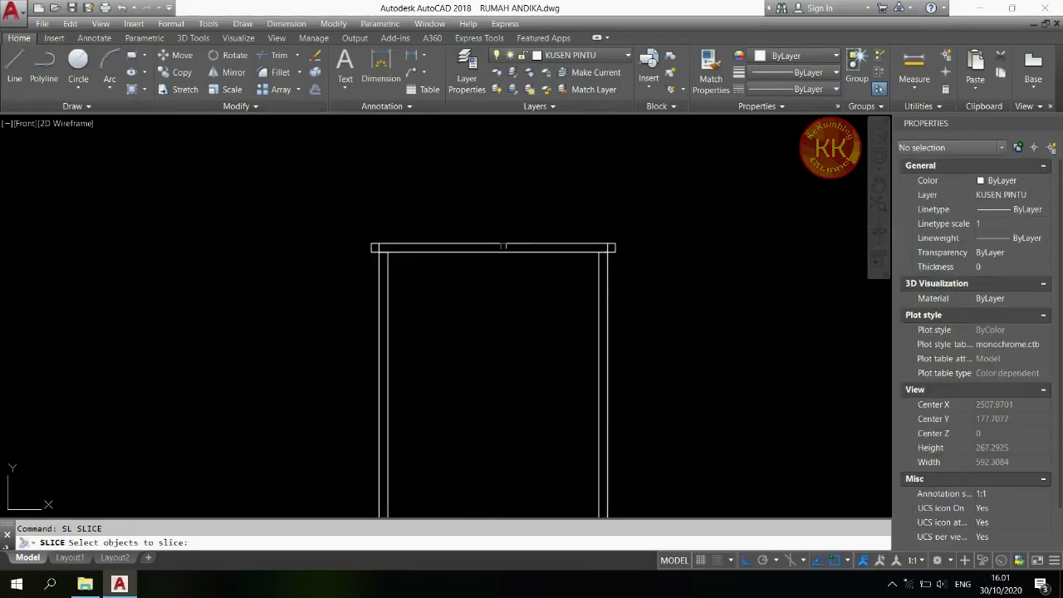
click(504, 243)
key(Return)
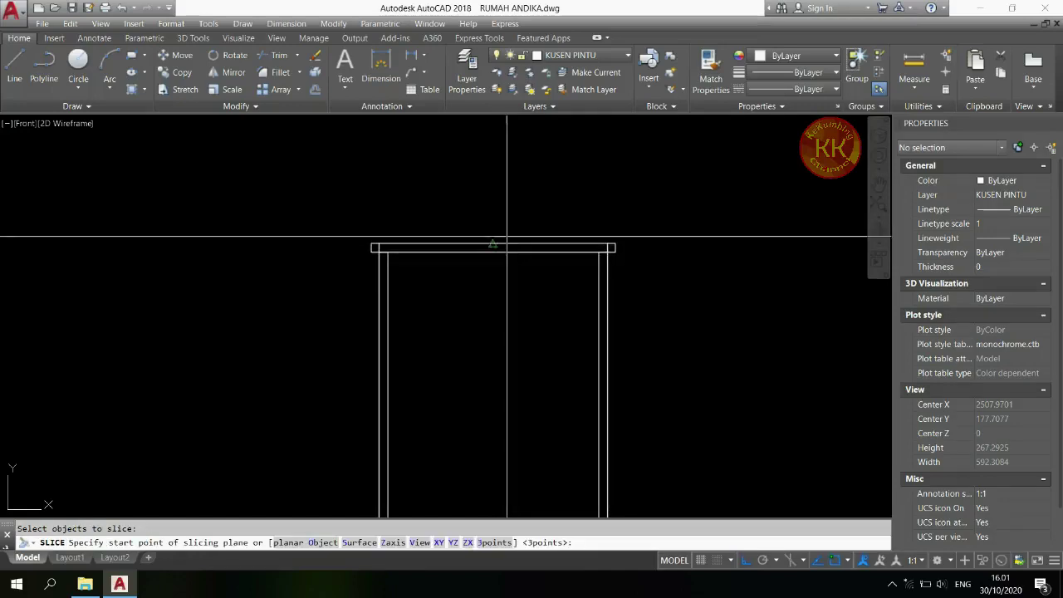
click(492, 247)
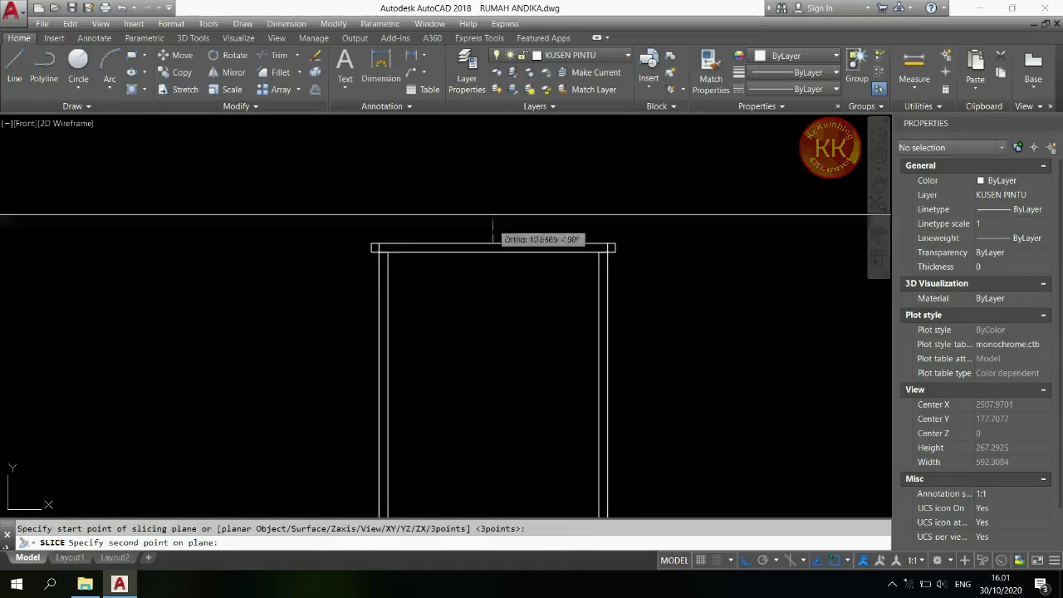
click(496, 166)
scroll(502, 176, down, 2)
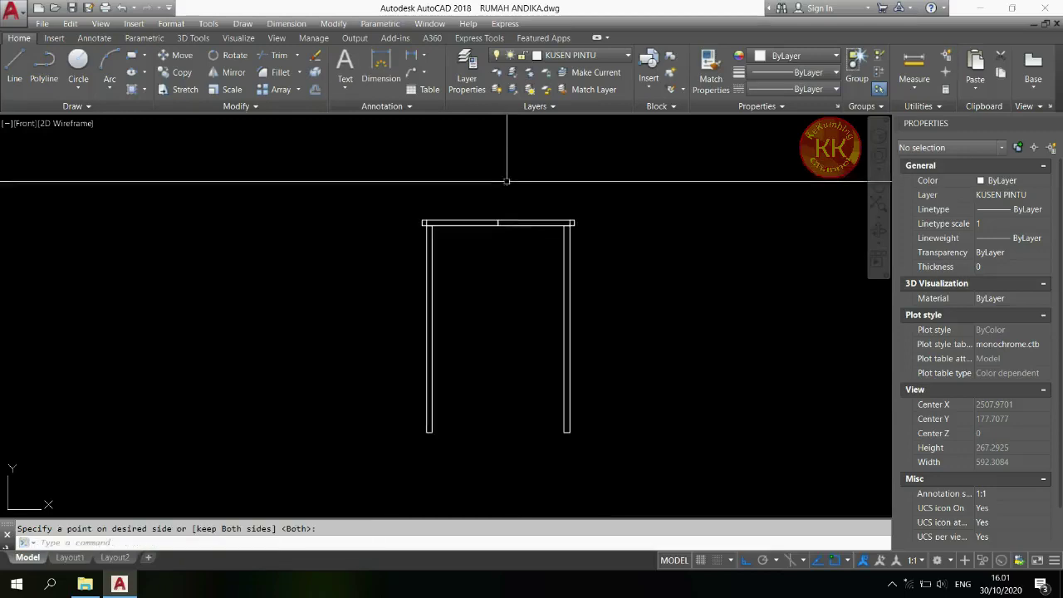
- Move the right half of the head together with the right post 60 units inward to narrow the frame
key(Return)
click(586, 201)
click(543, 299)
key(Return)
click(737, 330)
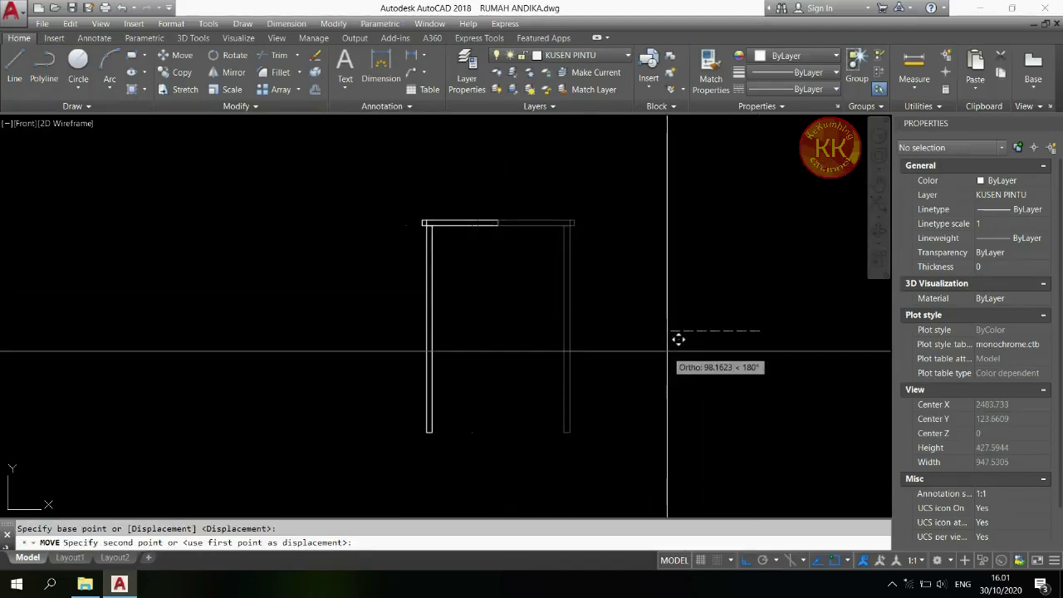
text(60)
key(Return)
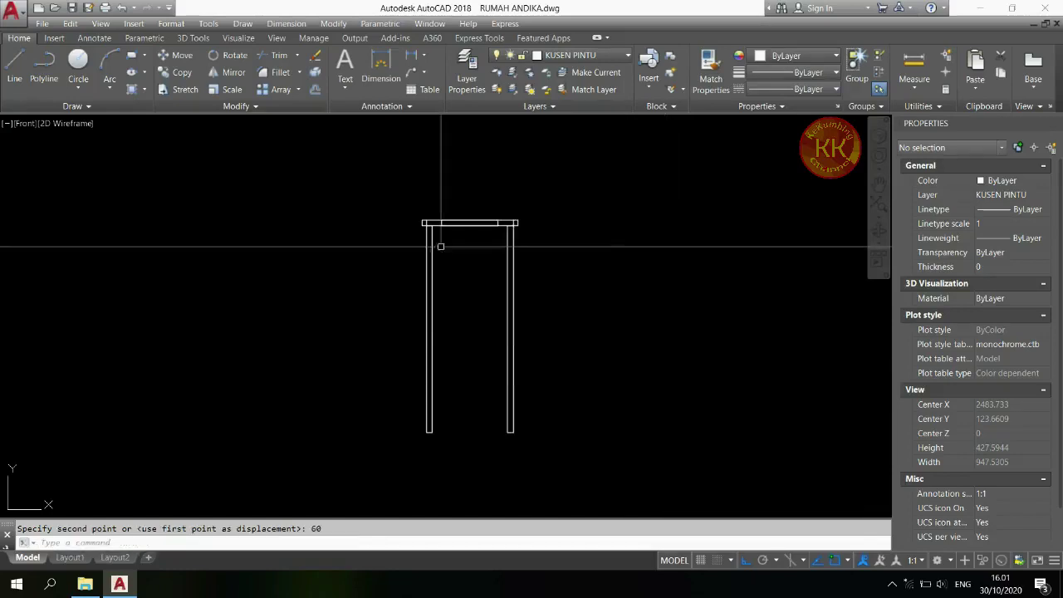
- Union the two overlapping halves of the narrowed frame's head into one solid
scroll(453, 228, up, 3)
text(UNI)
key(Return)
click(512, 174)
click(482, 263)
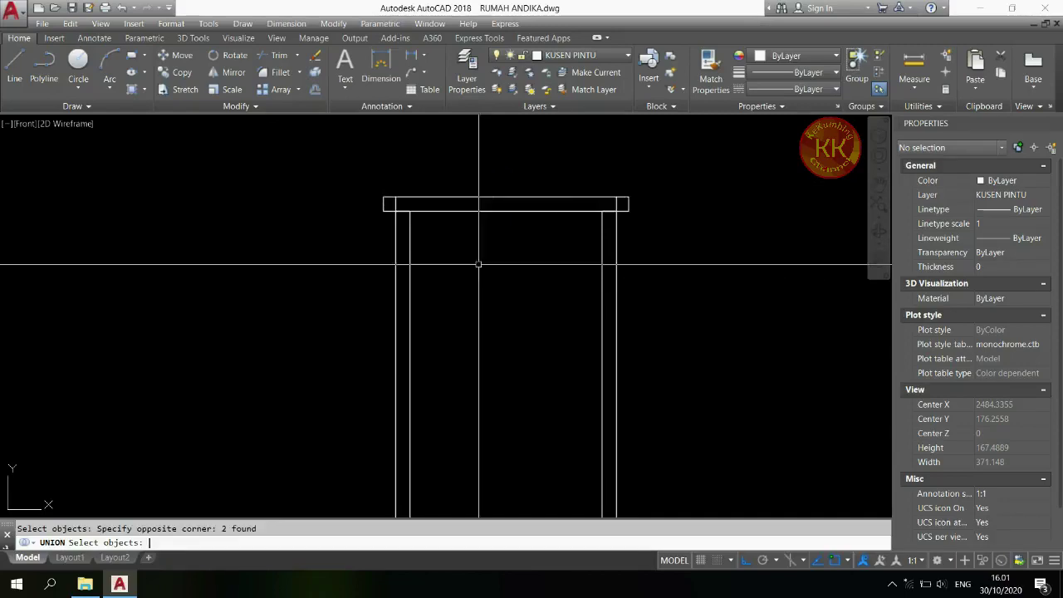
scroll(483, 254, down, 4)
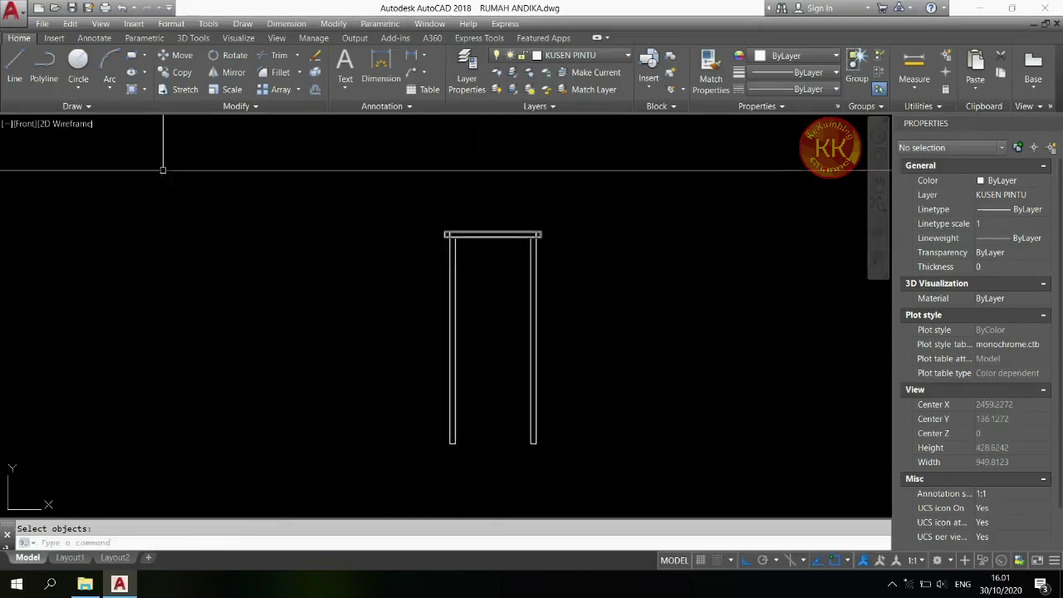
- Group the narrowed frame's head and its two posts
click(572, 418)
click(415, 198)
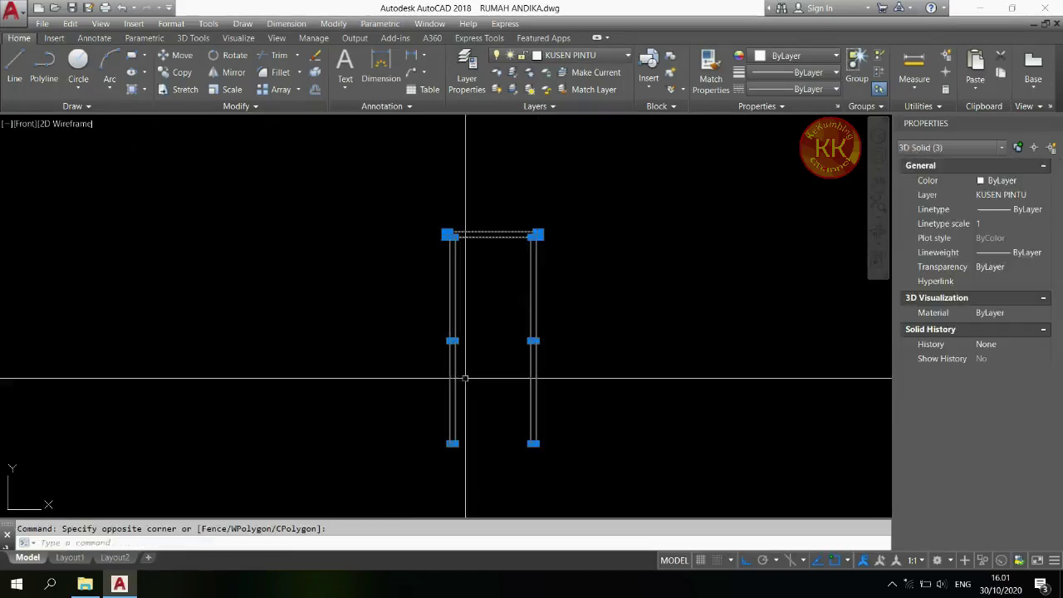
right_click(499, 340)
mouse_move(614, 212)
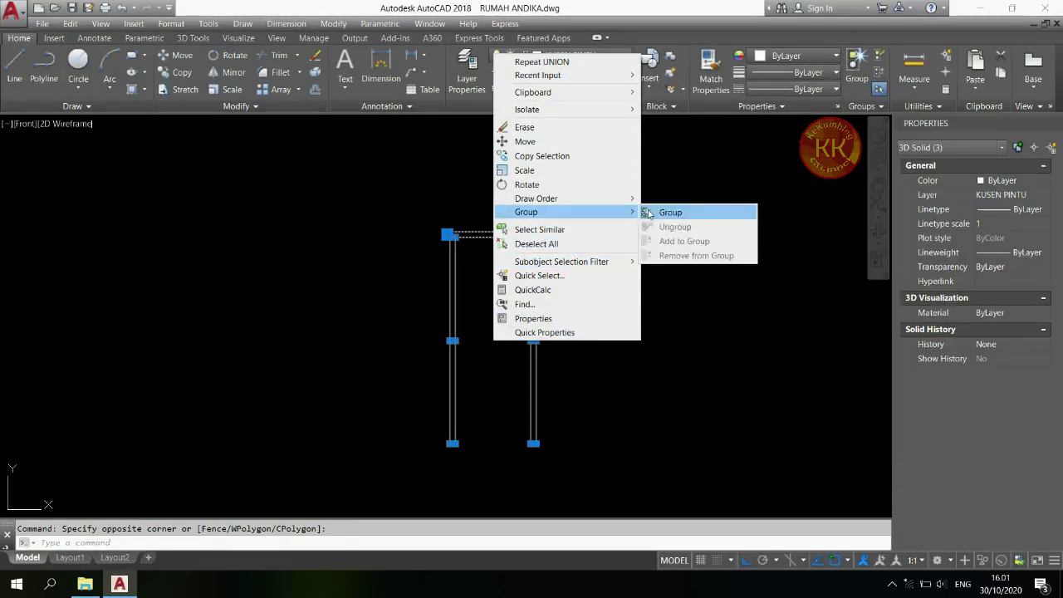
click(649, 210)
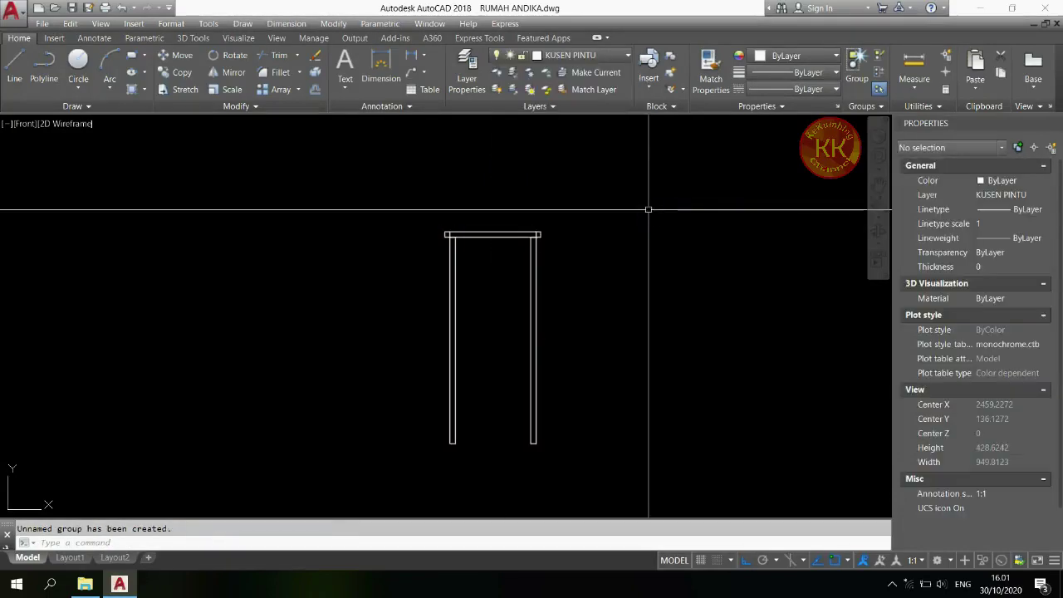
- In the SW Isometric view, move the grouped narrow frame from its head's midpoint into the inner door opening behind the wide front door
click(23, 125)
click(80, 233)
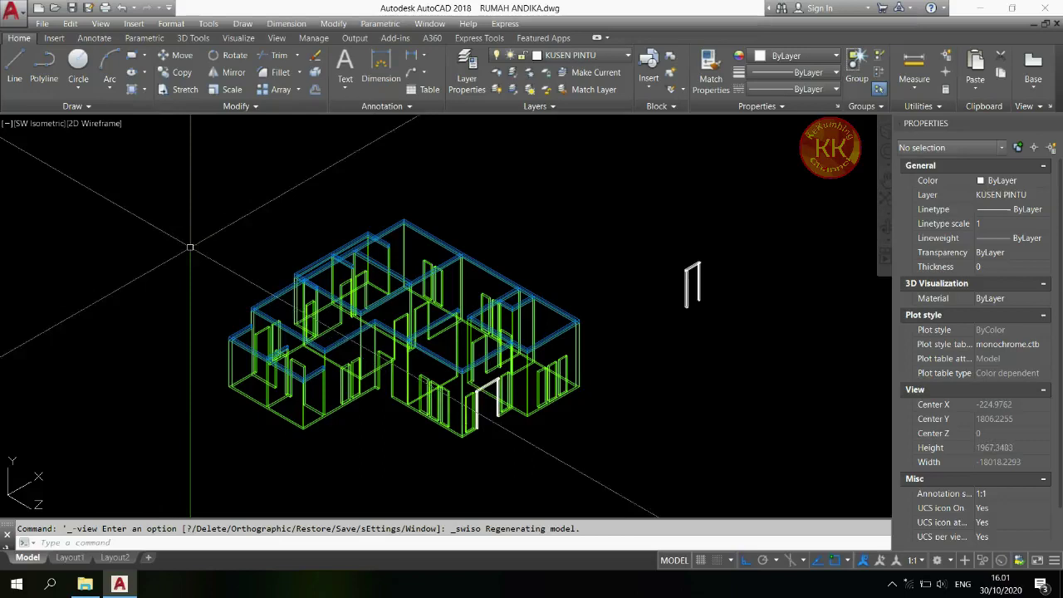
scroll(697, 283, up, 4)
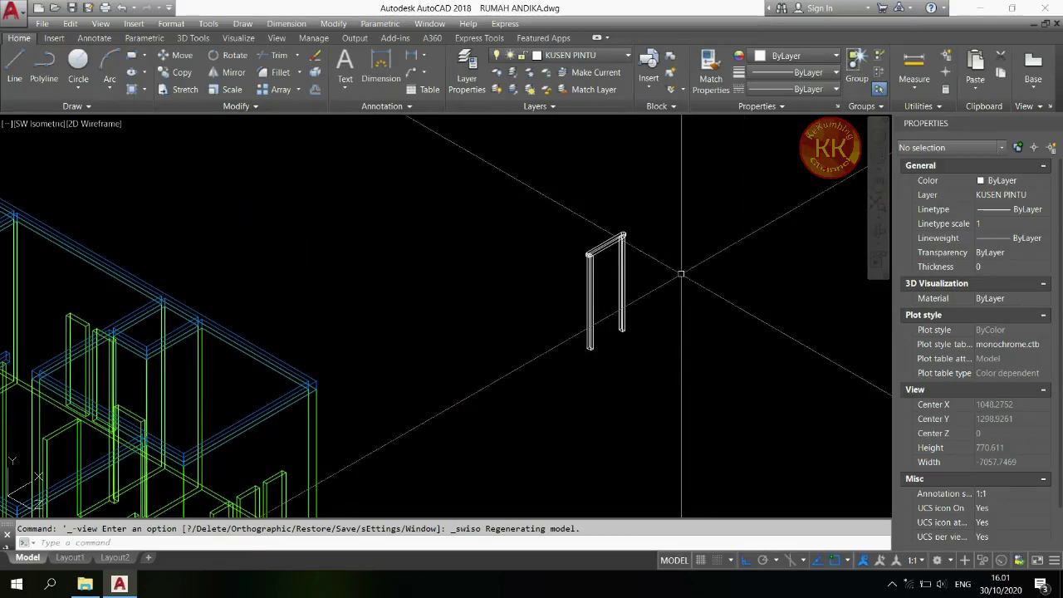
key(Return)
scroll(629, 215, up, 2)
click(594, 263)
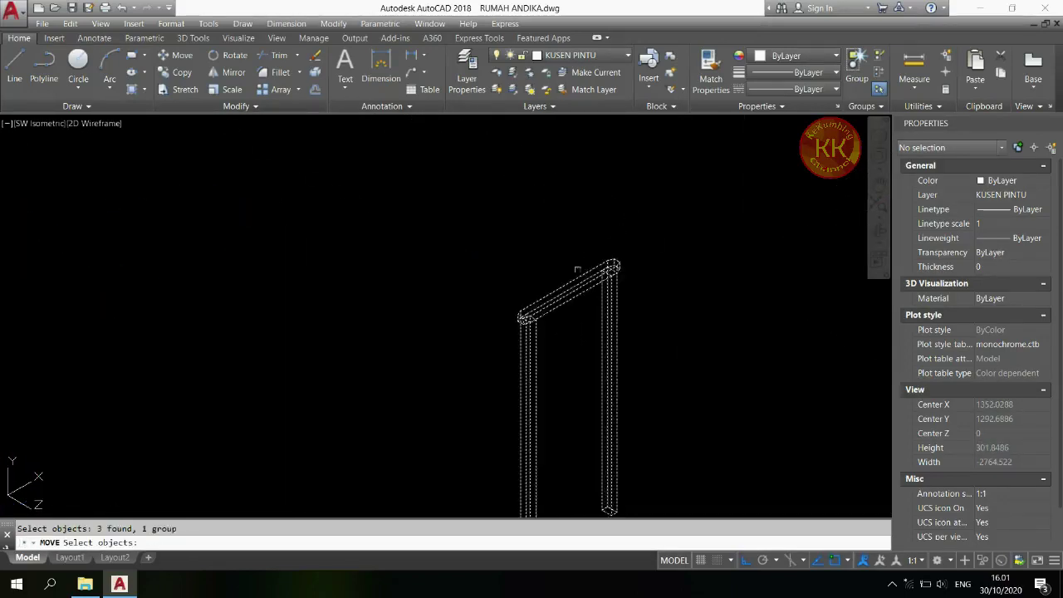
key(Return)
click(629, 248)
scroll(629, 248, down, 4)
scroll(399, 320, up, 7)
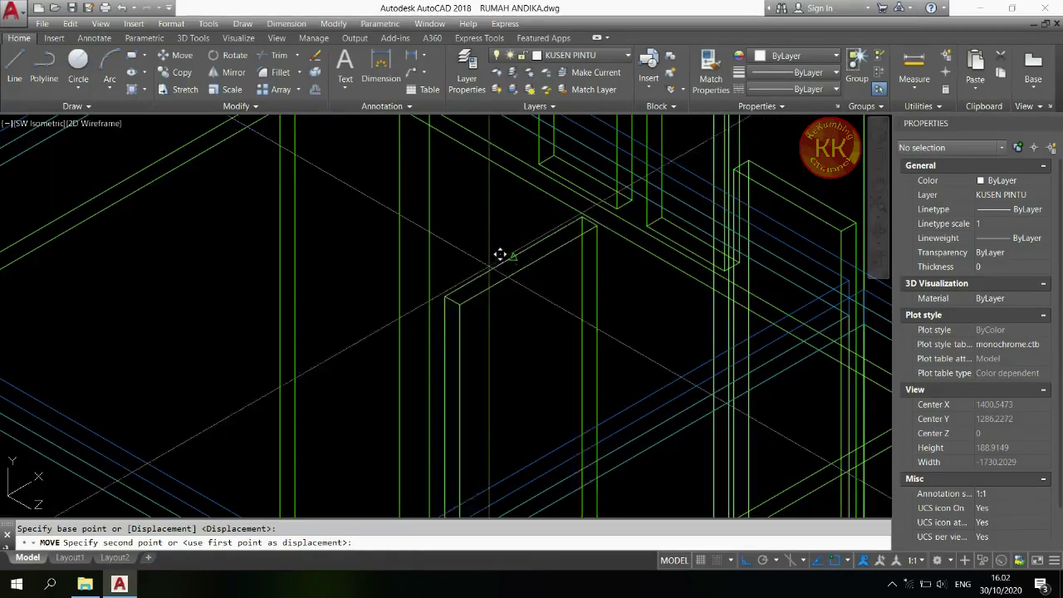
click(501, 254)
scroll(487, 291, down, 4)
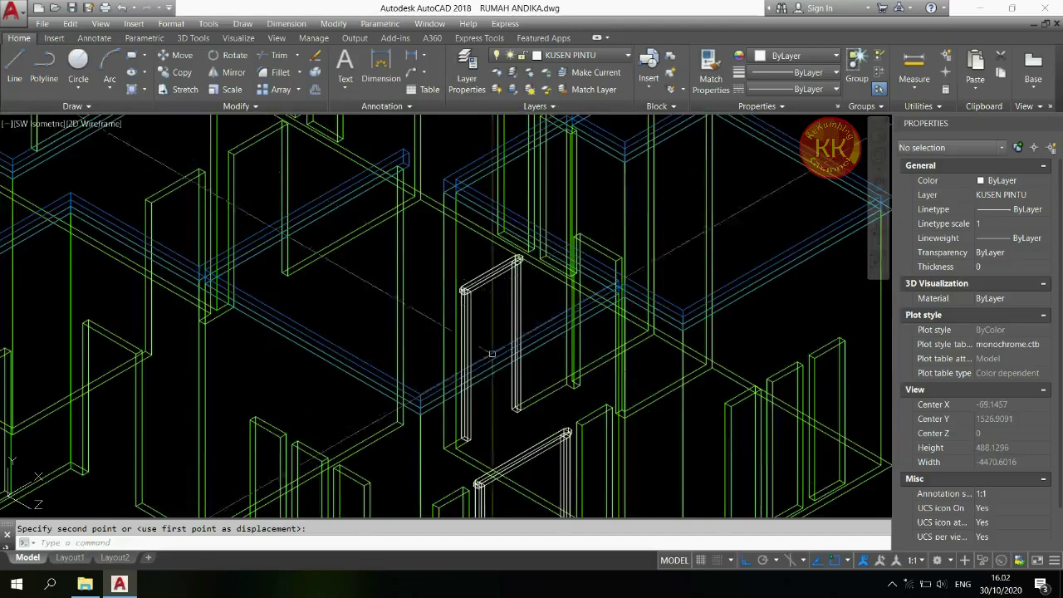
- Copy the fitted narrow frame from its head's midpoint into the parallel door opening of the next inner room
scroll(481, 319, up, 4)
click(493, 369)
text(cx)
key(Return)
click(529, 332)
scroll(465, 249, up, 5)
key(Return)
click(457, 239)
scroll(456, 239, down, 2)
scroll(332, 233, down, 2)
scroll(369, 203, up, 4)
click(283, 255)
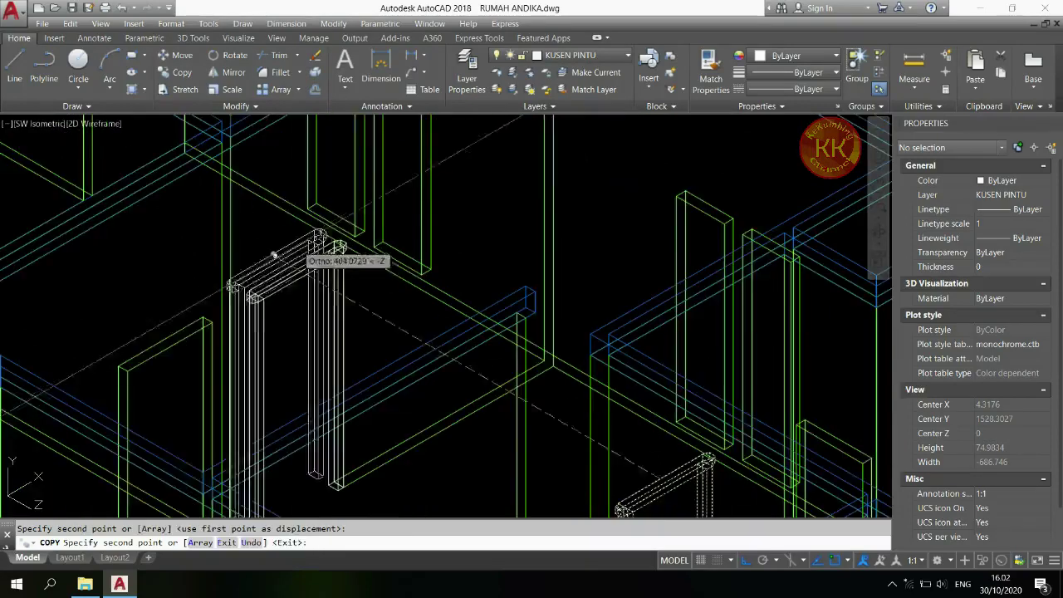
- Turn off Ortho and place another copy of the narrow frame in the neighbouring parallel door opening
key(F8)
scroll(266, 368, down, 3)
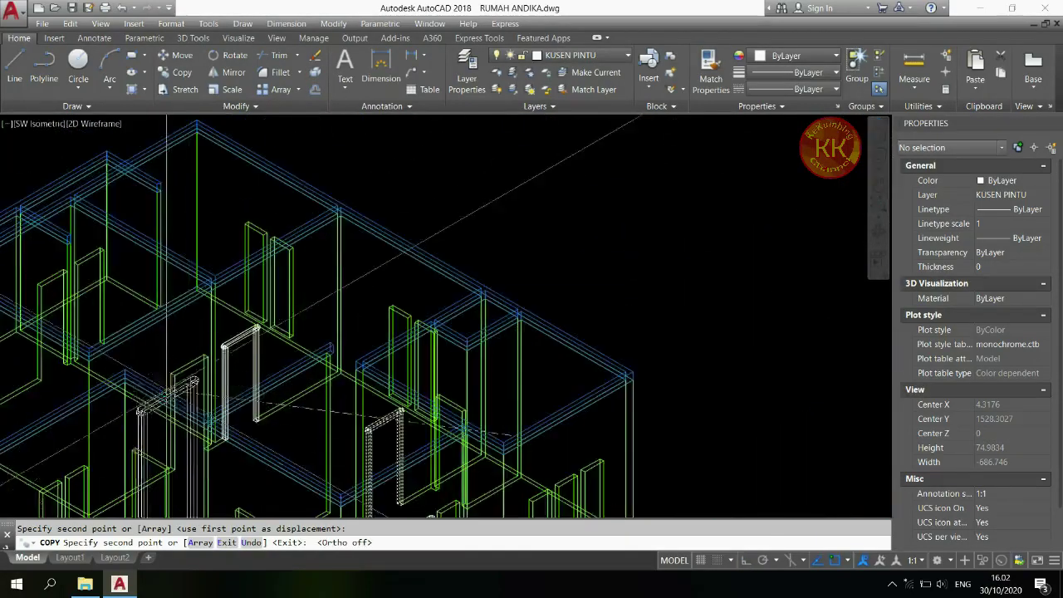
scroll(173, 387, up, 4)
click(231, 309)
- Copy the frame turned for the crosswise wall into the perpendicular door opening beside the two inner door frames
scroll(427, 270, down, 5)
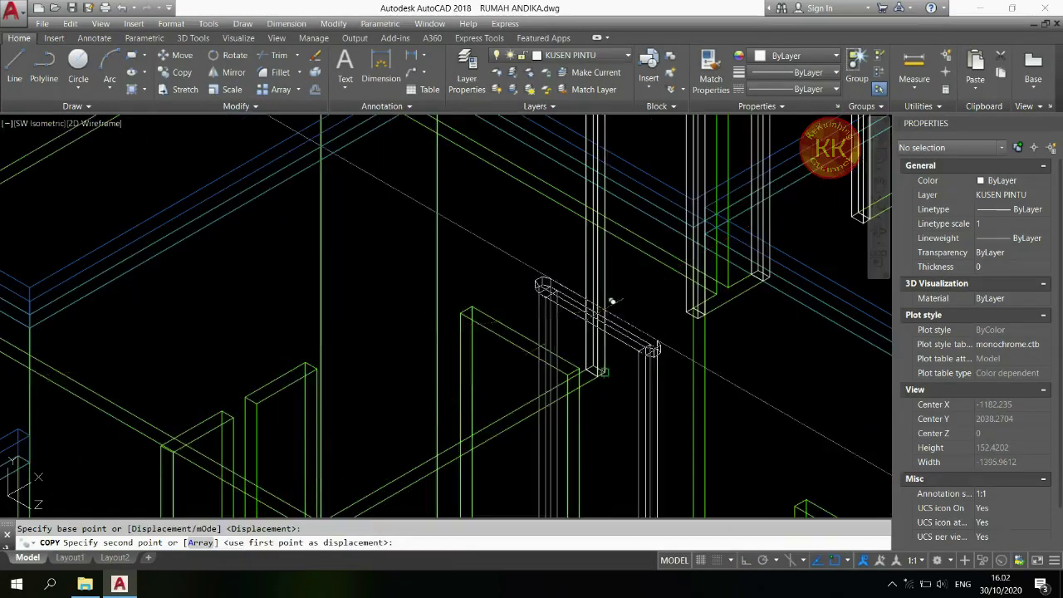
click(491, 290)
scroll(565, 282, down, 8)
key(Return)
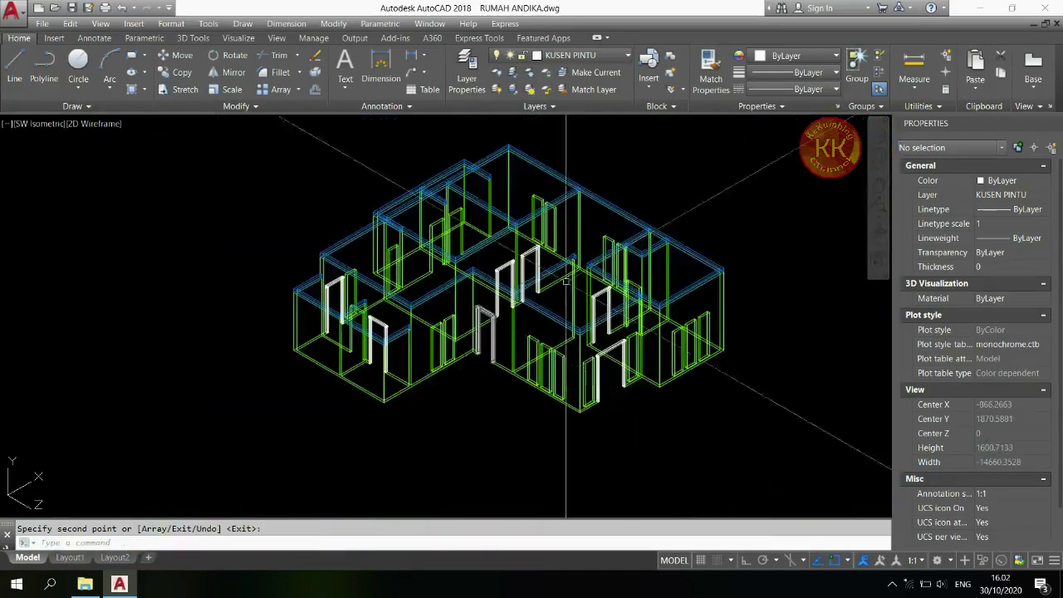
- Switch to the Front view and draw a tall vertical rectangle 6 units wide in the empty area beside the house
scroll(635, 254, up, 1)
scroll(636, 254, up, 1)
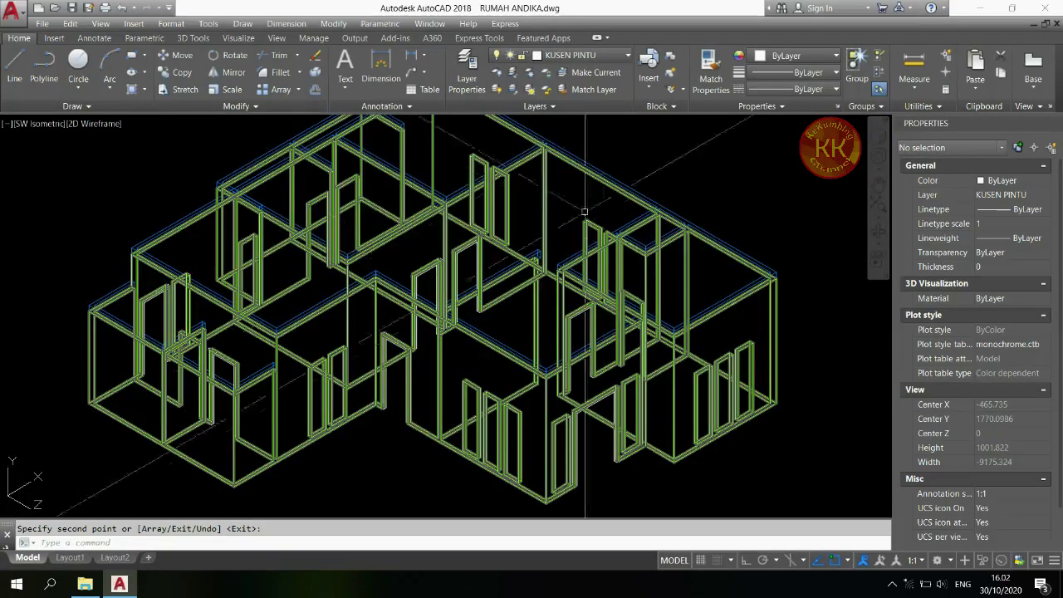
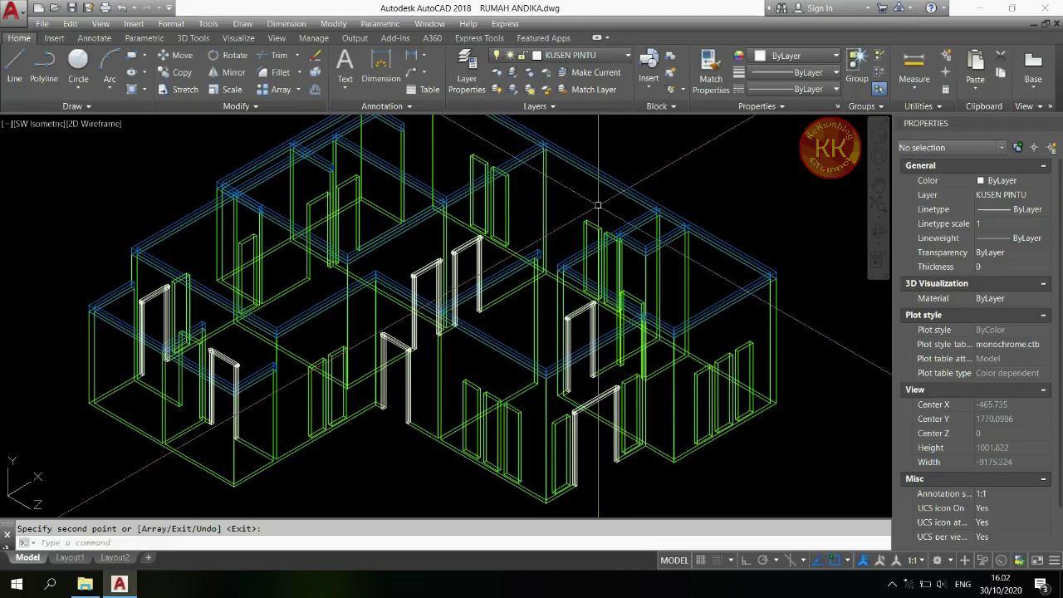
scroll(549, 284, down, 2)
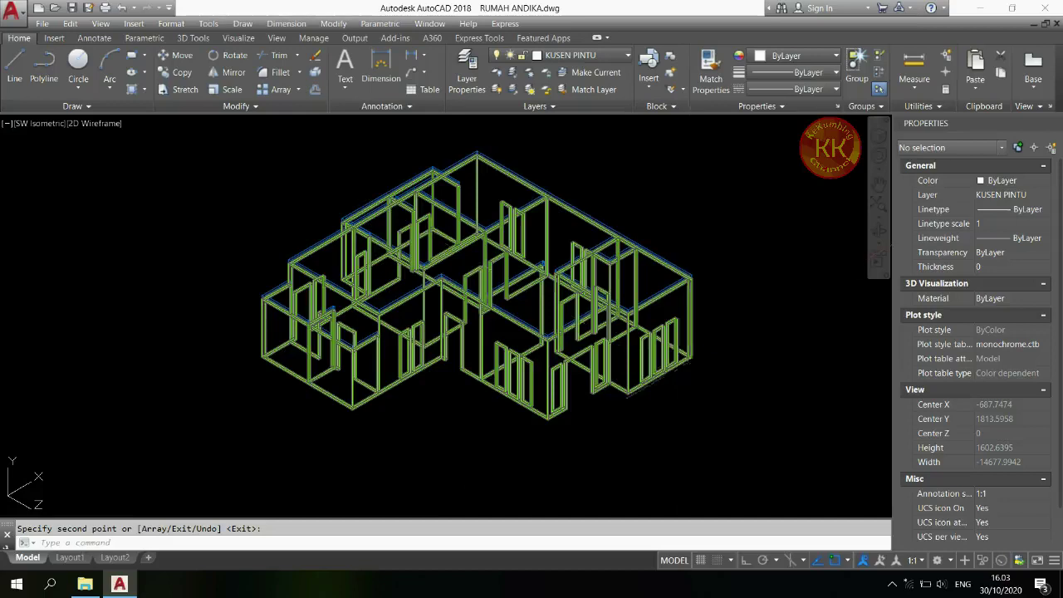
scroll(689, 360, up, 3)
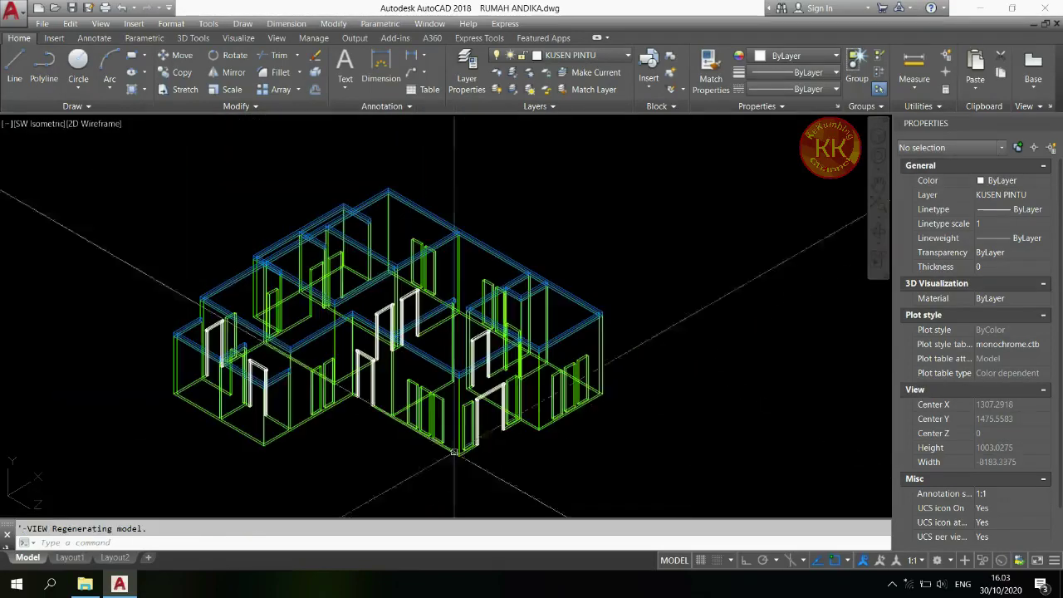
click(53, 124)
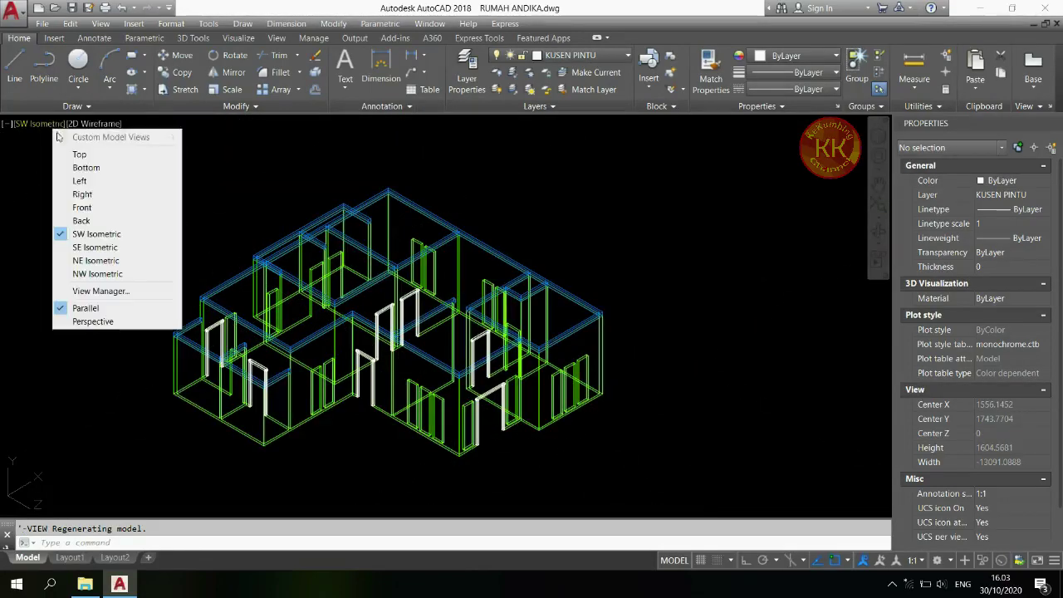
click(90, 207)
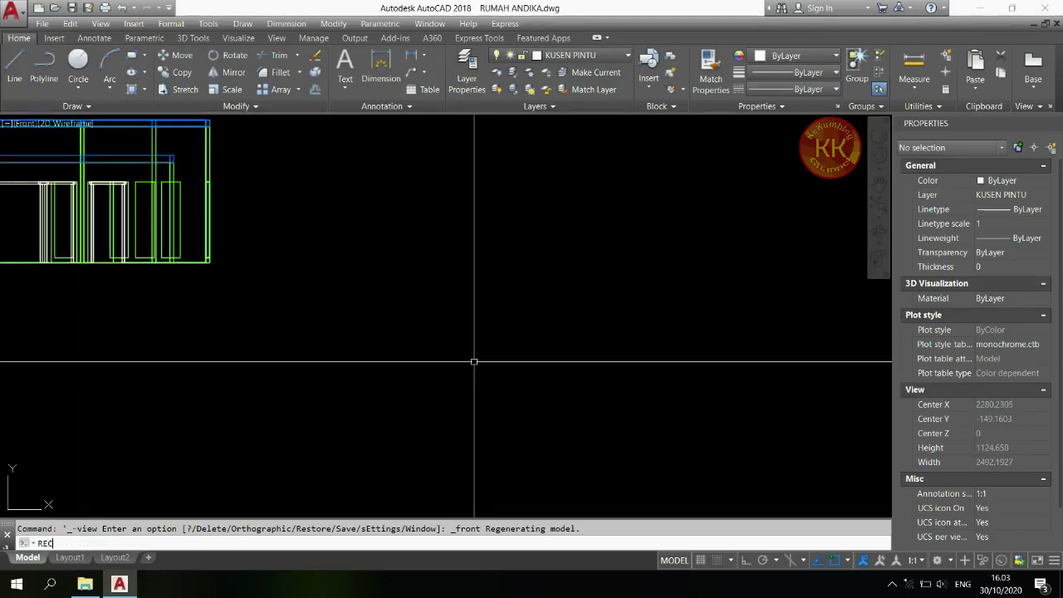
key(Return)
click(452, 410)
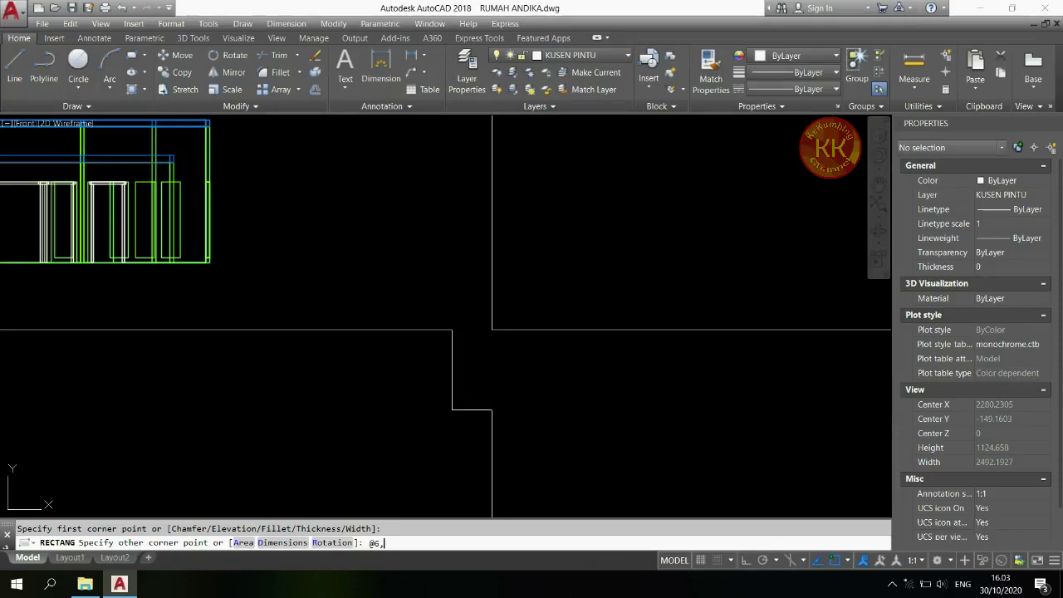
key(Return)
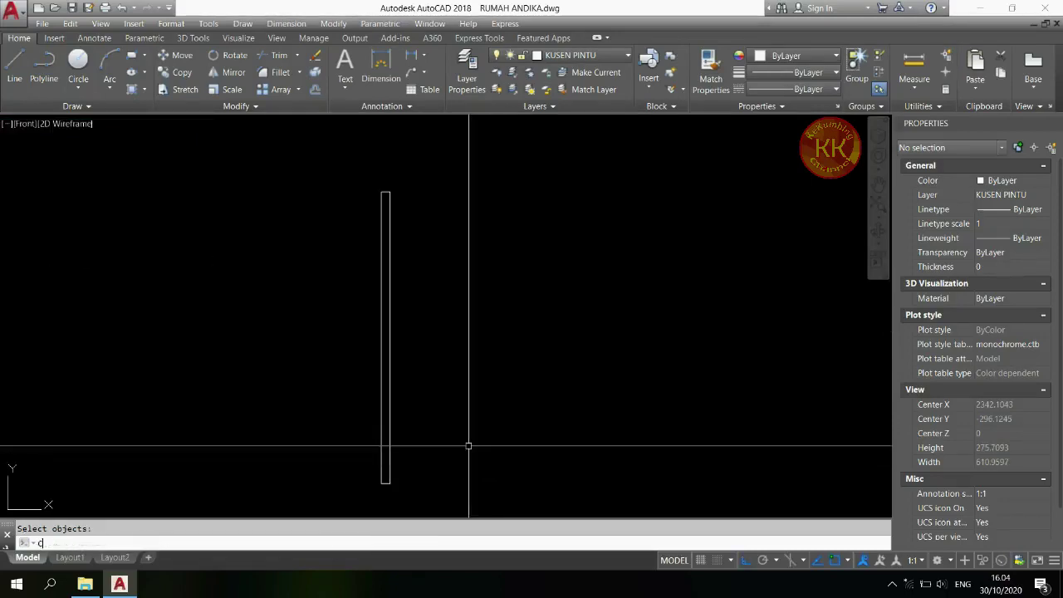
- Copy the tall rectangle horizontally to the right as the second post of a narrower frame
text(o)
key(Return)
click(417, 427)
click(351, 453)
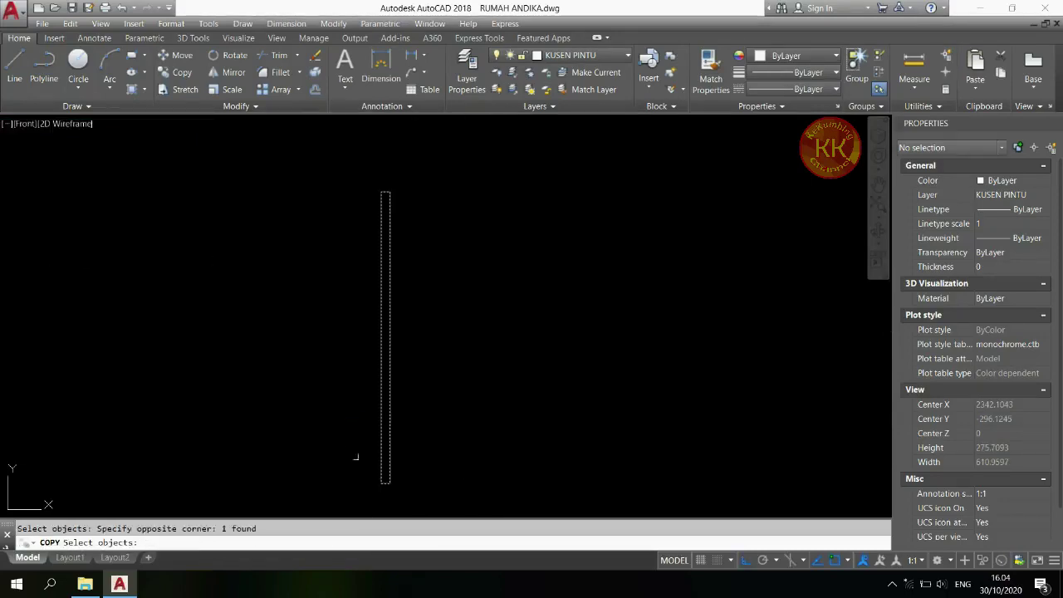
key(Return)
click(444, 423)
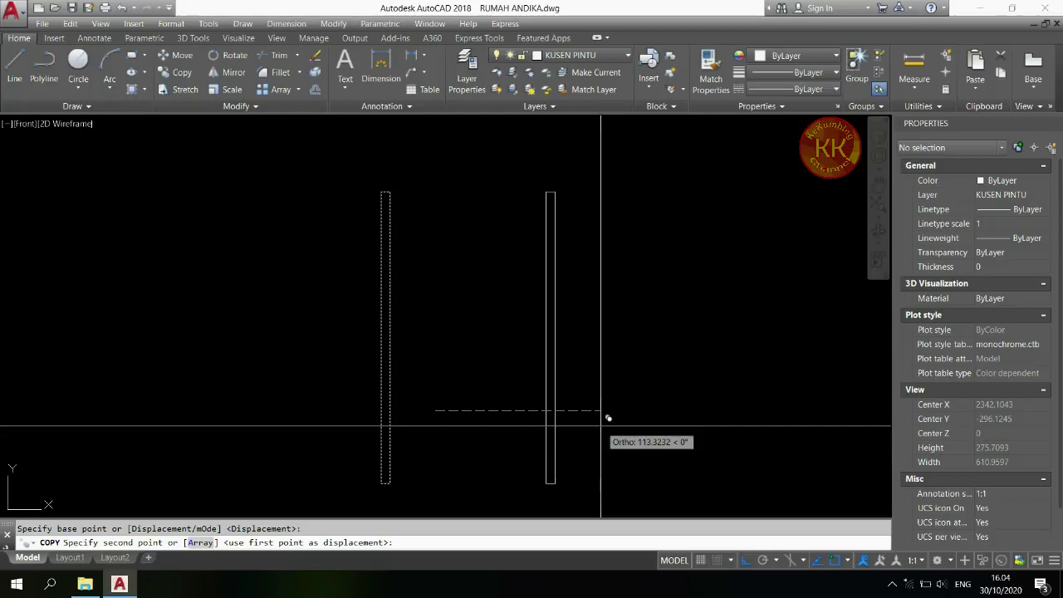
key(Return)
key(Return)
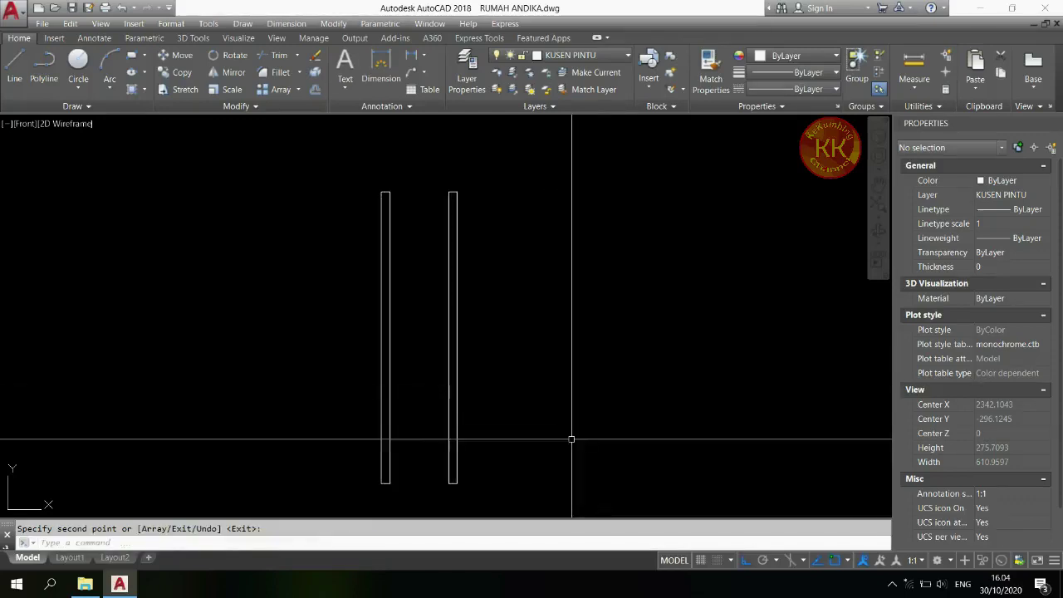
- Draw a 62 by 6 rectangle for the head, starting at the left post's upper left corner
scroll(361, 166, up, 6)
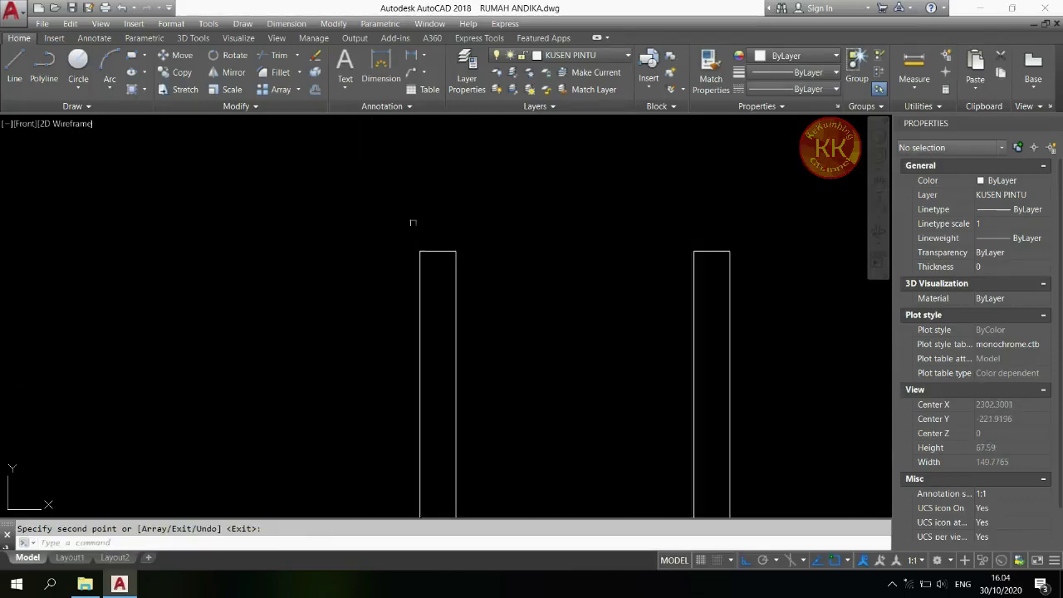
scroll(412, 224, down, 2)
text(REC)
key(Return)
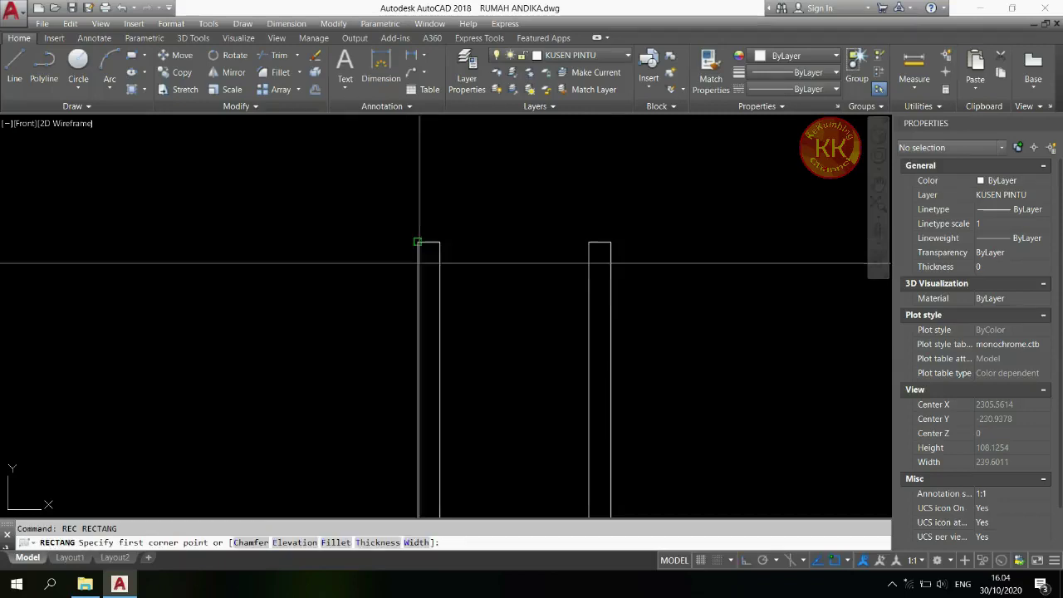
click(417, 243)
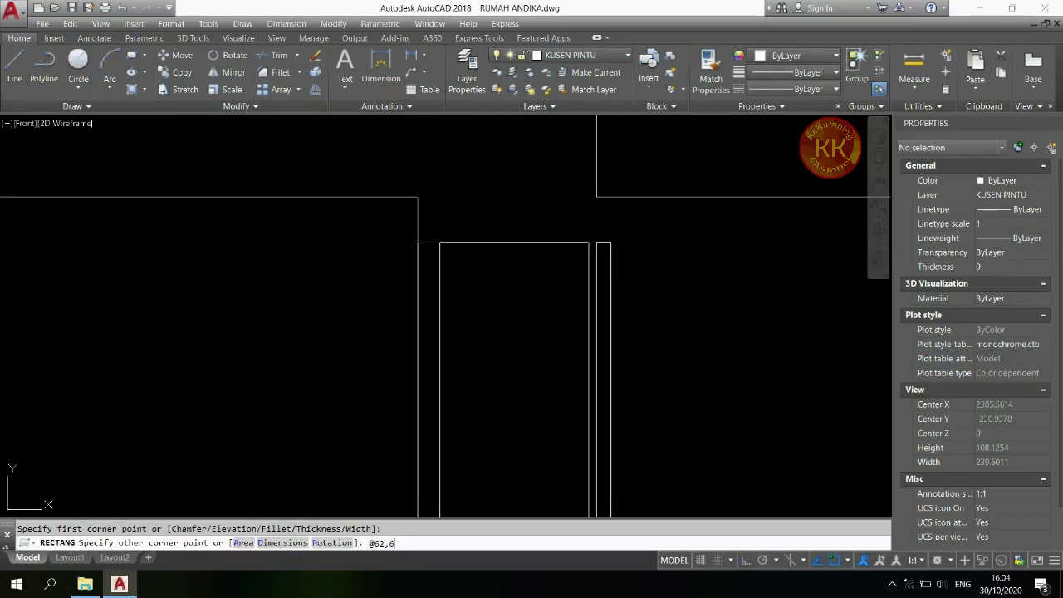
text(@62,6)
key(Return)
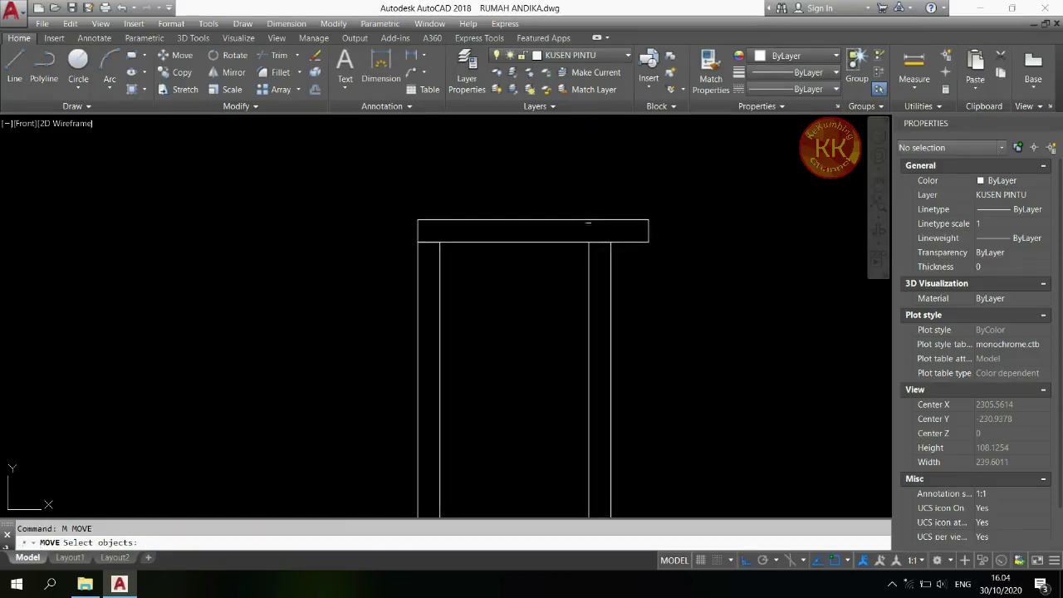
- Move the head rectangle 5 units to the left so it overhangs both posts equally
key(Return)
click(588, 220)
text(5)
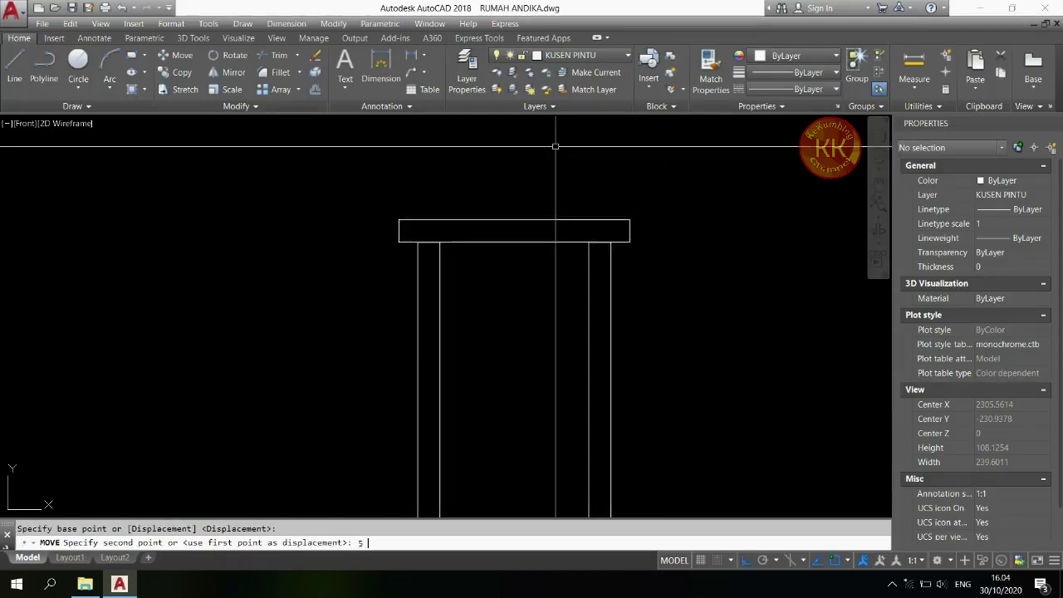
key(Return)
key(Escape)
- Switch to the SW Isometric view and extrude both posts and the head rectangle by 10
click(25, 124)
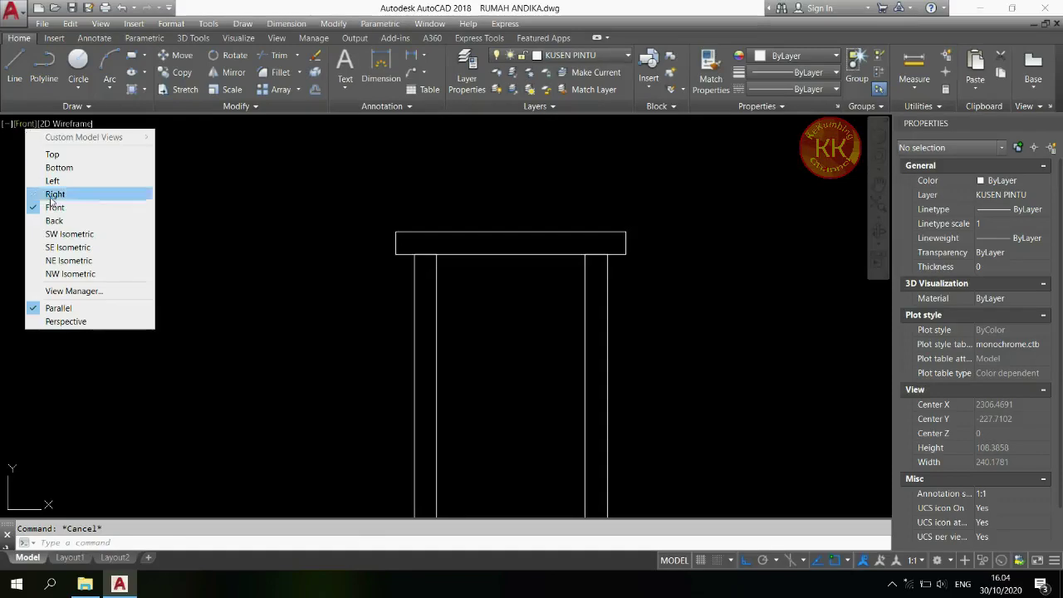
click(69, 233)
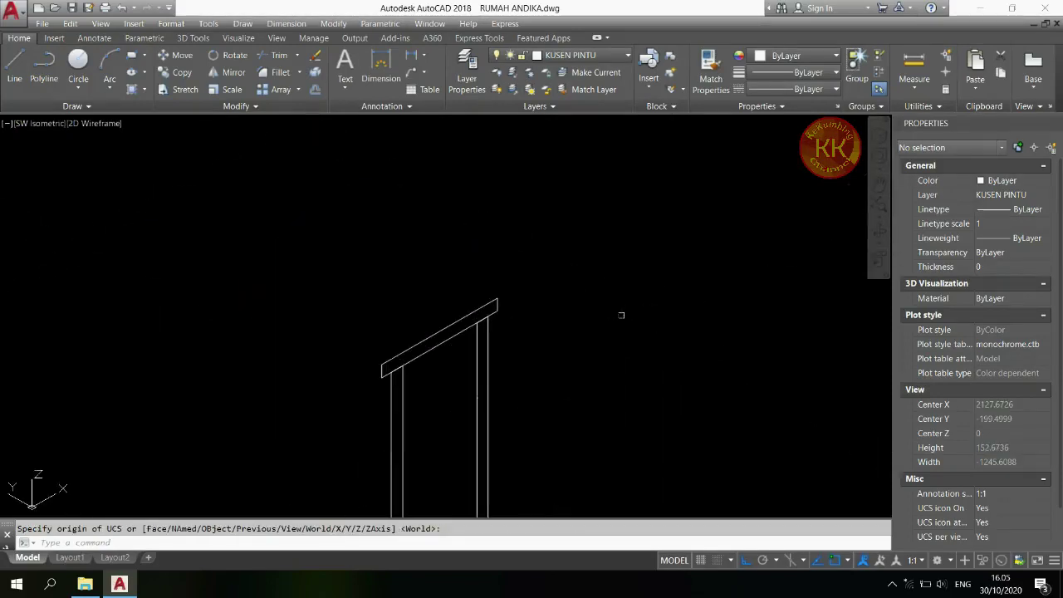
key(Return)
click(535, 276)
click(406, 330)
key(Return)
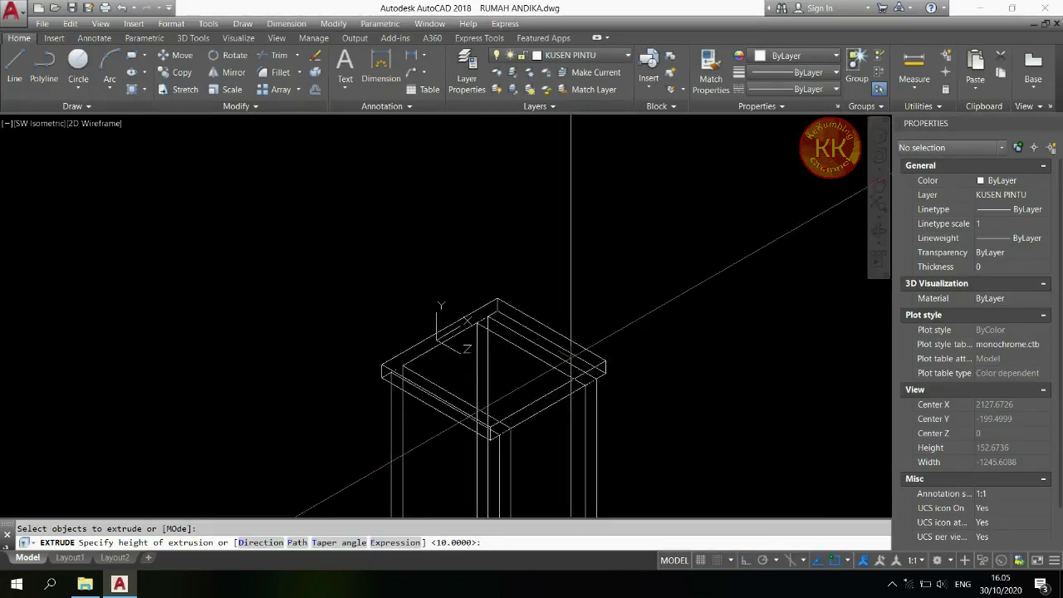
text(10)
key(Return)
- Chamfer the front vertical corner edge at the near end of the head
scroll(401, 386, up, 5)
text(CH)
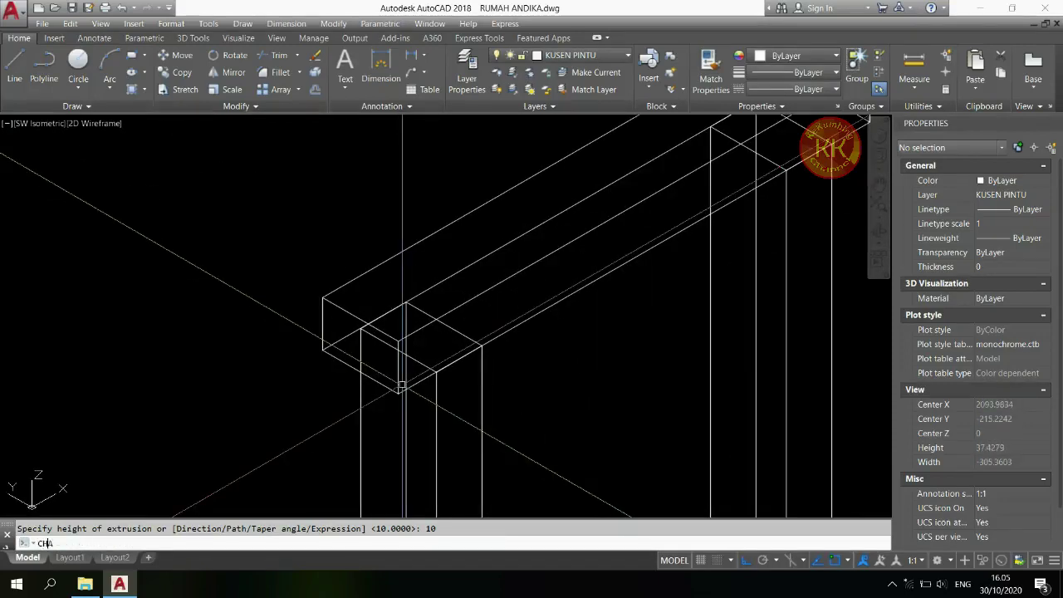
text(A)
key(Return)
click(400, 370)
key(Return)
key(Return)
key(Return)
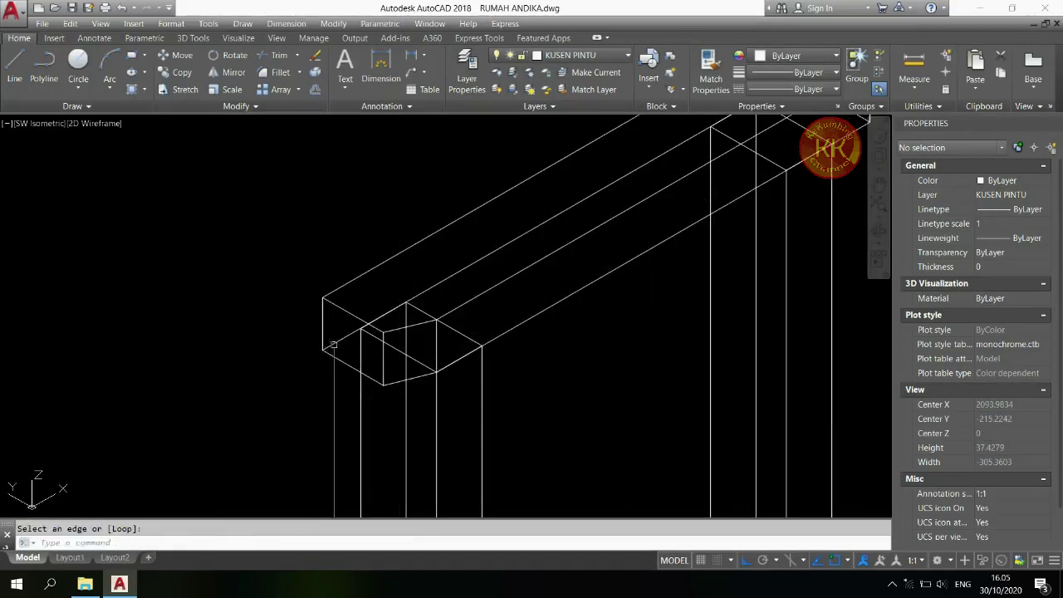
- Chamfer the remaining vertical corner edges at both ends of the head
scroll(332, 341, down, 4)
scroll(372, 291, up, 4)
key(Return)
key(Return)
click(451, 332)
key(Return)
key(Return)
key(Return)
key(Return)
key(Return)
click(455, 357)
key(Return)
key(Return)
key(Return)
key(Escape)
- Mirror the head in 3D about a horizontal plane through the posts' midpoint to form the sill, keeping the original
scroll(472, 319, down, 10)
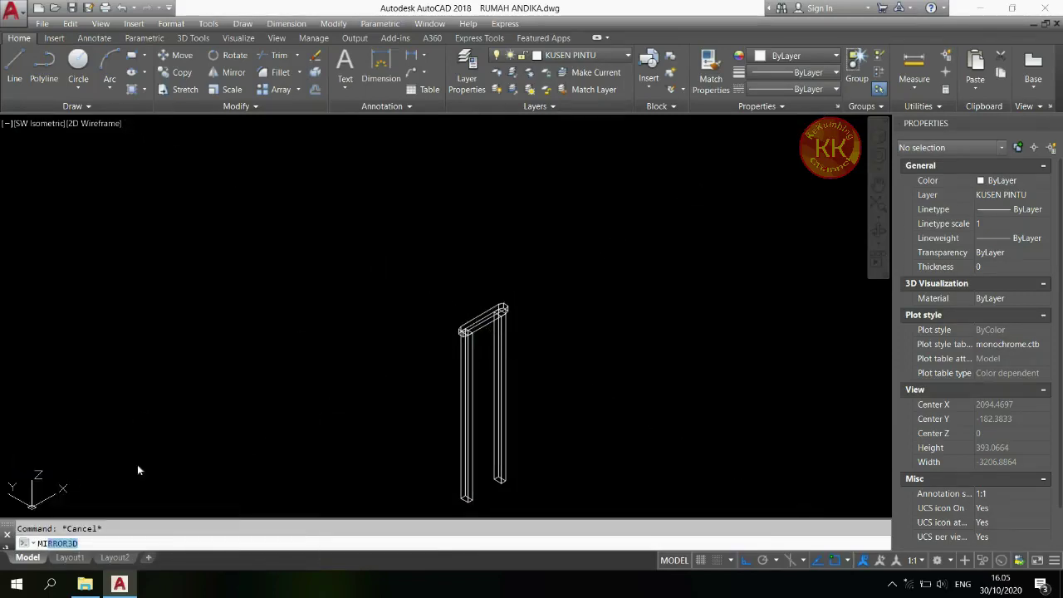
text(MI)
key(Return)
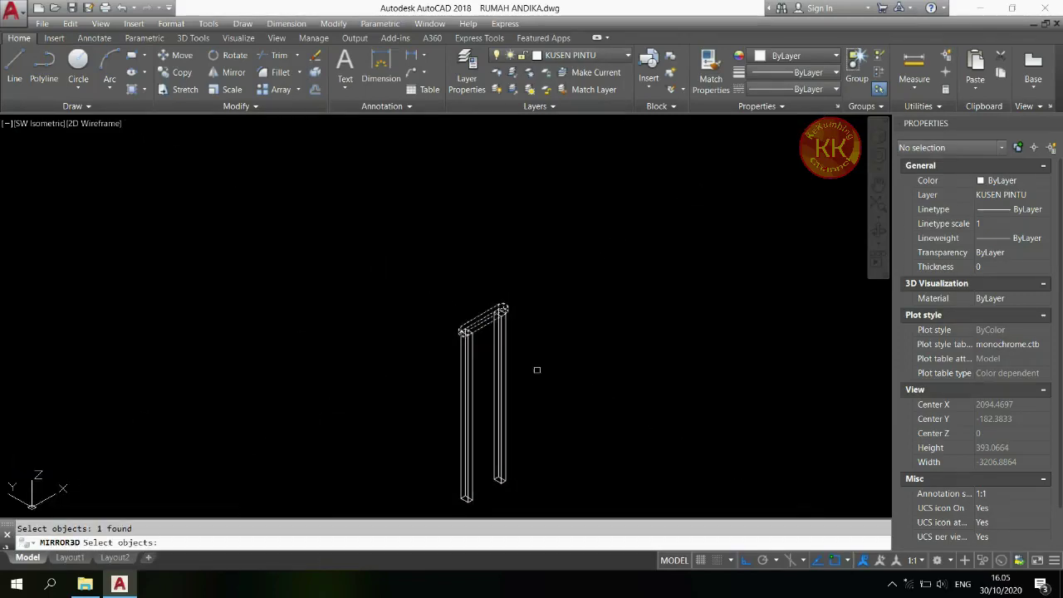
key(Return)
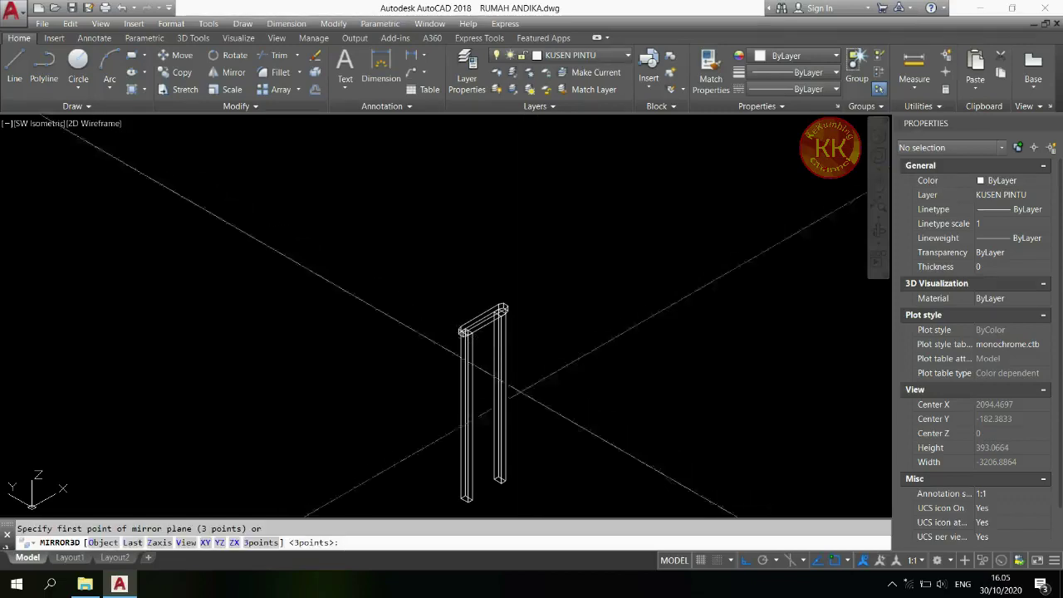
scroll(508, 400, up, 4)
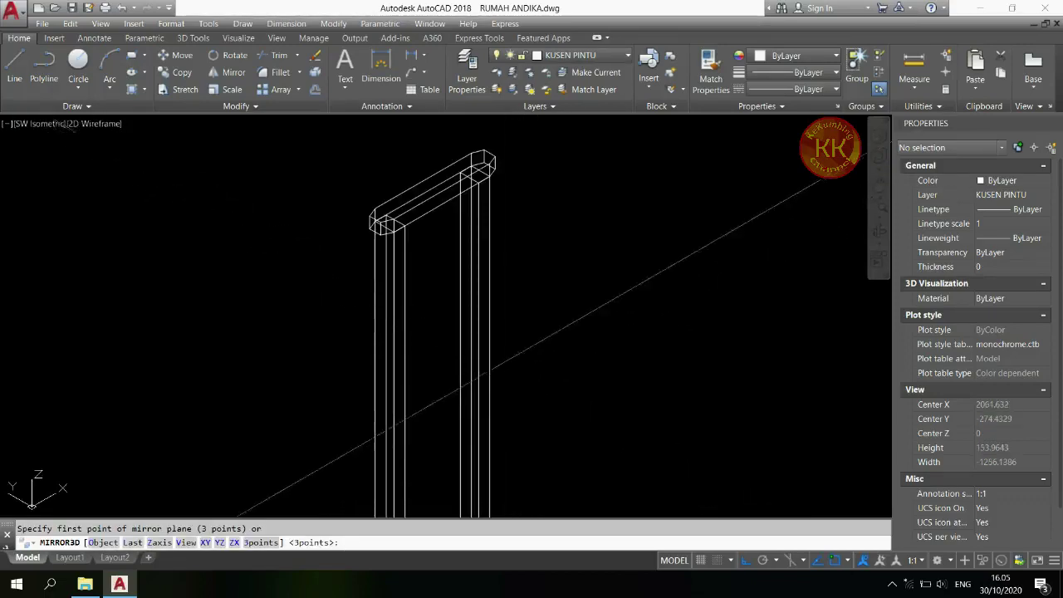
click(490, 394)
scroll(499, 394, down, 6)
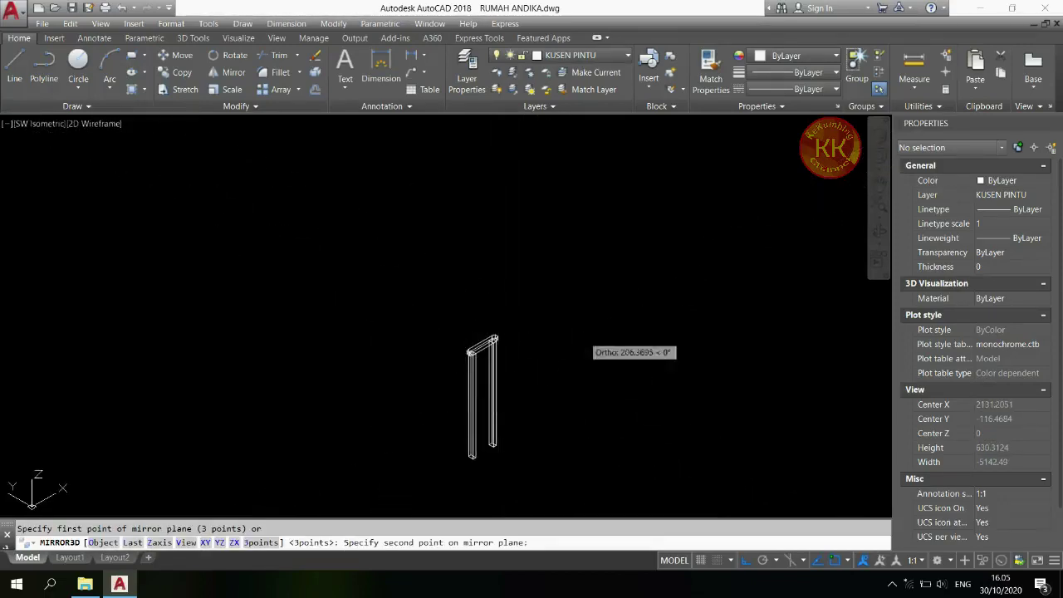
click(598, 334)
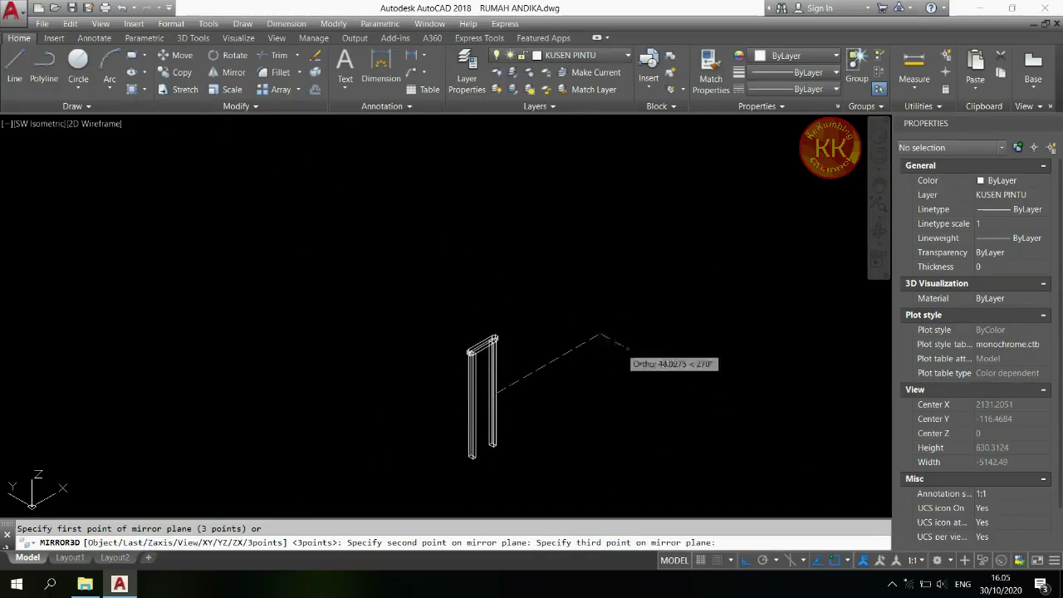
click(694, 393)
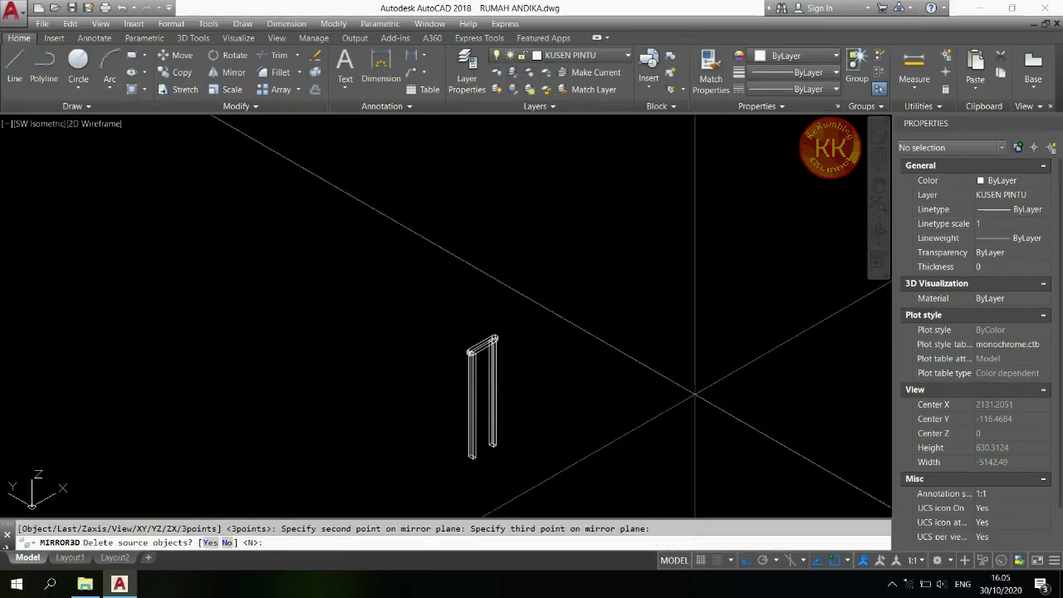
key(Return)
scroll(462, 477, up, 3)
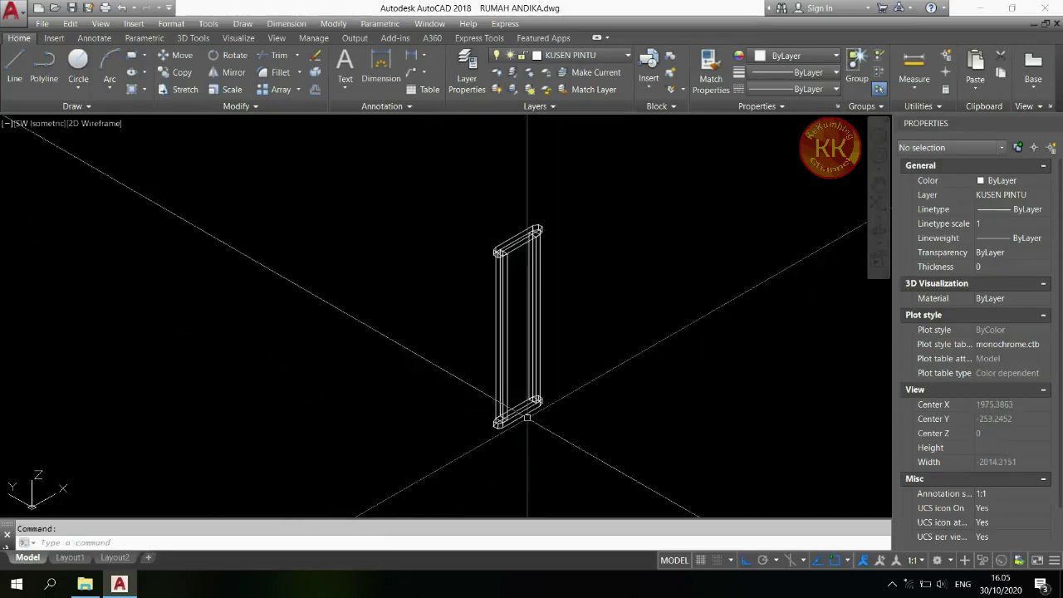
- Group the head, sill and two posts of the narrow frame
click(664, 194)
click(448, 440)
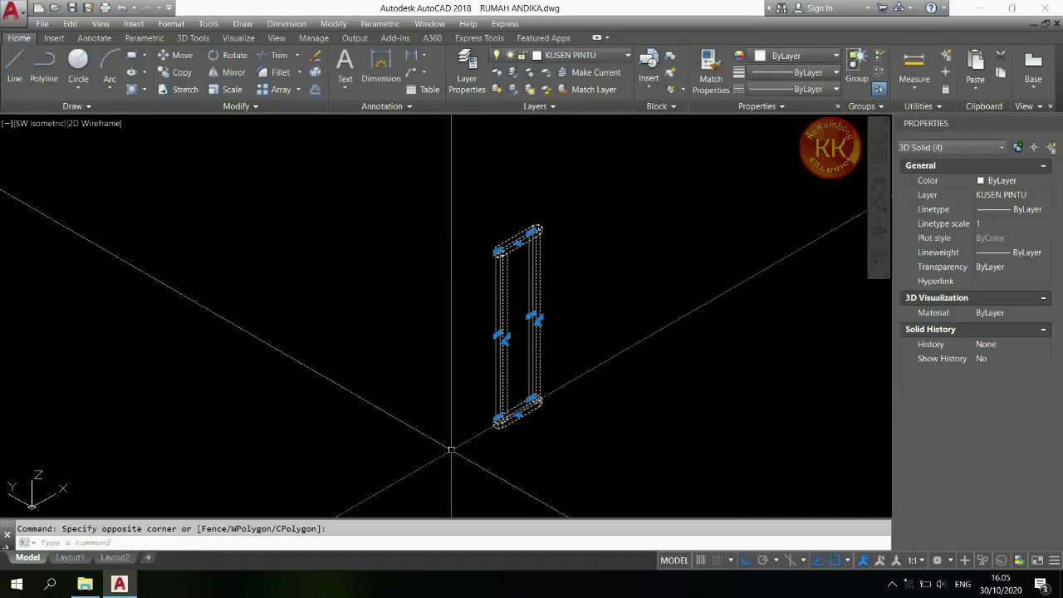
right_click(524, 332)
mouse_move(621, 208)
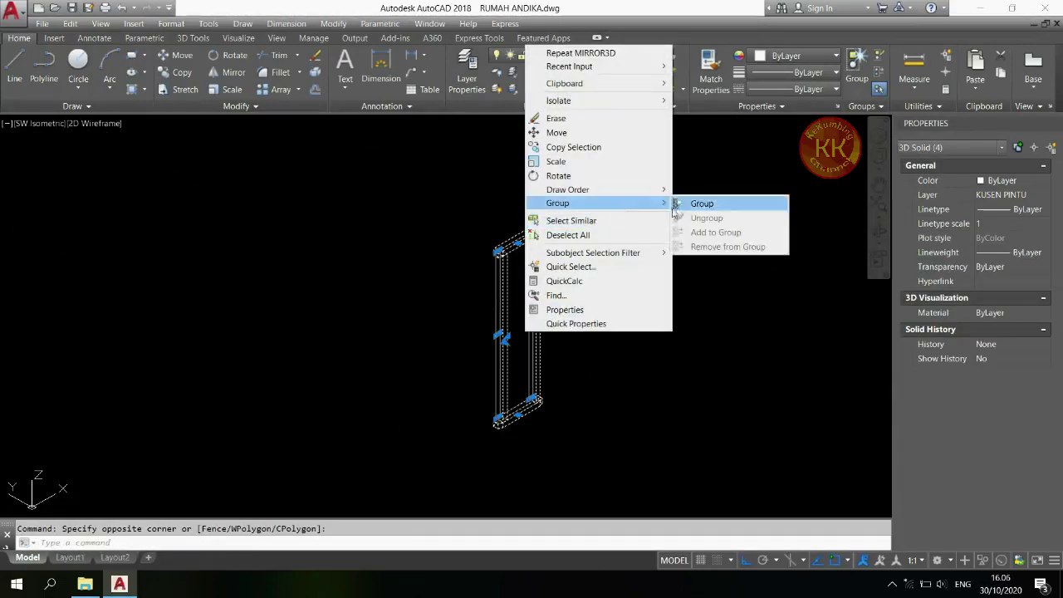
click(674, 209)
- Move the grouped narrow frame by its head midpoint into the first of the three narrow openings in the front wall
text(m)
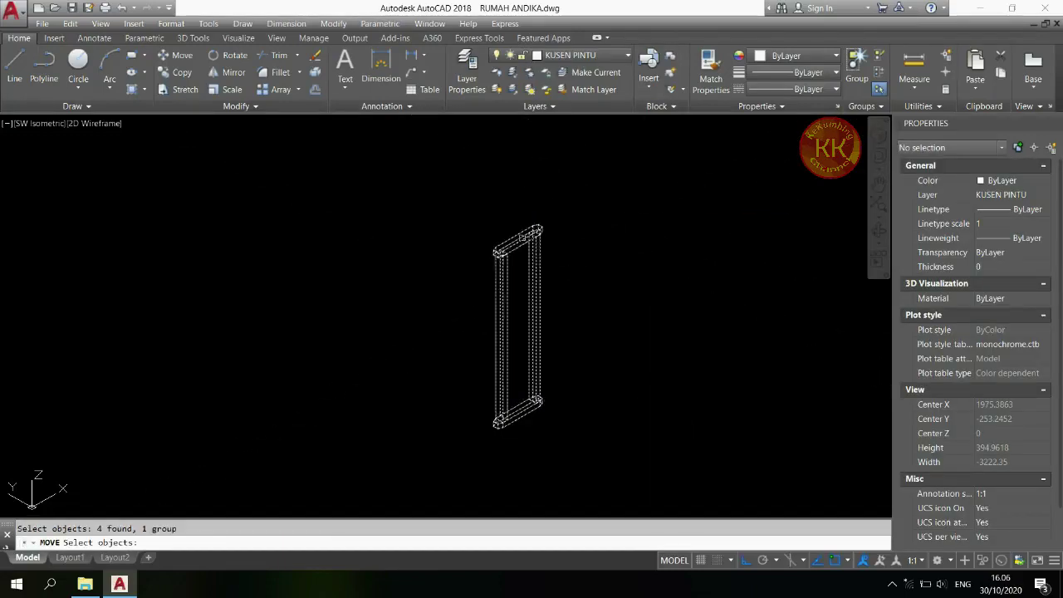
scroll(515, 236, up, 5)
key(Return)
click(498, 295)
scroll(439, 235, down, 5)
scroll(328, 333, up, 2)
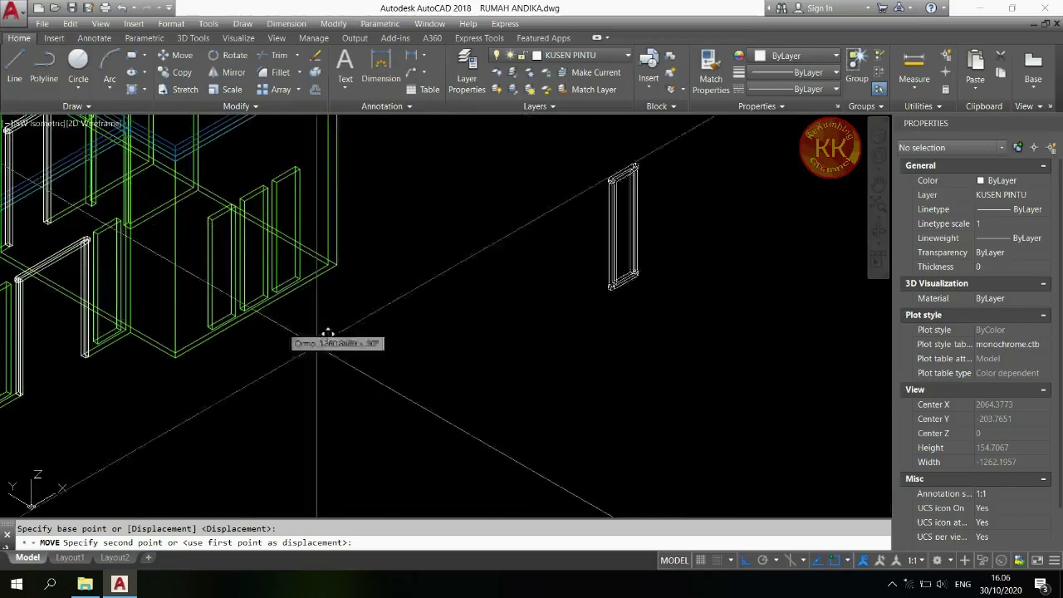
scroll(249, 249, up, 5)
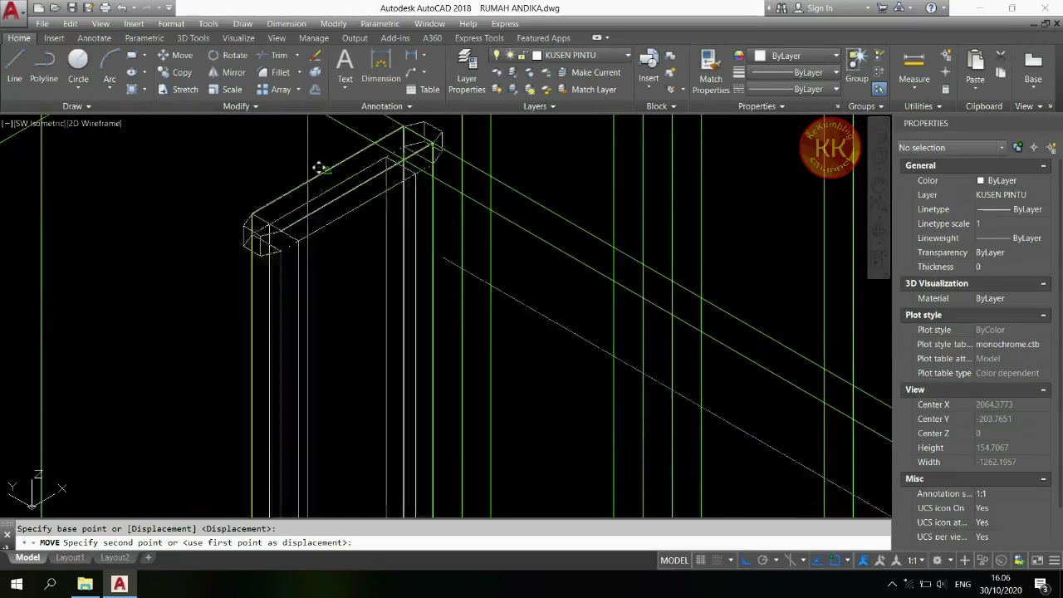
click(325, 161)
scroll(416, 301, down, 2)
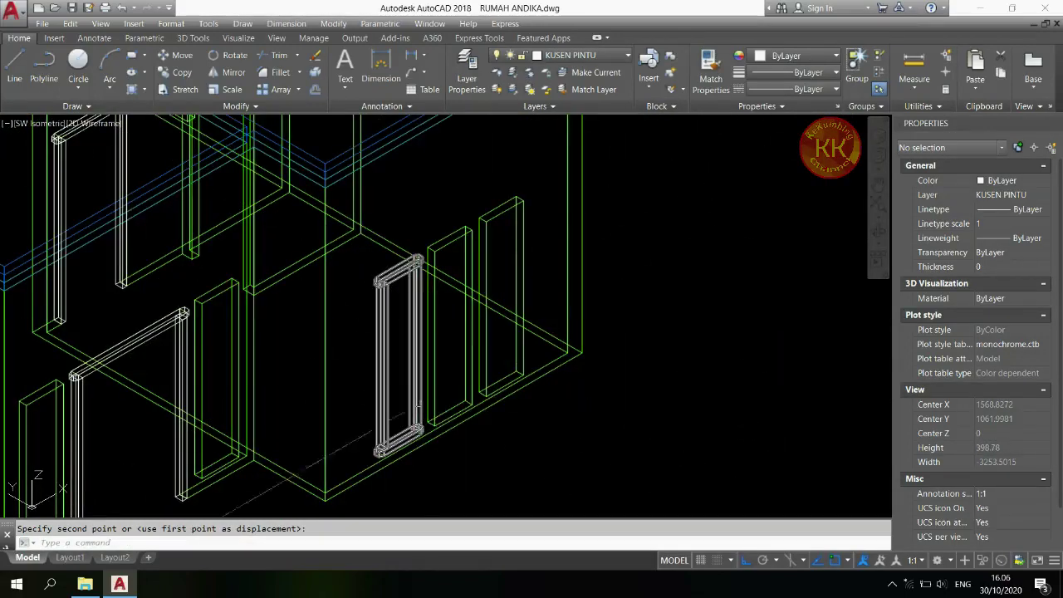
- Copy the narrow frame into the other two openings in the same front wall
scroll(412, 286, up, 4)
key(Escape)
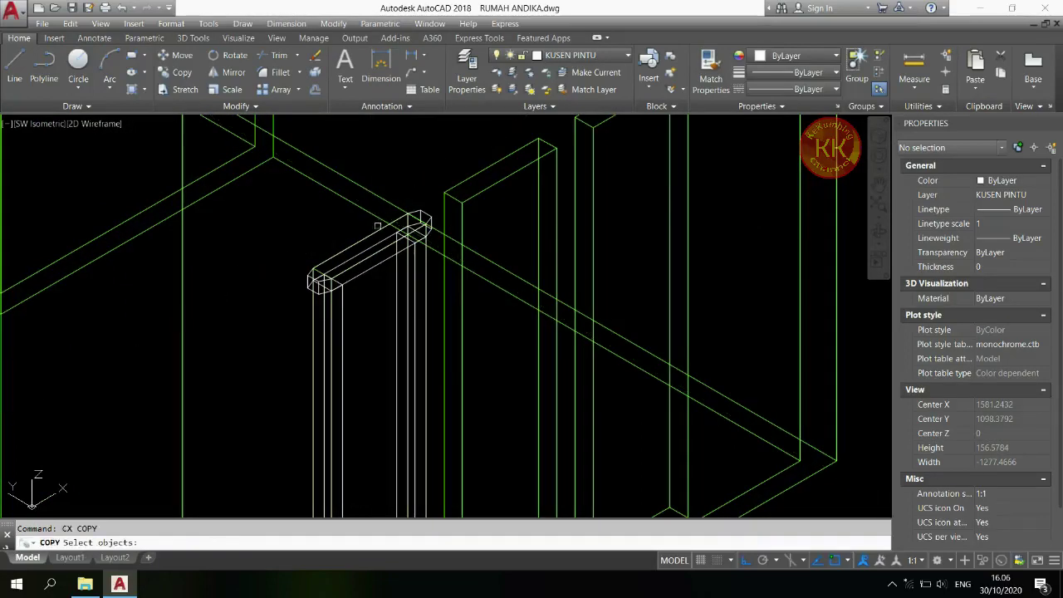
click(378, 226)
key(Return)
click(376, 226)
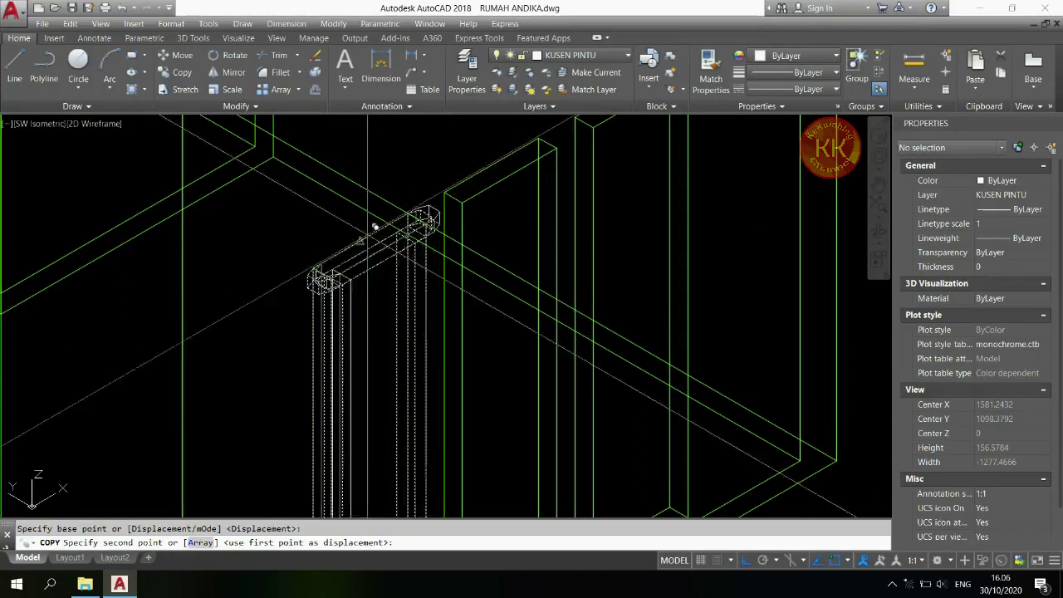
scroll(375, 227, down, 2)
scroll(435, 225, up, 2)
click(434, 257)
click(554, 187)
- Copy the same frame into the narrow openings on both sides of the wide door frame and further along the house
scroll(435, 354, down, 2)
scroll(435, 354, up, 2)
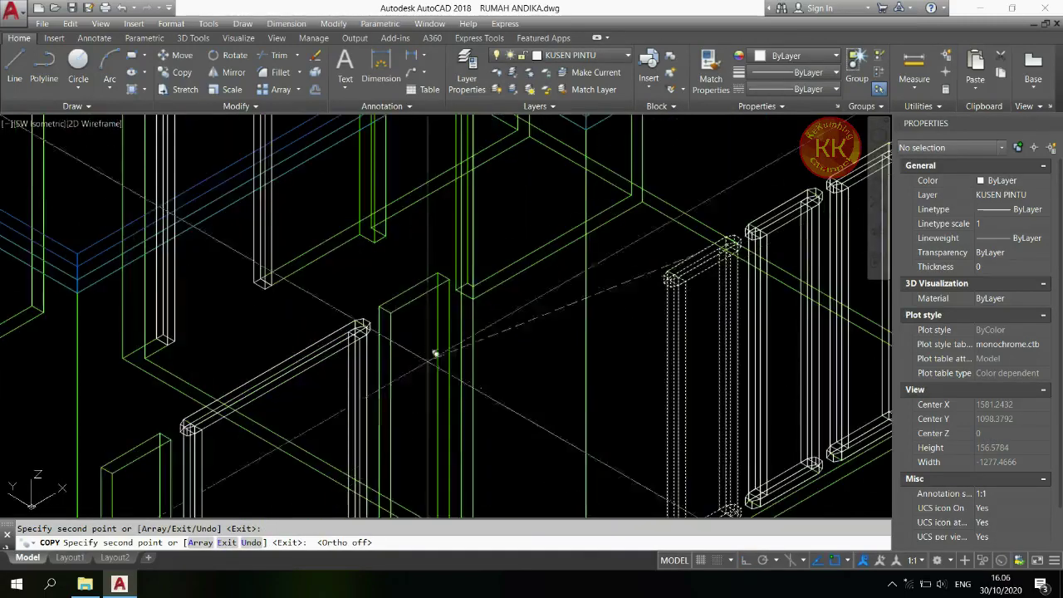
scroll(419, 282, down, 2)
scroll(241, 332, up, 4)
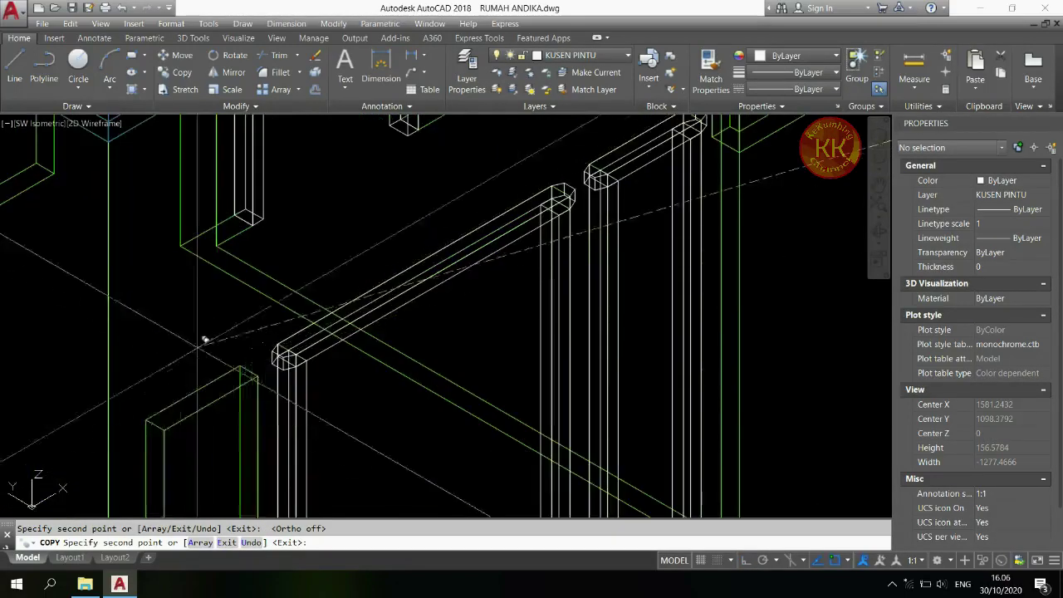
scroll(209, 379, down, 3)
scroll(379, 230, up, 4)
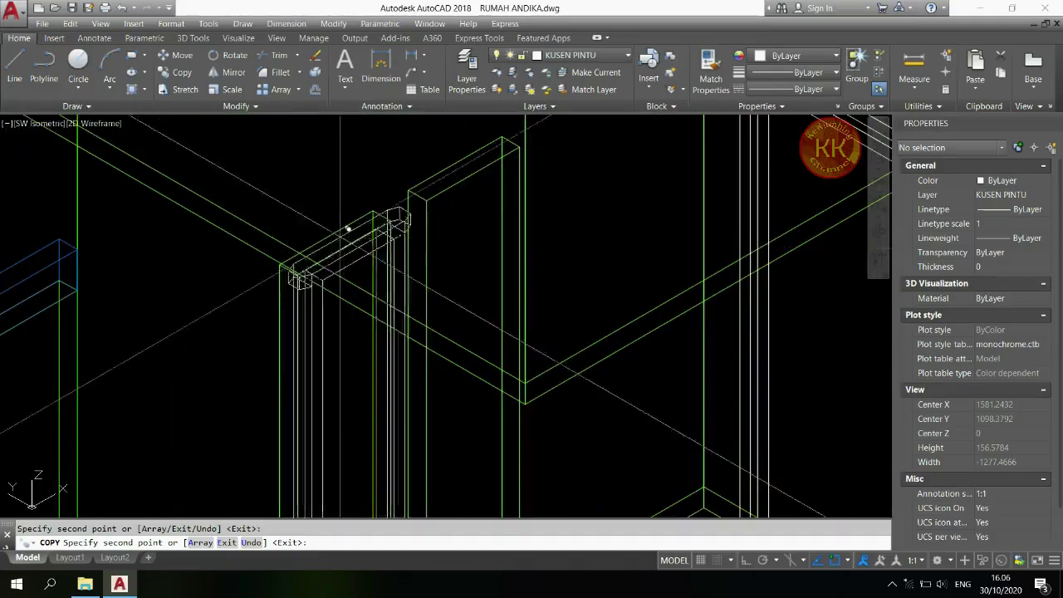
- Place copies of the door and window frames in the remaining wall openings around the house and end the Copy command
scroll(419, 199, down, 3)
scroll(407, 180, up, 5)
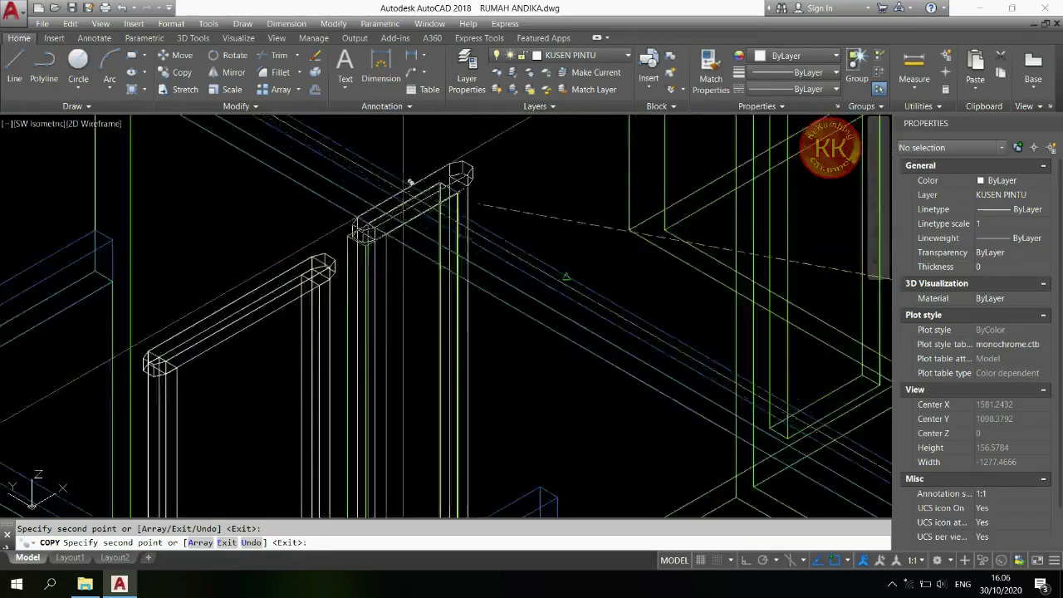
scroll(380, 236, down, 3)
scroll(367, 252, up, 3)
scroll(367, 252, up, 2)
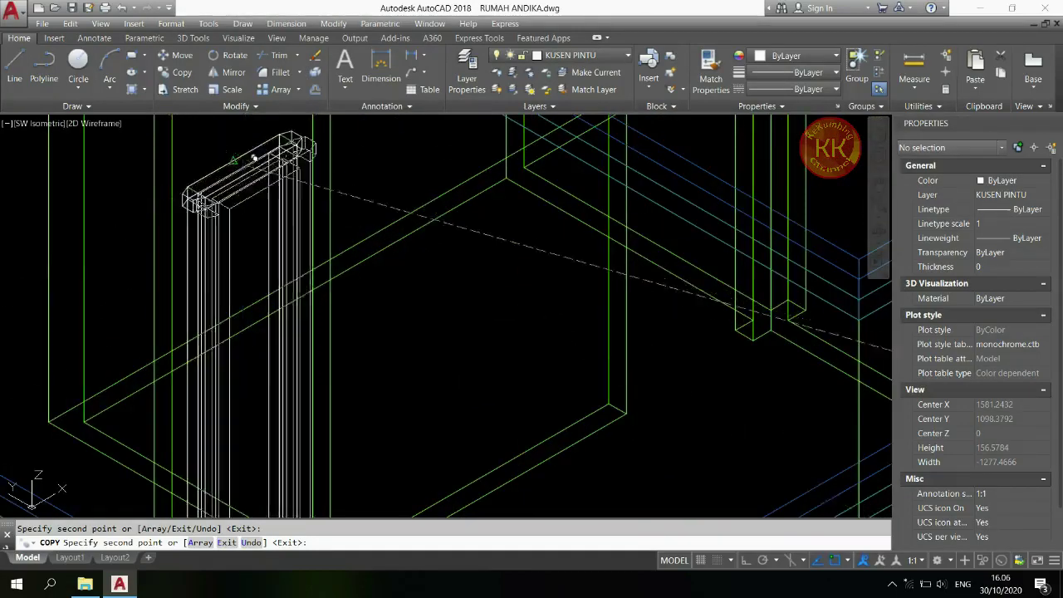
scroll(498, 298, down, 4)
scroll(652, 274, up, 1)
scroll(648, 270, up, 5)
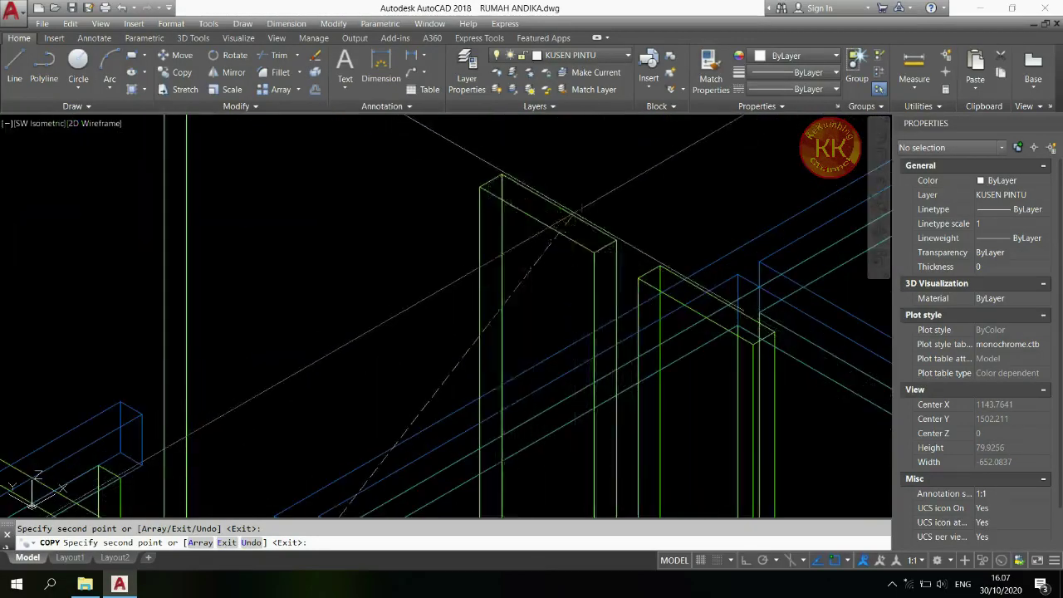
scroll(631, 249, down, 3)
scroll(581, 266, down, 2)
scroll(453, 219, up, 1)
scroll(453, 219, up, 3)
scroll(532, 214, down, 5)
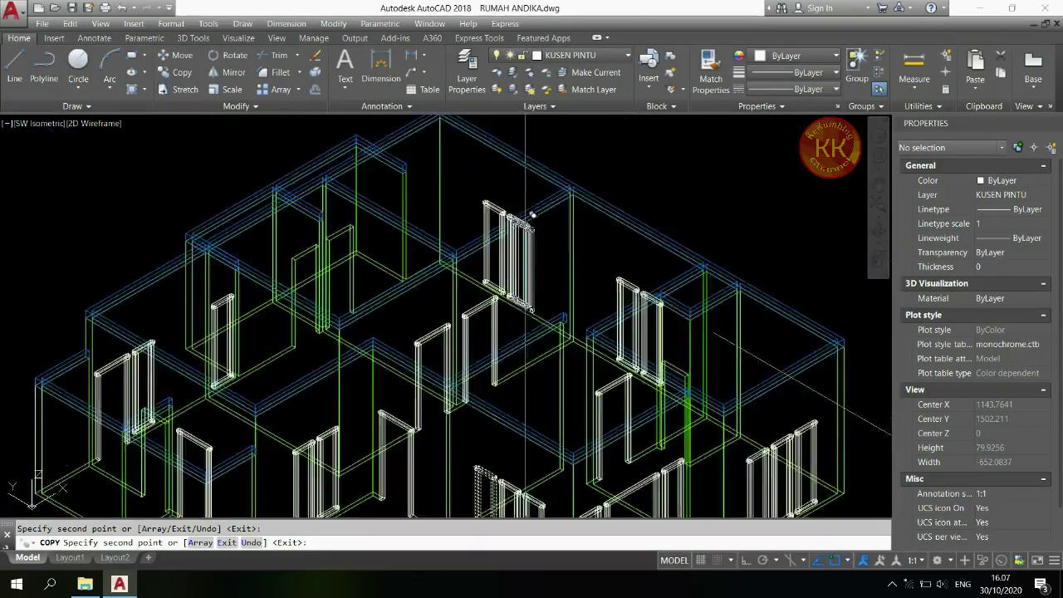
scroll(532, 214, down, 4)
key(Escape)
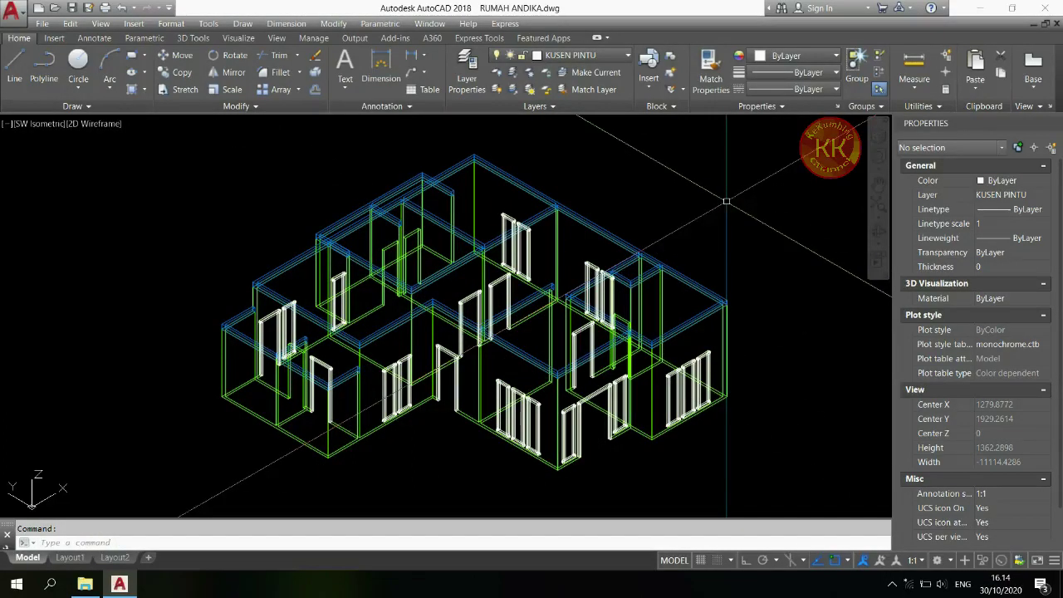
- Create a new layer named DAUN PINTU and make it the current layer
click(605, 56)
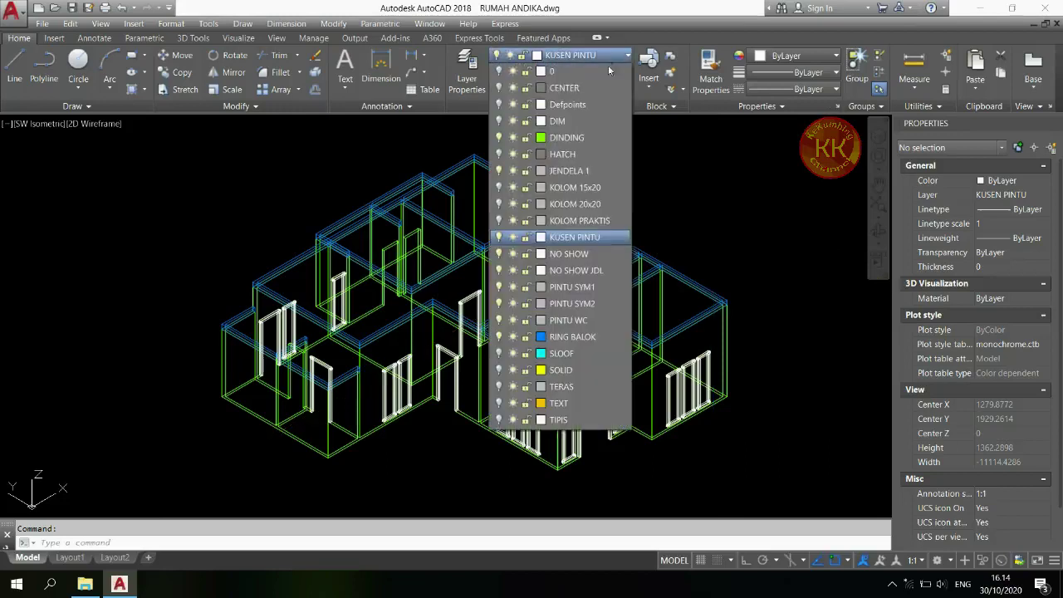
click(728, 176)
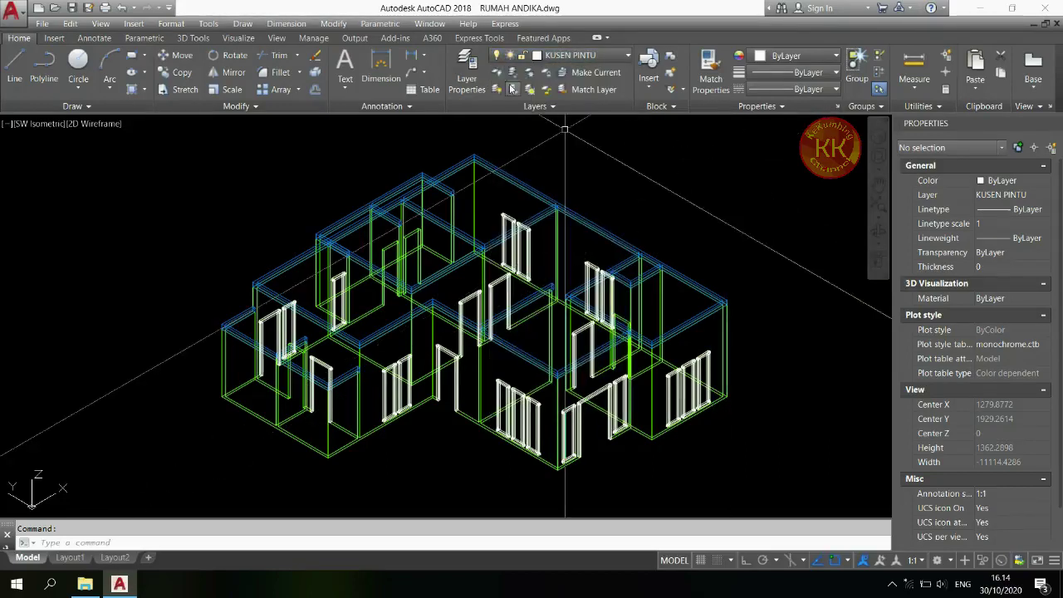
click(466, 71)
click(276, 135)
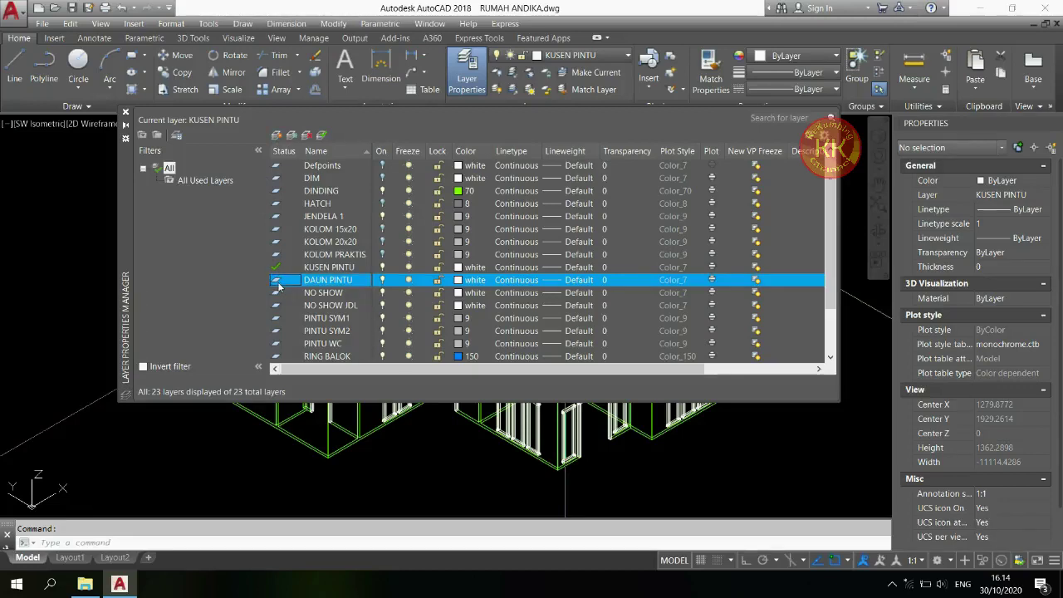
click(125, 113)
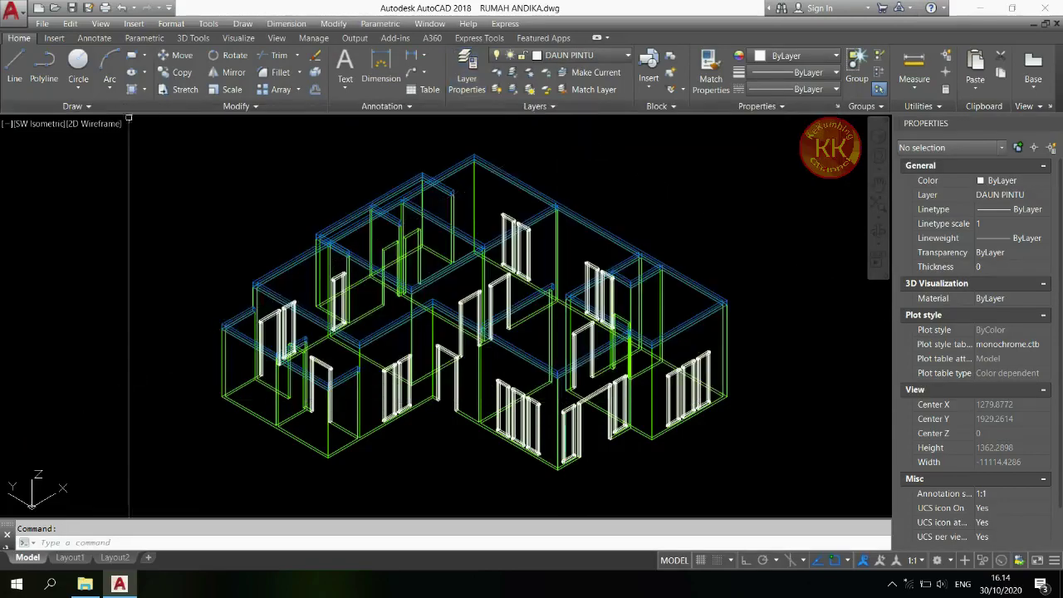
- In the Front view, draw a 10 by 220 rectangle beside the house as the door leaf's upright
click(44, 124)
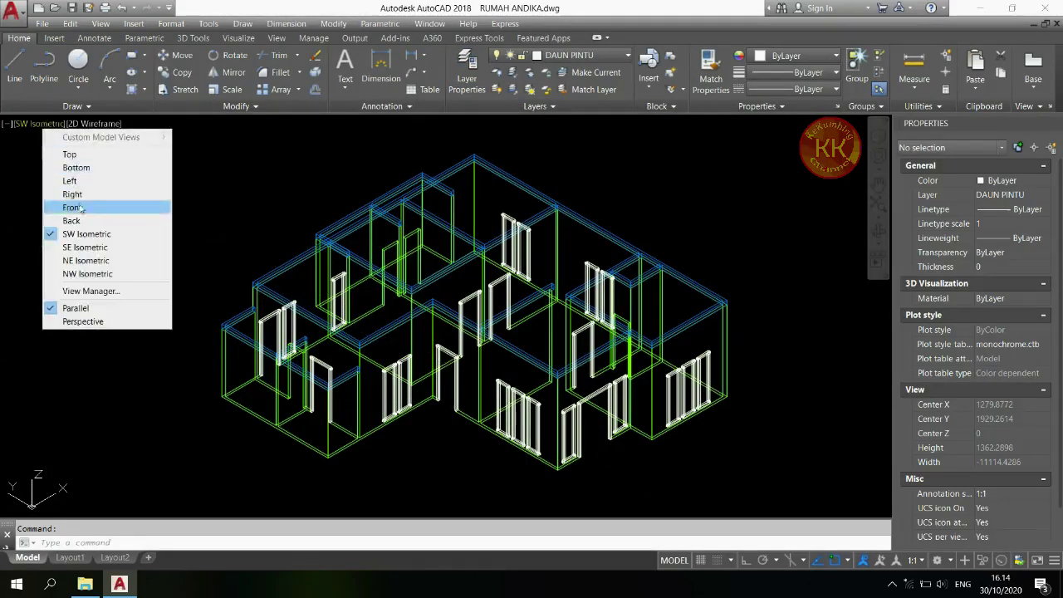
click(80, 208)
scroll(492, 331, up, 4)
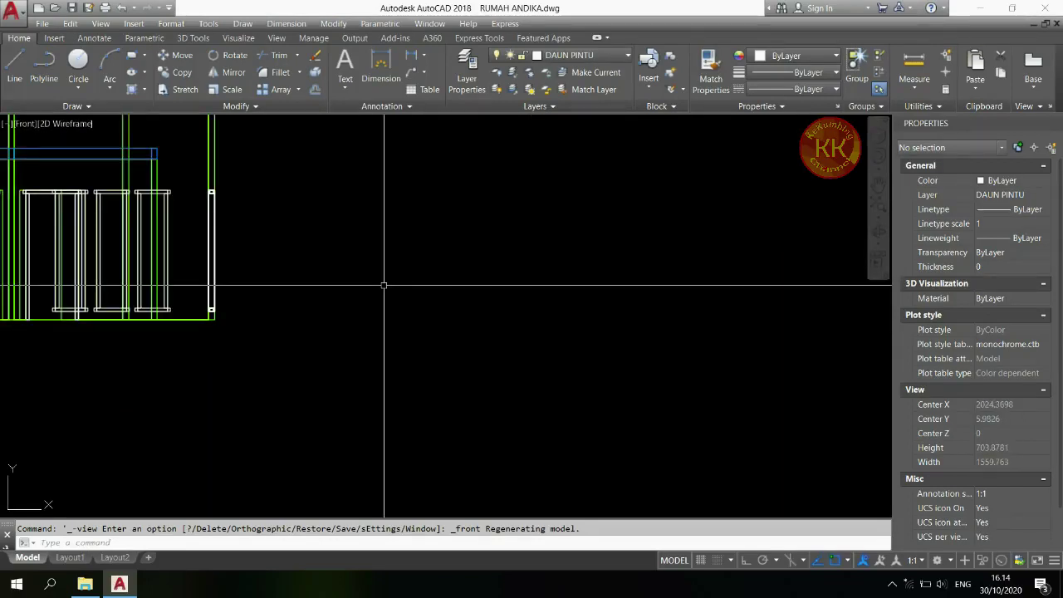
text(c)
key(Return)
click(412, 354)
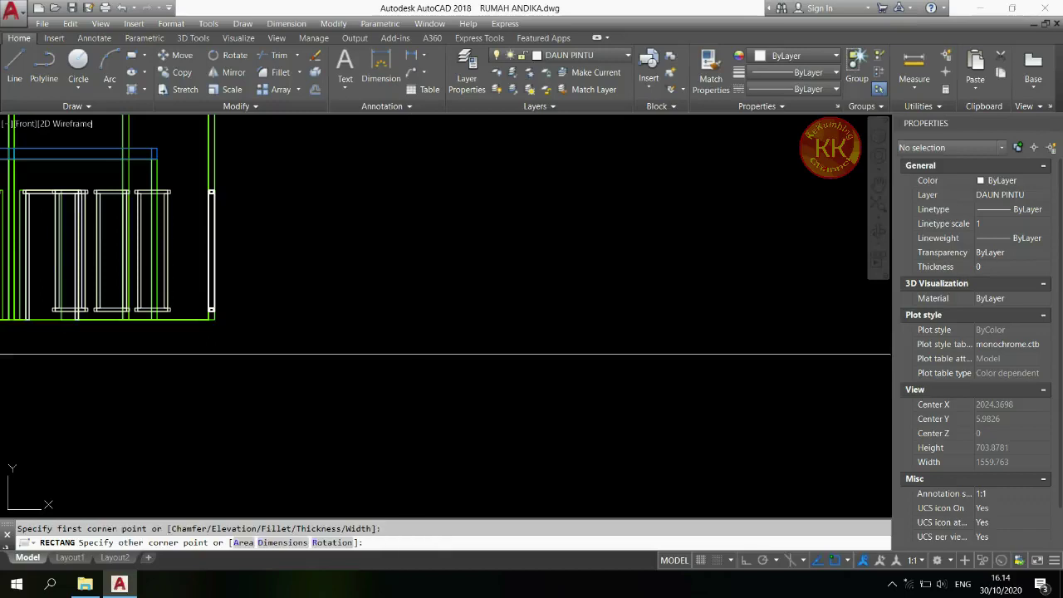
text(@10,22)
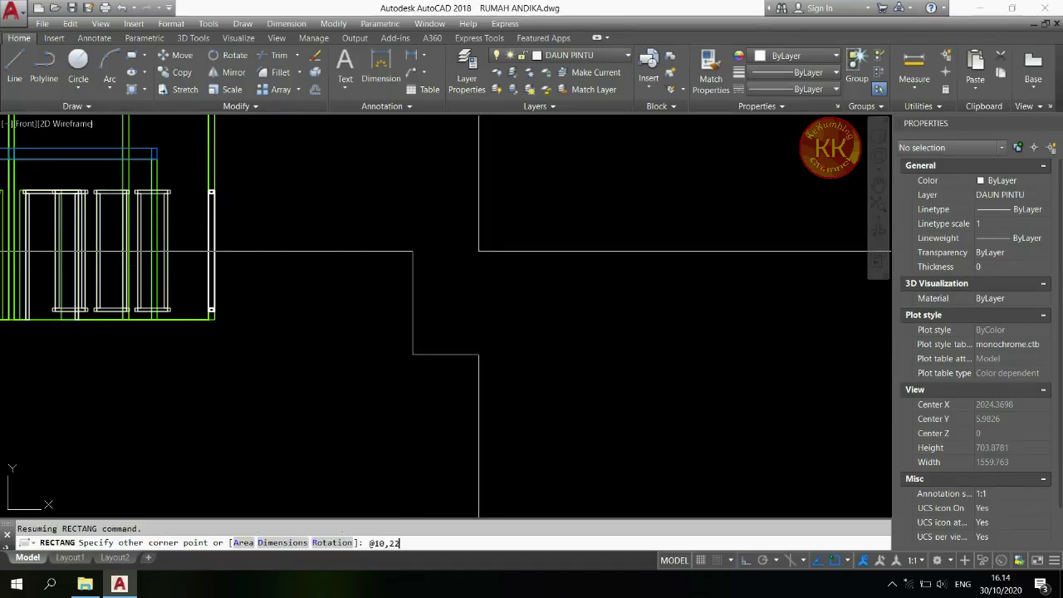
key(Return)
- Draw a 60 by 10 rectangle from the lower right corner of the upright as the bottom rail
scroll(426, 355, up, 6)
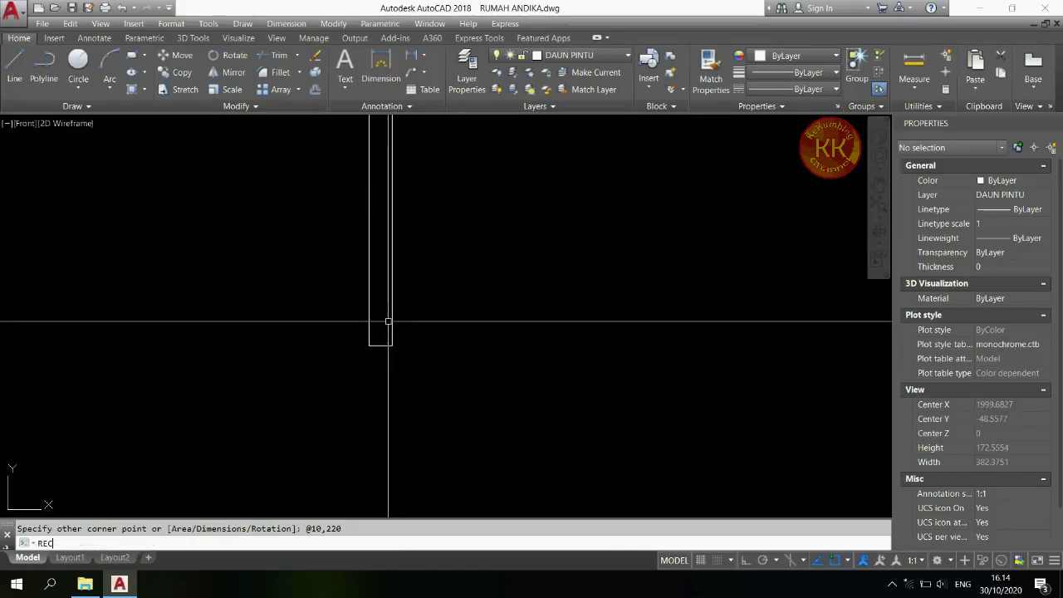
text(REC)
key(Return)
scroll(384, 344, up, 4)
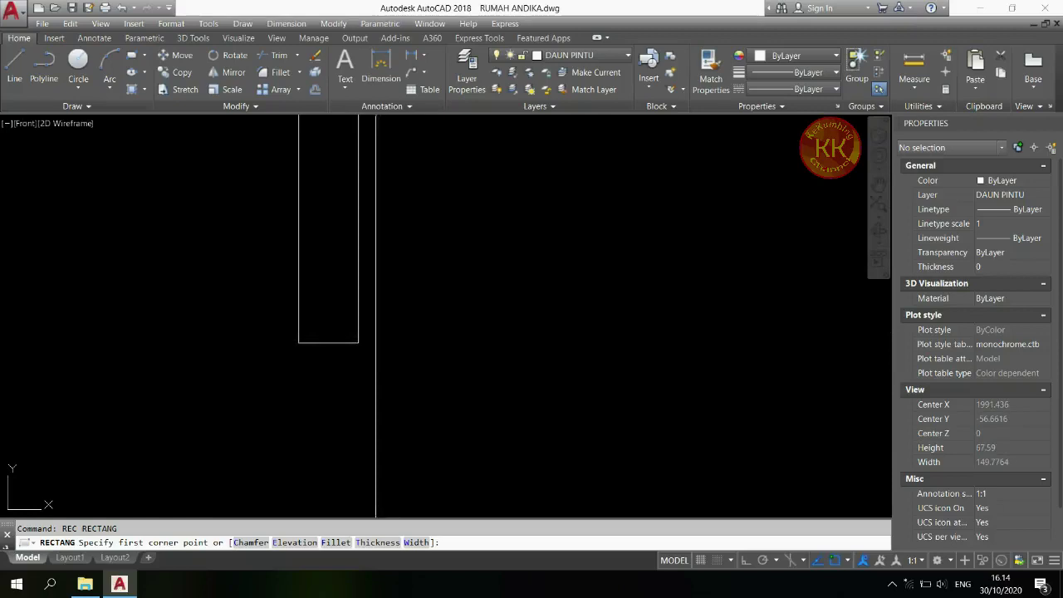
click(358, 327)
scroll(397, 332, up, 3)
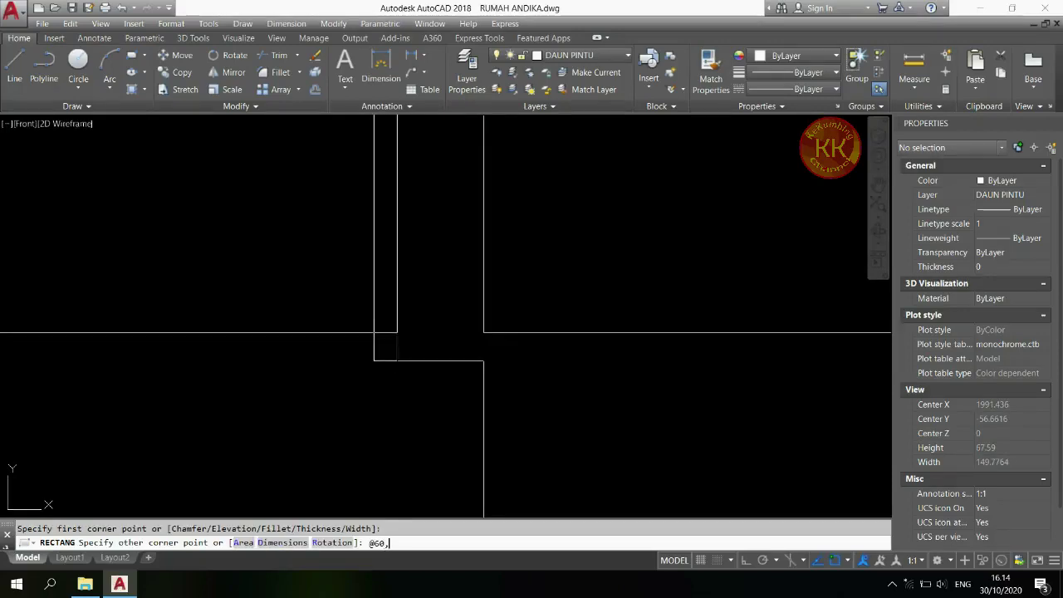
text(@60,10)
key(Return)
- Draw a 60 by 20 rectangle directly on top of the bottom rail, starting at its upper left corner
scroll(484, 328, up, 2)
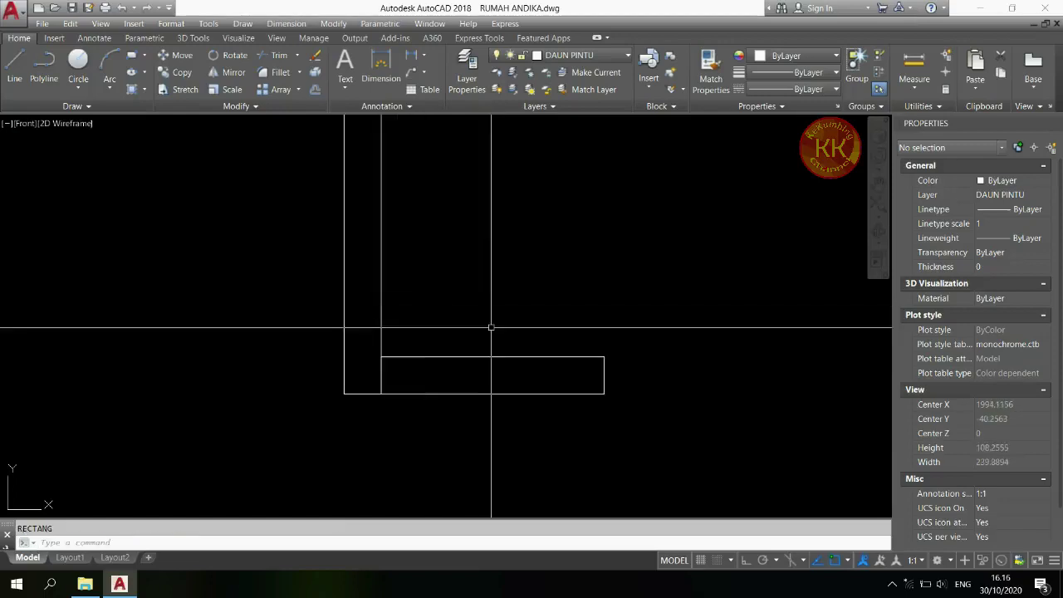
text(REC)
key(Return)
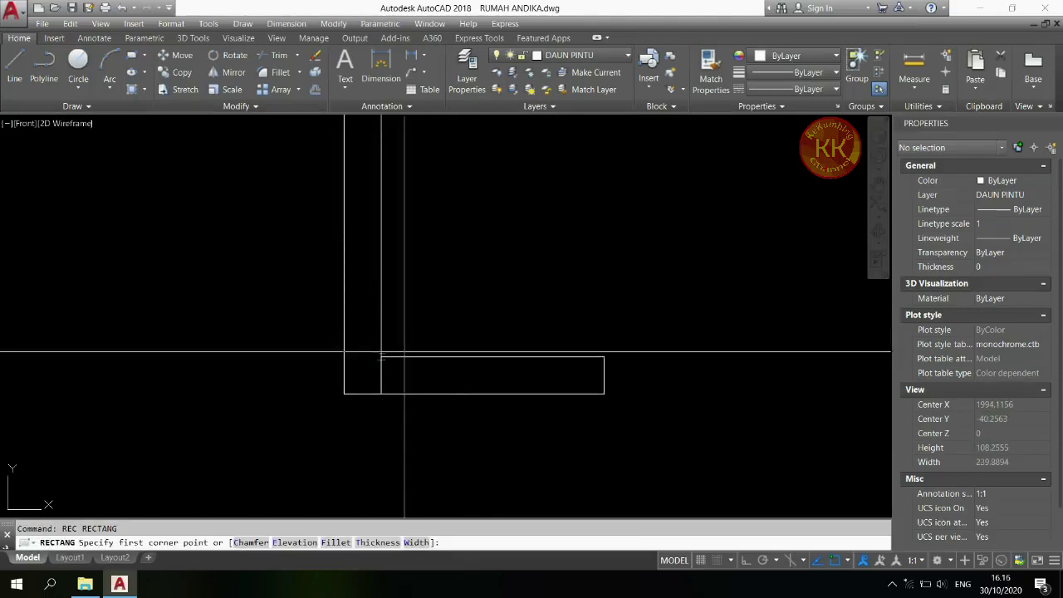
scroll(404, 322, up, 2)
click(366, 376)
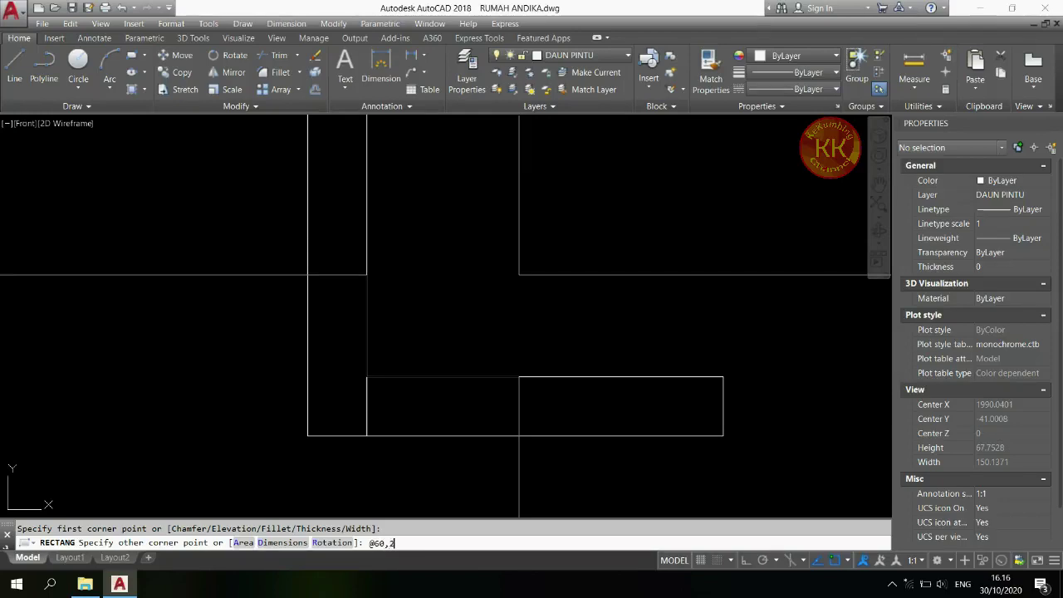
key(Return)
key(Escape)
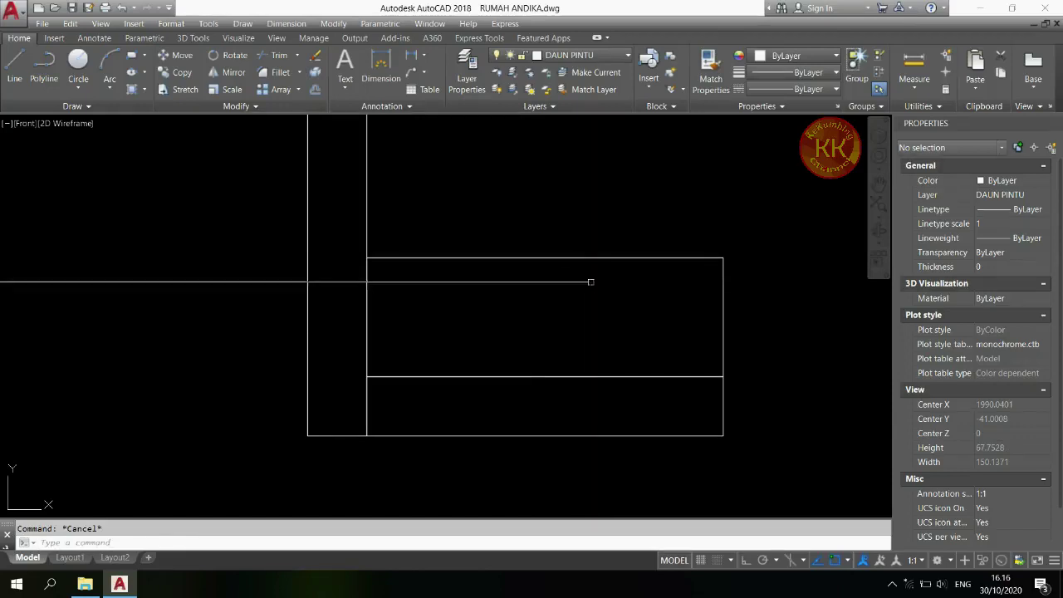
- Offset the 60 by 20 panel rectangle inward by 4
text(o)
key(Return)
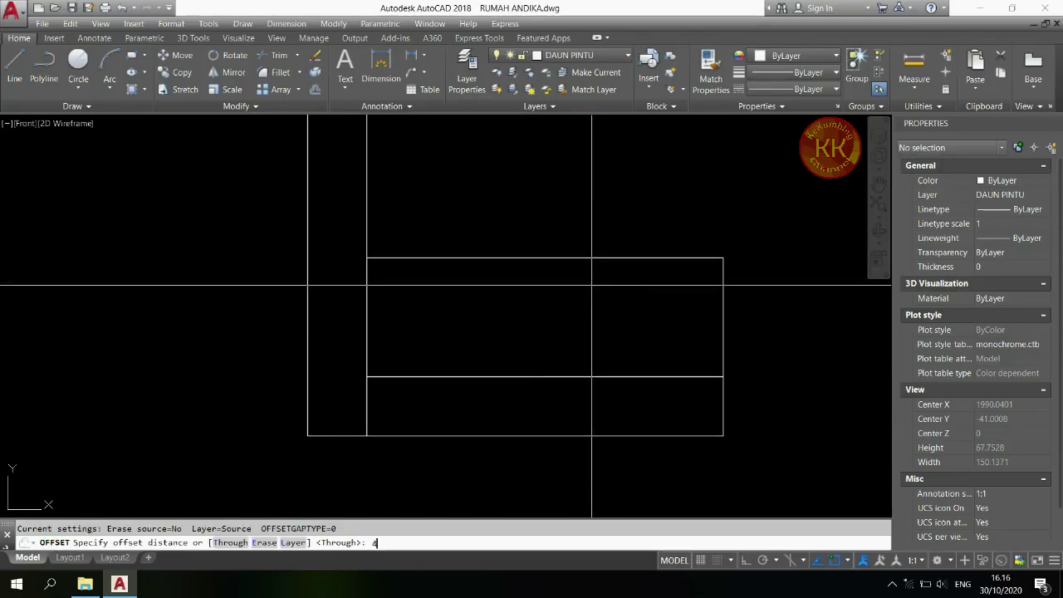
text(4)
key(Return)
click(606, 258)
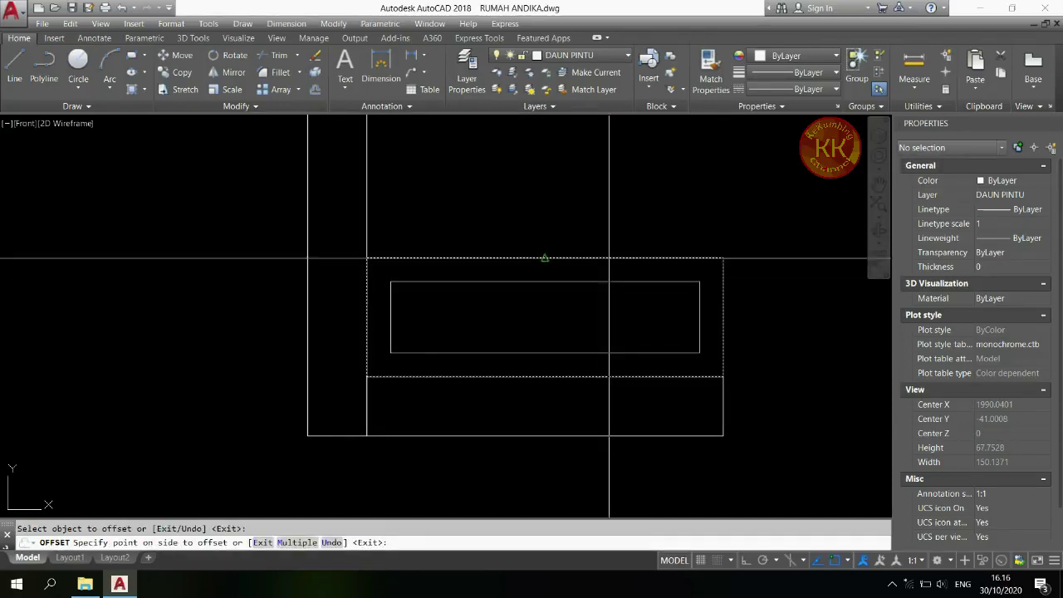
click(601, 301)
- Mirror the upright about the vertical centreline of the bottom rail with Ortho on, keeping the source object
scroll(600, 334, down, 2)
text(MIRROR Select objects:)
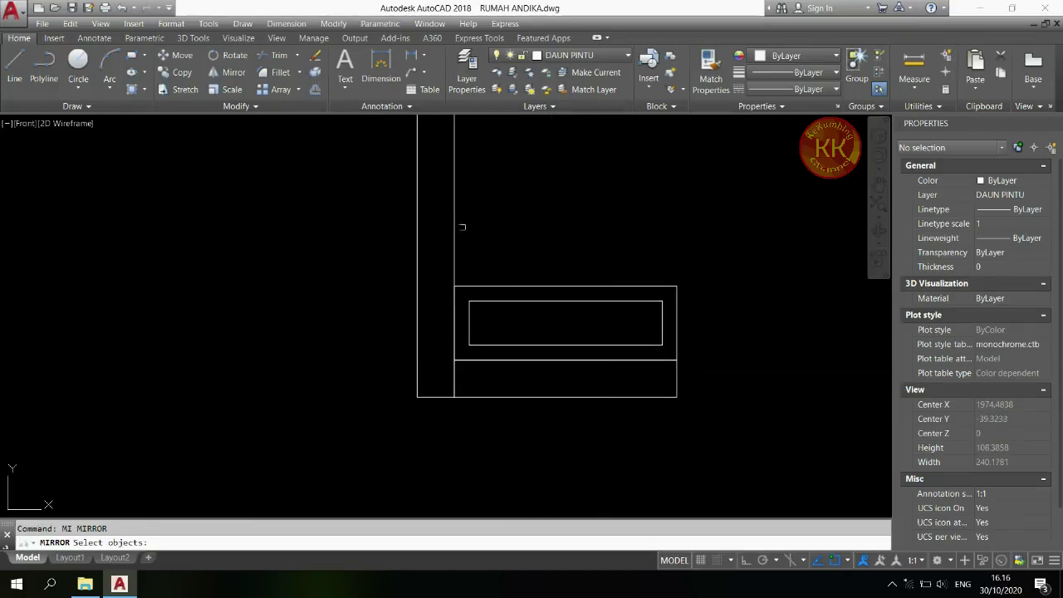
scroll(518, 252, down, 2)
click(537, 309)
click(744, 560)
click(549, 391)
scroll(549, 390, down, 1)
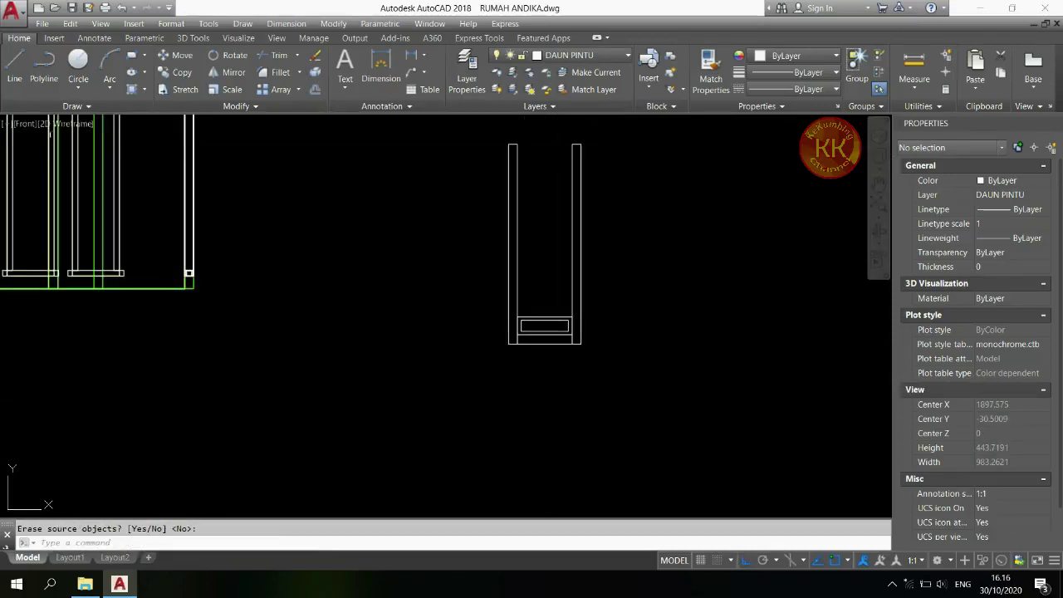
- Switch to the SW Isometric view and frame the lower part of the door leaf
click(25, 128)
click(68, 234)
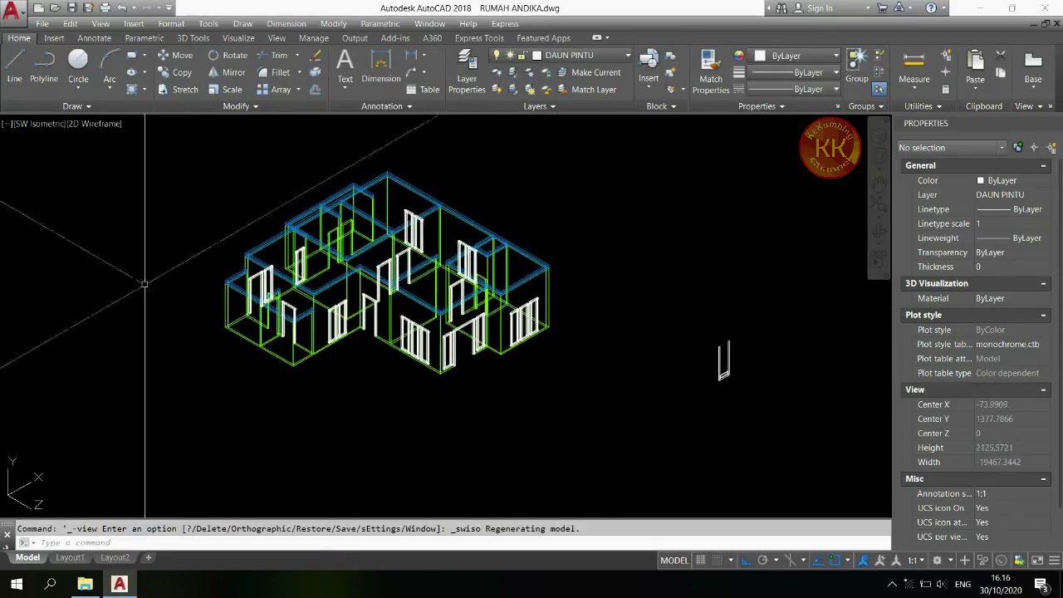
scroll(702, 342, up, 10)
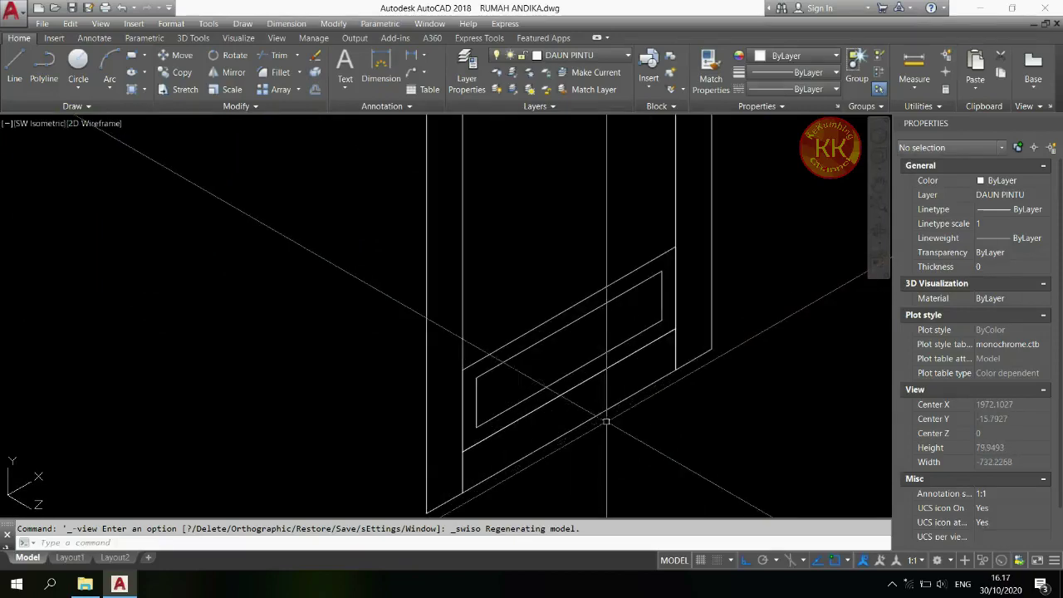
click(457, 280)
click(428, 344)
key(Escape)
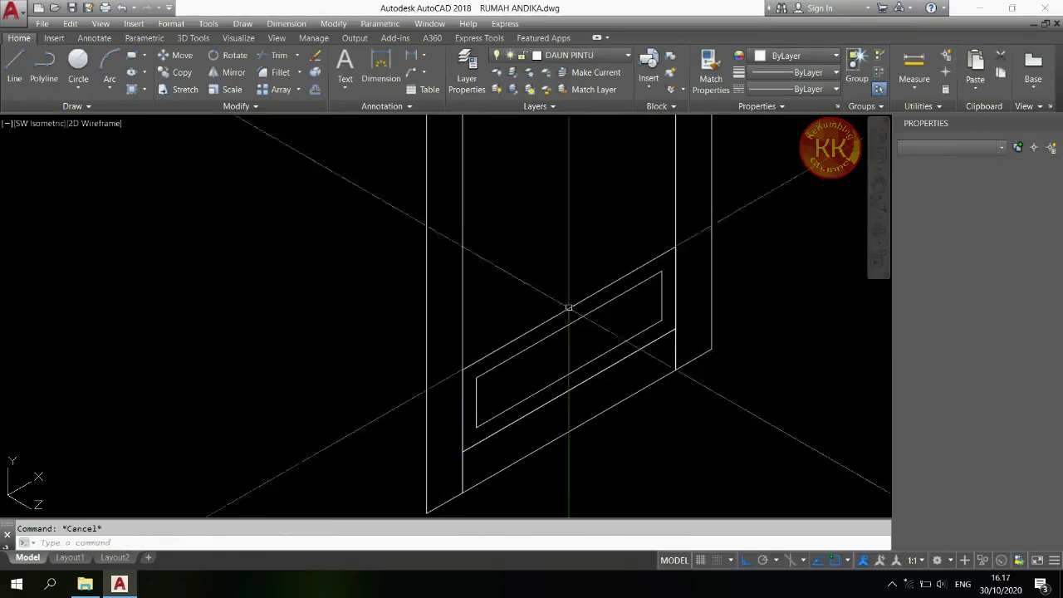
- Extrude the outer and inner panel rectangles to a height of 3
text(EXT)
key(Return)
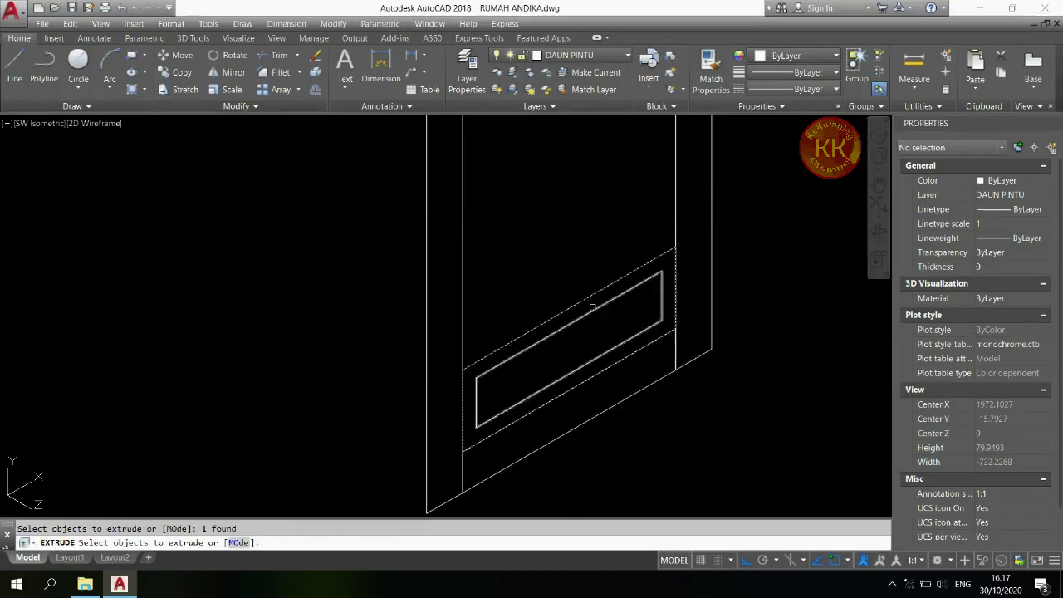
key(Return)
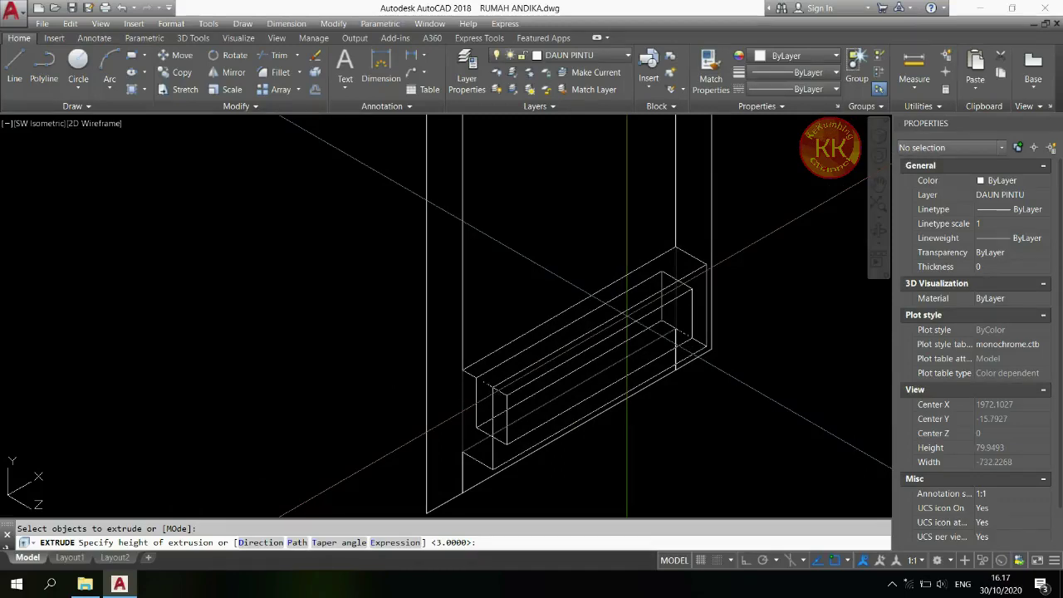
text(3)
key(Return)
key(Escape)
- Chamfer the left-end vertical edge on the extruded face of the outer panel solid with distances 1 and 10
scroll(545, 293, up, 3)
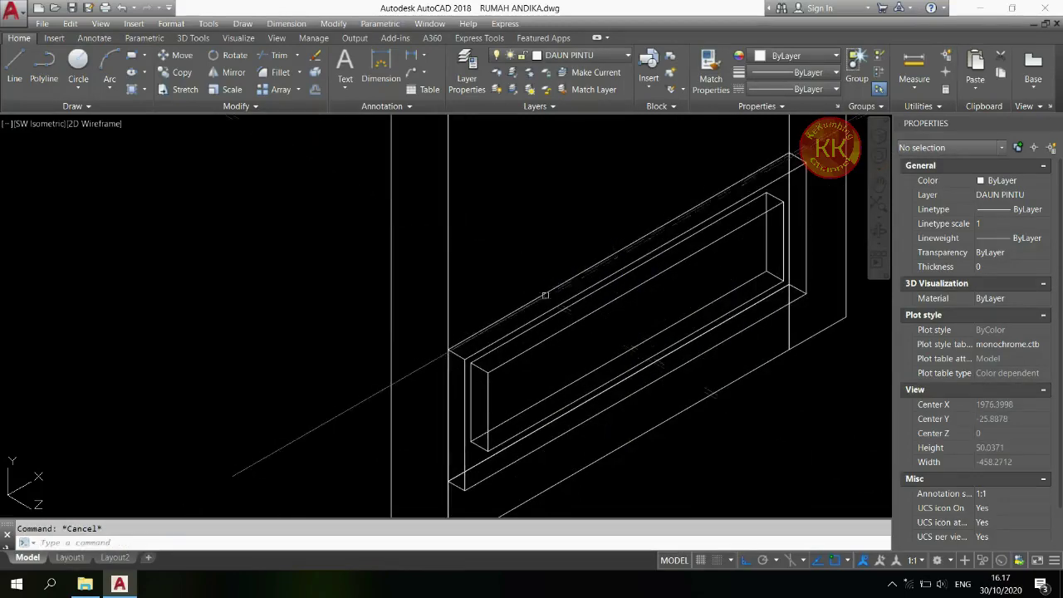
click(544, 294)
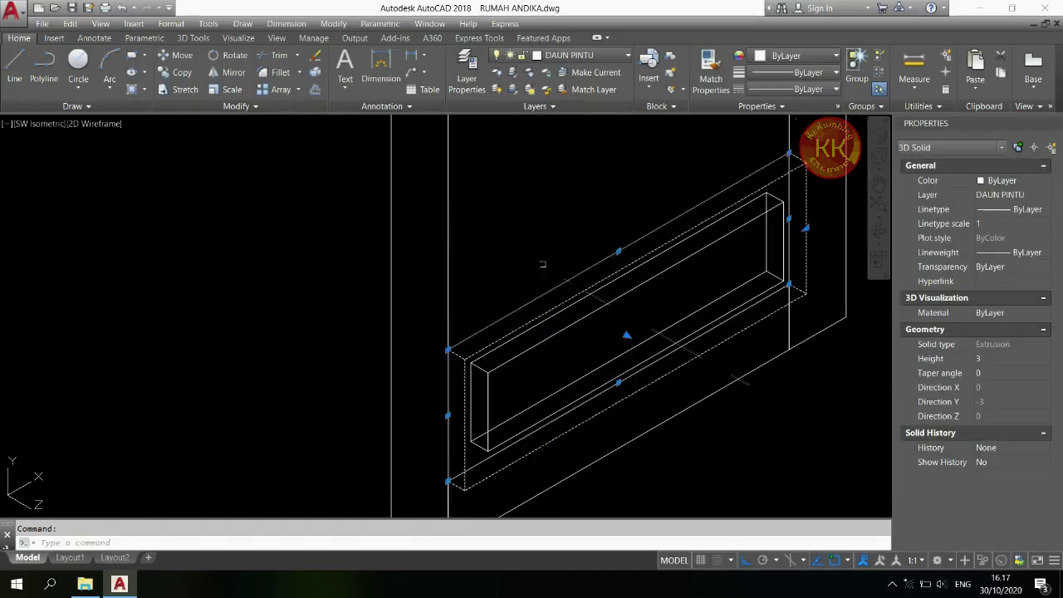
key(Escape)
text(CHA)
key(Return)
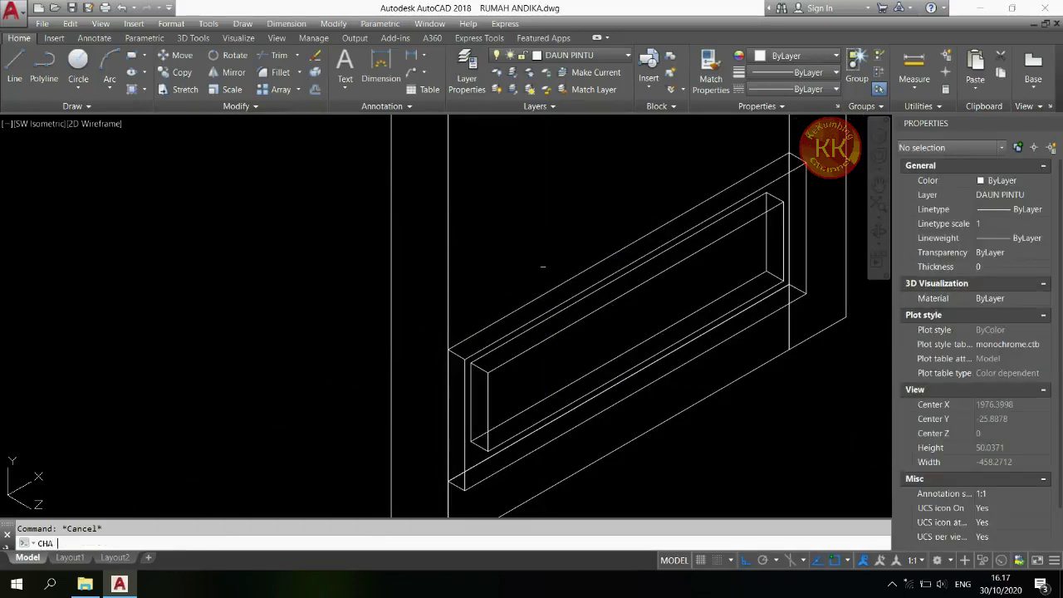
key(Return)
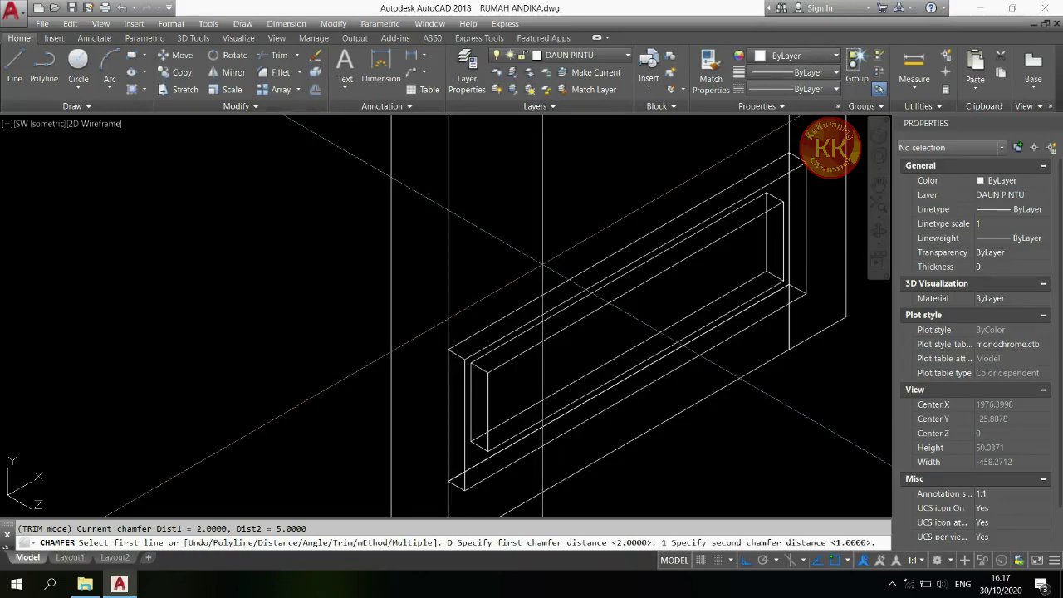
text(0)
key(Return)
click(465, 437)
key(Return)
key(Return)
key(Return)
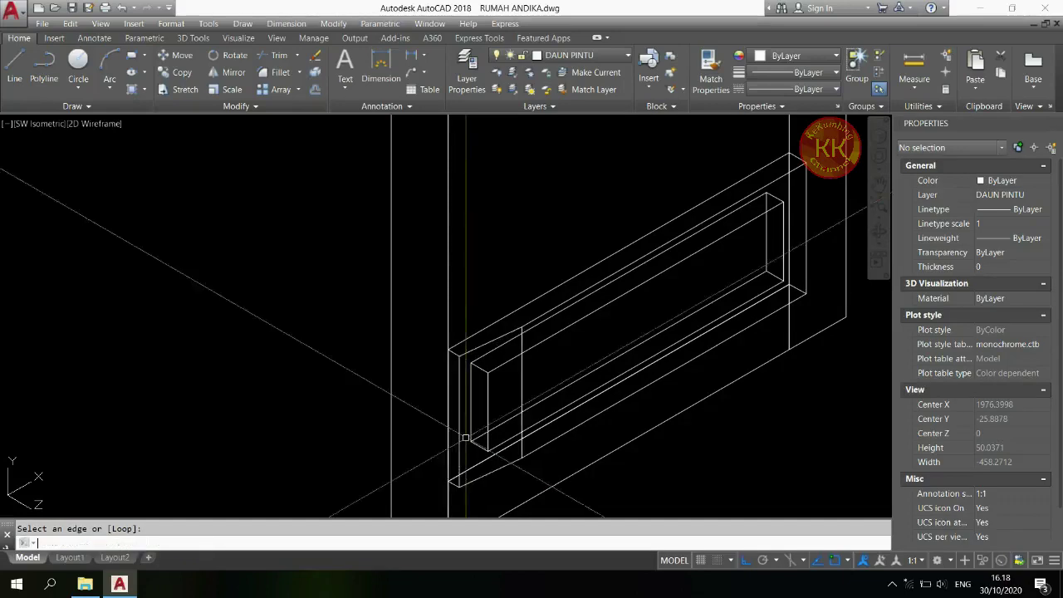
- Chamfer the rear vertical edge at the outer panel solid's left end with the same 1 and 10 distances
key(Return)
key(Return)
click(449, 413)
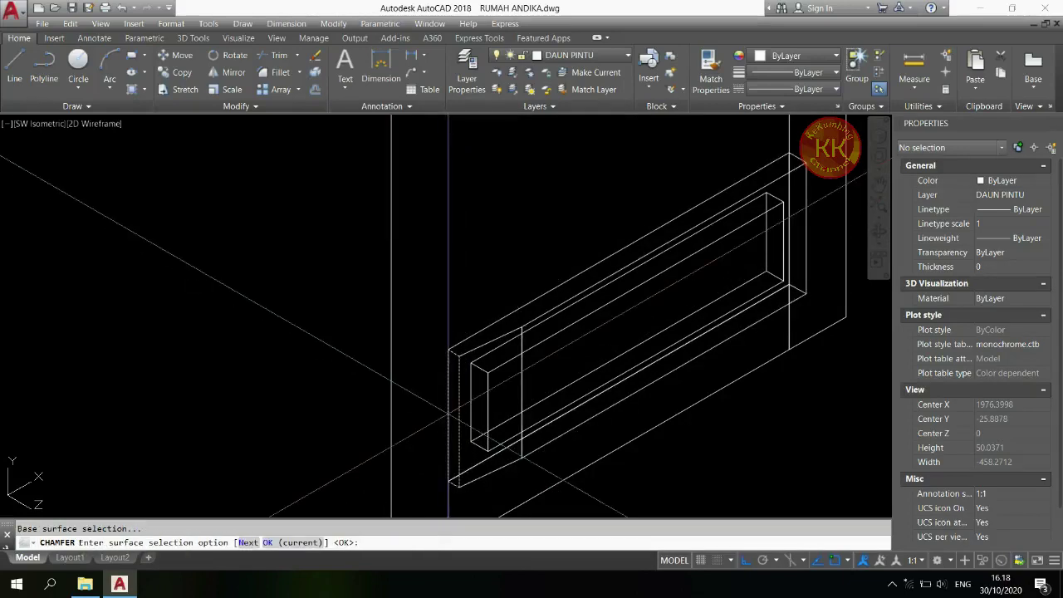
key(Return)
key(Return)
key(Return)
click(448, 413)
key(Return)
key(Return)
- Chamfer the front and rear vertical edges at the outer panel solid's right end with the same distances
click(805, 220)
key(Return)
key(Return)
key(Return)
click(797, 218)
key(Return)
key(Return)
click(790, 216)
key(Return)
key(Return)
key(Return)
click(788, 218)
key(Return)
key(Return)
- Chamfer the two long upper edges of the outer panel solid on both faces with the same distances
click(682, 214)
key(Return)
key(Return)
key(Return)
click(693, 205)
key(Return)
key(Return)
click(719, 208)
key(Return)
key(Return)
key(Return)
click(710, 217)
key(Return)
key(Return)
- Chamfer the two long lower edges of the outer panel solid on both faces with the same distances
click(707, 352)
key(Return)
key(Return)
key(Return)
click(709, 347)
key(Return)
click(707, 344)
key(Return)
key(Return)
click(702, 338)
key(Return)
key(Return)
key(Return)
click(691, 341)
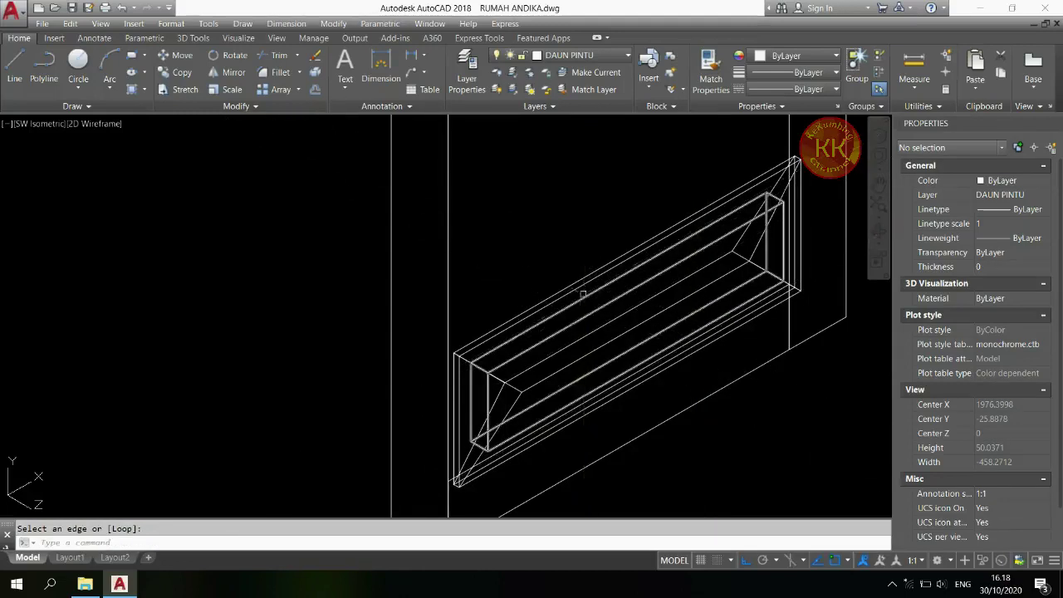
key(Return)
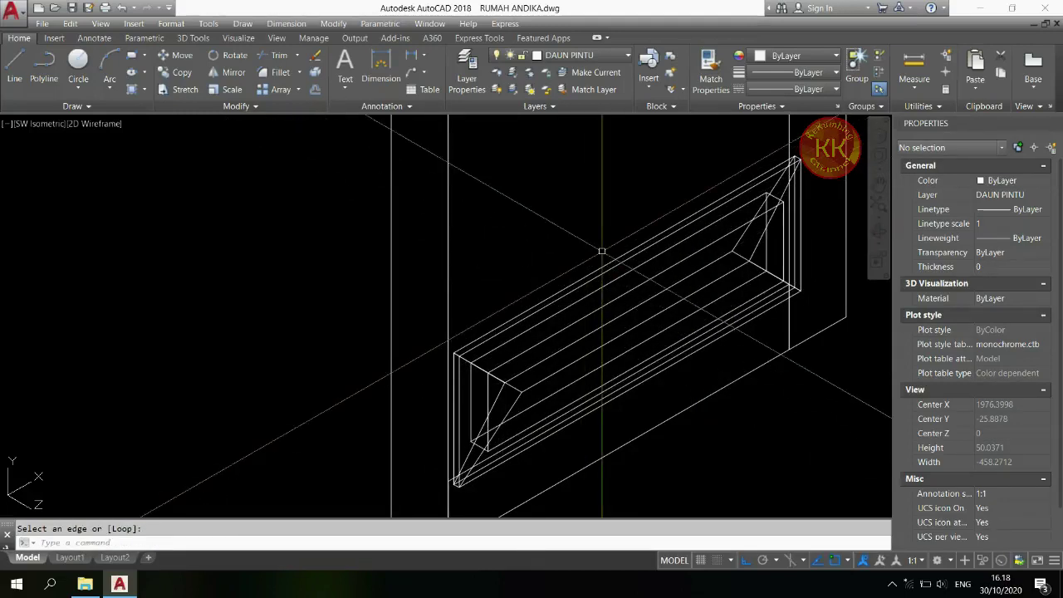
- Union the chamfered outer panel solid with the inner panel block
text(UNION)
key(Return)
click(664, 193)
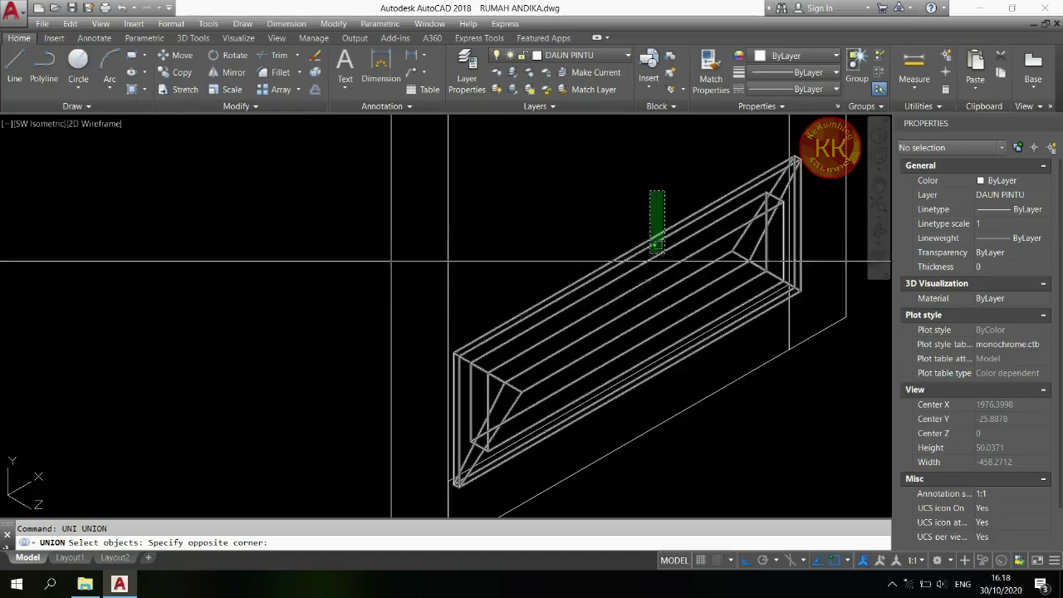
click(623, 372)
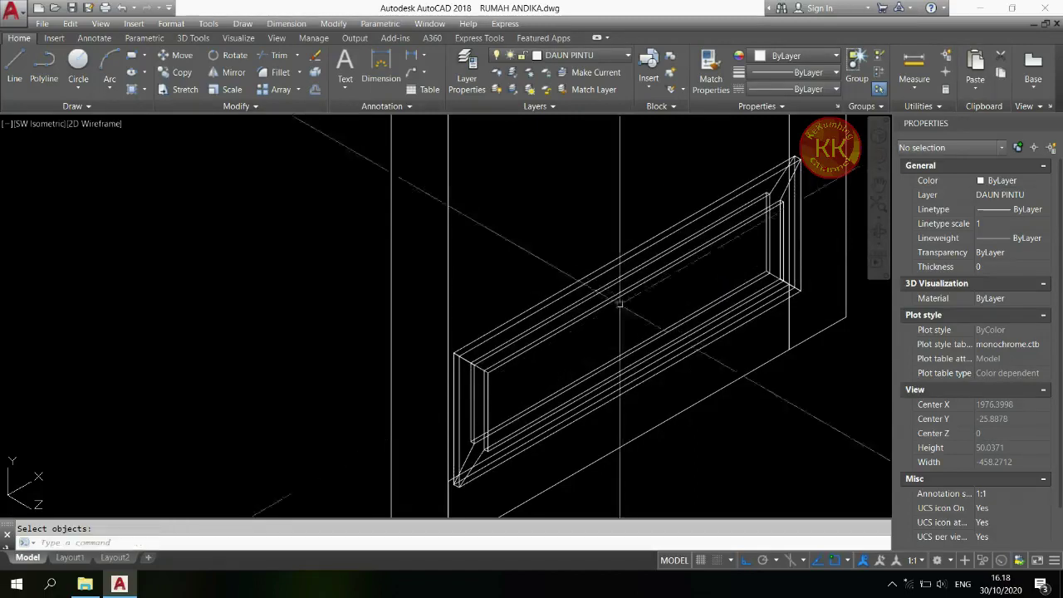
- Check the joined panel in the Shaded visual style and return to 2D Wireframe
click(96, 122)
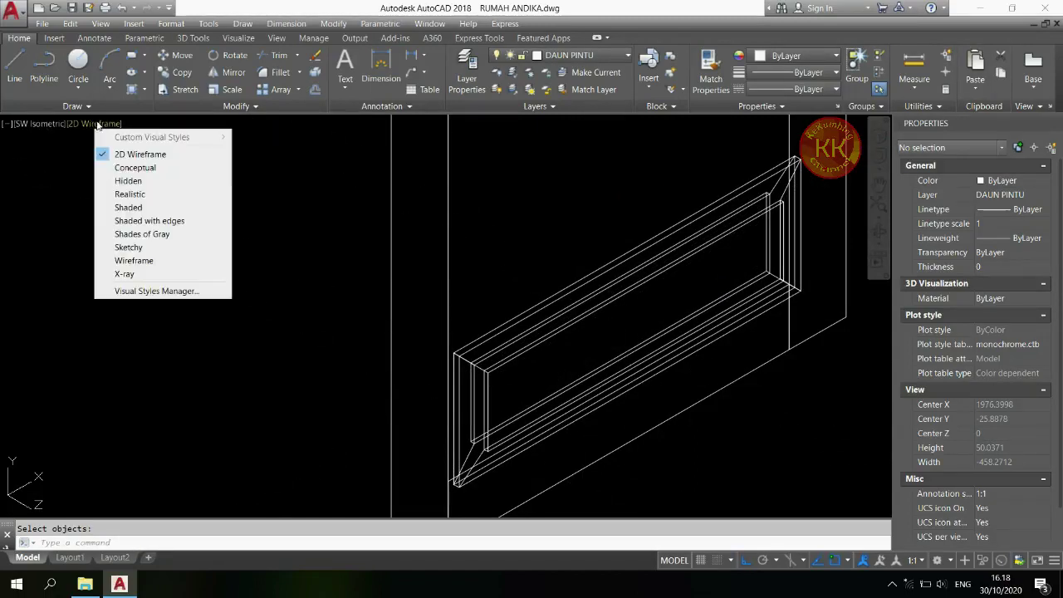
click(133, 207)
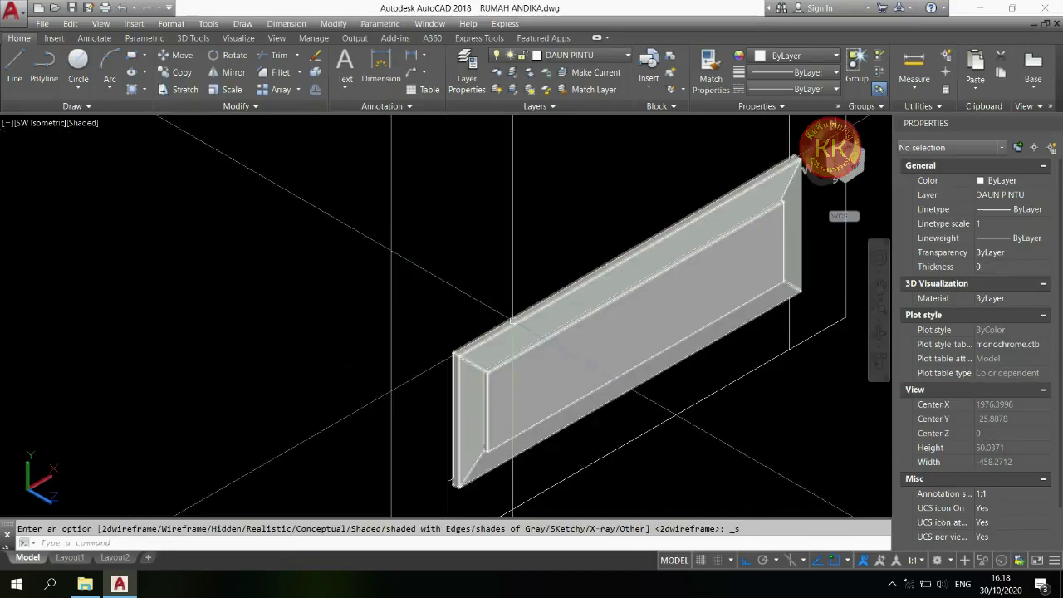
click(87, 123)
click(117, 154)
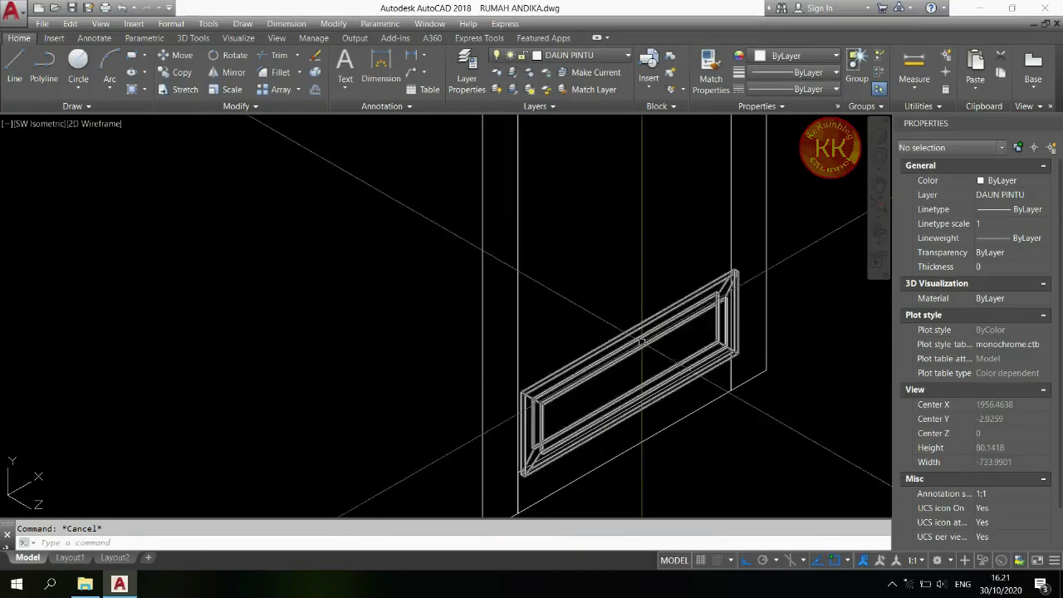
- Move the panel solid 0.5 along the positive Z direction with Ortho on
click(642, 340)
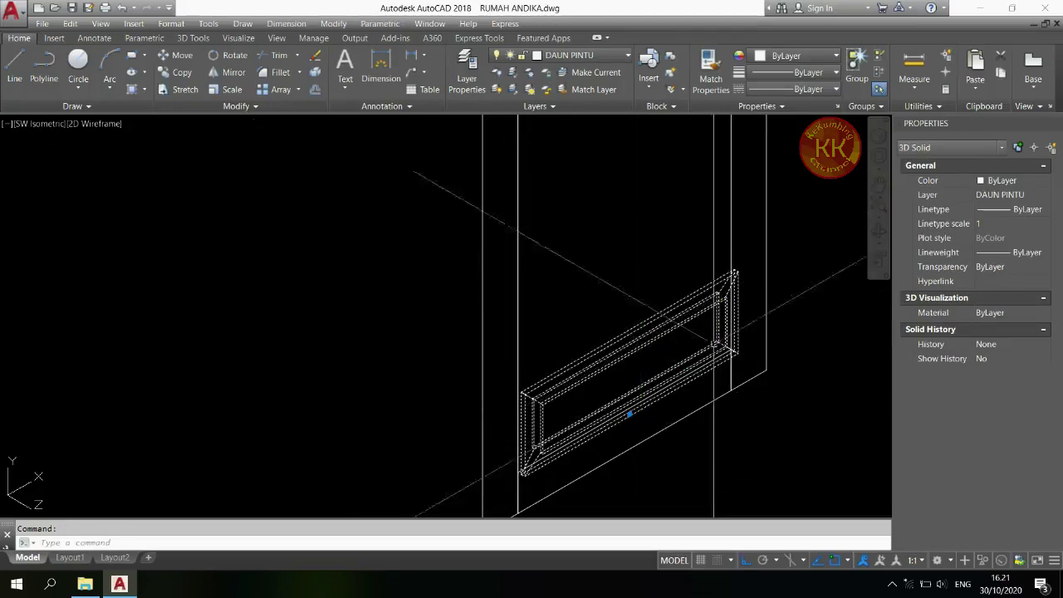
key(Escape)
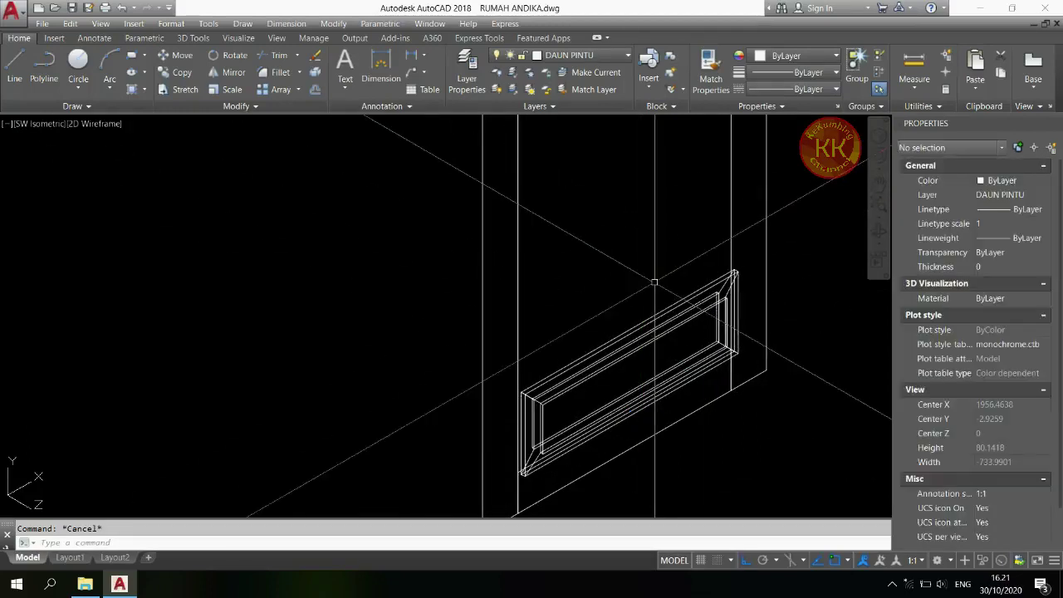
text(m)
key(Return)
click(665, 312)
key(Return)
click(594, 248)
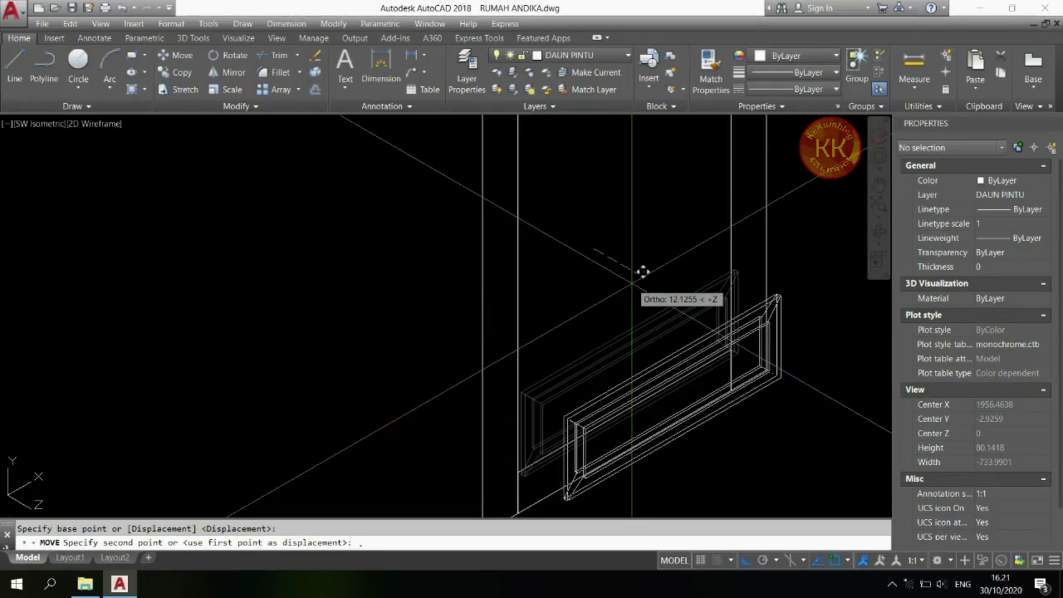
text(.5)
key(Return)
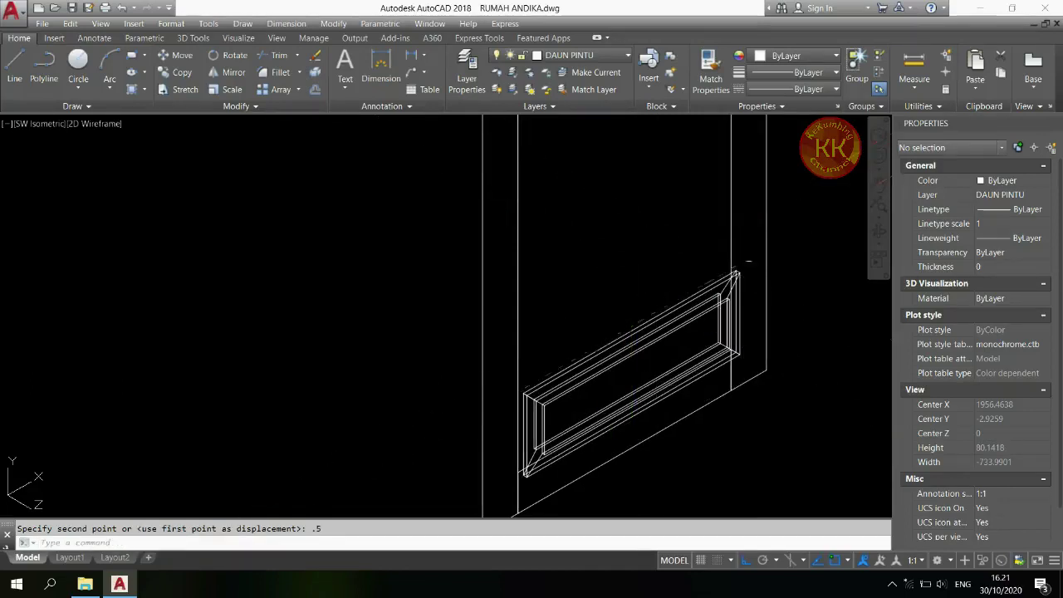
- Extrude the door leaf's two uprights and bottom rail into solids
text(EX)
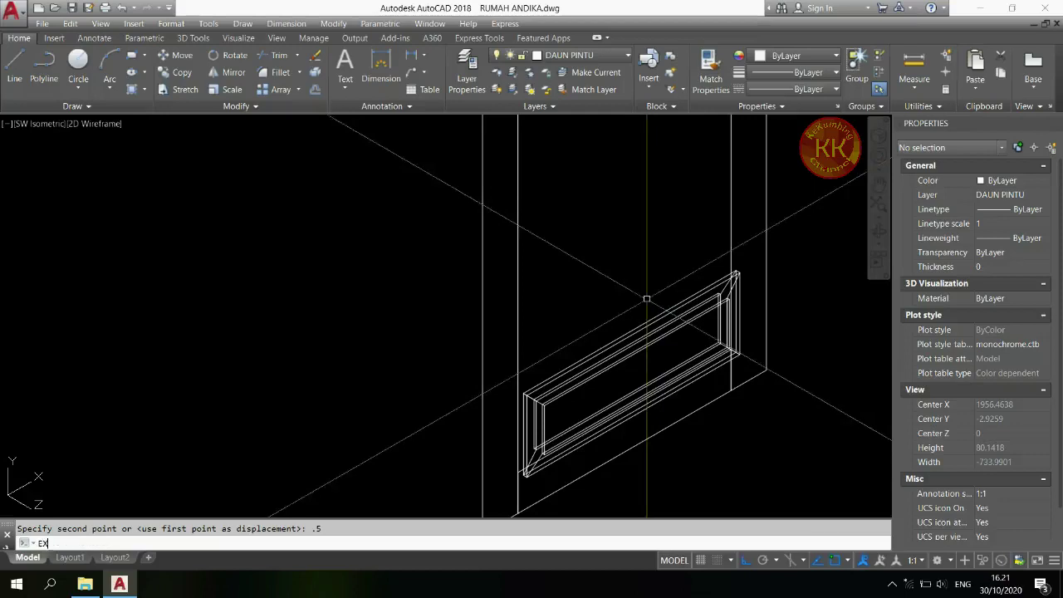
text(T)
key(Return)
click(518, 238)
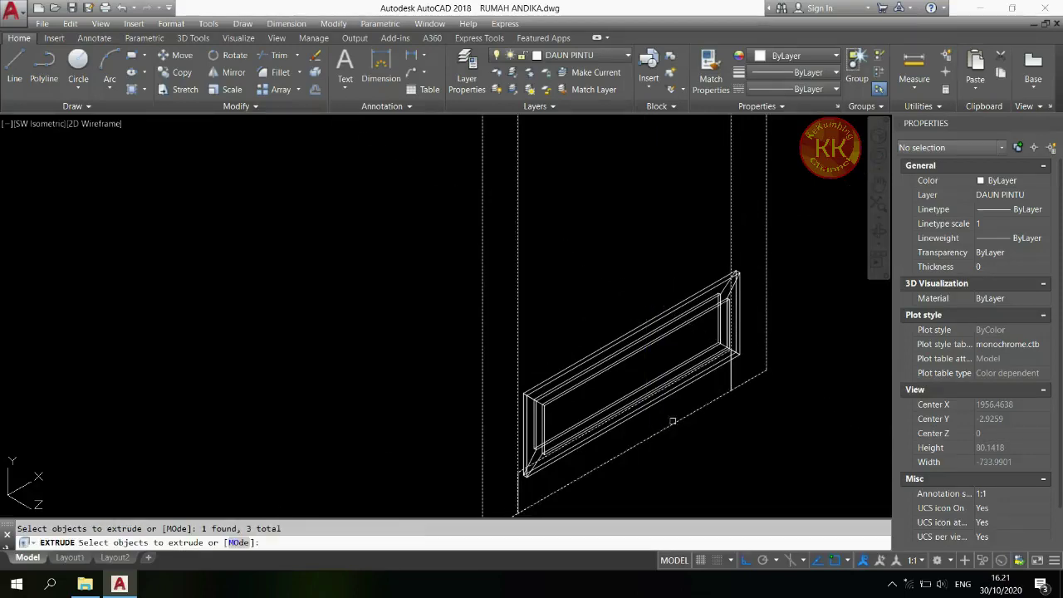
key(Return)
key(Return)
- Orbit to an edge-on view to check the panel's position within the frame thickness, and restore the isometric view
shift+middle_drag(664, 224, 769, 171)
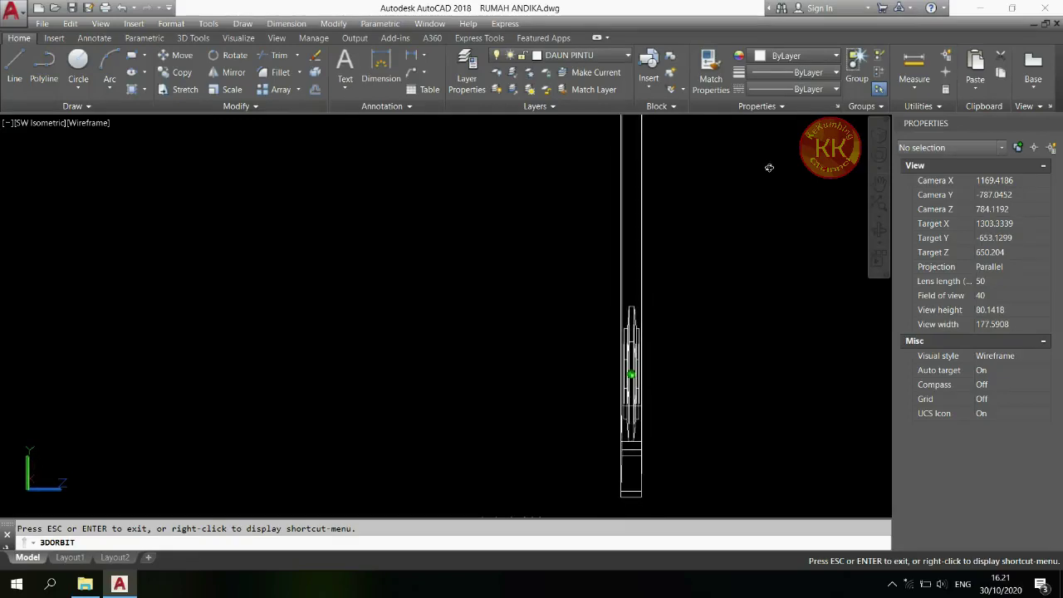
right_click(769, 167)
click(808, 316)
right_click(653, 181)
click(676, 190)
key(Escape)
- Array the panel and bottom rail up the door leaf in eight rows with the 3D Array command
scroll(640, 325, down, 2)
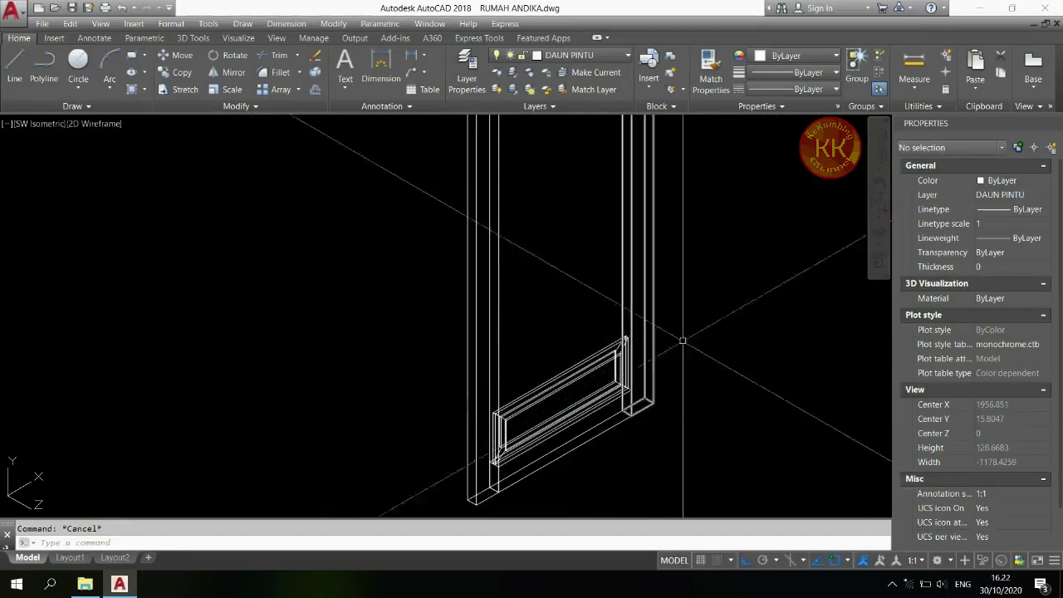
text(3A)
key(Return)
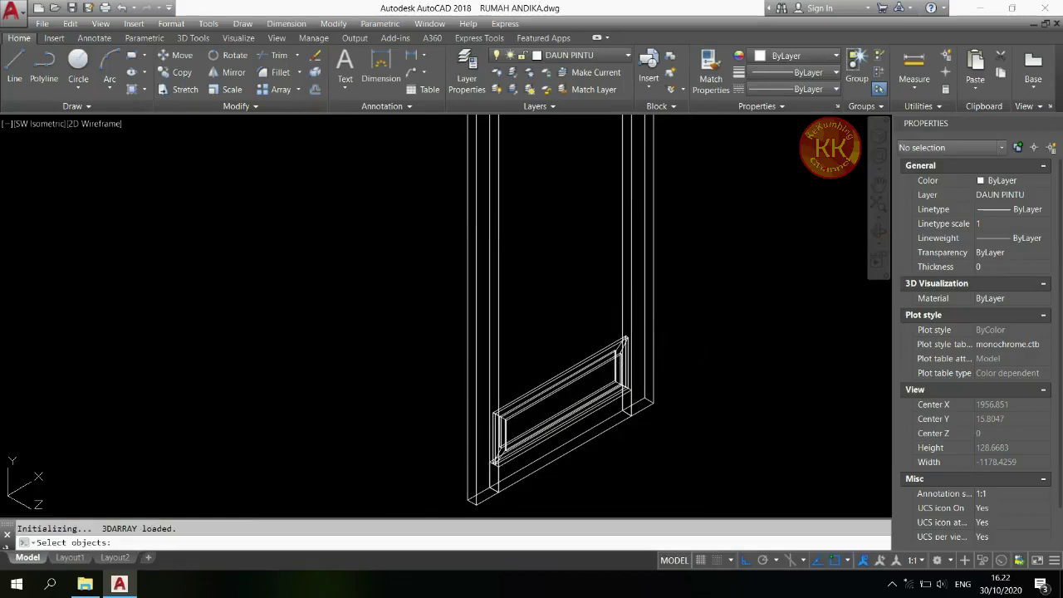
click(593, 385)
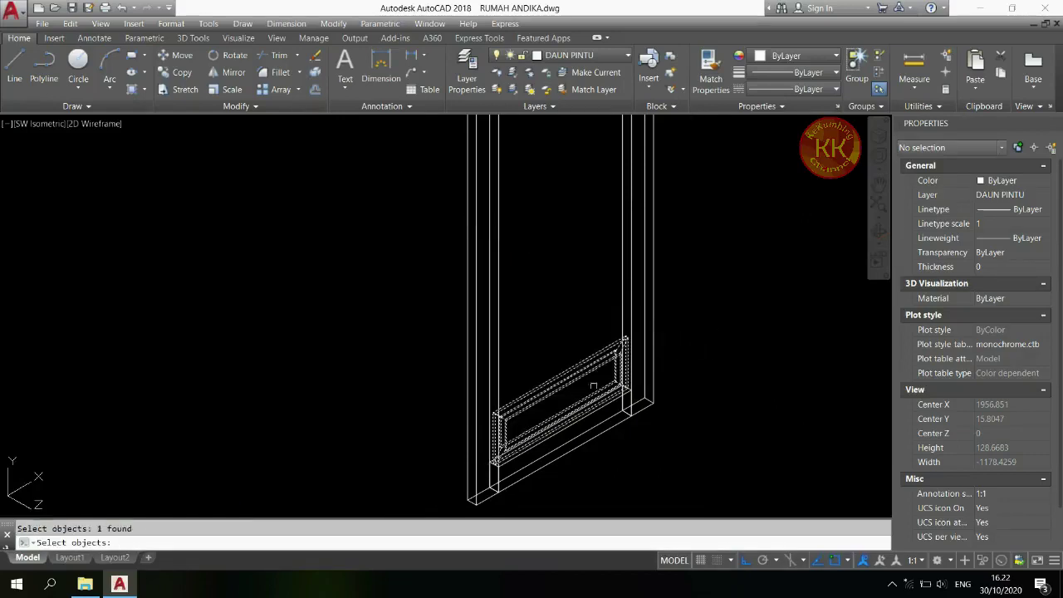
scroll(594, 440, down, 4)
key(Return)
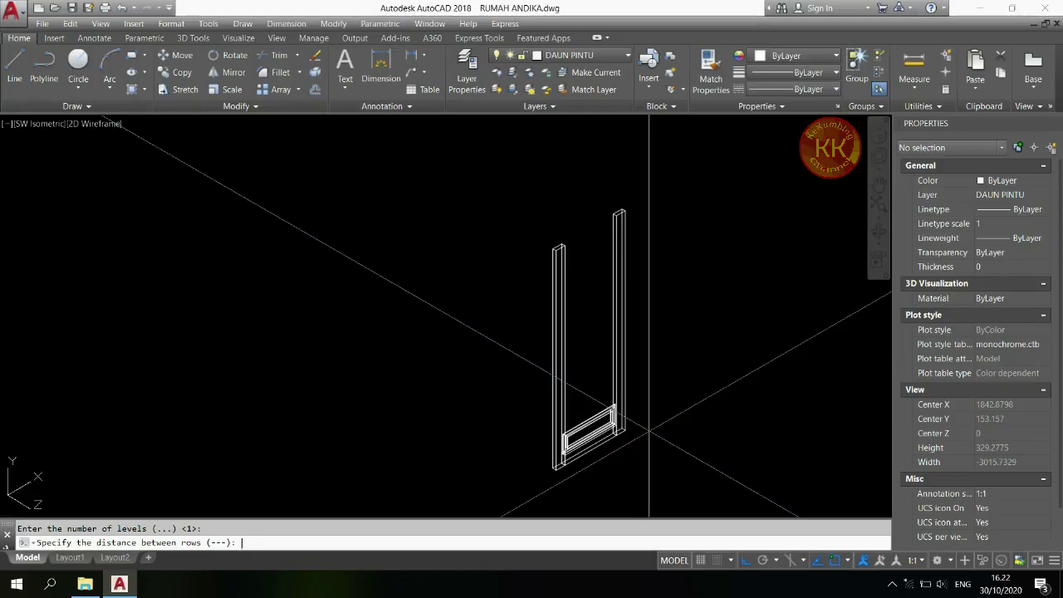
key(Return)
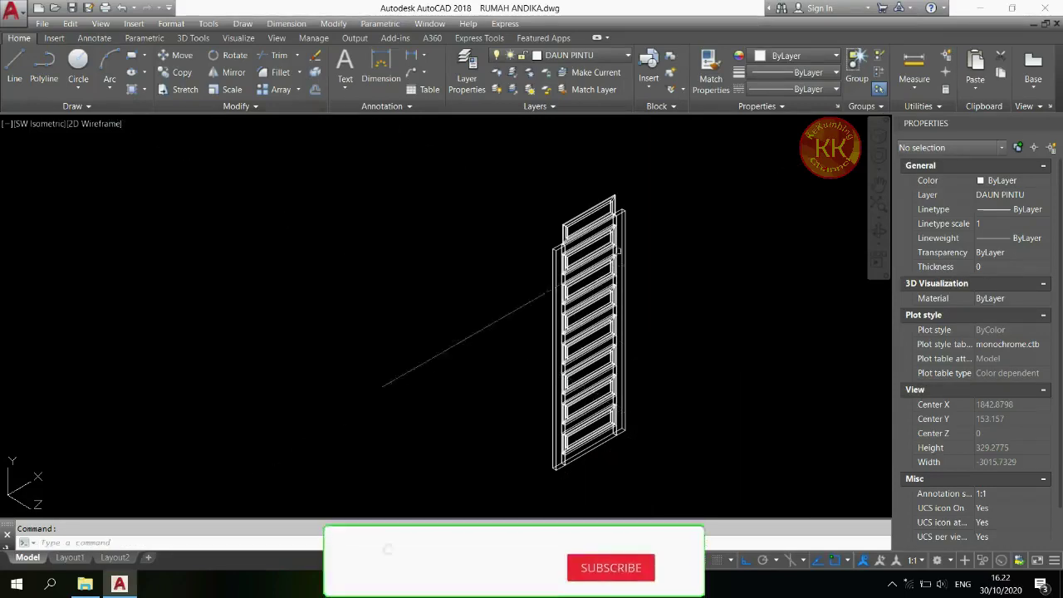
- Erase the surplus topmost panel that extends above the uprights
scroll(602, 199, up, 3)
click(598, 221)
key(e)
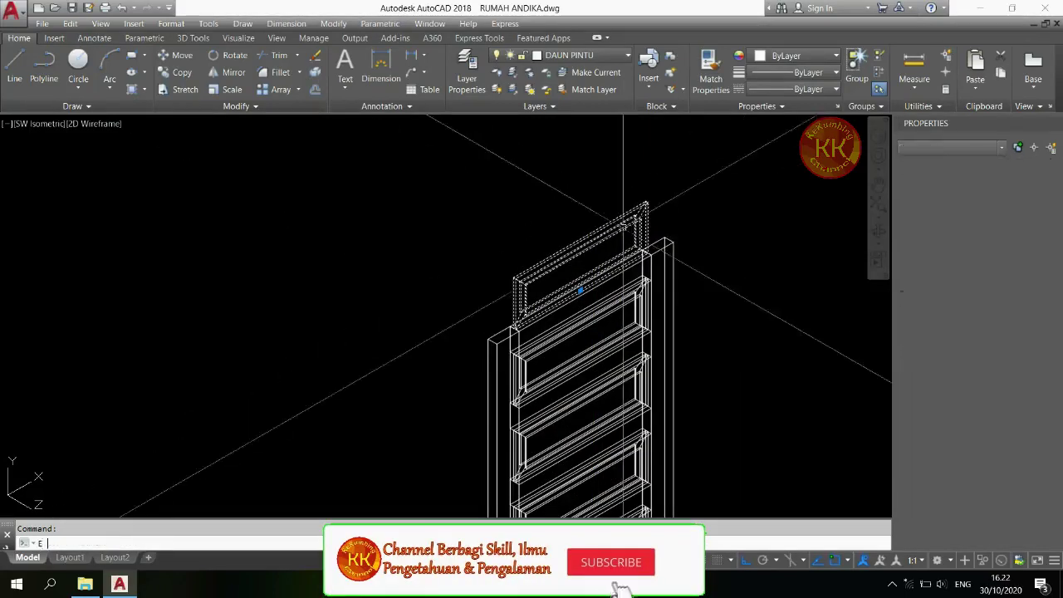
key(Return)
- Inspect the whole panelled door leaf in the Shaded visual style and return to 2D Wireframe
scroll(598, 220, down, 4)
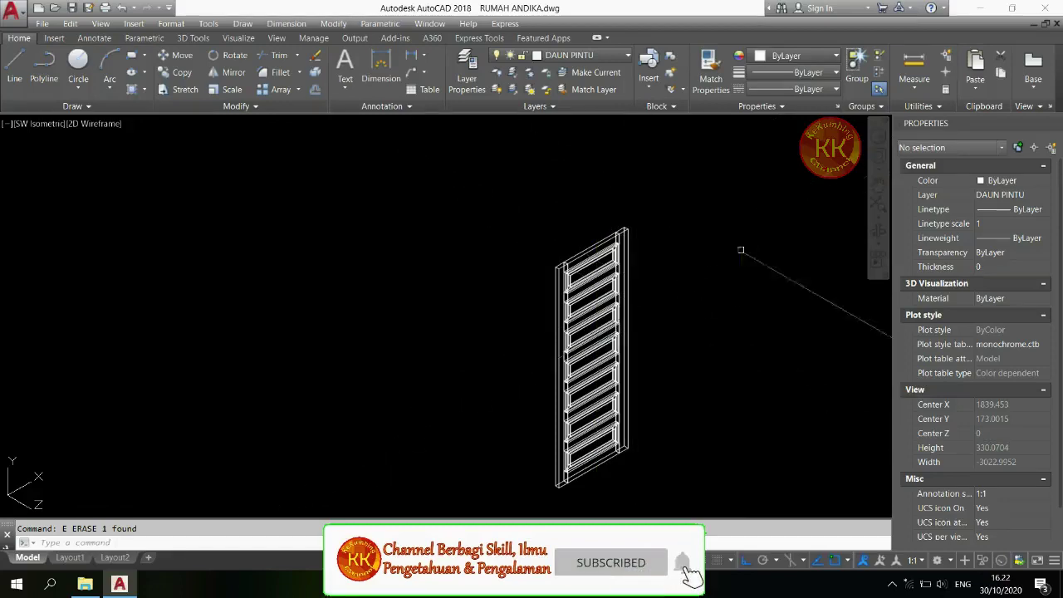
click(95, 123)
click(142, 206)
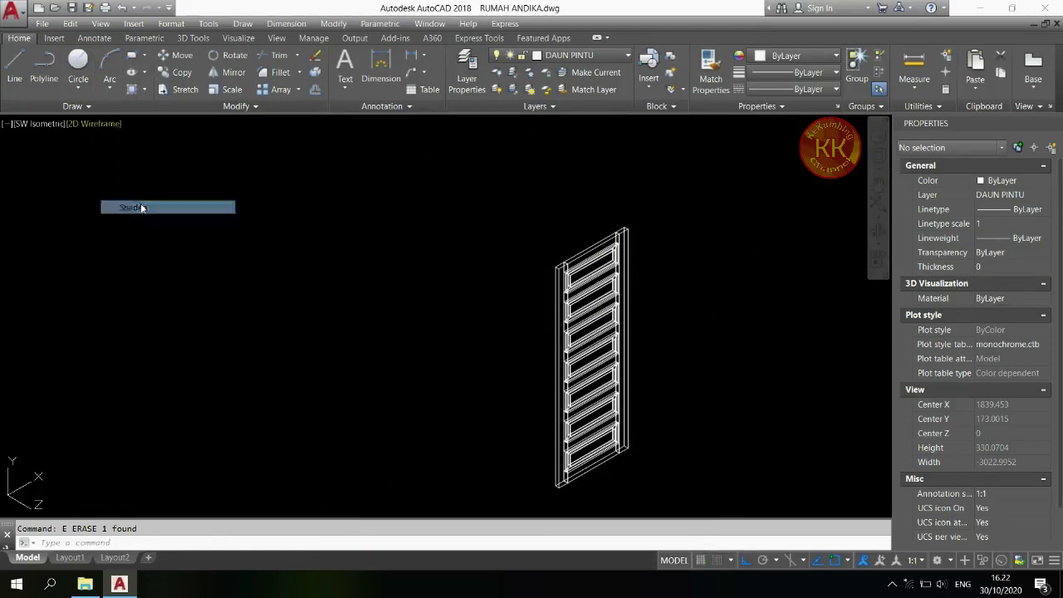
scroll(636, 498, up, 3)
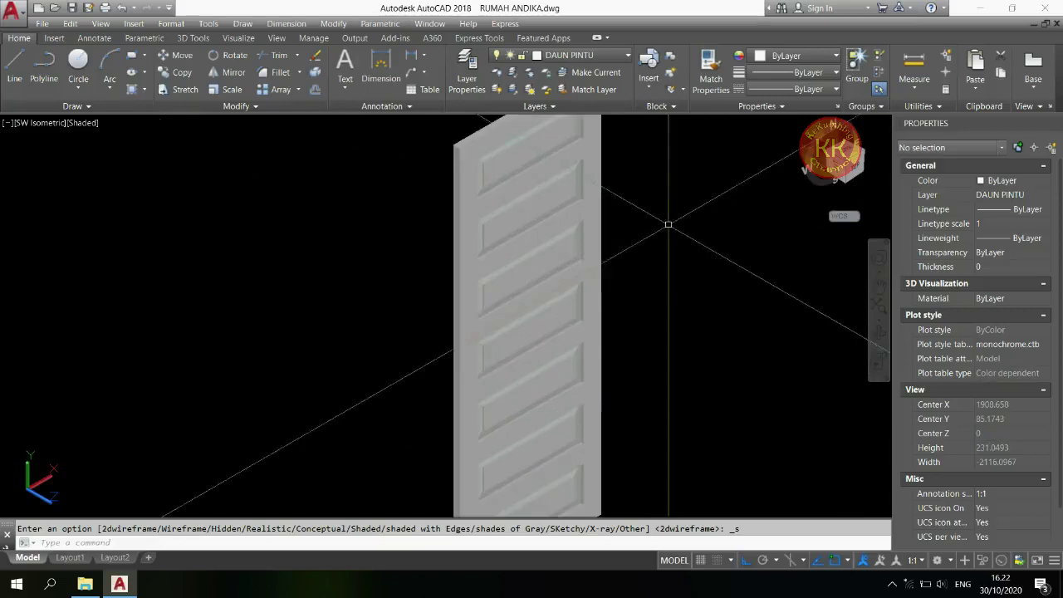
click(83, 123)
click(104, 154)
- Select all the solids of the door leaf and combine them into one group
scroll(603, 294, down, 2)
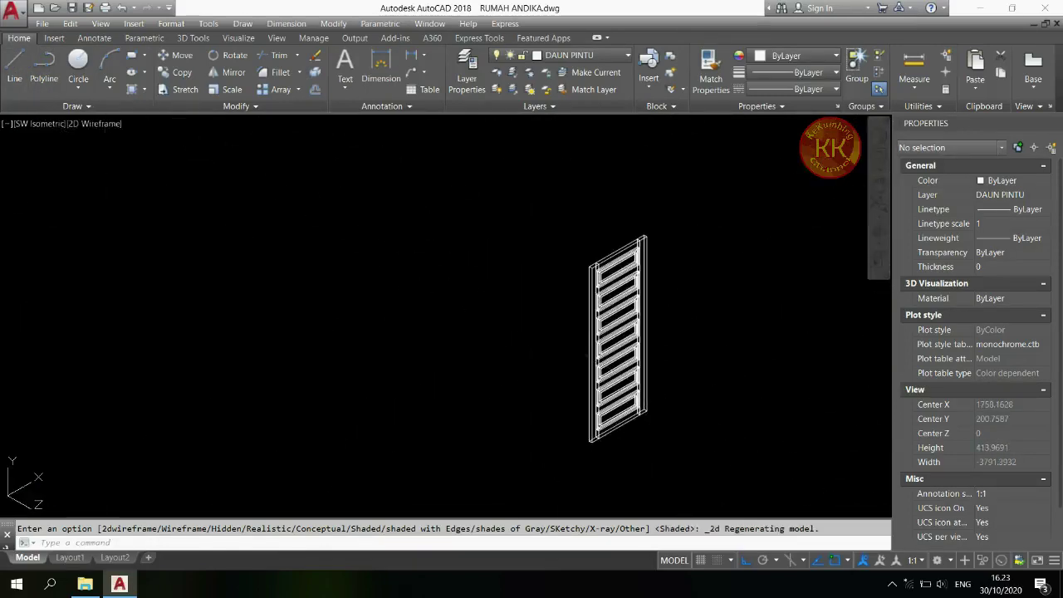
click(697, 230)
click(519, 459)
right_click(626, 337)
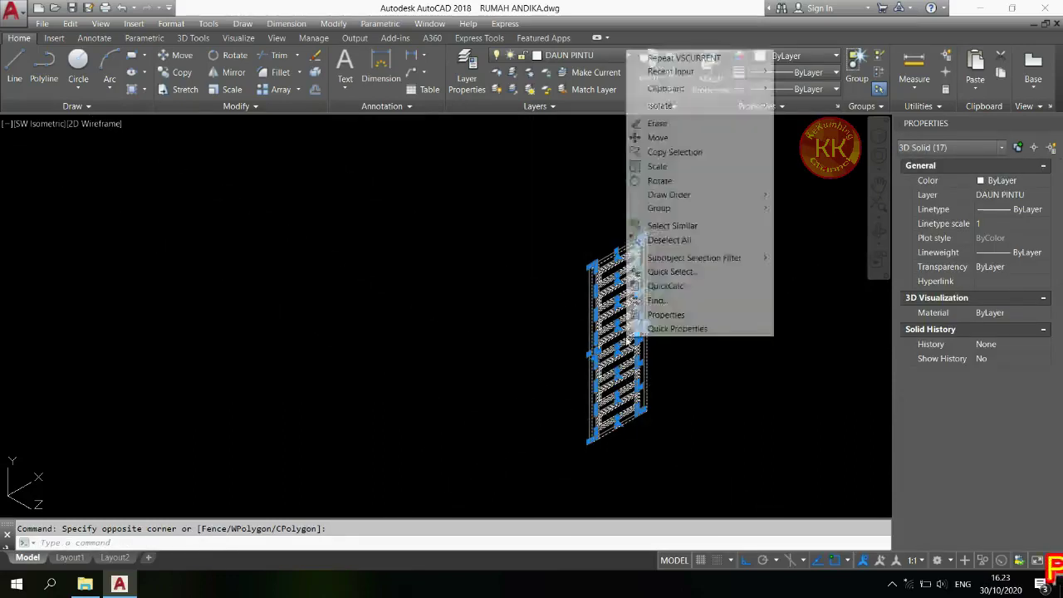
mouse_move(728, 217)
click(802, 208)
- Move the grouped door leaf by its bottom corner into the door frame in the house model, with Ortho off
scroll(619, 332, up, 2)
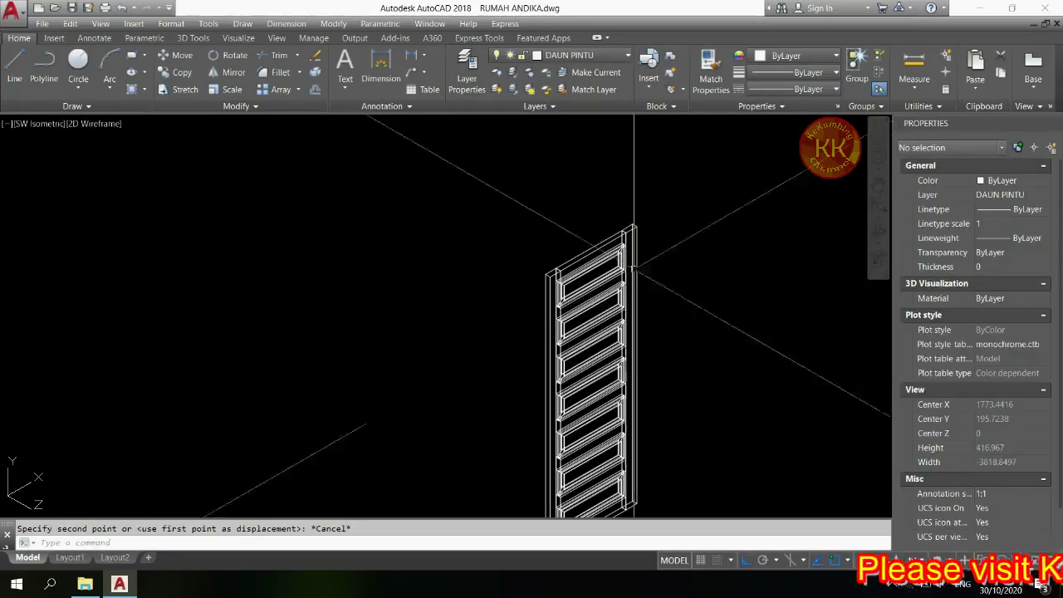
text(m)
key(Return)
click(674, 216)
click(529, 309)
scroll(528, 309, down, 2)
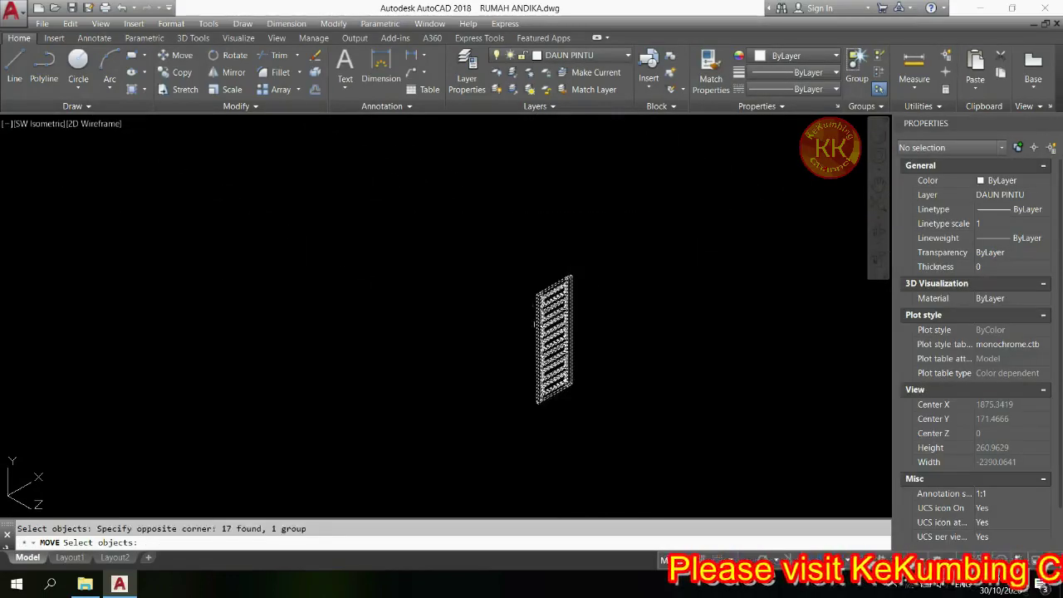
key(Return)
scroll(538, 294, up, 5)
click(537, 294)
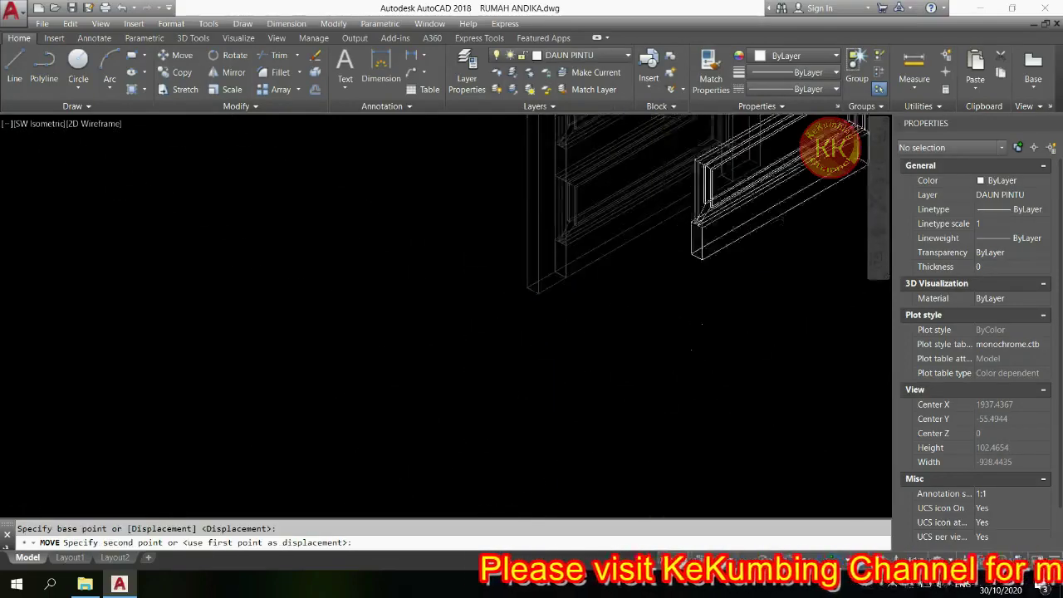
scroll(581, 357, down, 3)
key(F8)
scroll(704, 484, down, 4)
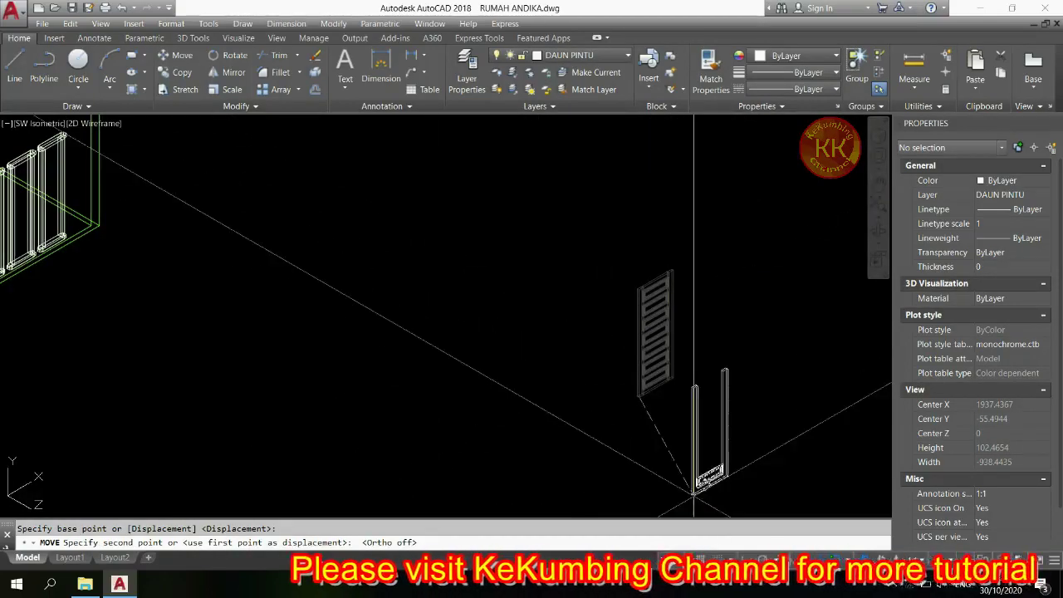
scroll(320, 324, up, 5)
scroll(321, 324, up, 4)
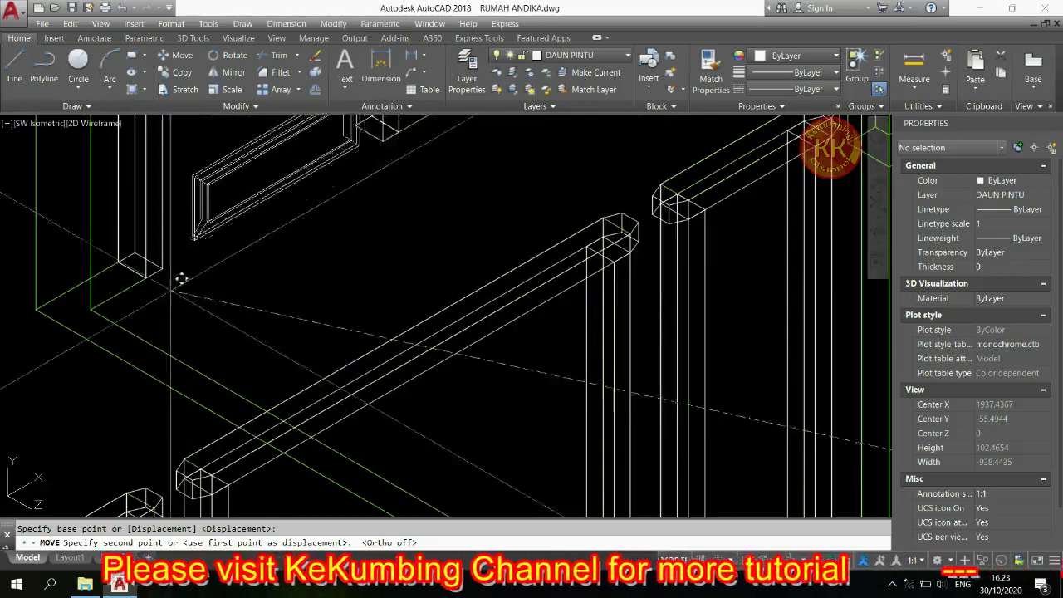
scroll(178, 277, down, 2)
click(332, 338)
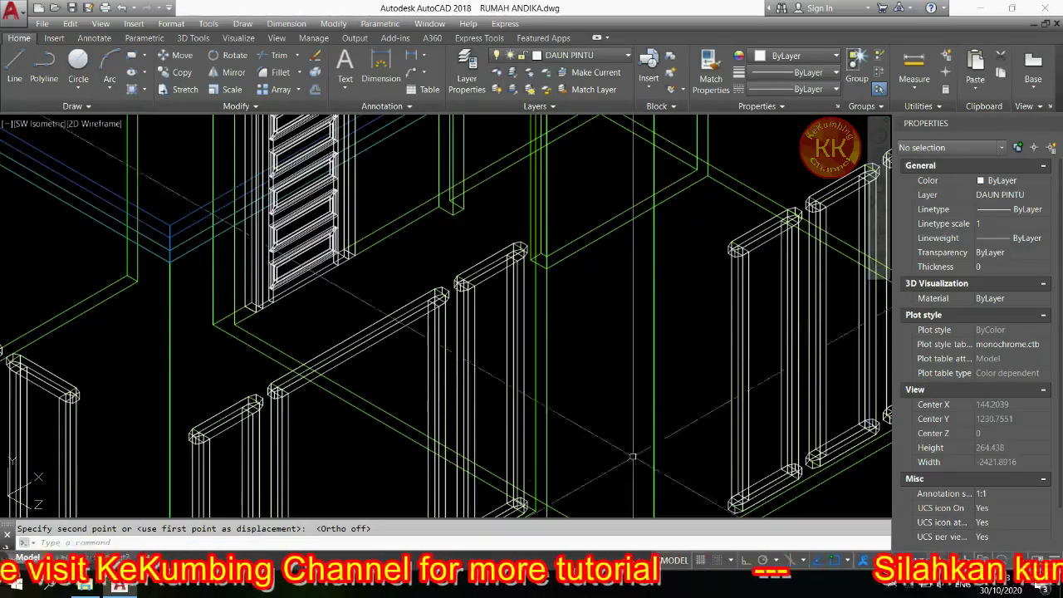
- Copy the grouped door leaf by its bottom corner into the other door frames that face the same direction
scroll(332, 338, down, 5)
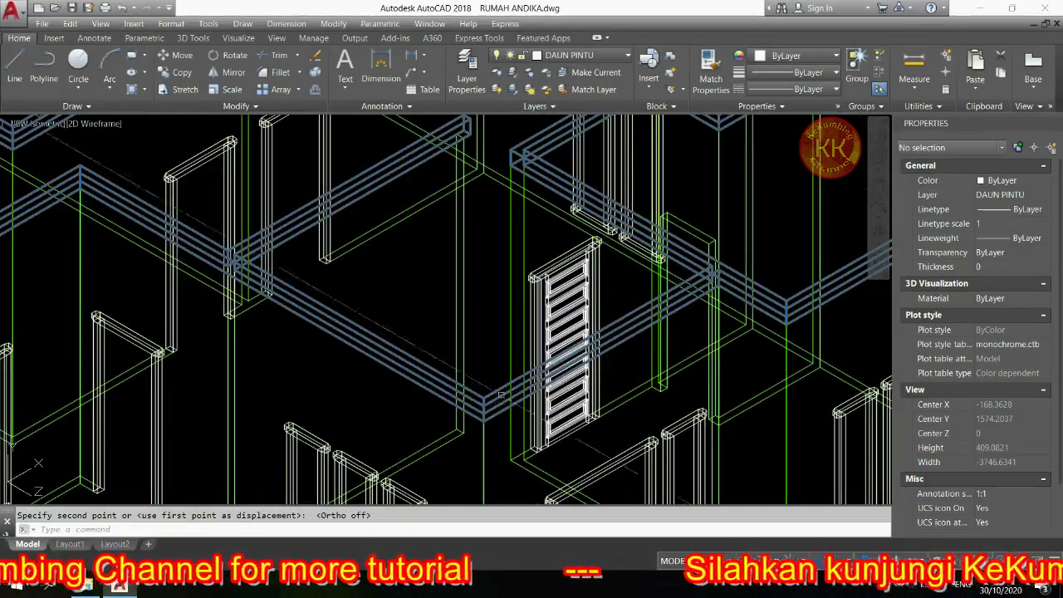
key(BackSpace)
text(CX)
click(573, 349)
scroll(532, 399, up, 5)
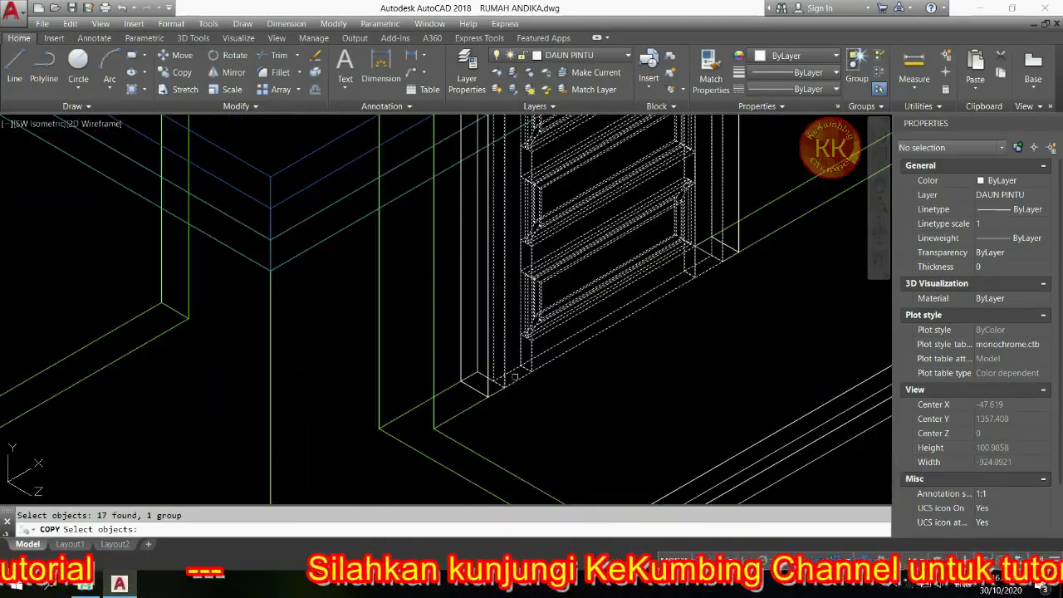
key(Return)
scroll(482, 379, up, 4)
click(482, 379)
scroll(482, 378, down, 6)
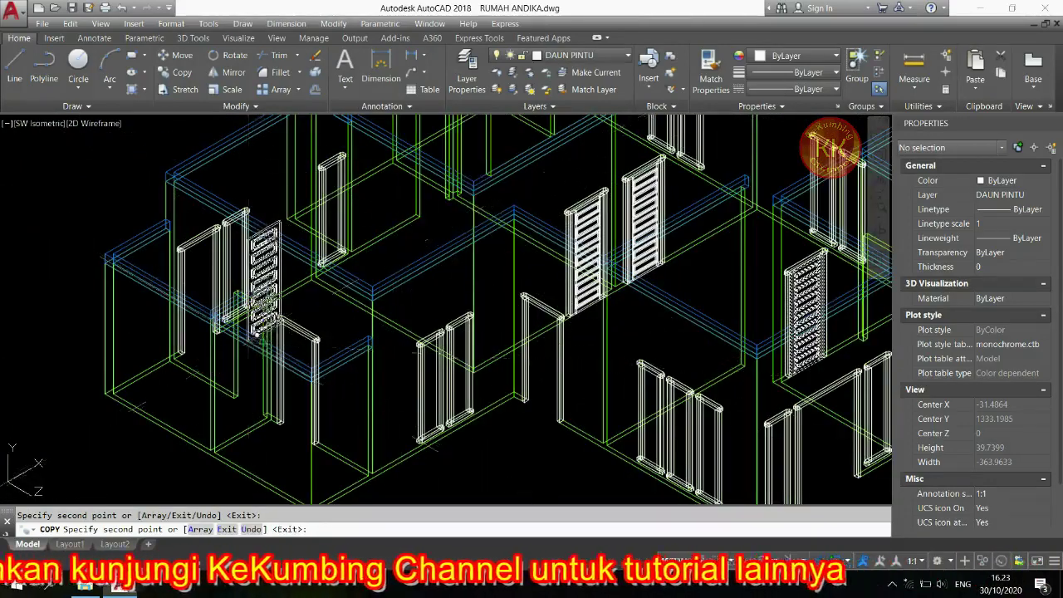
scroll(124, 341, up, 5)
scroll(278, 308, down, 5)
- Copy the perpendicular door leaf by its bottom corner into the remaining matching side-facing frame and save the drawing
scroll(505, 401, down, 2)
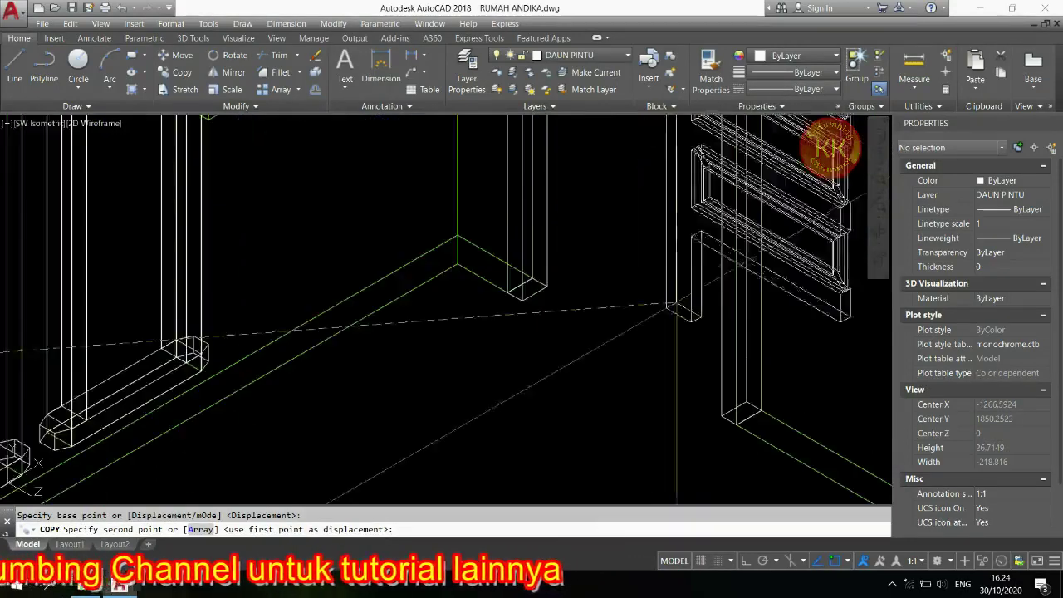
scroll(510, 260, down, 2)
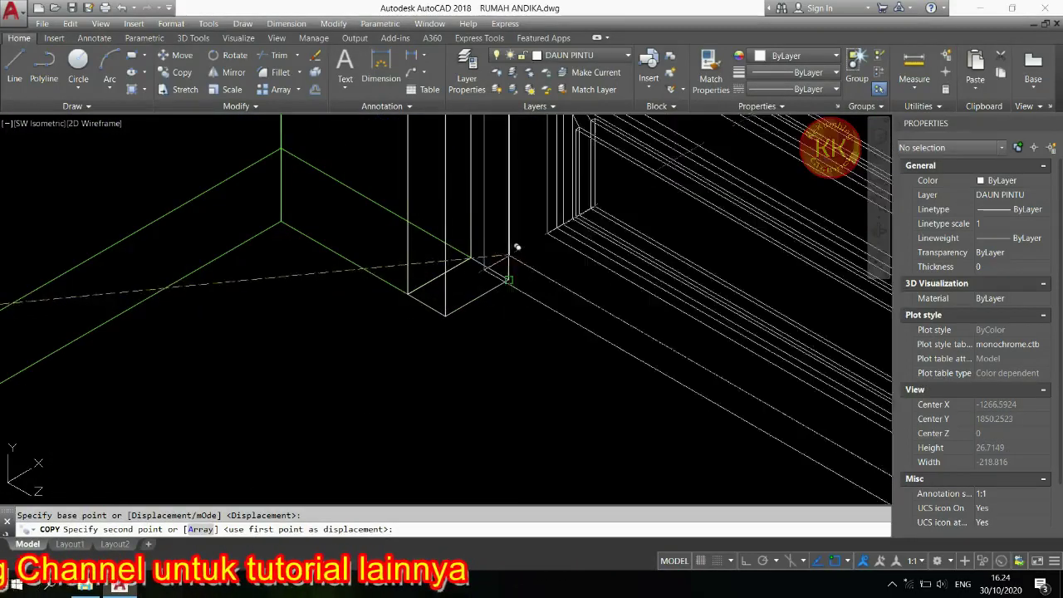
click(498, 360)
scroll(475, 398, down, 5)
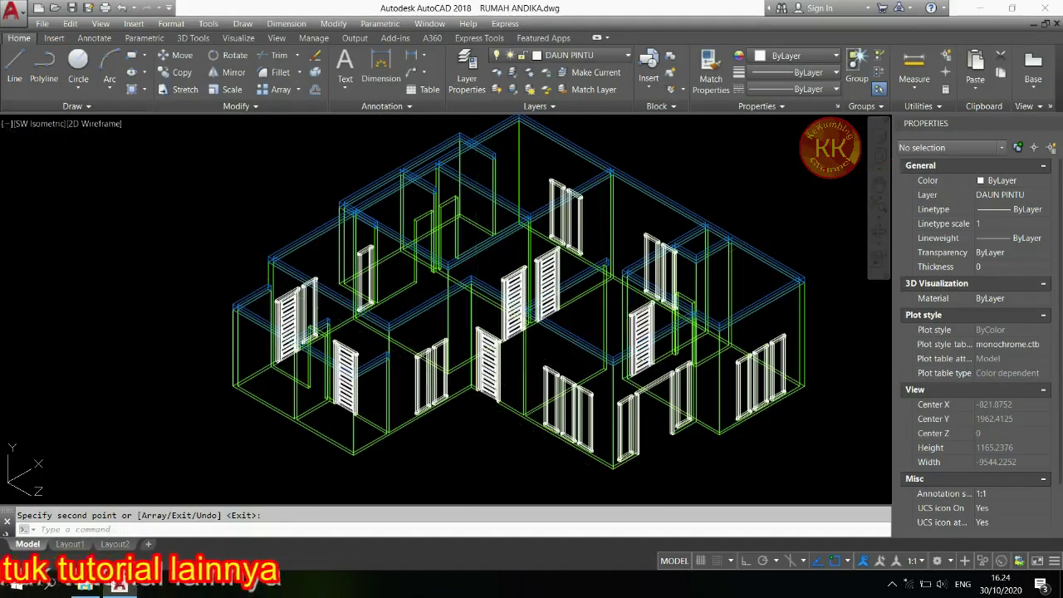
key(ctrl+s)
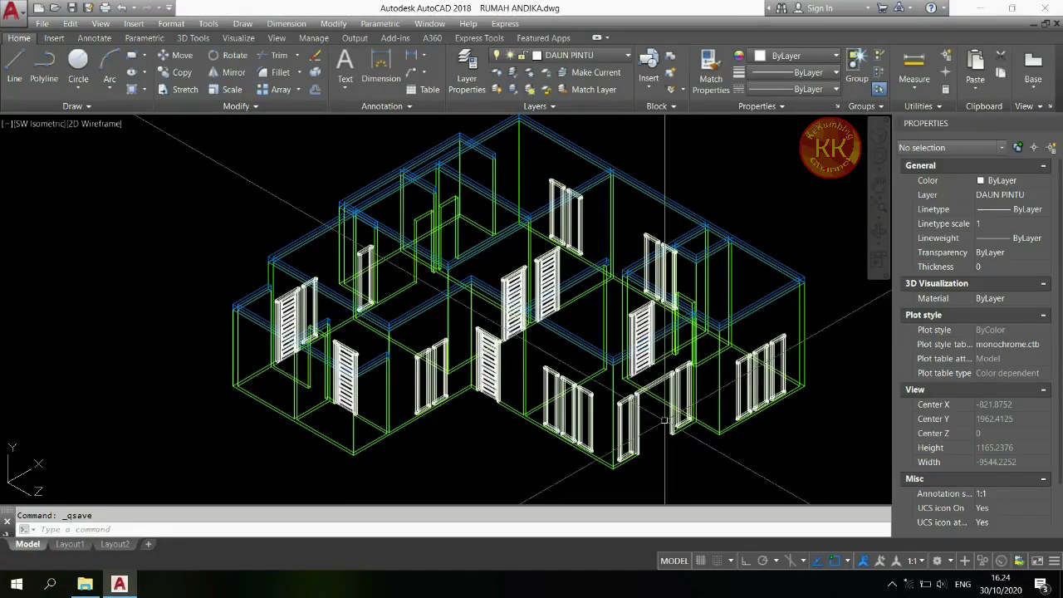
- With Ortho on, copy the door leaf nearest the wide front opening to an empty area outside the house
scroll(660, 425, up, 2)
key(F8)
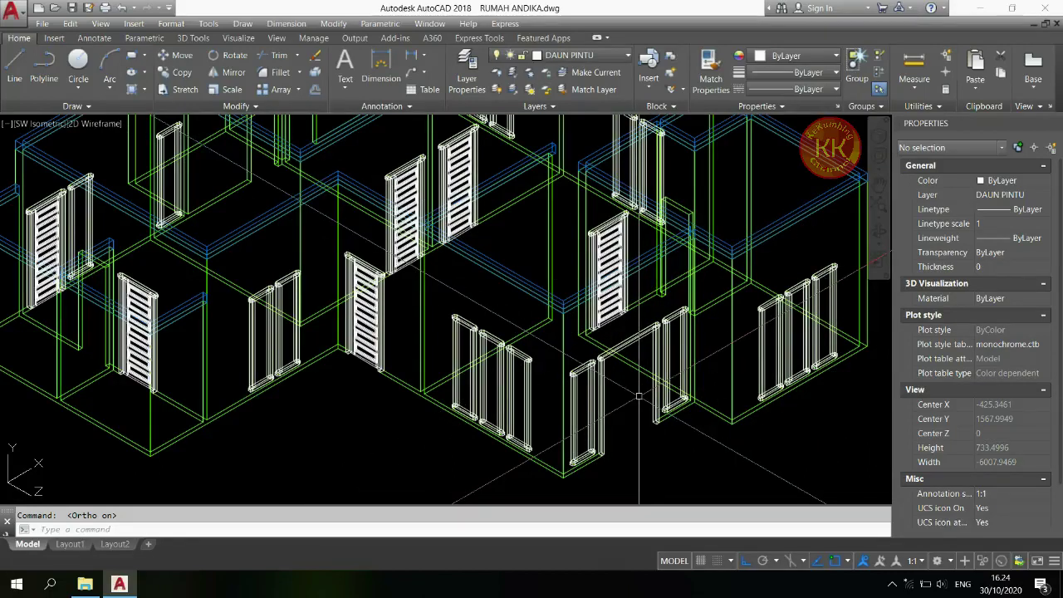
scroll(639, 391, up, 2)
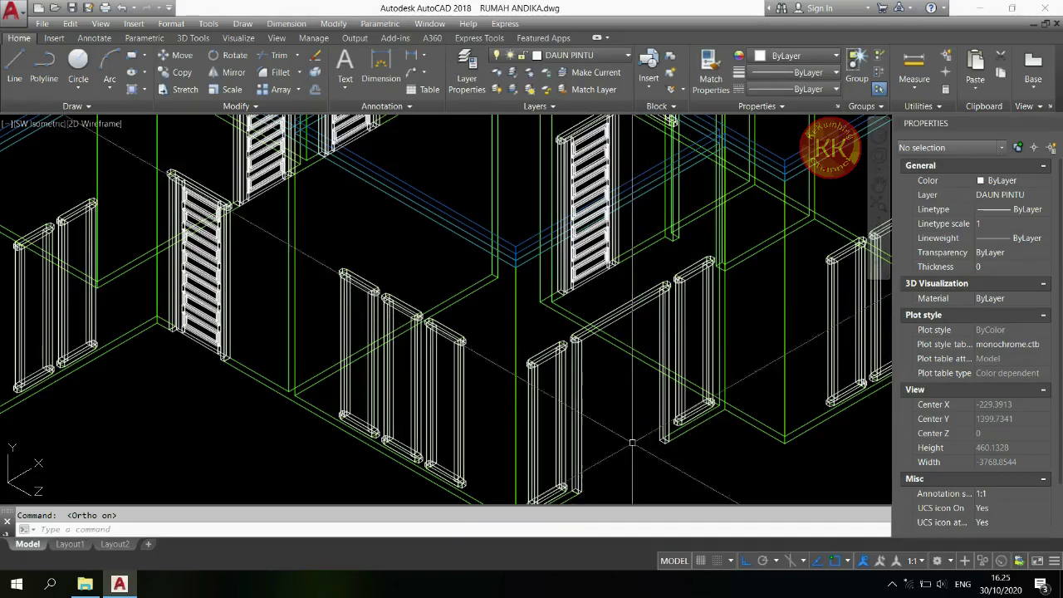
text(c)
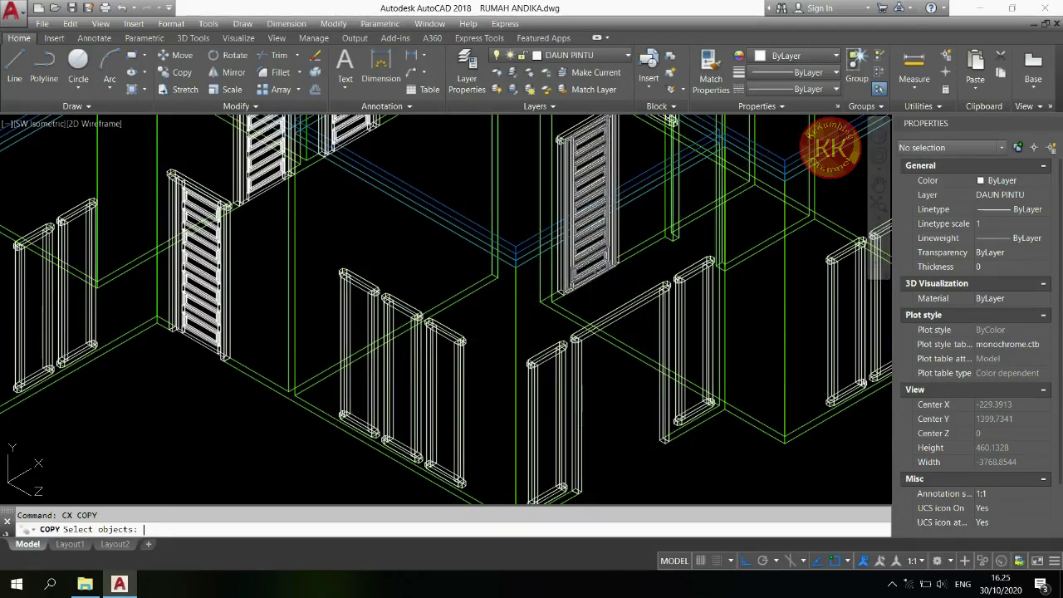
click(588, 208)
key(Return)
click(586, 286)
scroll(596, 292, down, 6)
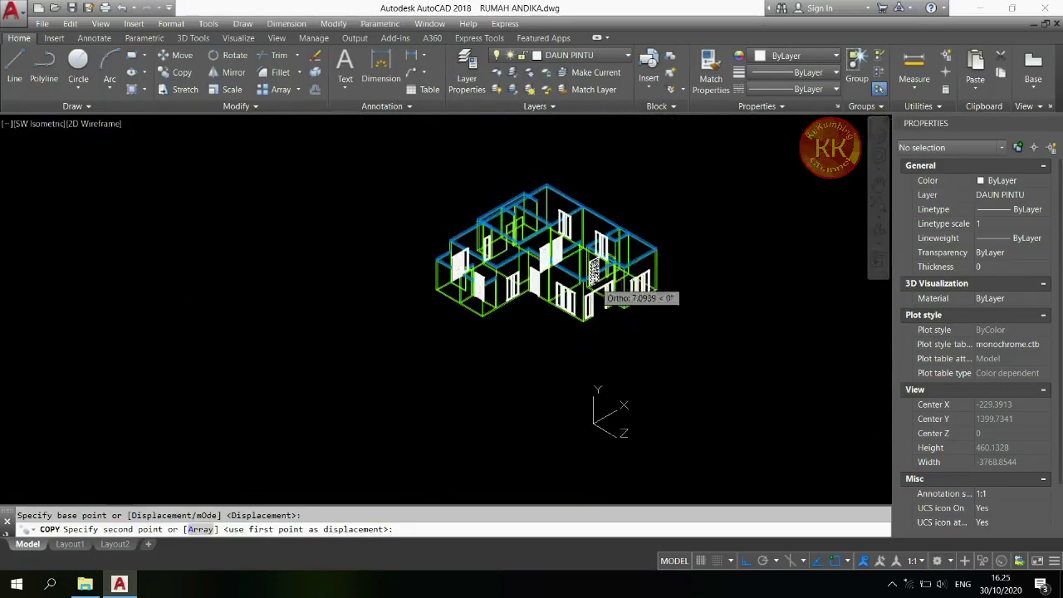
click(697, 203)
- In the Front view, ungroup the copied door leaf outside the house into separate solids
click(53, 127)
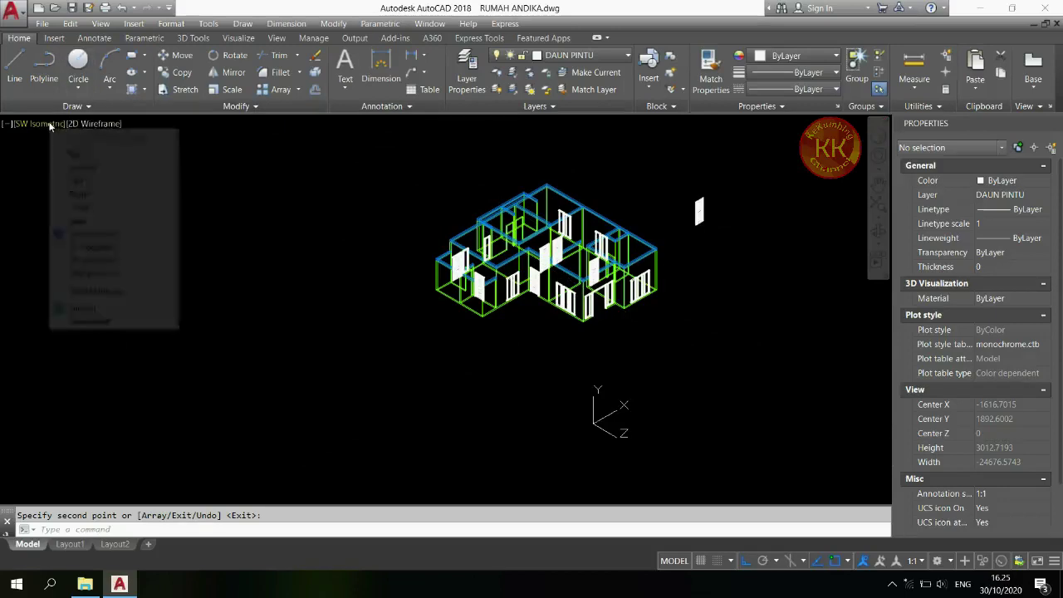
click(70, 207)
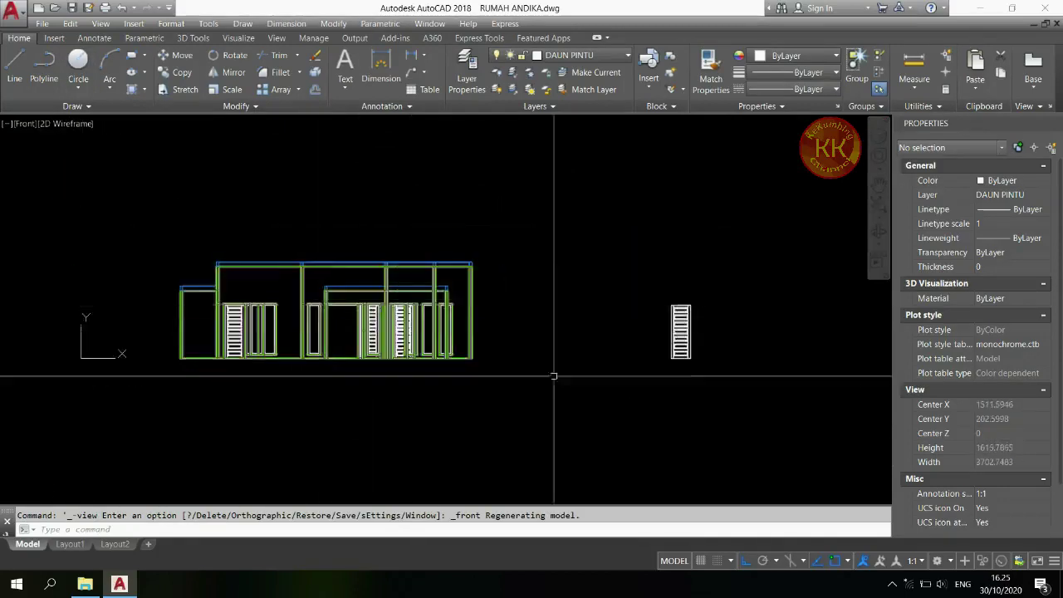
scroll(614, 290, up, 3)
click(640, 196)
click(553, 394)
right_click(612, 287)
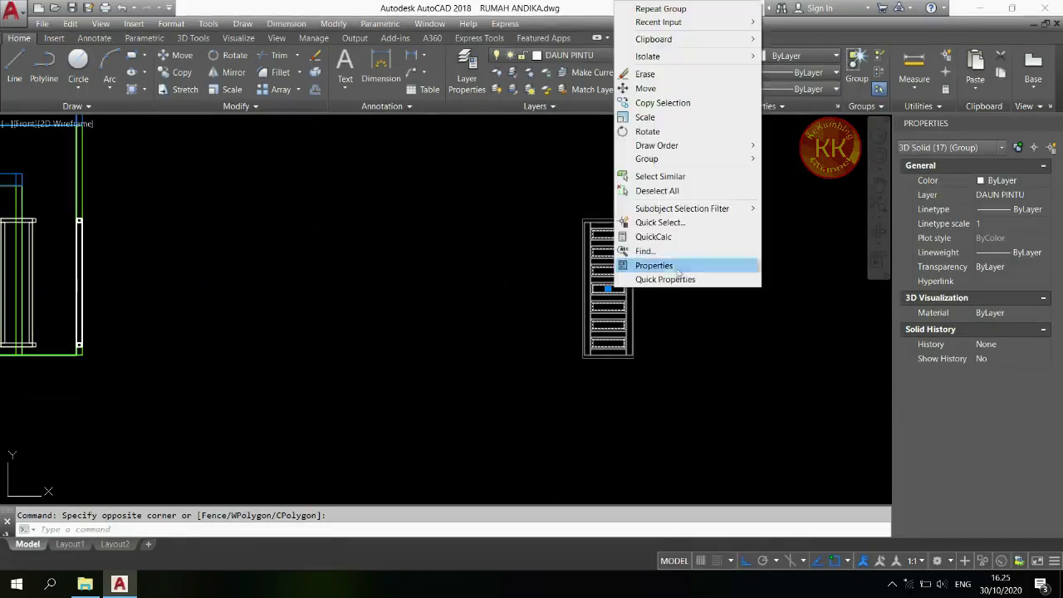
mouse_move(739, 162)
click(787, 174)
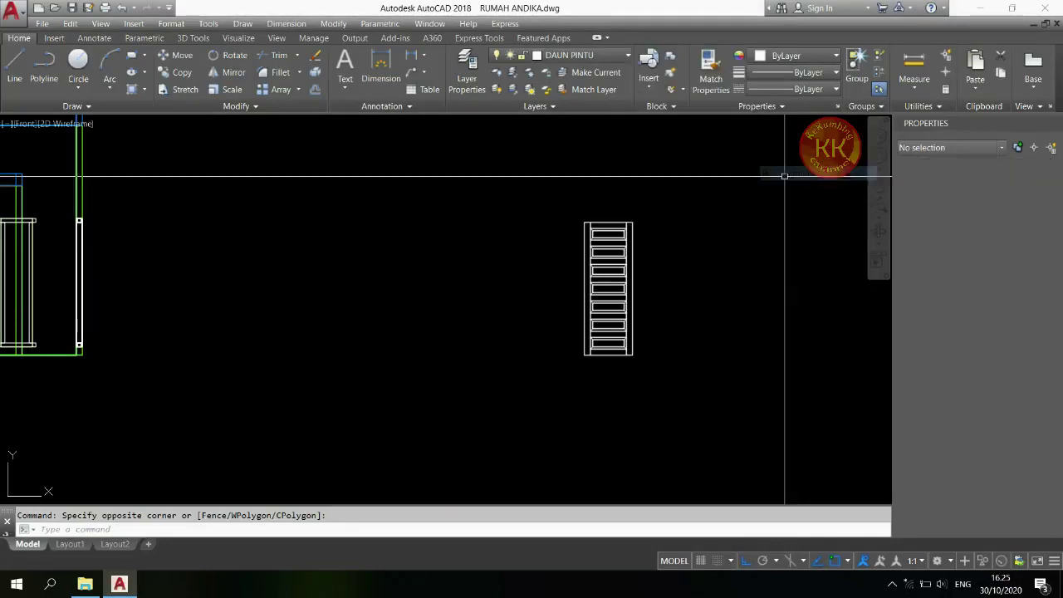
click(619, 237)
scroll(616, 233, up, 2)
scroll(615, 228, up, 1)
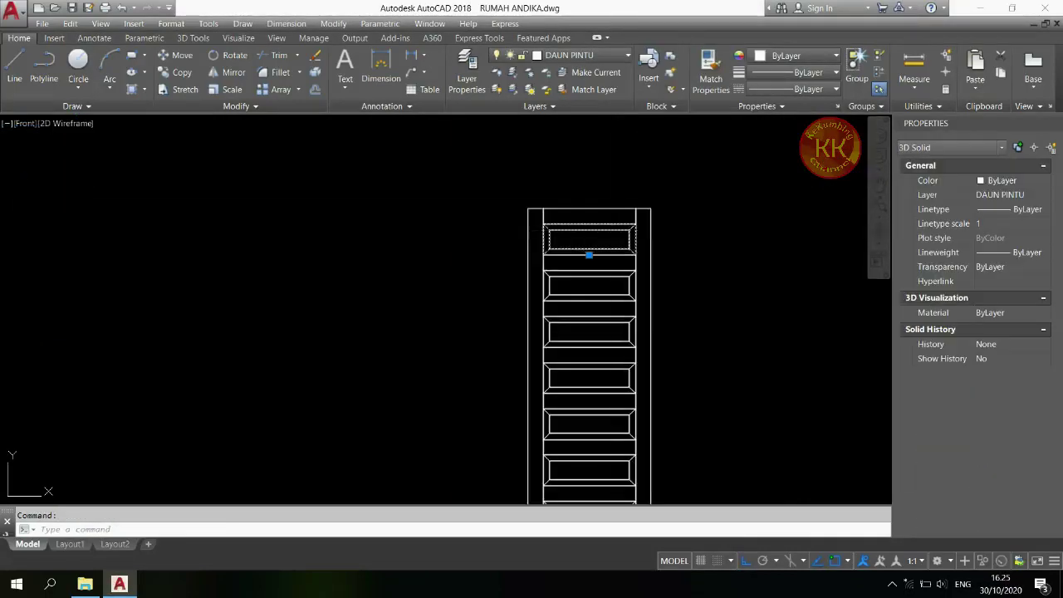
key(Escape)
scroll(631, 277, down, 1)
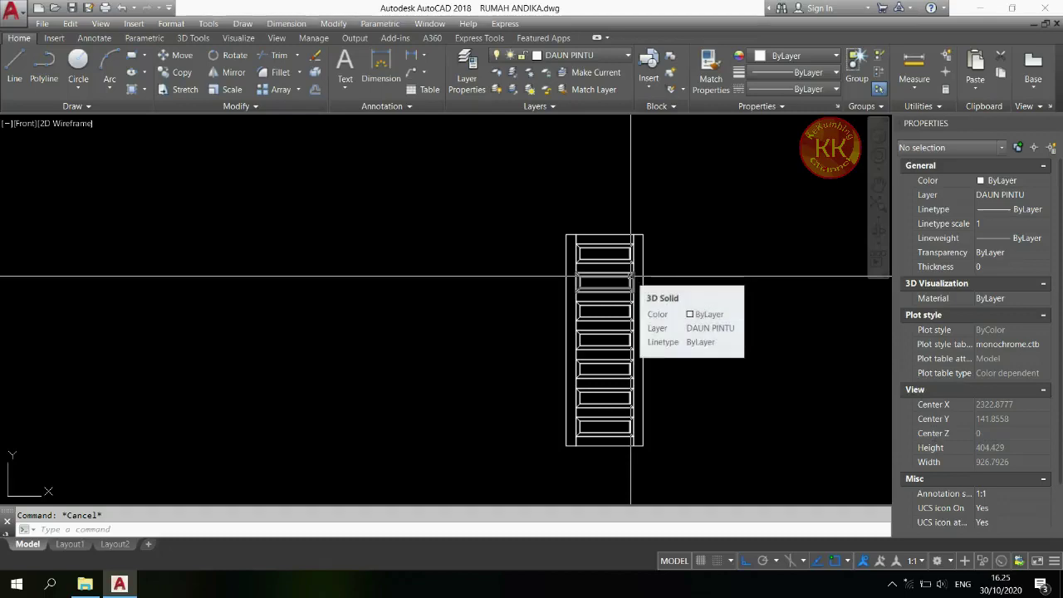
- Slice all rails and panels of the copied leaf vertically through the top rail's midpoint, keeping both sides
text(sl)
key(Return)
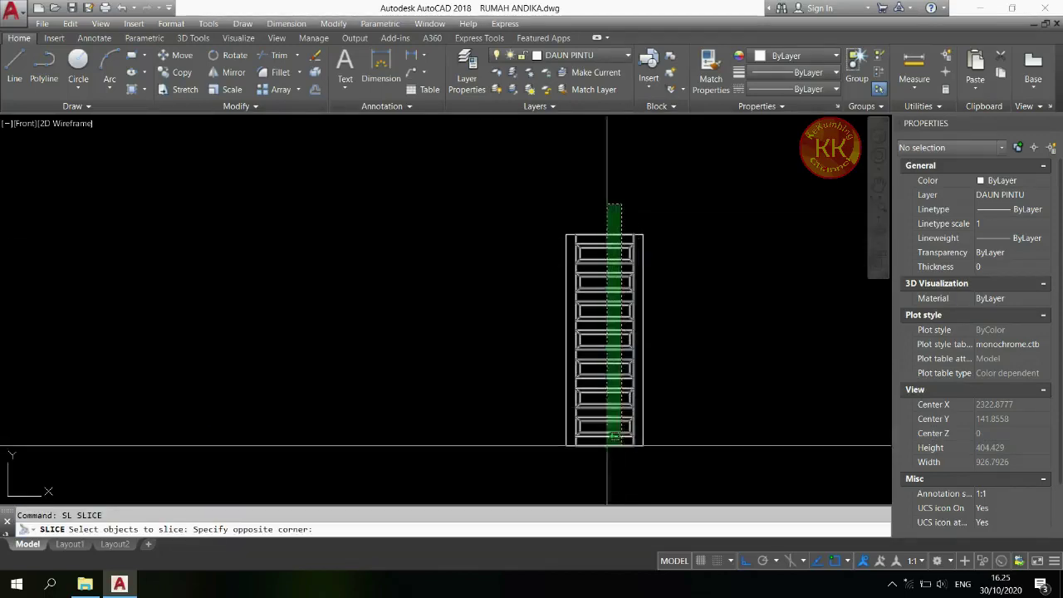
click(602, 474)
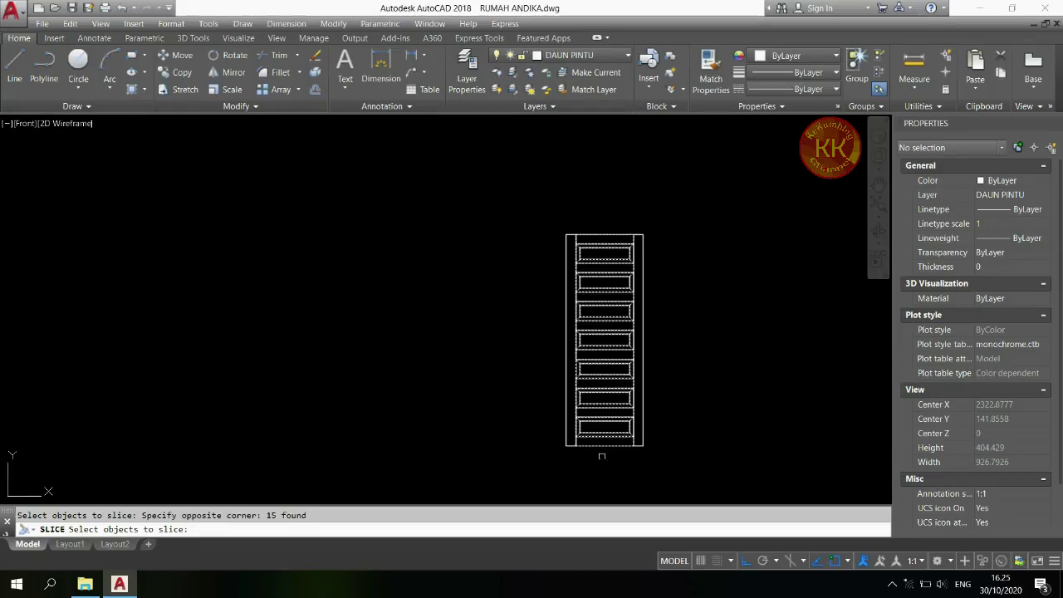
key(Return)
scroll(572, 247, up, 8)
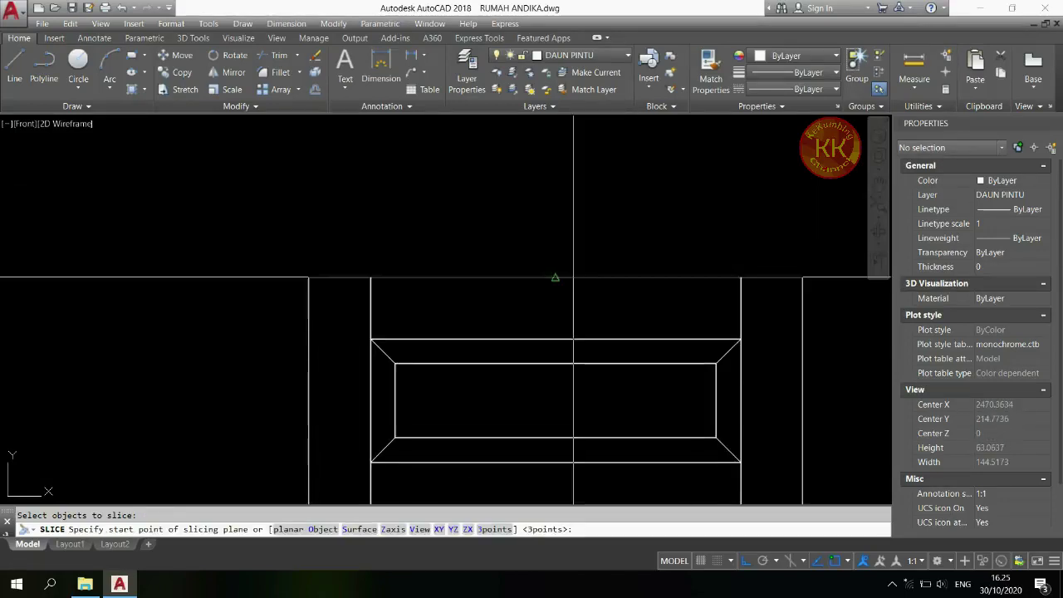
click(573, 277)
scroll(573, 276, down, 8)
click(575, 209)
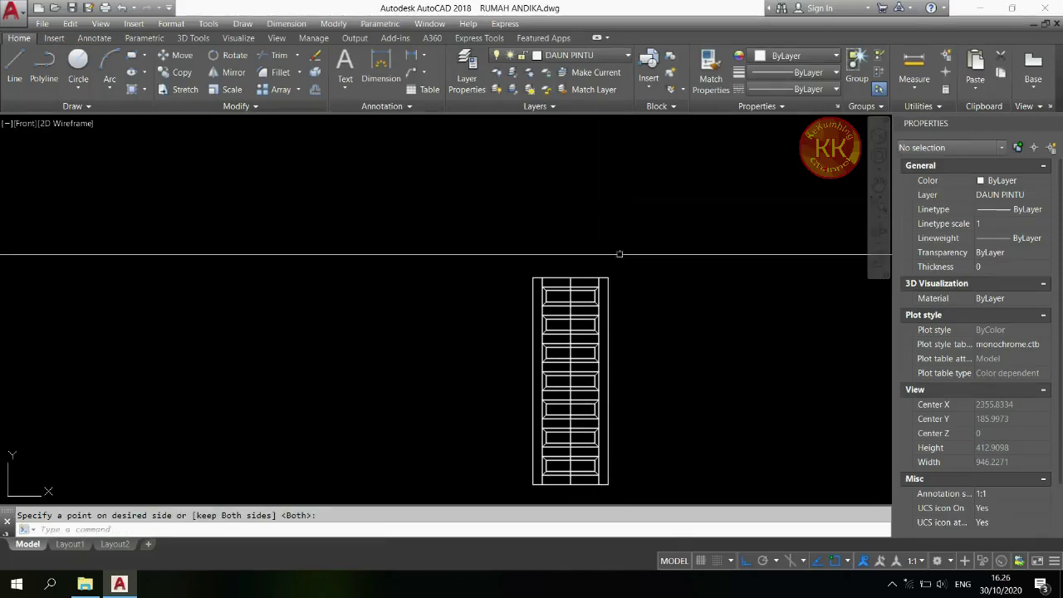
- Move the right upright and the right halves of the rails and panels 10 units to the left
key(Return)
click(625, 248)
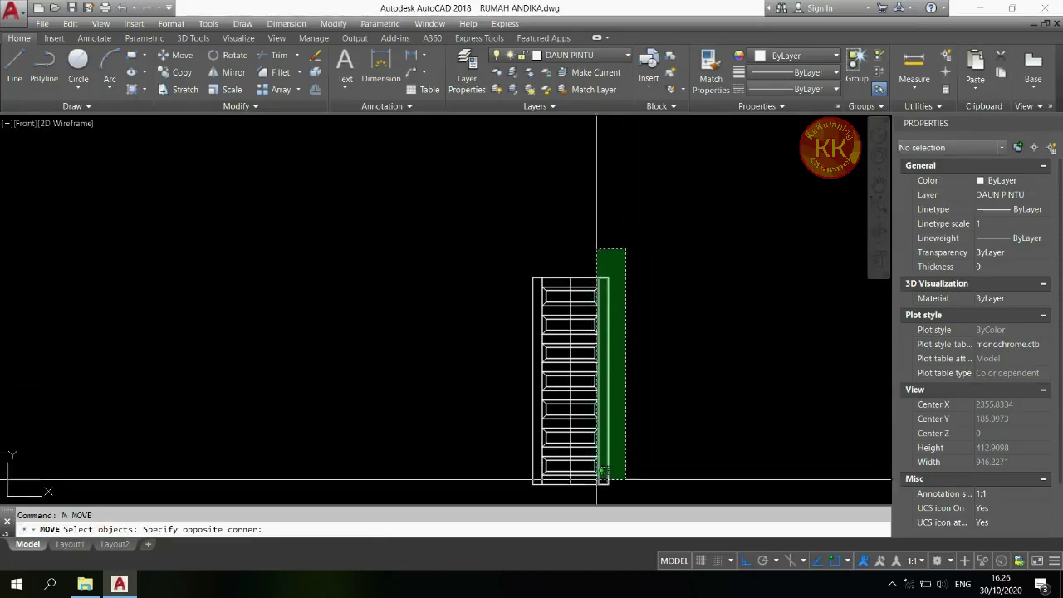
click(592, 494)
key(Return)
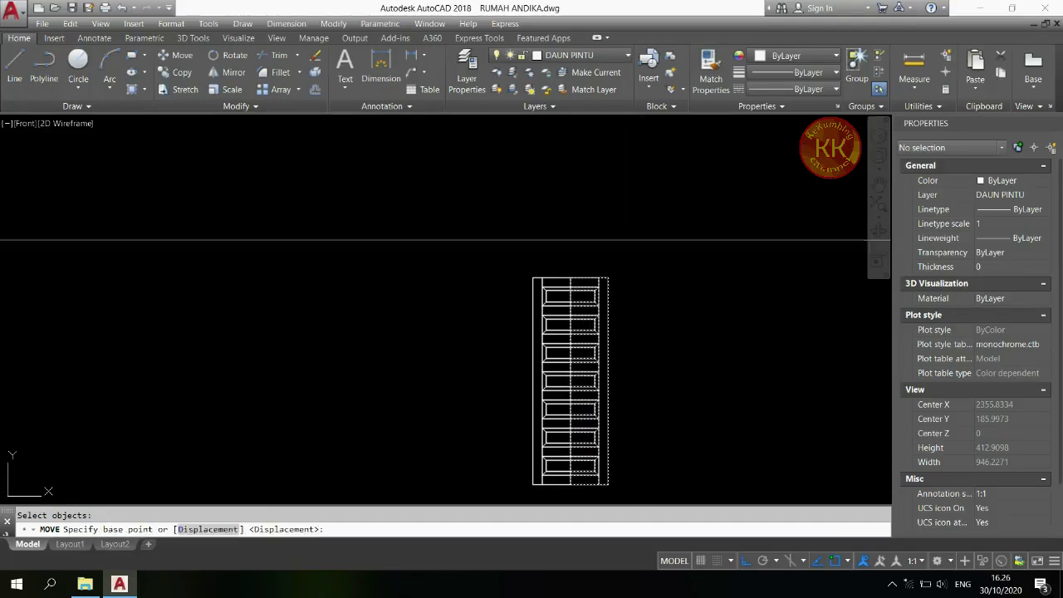
click(642, 238)
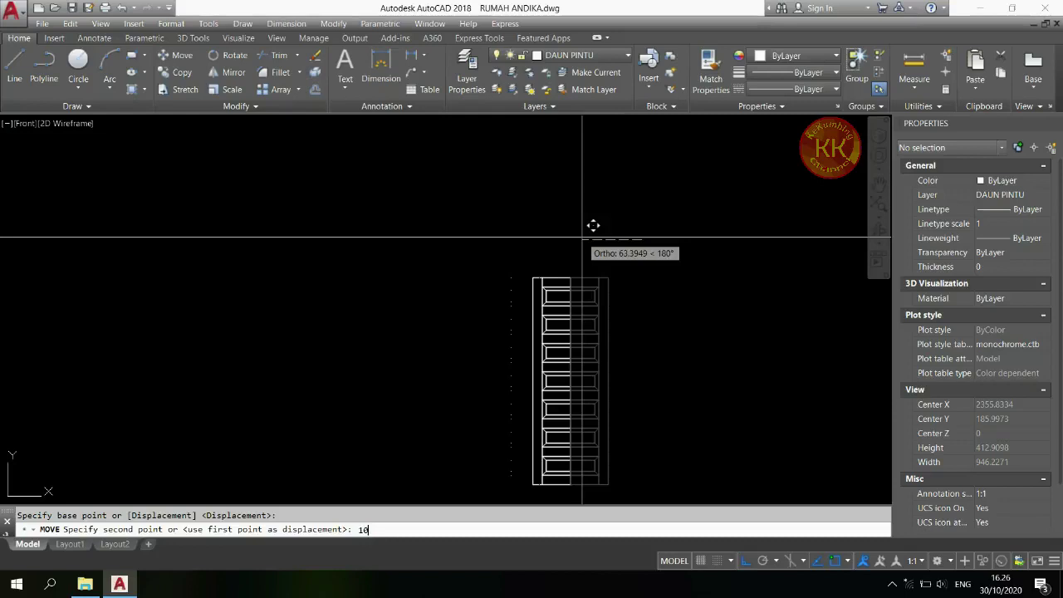
text(10)
key(Return)
- Union the two overlapping halves of each rail and panel one by one, from the top rail down to the bottom rail
scroll(564, 249, up, 6)
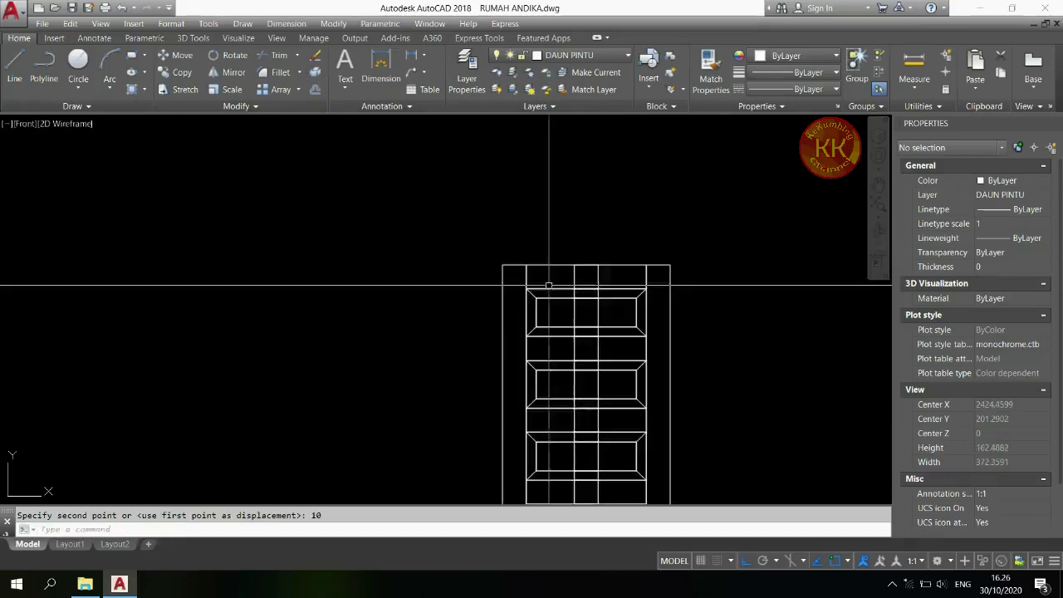
text(UNI)
key(Return)
click(604, 277)
click(532, 273)
key(Return)
key(Return)
click(609, 354)
click(578, 335)
scroll(547, 339, down, 3)
scroll(581, 339, up, 3)
click(526, 351)
key(Return)
key(Return)
click(580, 389)
click(527, 399)
key(Return)
key(Return)
click(579, 461)
click(518, 460)
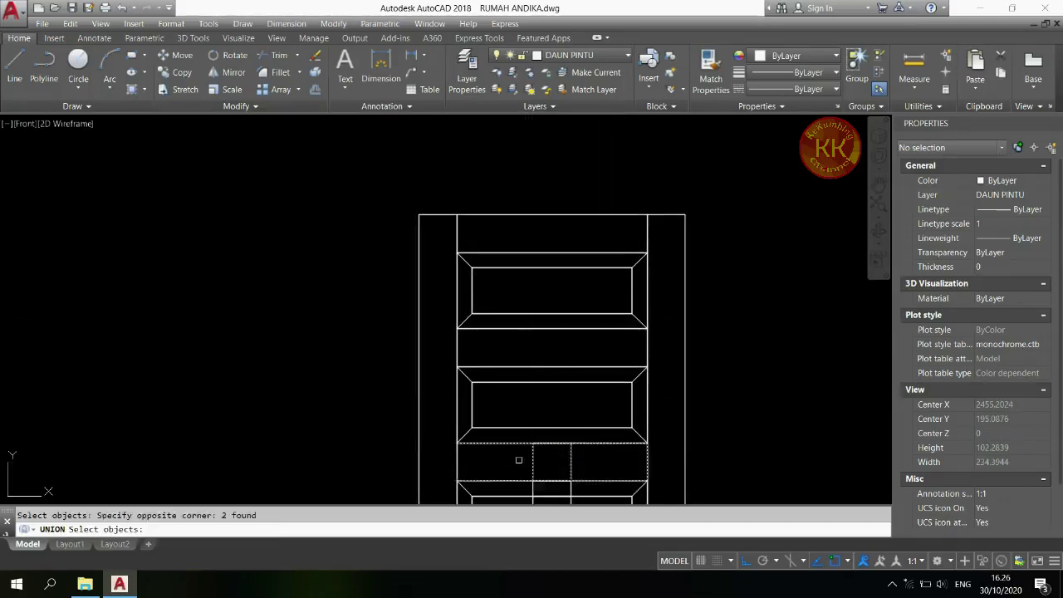
scroll(518, 460, up, 3)
scroll(503, 247, down, 5)
scroll(499, 411, up, 4)
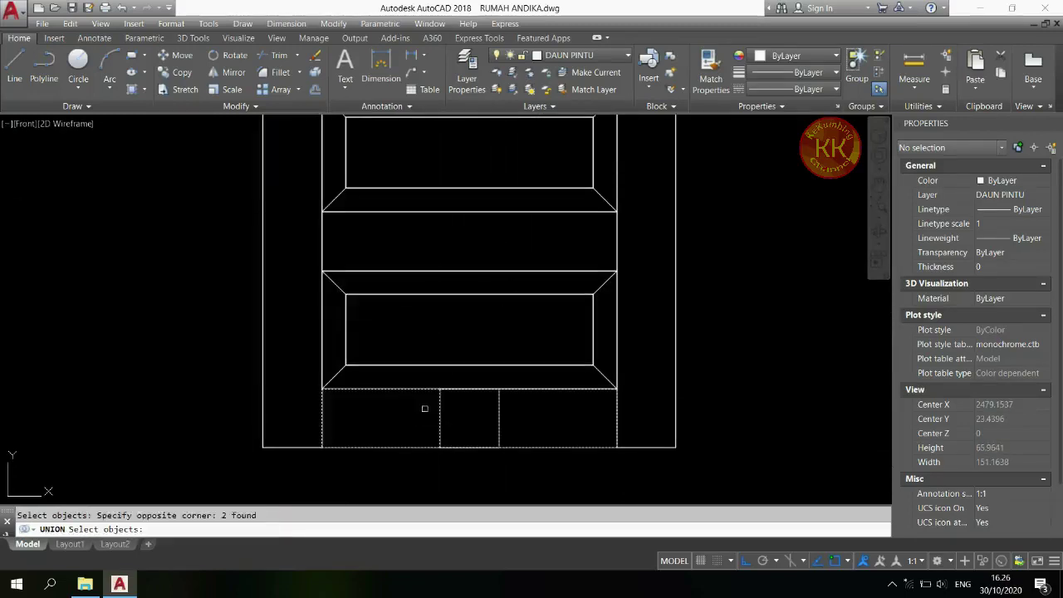
key(Return)
scroll(531, 436, down, 6)
- Select all solids of the narrowed door leaf and combine them into one group
right_click(615, 202)
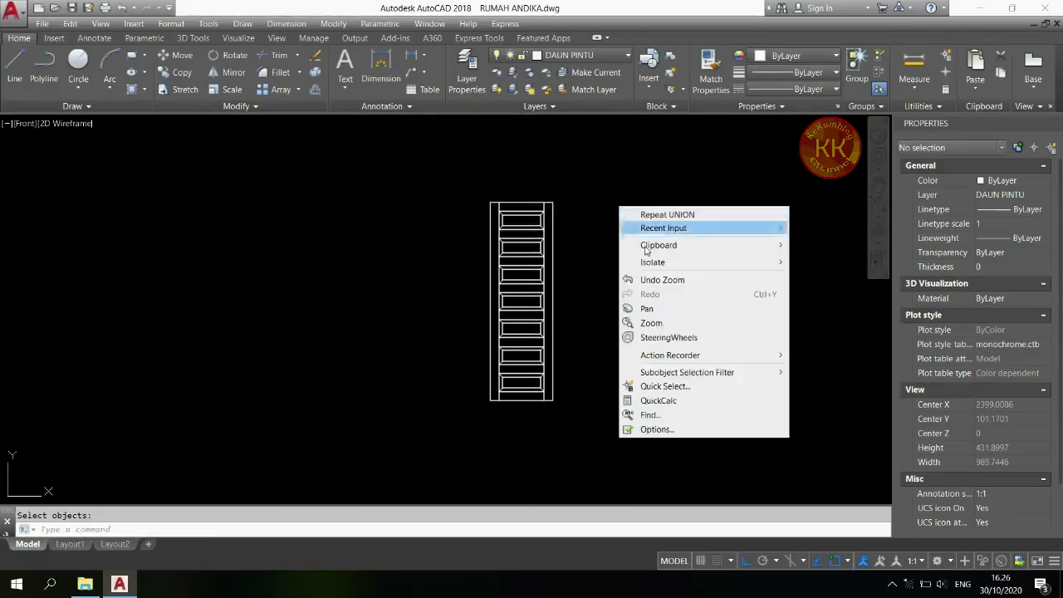
click(576, 177)
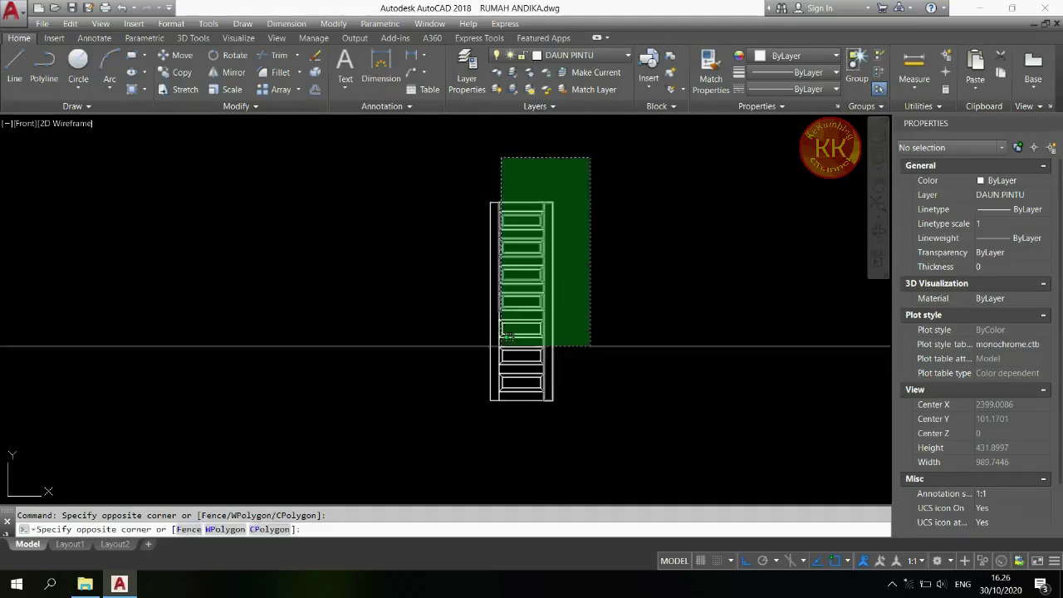
click(501, 344)
right_click(523, 318)
mouse_move(639, 184)
click(695, 185)
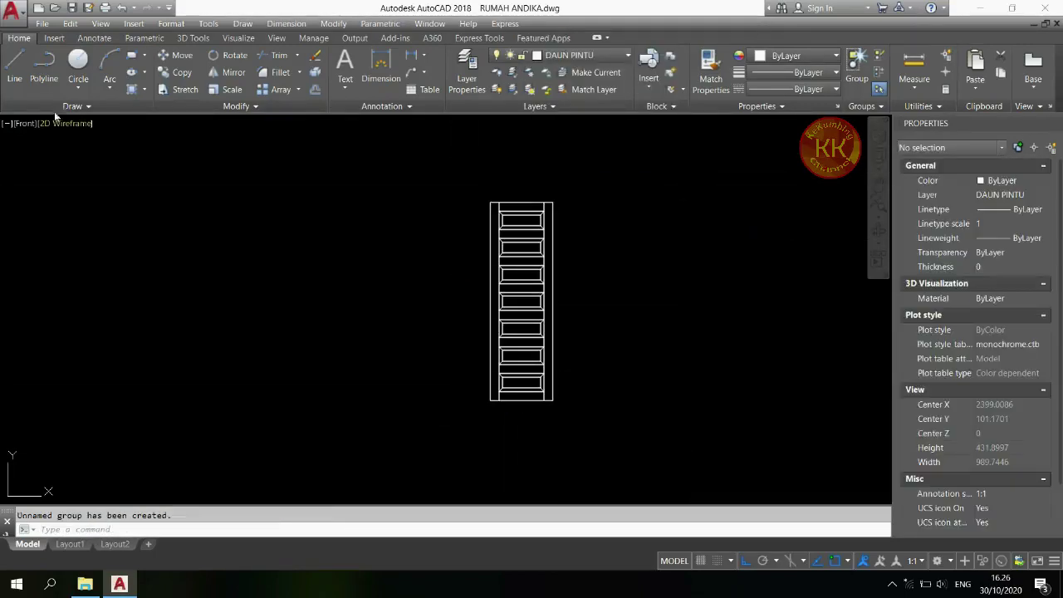
- In the SW Isometric view, move the narrowed door leaf group by its bottom corner against the post of the wide front door frame
click(26, 124)
click(58, 233)
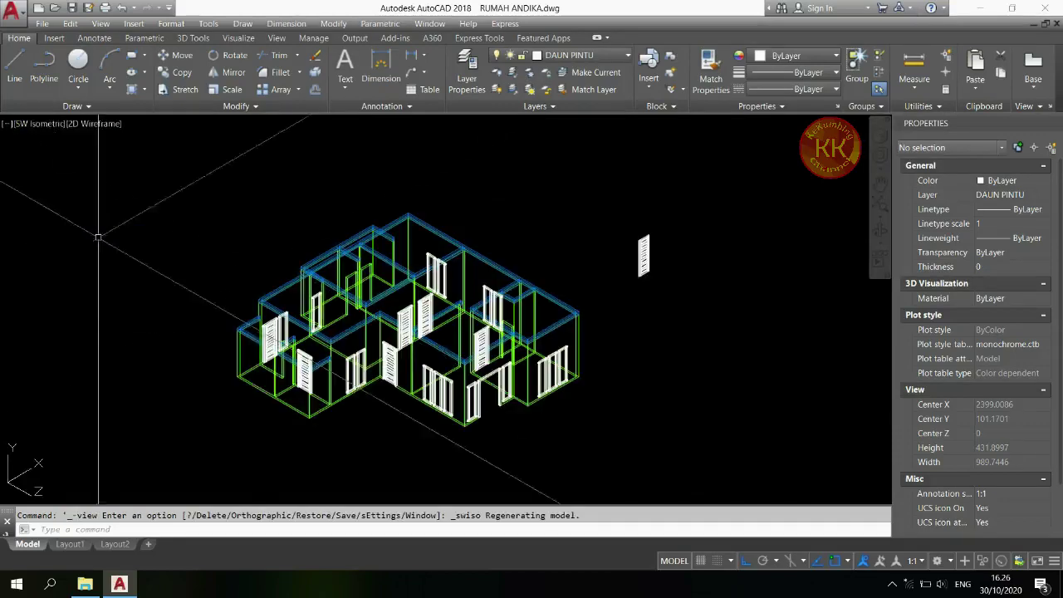
text(m)
key(Return)
scroll(635, 252, up, 5)
click(720, 229)
scroll(669, 371, up, 4)
key(Return)
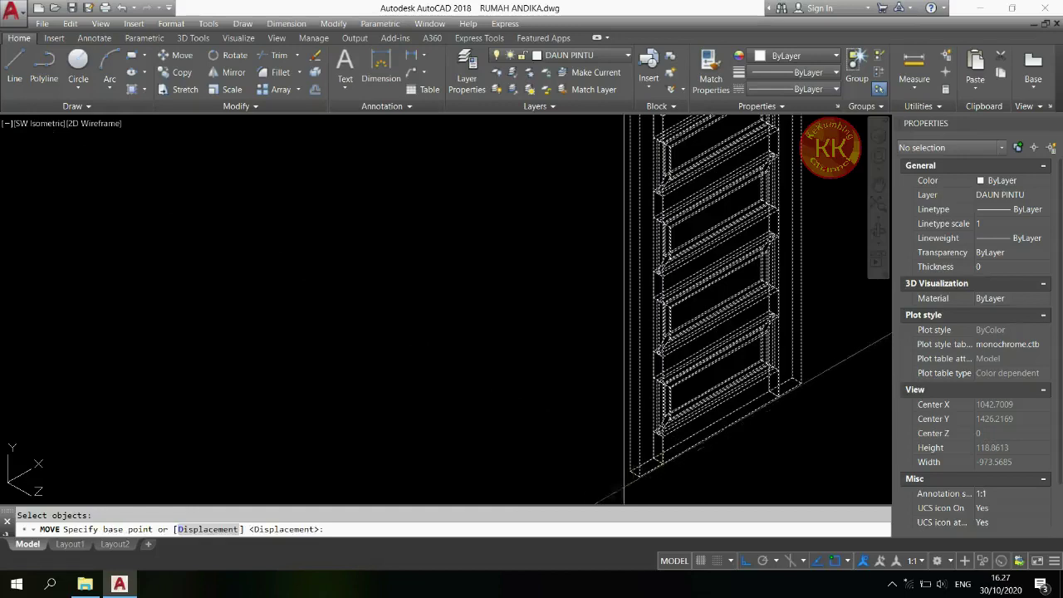
scroll(626, 249, down, 5)
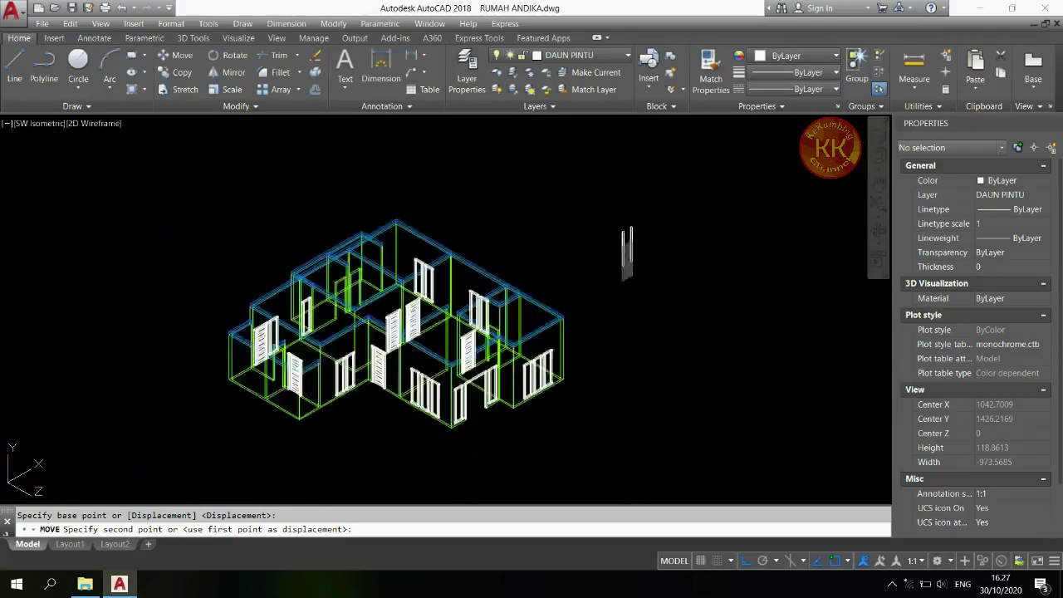
scroll(541, 320, up, 8)
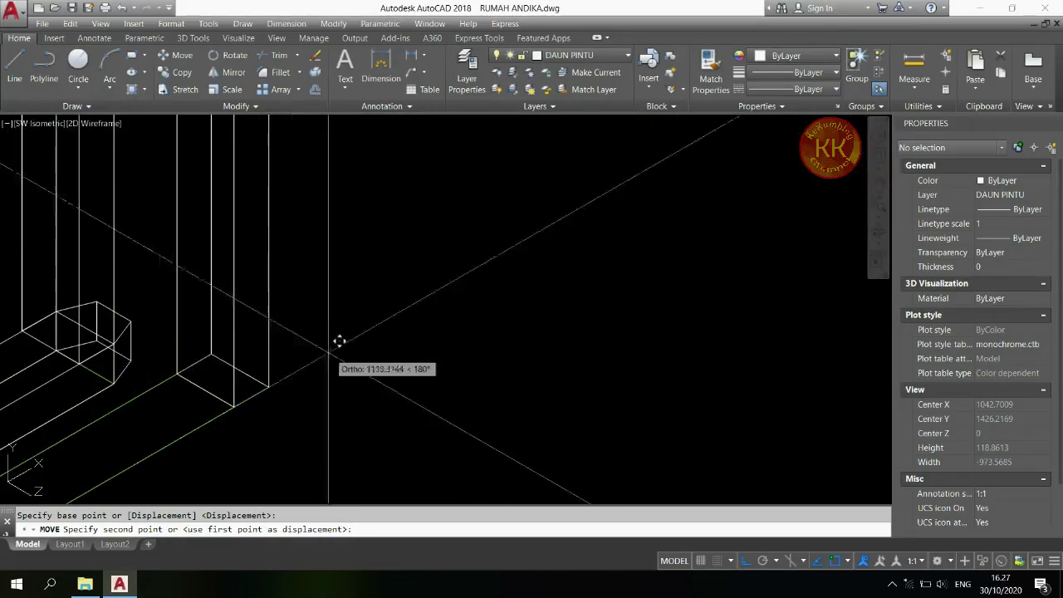
scroll(220, 340, up, 5)
click(439, 387)
- Erase the selected door leaf group
text(e)
key(Return)
scroll(439, 387, up, 5)
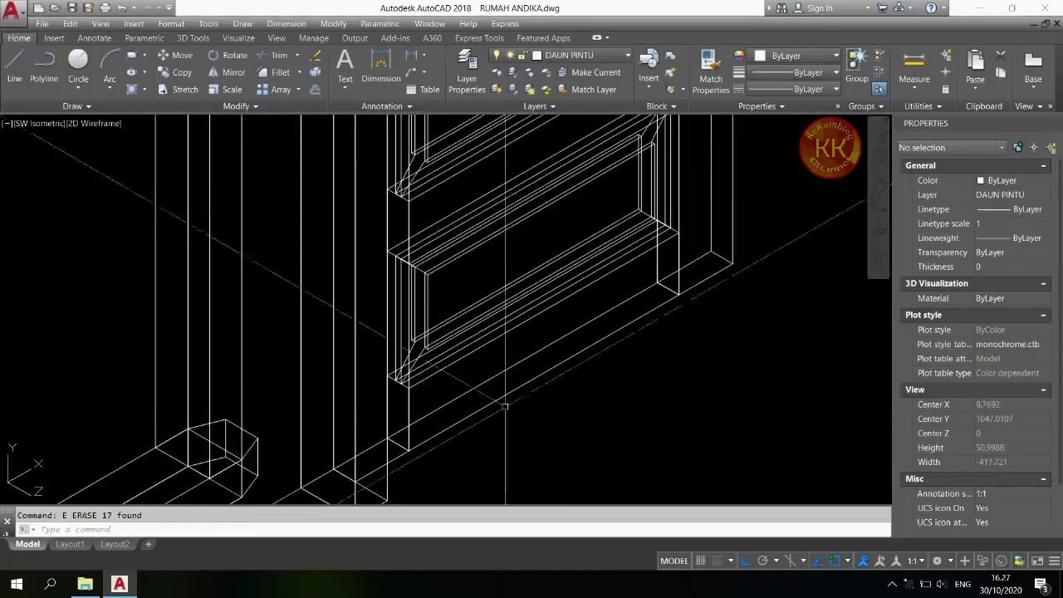
- Copy the narrowed door leaf by its bottom corner into the empty half of the wide front door frame
scroll(581, 373, down, 1)
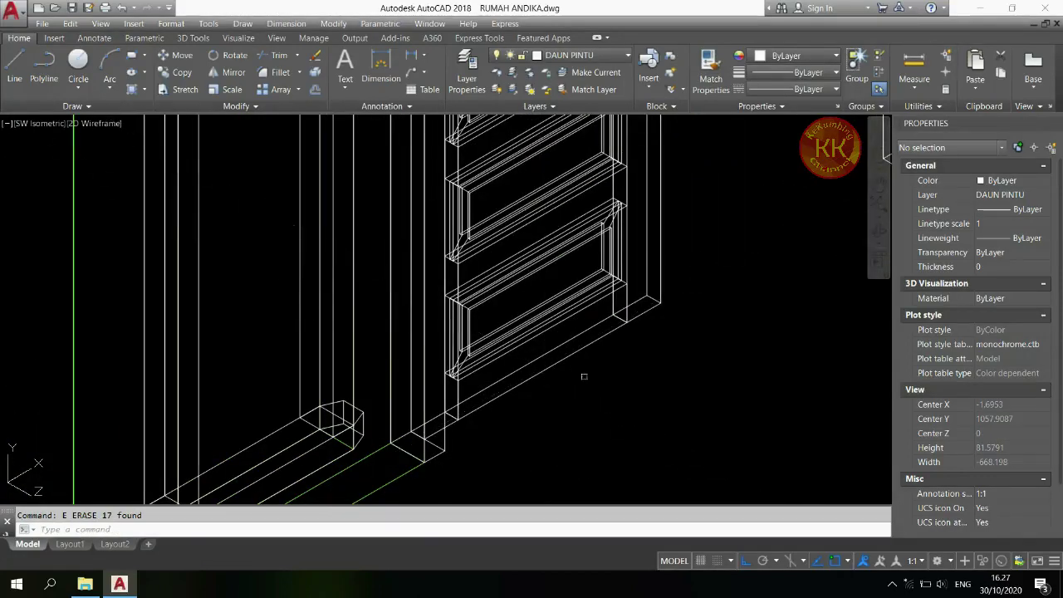
click(507, 396)
scroll(420, 437, up, 3)
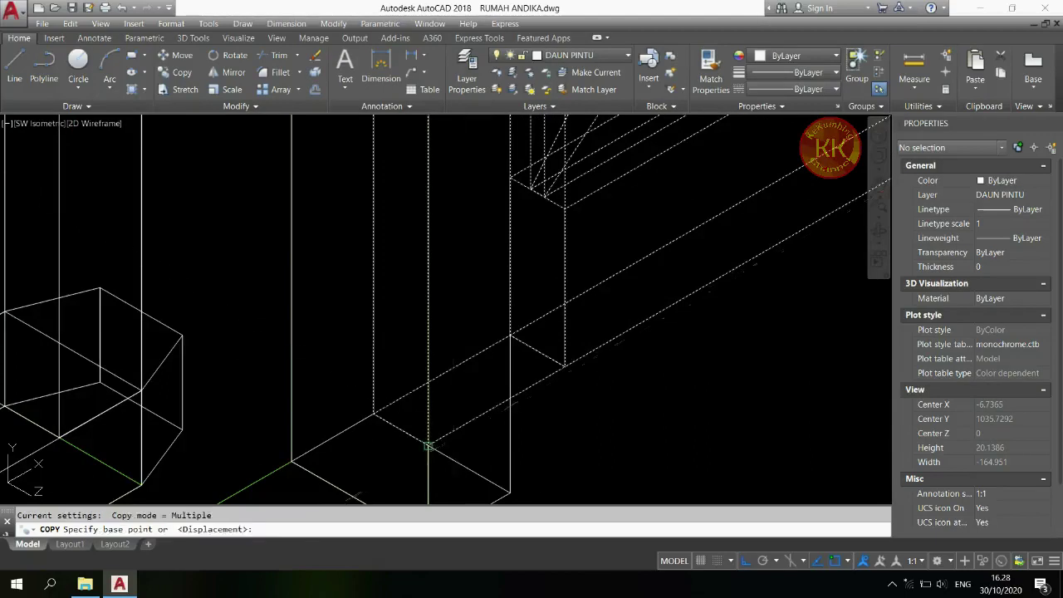
click(427, 446)
scroll(656, 387, down, 3)
scroll(742, 307, up, 3)
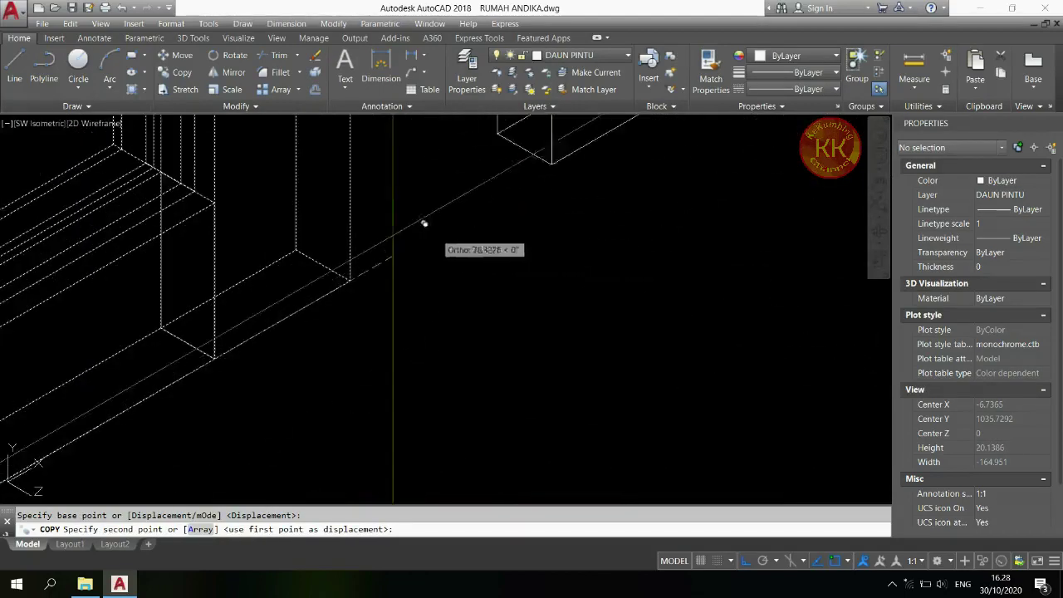
click(427, 304)
scroll(534, 368, down, 4)
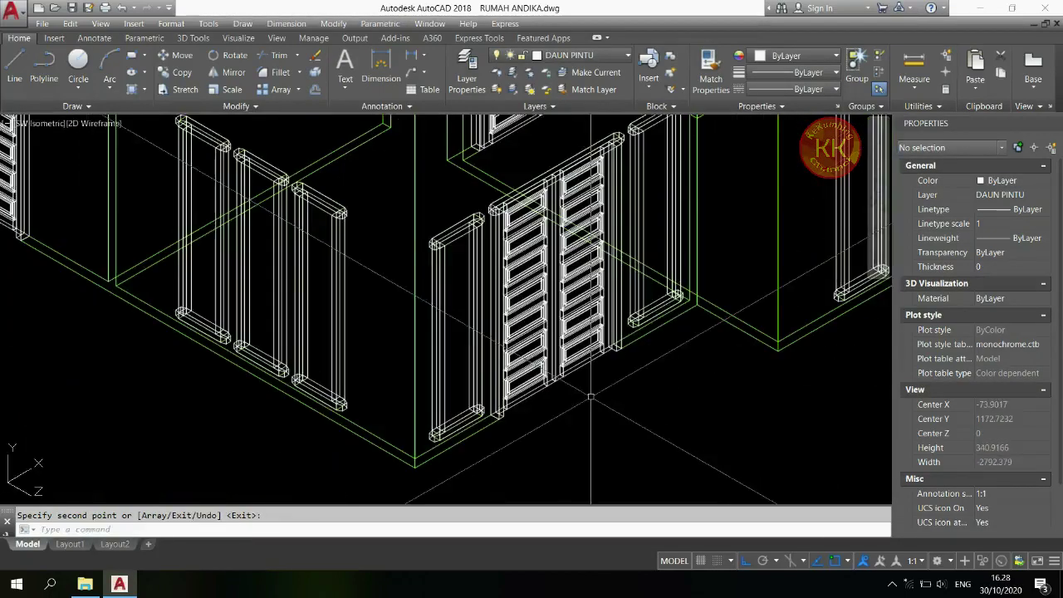
- Examine the front double door and the whole house in the Shaded visual style, then restore 2D Wireframe
click(98, 123)
click(124, 204)
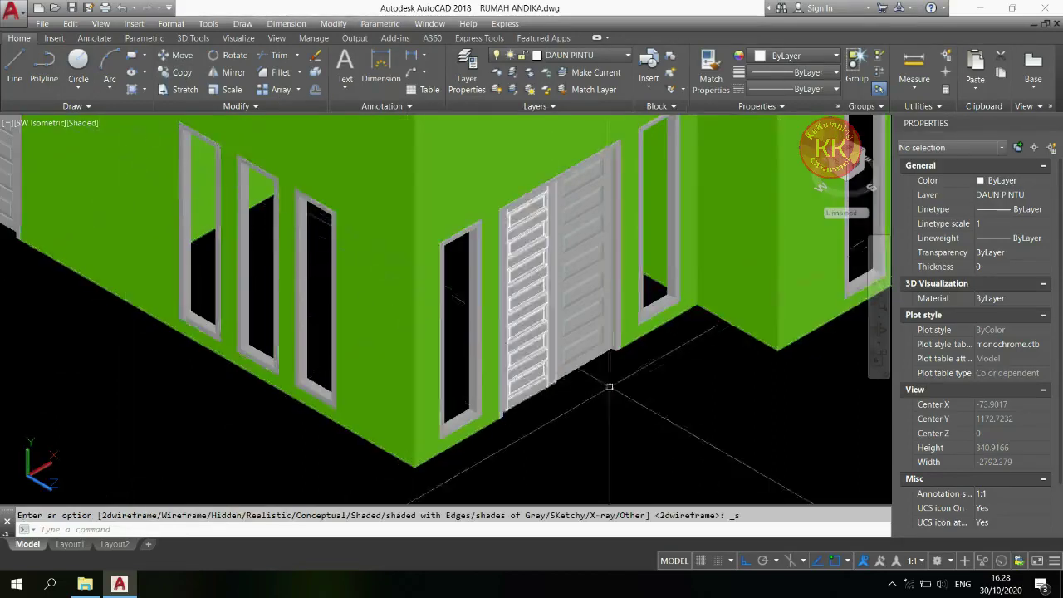
scroll(619, 373, up, 2)
scroll(624, 380, down, 6)
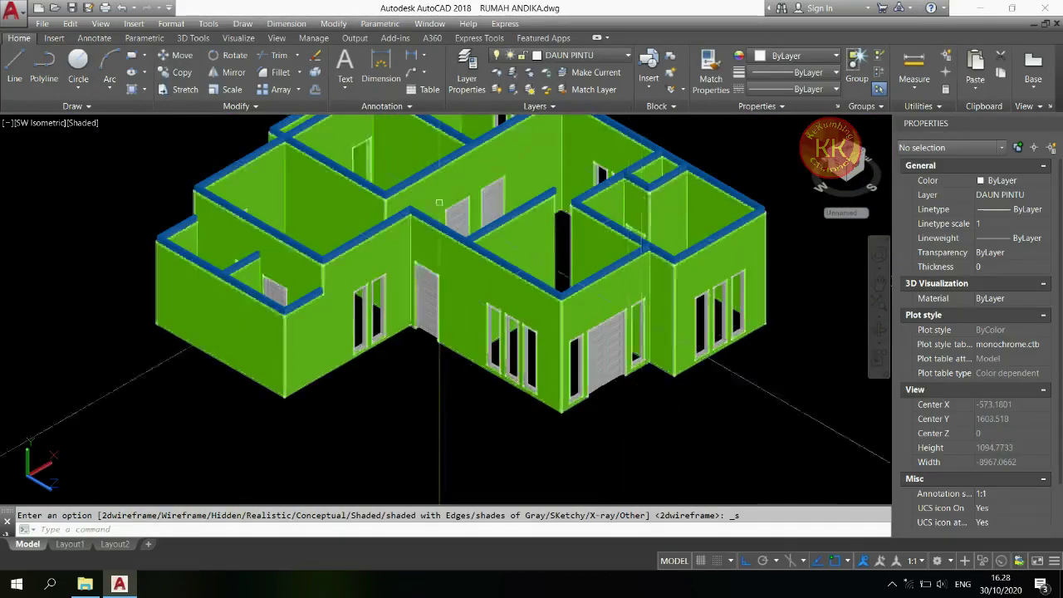
click(83, 122)
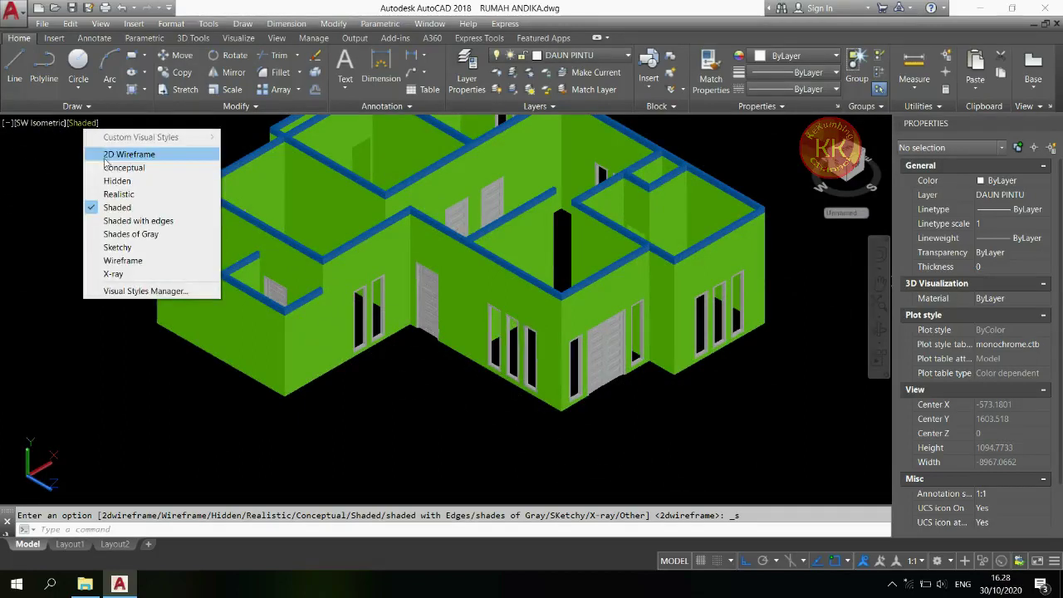
click(125, 152)
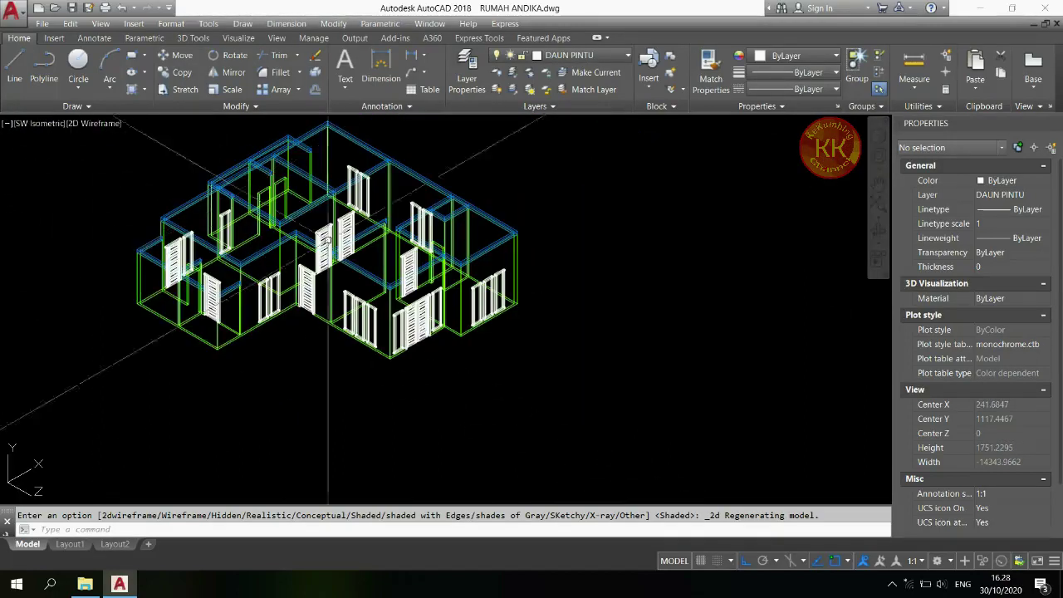
- In the Front view, draw a 10 by 200 upright rectangle in the empty space beside the house
scroll(327, 240, up, 4)
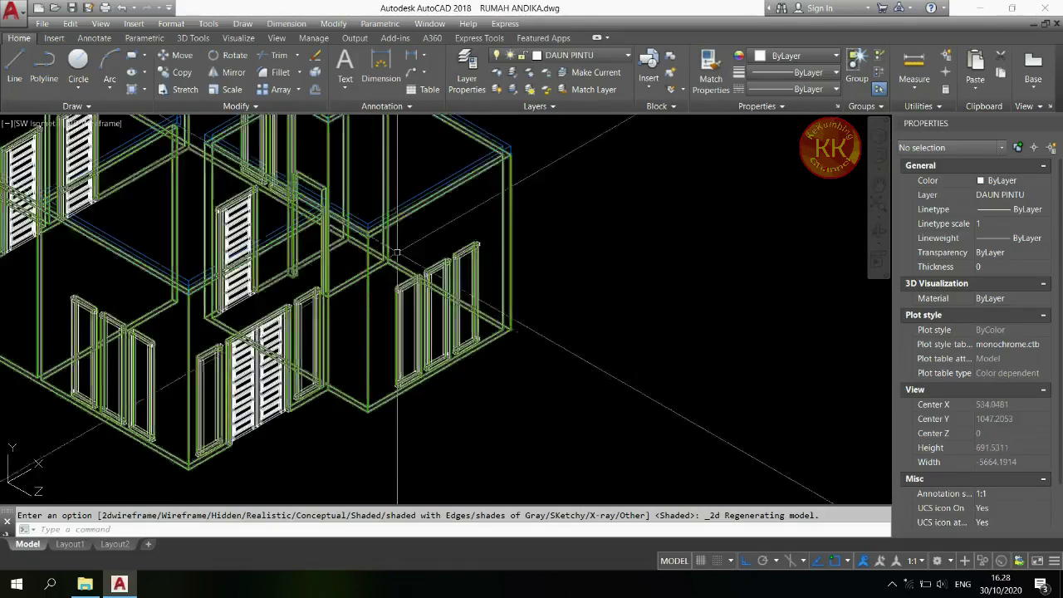
scroll(397, 251, up, 2)
click(41, 127)
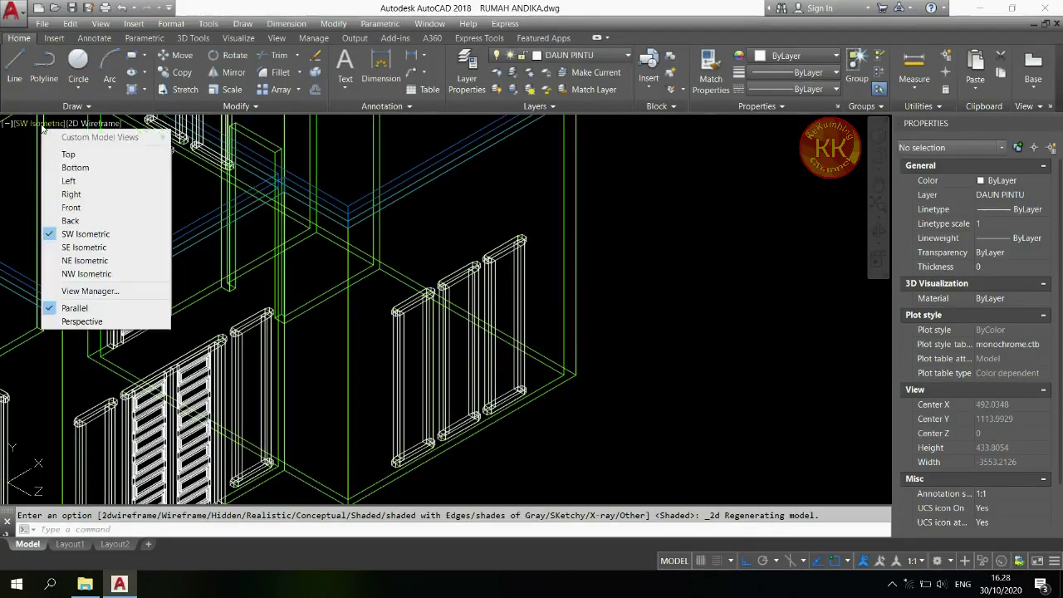
click(70, 205)
scroll(614, 290, up, 4)
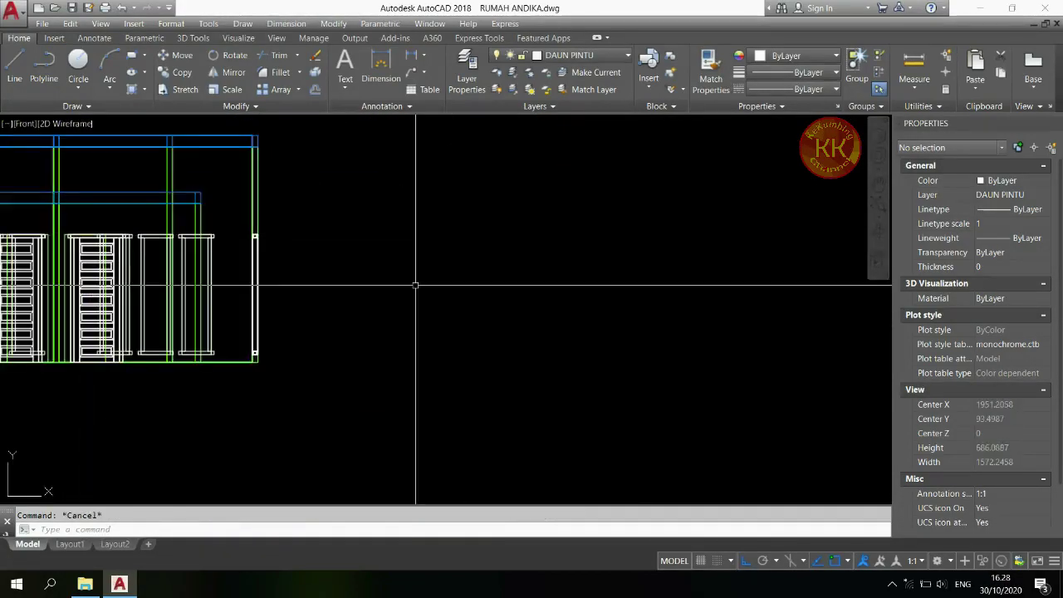
click(462, 285)
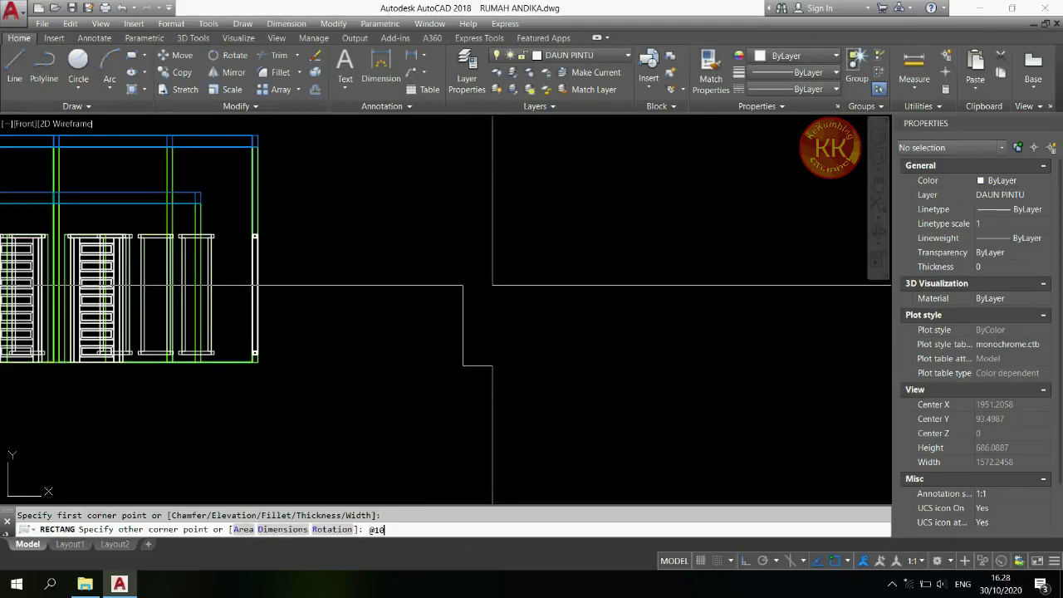
key(Return)
- Draw a 20 by 10 rectangle starting from the bottom right corner of the tall upright rectangle
scroll(491, 347, up, 4)
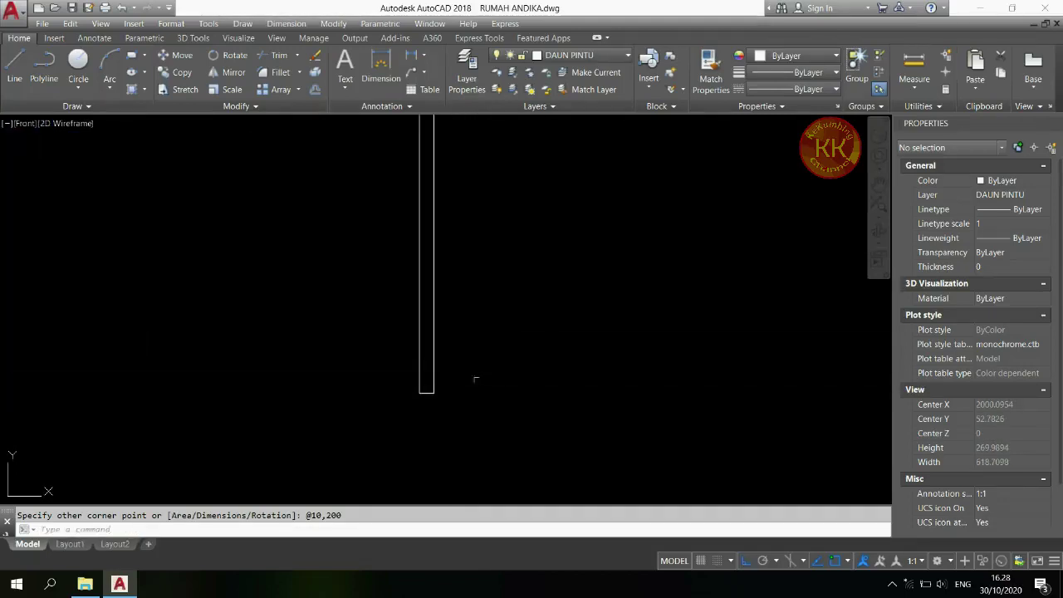
text(REC)
key(Return)
scroll(446, 385, up, 2)
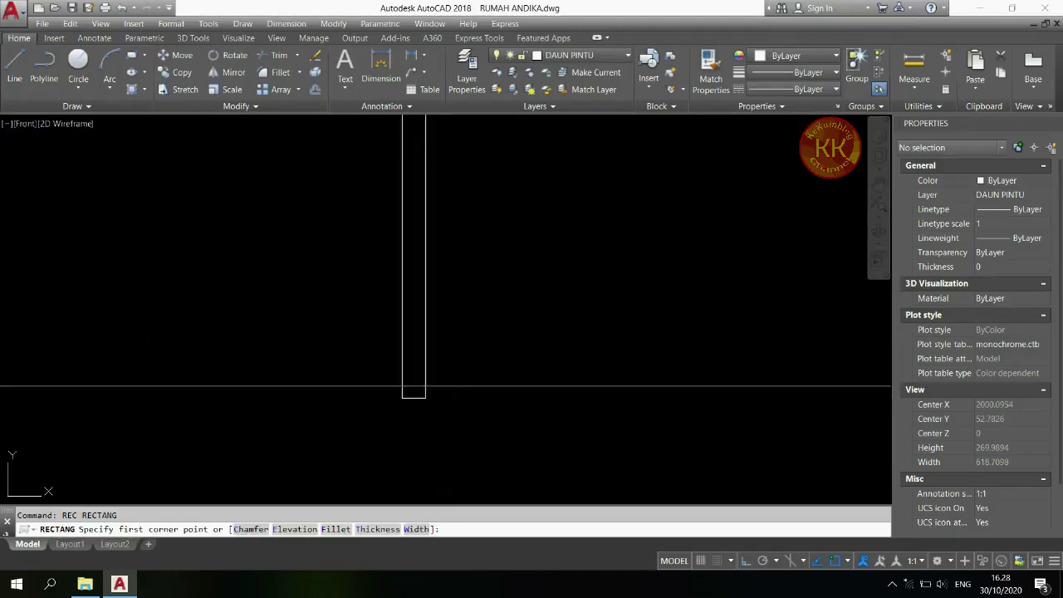
click(402, 398)
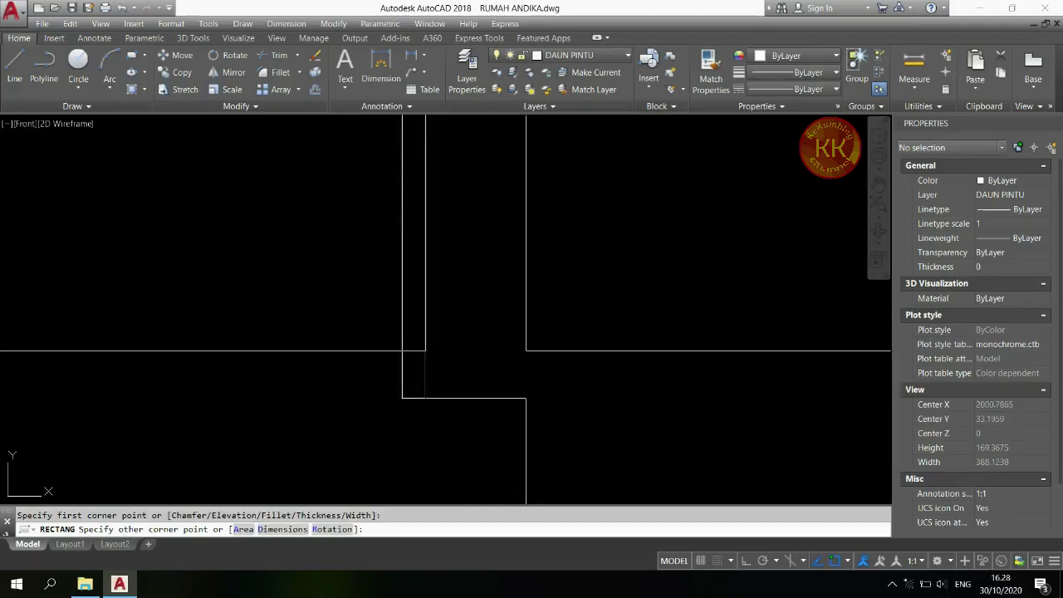
text(@20,10)
key(Return)
- Mirror the tall upright across a vertical line through the middle of the small bottom rectangle, keeping the original
text(MI)
key(Return)
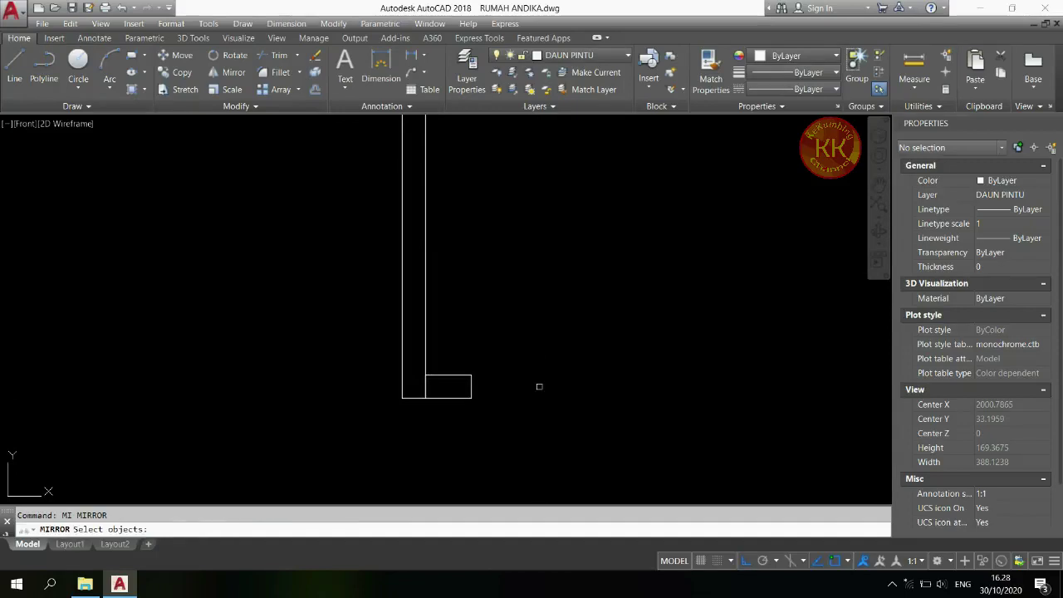
click(405, 309)
scroll(445, 378, down, 2)
click(446, 390)
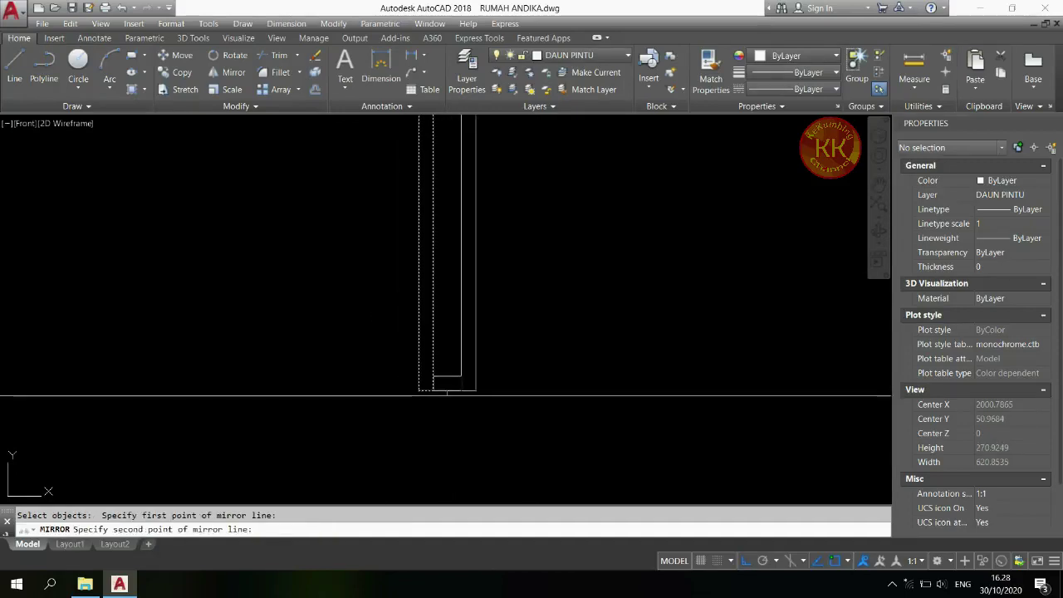
click(446, 453)
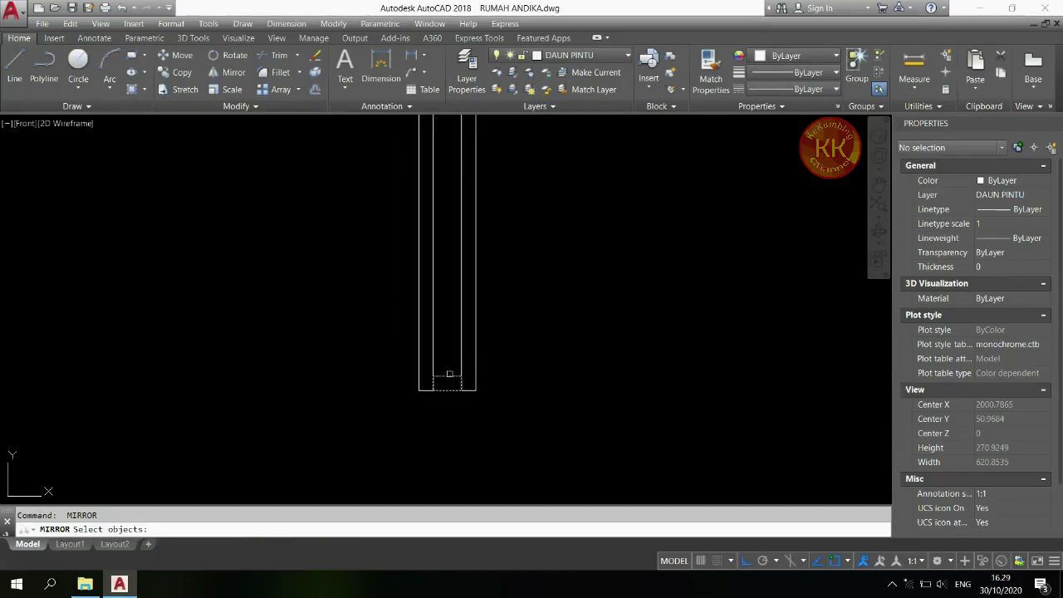
- Mirror the small bottom rectangle across the uprights' mid-height to form the top rail, keeping the original
click(449, 374)
scroll(482, 363, down, 2)
click(477, 291)
click(570, 297)
key(Return)
middle_drag(477, 355, 526, 391)
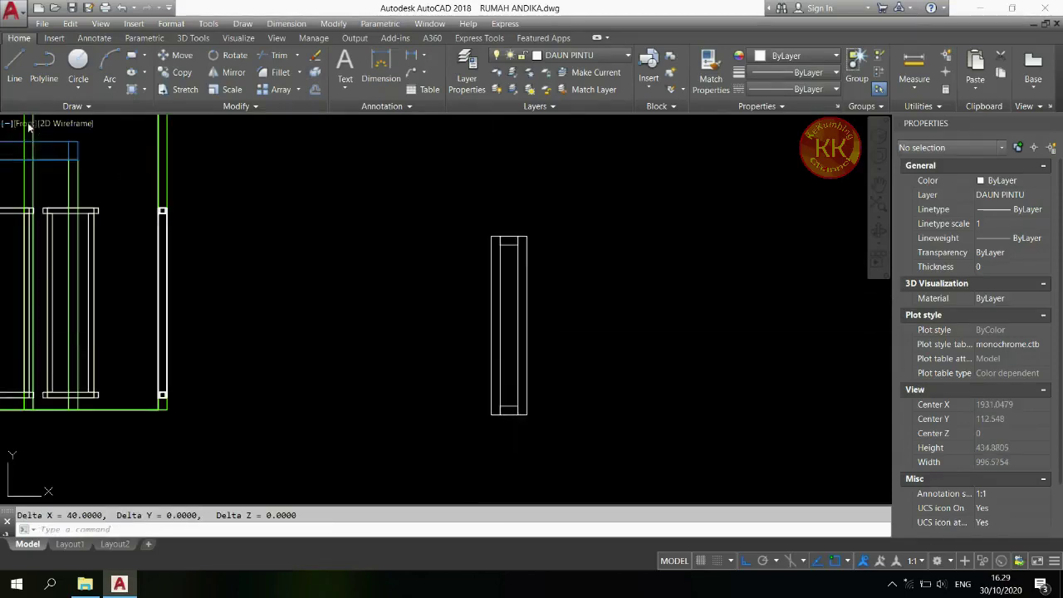
- In the SW Isometric view, extrude the four window leaf rectangles by 3
click(29, 125)
click(58, 234)
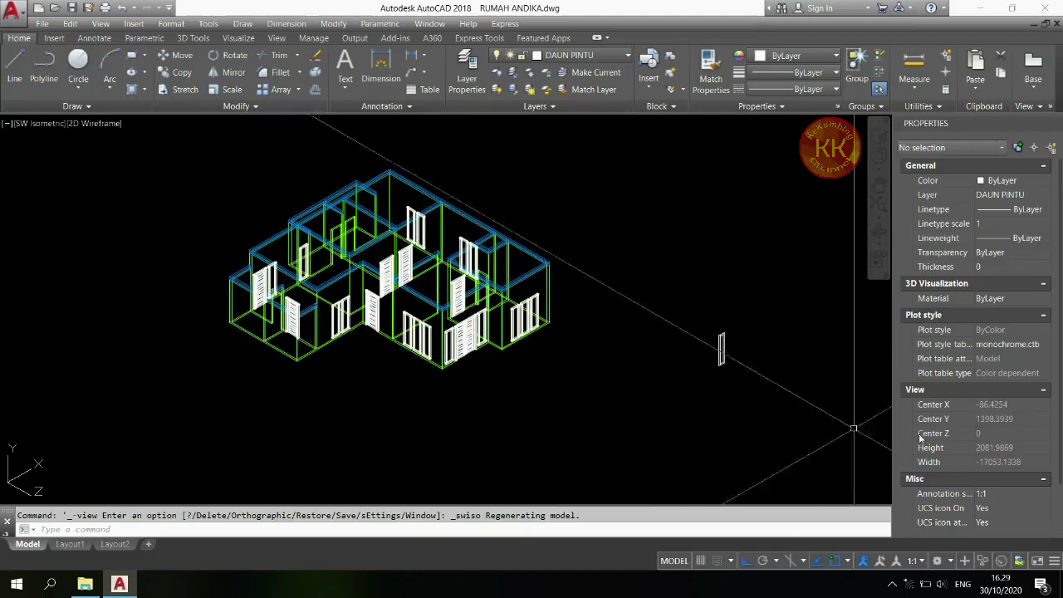
scroll(778, 365, up, 5)
scroll(425, 337, down, 3)
scroll(422, 291, up, 3)
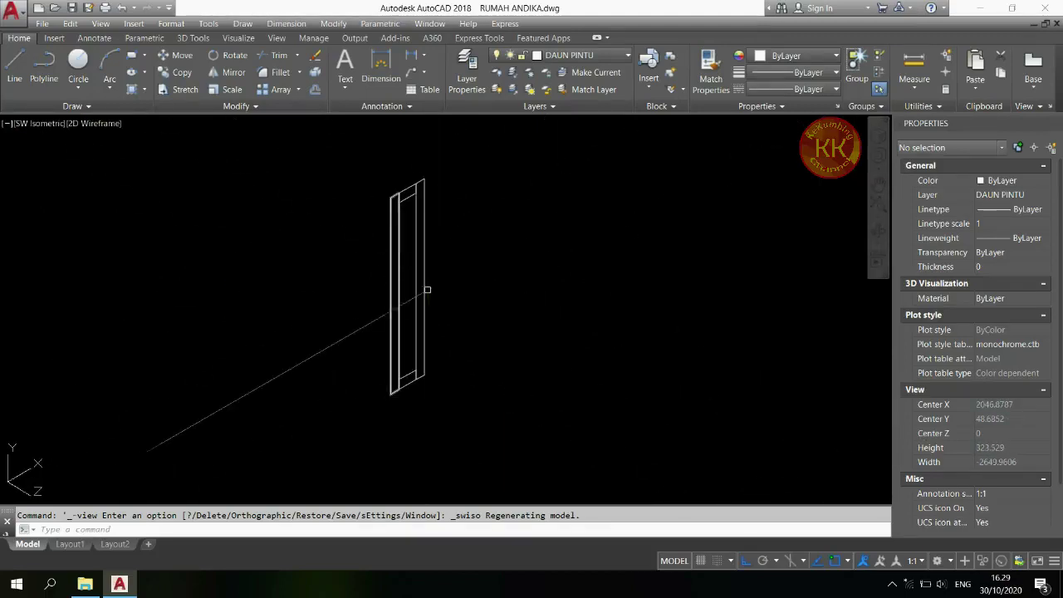
text(ext)
key(Return)
click(453, 178)
click(374, 405)
key(Return)
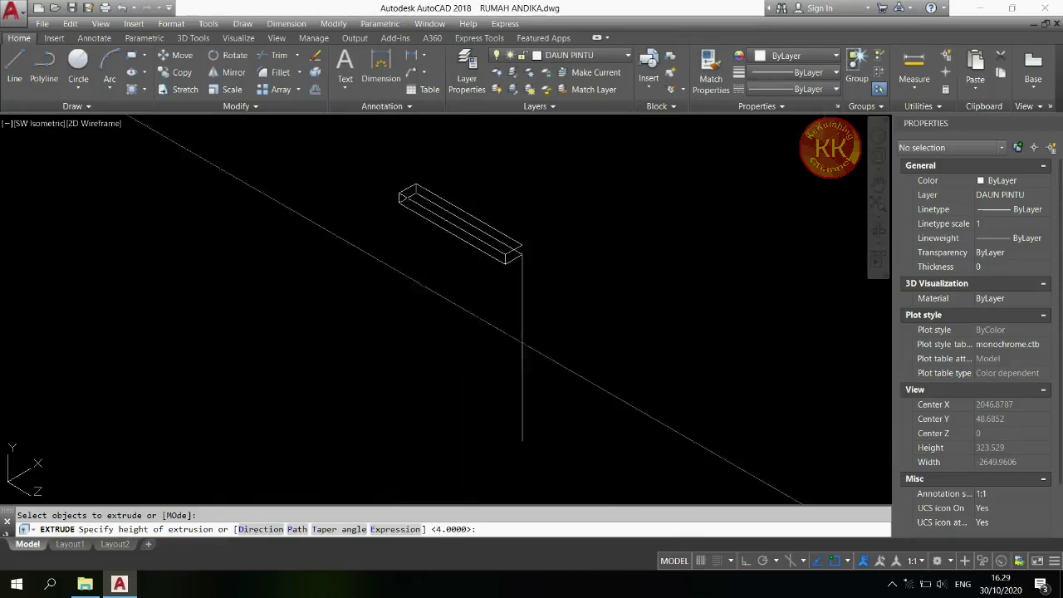
text(3)
key(Return)
- Select the four extruded window leaf solids and combine them into one group
scroll(381, 196, up, 2)
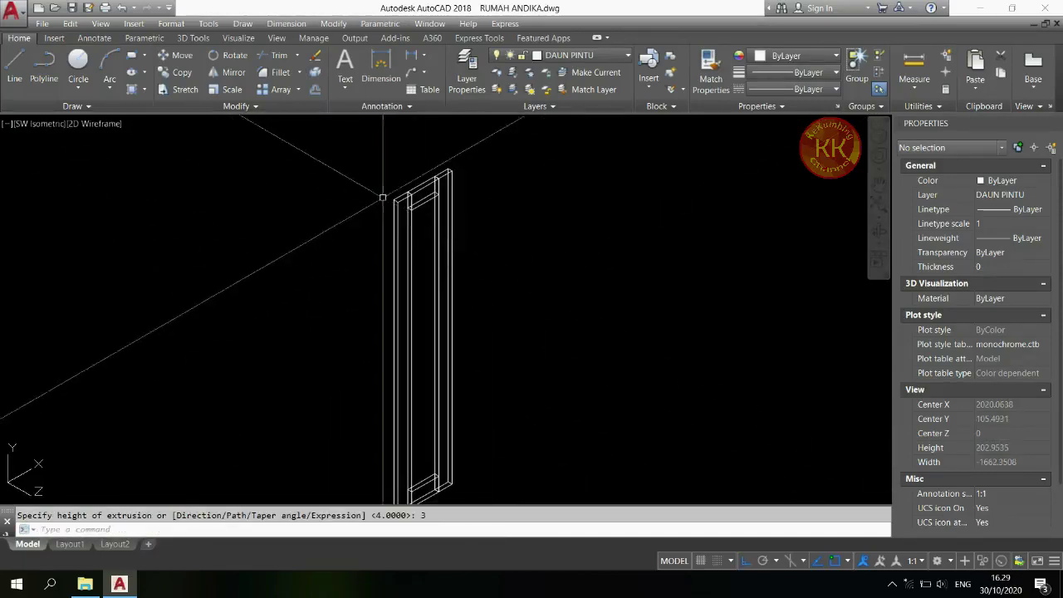
scroll(467, 277, down, 2)
click(534, 190)
click(461, 292)
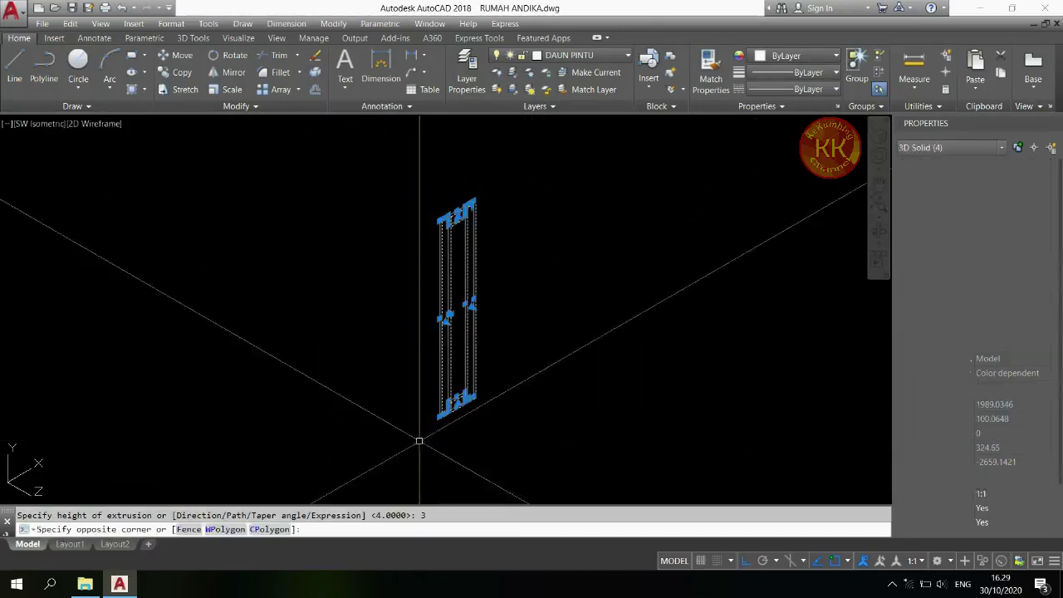
right_click(507, 297)
mouse_move(613, 171)
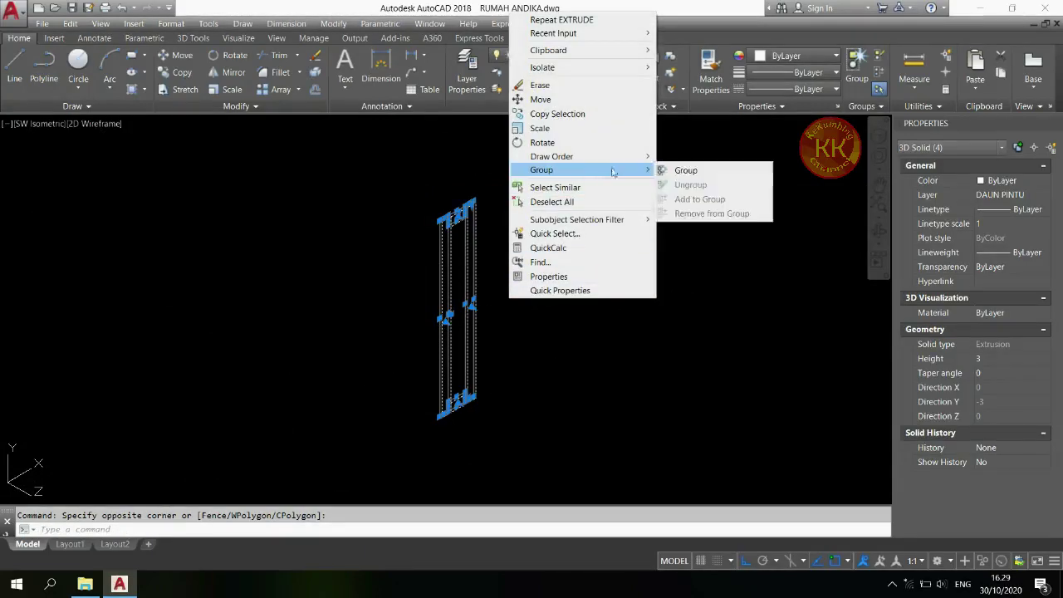
click(682, 171)
- Move the window leaf group by its bottom edge midpoint into the nearest of the three window frames right of the front door
text(m)
key(Return)
click(490, 318)
click(399, 325)
scroll(450, 396, up, 6)
key(Return)
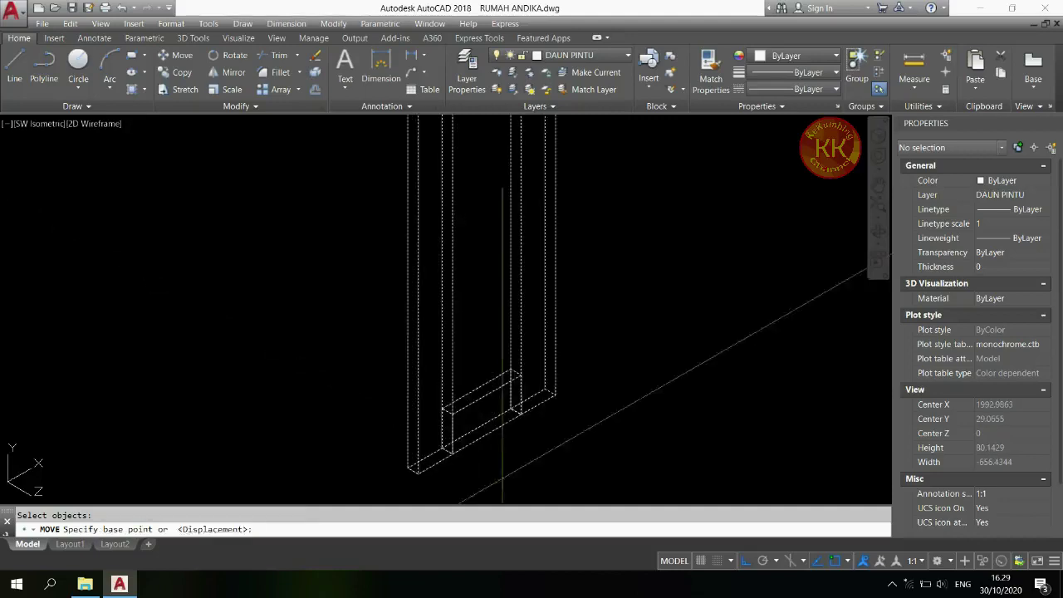
click(550, 403)
scroll(581, 357, down, 6)
scroll(495, 235, up, 7)
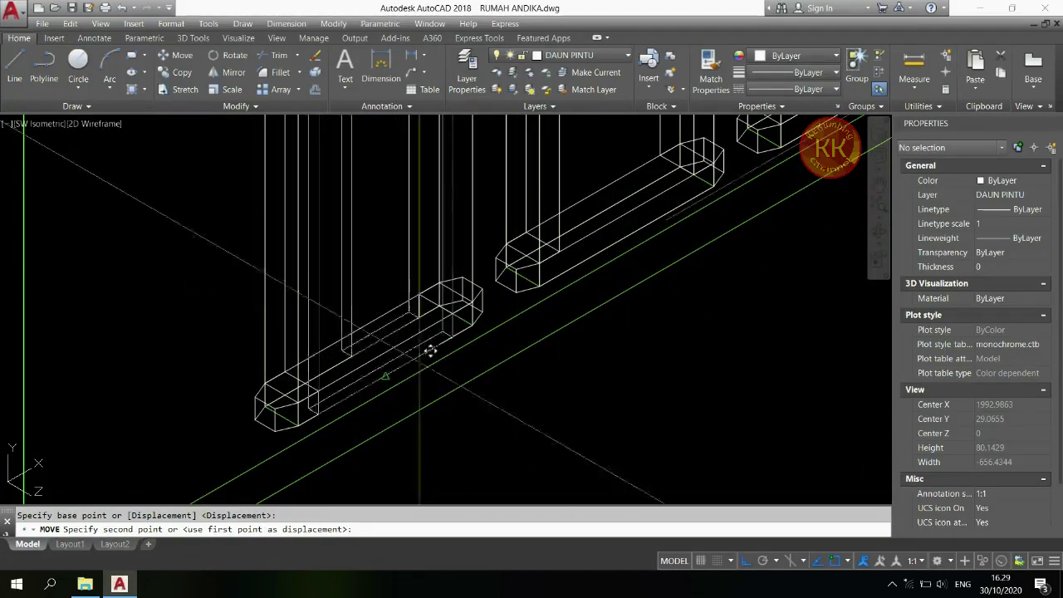
click(412, 341)
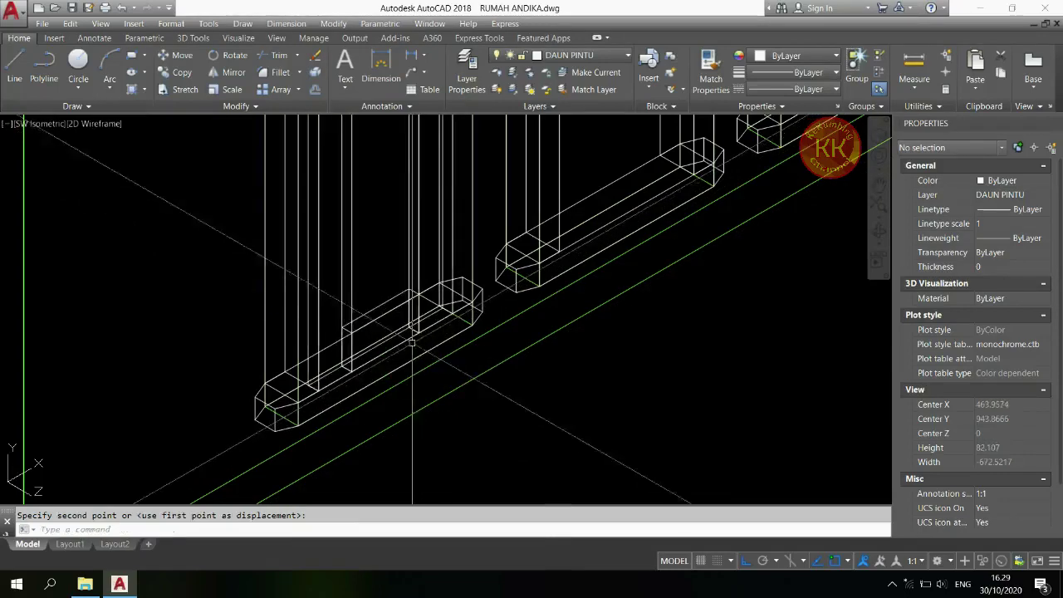
- Examine the fitted window leaf in the Shaded visual style, then restore 2D Wireframe
scroll(412, 341, down, 4)
scroll(176, 141, up, 3)
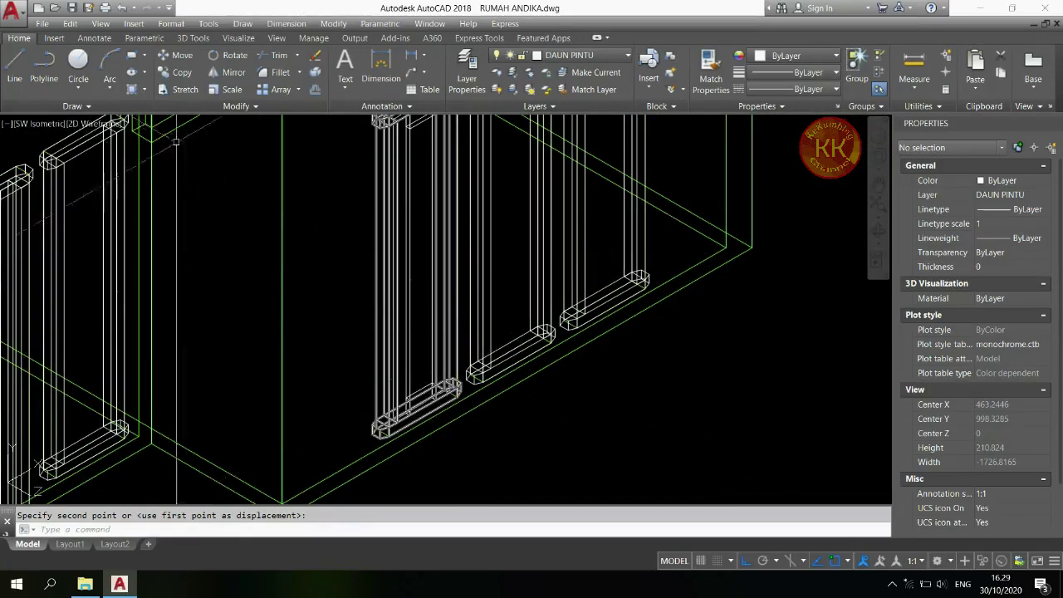
click(99, 123)
click(141, 208)
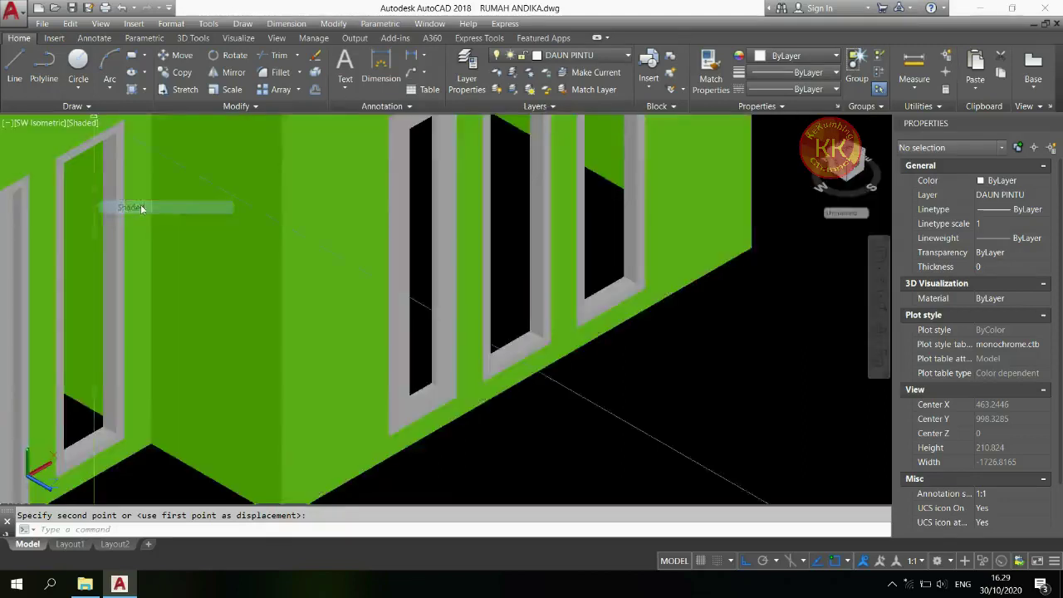
scroll(542, 476, up, 2)
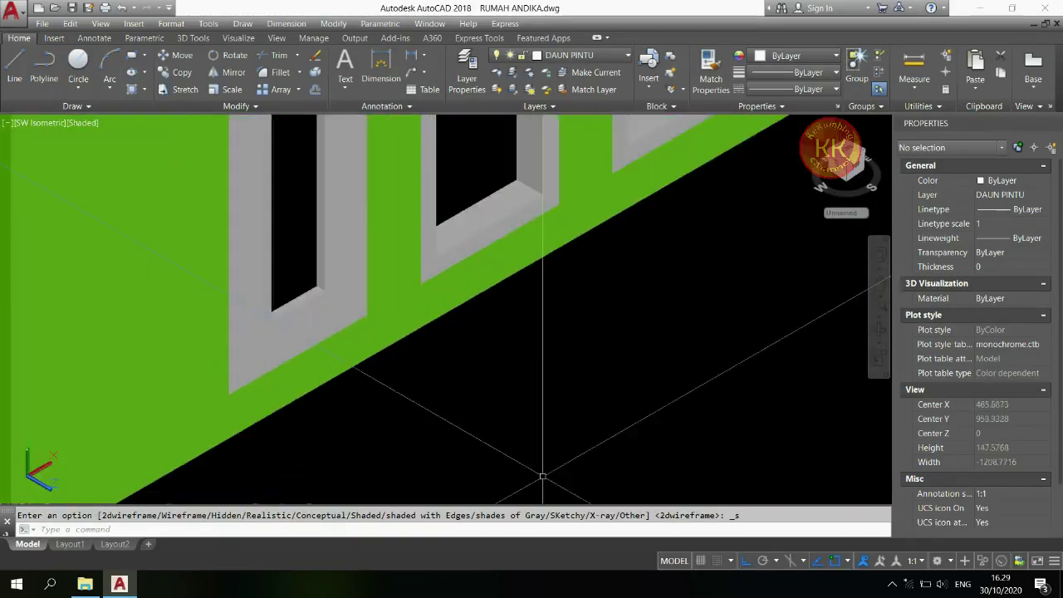
scroll(542, 476, down, 3)
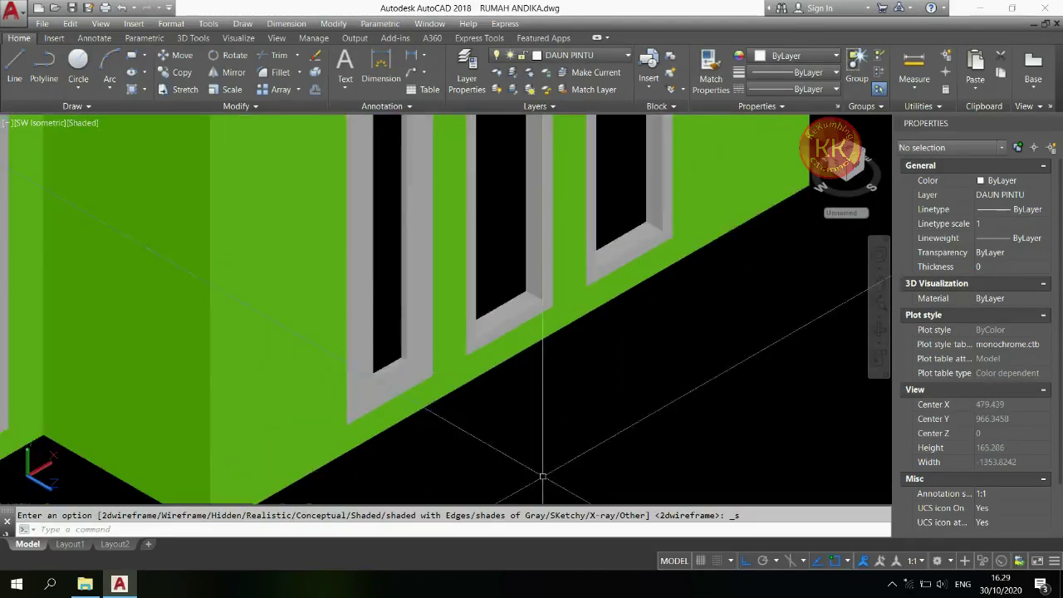
click(83, 122)
click(120, 157)
- Copy the fitted window leaf group by its bottom edge midpoint into the other two window frames right of the front door
key(Escape)
text(ct o)
key(Return)
click(398, 390)
scroll(400, 415, up, 8)
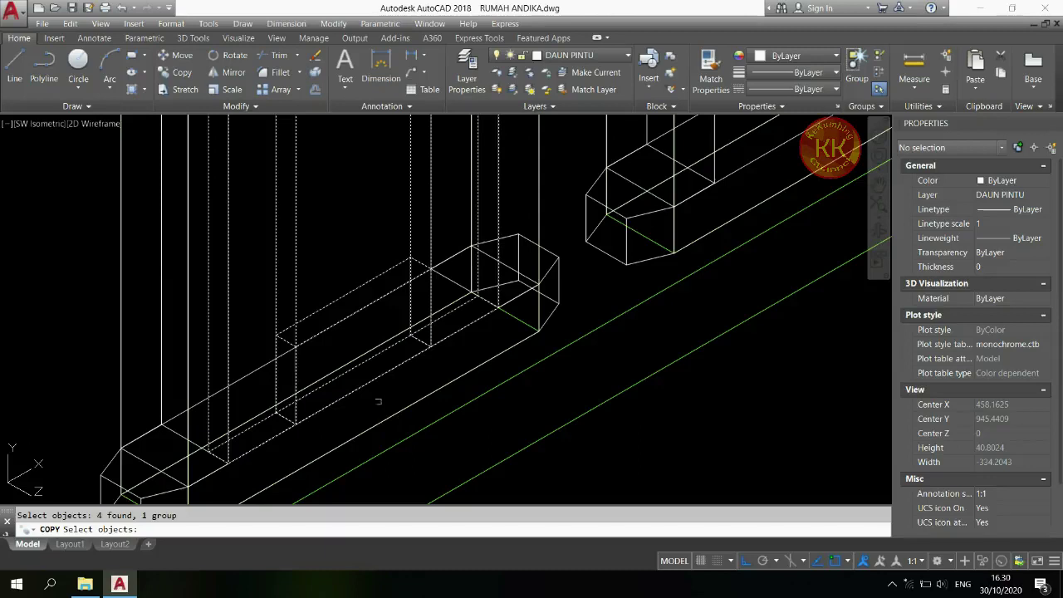
key(Return)
click(382, 391)
scroll(562, 329, down, 3)
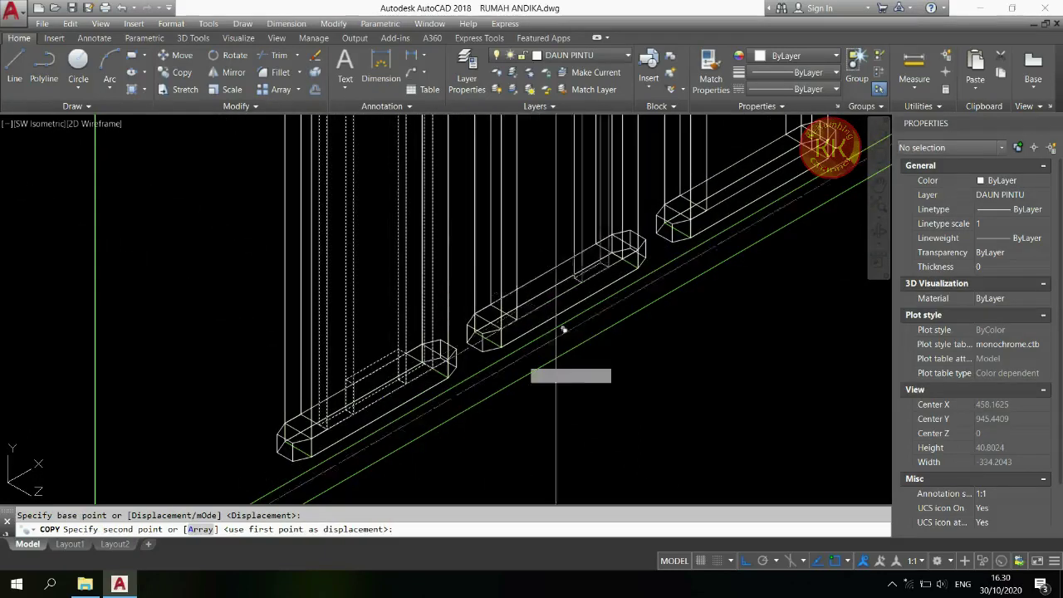
click(584, 285)
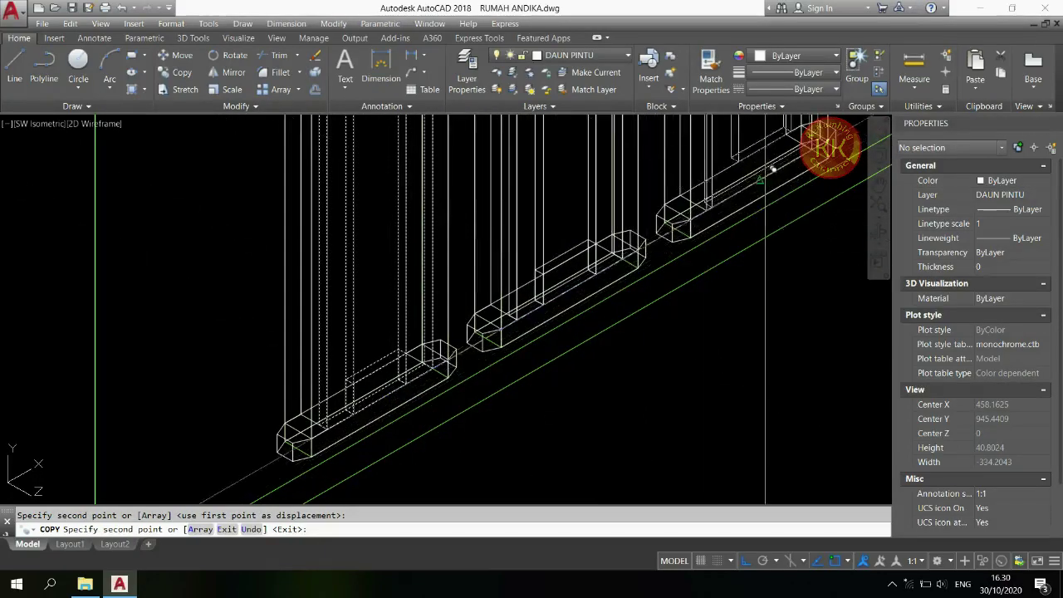
- Turn Ortho off and continue copying the window leaf group into the window frames on both sides of the front door
key(F8)
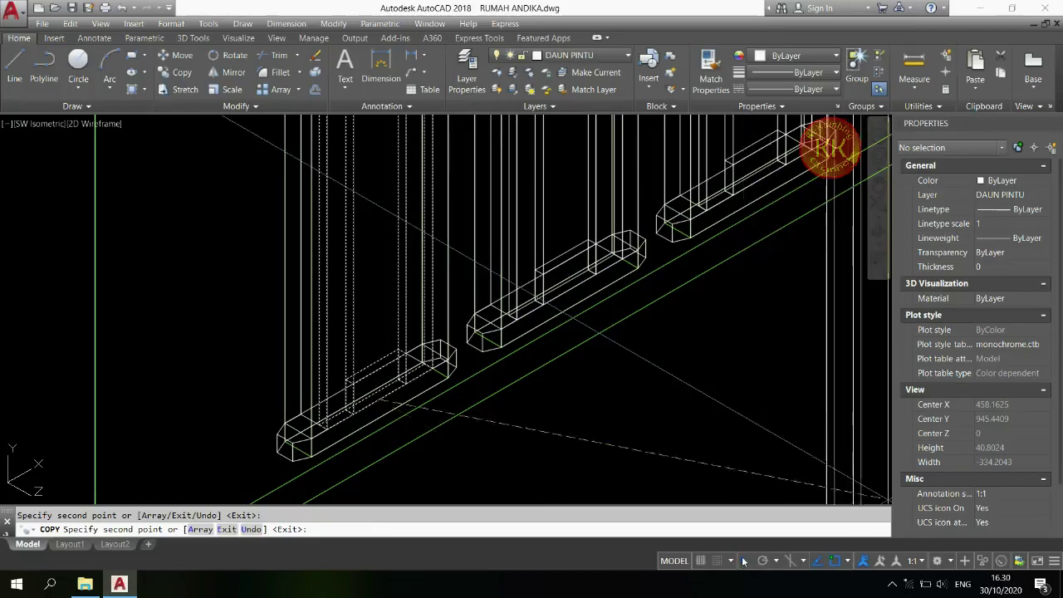
scroll(842, 378, down, 4)
scroll(652, 382, up, 5)
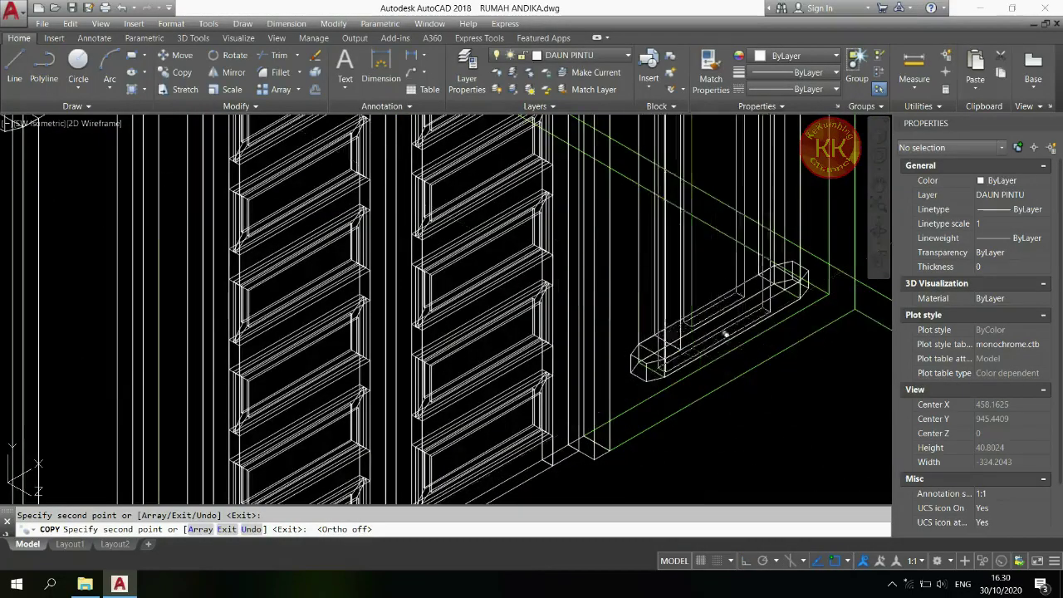
scroll(747, 324, up, 2)
click(741, 312)
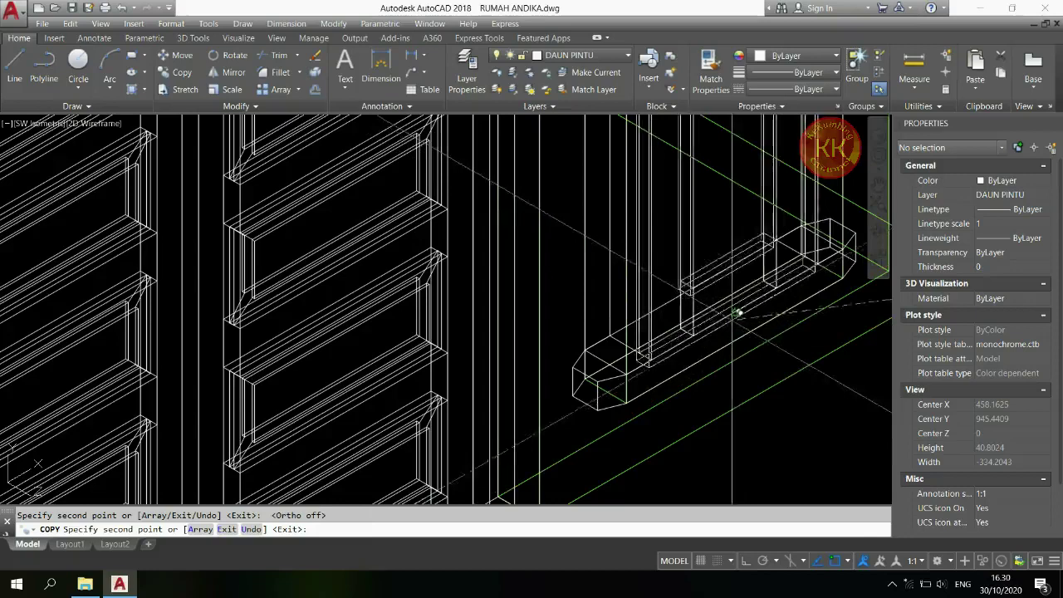
scroll(741, 312, down, 4)
scroll(515, 391, up, 3)
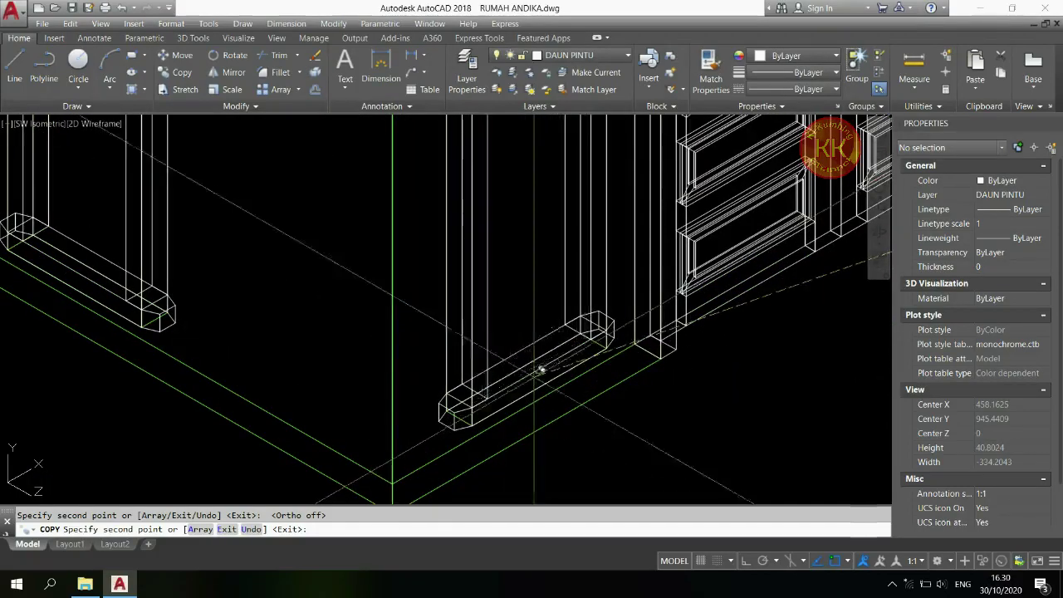
scroll(555, 365, down, 4)
scroll(406, 170, up, 4)
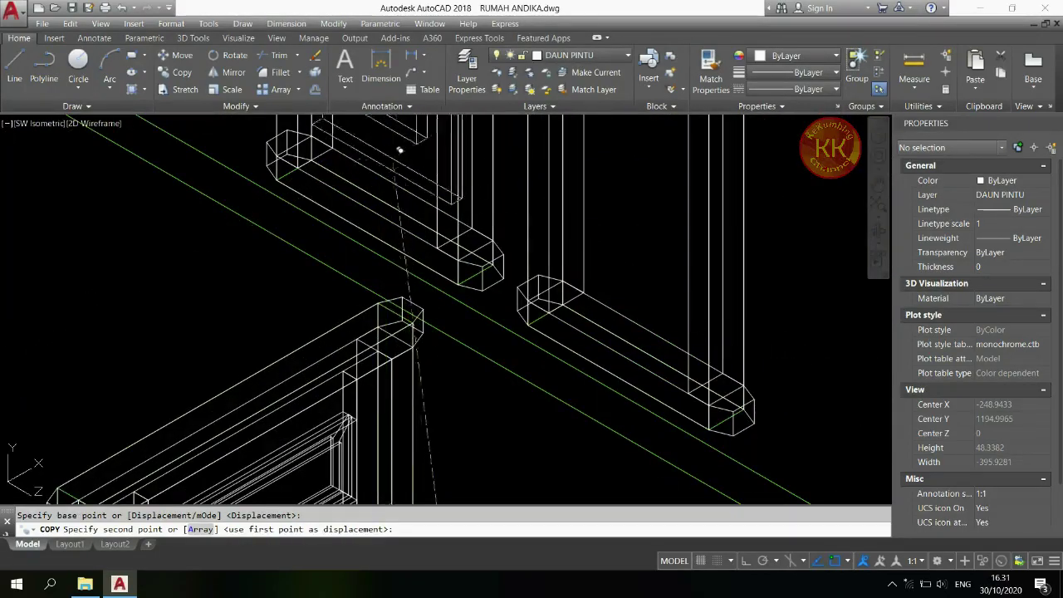
- Copy the turned window leaf by its bottom edge midpoint into the frames of the perpendicular rear wall, and save the drawing
click(546, 225)
click(636, 304)
scroll(636, 304, down, 3)
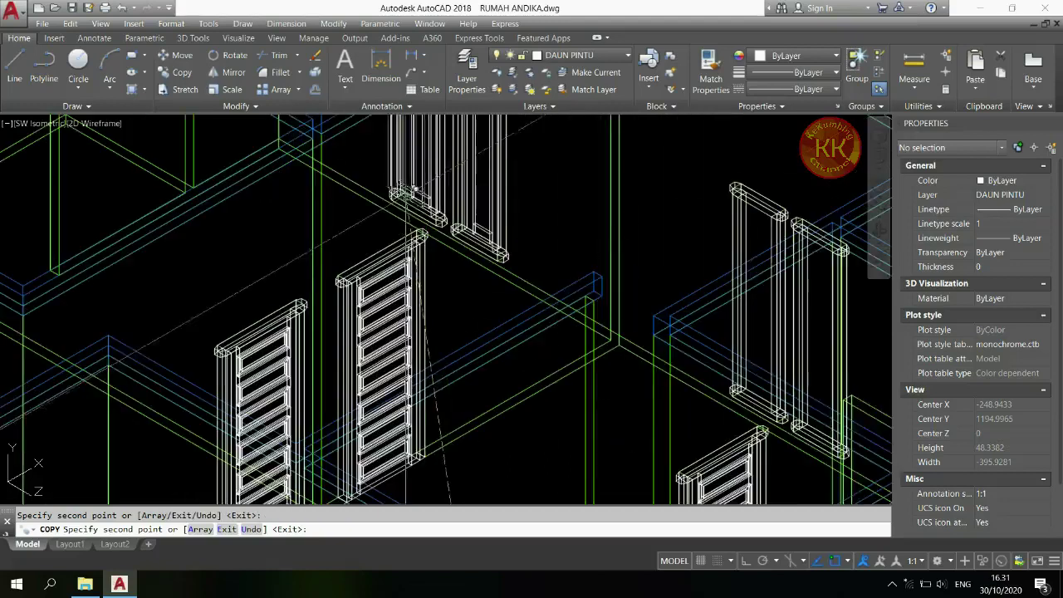
scroll(672, 274, up, 5)
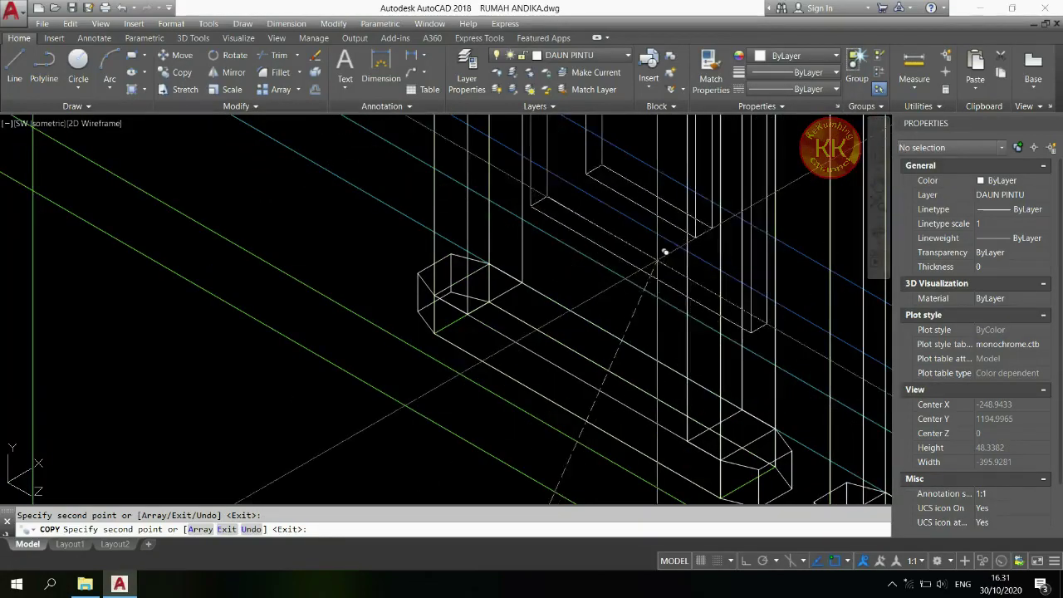
scroll(646, 314, down, 3)
scroll(759, 322, up, 3)
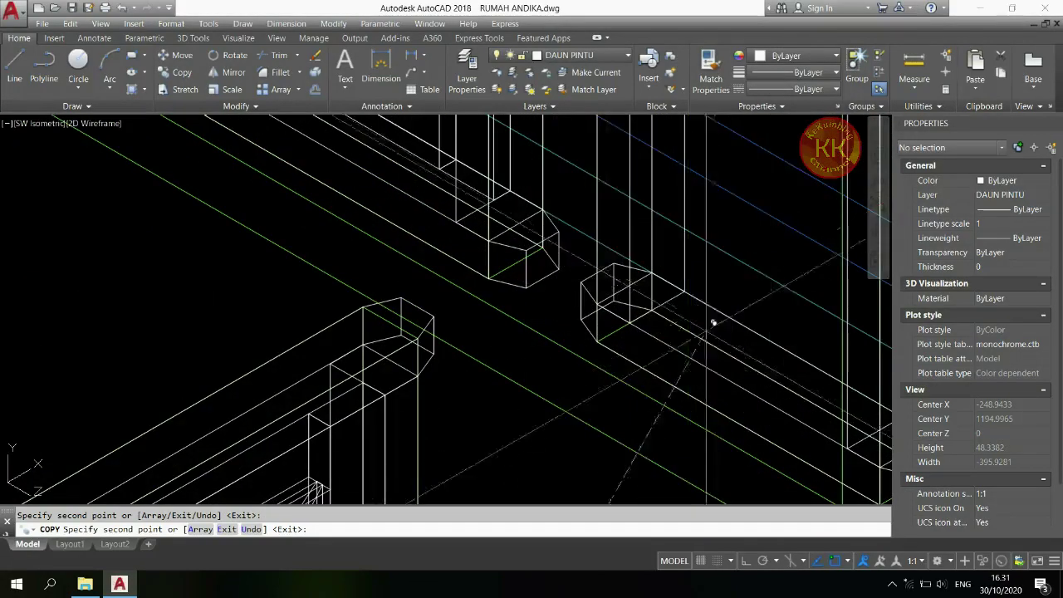
scroll(759, 321, down, 6)
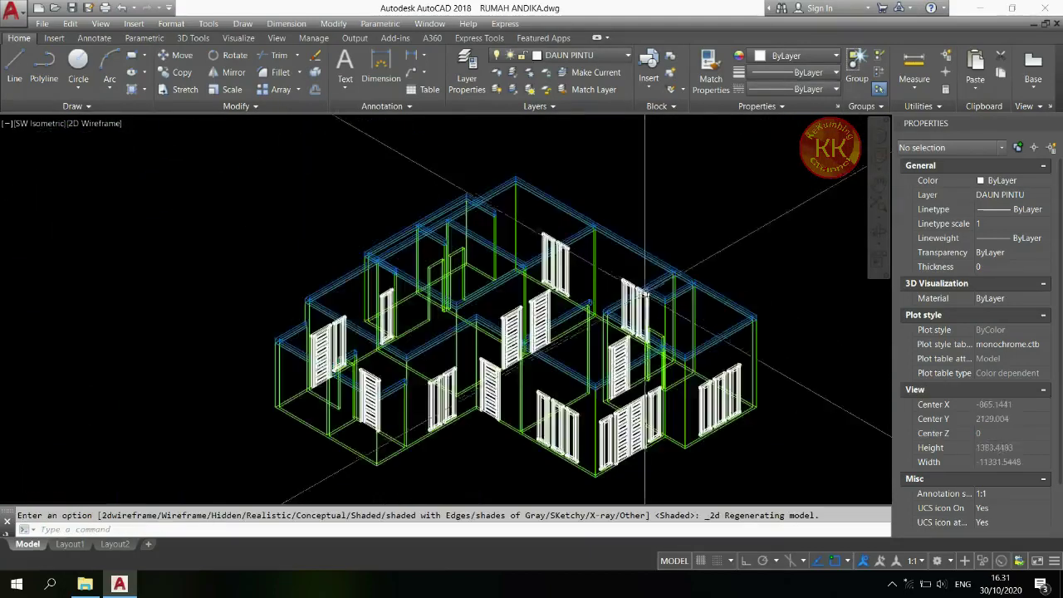
key(Escape)
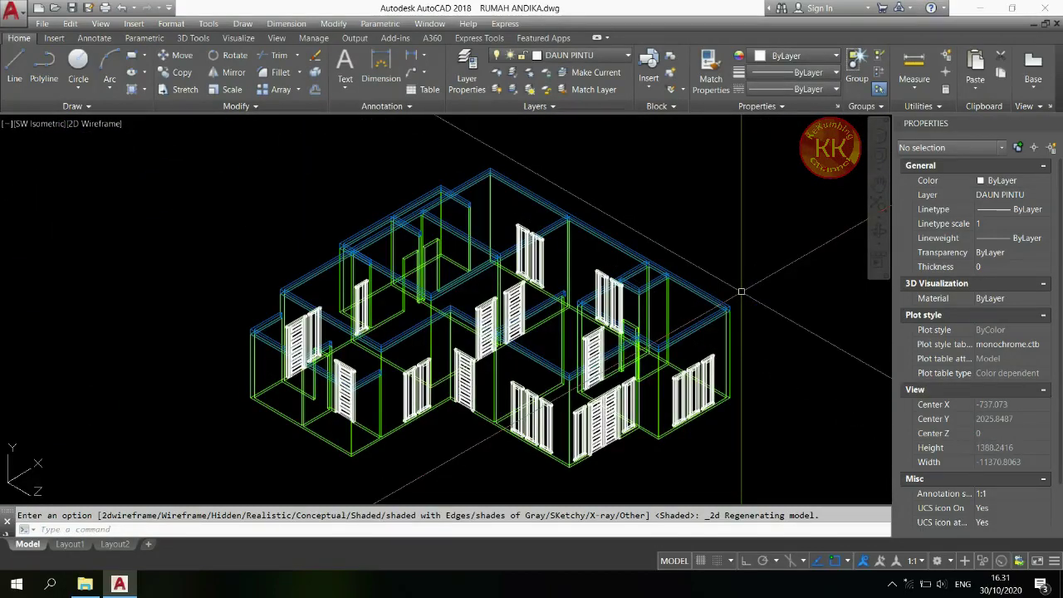
key(ctrl+s)
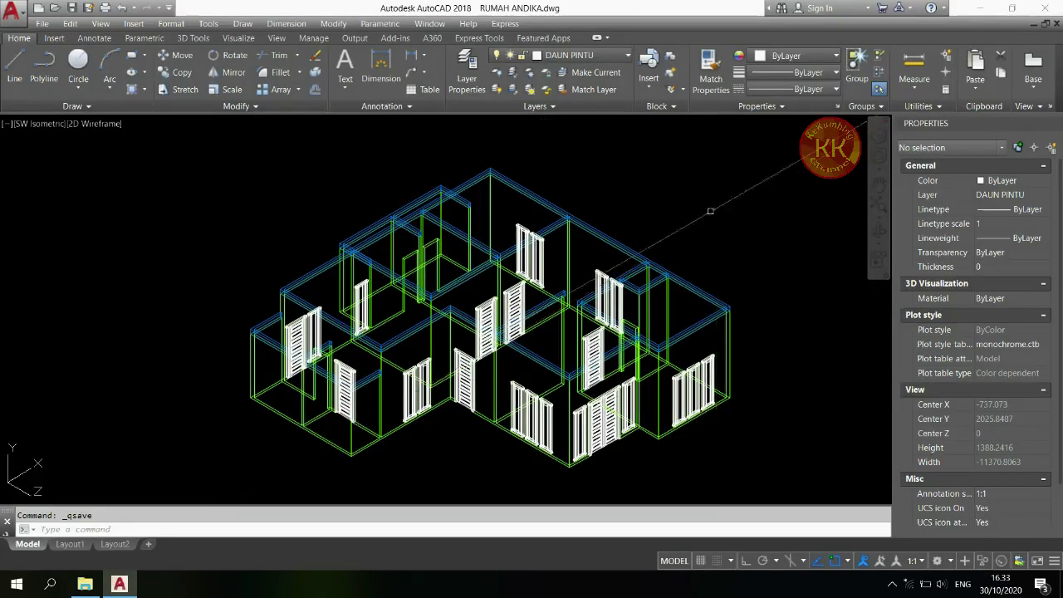
- Create a layer named ATAP with index colour 22 and make it the current layer
click(569, 55)
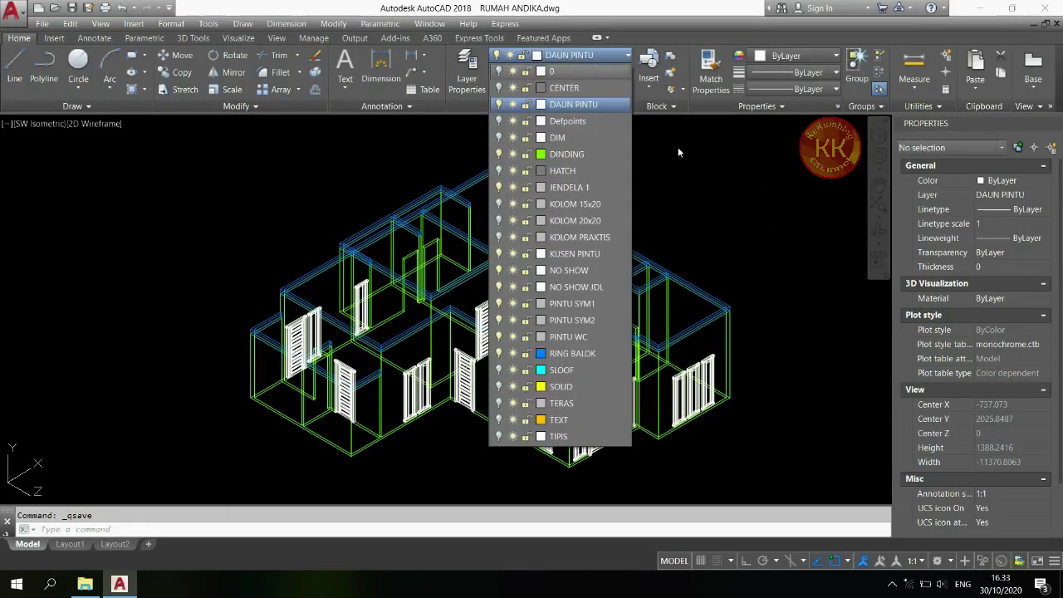
click(467, 73)
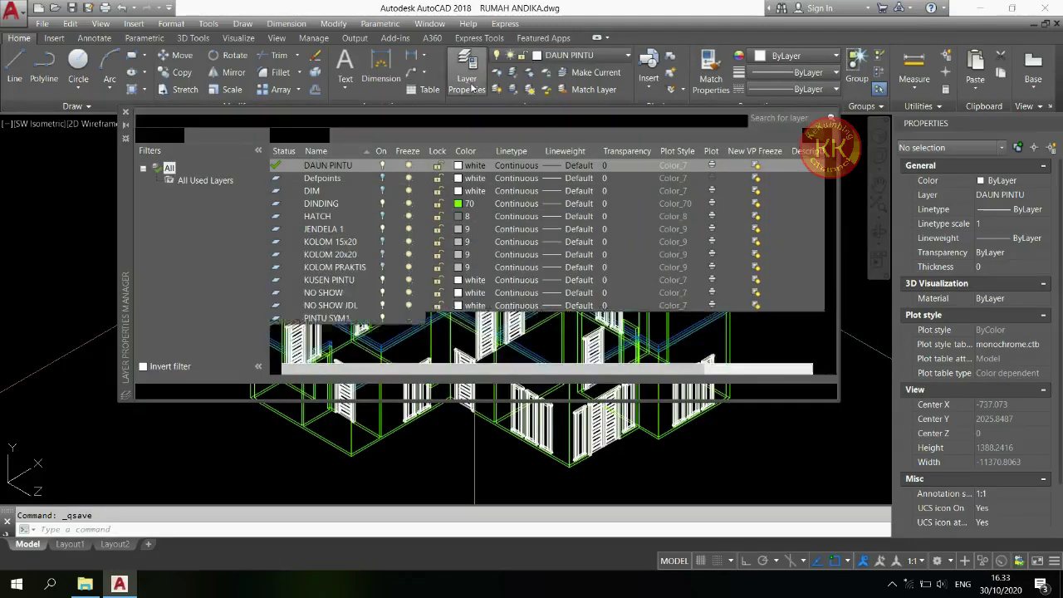
click(277, 134)
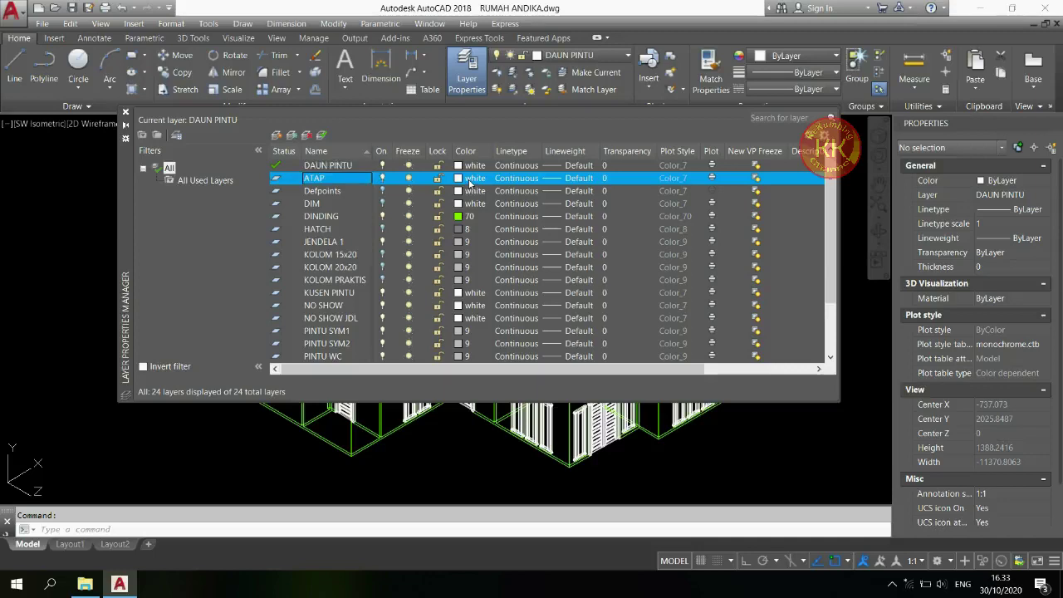
click(470, 178)
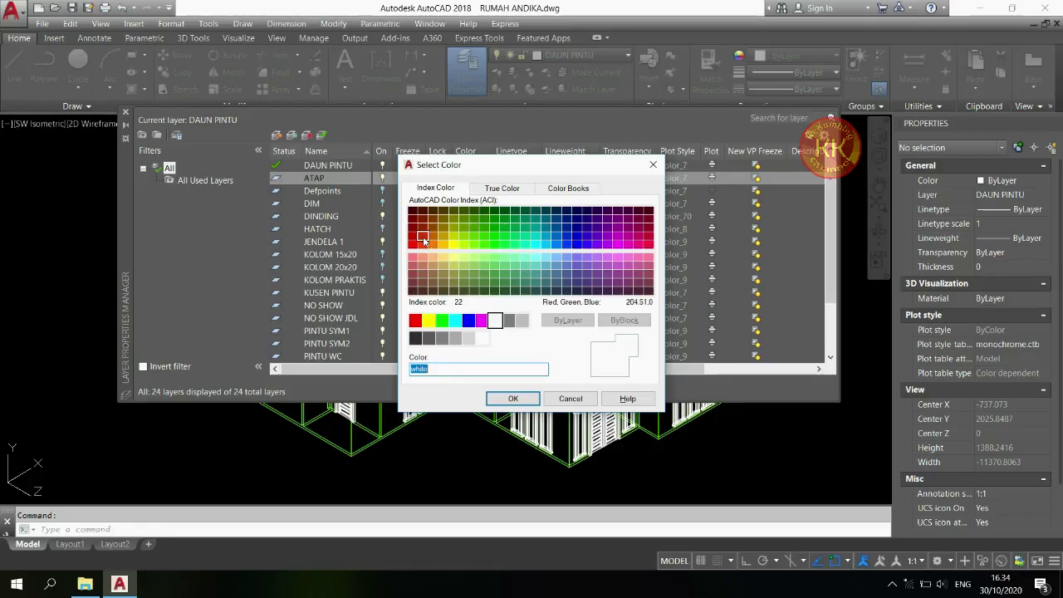
click(513, 399)
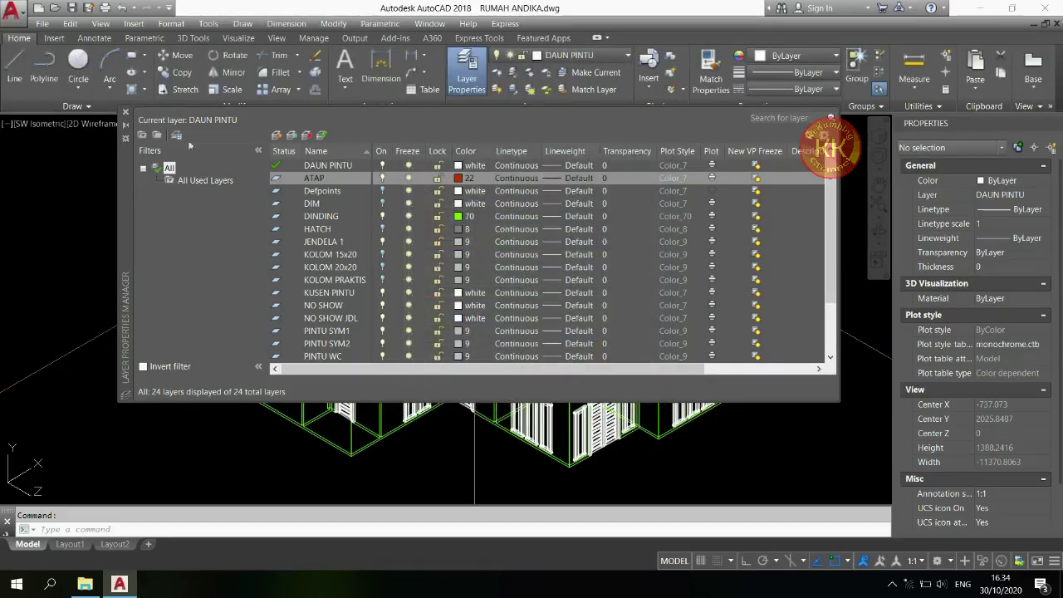
click(126, 113)
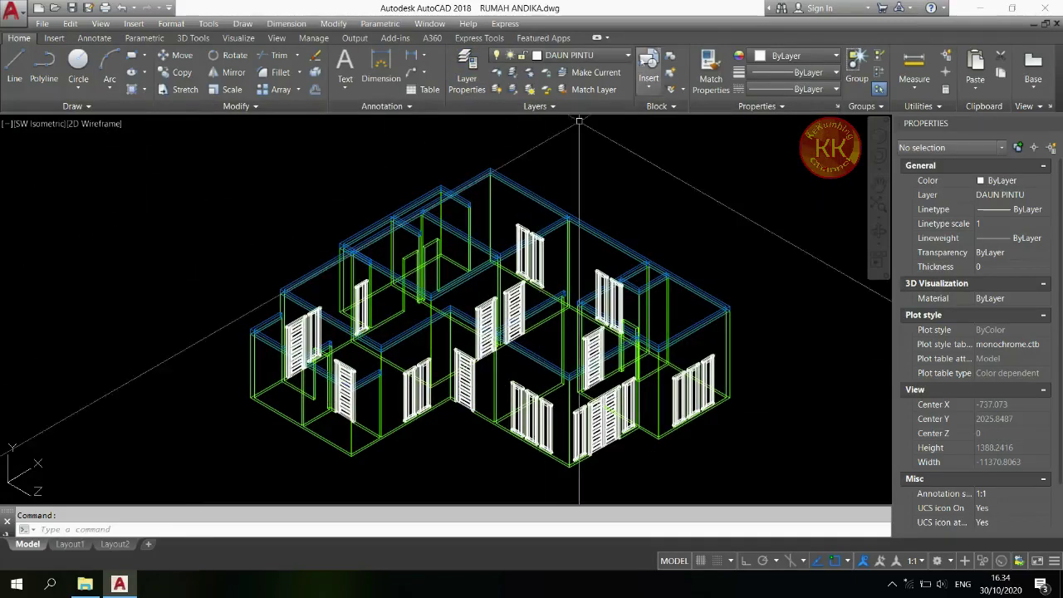
click(617, 56)
click(565, 87)
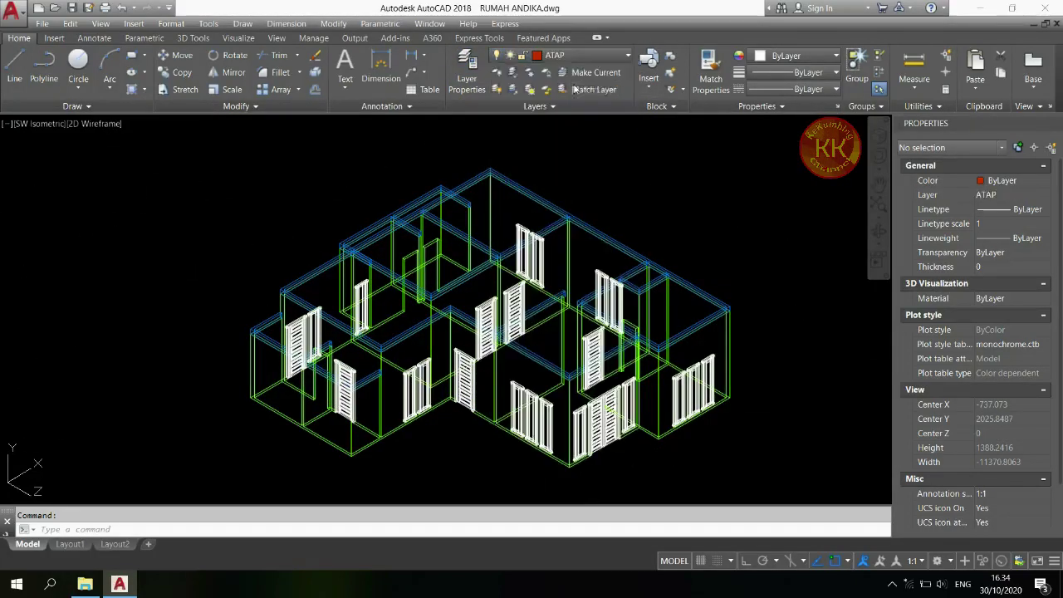
key(Escape)
- Start a polyline at the house's left outer ring beam top corner and run it to the next outer corner along the front
scroll(254, 249, up, 10)
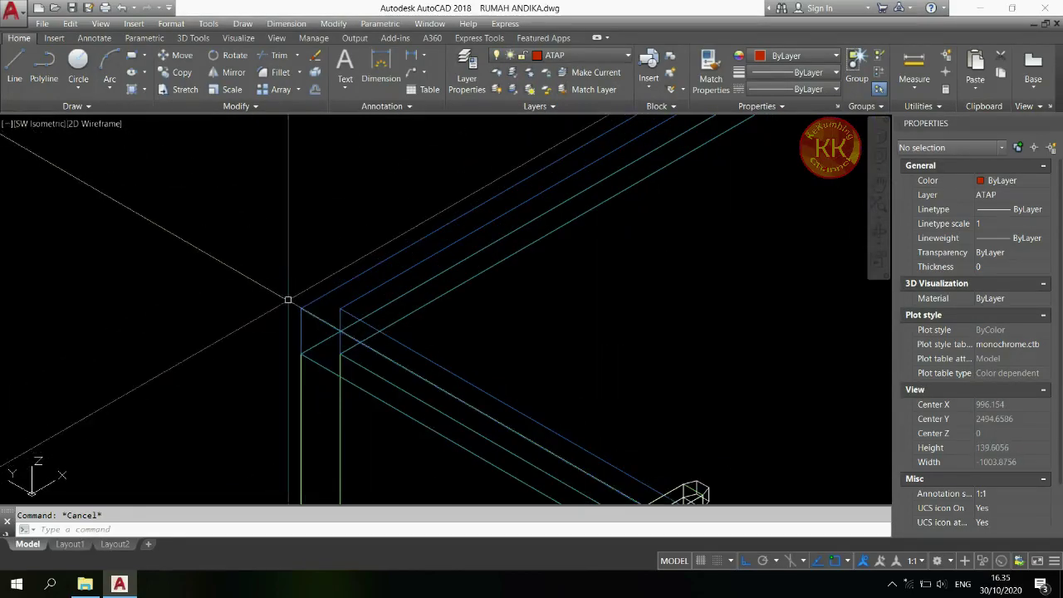
text(PL)
key(Return)
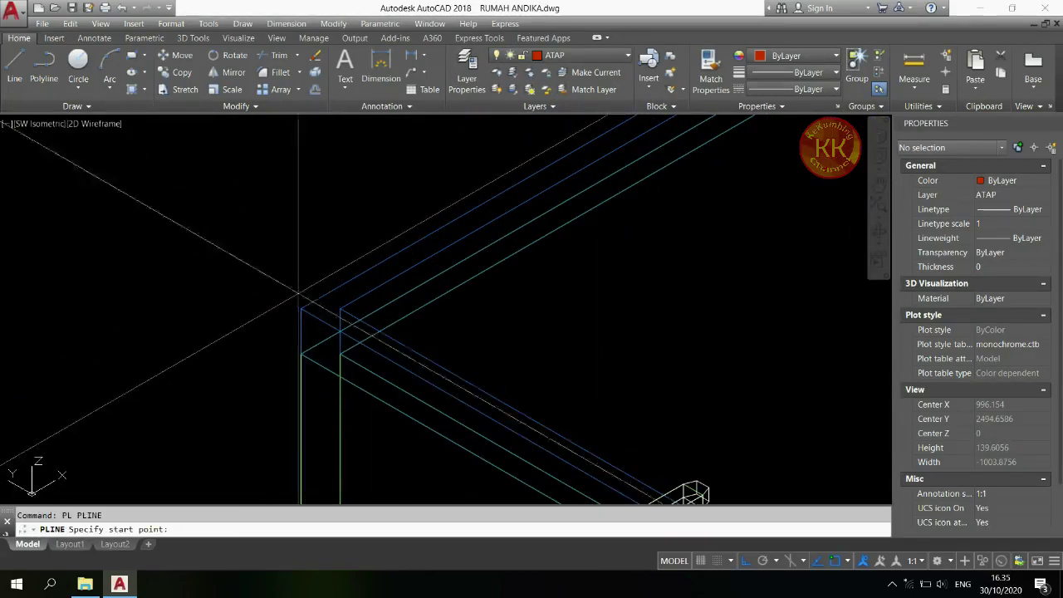
scroll(312, 295, down, 8)
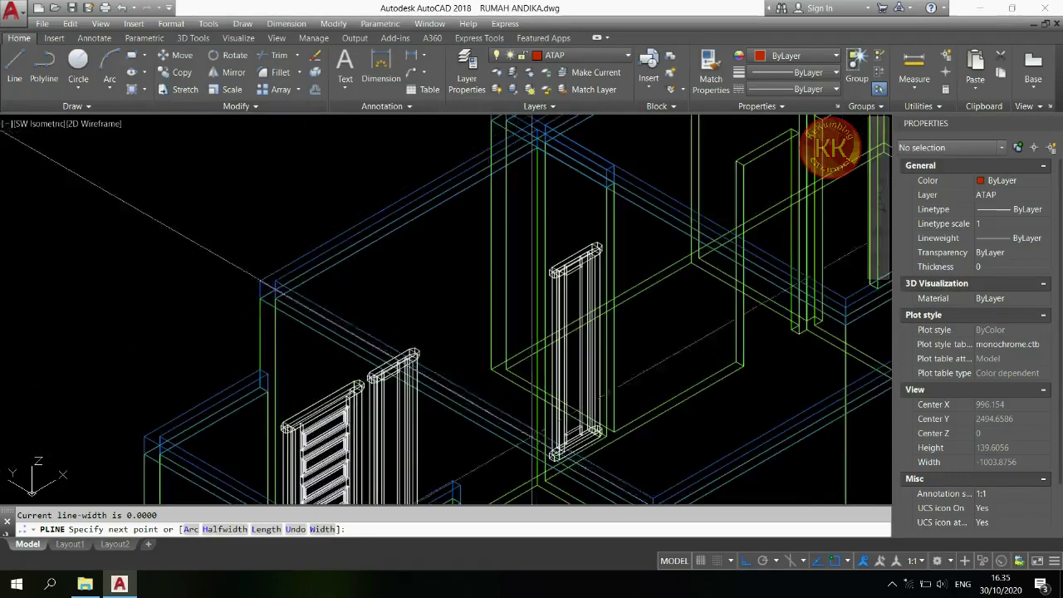
scroll(472, 398, up, 3)
scroll(498, 420, up, 2)
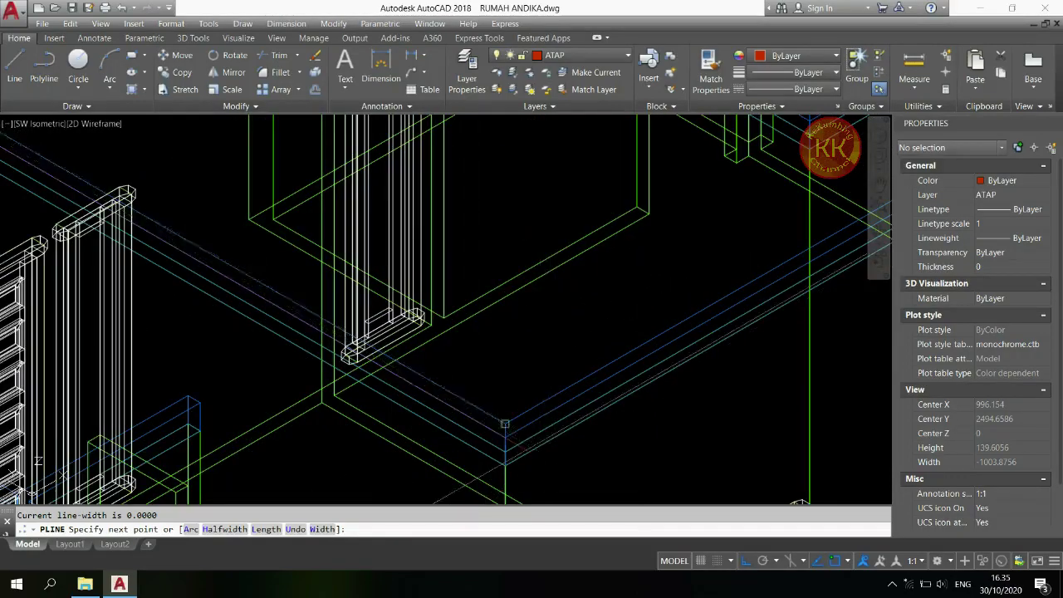
scroll(504, 427, up, 2)
click(561, 438)
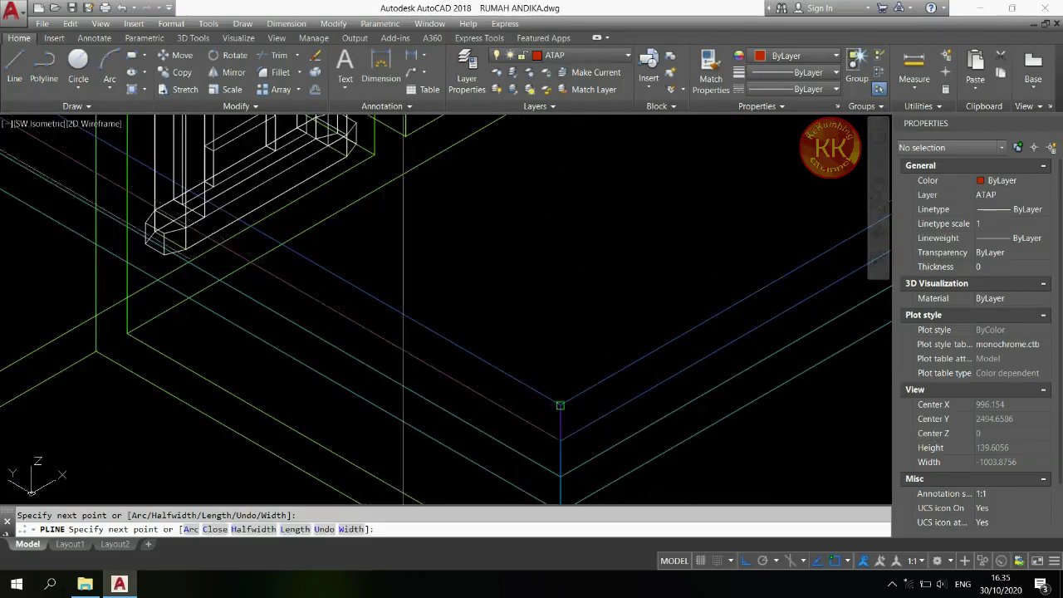
- Continue the polyline along the ring beam's top outer edge through the recessed corner and the projecting front corner to the following recess
scroll(560, 399, down, 3)
scroll(559, 324, up, 4)
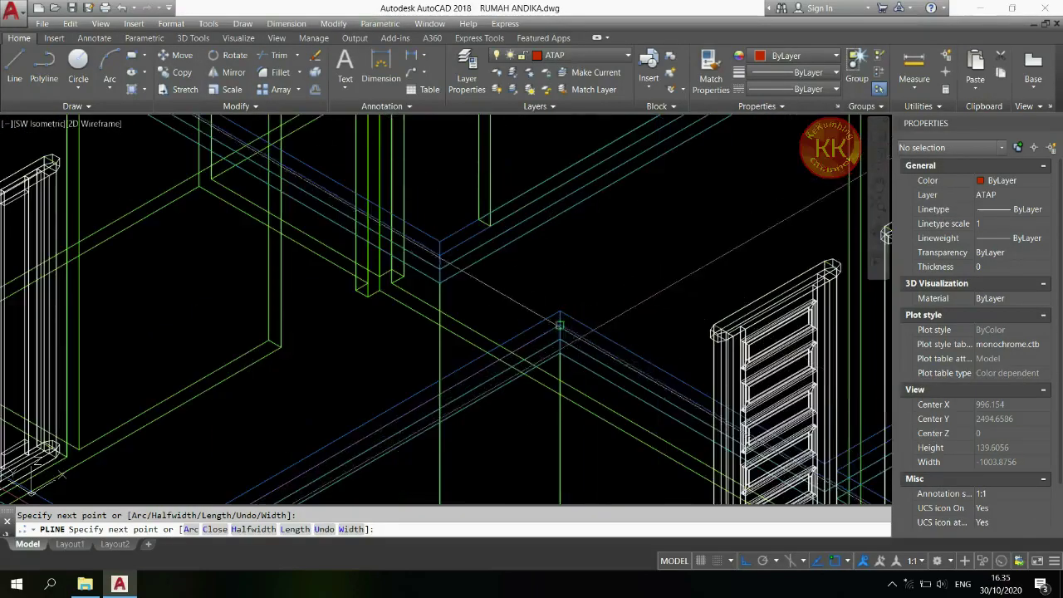
scroll(560, 314, down, 4)
scroll(560, 314, up, 2)
scroll(592, 376, up, 5)
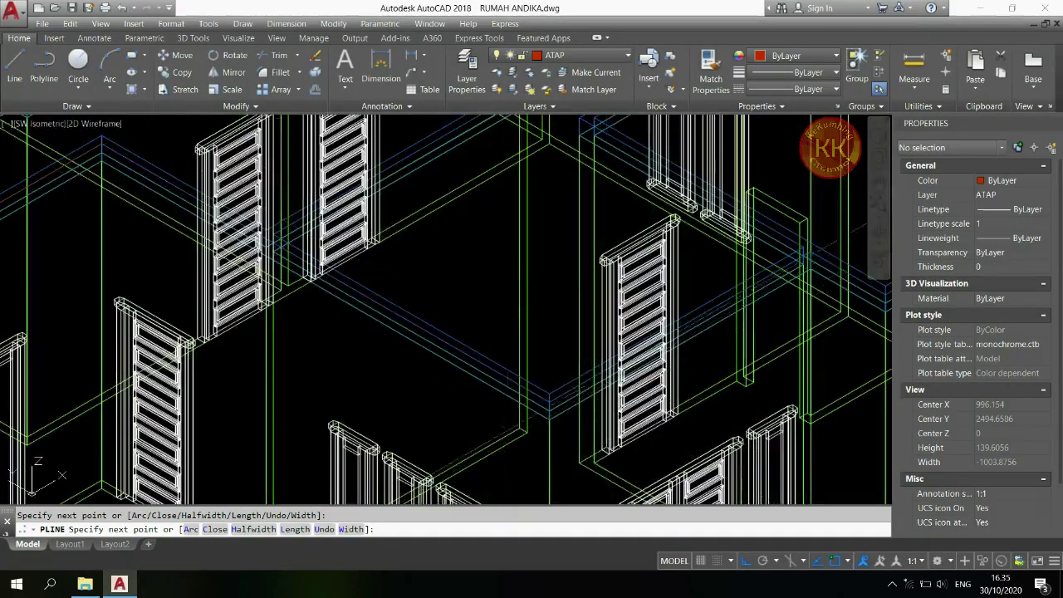
scroll(498, 399, down, 4)
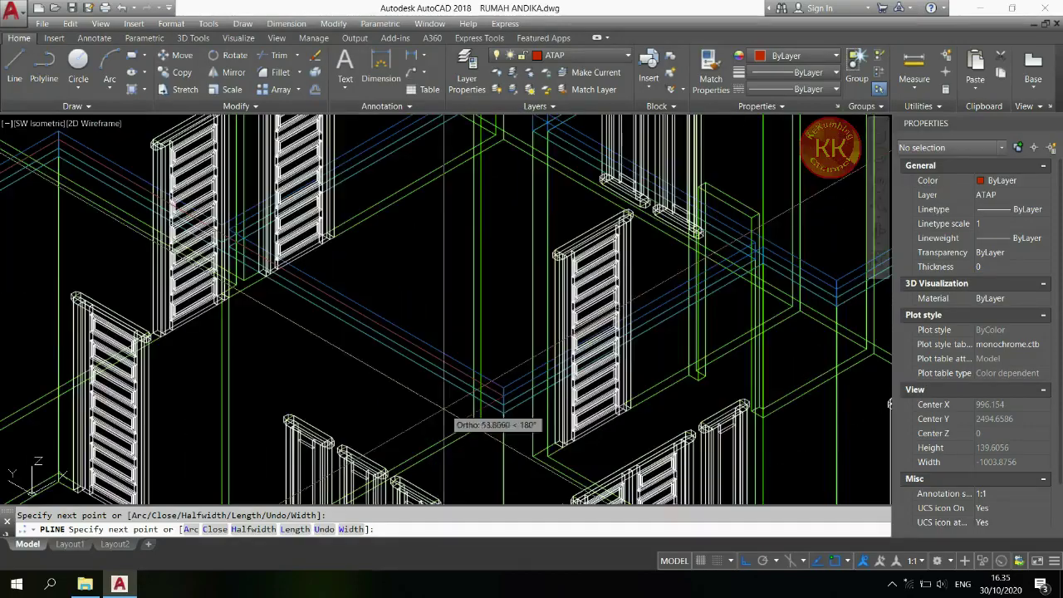
scroll(731, 282, up, 4)
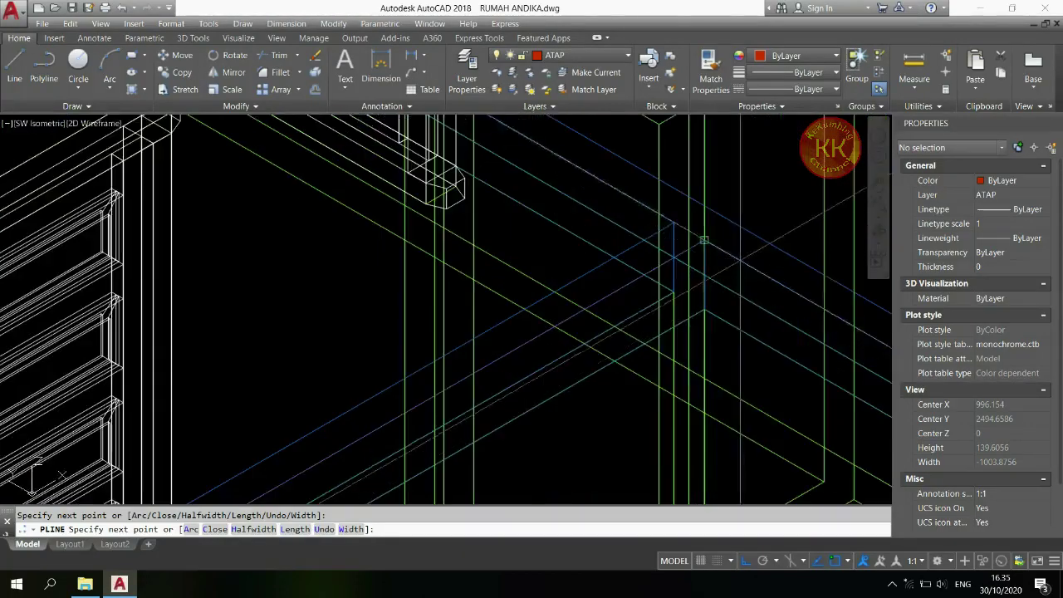
- Run the polyline around the remaining outer corners of the ring beam's top edge and close it into a full roof outline
scroll(701, 249, down, 3)
scroll(655, 333, up, 3)
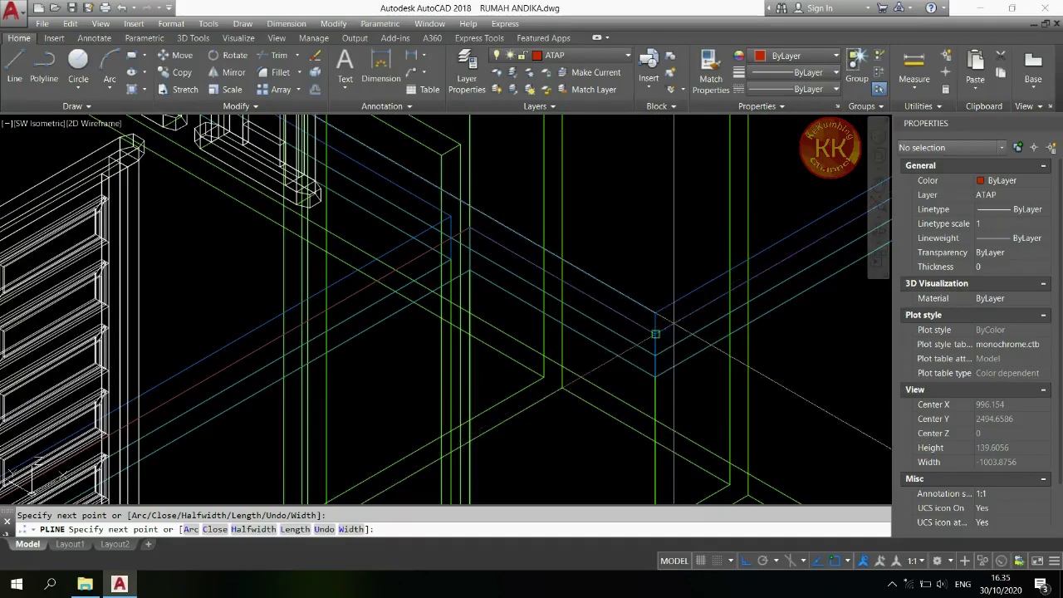
scroll(655, 334, down, 3)
scroll(763, 279, up, 3)
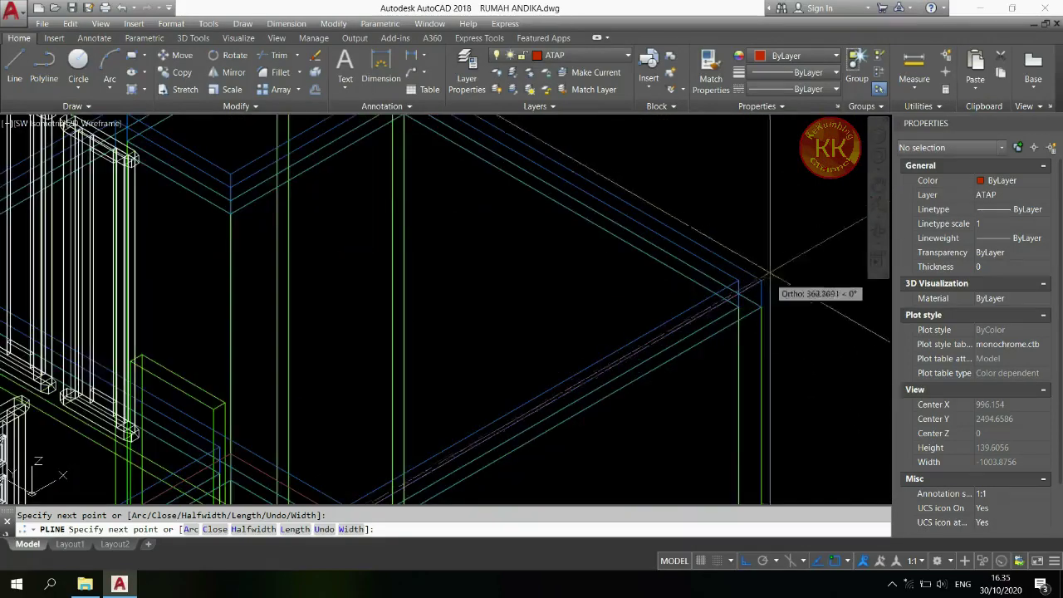
scroll(769, 271, down, 4)
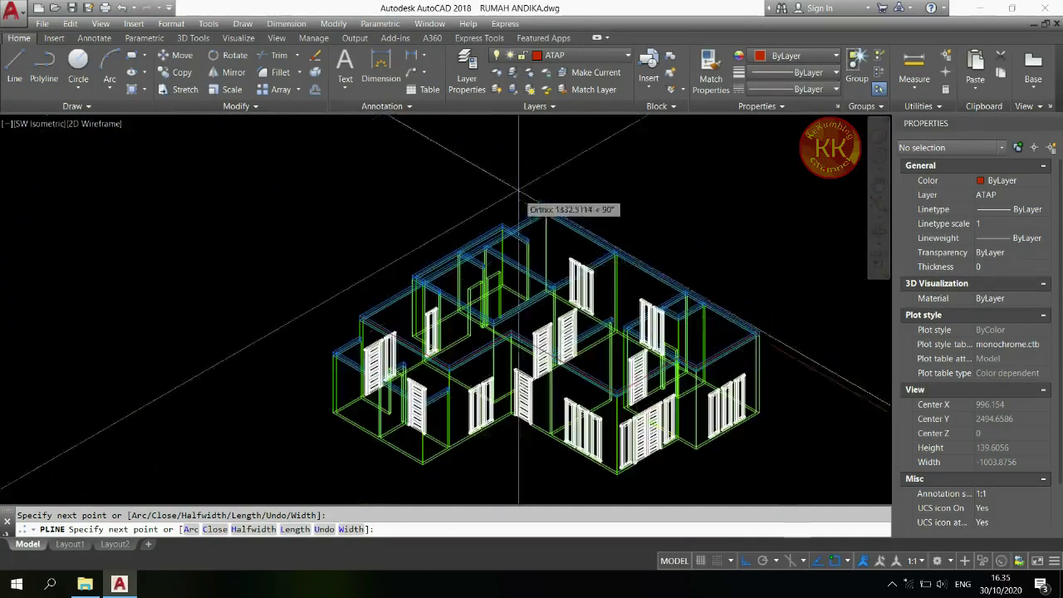
scroll(519, 193, up, 4)
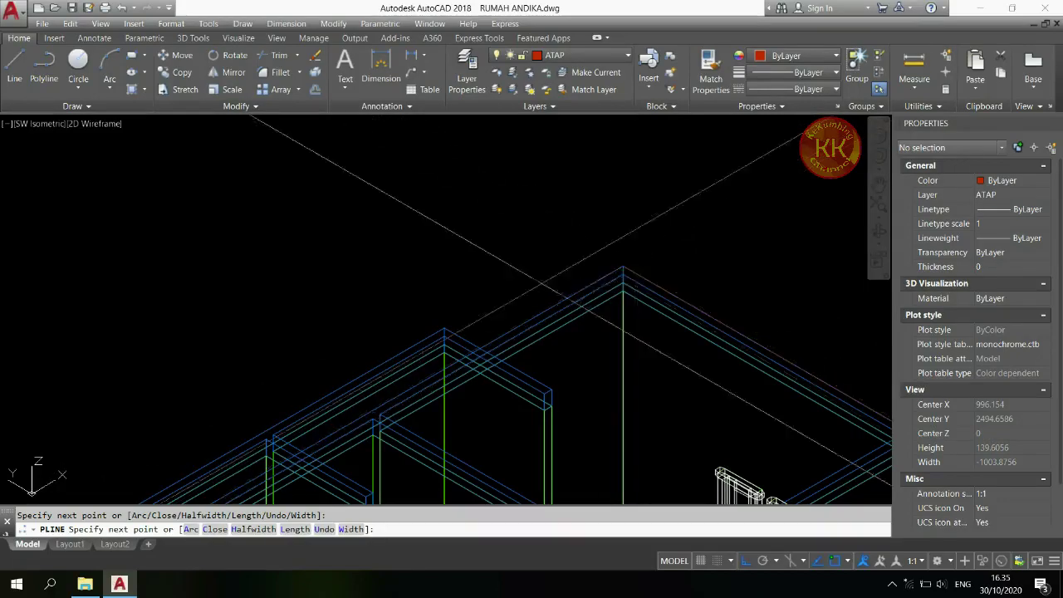
scroll(541, 283, down, 3)
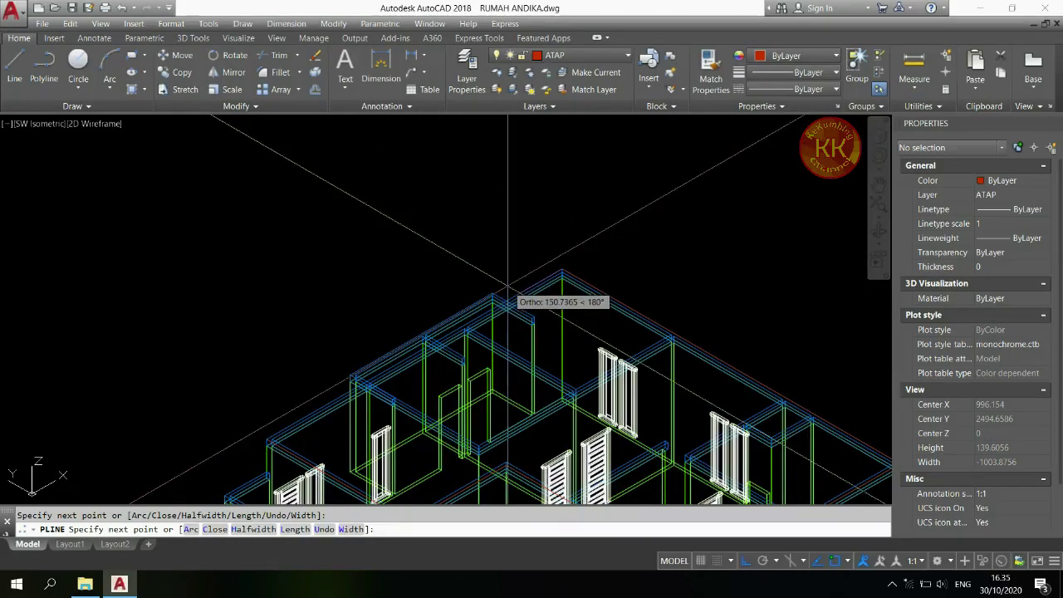
text(C)
key(Return)
scroll(387, 230, down, 4)
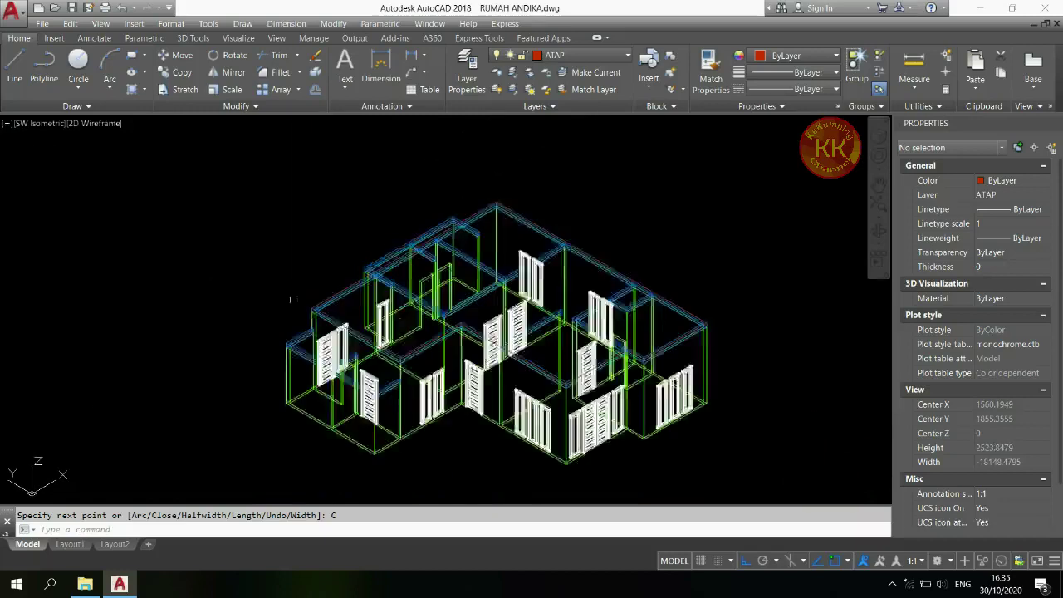
- Offset the closed roof outline outward by 35 to form the eaves overhang
scroll(292, 299, up, 4)
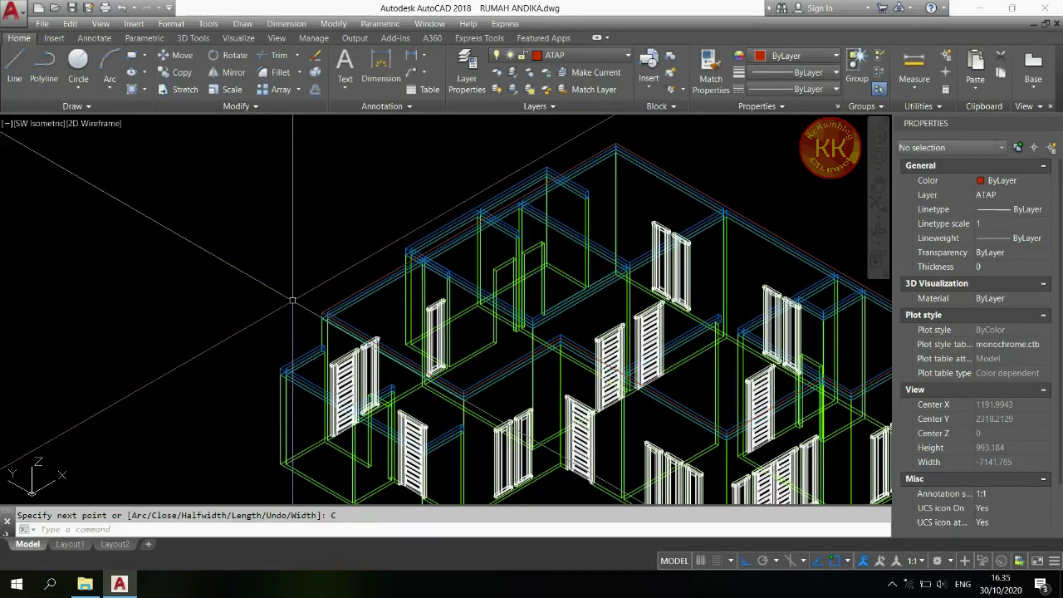
key(Return)
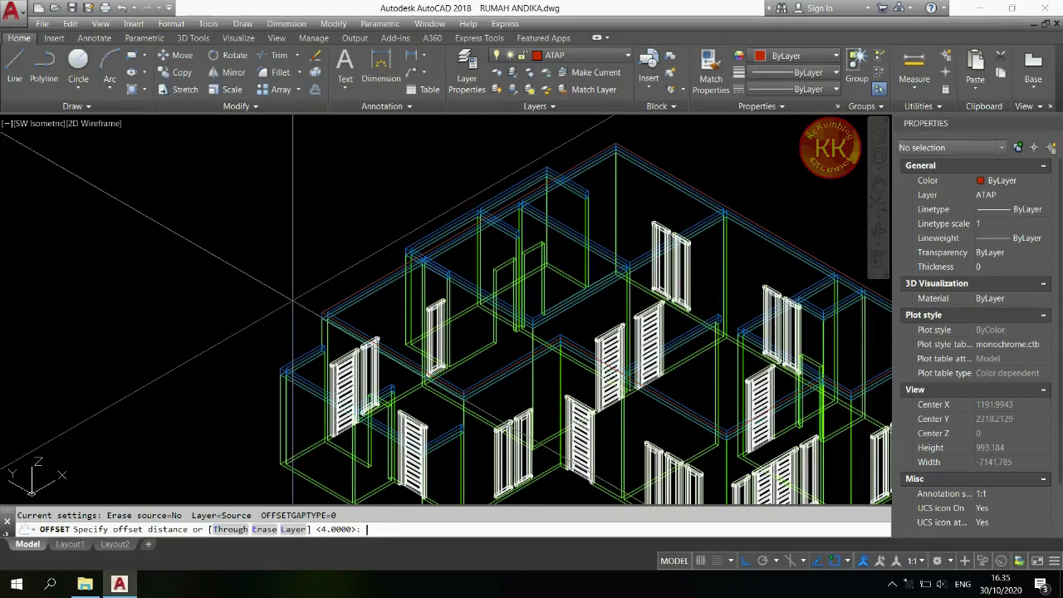
text(35)
key(Return)
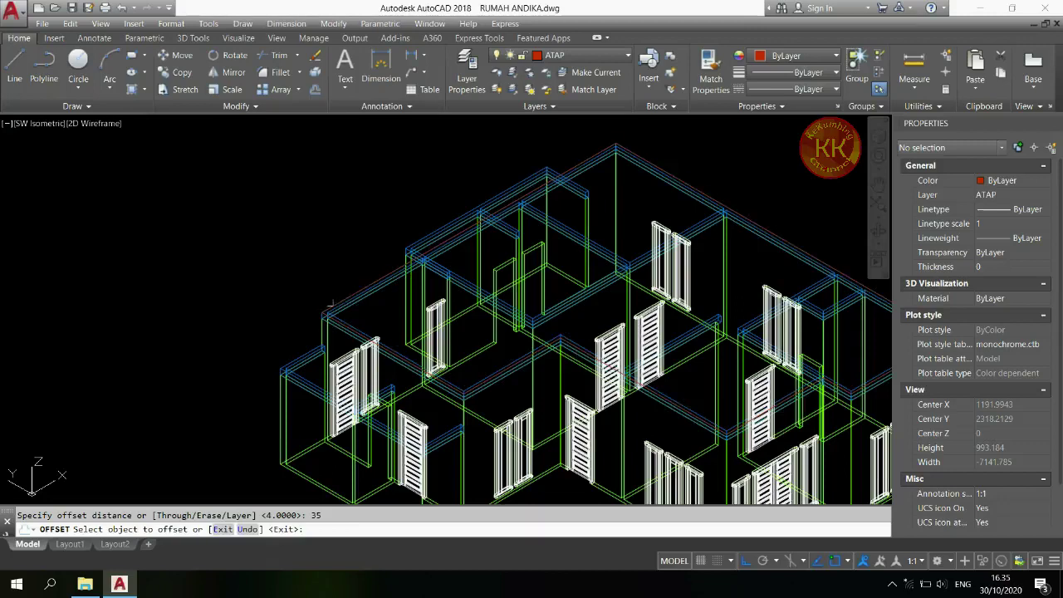
click(332, 304)
click(274, 245)
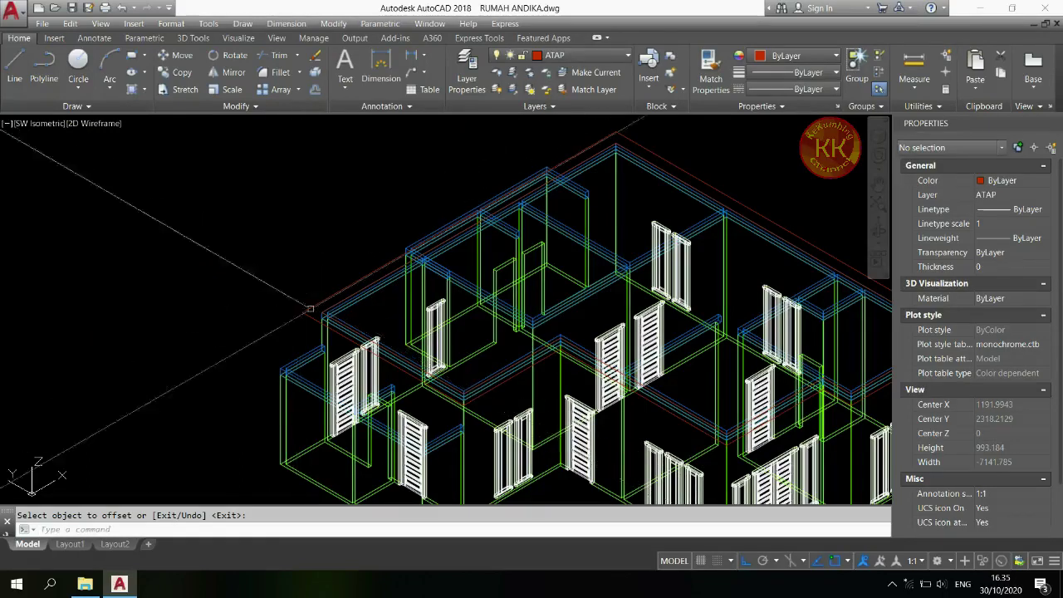
- Extrude the offset eaves outline with a 60 degree taper angle and a height of 50
scroll(318, 332, up, 2)
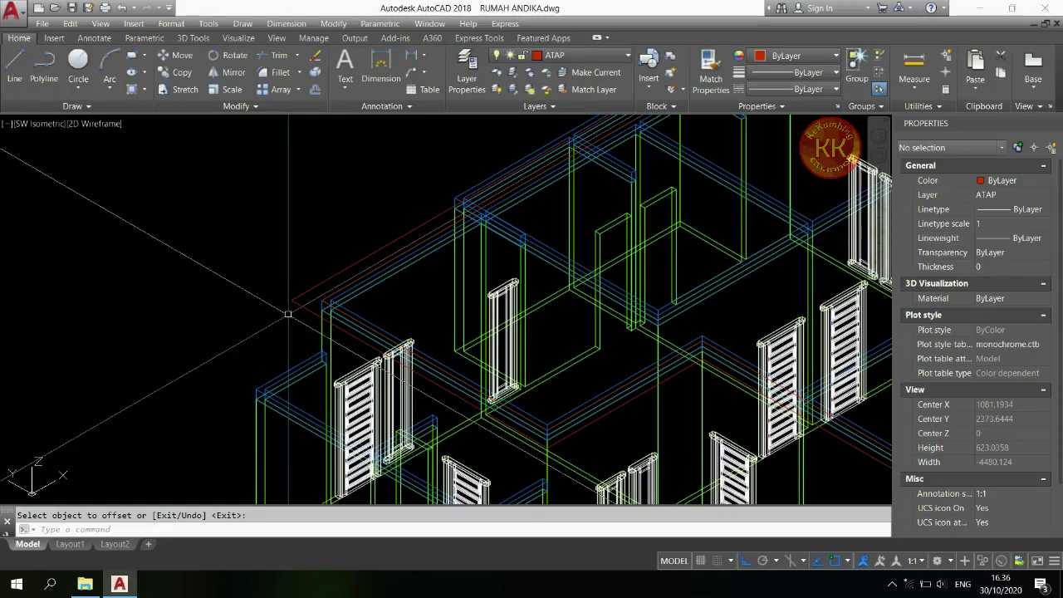
scroll(308, 284, down, 4)
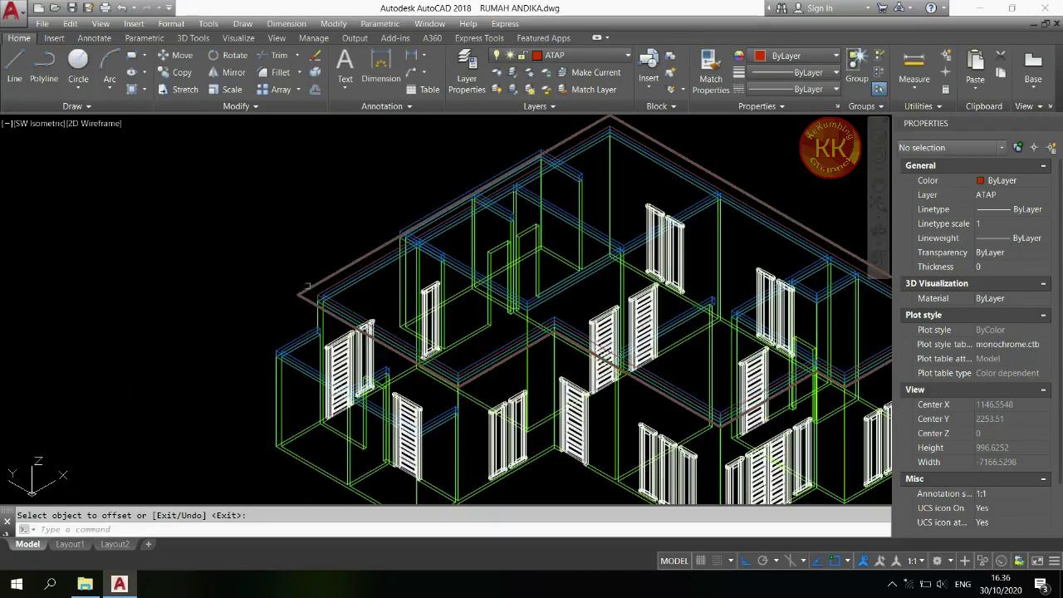
scroll(308, 285, up, 3)
click(306, 286)
key(Escape)
key(Escape)
text(ext)
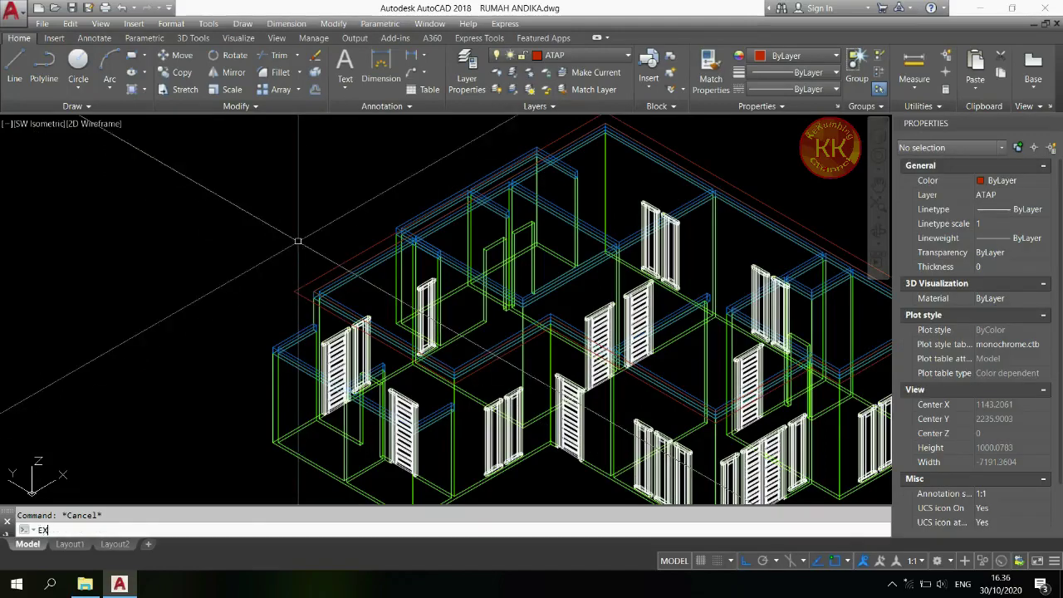
key(Return)
click(312, 271)
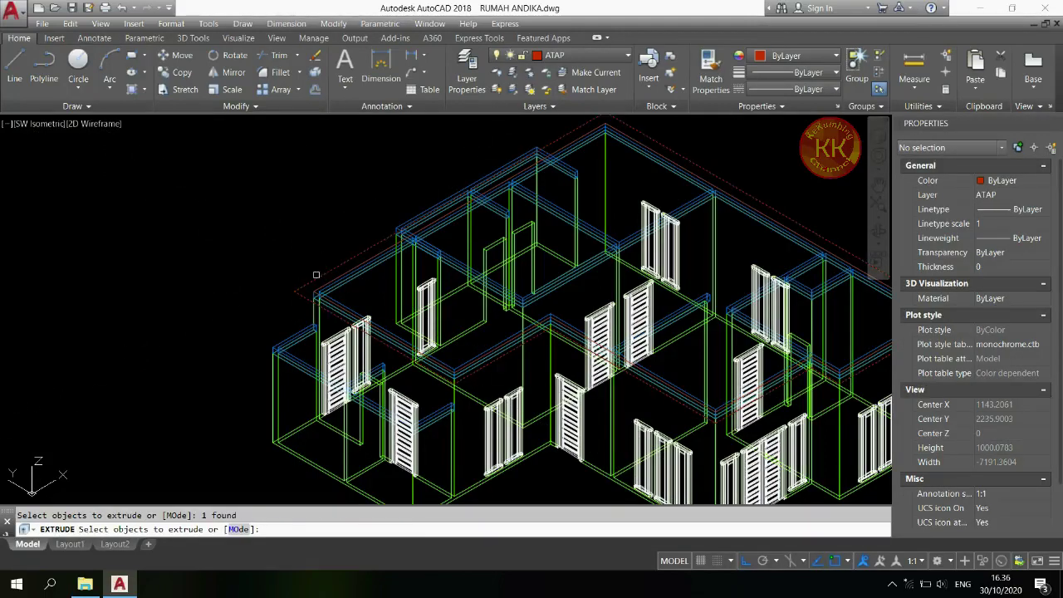
key(Return)
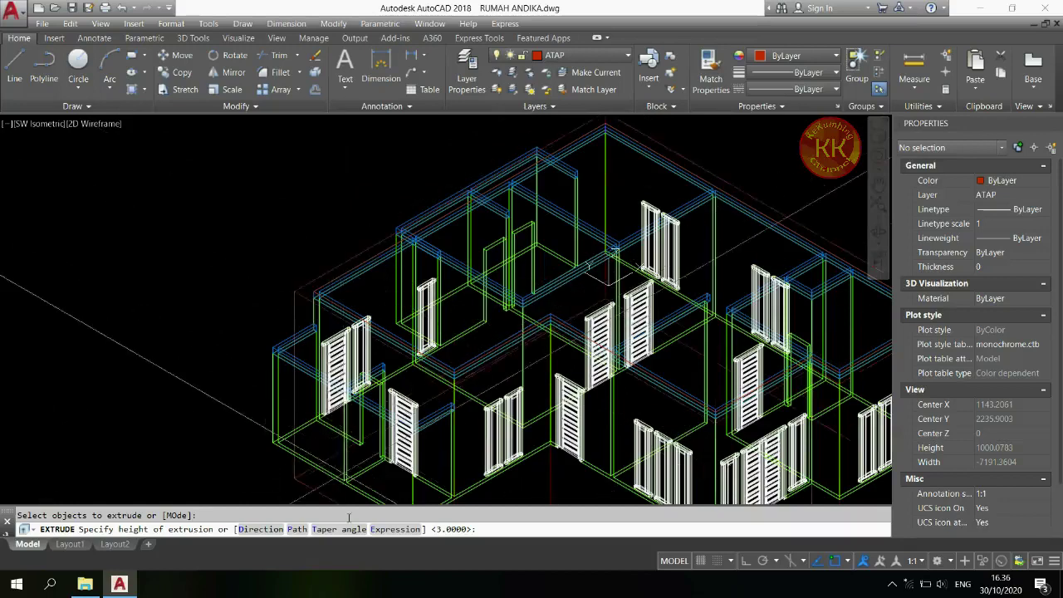
text(T)
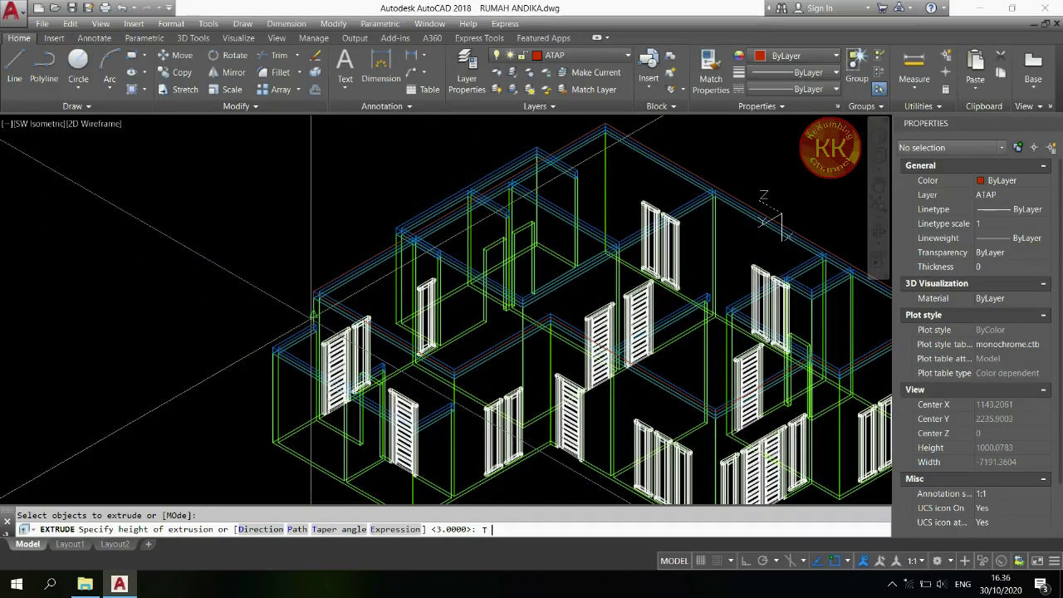
key(Return)
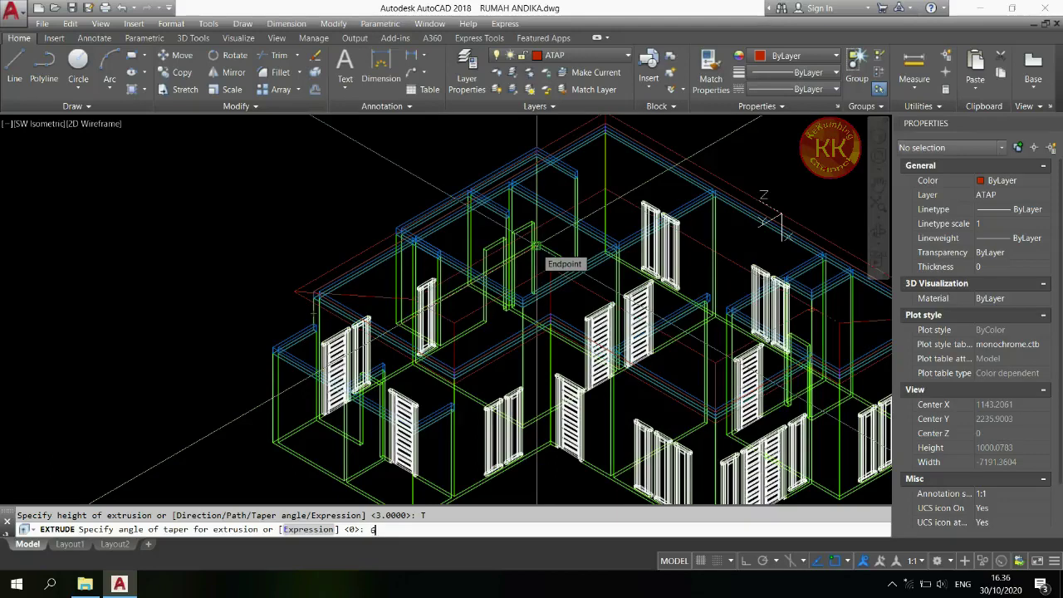
key(Return)
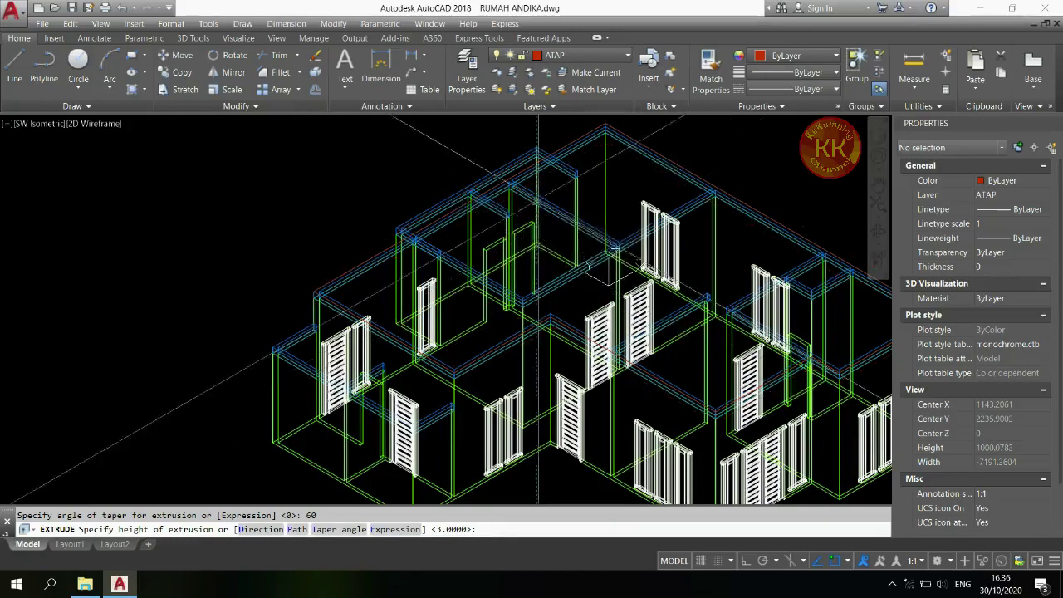
scroll(539, 212, down, 4)
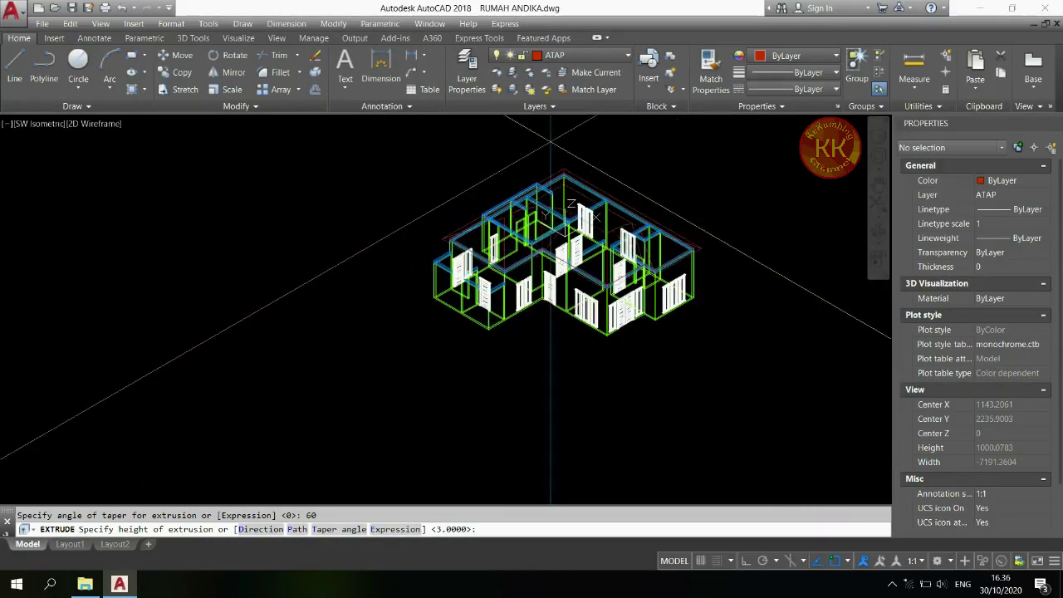
key(Return)
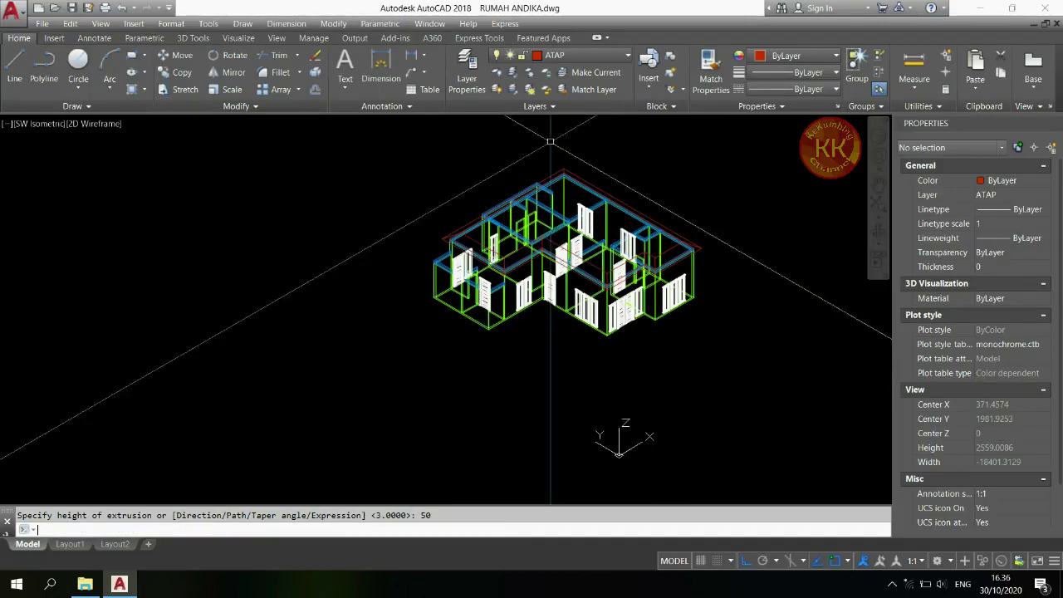
- Switch the model's visual style from 2D Wireframe to Shaded
scroll(498, 249, up, 5)
scroll(210, 154, down, 3)
click(98, 122)
click(145, 207)
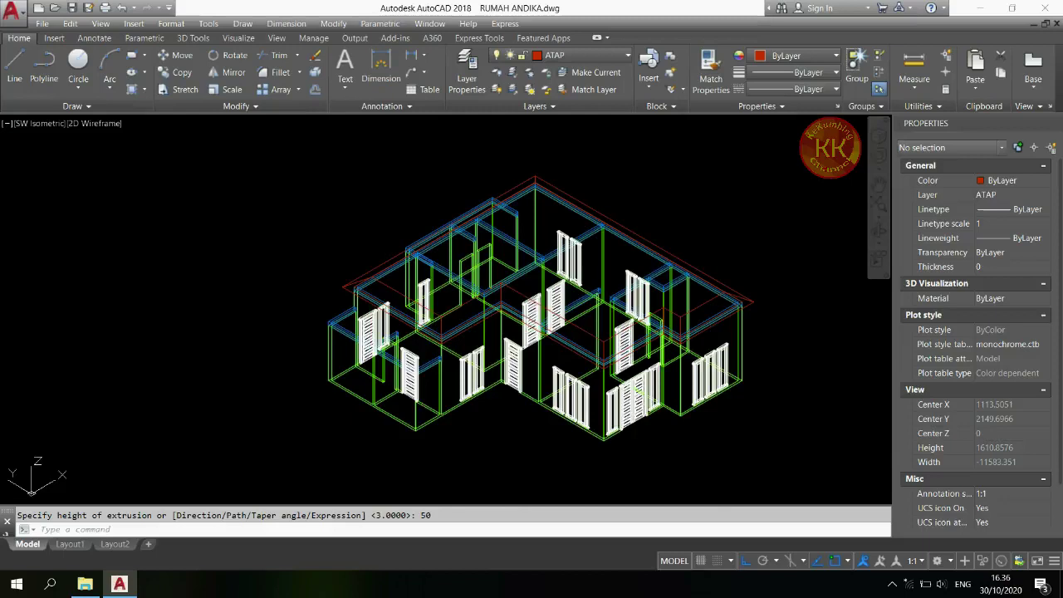
scroll(688, 221, up, 2)
key(Escape)
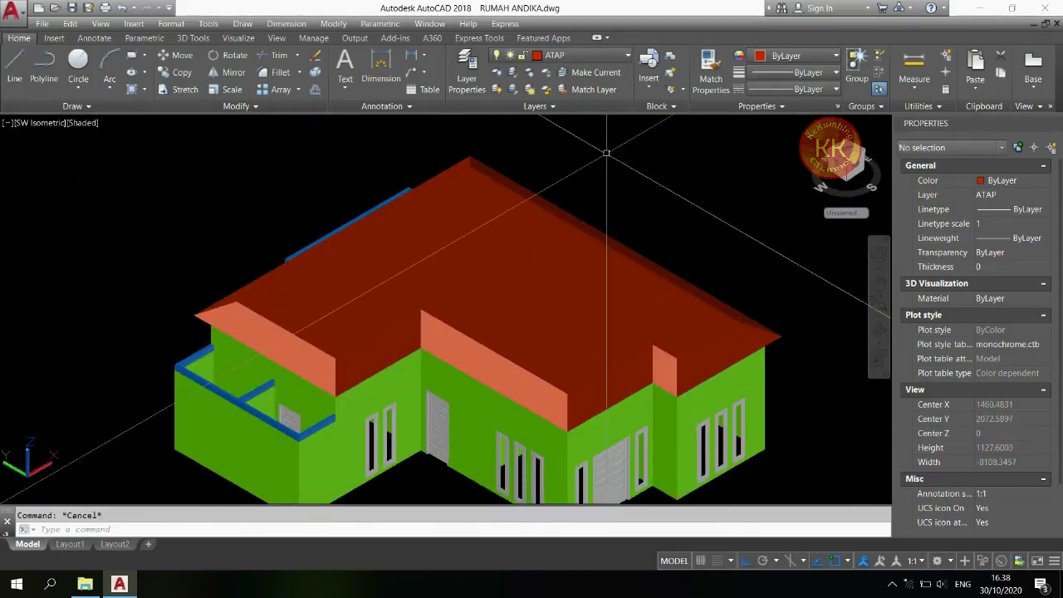
- Turn off every visible layer except ATAP, including DAUN PINTU, DINDING, JENDELA 1, KUSEN PINTU, the PINTU layers and RING BALOK
click(594, 55)
click(499, 121)
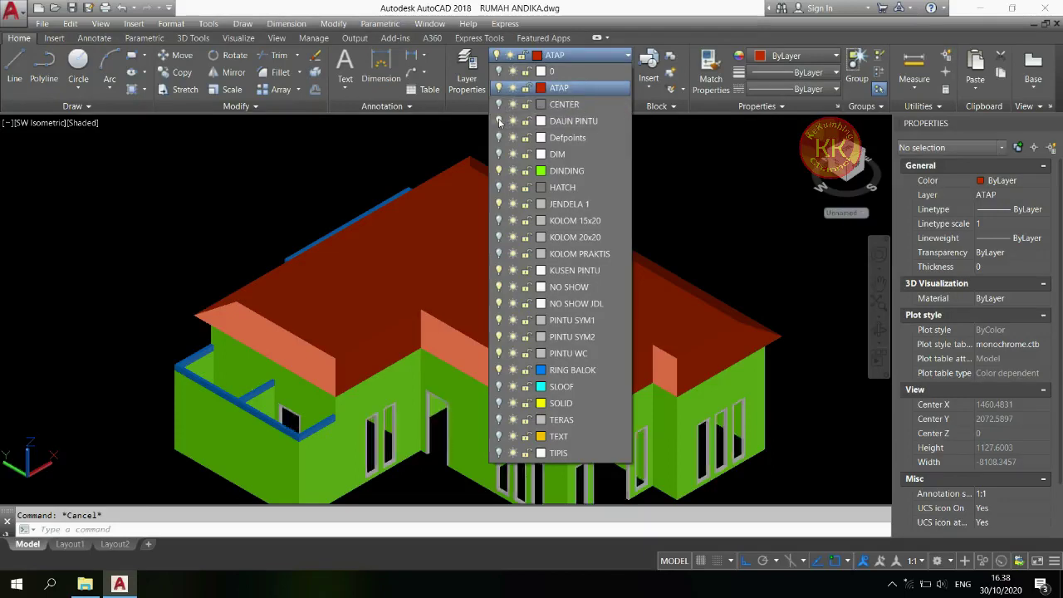
click(498, 171)
click(497, 204)
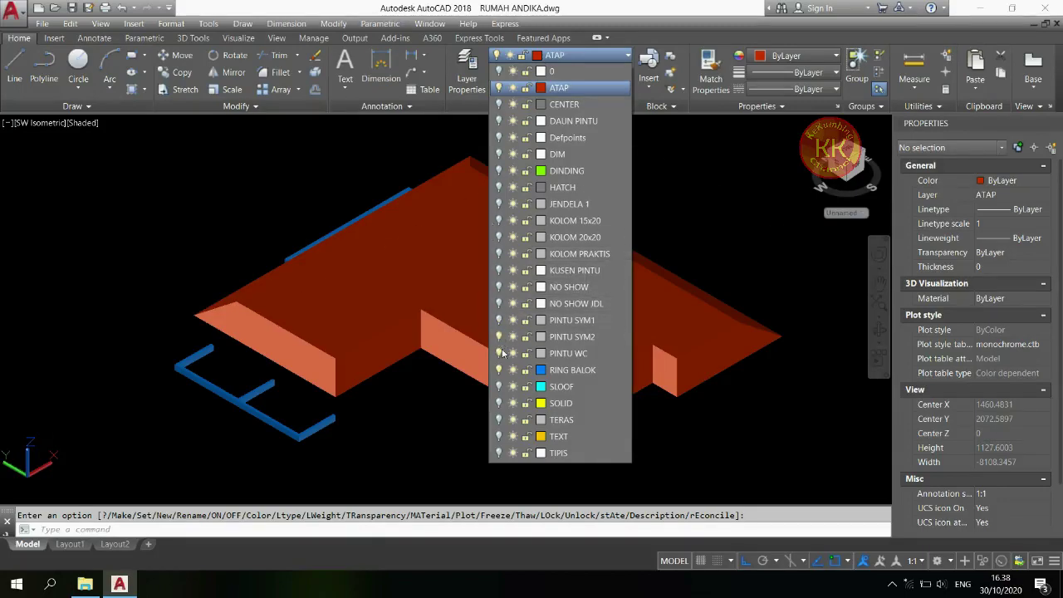
click(499, 370)
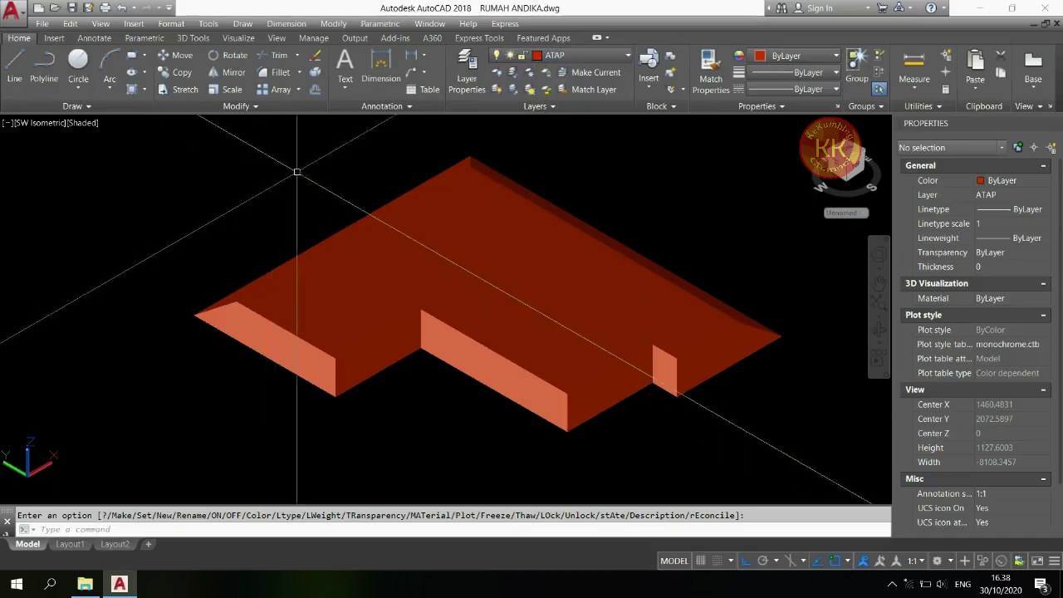
key(Escape)
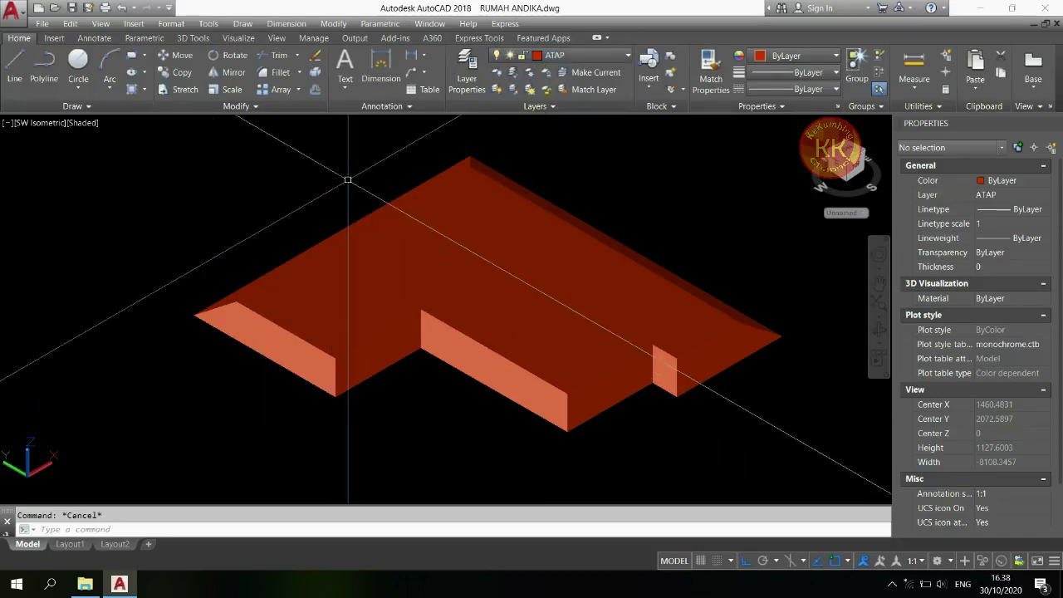
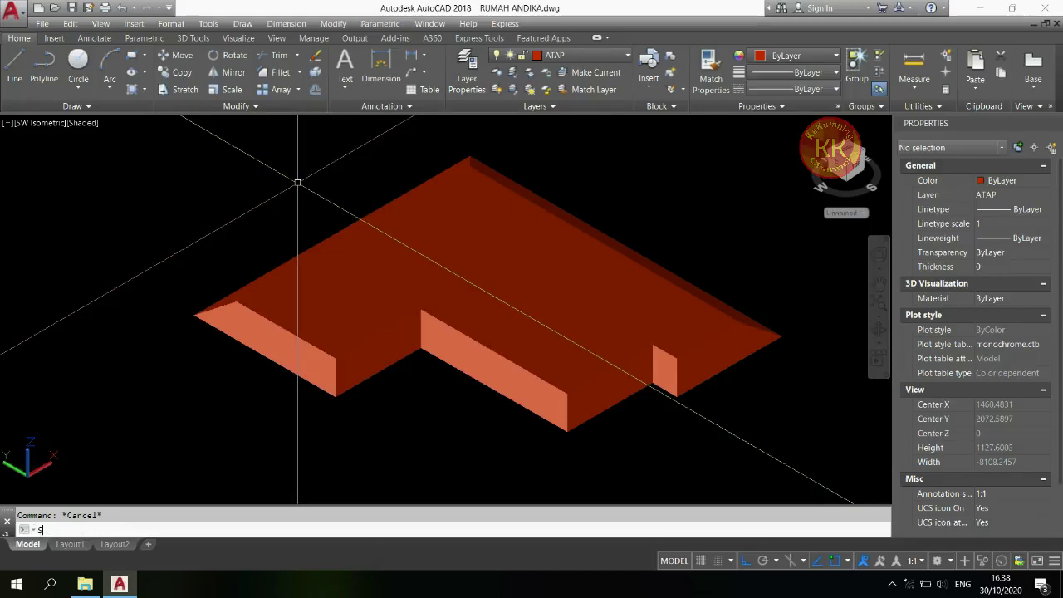
- Use SOLIDEDIT to move the roof solid's flat top face upward from its left corner, extending the slopes toward the ridge
text(sol)
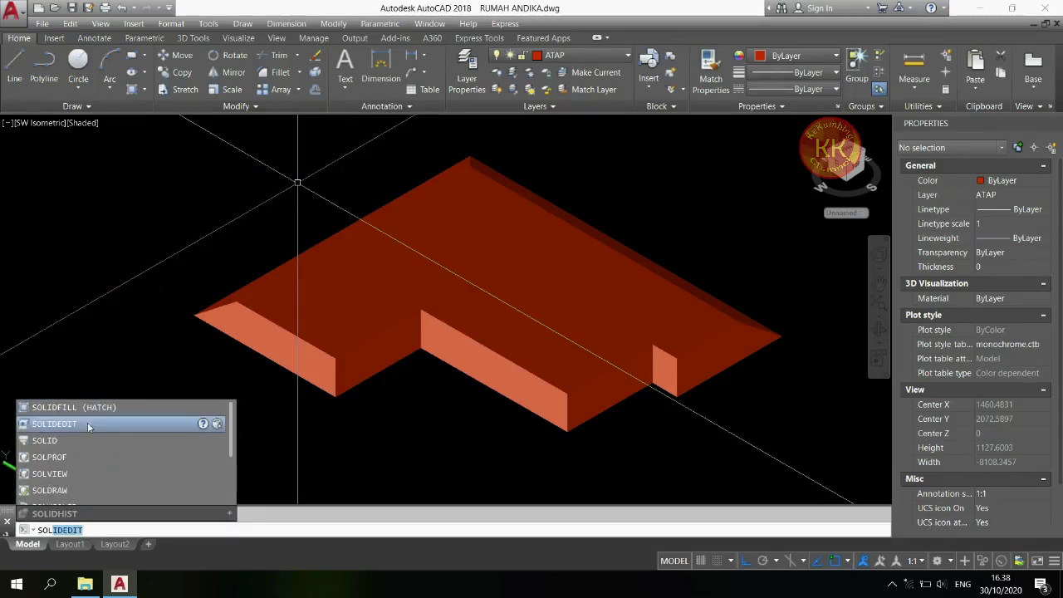
click(91, 431)
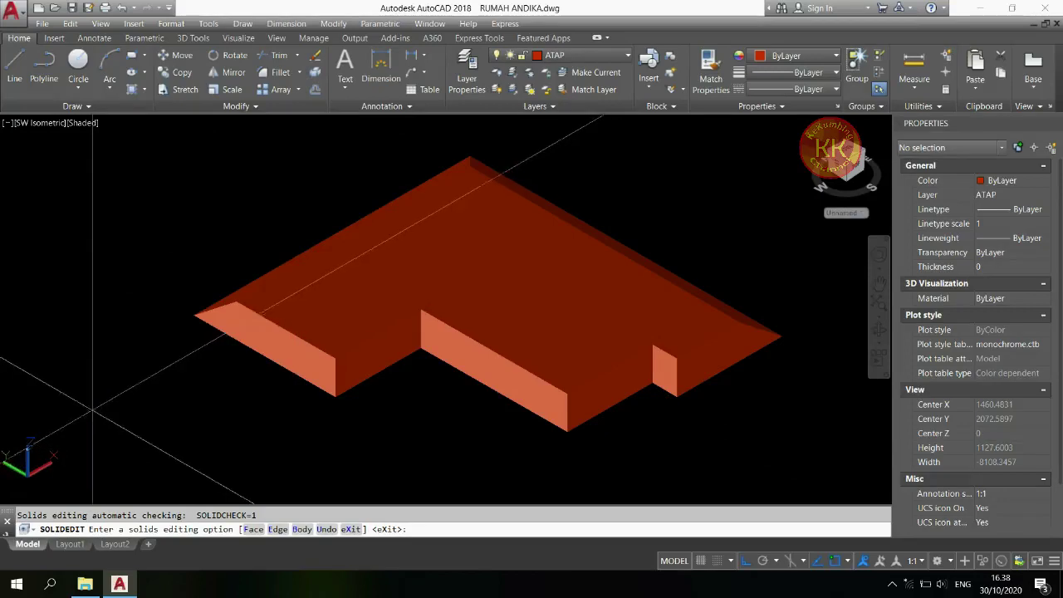
text(f)
key(Return)
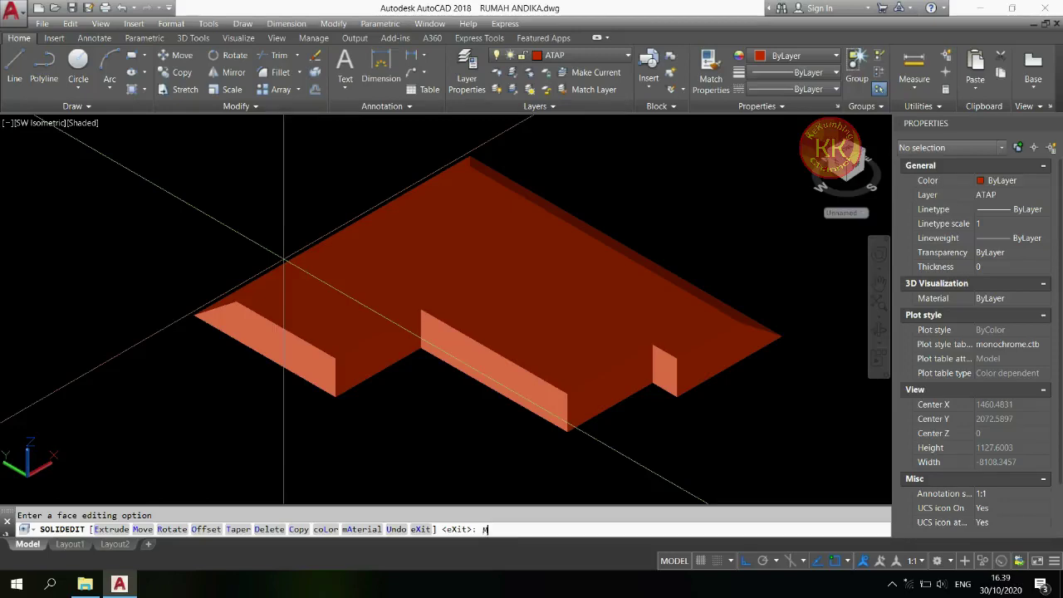
text(M)
key(Return)
click(496, 283)
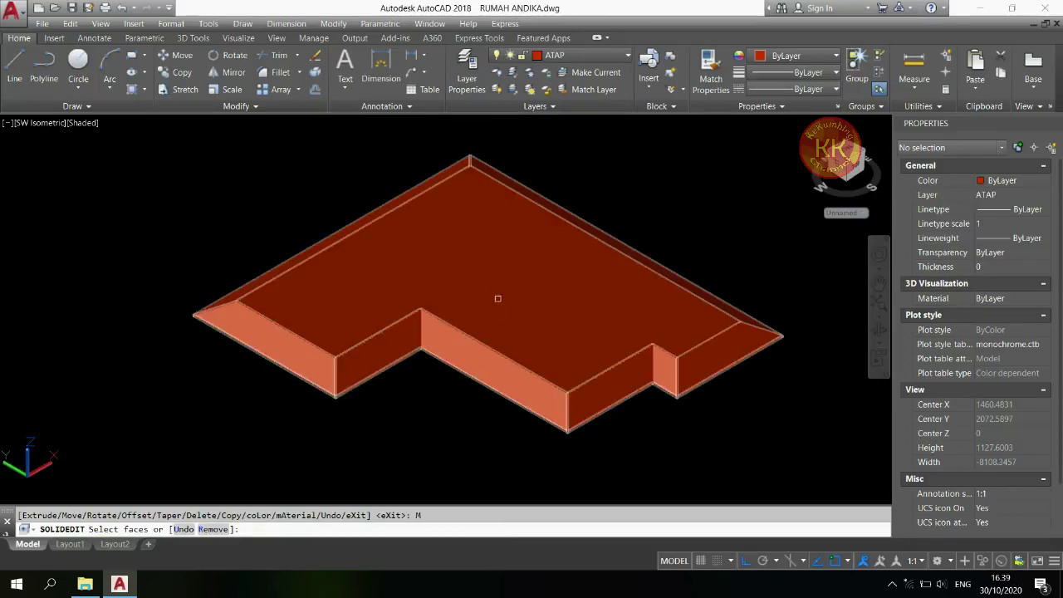
click(498, 323)
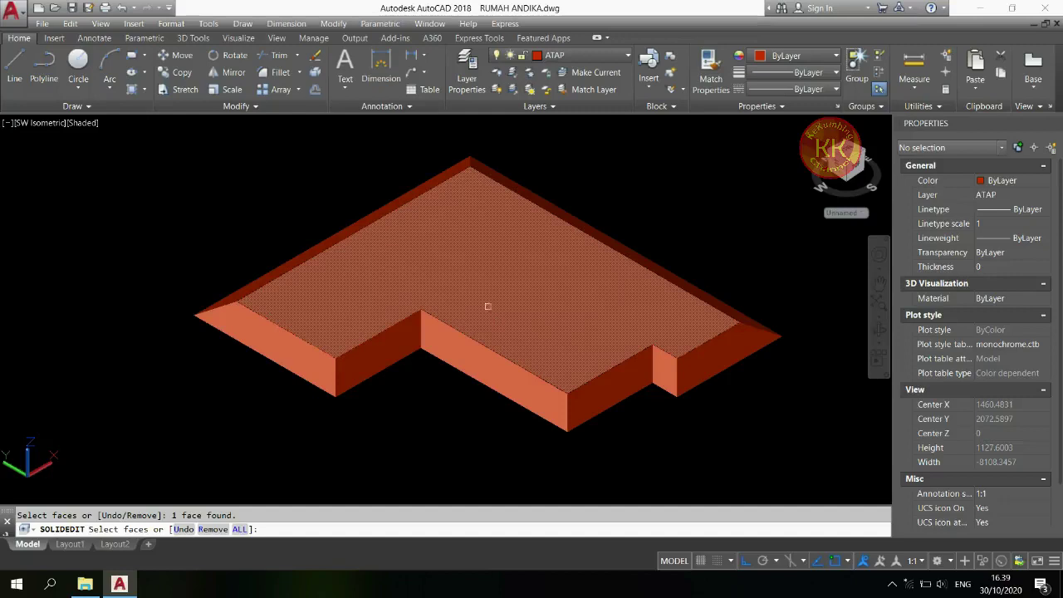
key(Return)
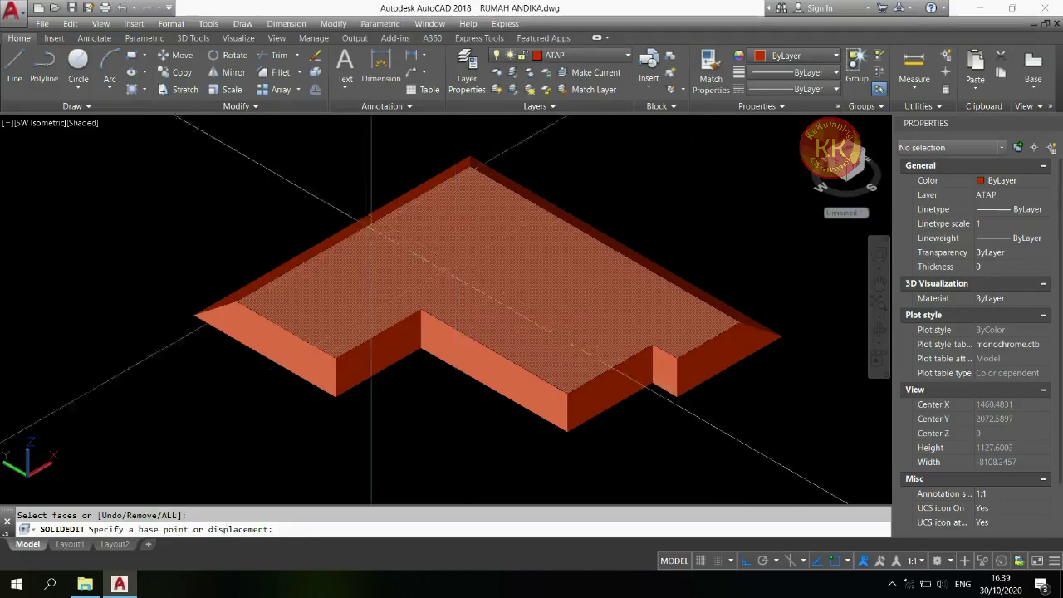
click(238, 300)
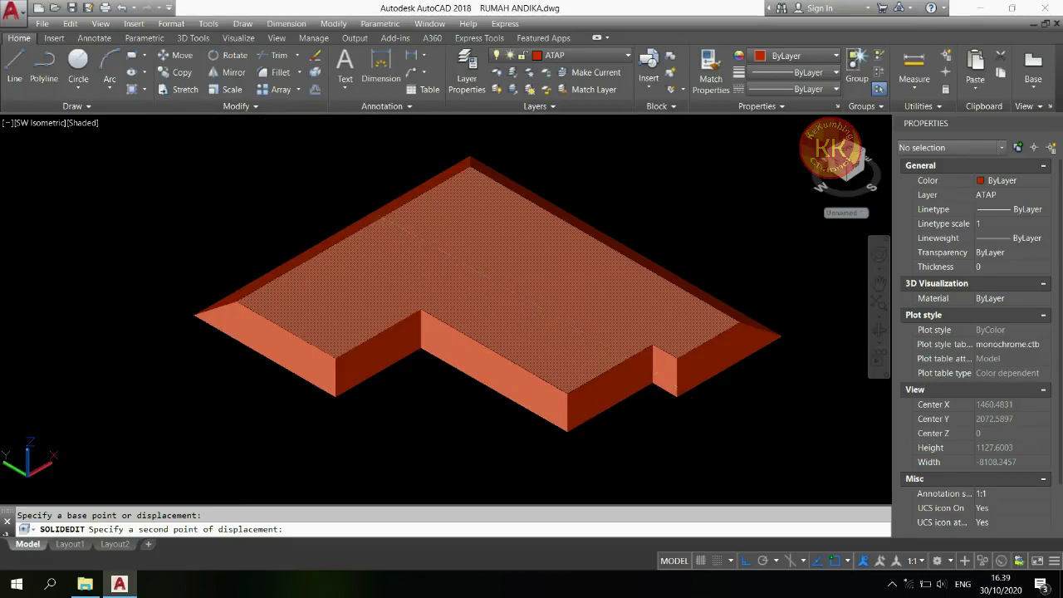
click(242, 138)
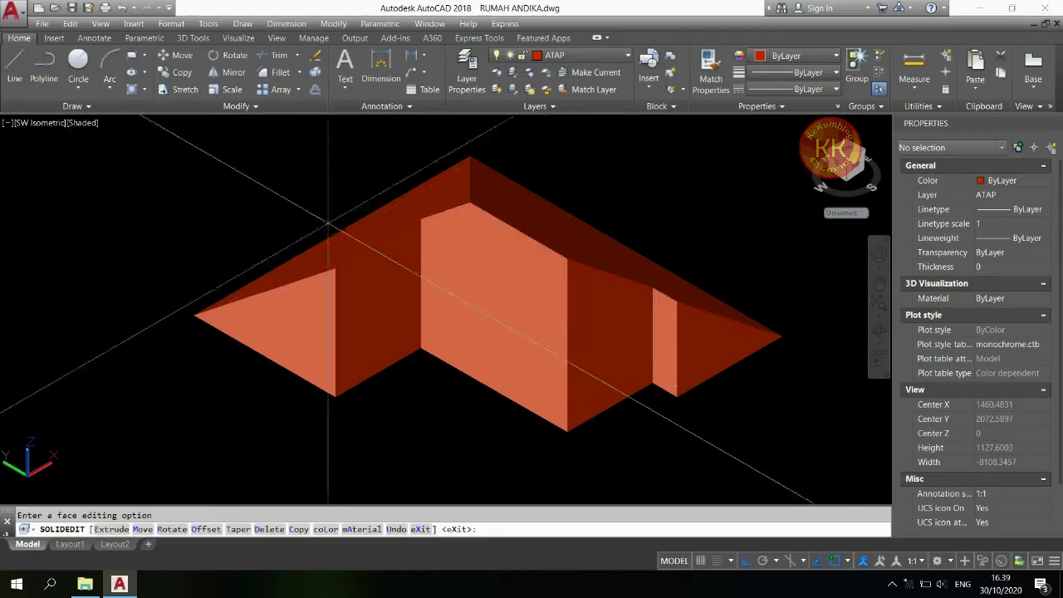
- Finish the solid editing and turn the DAUN PINTU, DINDING, JENDELA 1, KUSEN PINTU and RING BALOK layers back on
key(Return)
key(Return)
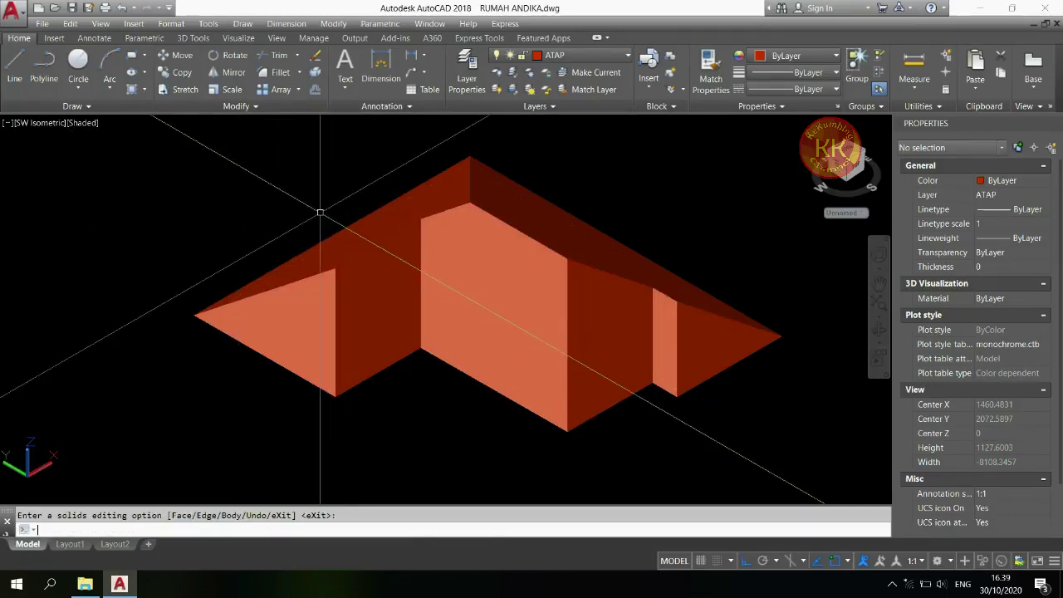
click(555, 56)
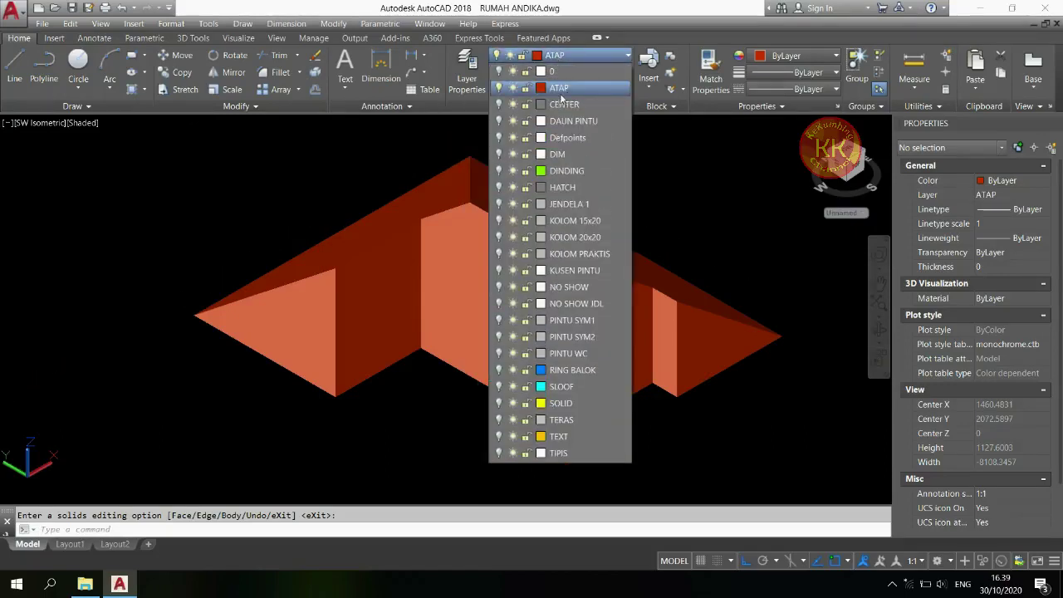
click(498, 120)
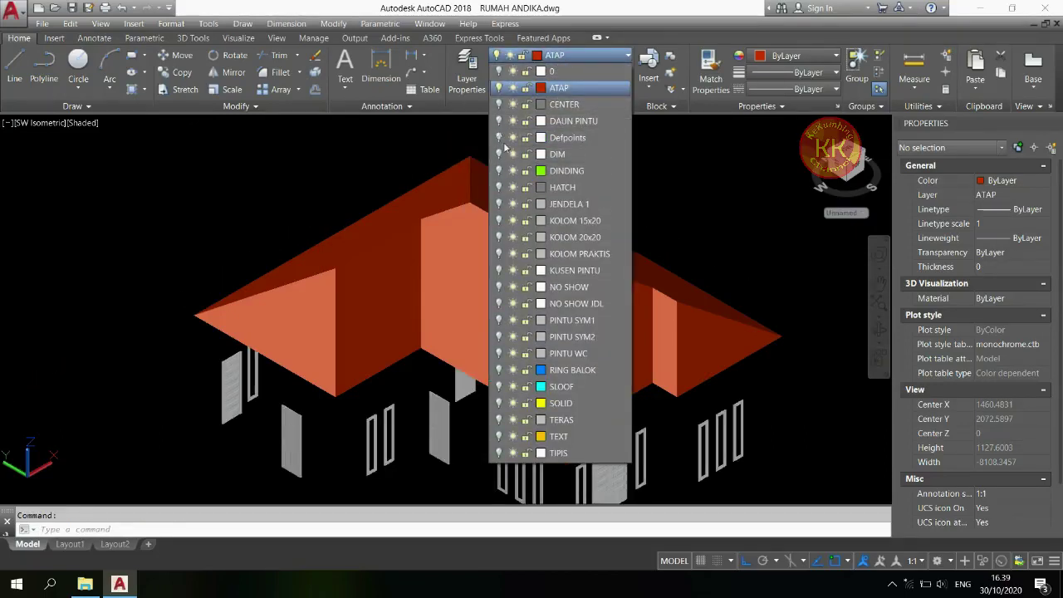
click(498, 170)
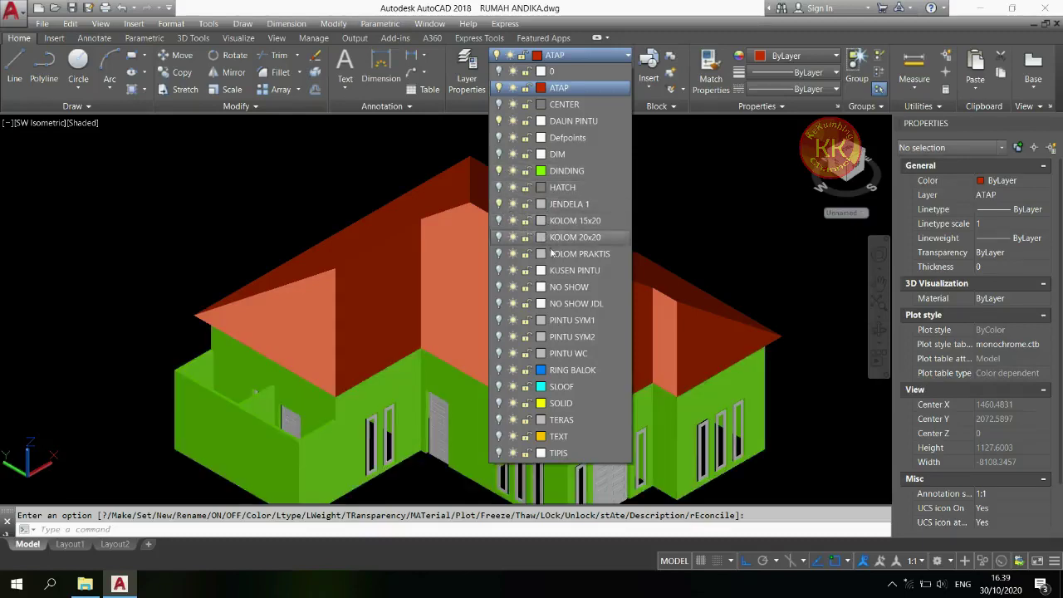
click(498, 270)
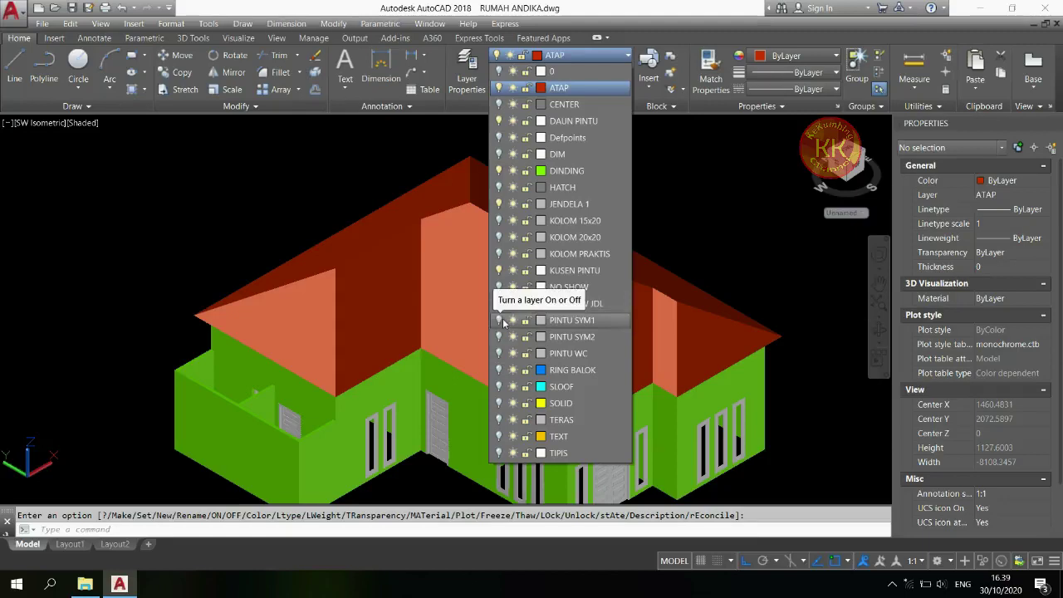
click(499, 370)
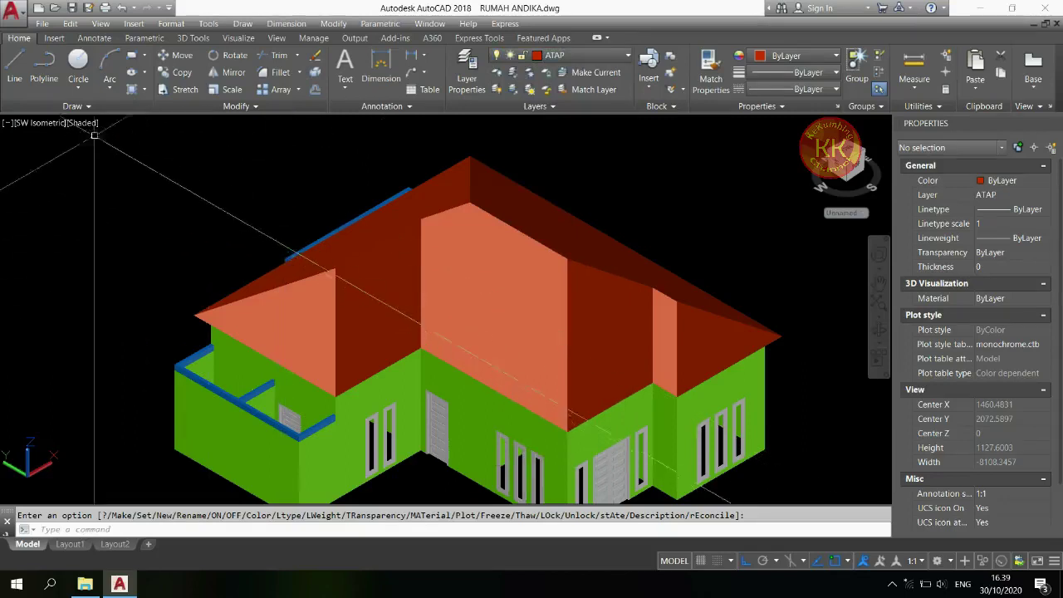
- Set the visual style to 2D Wireframe and switch the model to the Front view
click(83, 122)
click(104, 152)
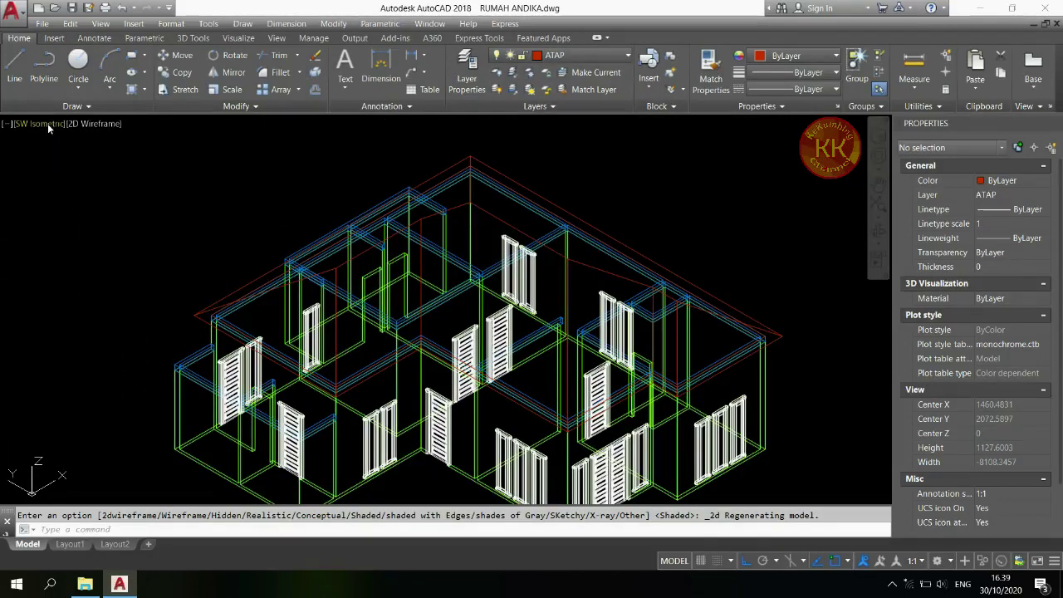
click(48, 123)
click(78, 207)
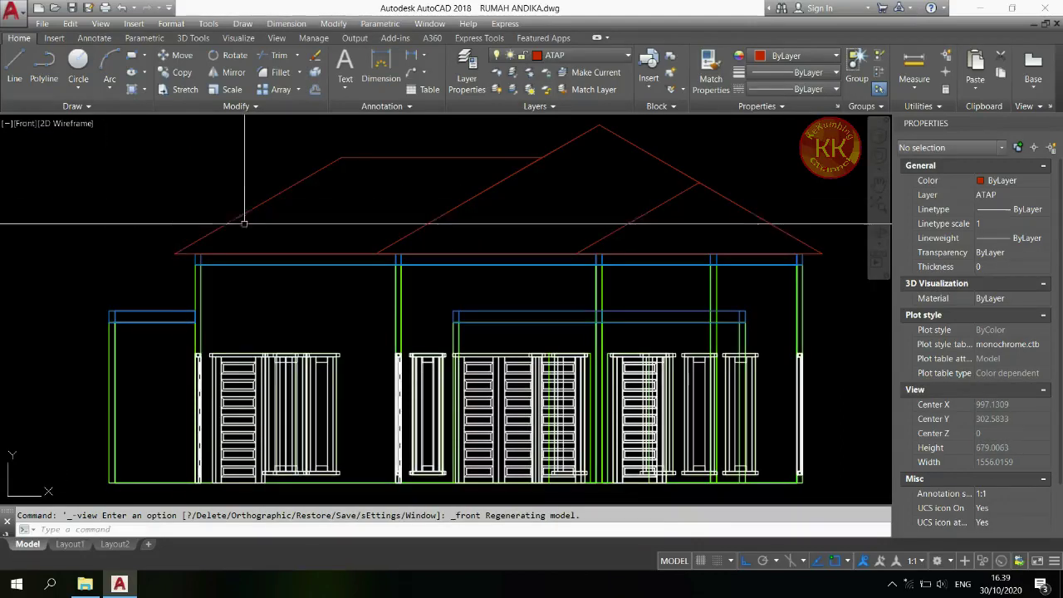
scroll(412, 224, up, 3)
scroll(420, 230, down, 3)
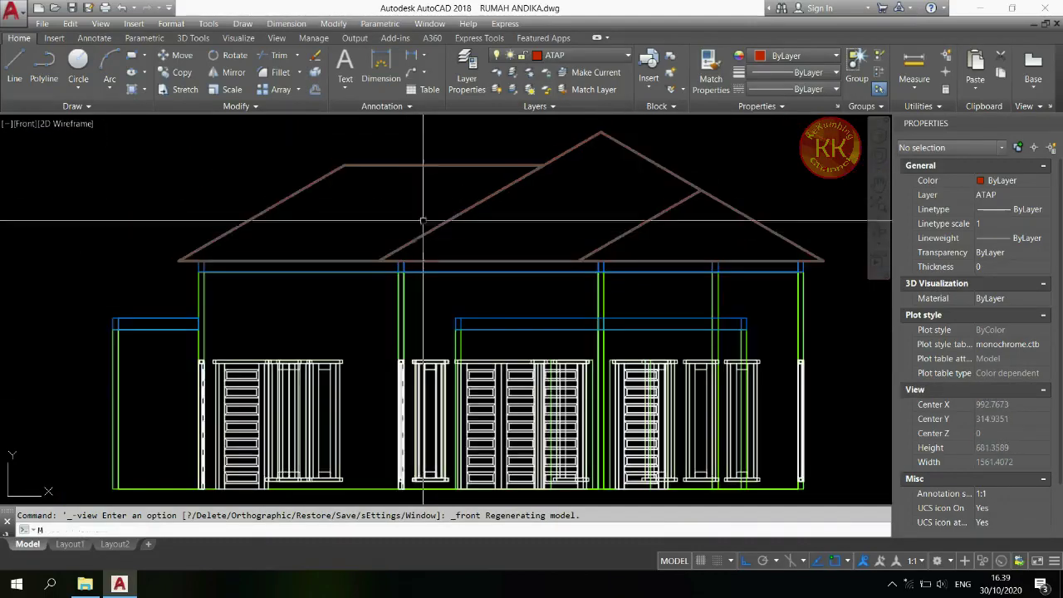
- Move the roof solid straight down so its eaves sit just above the ring beam's lower edge
text(m)
key(Return)
click(425, 168)
scroll(396, 234, up, 6)
key(Return)
click(344, 173)
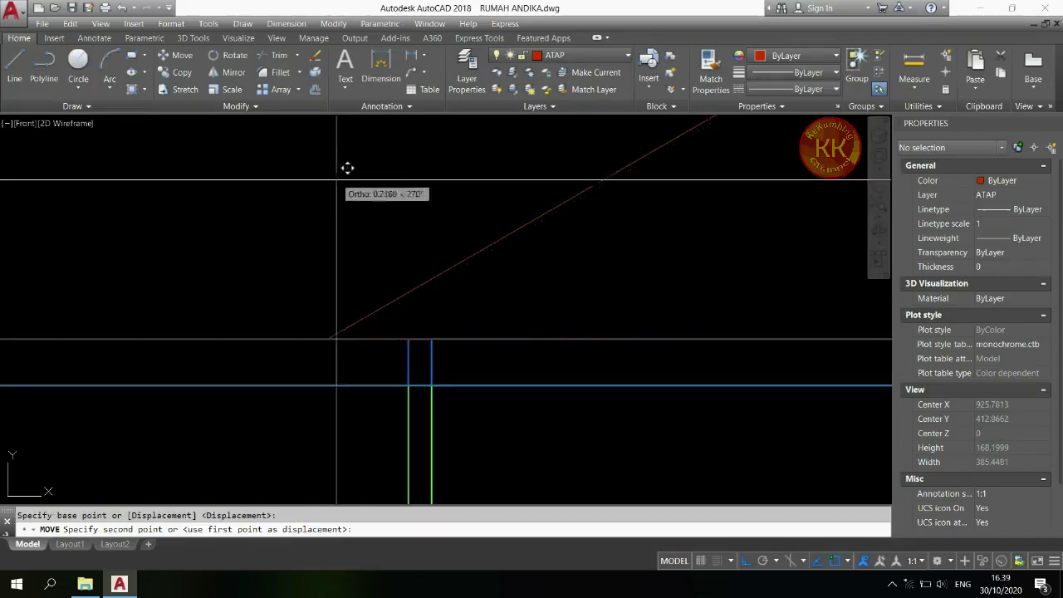
click(344, 213)
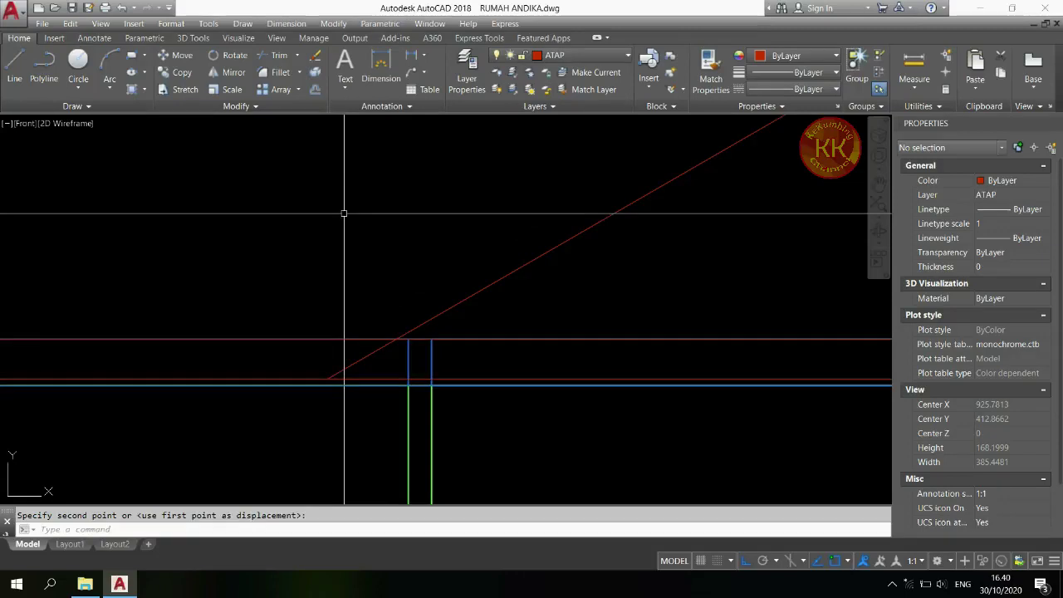
scroll(343, 213, down, 8)
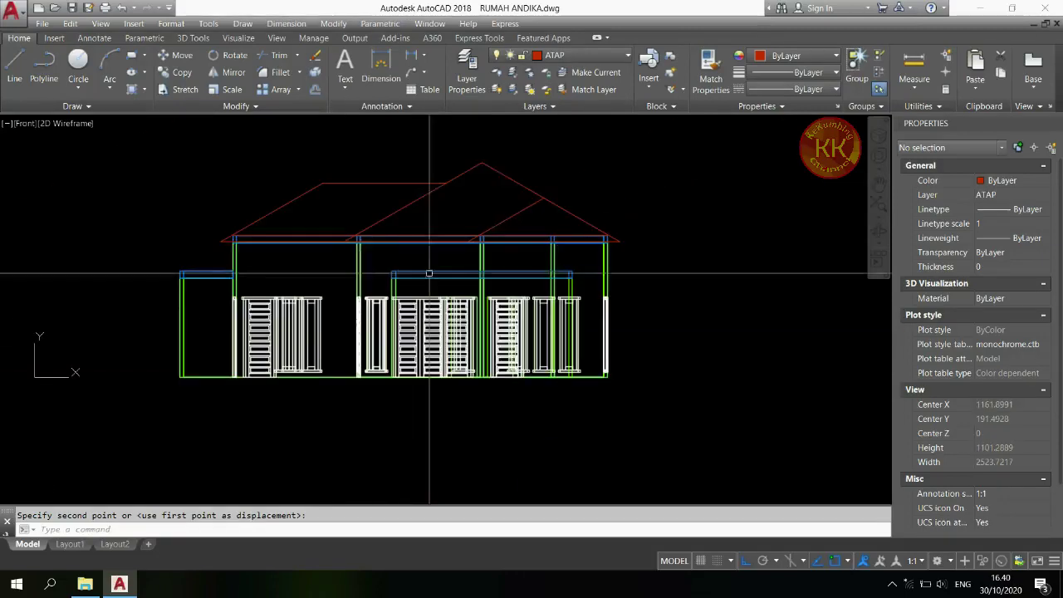
- Return the model to the SW Isometric view and reset the UCS to World
click(31, 126)
click(62, 235)
text(ucs)
key(Return)
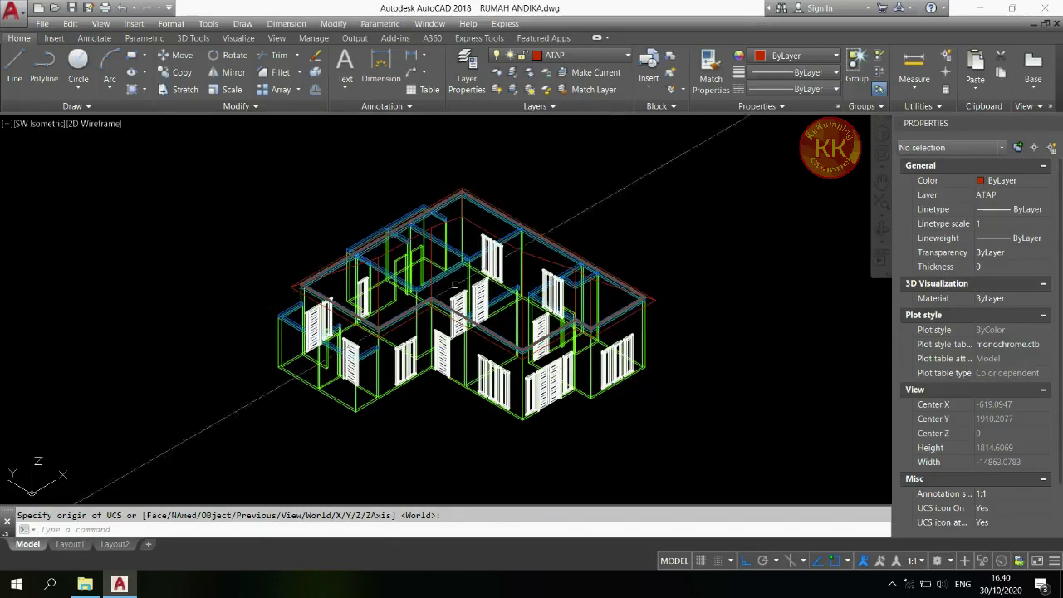
scroll(454, 270, up, 3)
scroll(448, 257, up, 2)
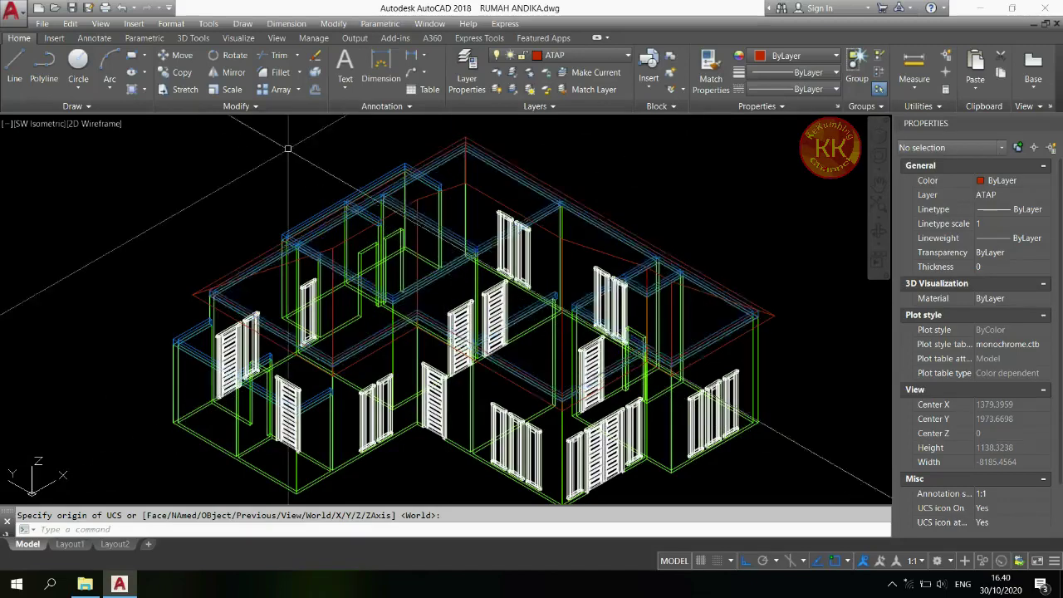
- Create two new layers named DAK and TALANG AIR
scroll(479, 141, down, 2)
click(468, 78)
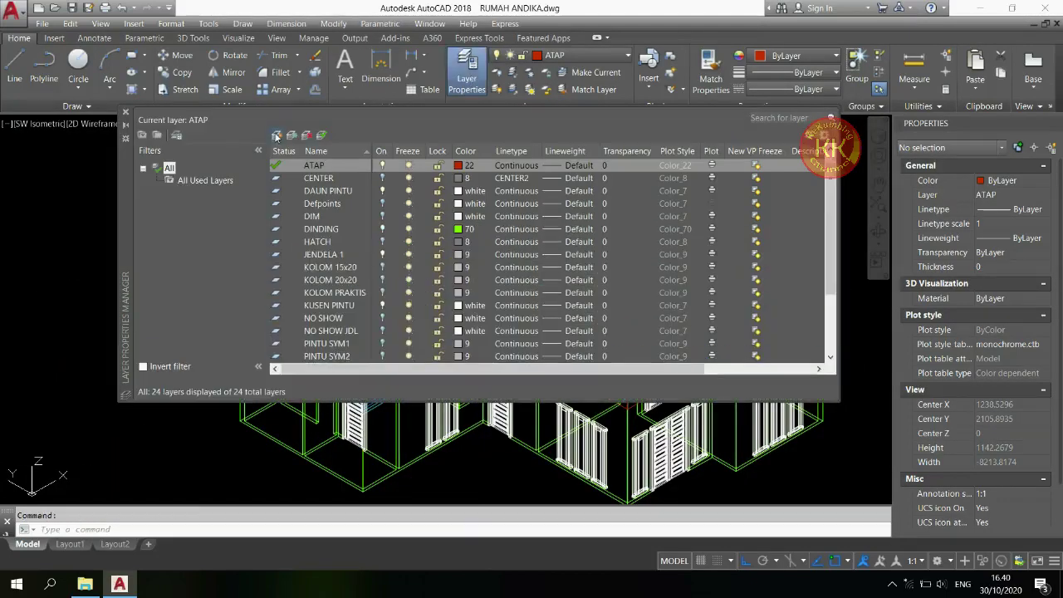
click(276, 136)
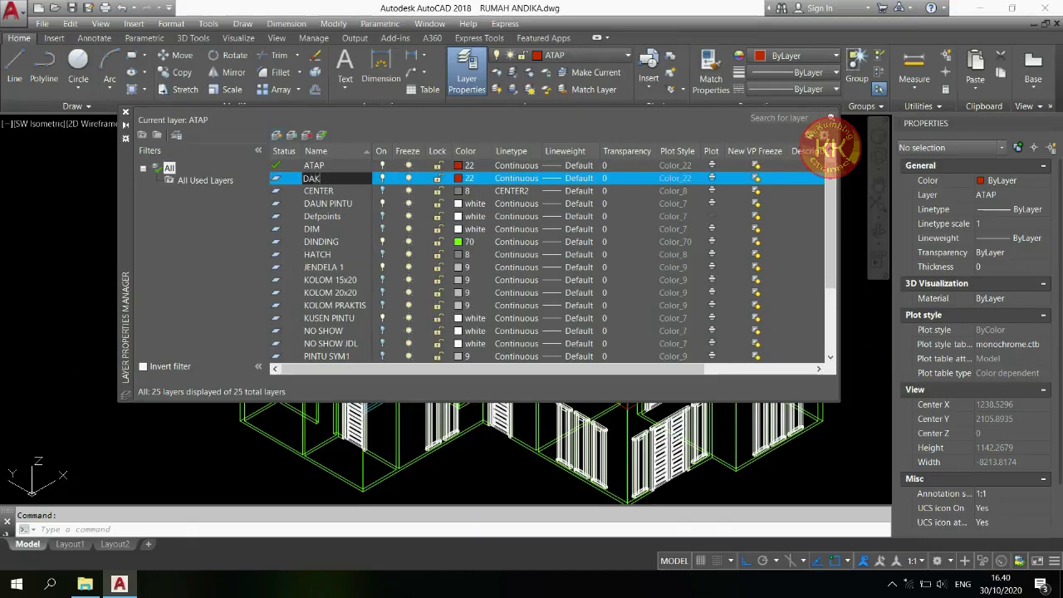
click(276, 135)
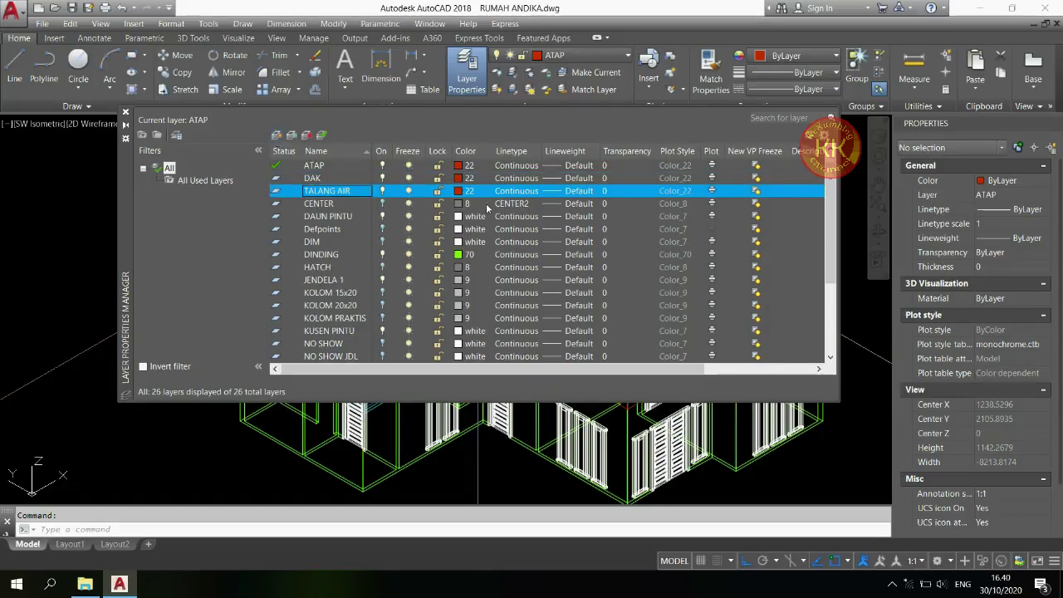
- Assign color 132 to the DAK and TALANG AIR layers and make DAK the current layer
click(468, 179)
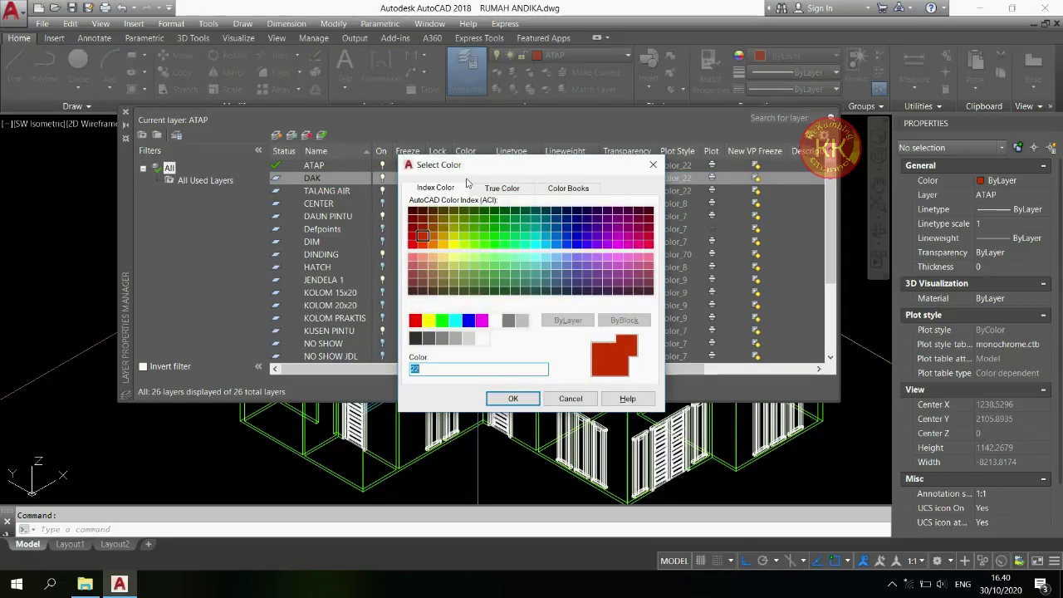
click(534, 237)
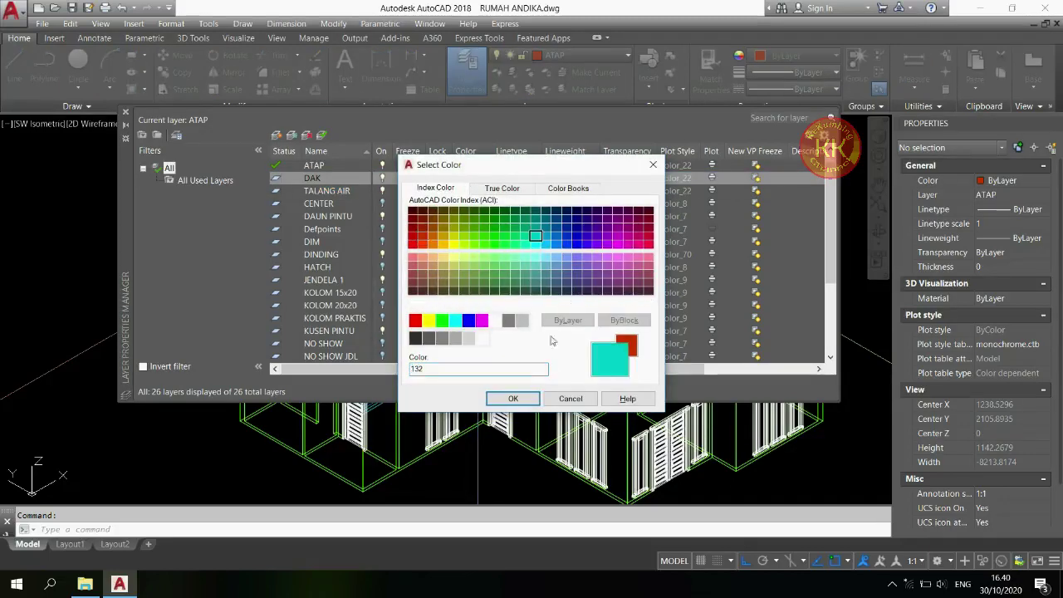
click(512, 398)
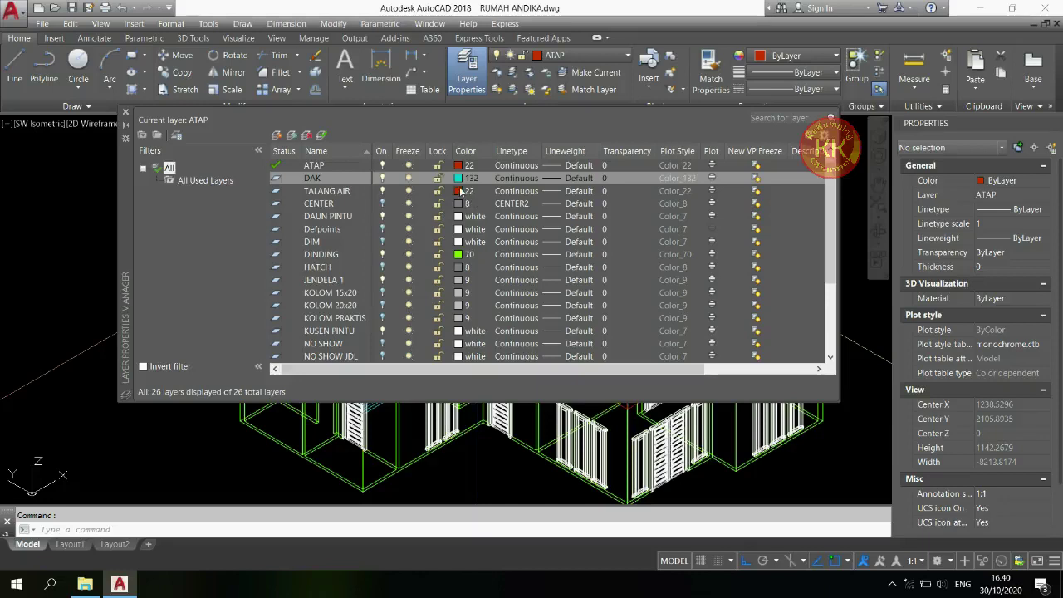
click(463, 191)
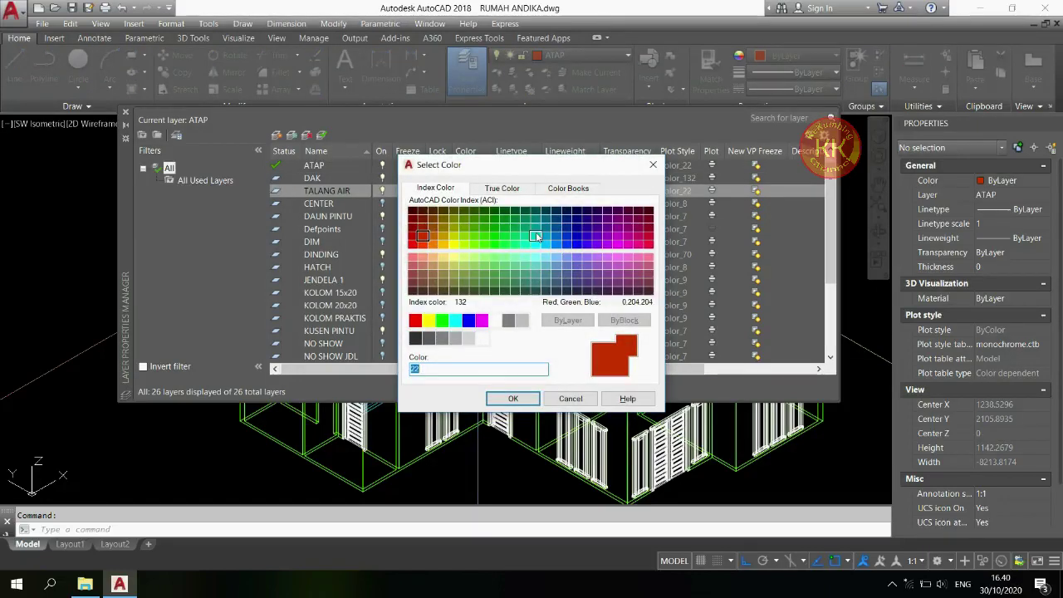
click(535, 229)
click(534, 239)
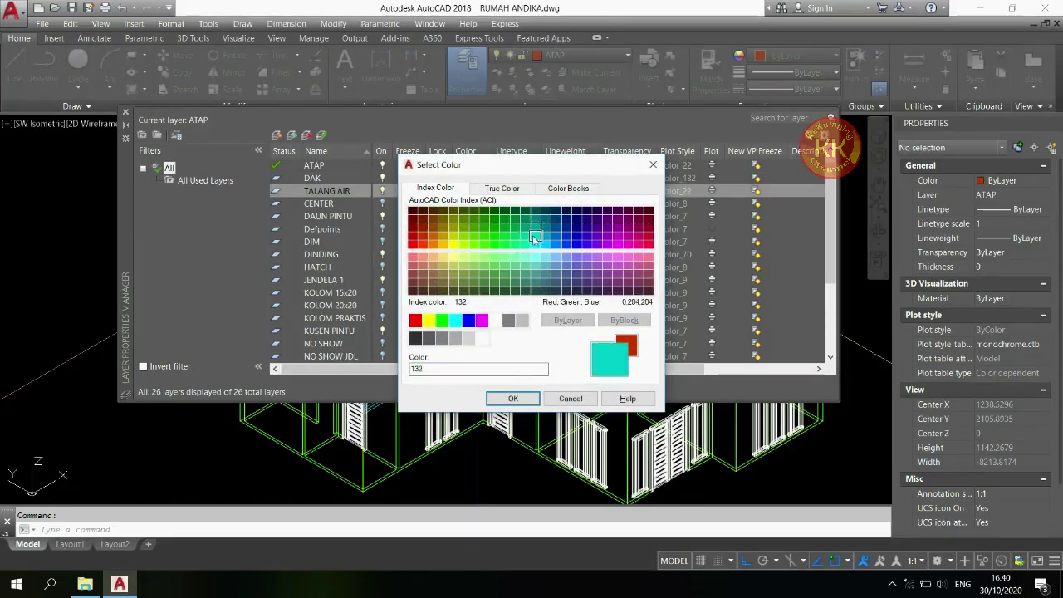
click(512, 398)
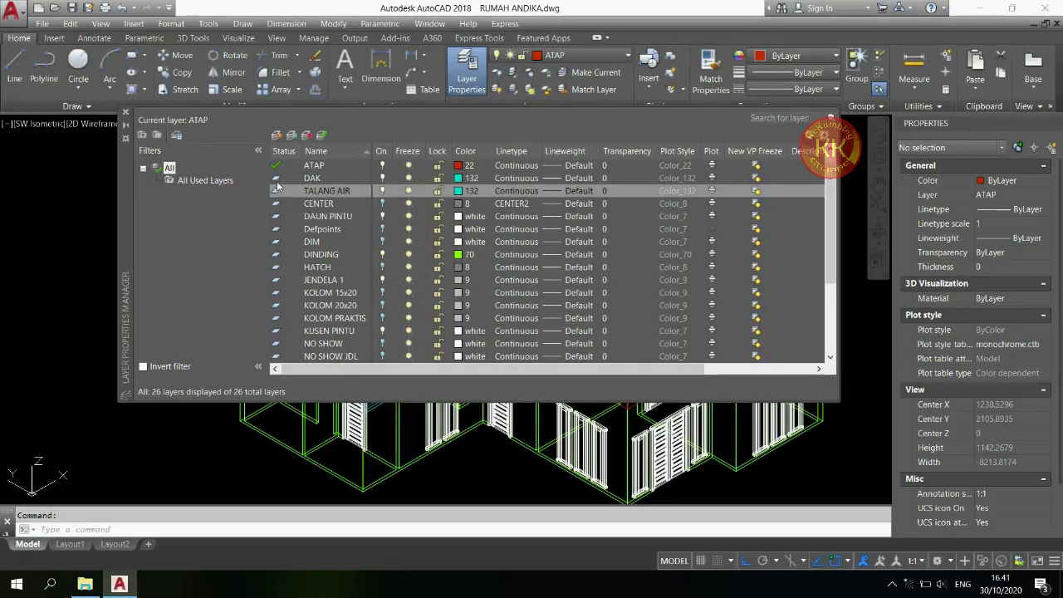
double_click(277, 179)
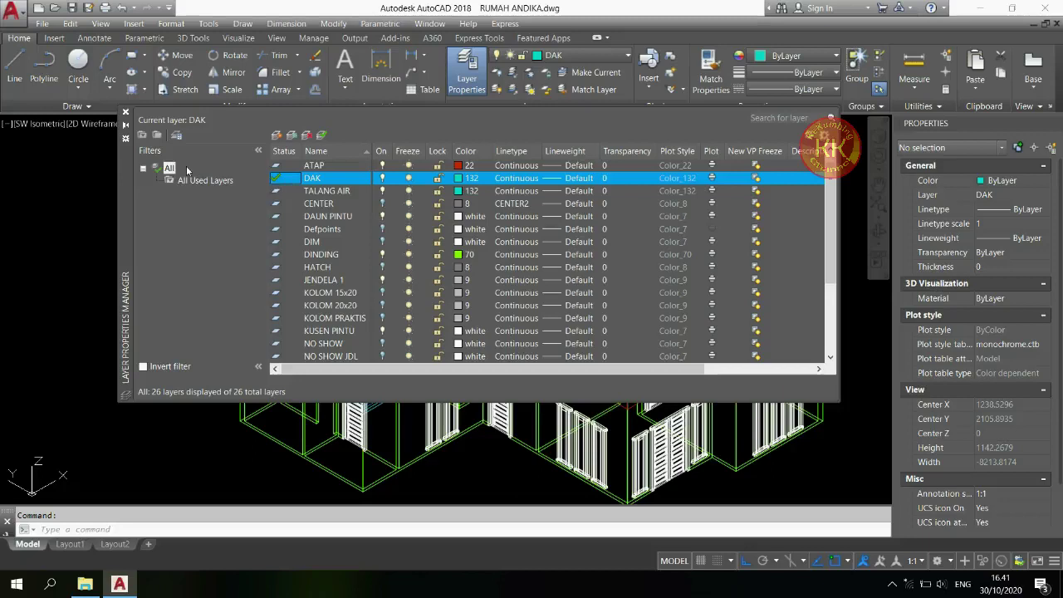
click(125, 112)
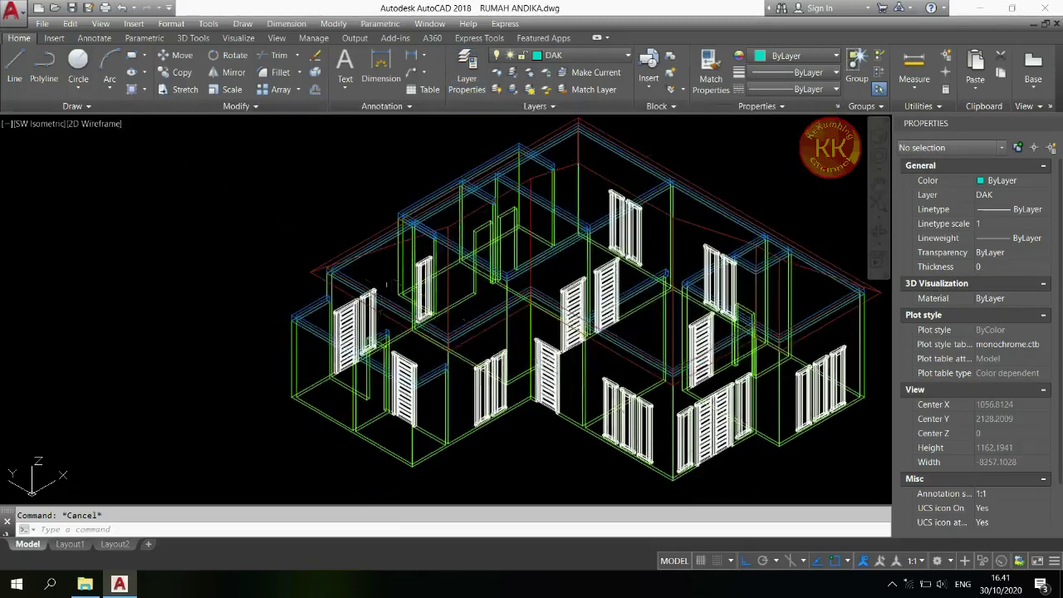
- Transfer the closed polyline along the ring beam's outer top edge to the DAK layer and turn off the ATAP layer
scroll(344, 266, up, 5)
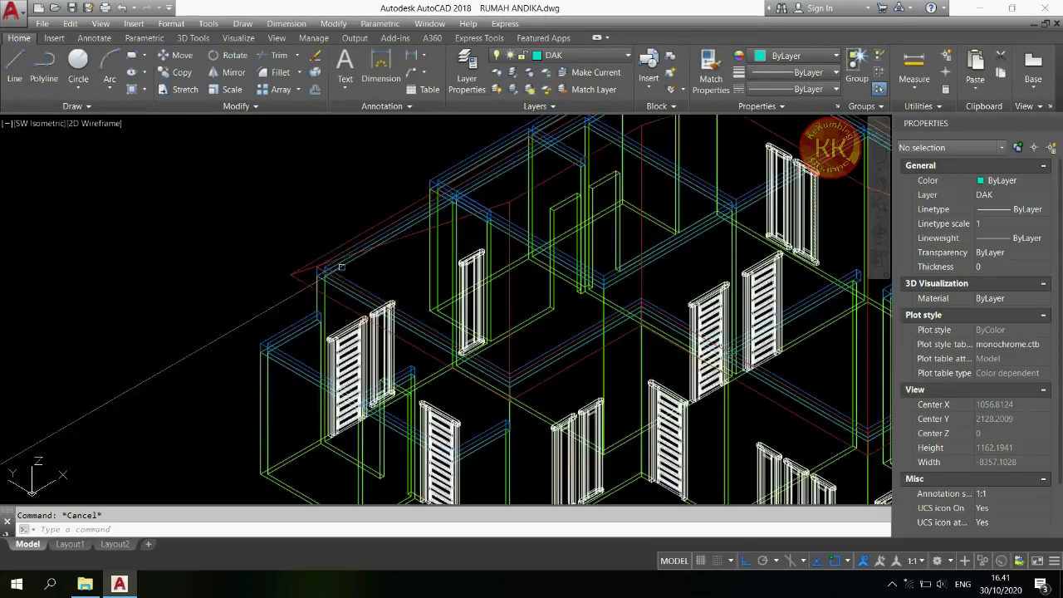
scroll(291, 251, up, 10)
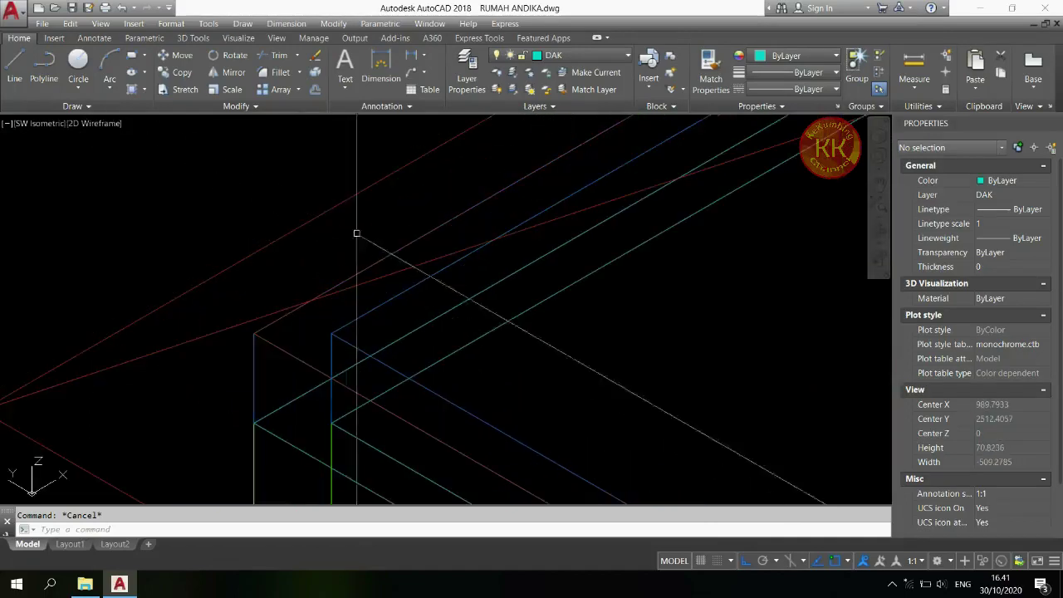
click(391, 251)
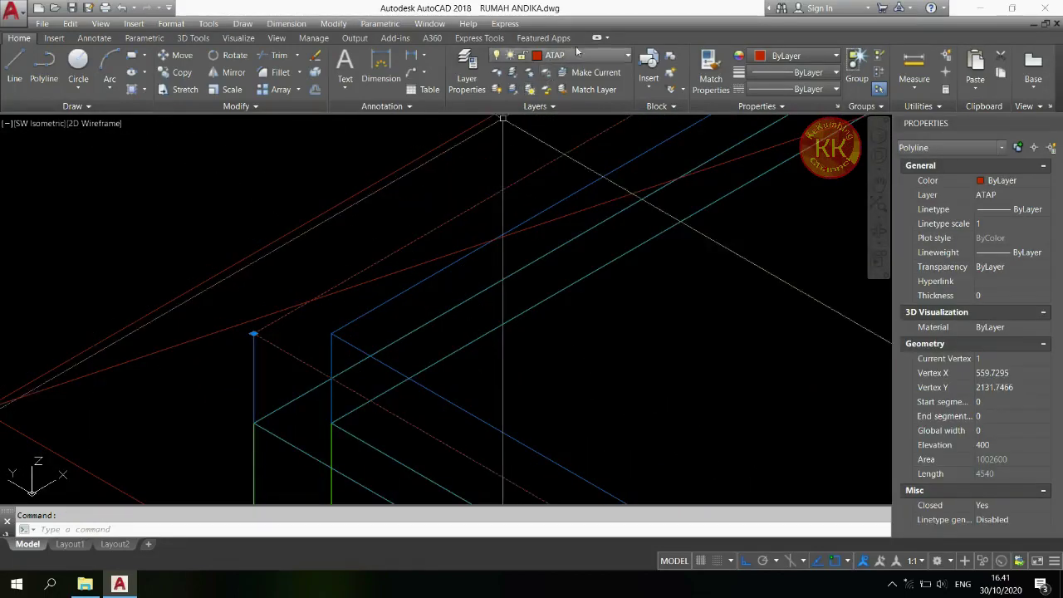
click(577, 54)
click(558, 120)
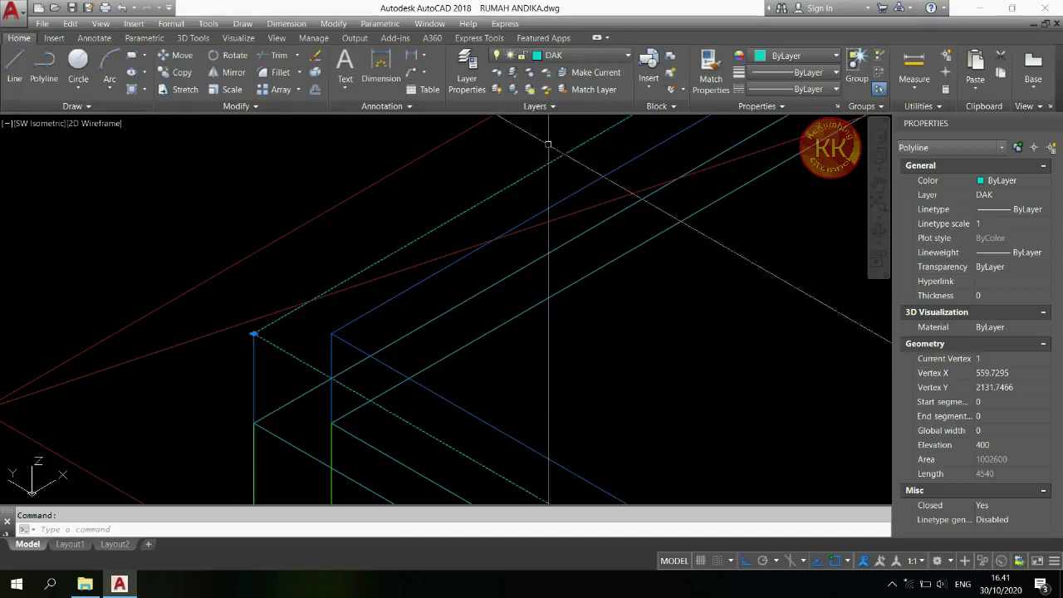
key(Escape)
scroll(423, 249, down, 2)
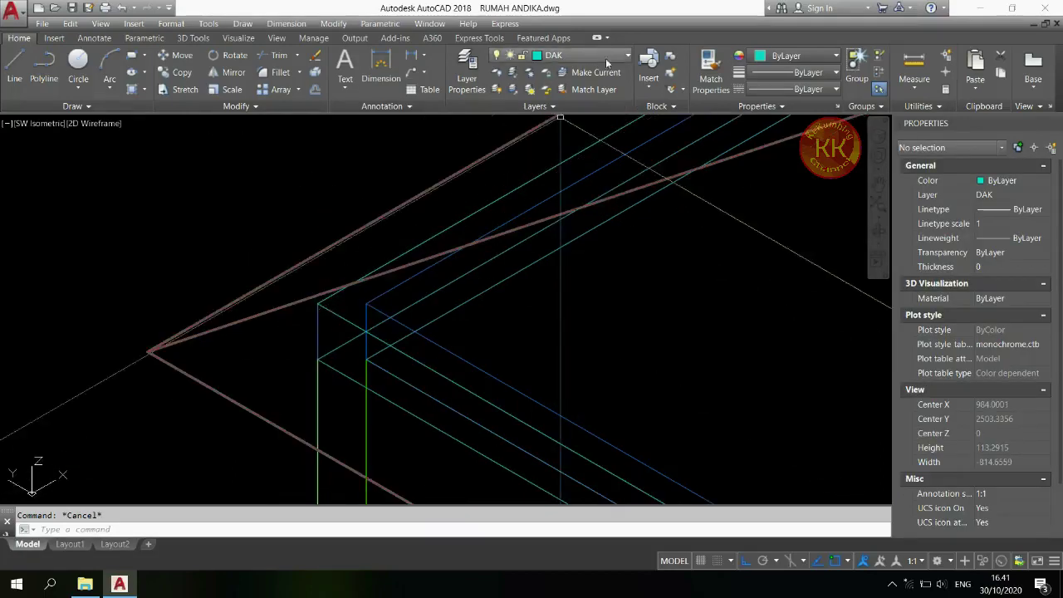
click(609, 57)
click(499, 88)
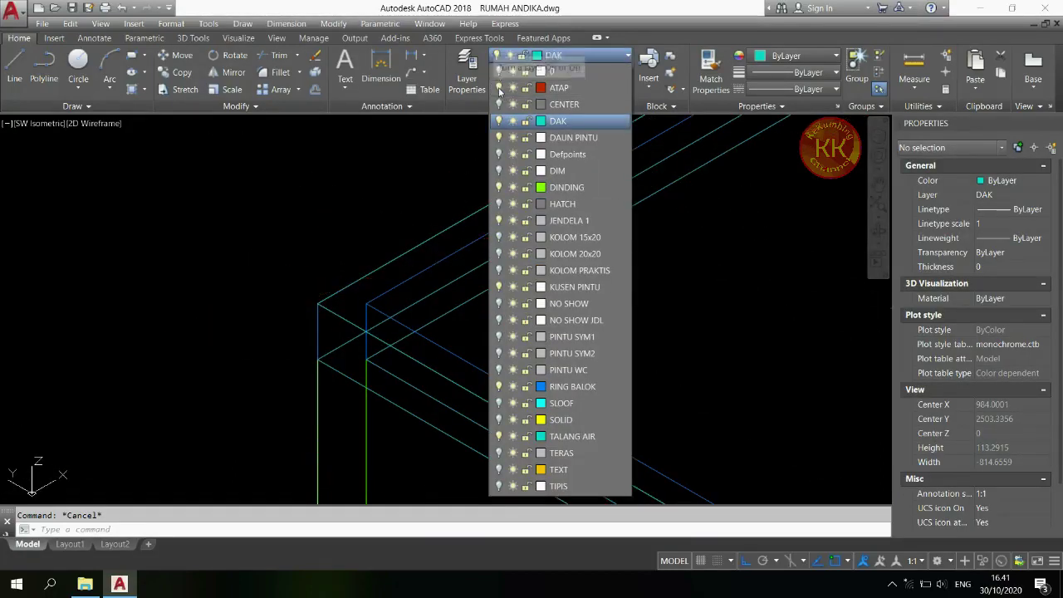
- Move the DAK outline polyline straight down by 50 from the top of the ring beam
key(ctrl+z)
text(m)
click(419, 282)
scroll(357, 257, down, 6)
key(Return)
click(313, 224)
text(50)
key(Return)
scroll(382, 302, up, 5)
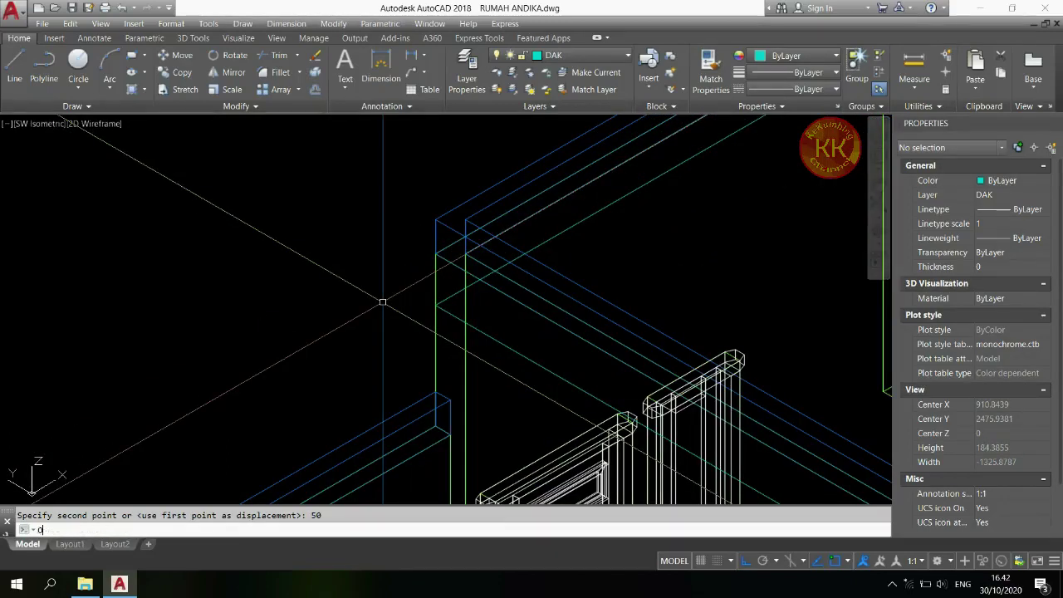
- Offset the lowered DAK outline outward by 50
text(o)
key(Return)
text(50)
key(Return)
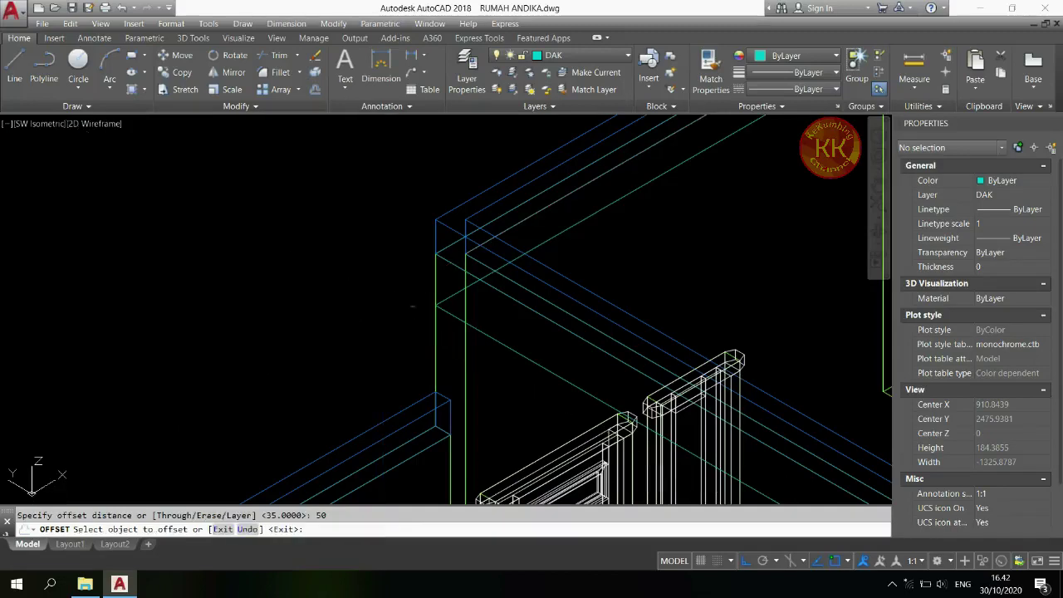
click(456, 293)
click(264, 231)
key(Return)
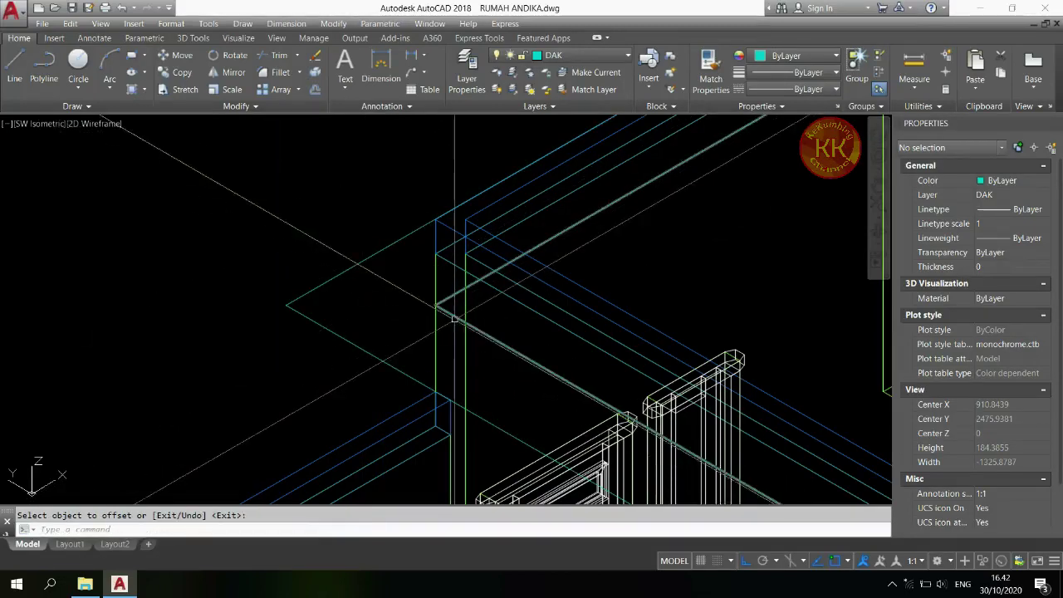
- Copy the inner DAK outline polyline straight down by 50
text(co)
key(Return)
click(454, 318)
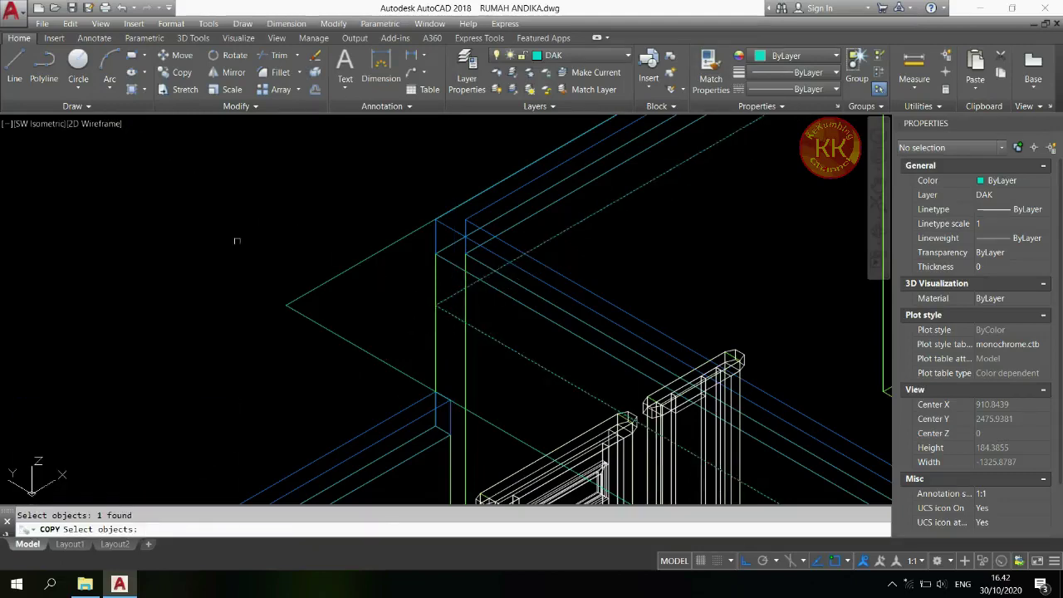
key(Return)
click(233, 205)
text(50)
key(Return)
key(Return)
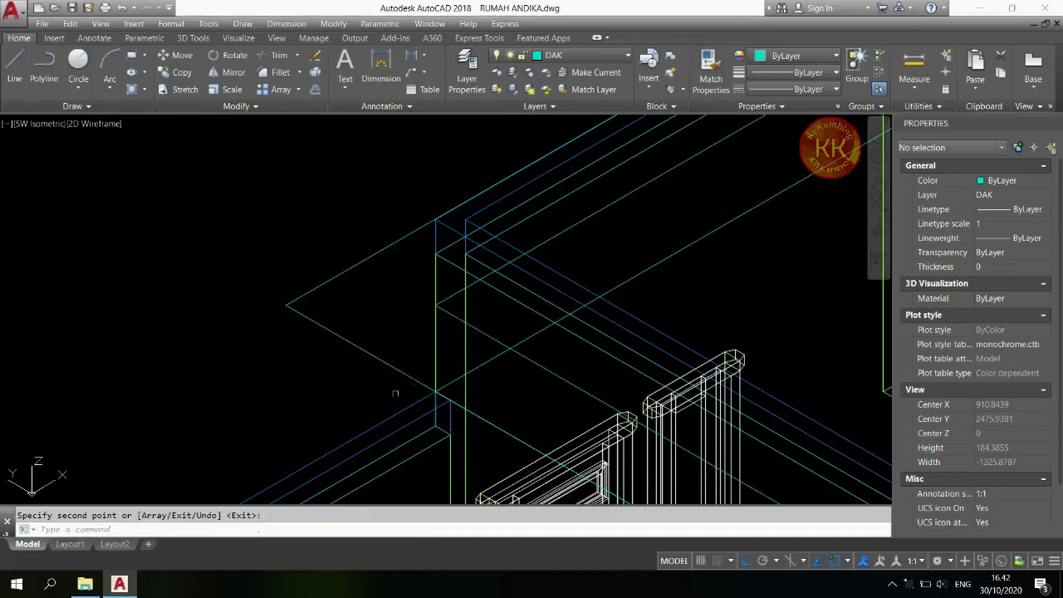
scroll(395, 394, down, 2)
scroll(439, 291, up, 2)
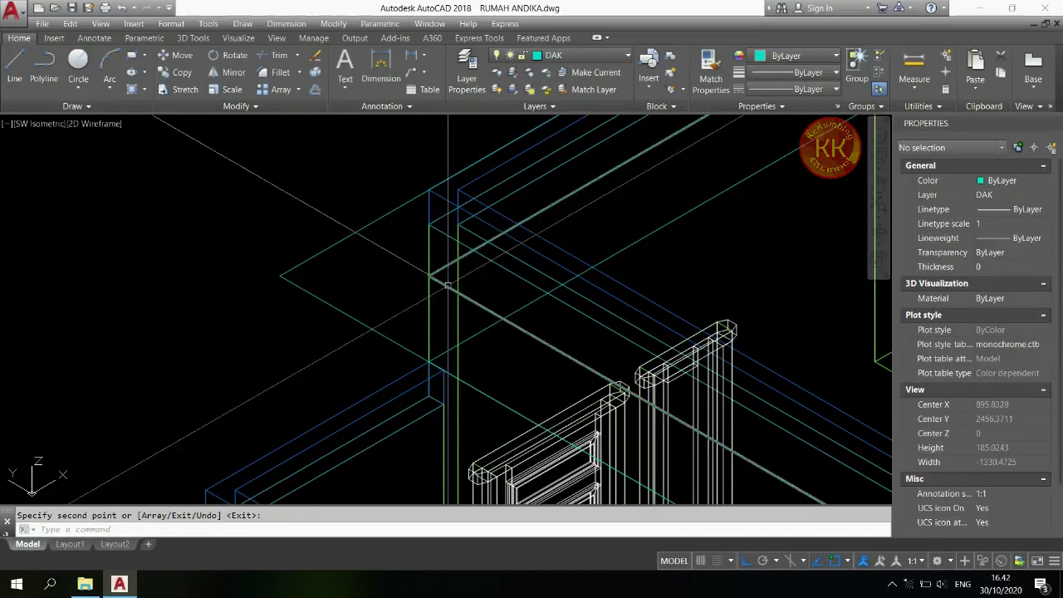
- Transfer the upper inner outline and its outward offset to the TALANG AIR layer
click(447, 285)
click(356, 219)
click(337, 239)
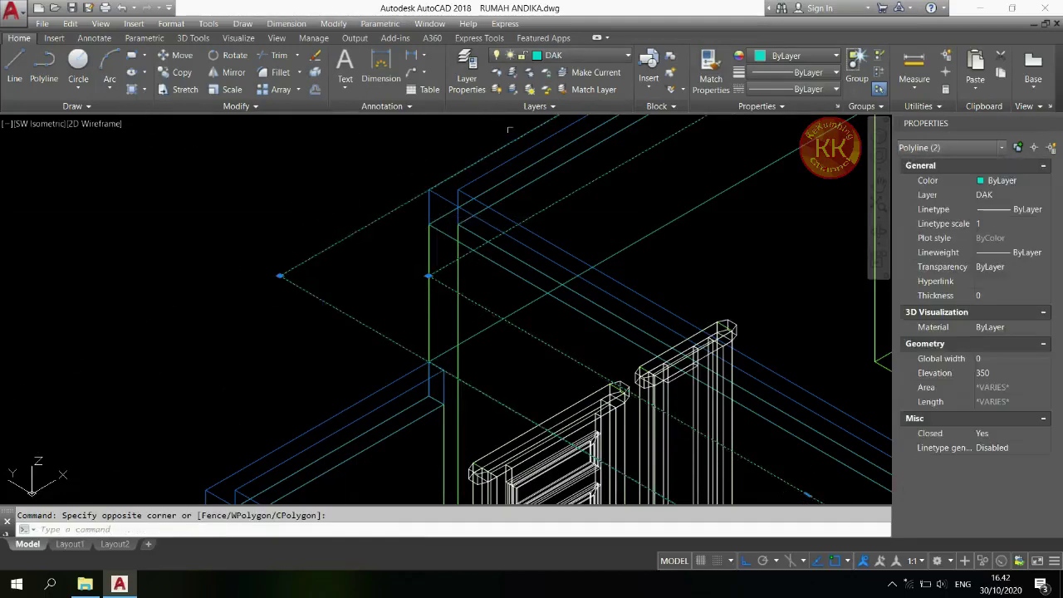
click(609, 61)
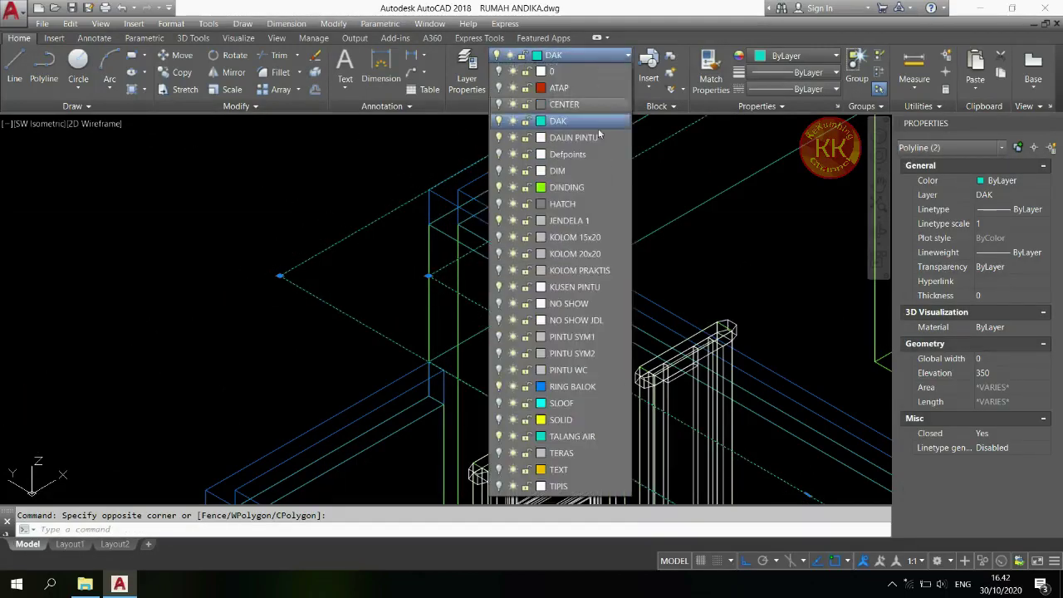
click(566, 437)
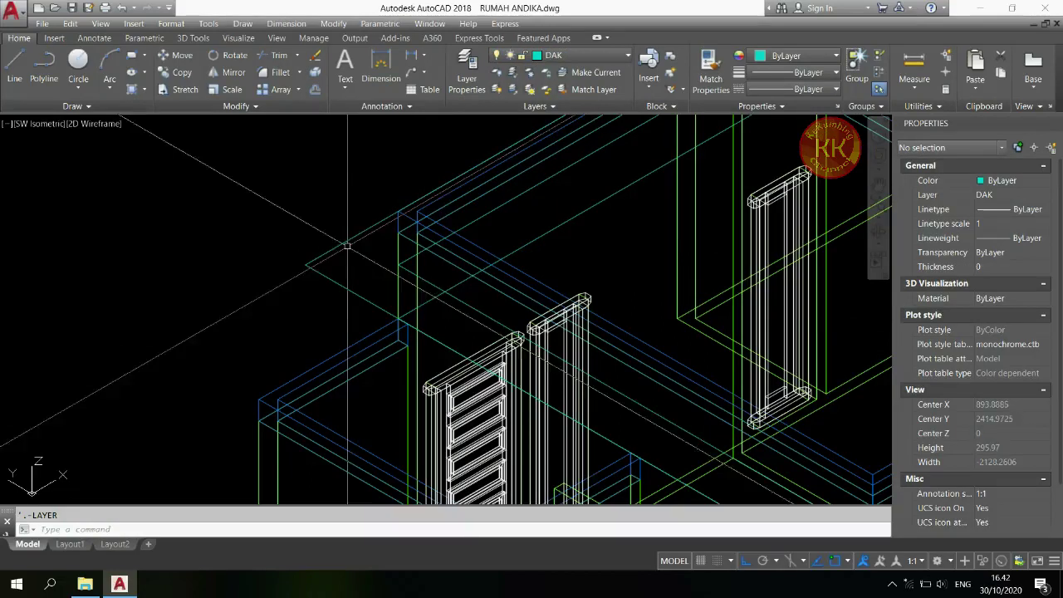
- Turn off every layer except the current DAK layer
click(475, 90)
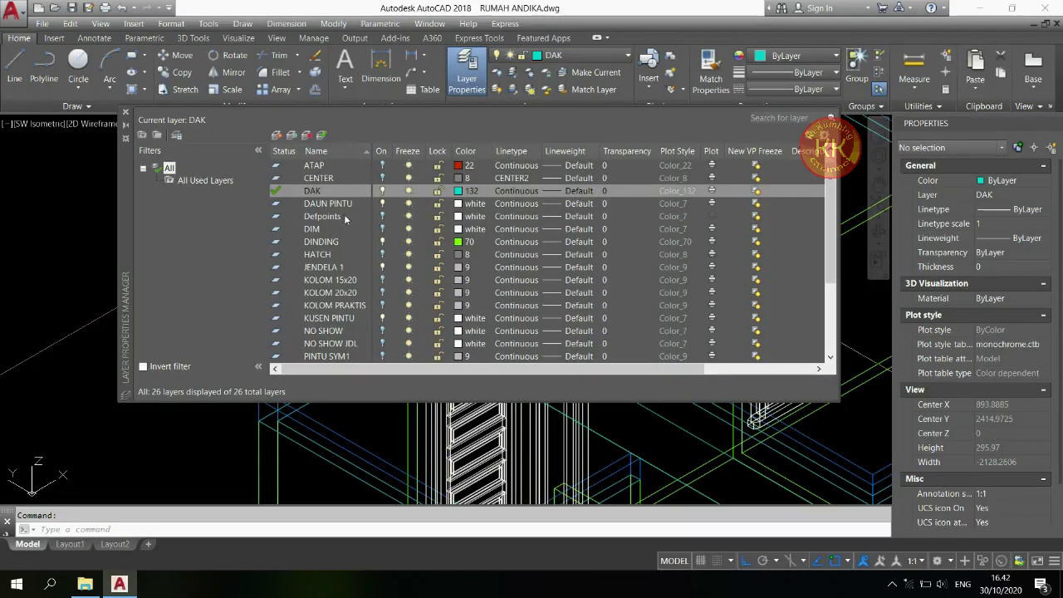
click(337, 192)
key(ctrl+a)
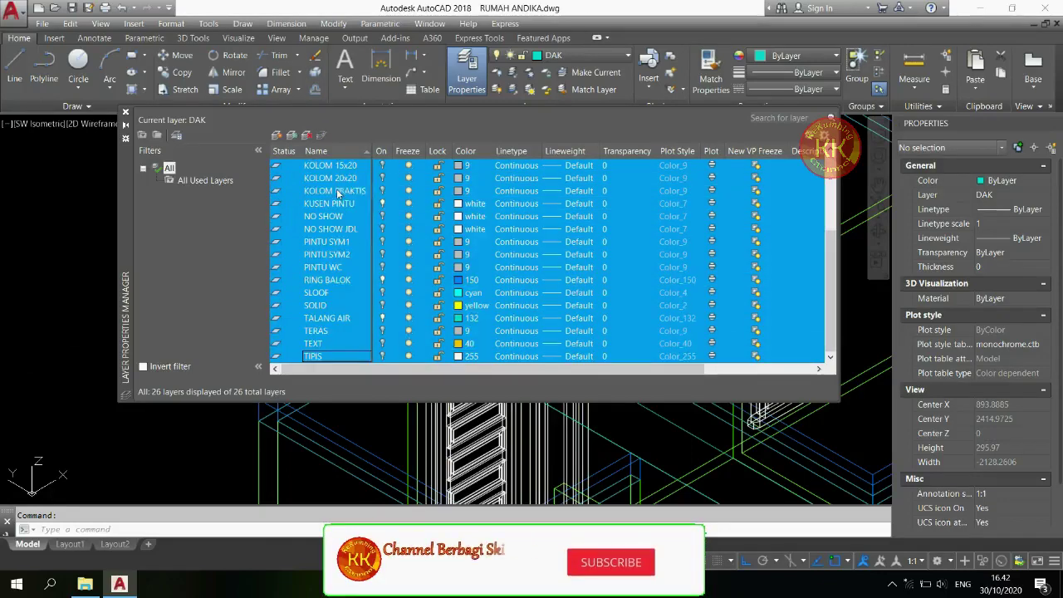
scroll(351, 276, up, 4)
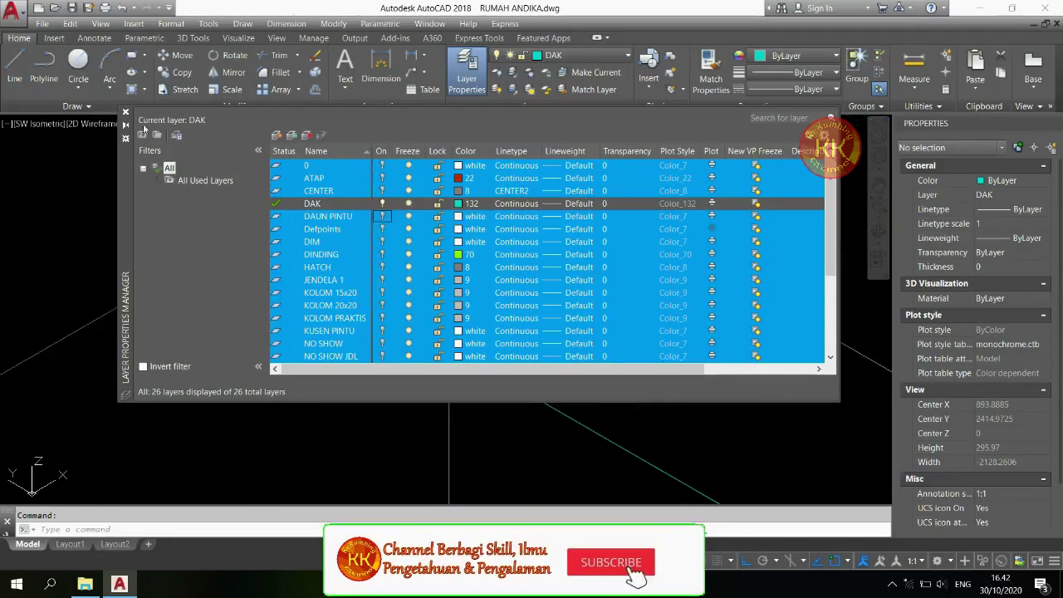
click(125, 111)
scroll(235, 225, down, 5)
- Switch to the top view and explode the DAK outline into separate lines
click(40, 123)
click(63, 153)
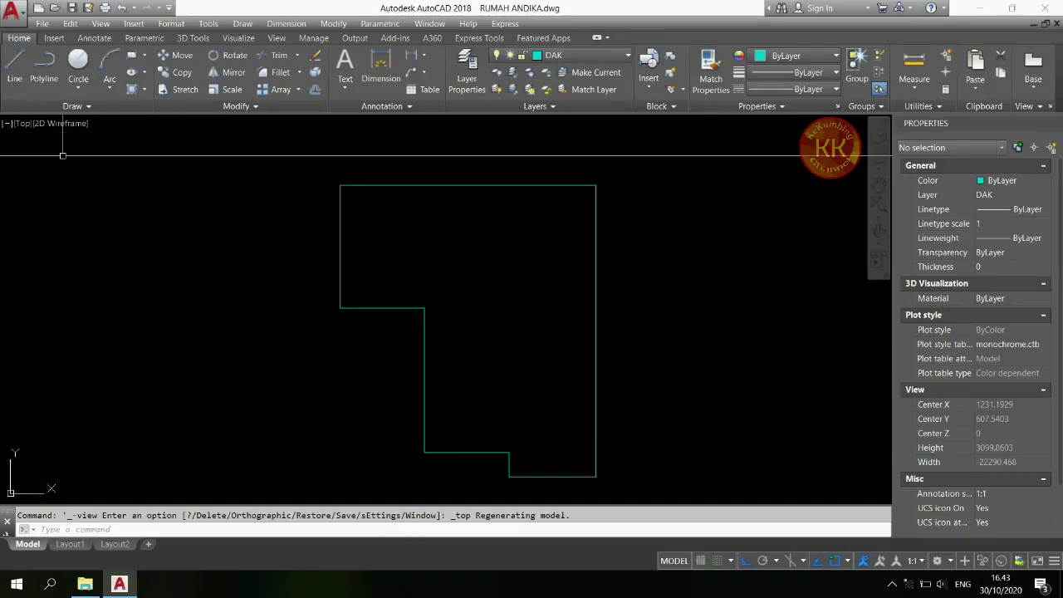
text(x)
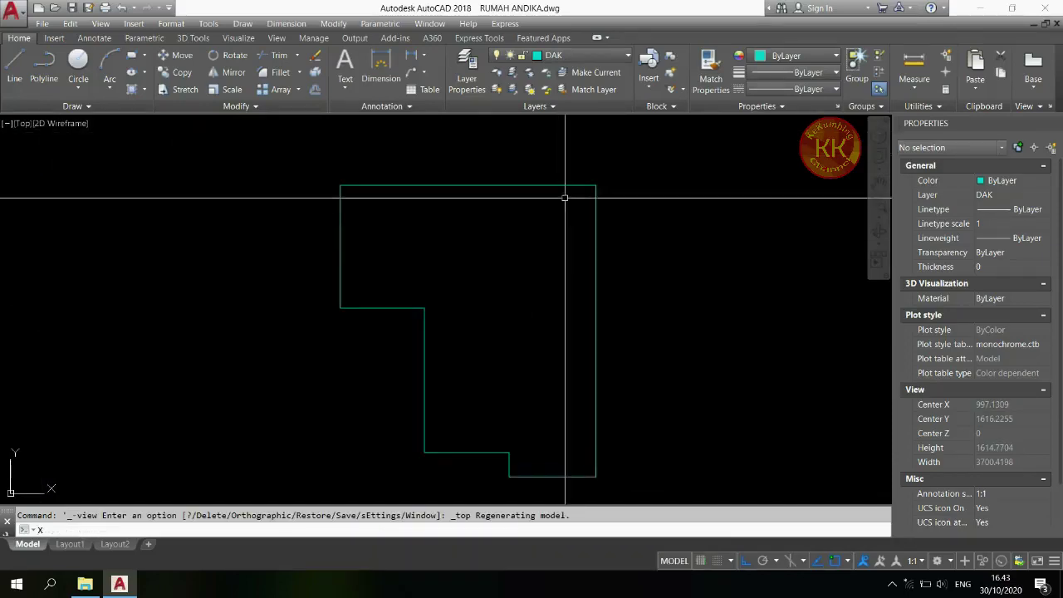
key(Return)
click(565, 184)
key(Return)
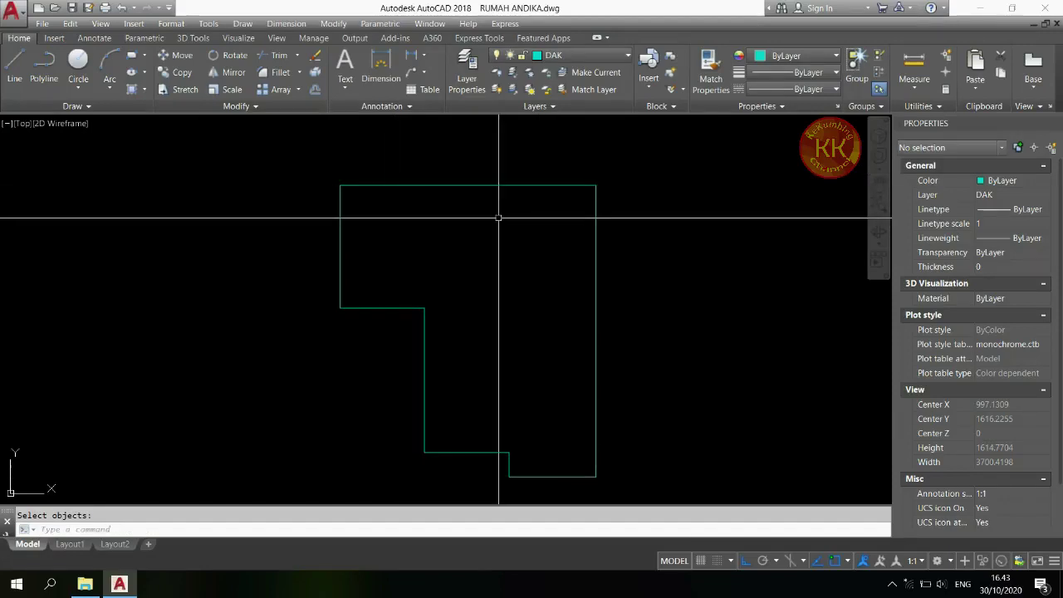
- Offset the outline's top edge outward by 40
text(o)
key(Return)
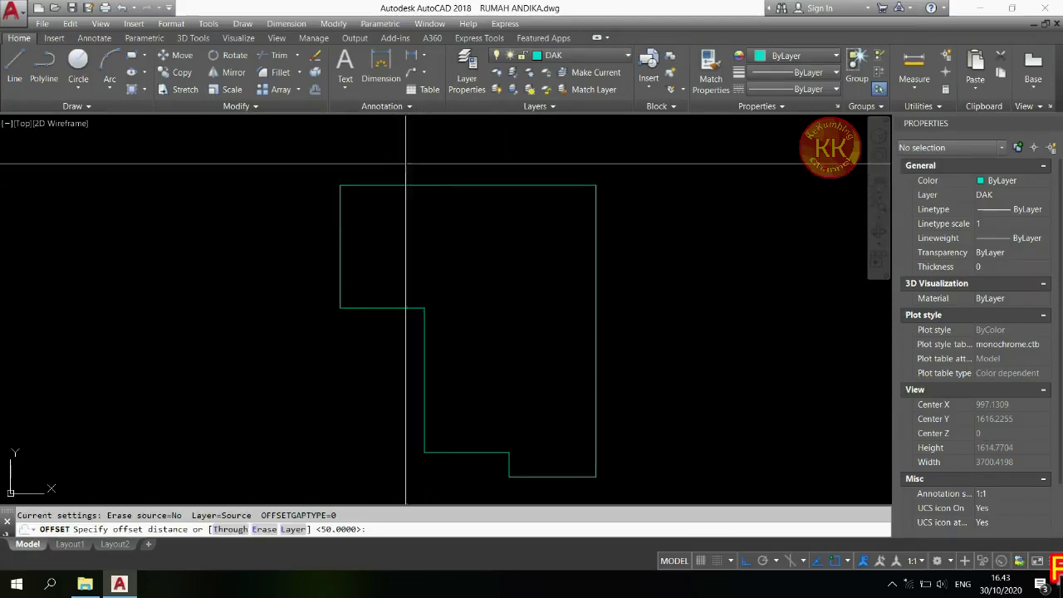
key(Return)
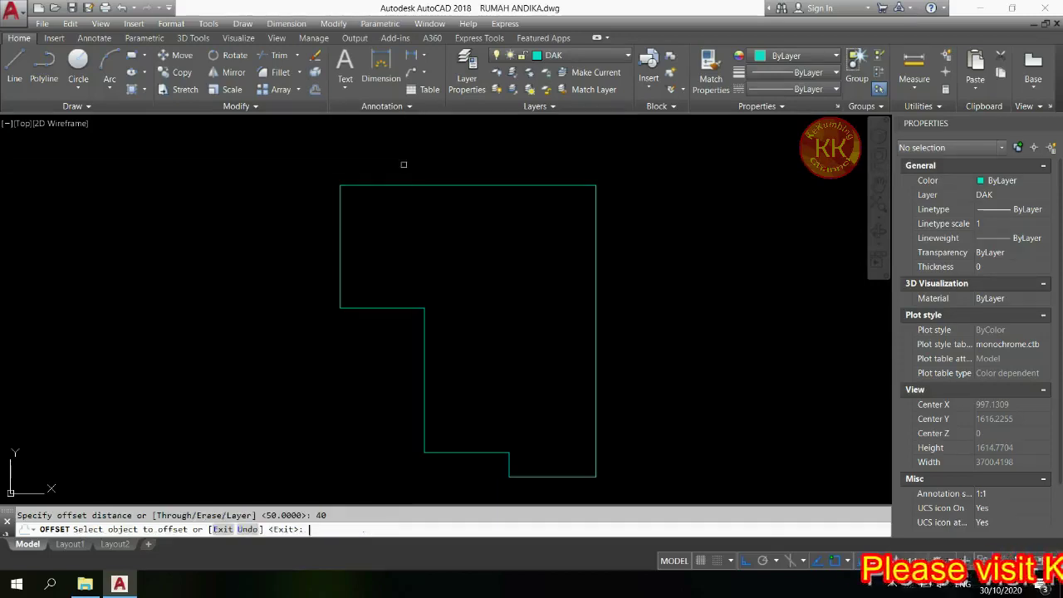
click(410, 182)
click(391, 162)
key(Escape)
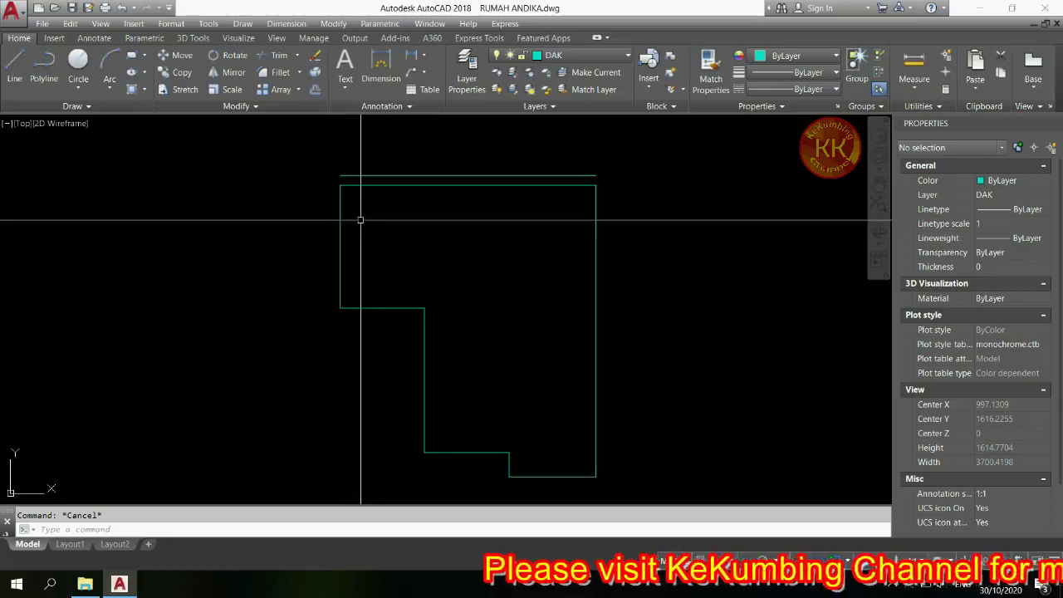
- Offset the left edge of the outline's upper block outward by 200
key(Return)
text(200)
key(Return)
click(339, 228)
click(315, 241)
key(Return)
- Offset the bottom edge of the outline's upper-left block downward by 230
key(Return)
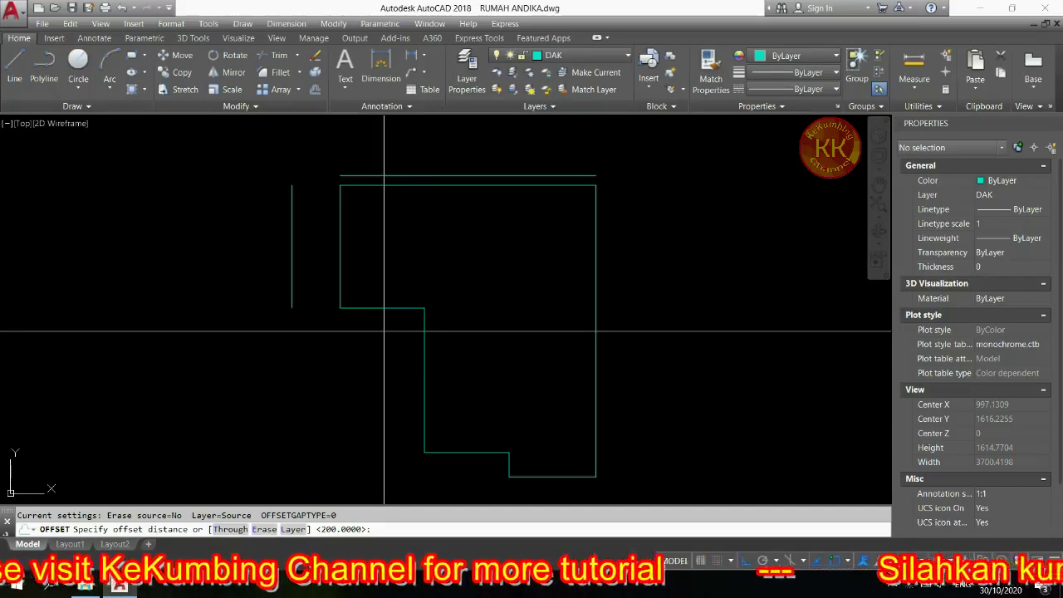
key(Return)
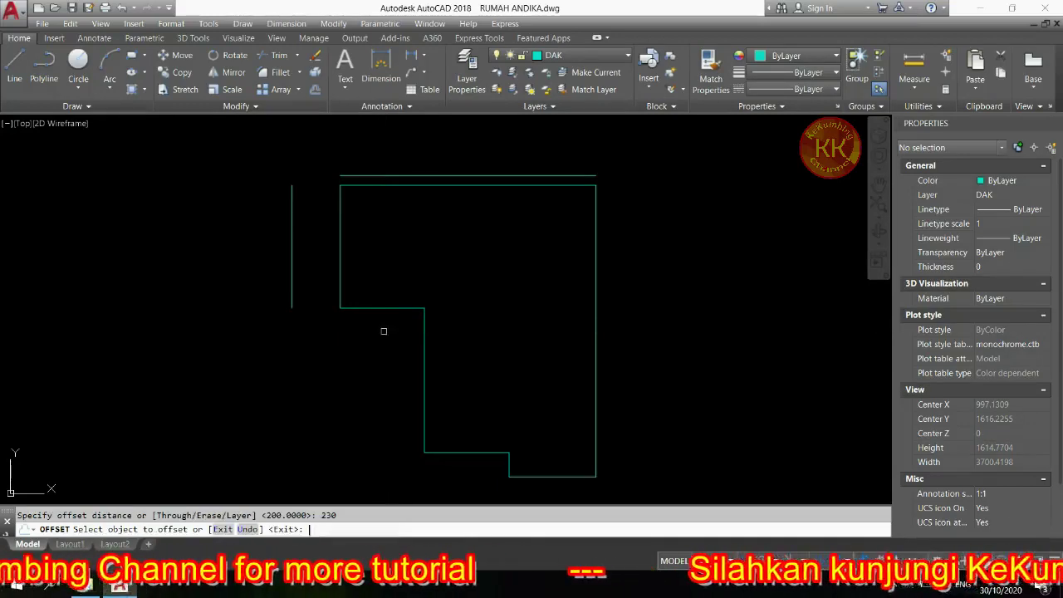
key(Return)
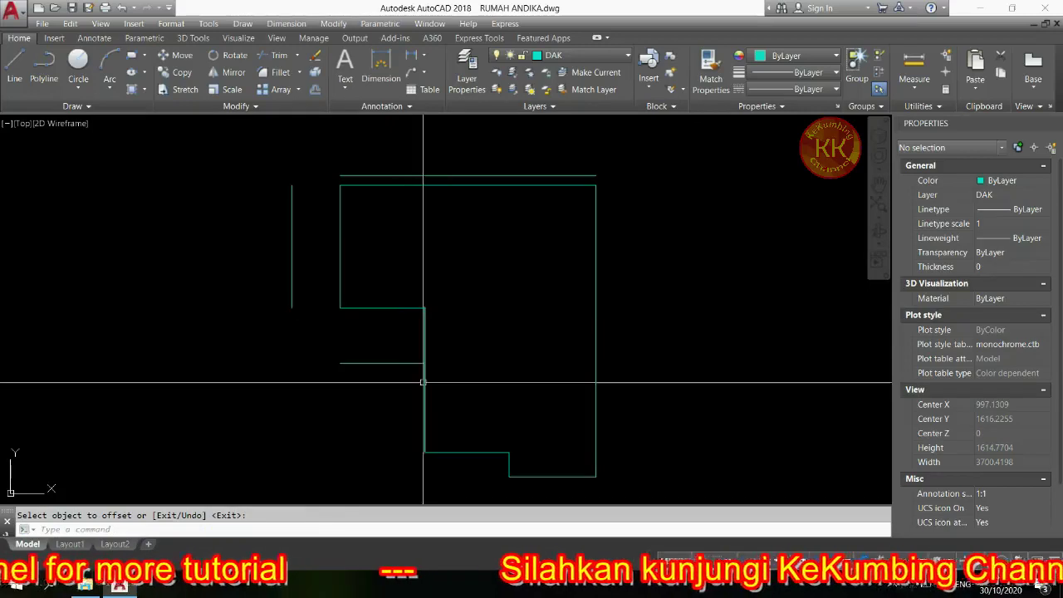
key(Escape)
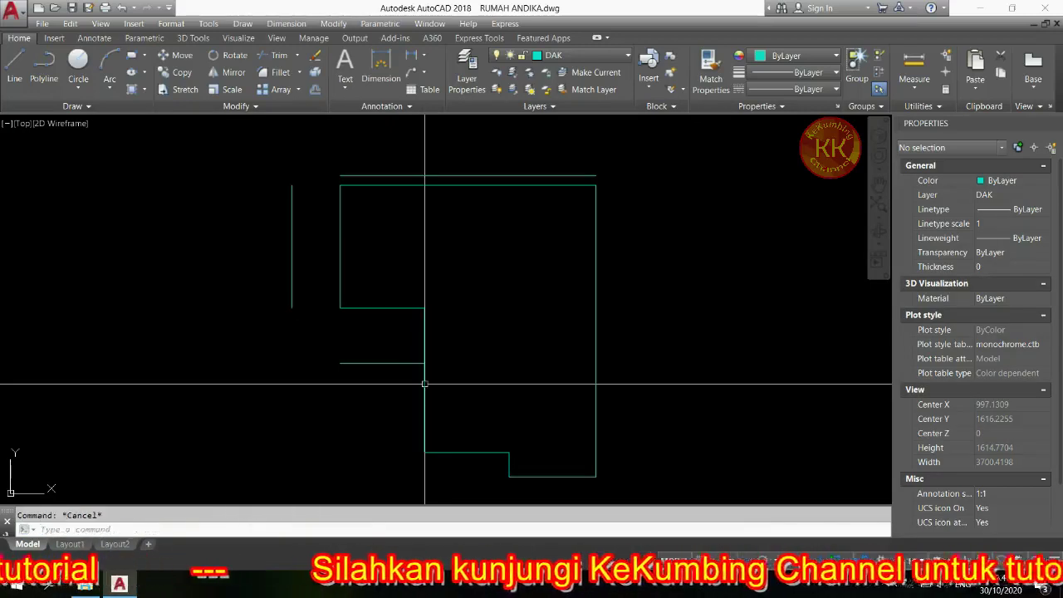
- Offset the left edge of the outline's middle block outward by 400 and erase the one unneeded line
text(40)
text(0)
key(Return)
click(425, 381)
key(Escape)
scroll(437, 345, up, 2)
key(e)
key(Return)
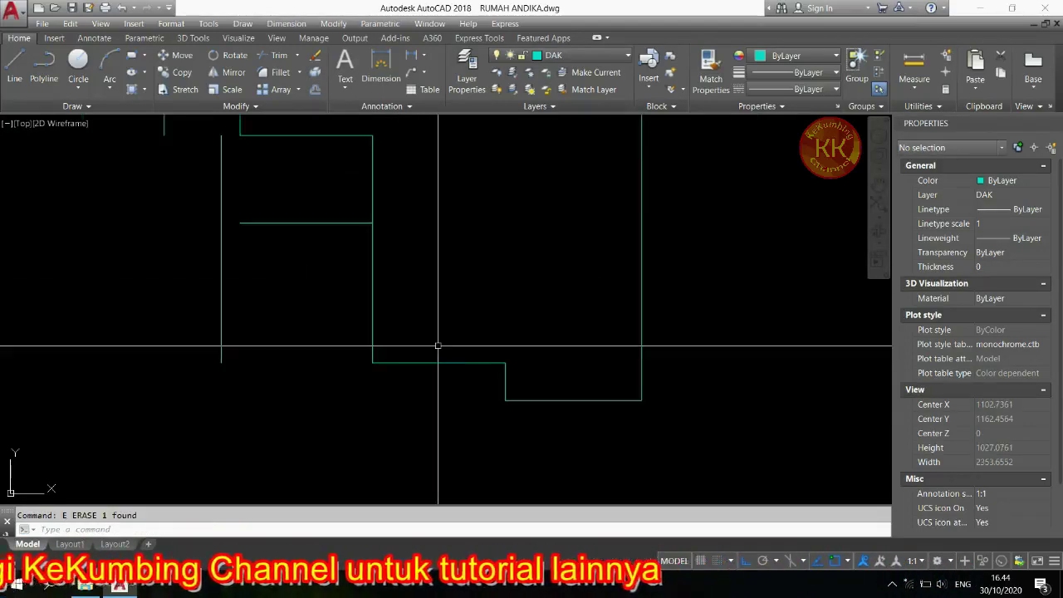
- Offset the bottom edge of the outline's middle block downward by 250
text(o)
key(Return)
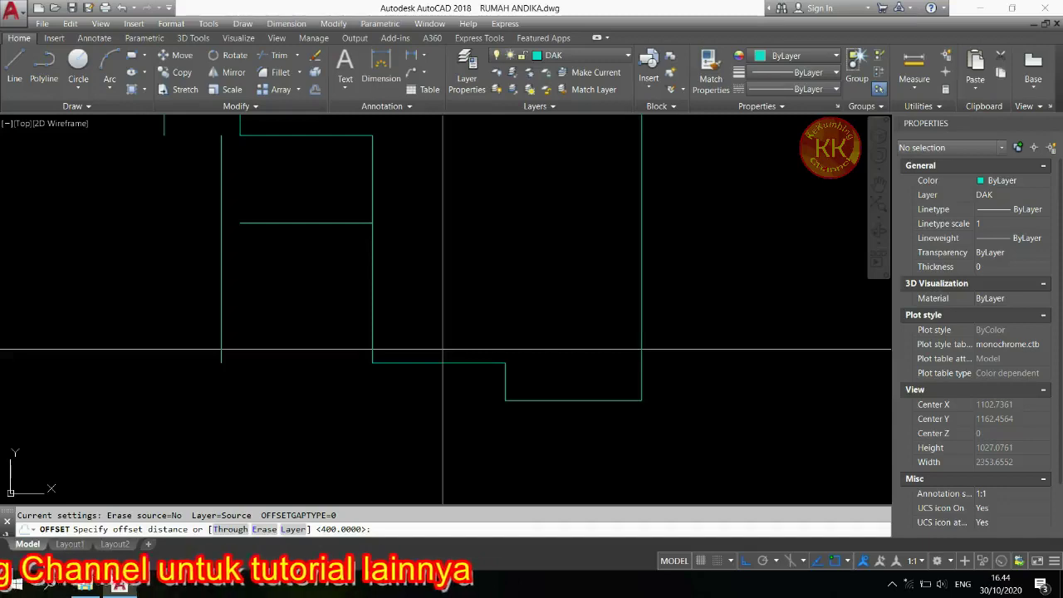
text(250)
key(Return)
click(442, 362)
click(452, 413)
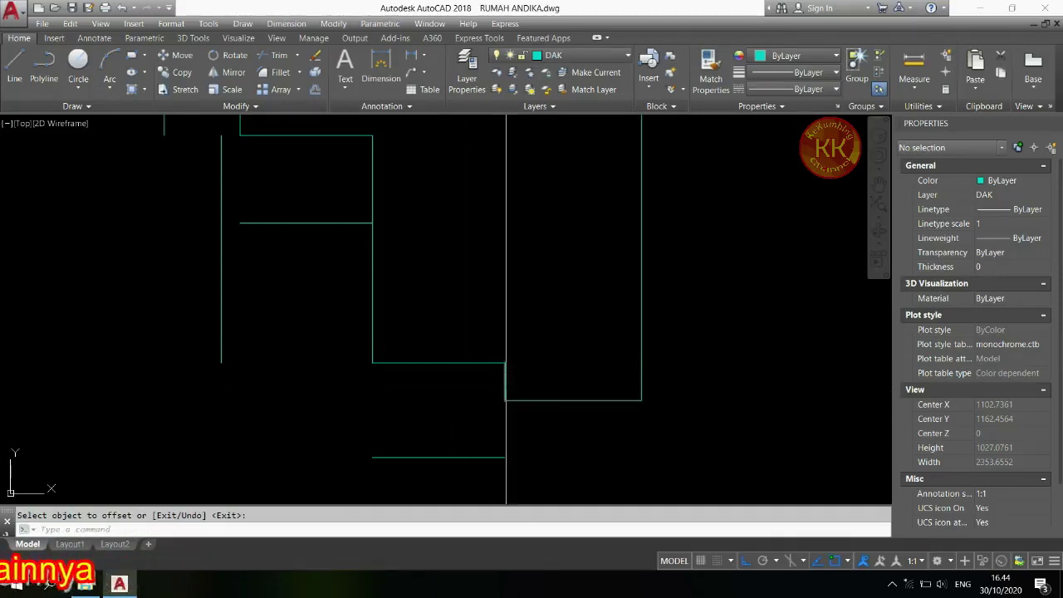
key(Escape)
- Convert the short vertical edge at the lowest step of the outline into a polyline
click(504, 383)
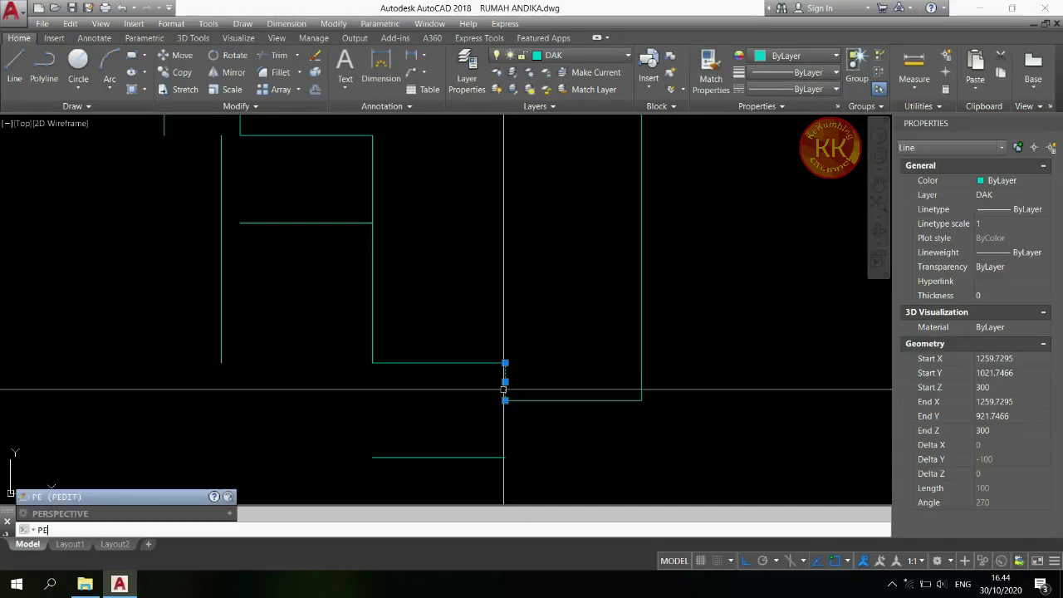
key(Return)
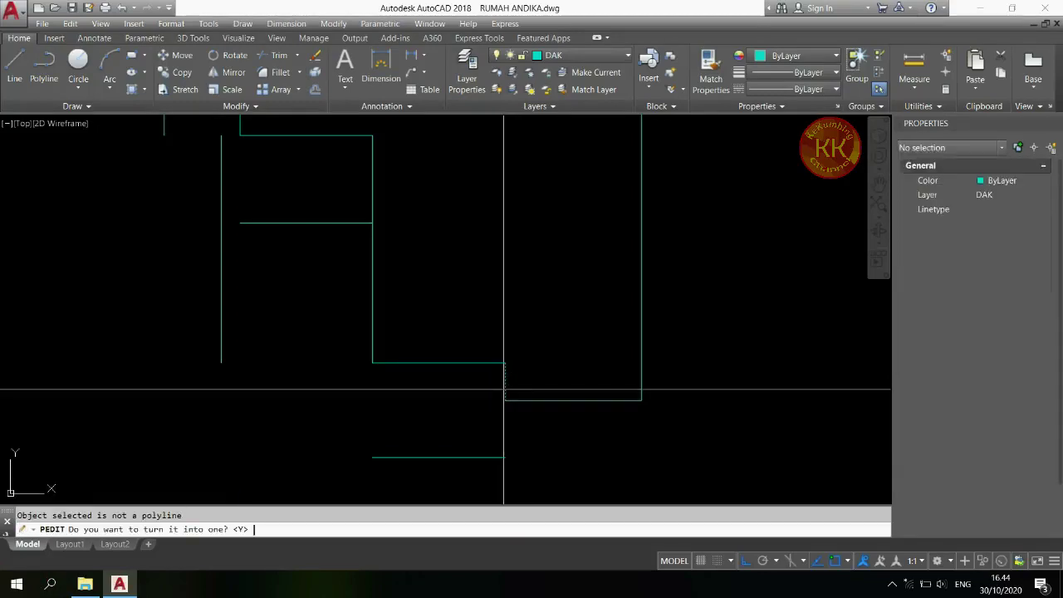
key(Return)
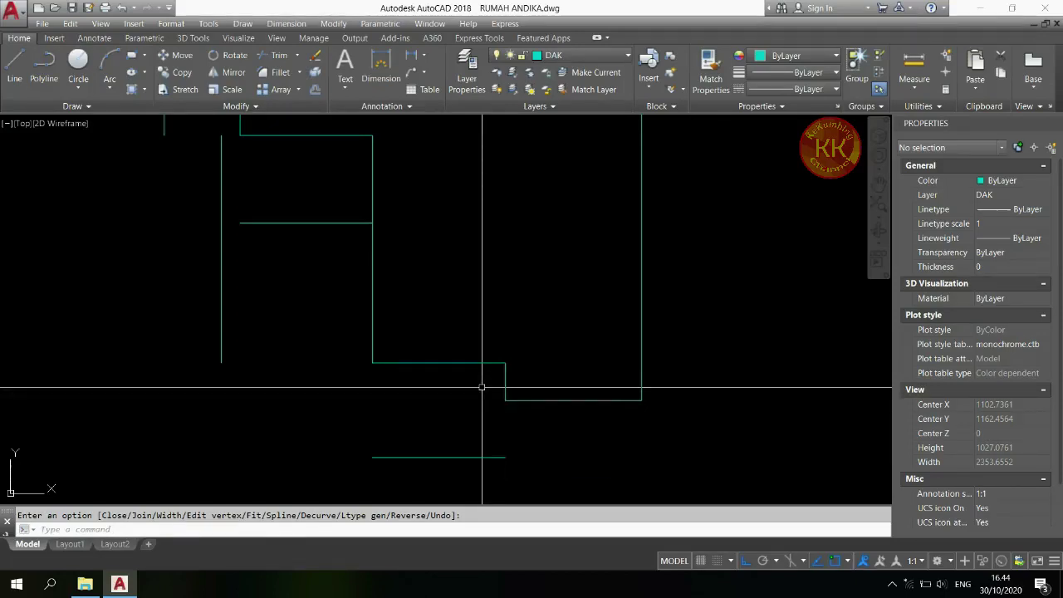
key(Escape)
- Fillet the short vertical polyline to the lowest offset line with a radius of 0
text(f)
key(Return)
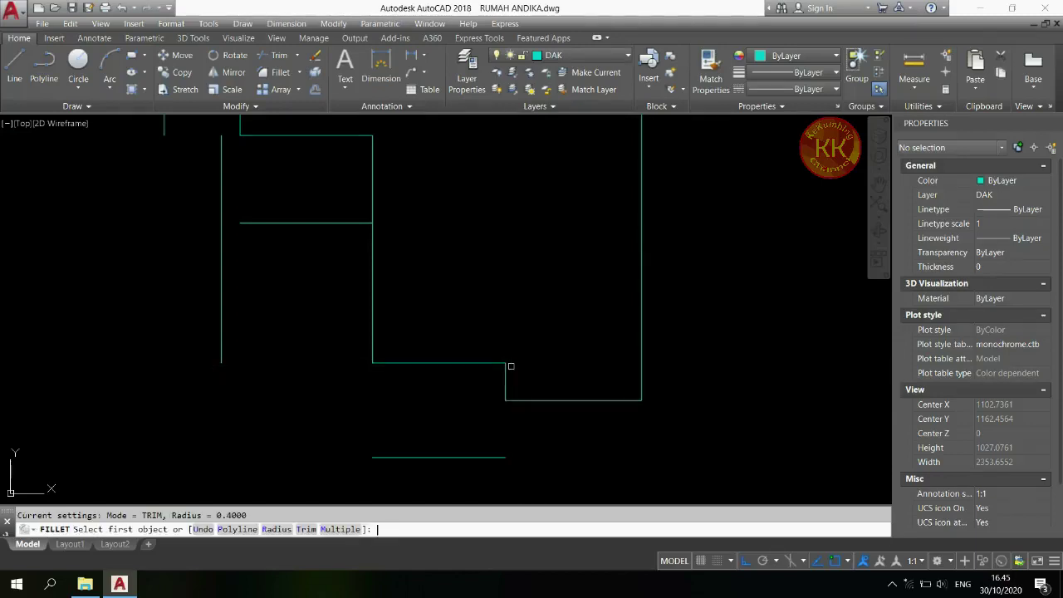
key(Return)
key(Return)
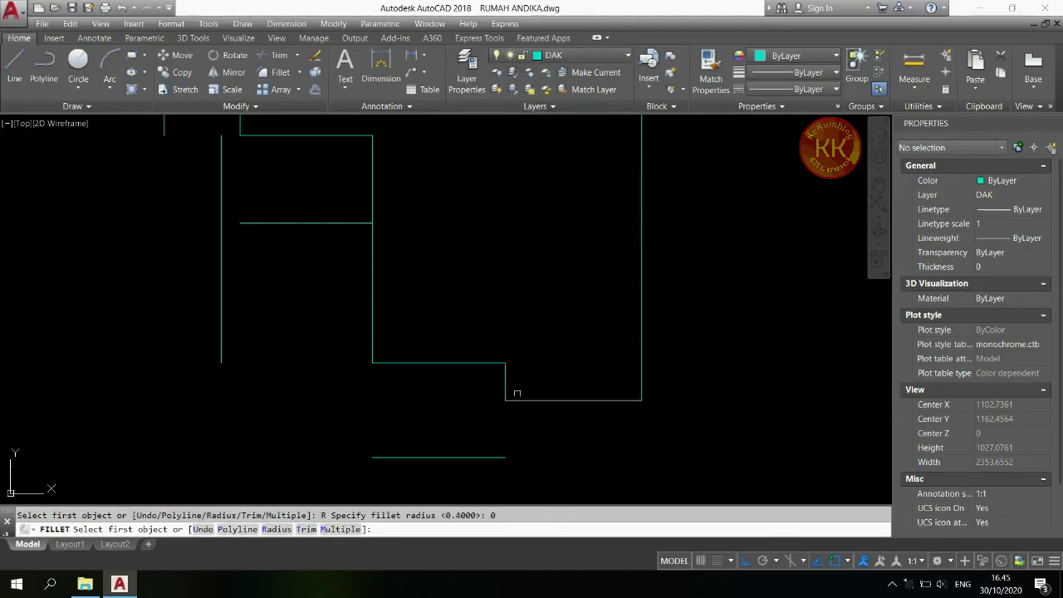
click(505, 390)
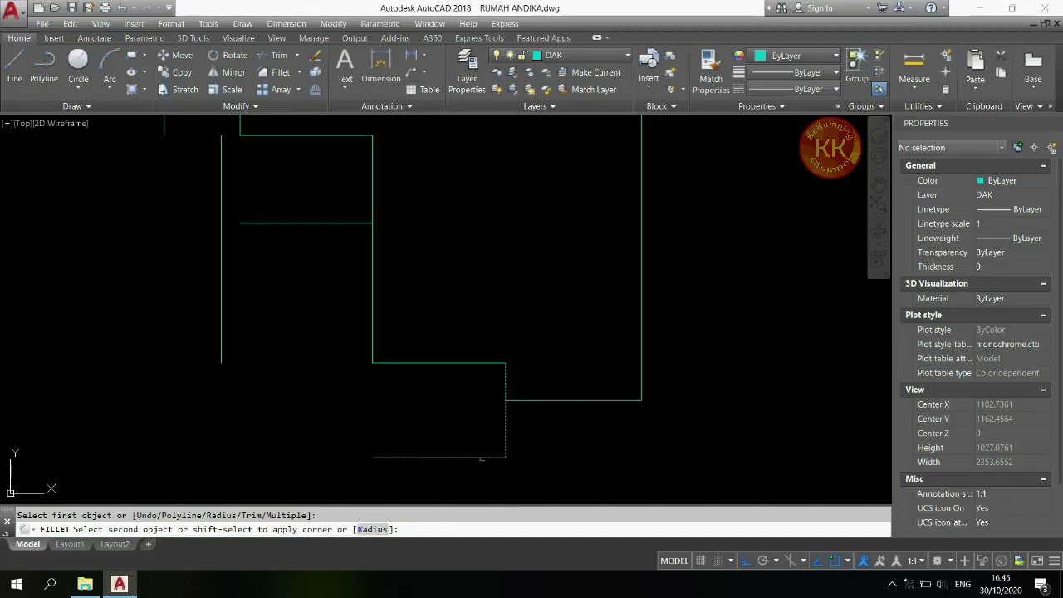
click(481, 456)
click(481, 455)
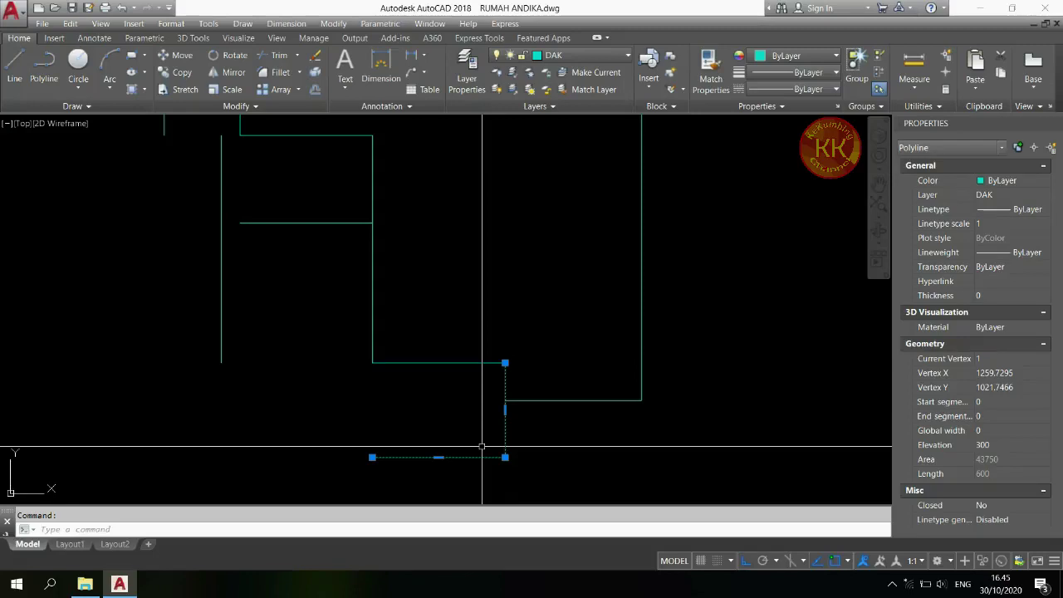
key(Escape)
- Fillet the lowest offset line to the 400-offset vertical line, and that vertical line to the 230-offset horizontal line
text(f)
key(Return)
click(375, 455)
click(221, 332)
key(Return)
click(248, 223)
key(Escape)
key(Return)
click(202, 224)
click(221, 266)
- Fillet the 230-offset horizontal line to the outermost left line, and that left line to the top offset line
key(Return)
click(187, 222)
mouse_move(174, 196)
middle_down()
mouse_move(201, 388)
mouse_move(194, 457)
middle_up()
key(Escape)
key(Return)
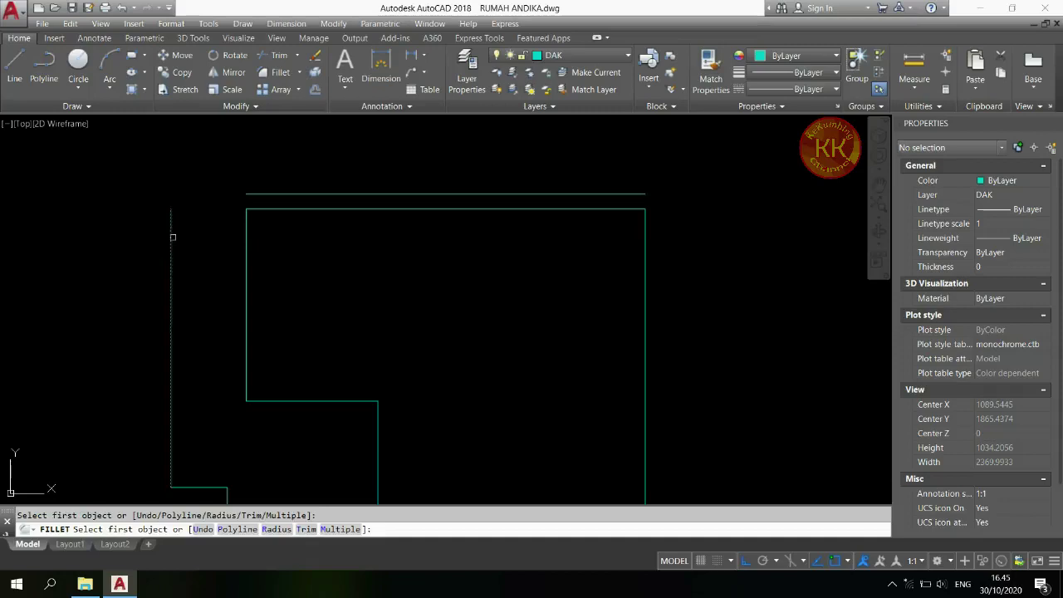
click(173, 237)
click(280, 194)
- Fillet the top offset line to the house's left edge and continue corner by corner along the stepped inner edges to chain them together
key(Return)
click(241, 196)
scroll(230, 256, down, 2)
click(239, 299)
key(Return)
click(238, 299)
click(274, 352)
key(Return)
click(282, 352)
click(321, 415)
key(Return)
click(325, 423)
key(Escape)
- Offset the outline's right edge inward by 5
scroll(465, 221, up, 5)
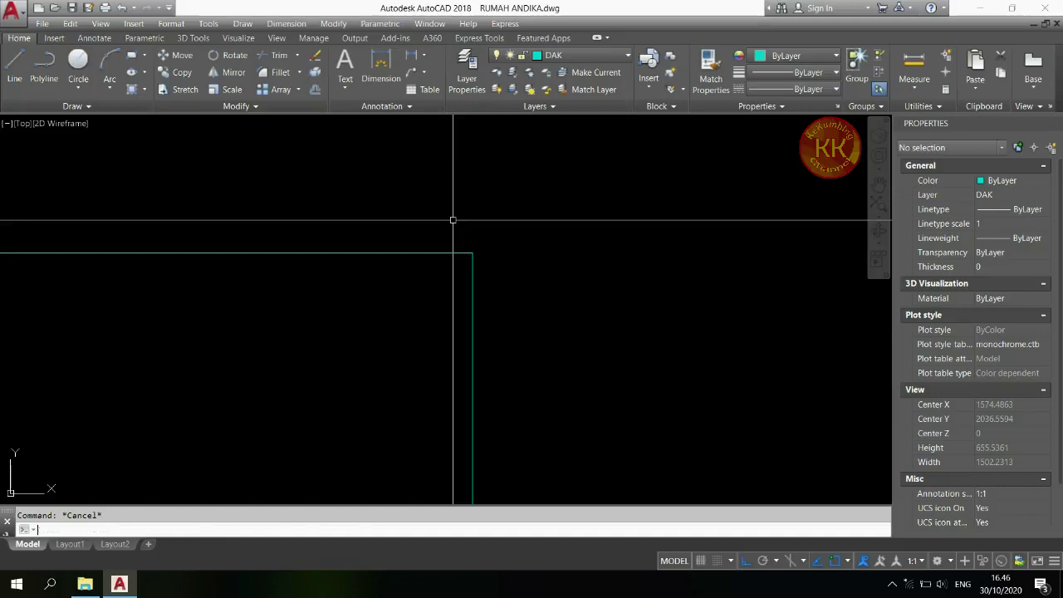
text(o)
key(Return)
text(5)
key(Return)
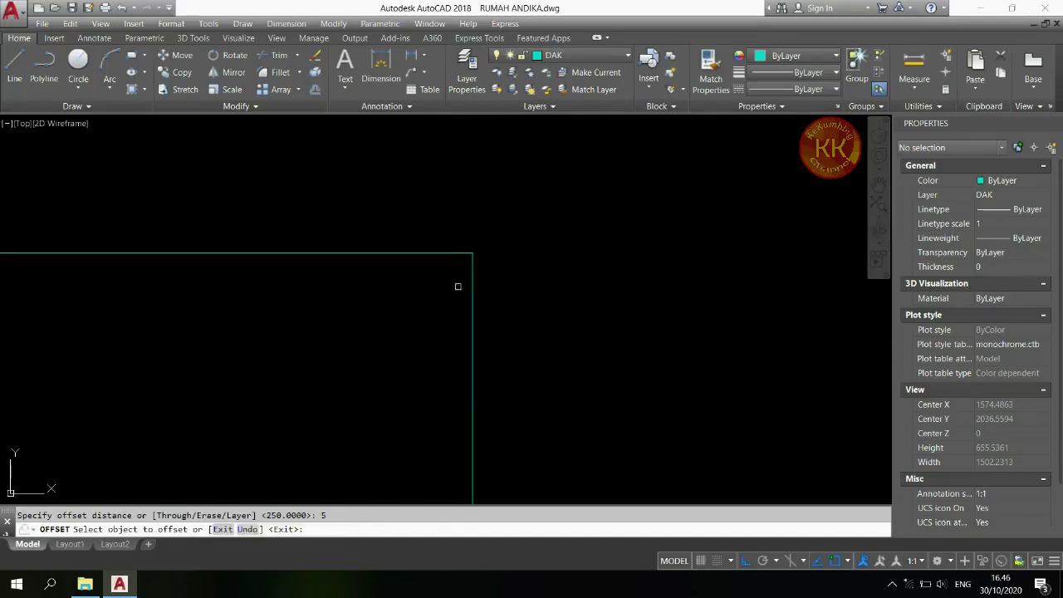
click(472, 292)
click(401, 298)
key(Return)
- Offset the new line beside the right edge inward by 350
key(Return)
scroll(416, 237, up, 4)
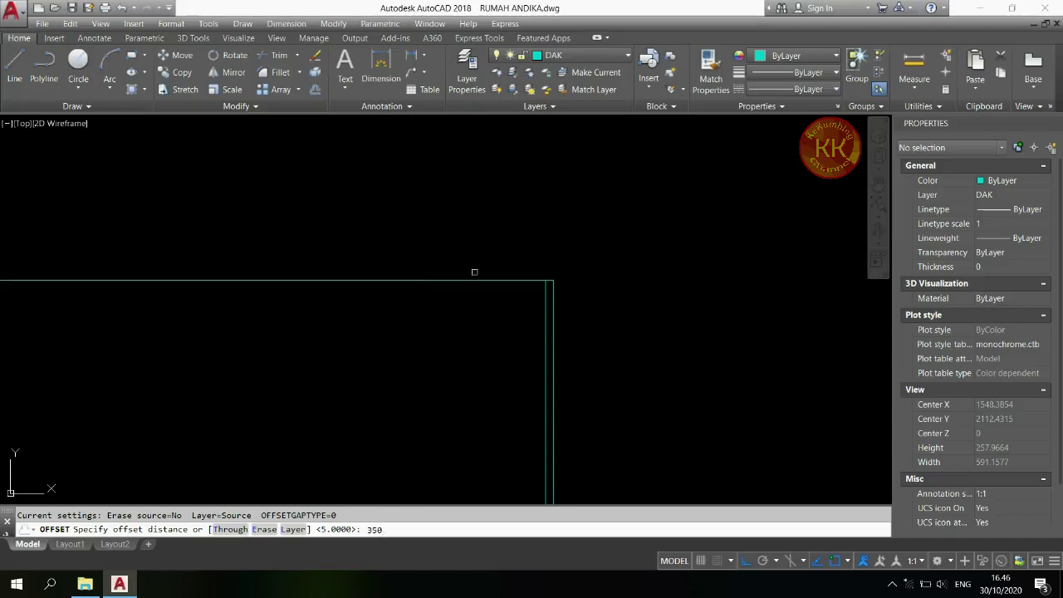
key(Return)
click(545, 320)
click(498, 332)
scroll(115, 325, down, 10)
scroll(356, 291, up, 5)
scroll(221, 315, down, 6)
scroll(592, 225, up, 8)
key(Escape)
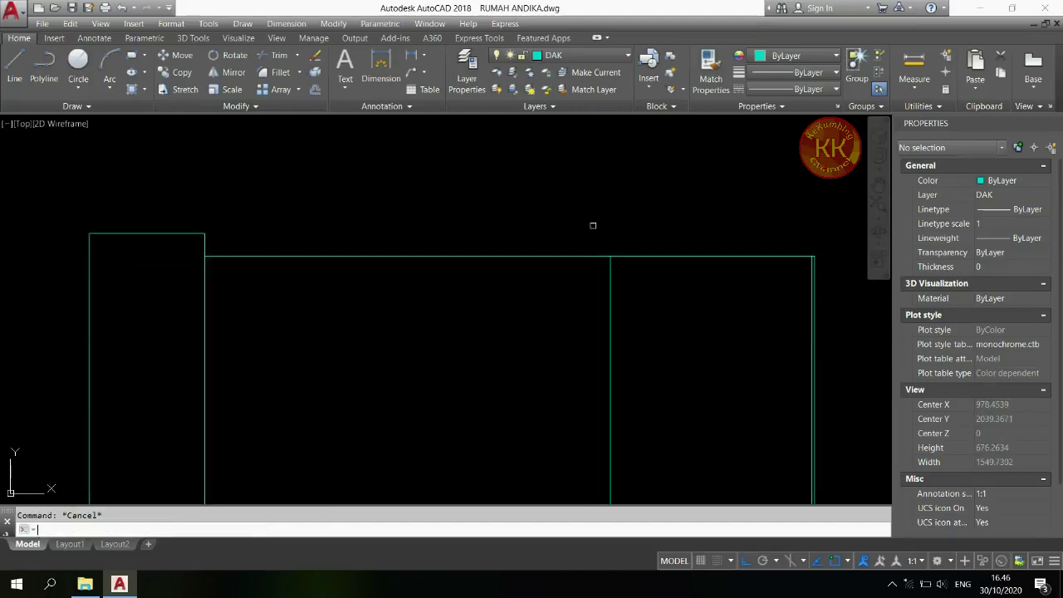
- Offset the 350-offset vertical line by 300 to both sides
key(Return)
text(300)
key(Return)
click(610, 267)
click(699, 292)
click(612, 309)
click(546, 323)
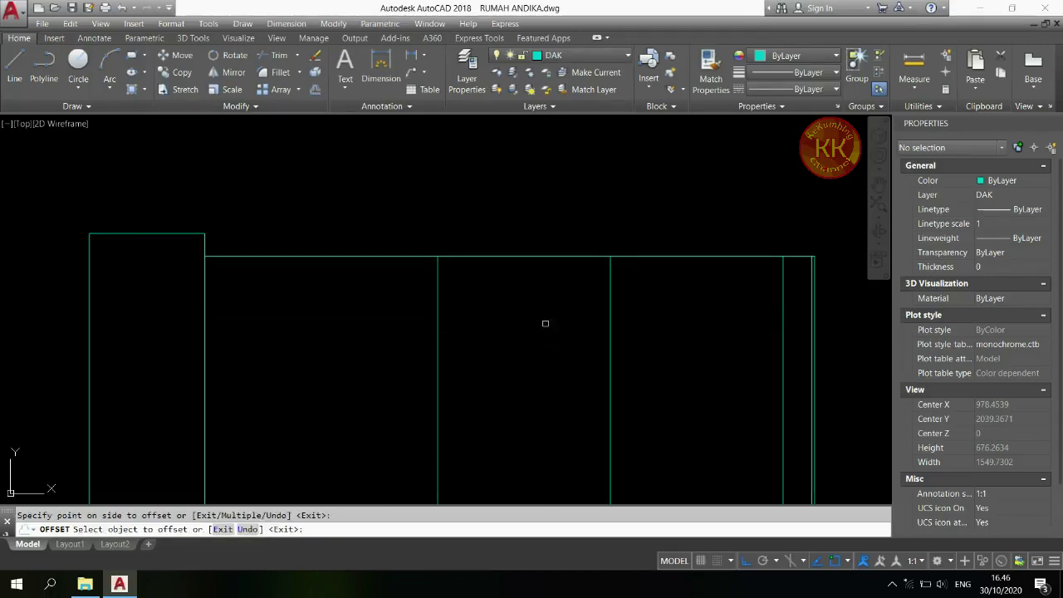
- Offset the outline's top horizontal edge upward by 200
key(Return)
key(Return)
text(200)
key(Return)
click(570, 256)
click(562, 146)
text(PE PEDIT)
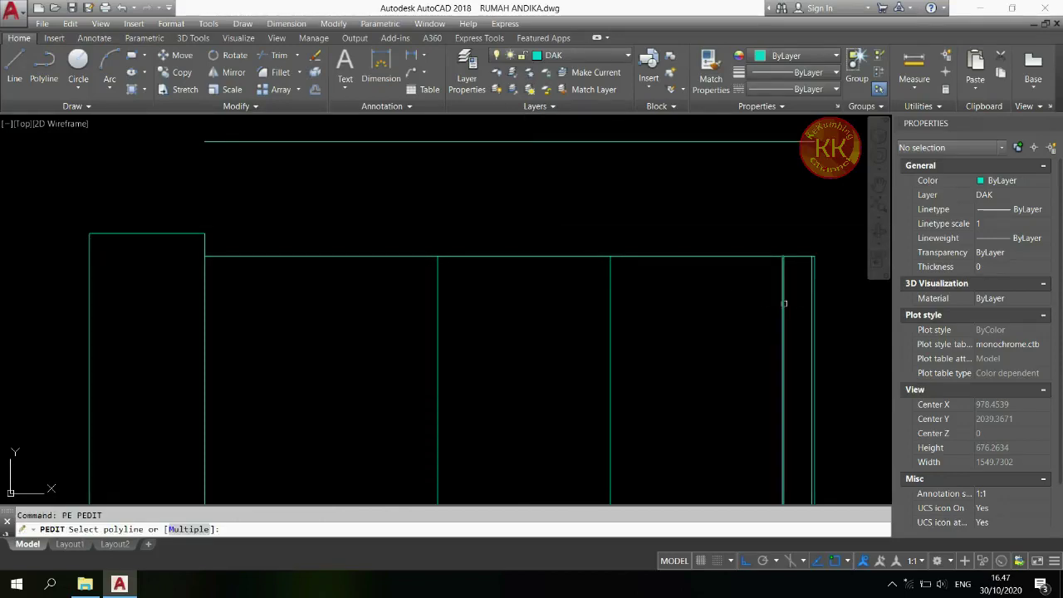
click(784, 303)
key(Return)
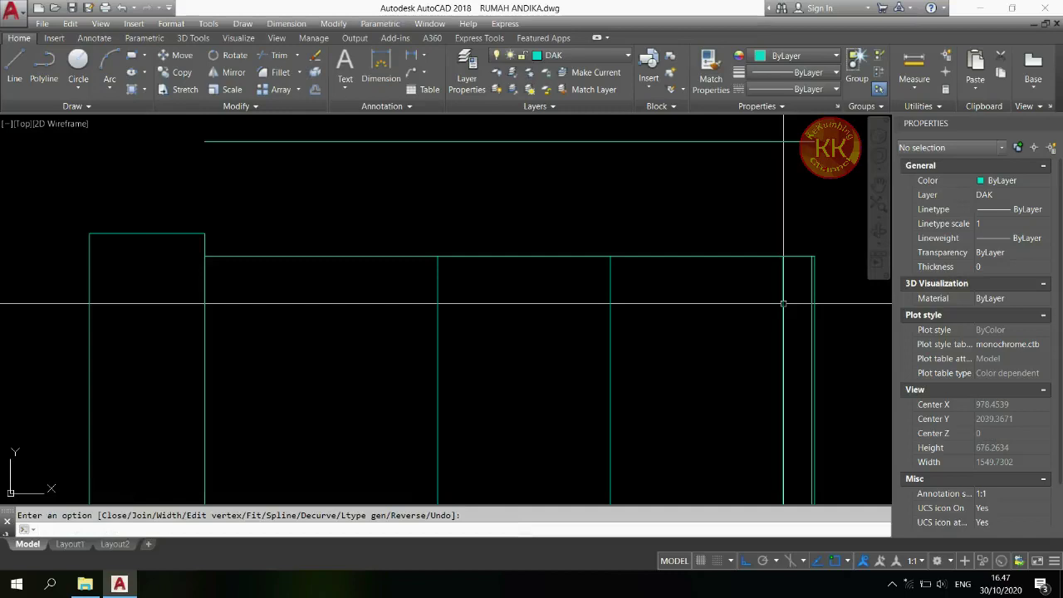
key(Escape)
- Fillet the new top line, the two outer 300-offset verticals and the original top edge with radius 0 into a closed rectangle
text(f)
key(Return)
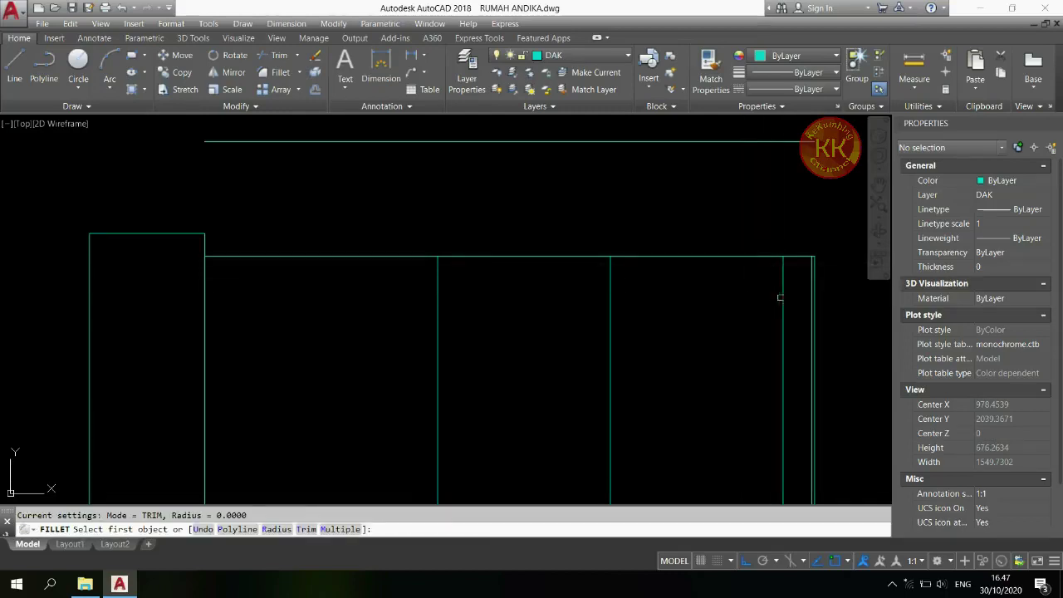
click(782, 295)
click(706, 140)
key(Return)
click(509, 141)
click(437, 239)
key(Return)
click(437, 220)
click(471, 256)
key(Return)
click(727, 255)
click(781, 221)
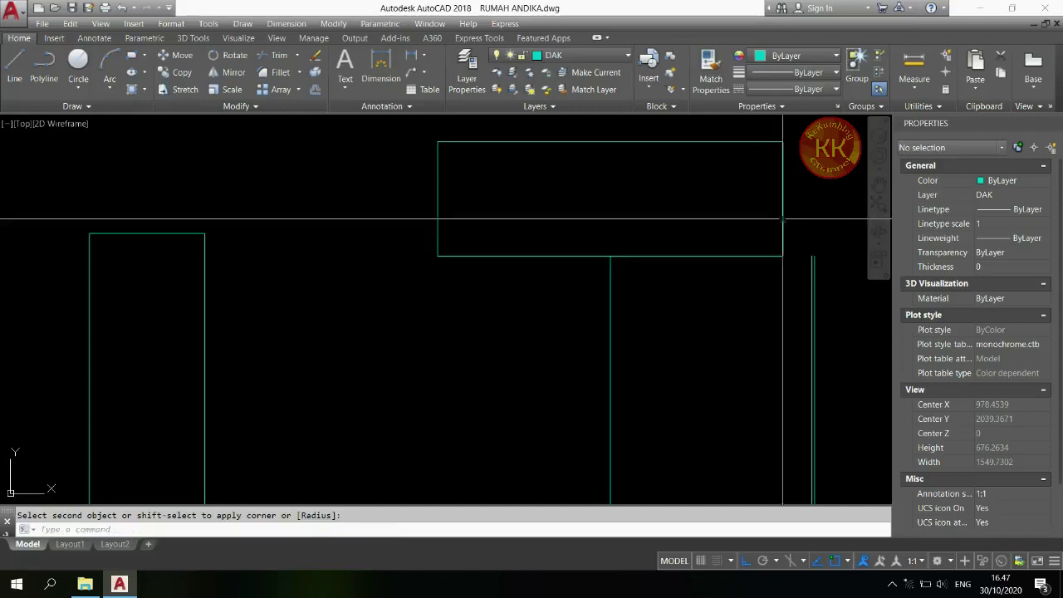
click(745, 254)
key(ctrl+y)
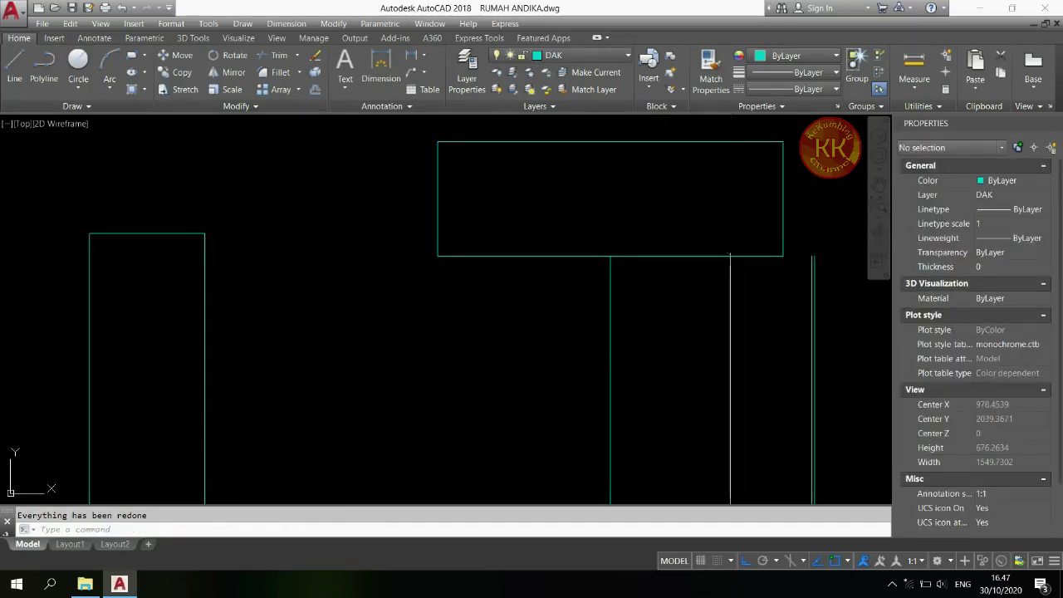
- Turn on layer 0 and make it the current layer
click(614, 57)
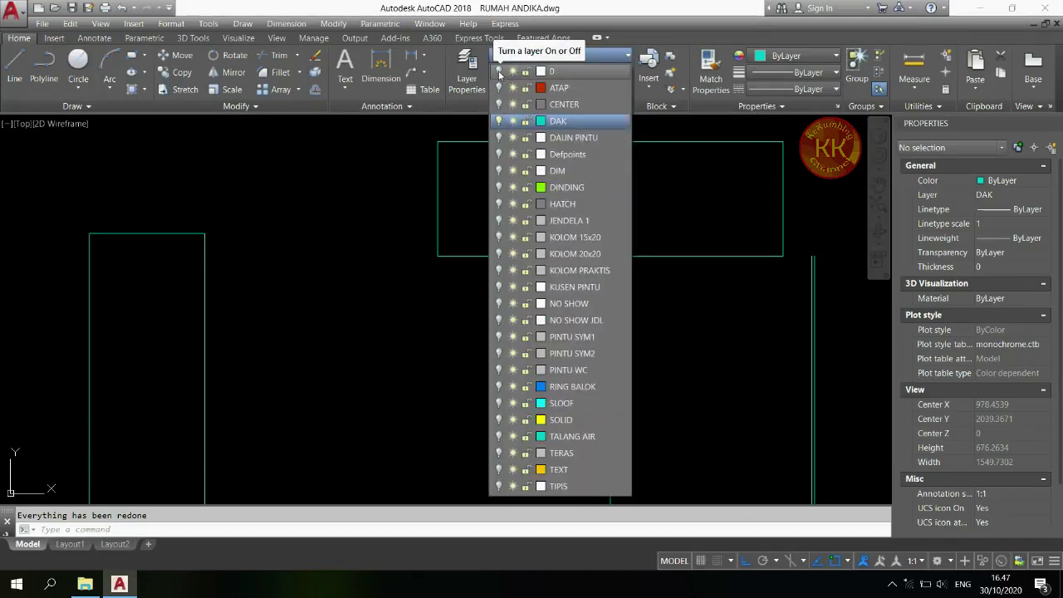
click(499, 73)
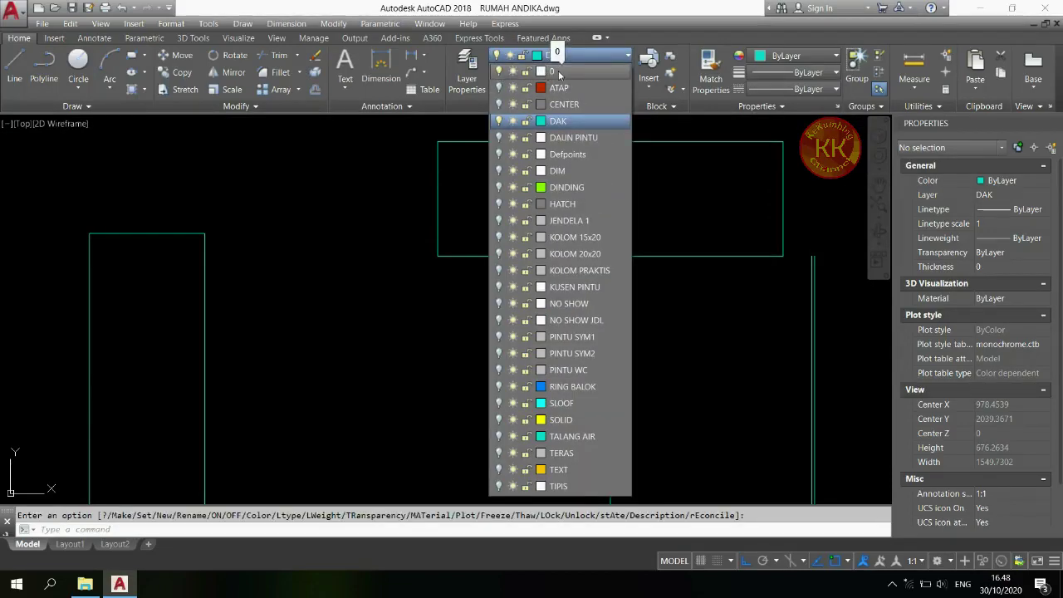
click(560, 75)
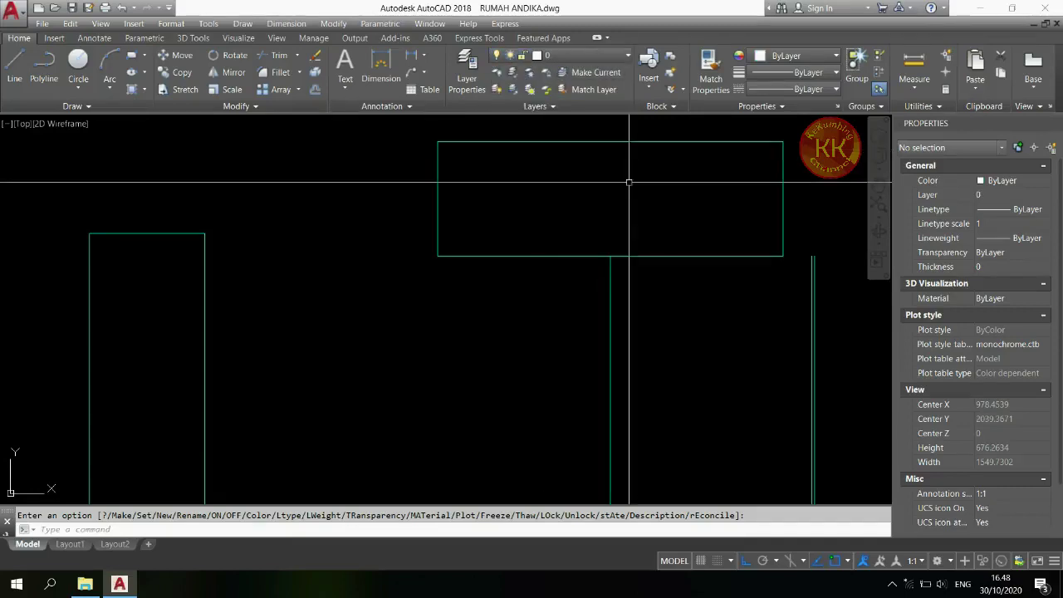
- Draw a polyline over the rectangle's right, top and left edges, leaving its lower edge untraced
text(PL)
key(Return)
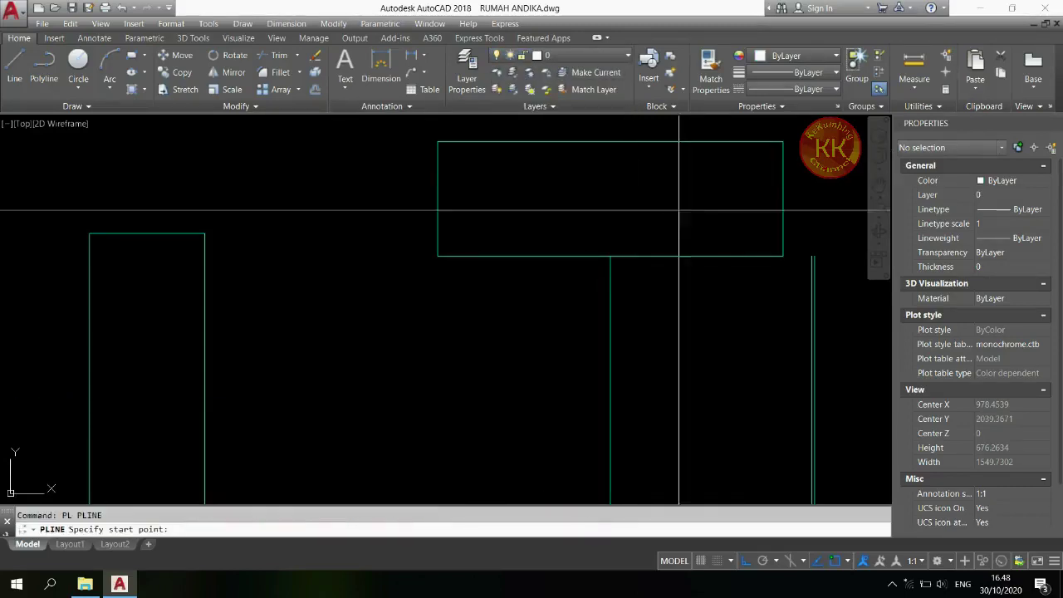
click(782, 142)
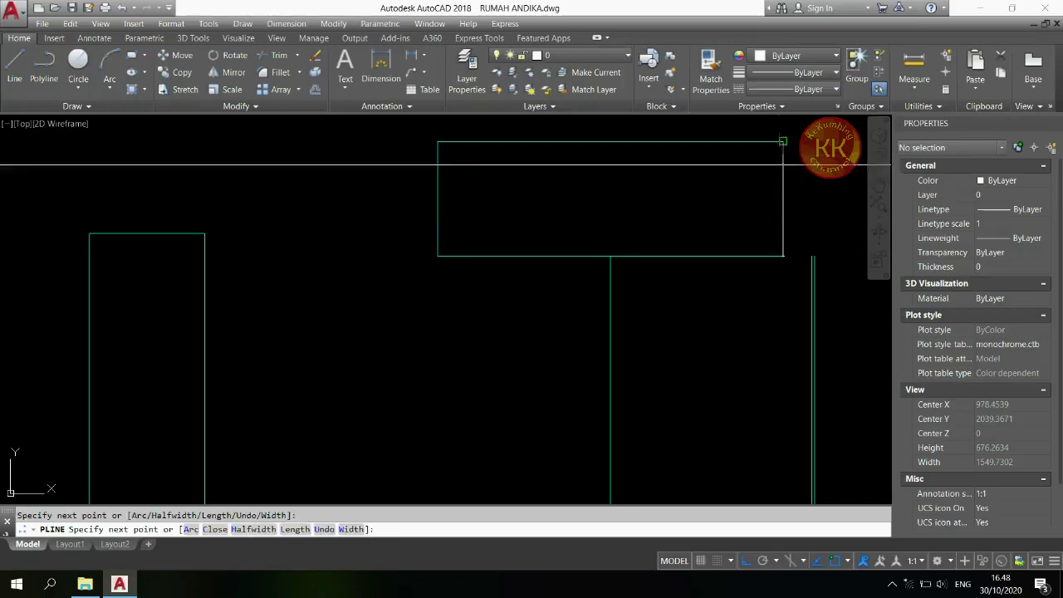
click(437, 142)
click(438, 255)
key(Return)
- Trace a polyline around the stepped outline's outer edges, from its upper inner edge around the left side to the lower right edge
scroll(484, 226, down, 2)
scroll(225, 209, up, 3)
key(Return)
key(Return)
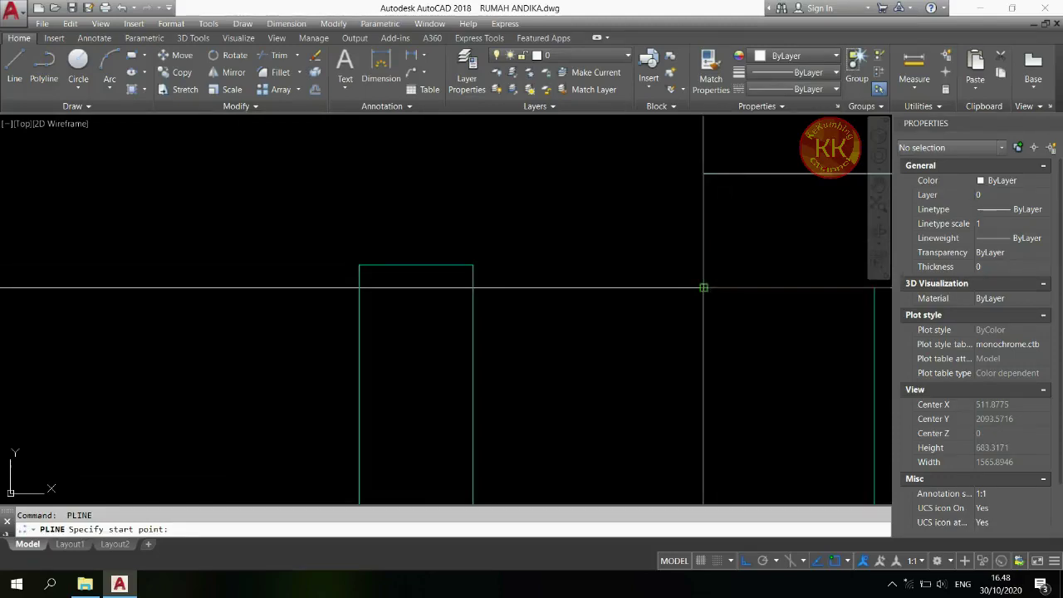
click(473, 288)
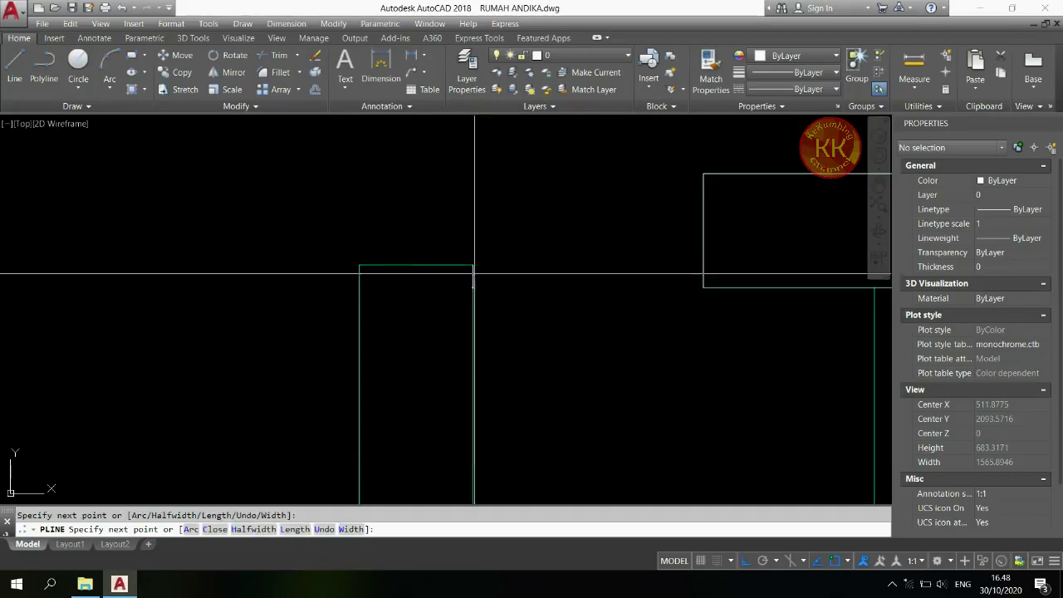
middle_drag(473, 490, 389, 176)
mouse_move(387, 356)
middle_down()
mouse_move(354, 321)
mouse_move(356, 297)
middle_up()
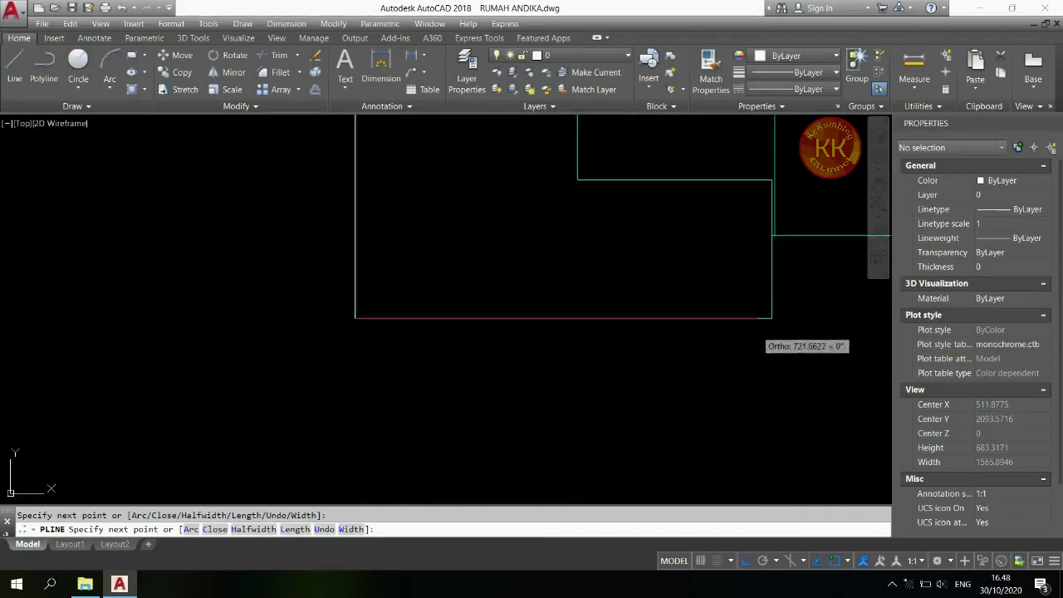
scroll(764, 245, up, 4)
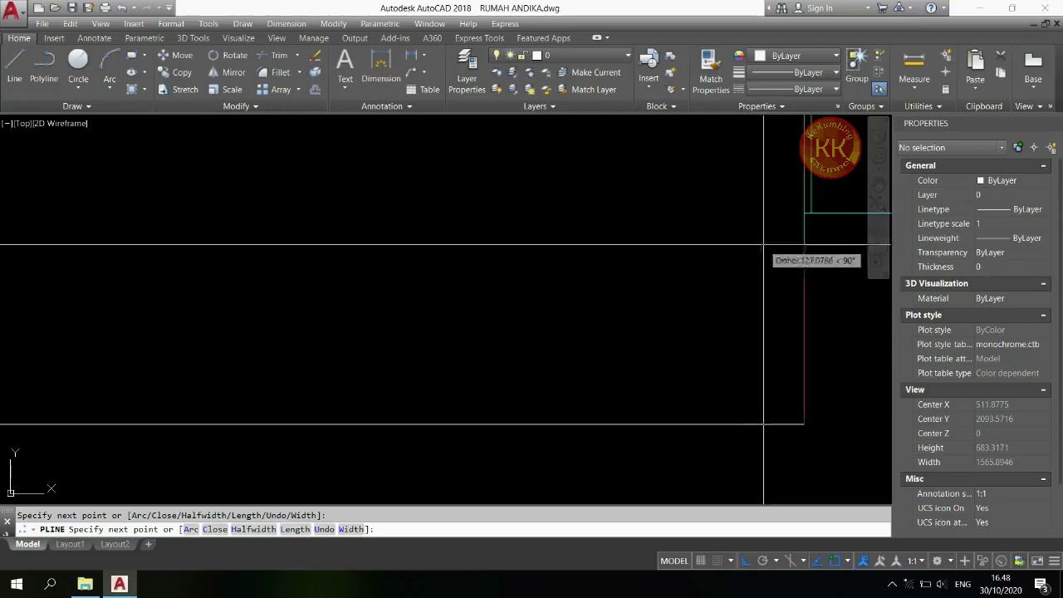
click(804, 213)
key(Escape)
scroll(617, 291, down, 11)
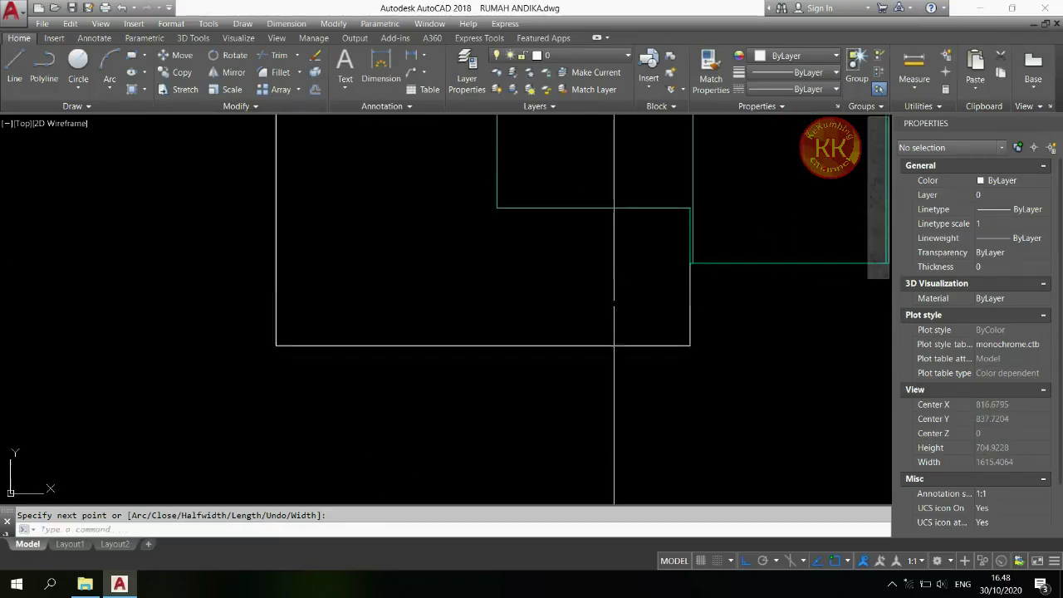
- Erase the leftover vertical and horizontal construction lines below the rectangle and beside the stepped outline
text(e)
key(Return)
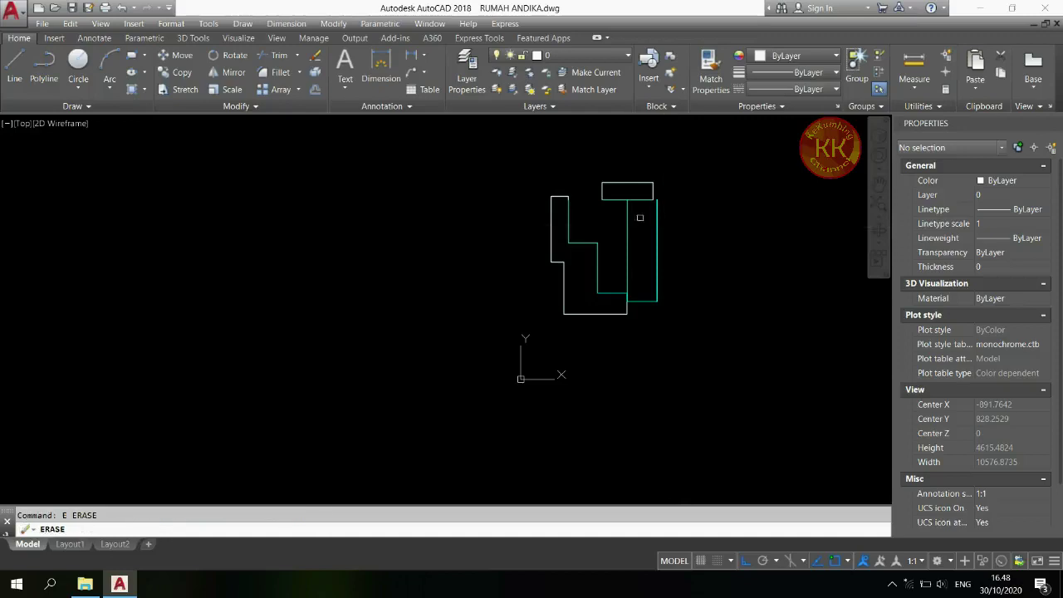
scroll(637, 216, up, 2)
click(712, 235)
click(640, 278)
click(659, 322)
click(640, 368)
key(Return)
click(617, 339)
key(Escape)
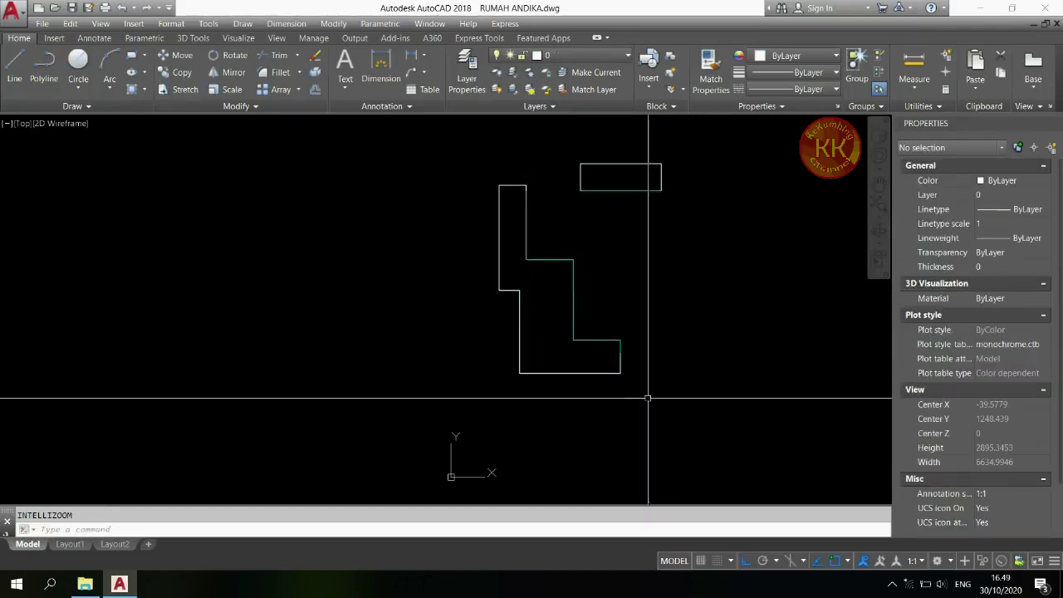
- On the DAK layer, start a profile in the empty space beside the stepped outline with lines 10 down and 20 to the right
click(589, 55)
click(564, 98)
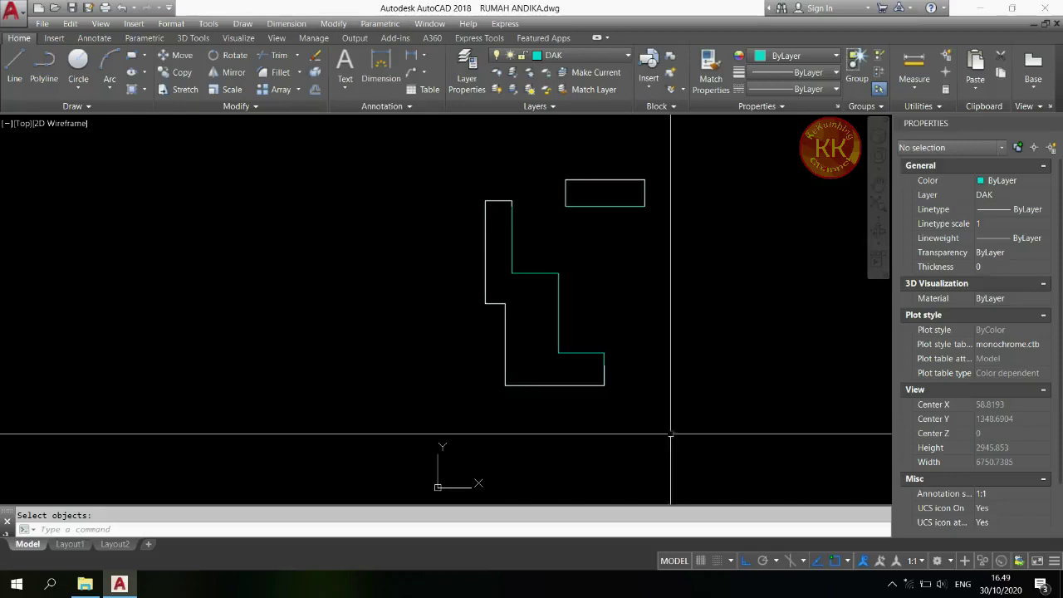
scroll(747, 430, up, 4)
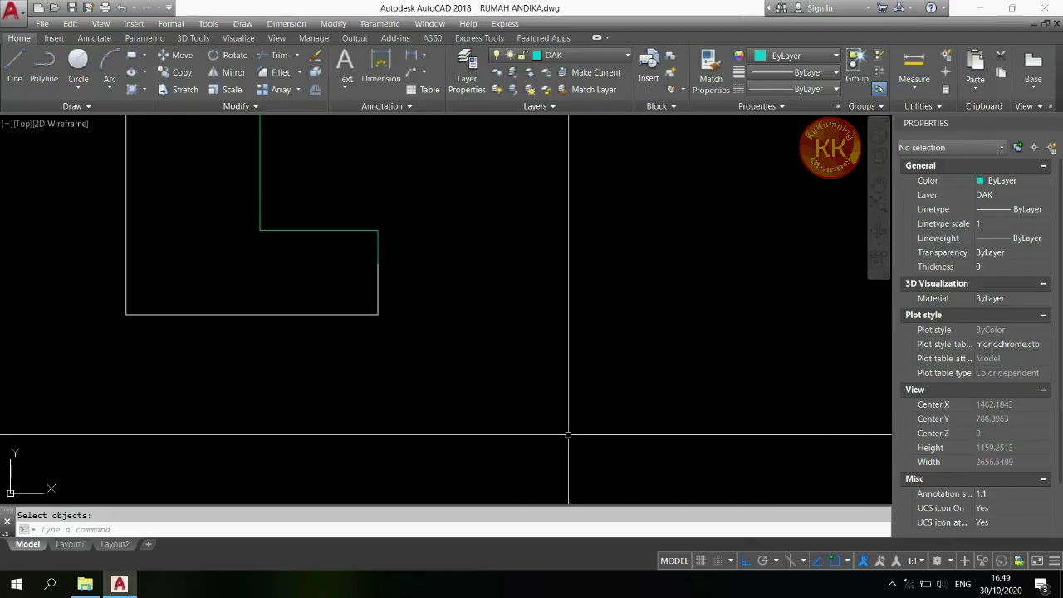
text(L)
key(Return)
click(527, 371)
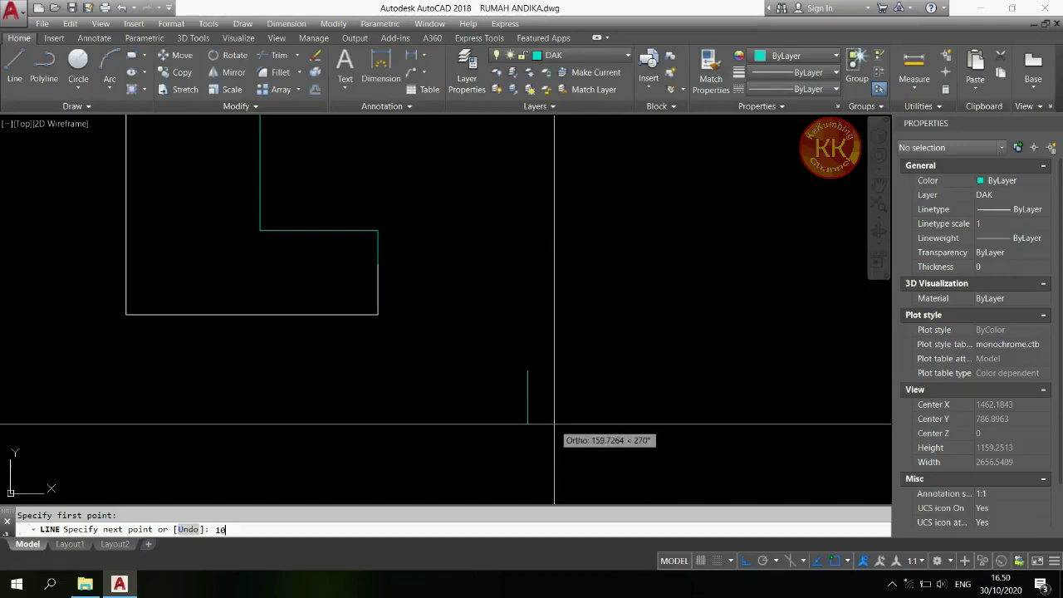
text(10)
key(Return)
scroll(539, 390, up, 3)
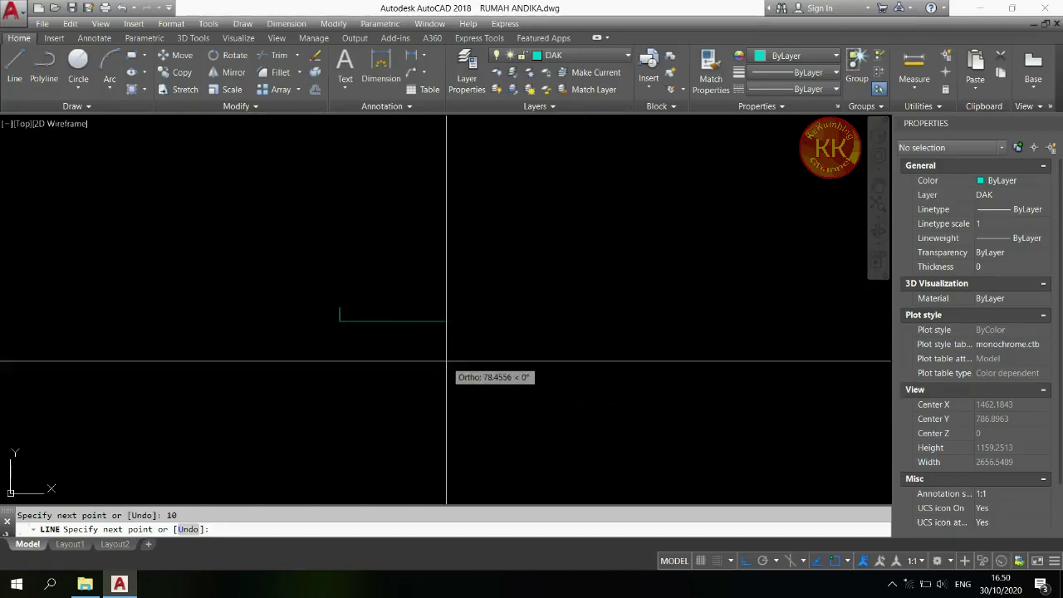
key(Return)
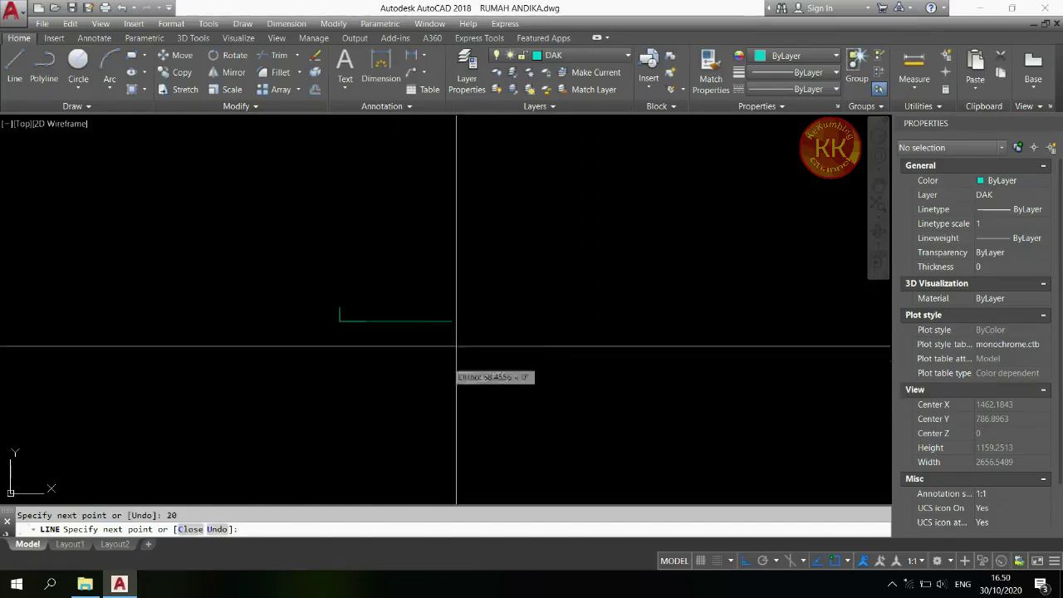
key(F8)
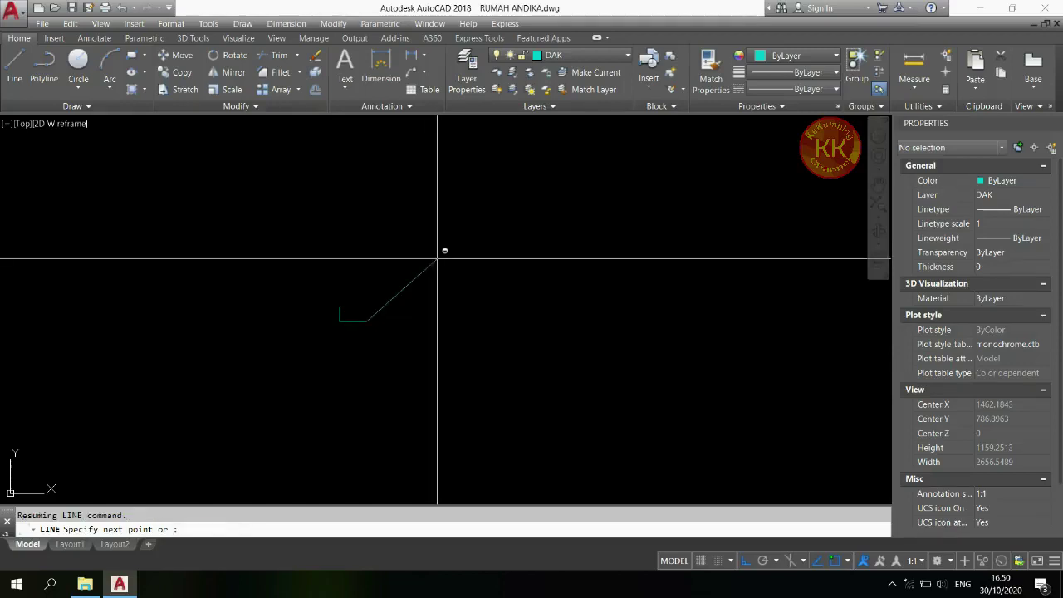
- Continue the profile from the end of its short horizontal segment with a long line slanted at 60 degrees
text(<)
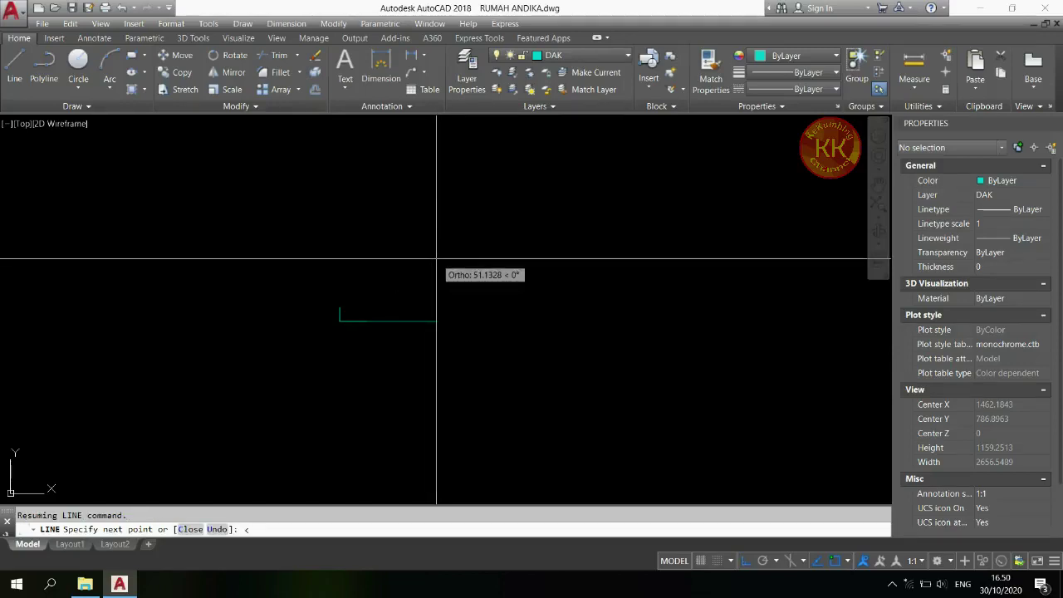
text(60)
key(Return)
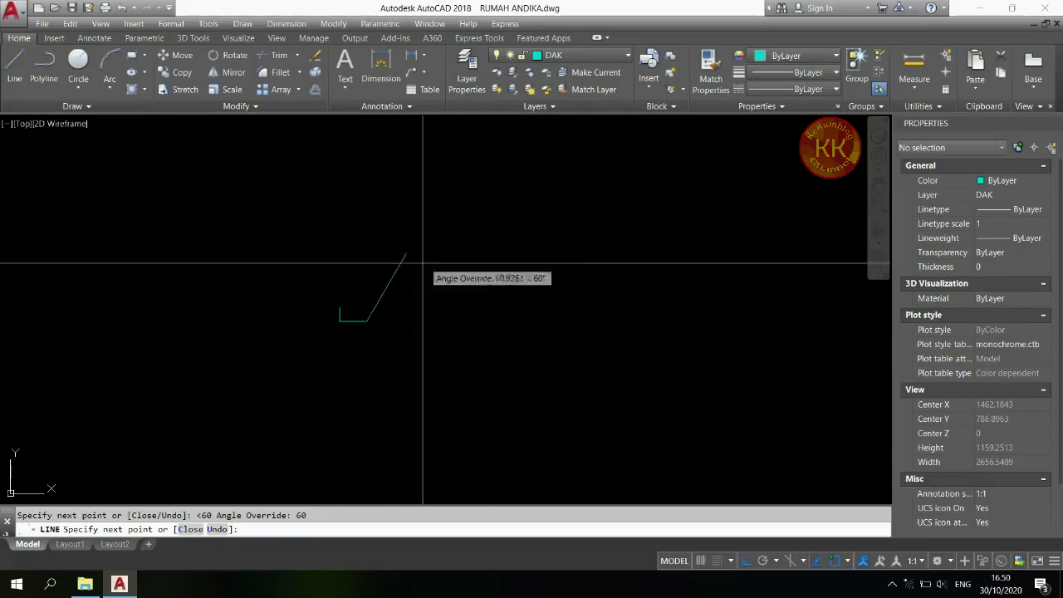
click(478, 197)
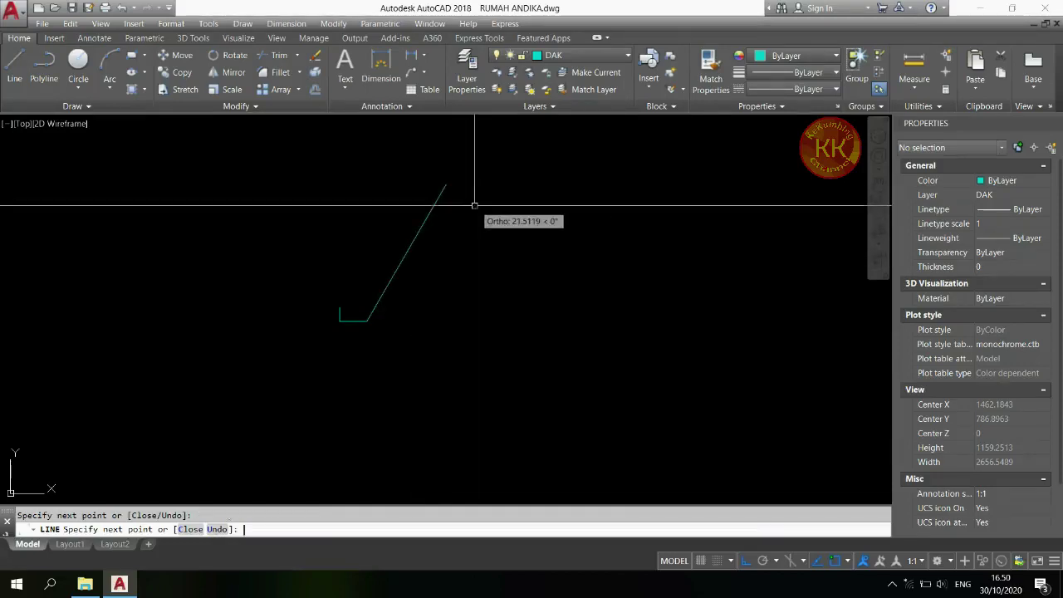
key(Return)
- Offset the horizontal base line upward and the slanted line toward the upper left by 10
scroll(308, 277, up, 2)
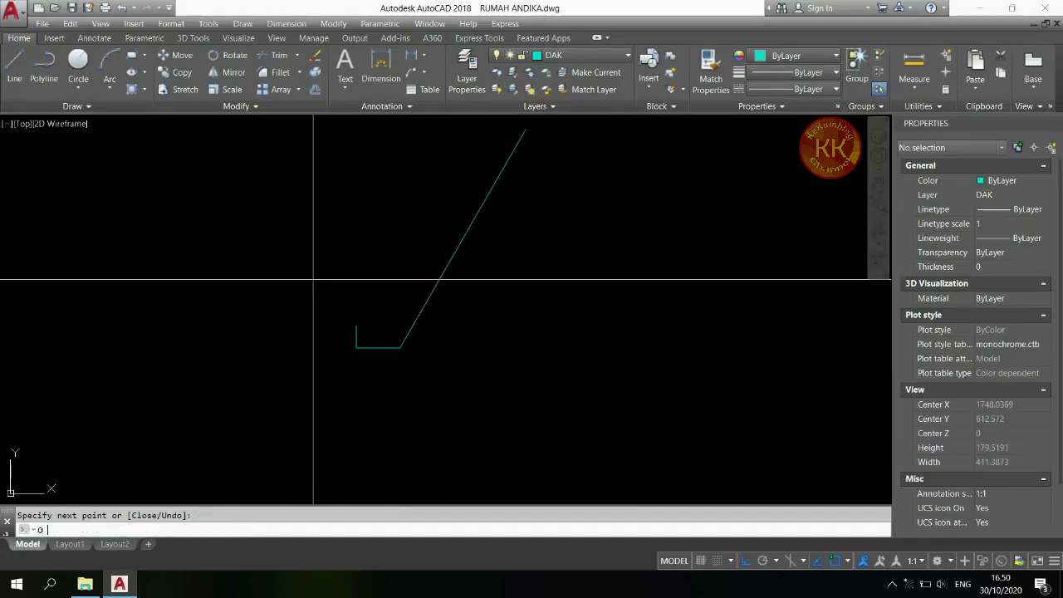
key(Return)
text(10)
key(Return)
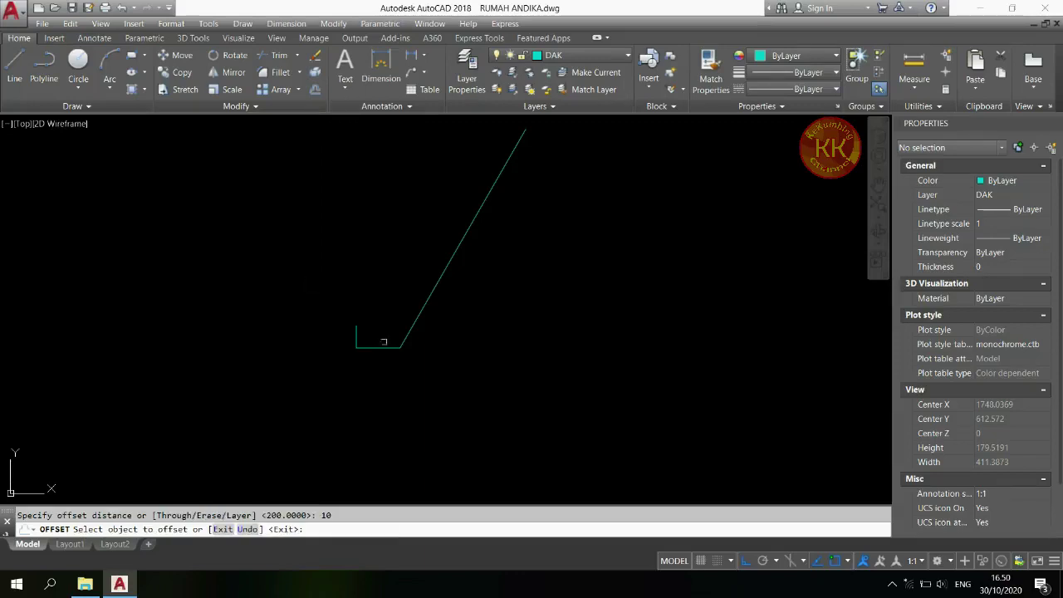
click(369, 347)
click(389, 308)
click(419, 310)
click(377, 273)
key(Return)
- Offset the profile's base line upward by 40 to mark the top of the slanted part
key(Return)
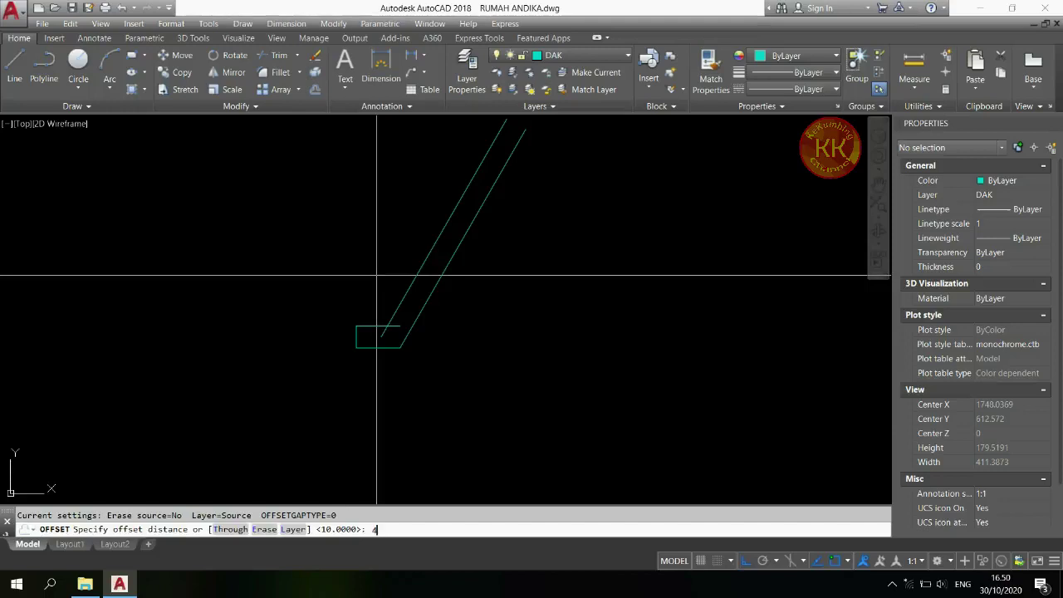
key(Return)
click(378, 347)
click(351, 232)
scroll(387, 268, up, 2)
key(Escape)
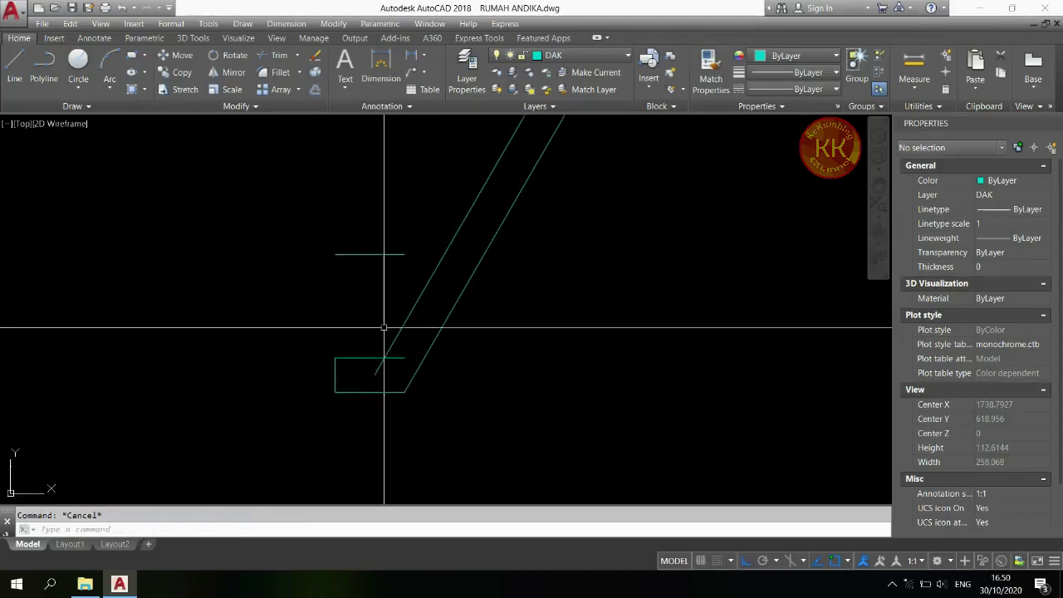
- Fillet the inner bend and both upper corners of the slanted profile into sharp, zero-radius corners
text(f)
key(Return)
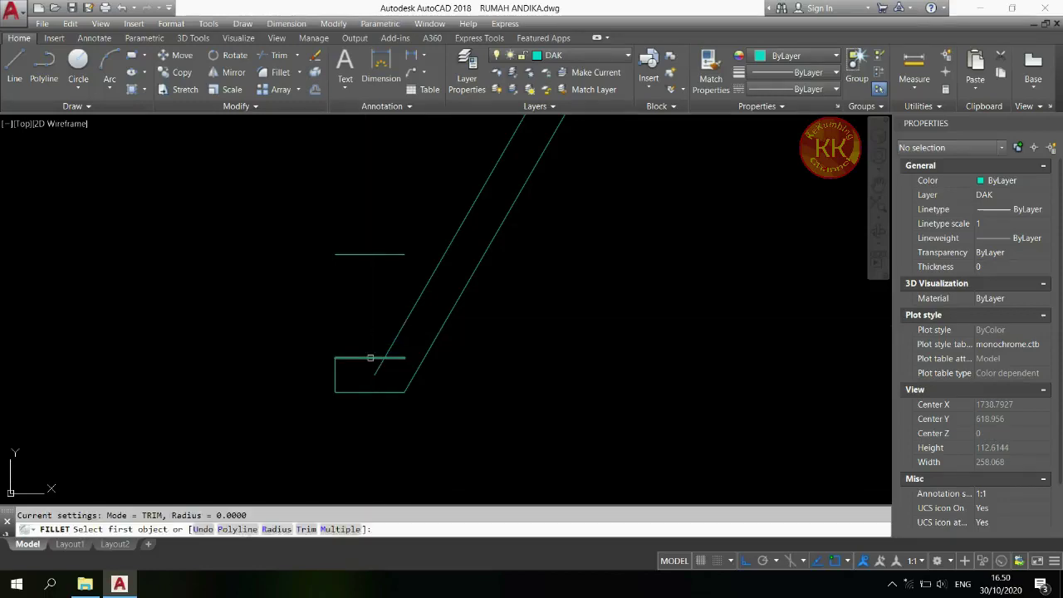
click(370, 358)
key(Escape)
key(space)
click(385, 254)
click(449, 314)
key(space)
click(429, 284)
click(465, 254)
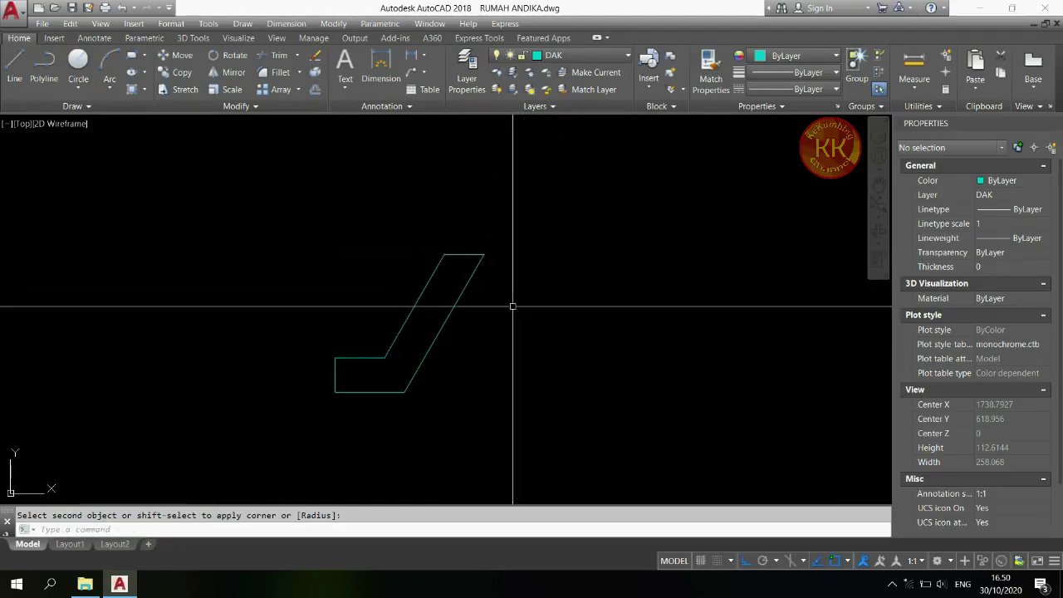
- Join the six lines of the slanted profile into one polyline
key(Return)
click(551, 213)
click(348, 402)
key(Return)
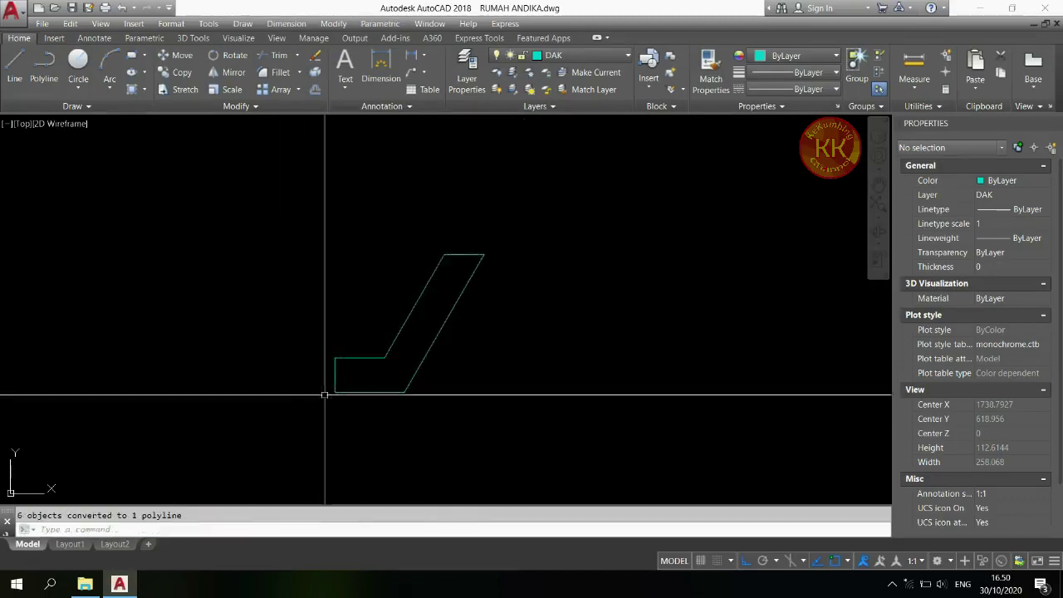
click(354, 390)
key(Escape)
- Switch the model to the SW Isometric view
scroll(355, 390, down, 10)
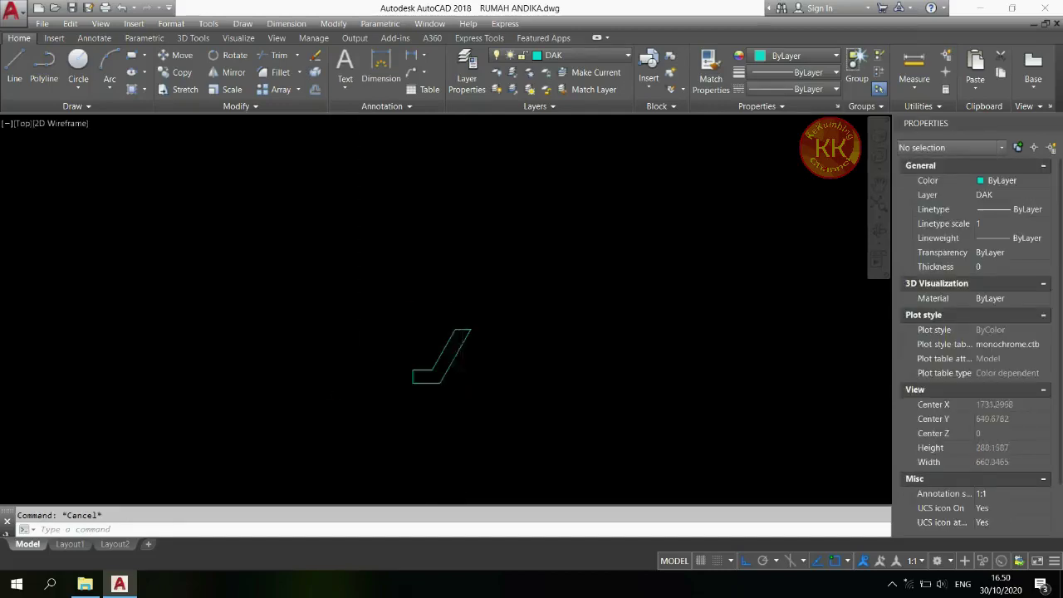
click(20, 123)
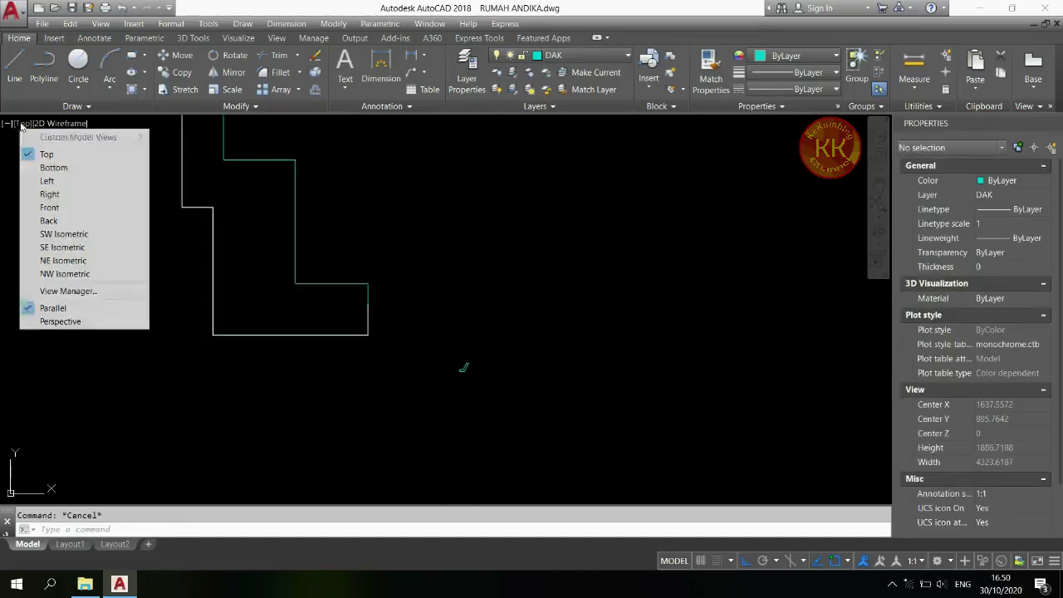
click(64, 230)
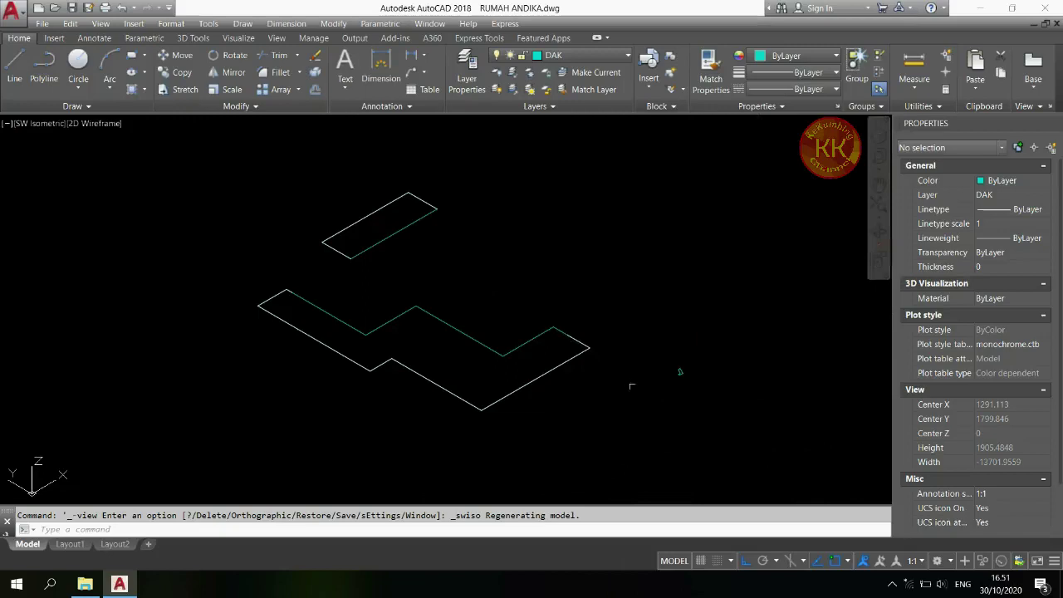
- 3D-rotate the slanted profile 90 degrees about the X axis through its lower outer corner so that it stands upright
scroll(680, 378, up, 8)
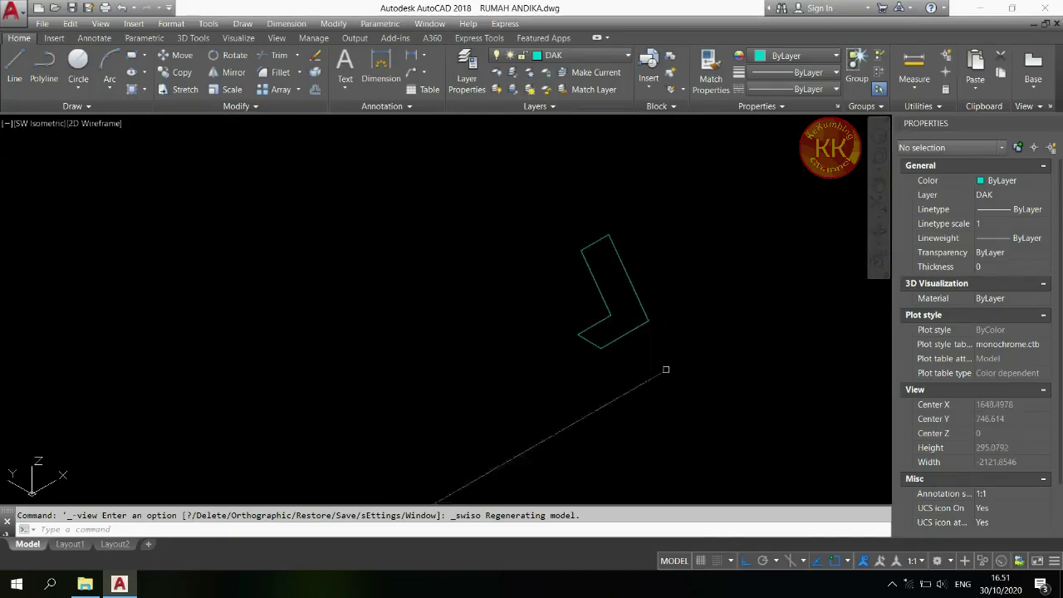
text(3drotate)
key(Return)
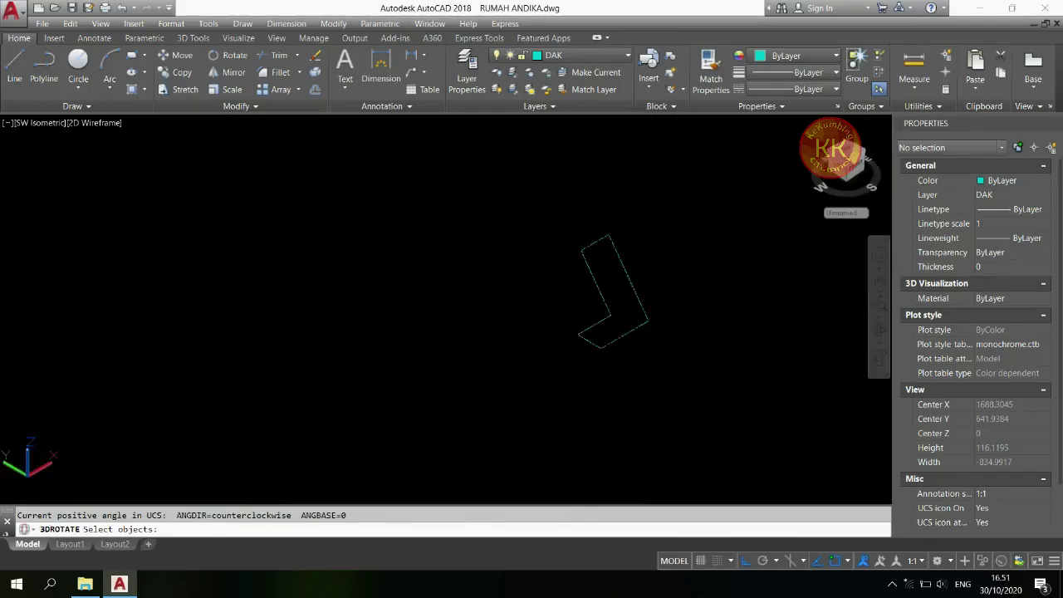
key(Return)
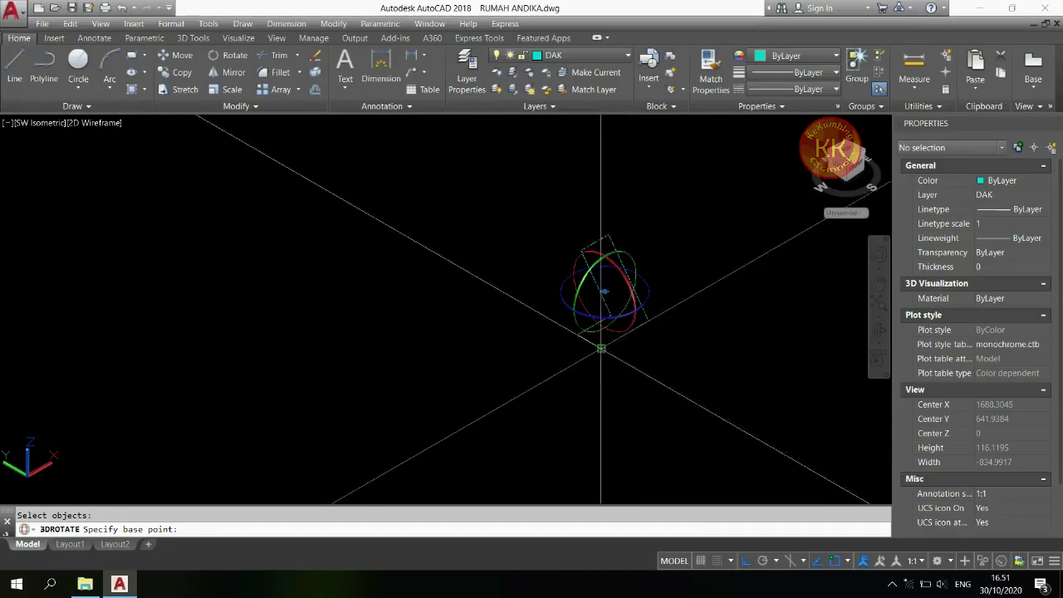
click(601, 347)
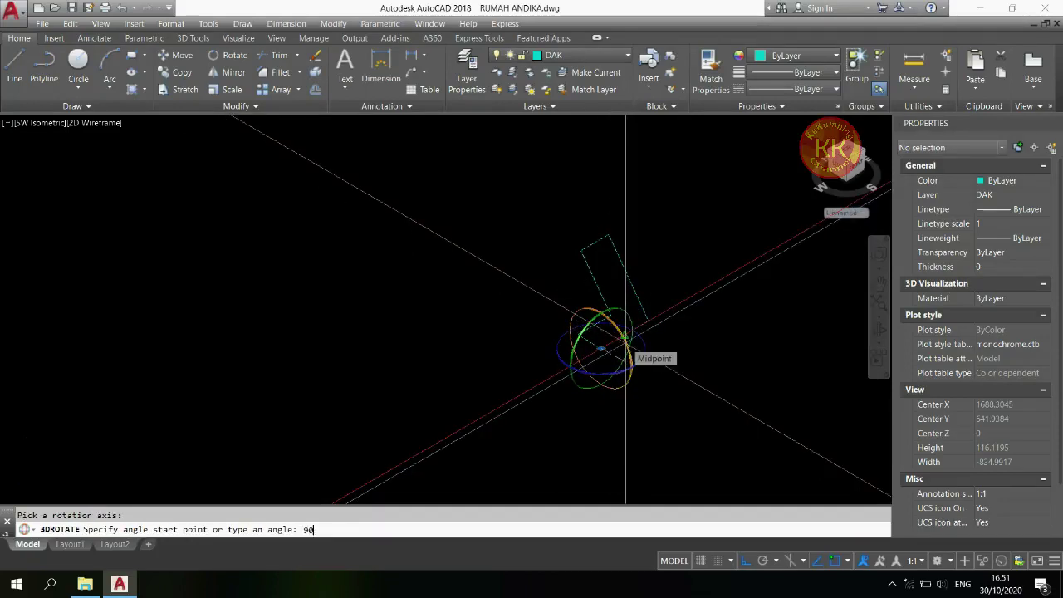
key(Return)
- Extrude the rectangular and the stepped slab outlines to a height of 10
scroll(617, 367, up, 4)
scroll(617, 371, down, 4)
scroll(383, 335, up, 4)
text(EXT)
key(Return)
click(438, 393)
key(Return)
text(1)
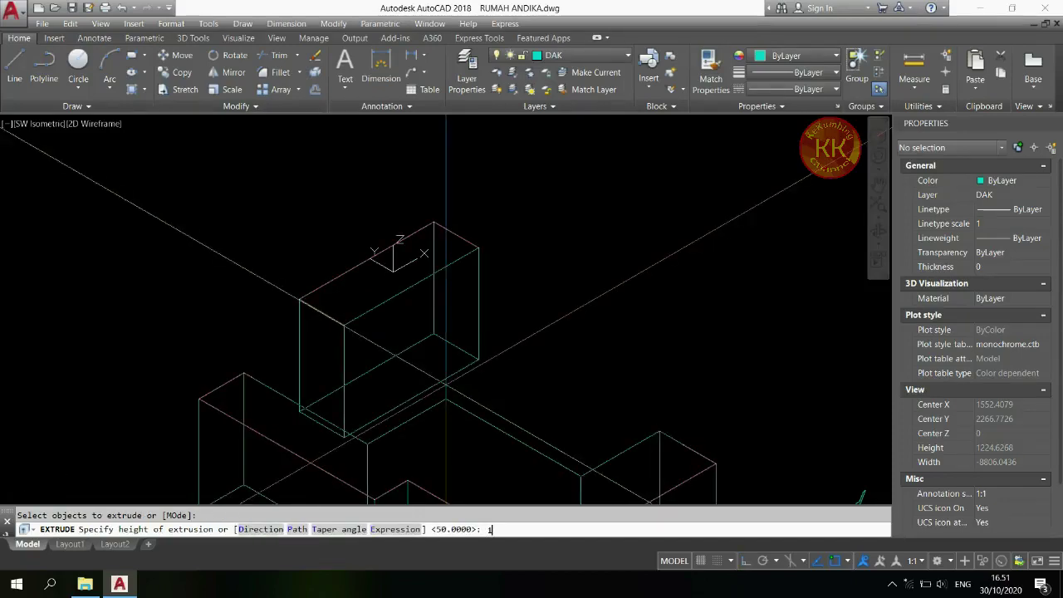
key(Return)
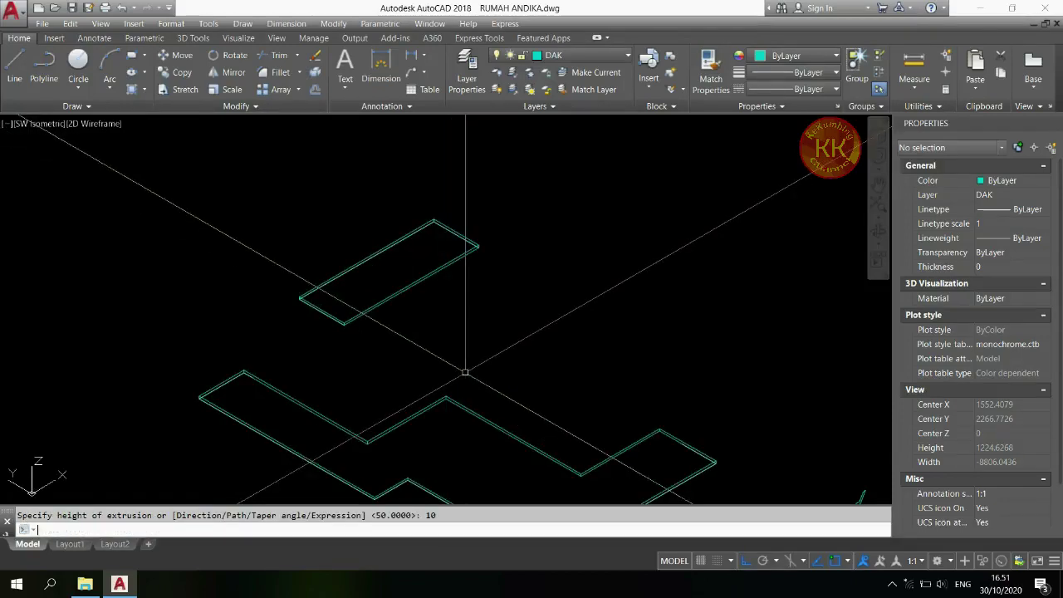
- Move both extruded slabs 10 in the positive X direction, away from their path lines
text(m)
key(Return)
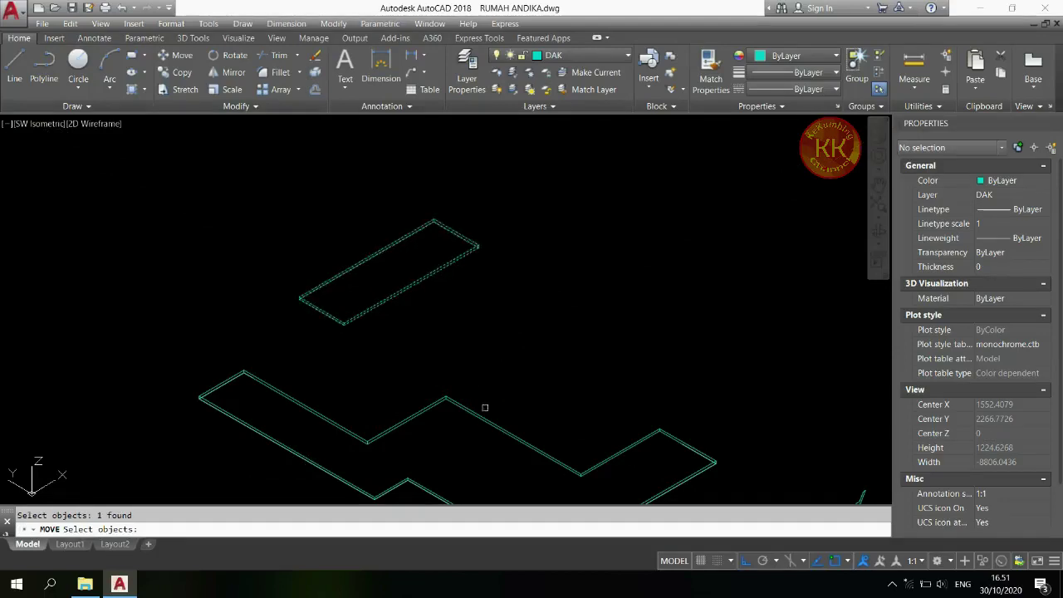
click(481, 416)
key(Return)
click(504, 385)
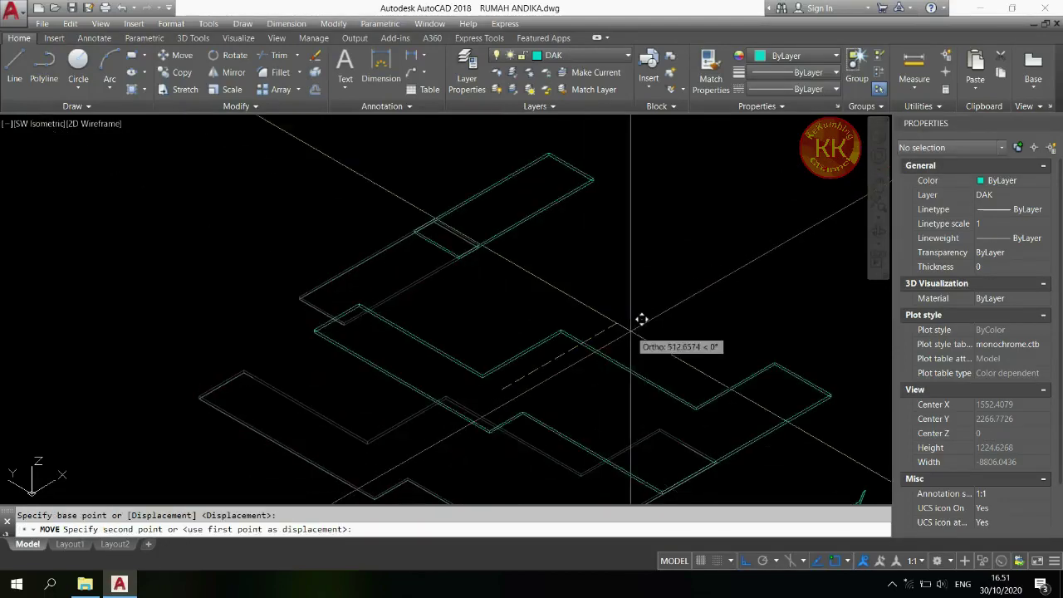
text(10)
key(space)
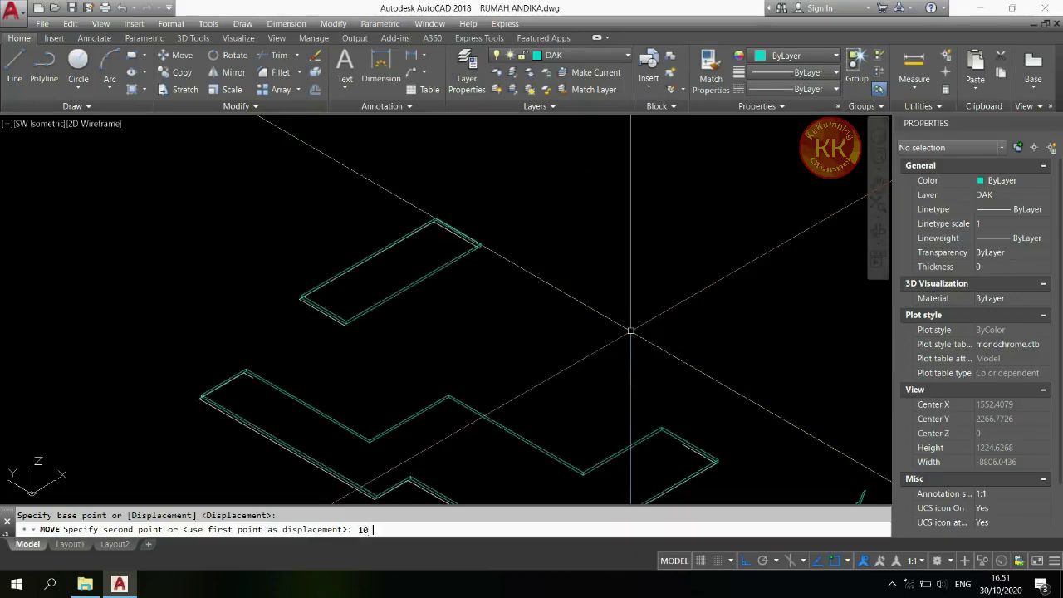
- Copy the upright profile by its lower bend corner to the free end of the path beside the stepped slab
scroll(460, 288, down, 2)
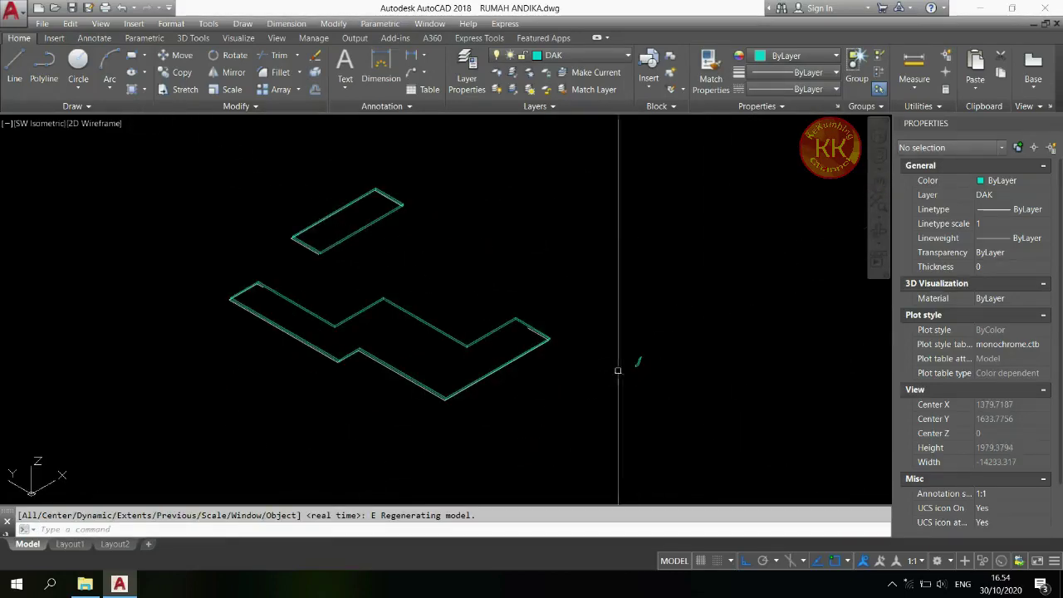
scroll(631, 365, up, 6)
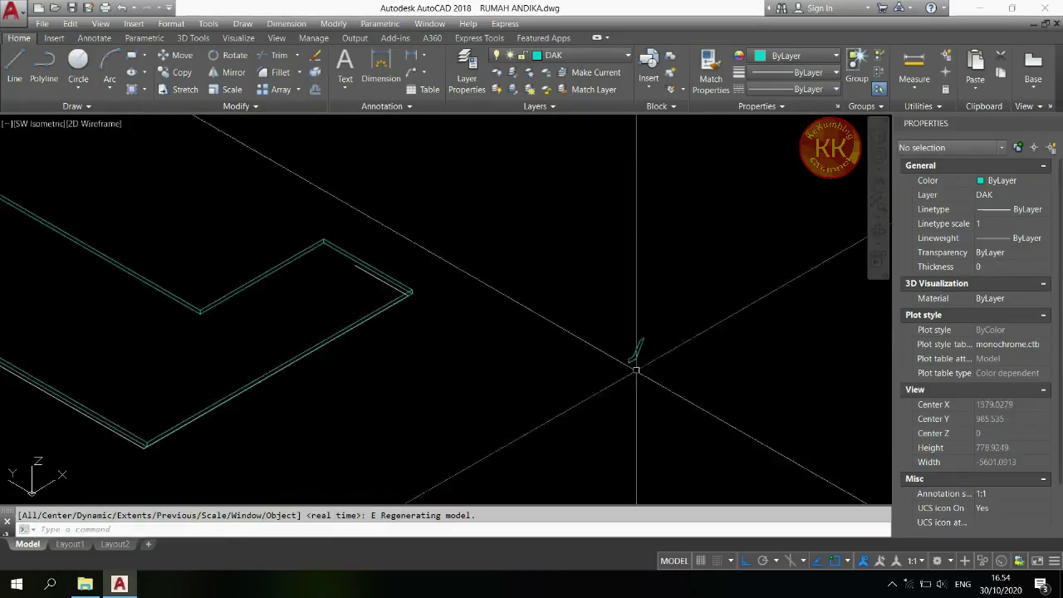
text(cx)
key(space)
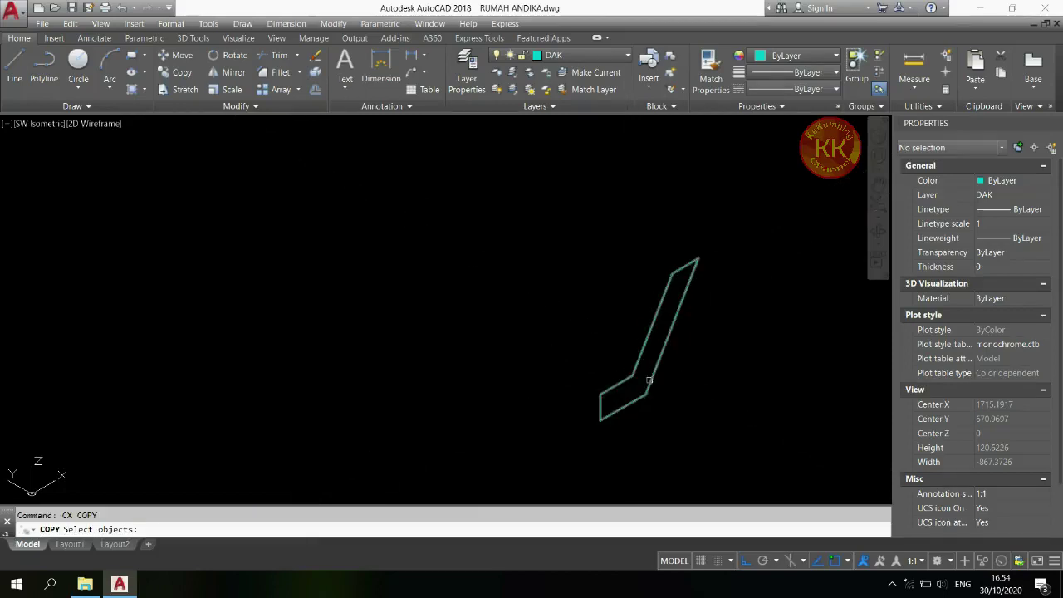
key(space)
scroll(635, 386, up, 4)
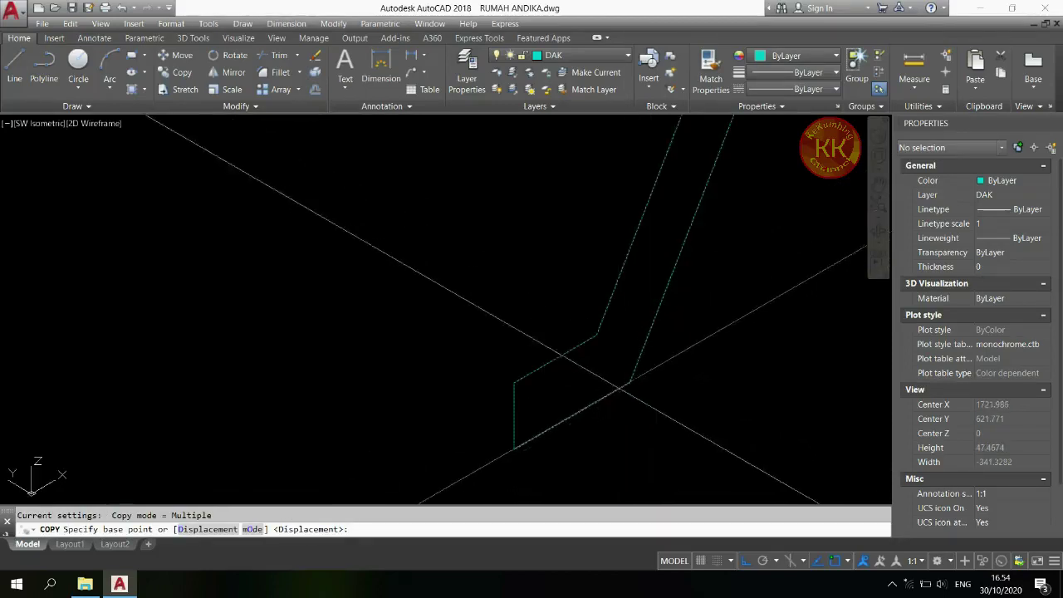
click(629, 380)
scroll(629, 380, down, 5)
scroll(249, 237, up, 3)
scroll(336, 286, up, 4)
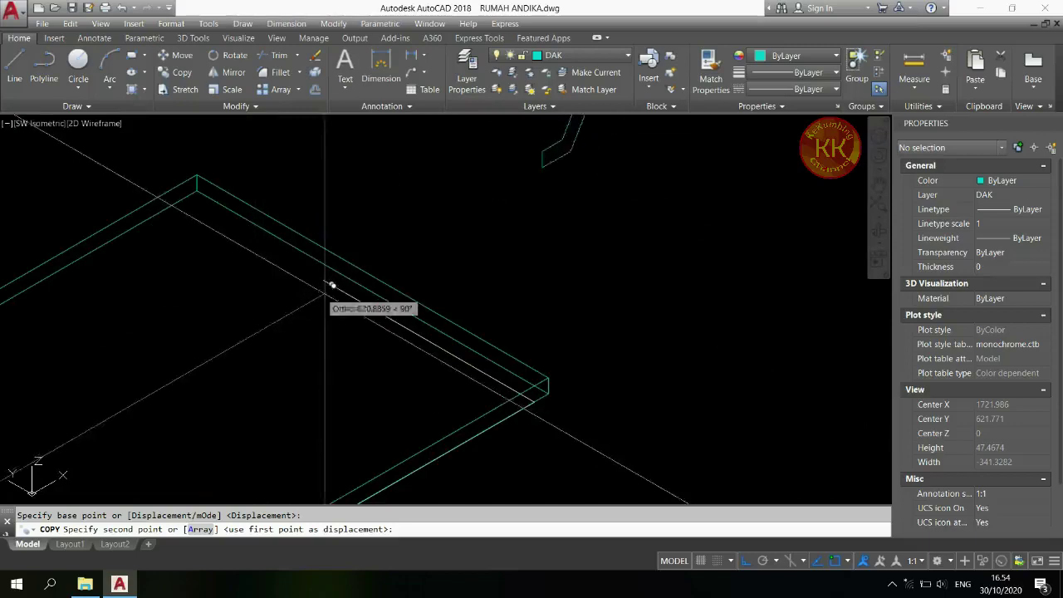
scroll(338, 280, down, 2)
click(336, 273)
scroll(334, 269, down, 5)
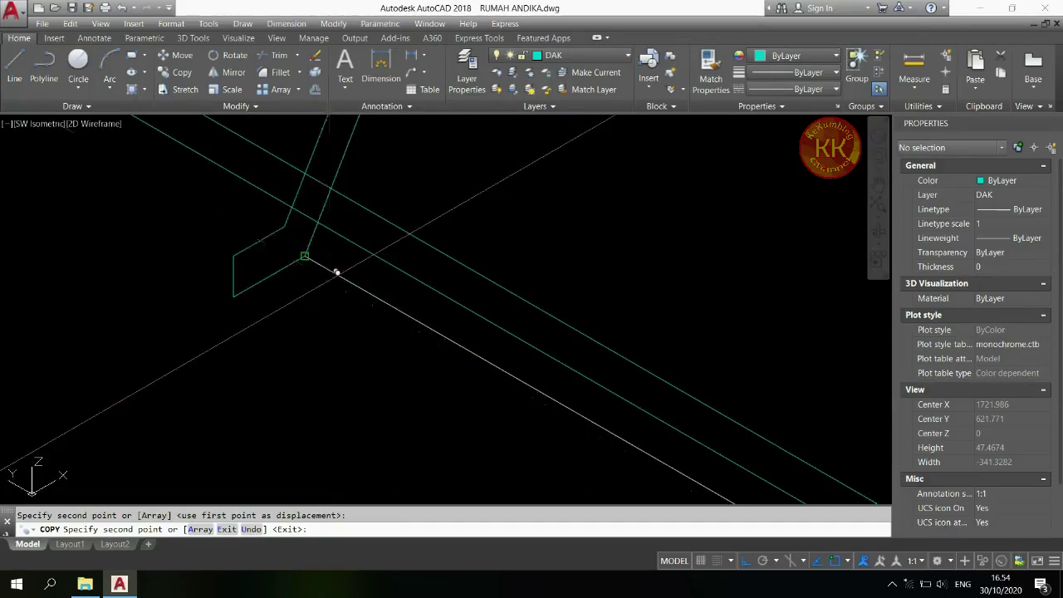
key(Return)
- Extrude the copied profile along the path line that follows the stepped slab's edge
scroll(289, 271, up, 3)
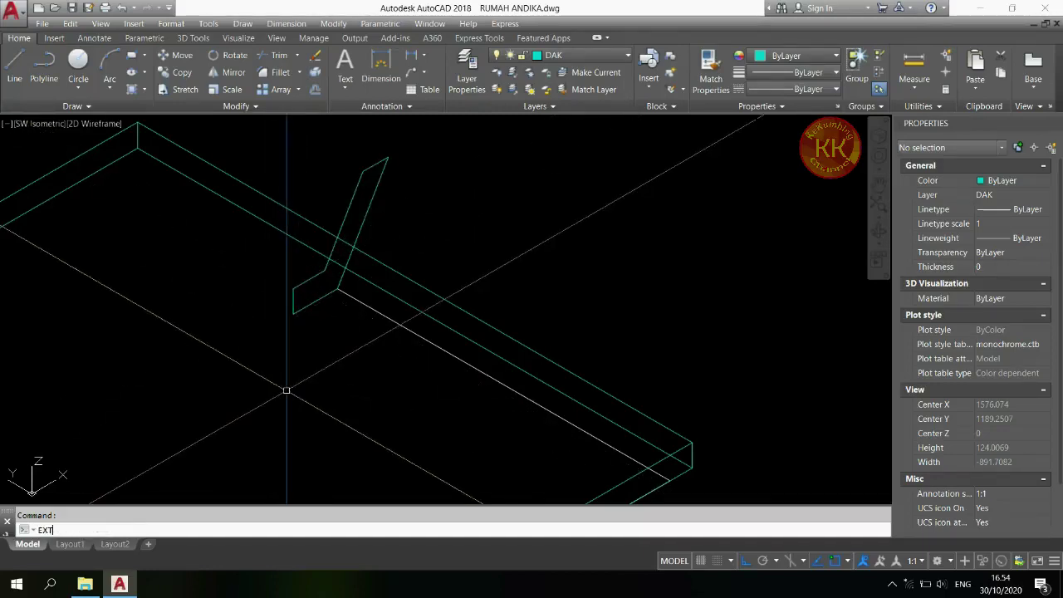
key(Return)
key(Return)
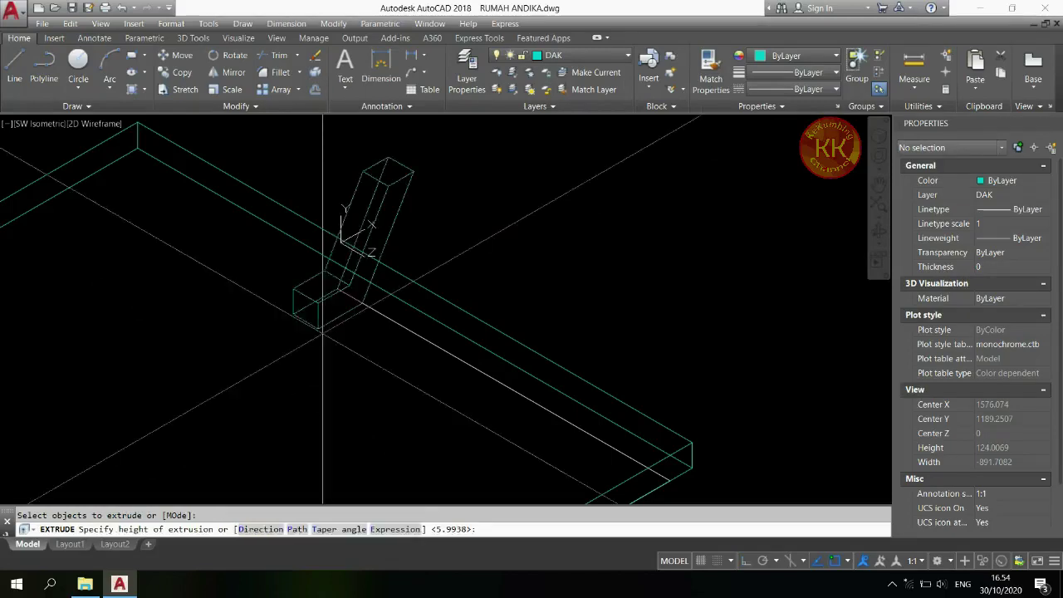
text(P)
key(Return)
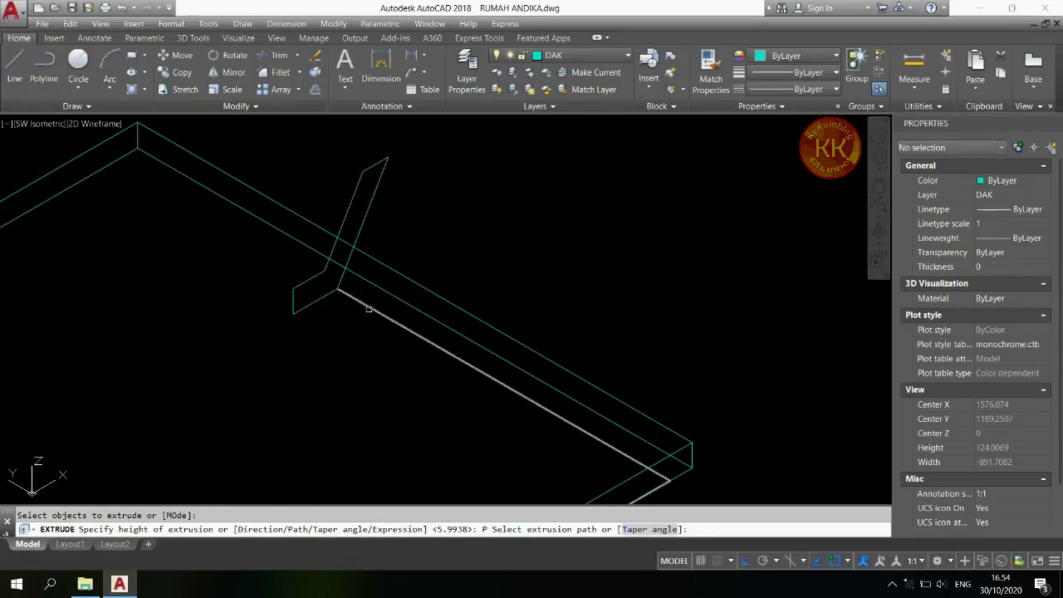
click(370, 309)
- Move the stepped slab 10 in the negative X direction, back against the extruded edge profile
scroll(464, 283, down, 4)
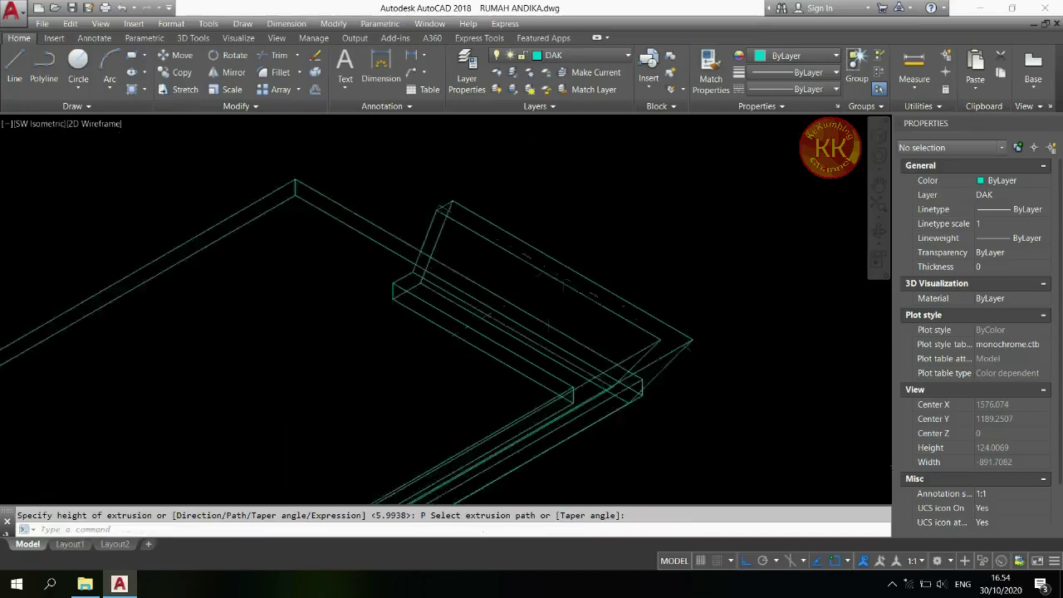
text(M)
key(Return)
key(Return)
click(704, 356)
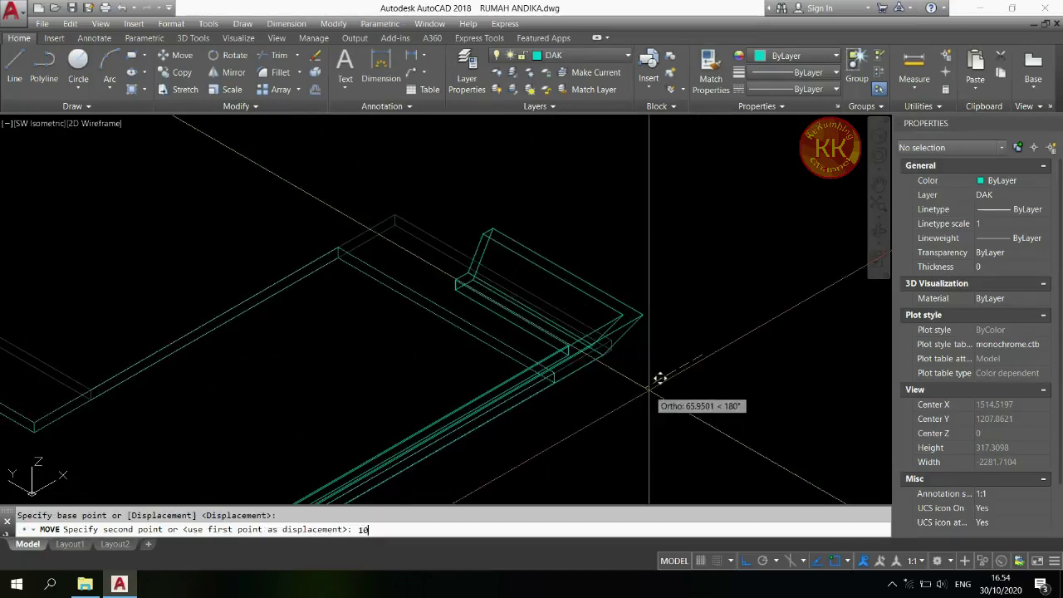
text(10)
key(Return)
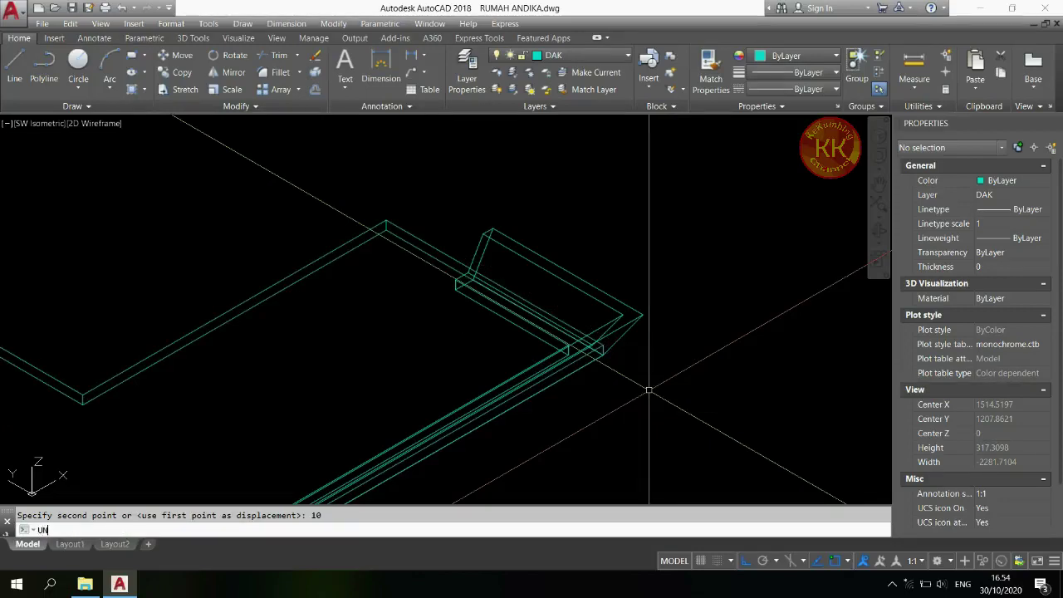
- Union the stepped slab with the edge profile extruded along it
click(575, 292)
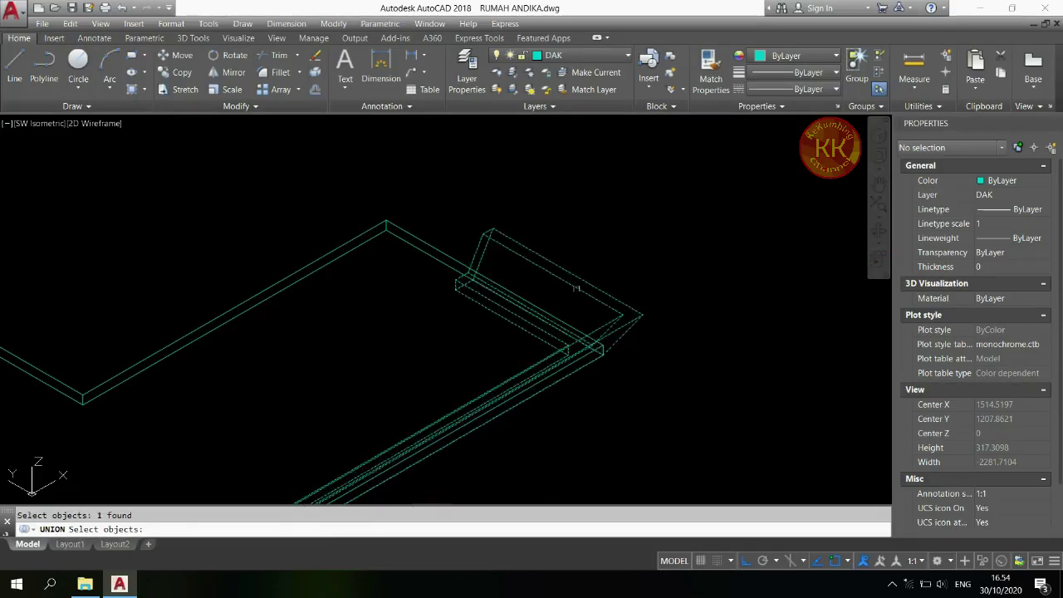
click(446, 263)
key(Return)
scroll(439, 229, down, 8)
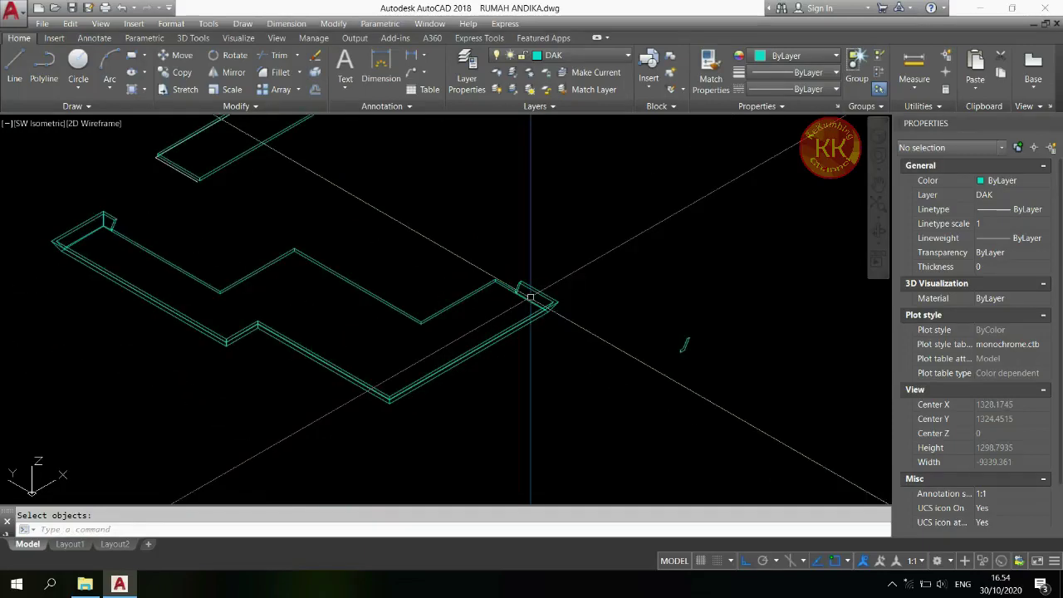
- Check the joined slab in the Shaded visual style from an orbited angle, then restore the view and 2D Wireframe
click(95, 123)
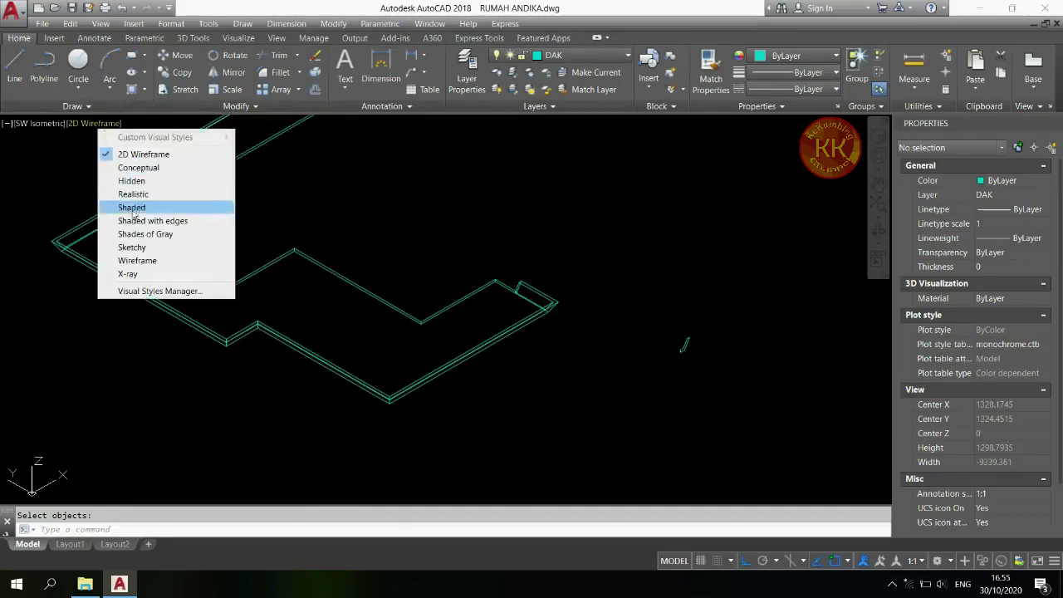
click(133, 213)
click(879, 336)
drag(567, 296, 329, 263)
right_click(329, 263)
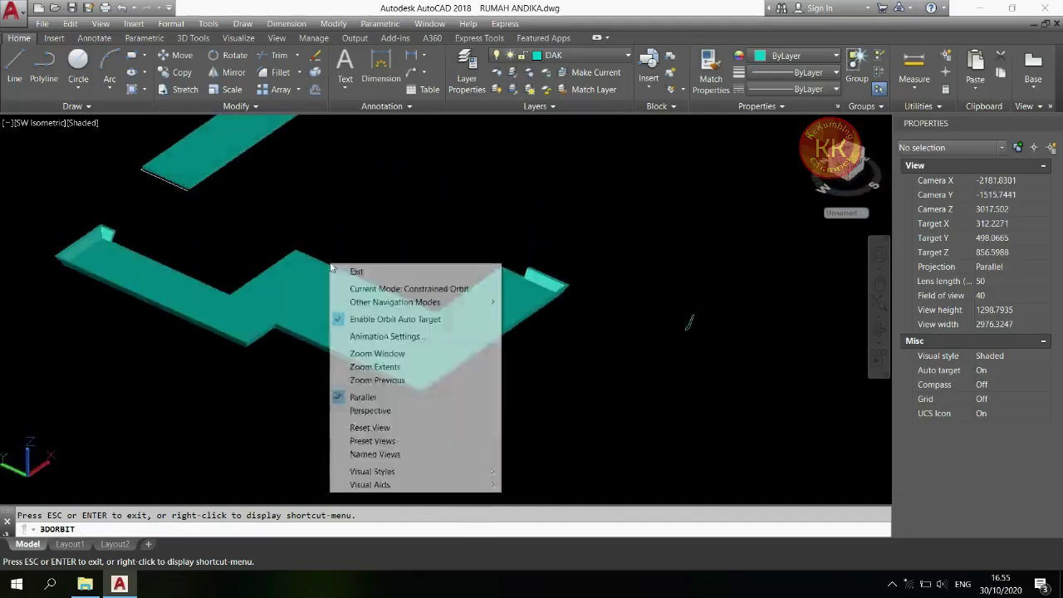
click(387, 428)
right_click(380, 240)
click(397, 249)
click(83, 123)
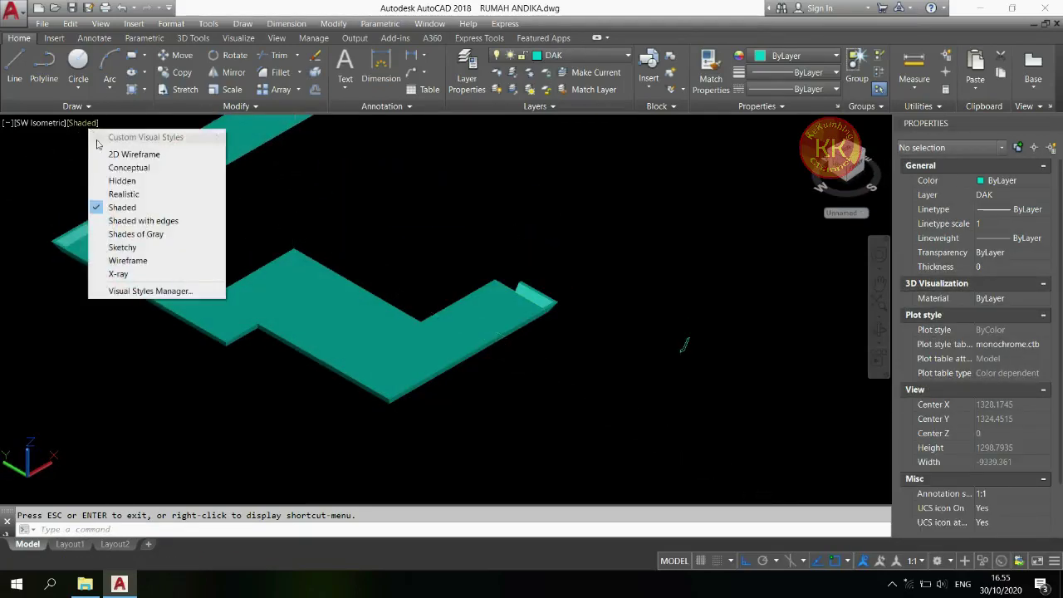
click(133, 155)
- Move the upright edge profile by its lower bend corner to the free end of the path beside the rectangular slab
scroll(287, 207, down, 2)
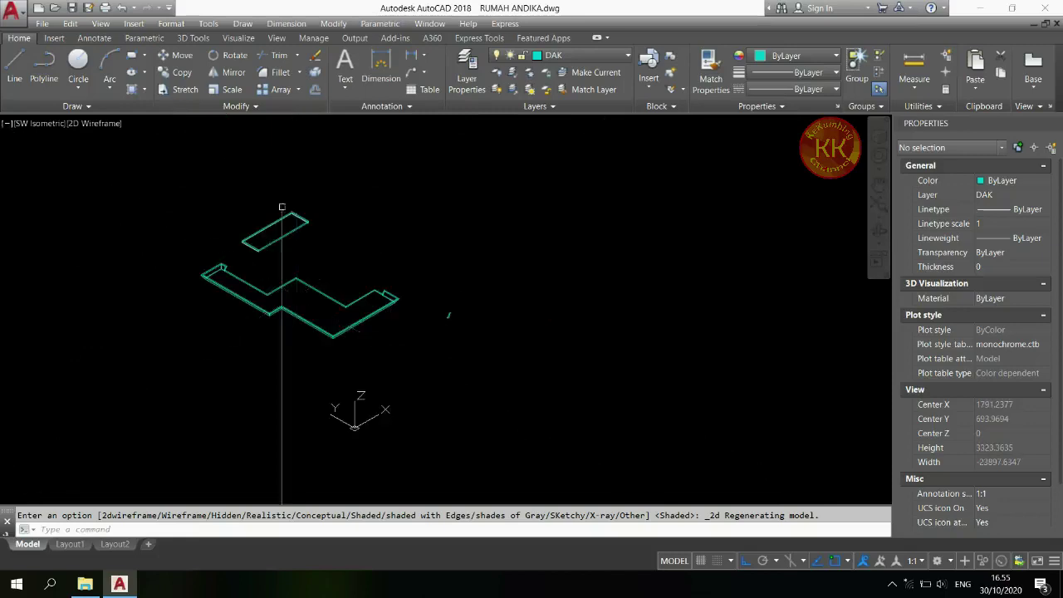
scroll(281, 207, up, 3)
text(m)
key(Return)
scroll(631, 412, up, 5)
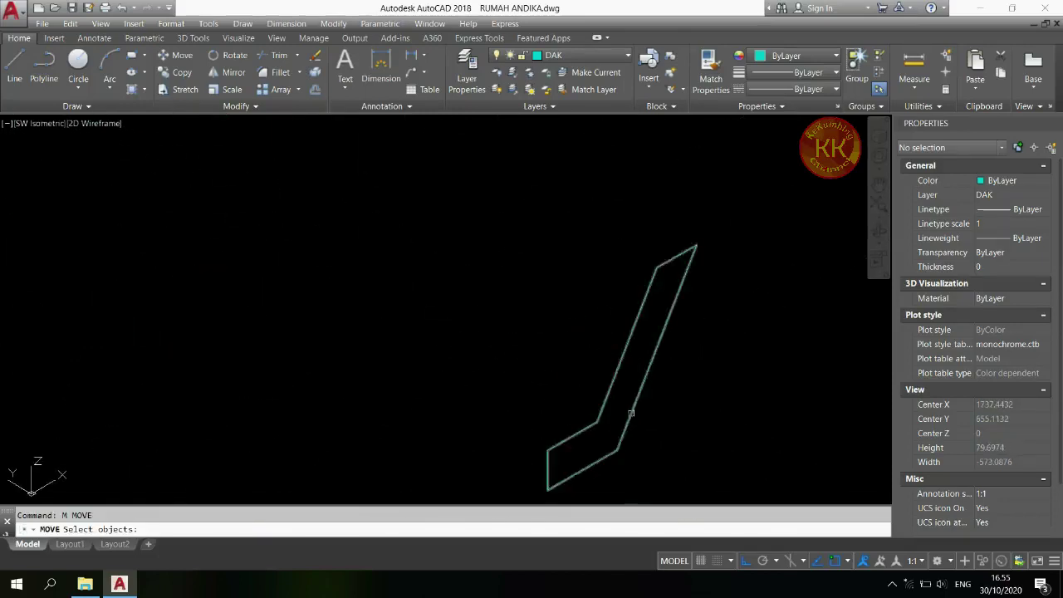
key(Return)
click(618, 449)
scroll(482, 268, down, 3)
scroll(305, 314, up, 3)
scroll(123, 166, up, 2)
scroll(268, 308, up, 3)
scroll(586, 346, down, 1)
scroll(550, 273, up, 1)
scroll(550, 274, down, 1)
click(556, 313)
- Extrude the moved profile along the path line that follows the rectangular slab's edges
text(EX)
key(Return)
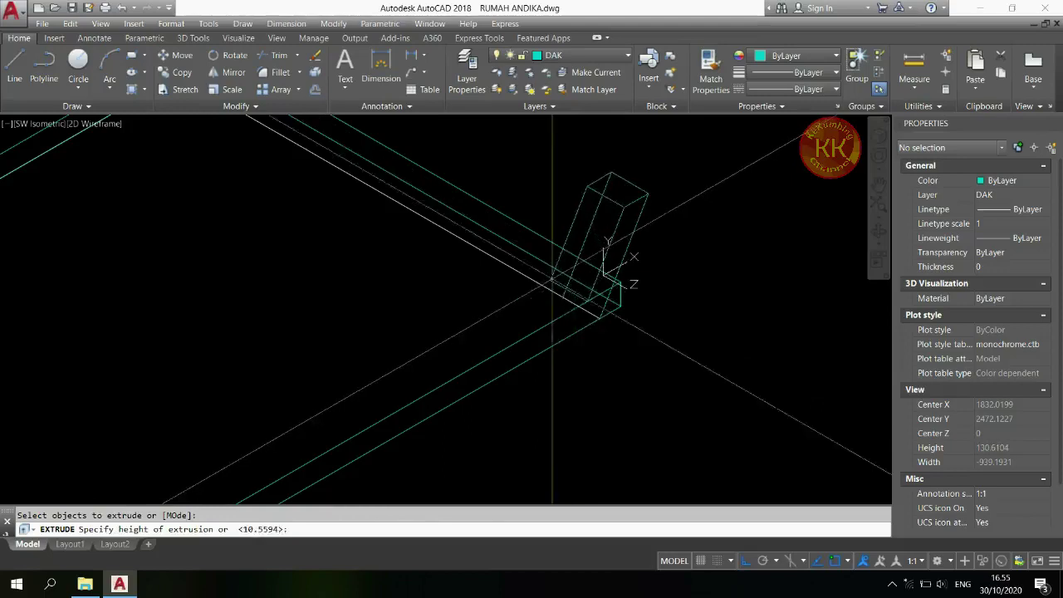
text(P)
key(Return)
click(536, 285)
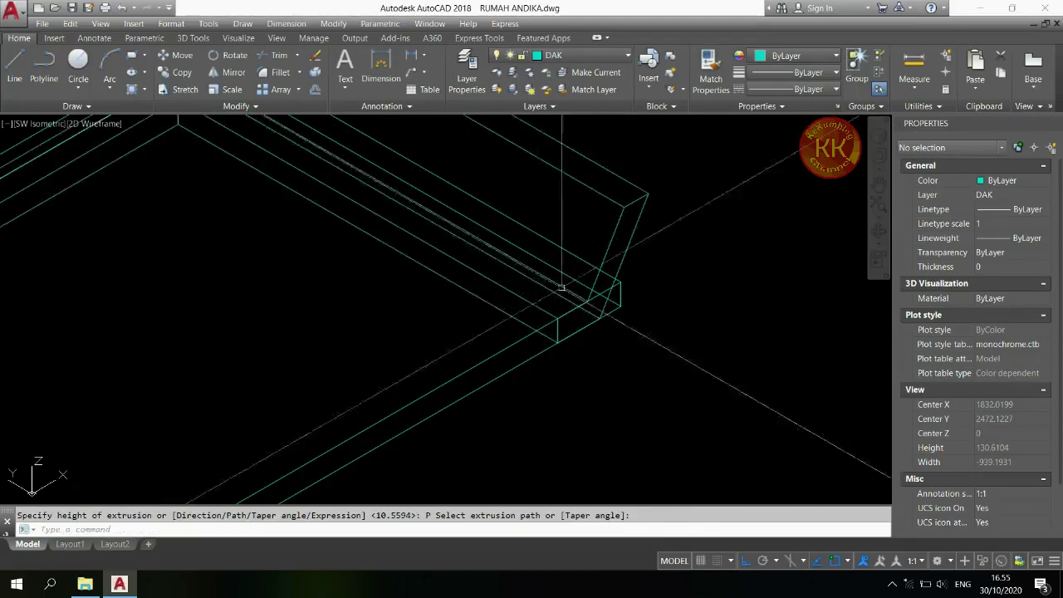
scroll(556, 278, down, 3)
- Move the rectangular slab 10 in the negative X direction, back against its extruded edge profile
text(M)
key(Return)
click(565, 273)
key(Return)
click(701, 320)
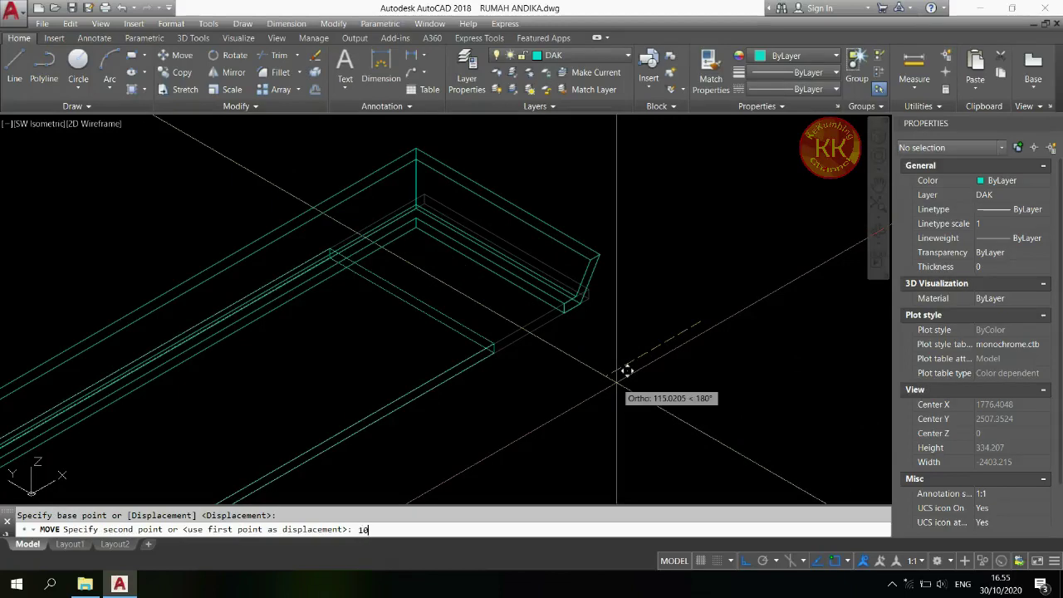
key(Return)
- Union the rectangular slab with its extruded edge profile
text(uni)
key(Return)
click(554, 253)
click(524, 321)
click(531, 328)
key(Return)
scroll(581, 344, down, 6)
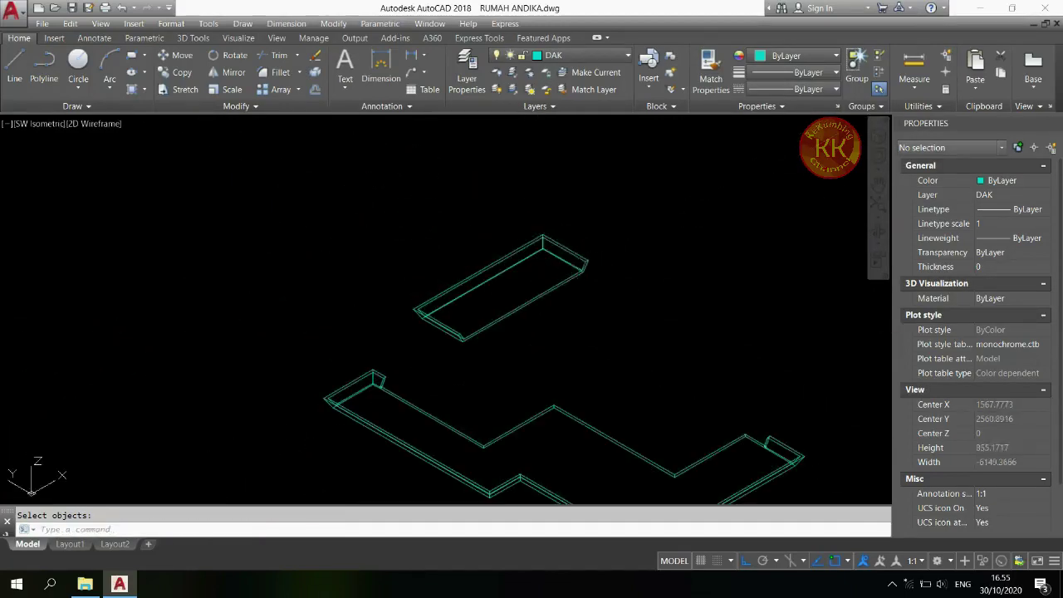
- Turn on the TALANG AIR layer, make it current, and turn off the DAK layer
click(572, 53)
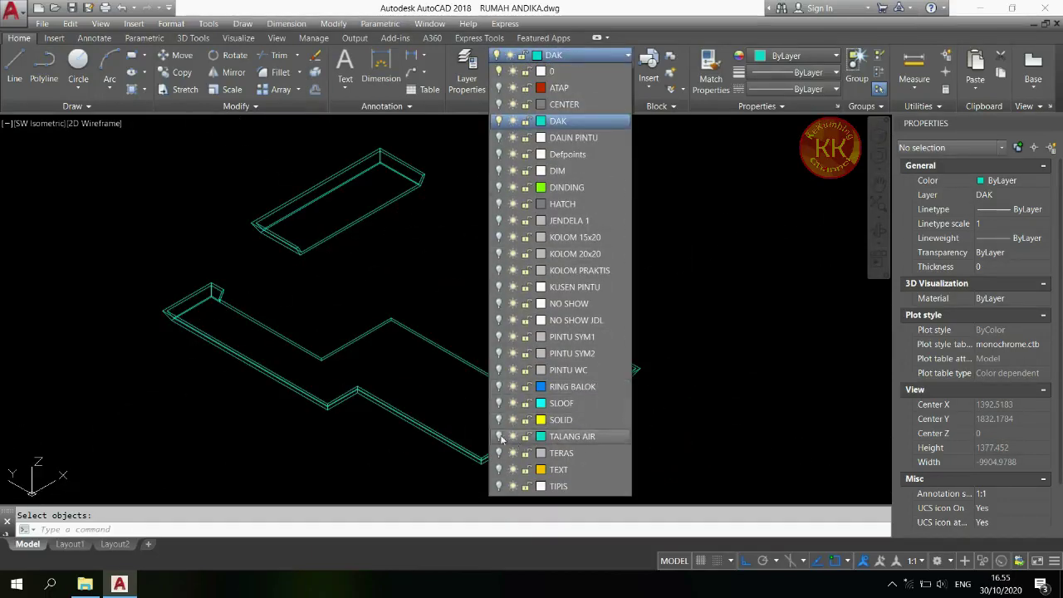
click(499, 435)
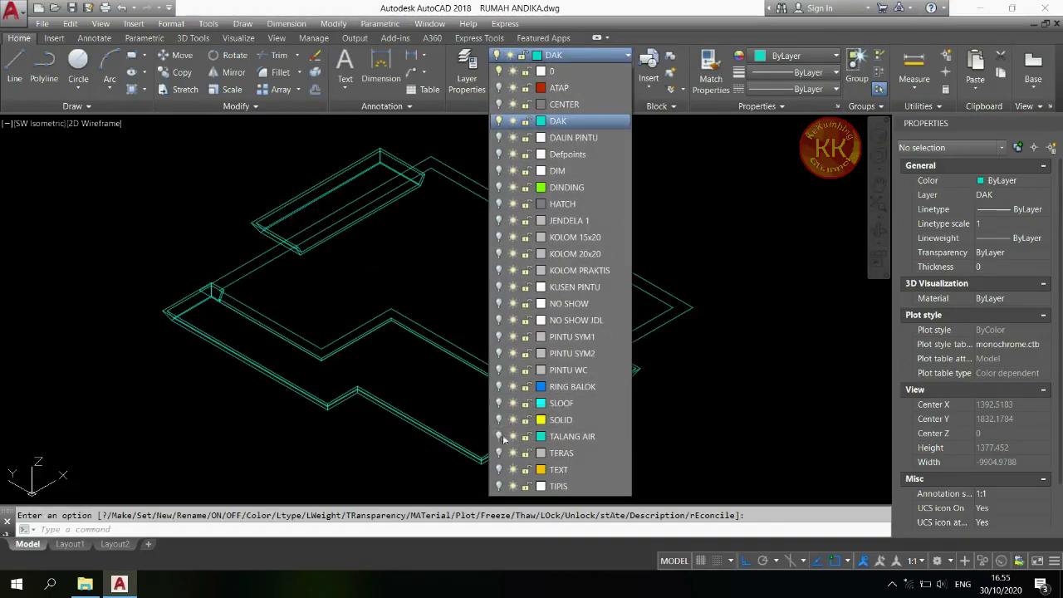
click(560, 436)
click(573, 55)
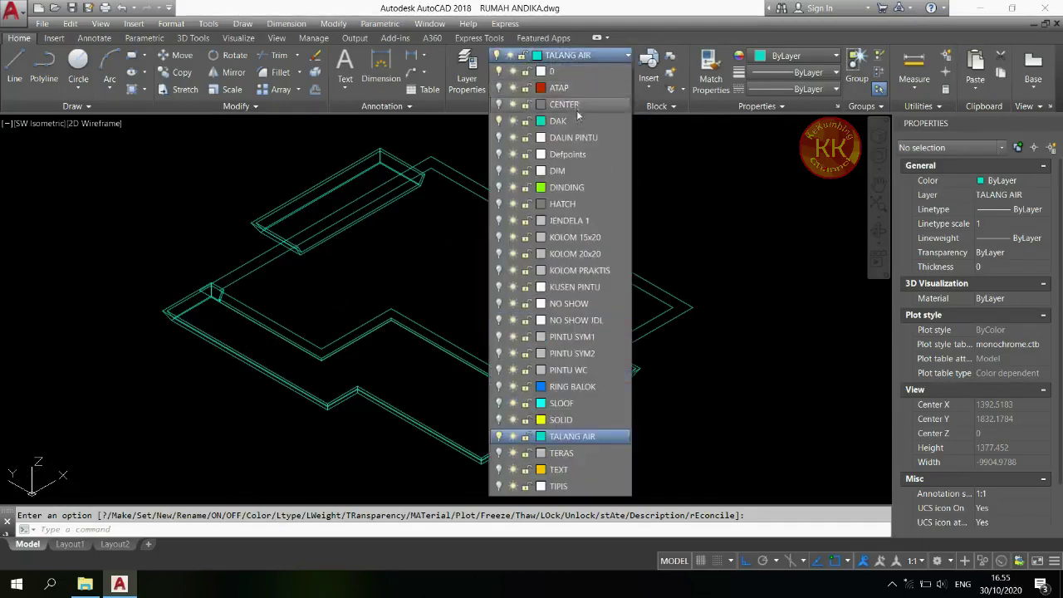
click(500, 121)
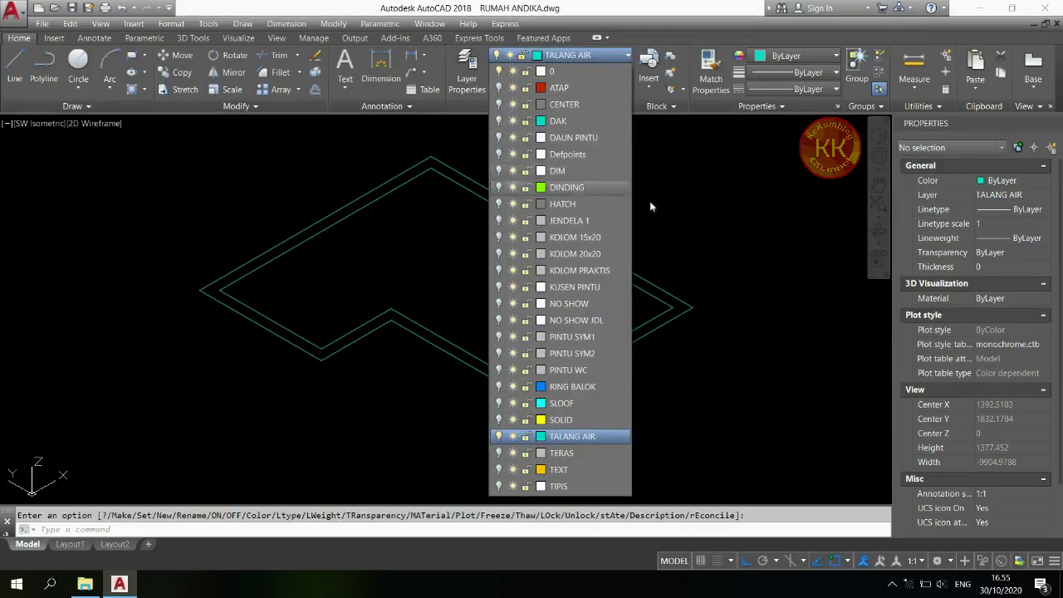
click(699, 205)
- Offset the outer TALANG AIR outline inward by 10
scroll(225, 274, up, 6)
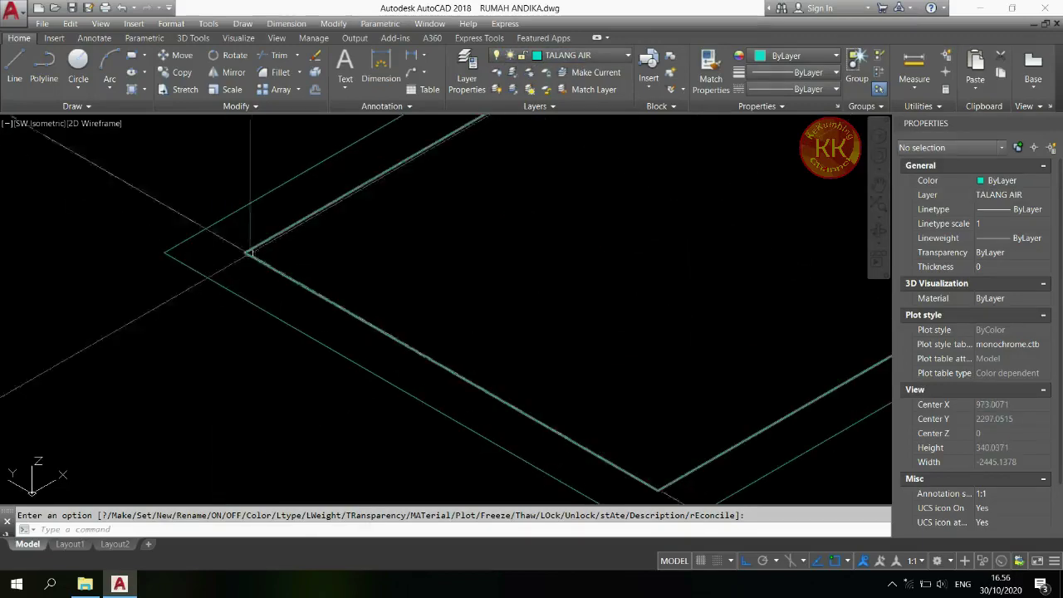
scroll(166, 228, up, 2)
text(o)
key(Return)
text(10)
key(Return)
click(209, 235)
scroll(232, 239, down, 2)
click(231, 239)
scroll(231, 239, up, 2)
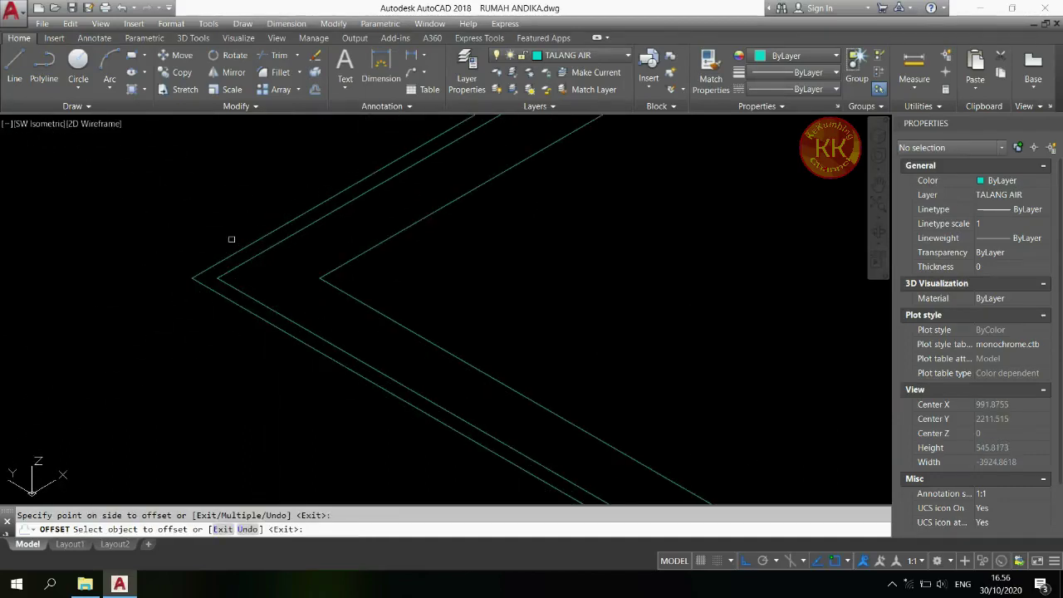
- Move the new offset outline 10 up in the positive Z direction
key(Escape)
text(m)
key(Return)
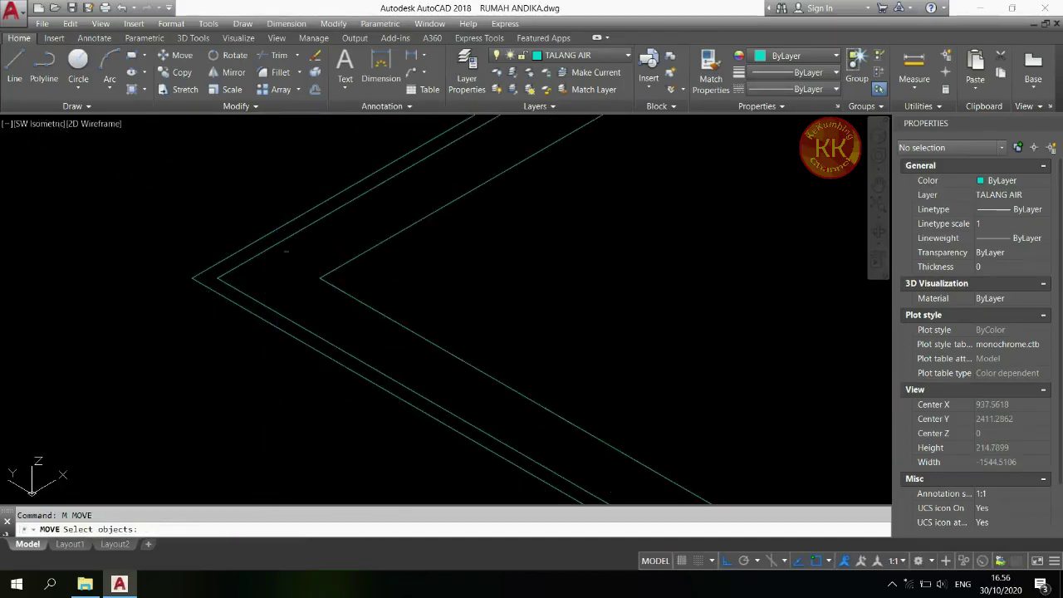
scroll(208, 308, down, 2)
click(208, 308)
key(Return)
click(209, 308)
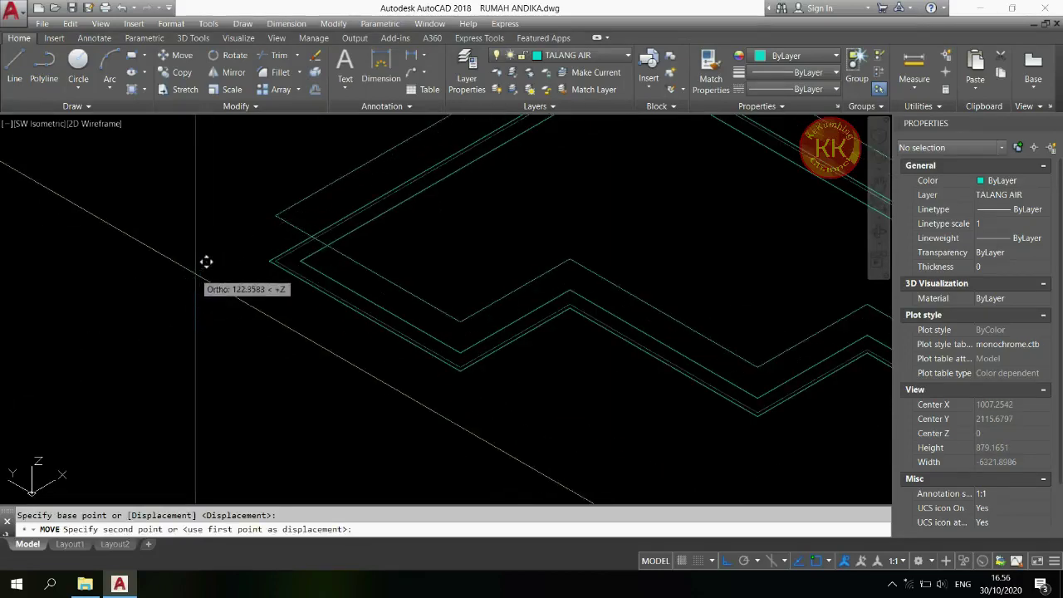
text(10)
key(Return)
scroll(334, 263, down, 3)
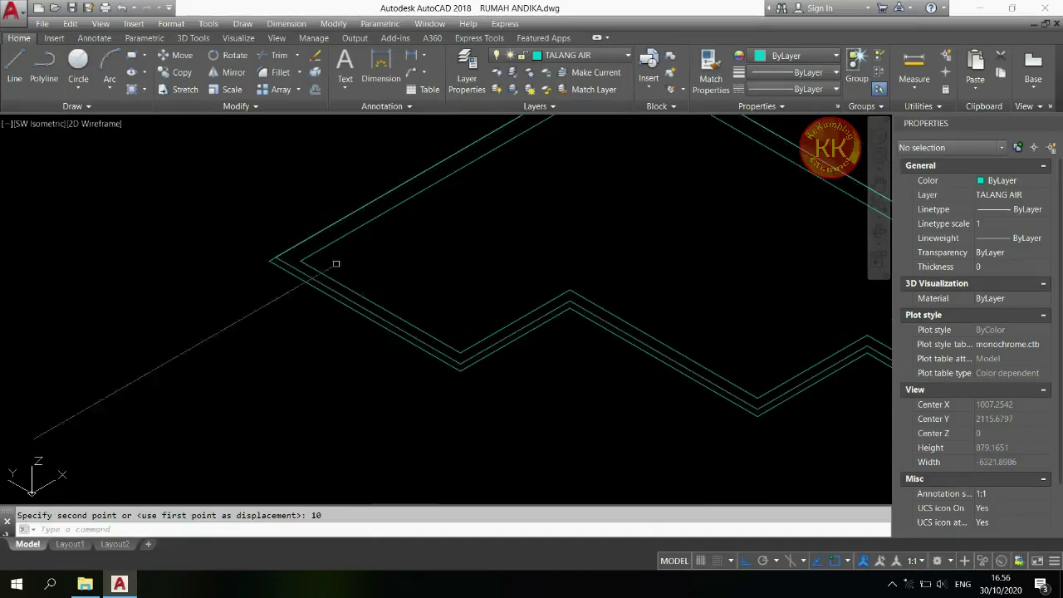
- Extrude the outer outline and the raised offset outline together to a height of 40 with a -30 taper angle
scroll(292, 260, up, 3)
key(Escape)
text(ext)
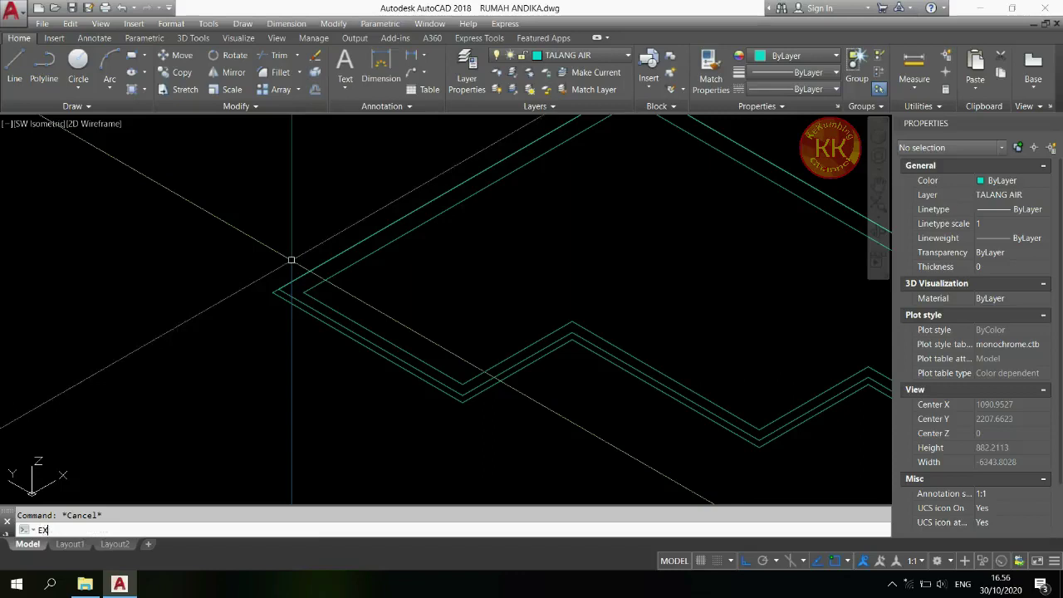
key(Return)
click(246, 317)
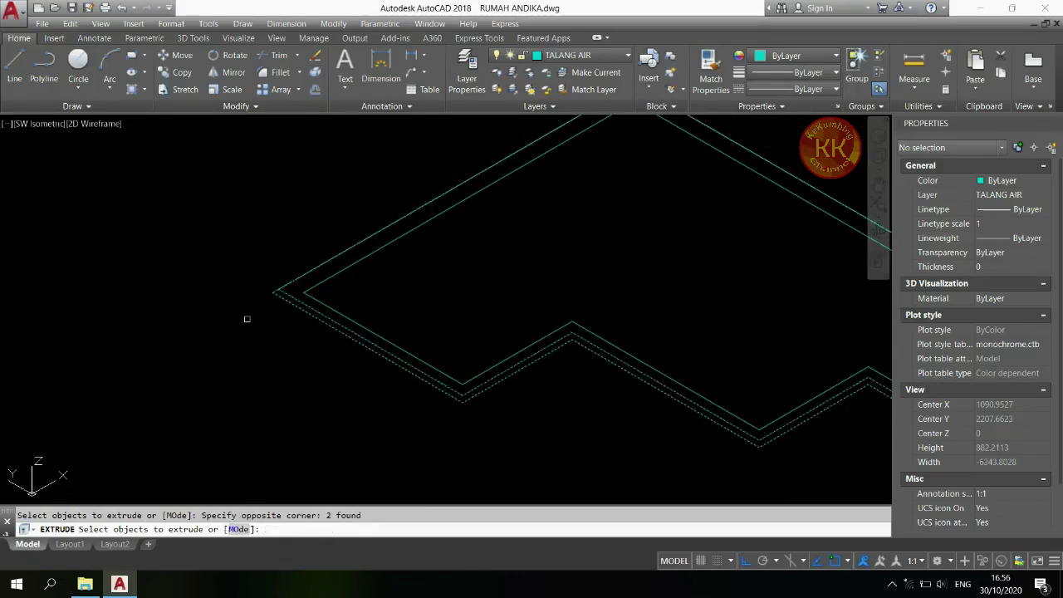
key(Return)
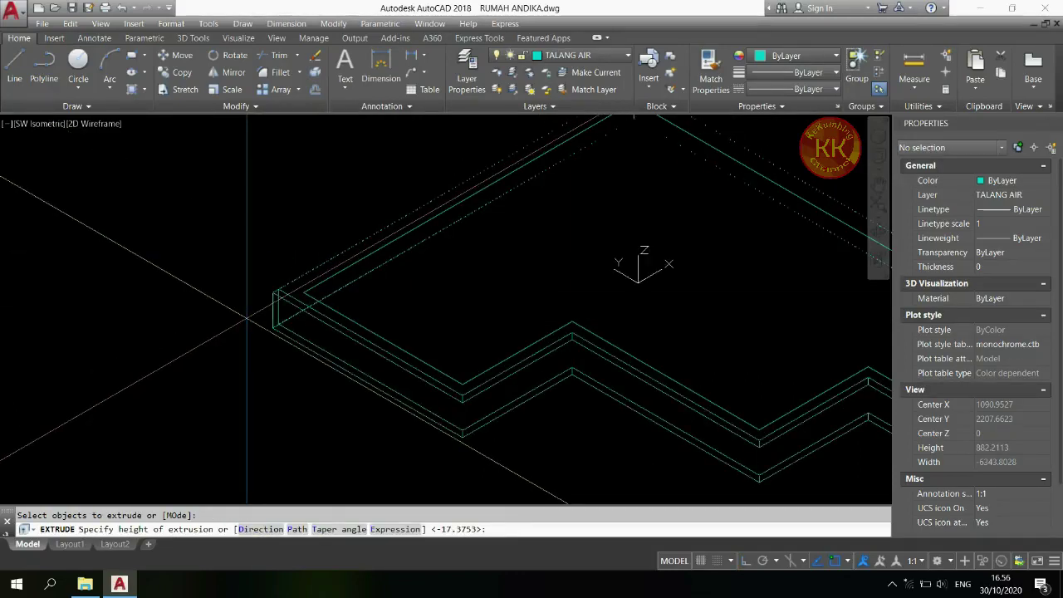
text(T)
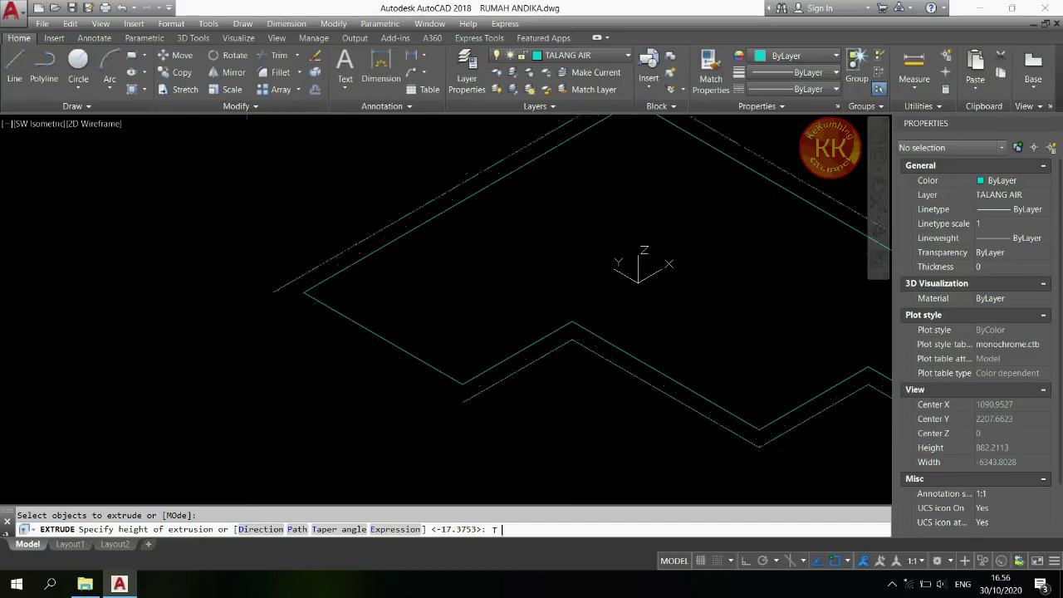
key(Return)
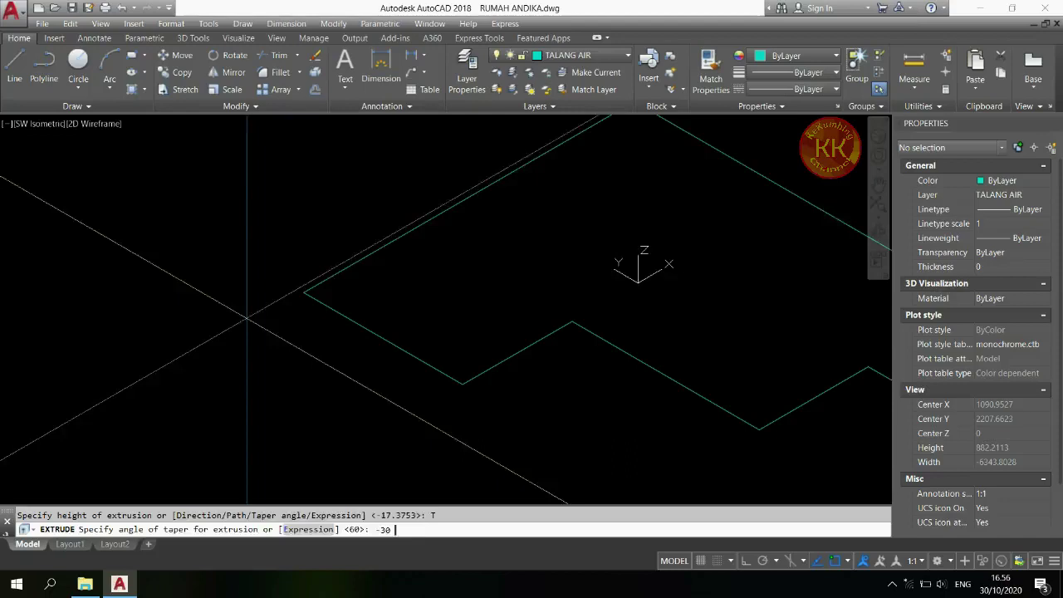
key(Return)
scroll(303, 228, down, 2)
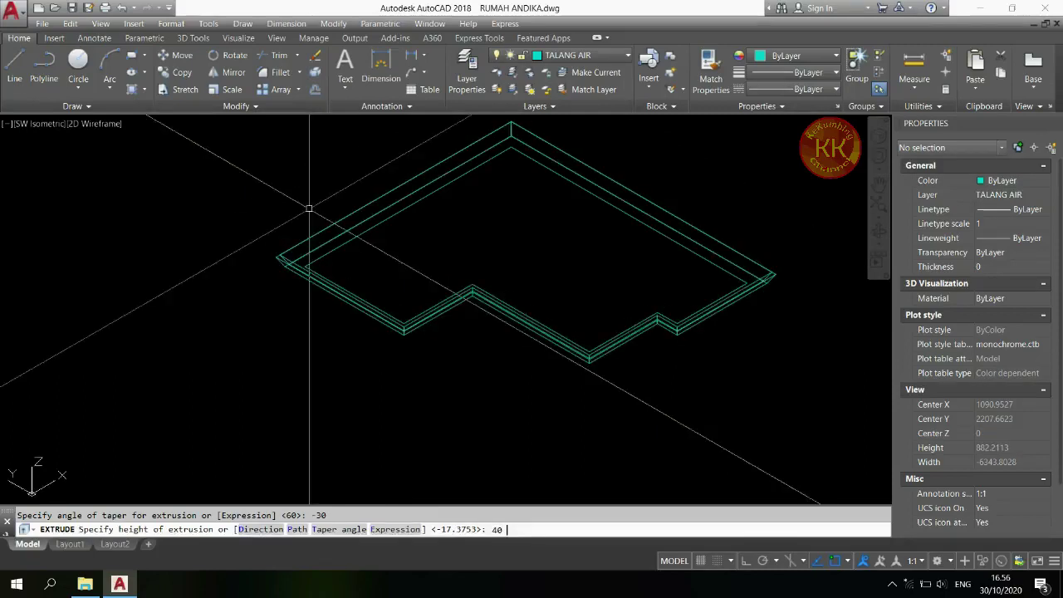
key(Return)
- Check the two tapered solids in the Shaded visual style, then return to 2D Wireframe
click(106, 124)
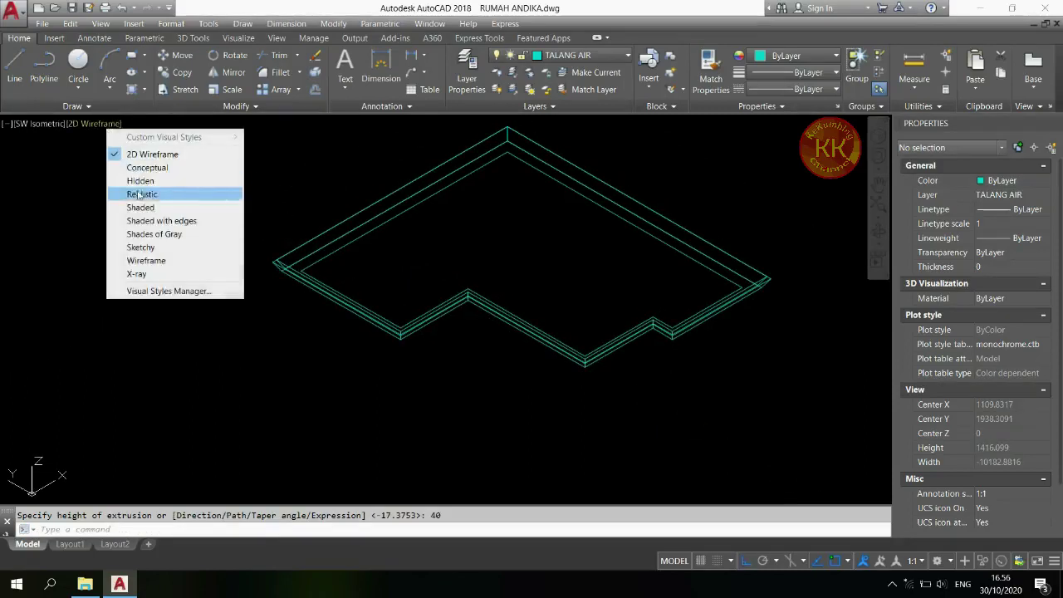
click(144, 208)
click(83, 123)
click(117, 155)
- Subtract the inner tapered solid from the outer one to hollow out the gutter
scroll(274, 211, up, 2)
scroll(278, 213, up, 2)
text(su)
key(Return)
click(267, 352)
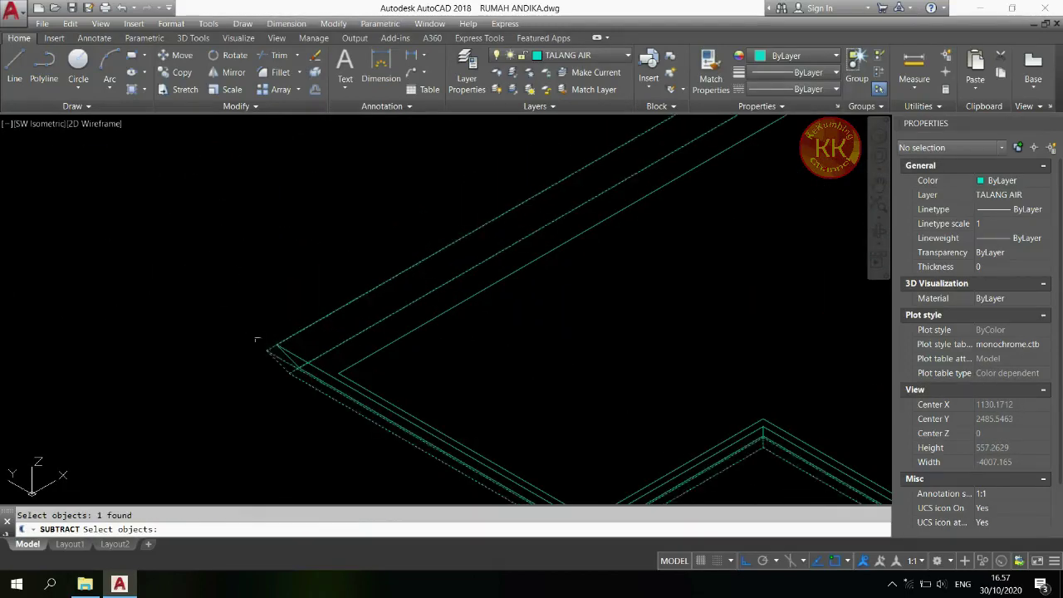
click(267, 348)
key(Return)
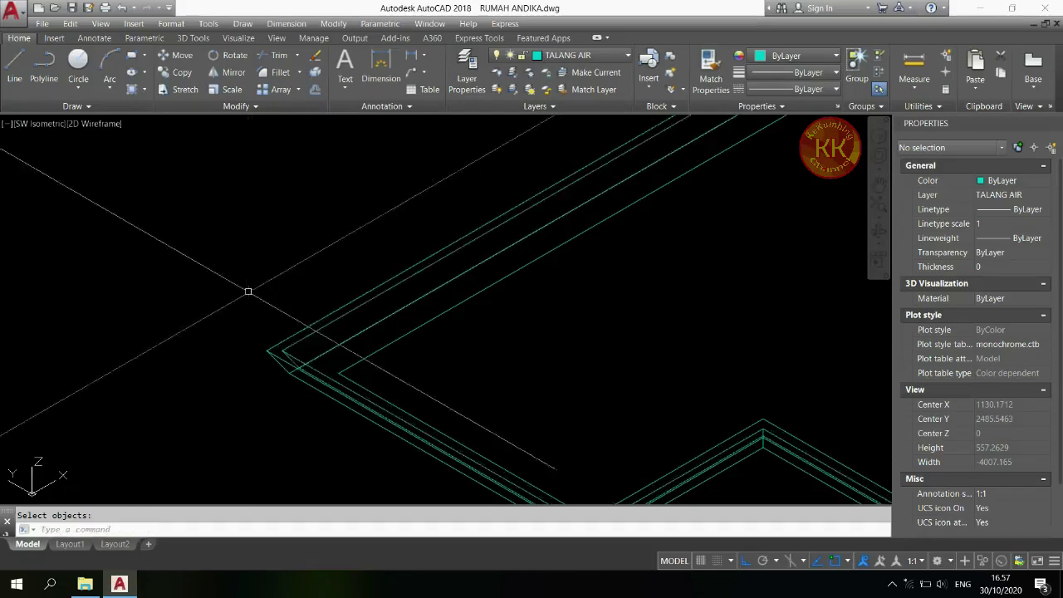
- Check the hollowed gutter solid in the Shaded visual style, then return to 2D Wireframe
scroll(207, 268, down, 4)
click(96, 125)
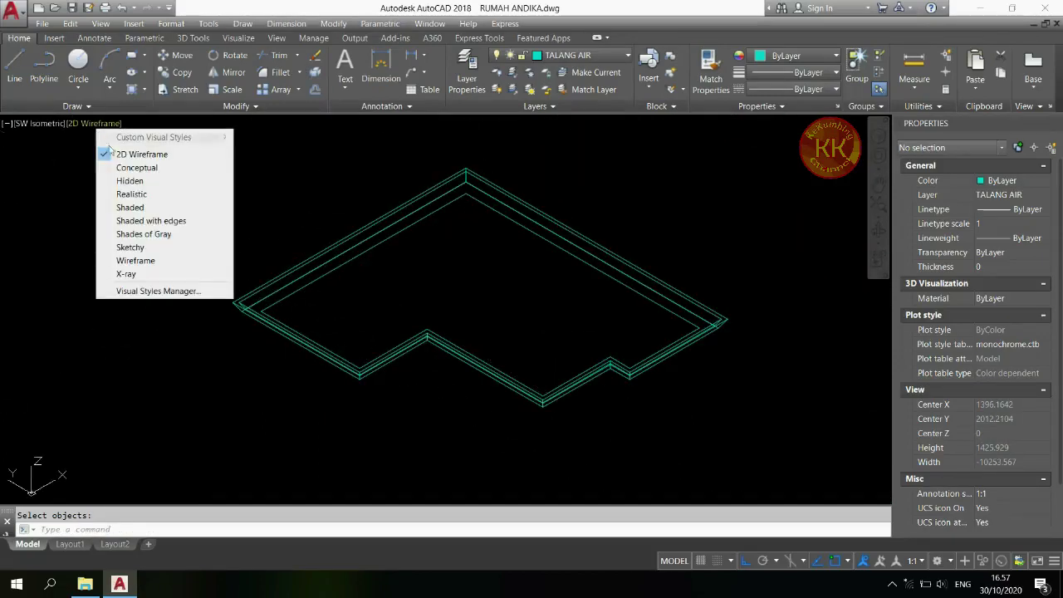
click(130, 207)
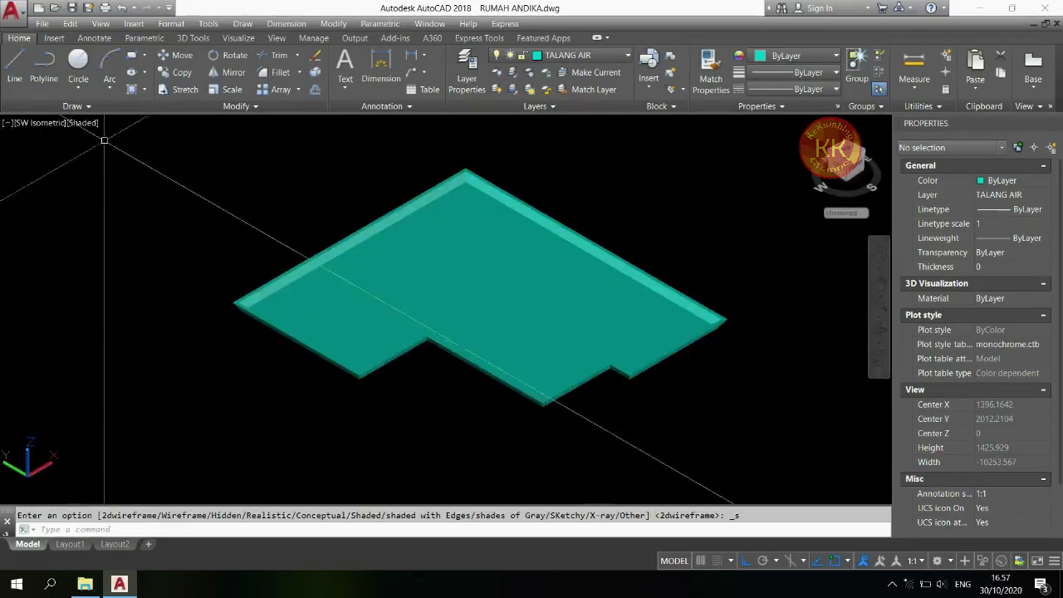
click(83, 124)
click(103, 152)
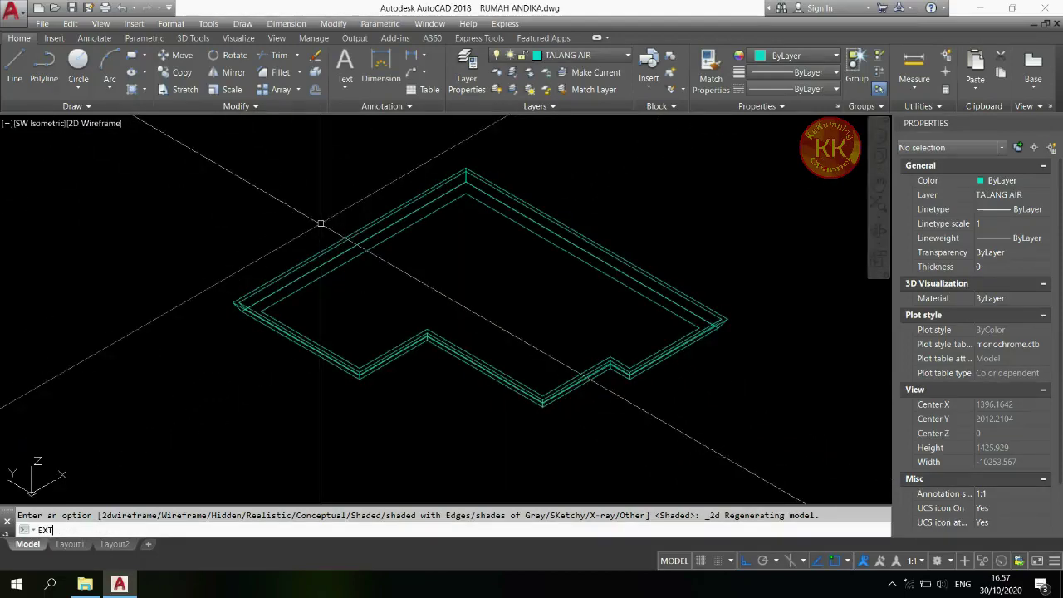
- Extrude the innermost TALANG AIR outline upward into a solid
key(Return)
key(Return)
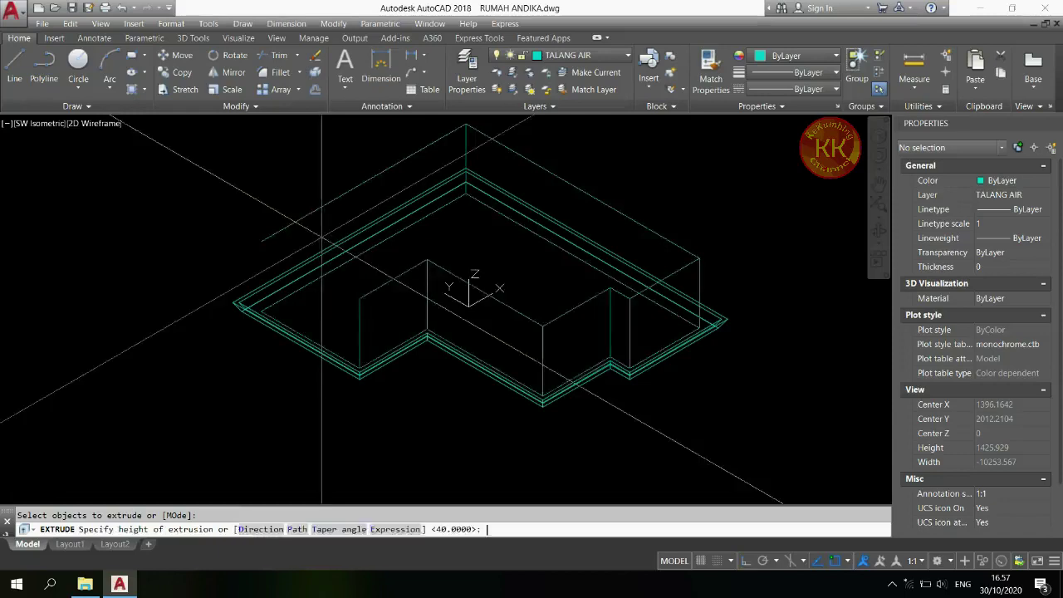
click(308, 246)
- Subtract the innermost extruded solid from the gutter solid to open up the middle of the ring
text(su)
key(Return)
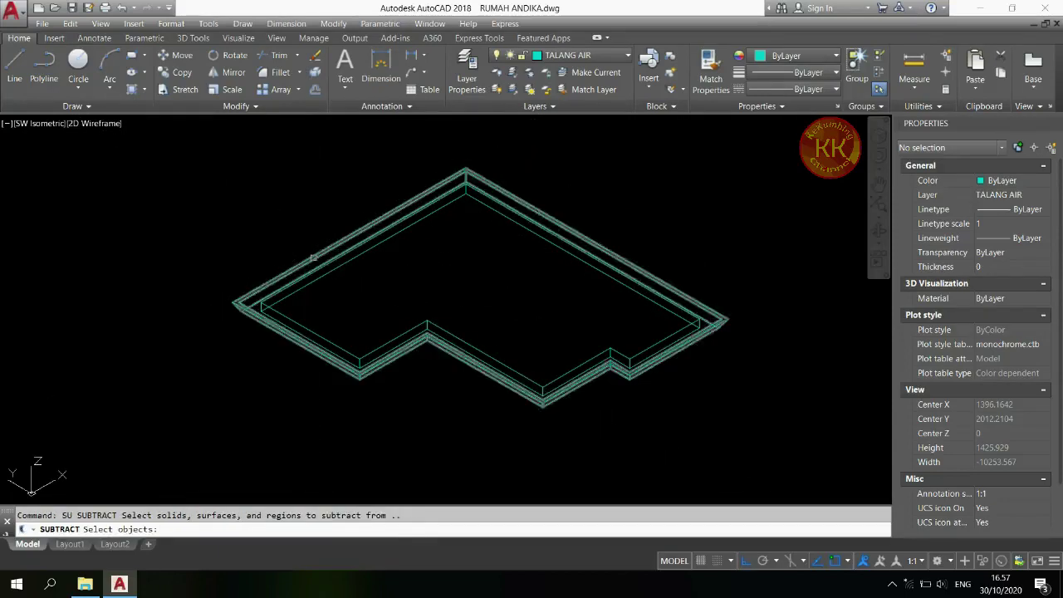
click(291, 287)
scroll(290, 288, up, 4)
click(275, 357)
scroll(247, 284, down, 4)
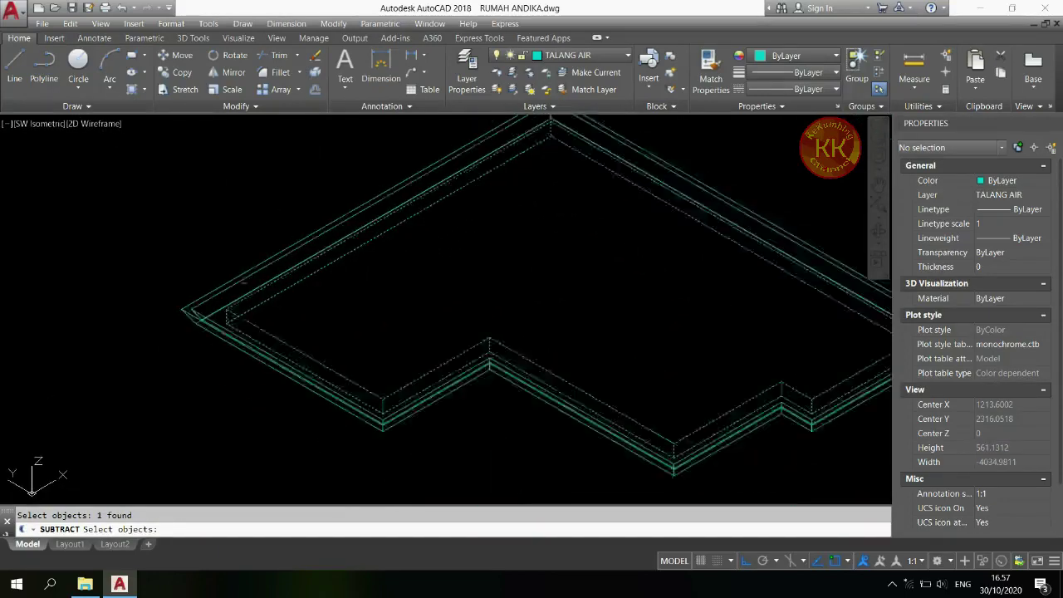
key(Return)
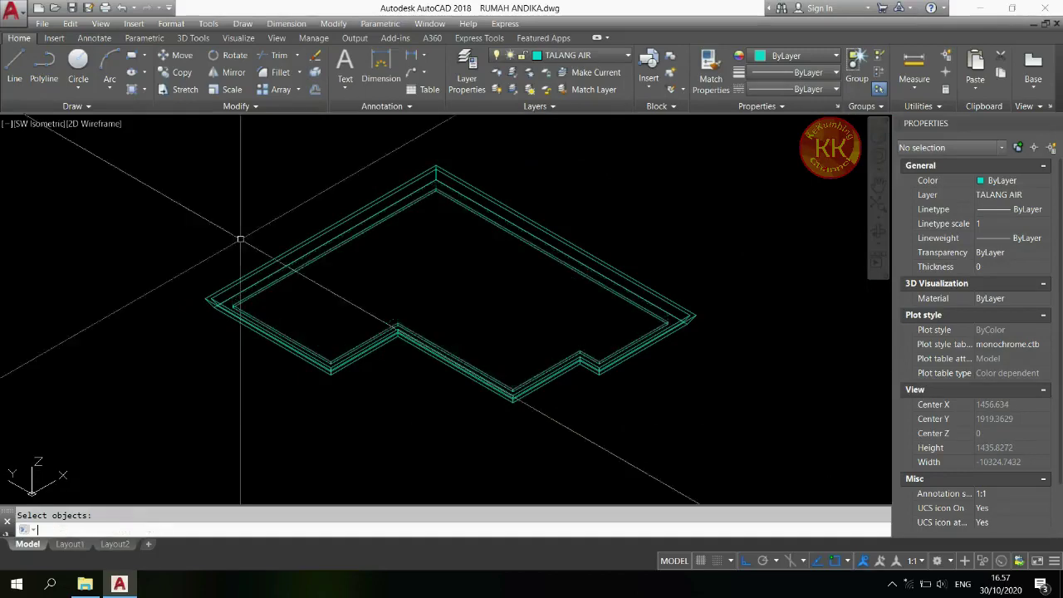
- Check the opened gutter ring in the Shaded visual style
click(114, 124)
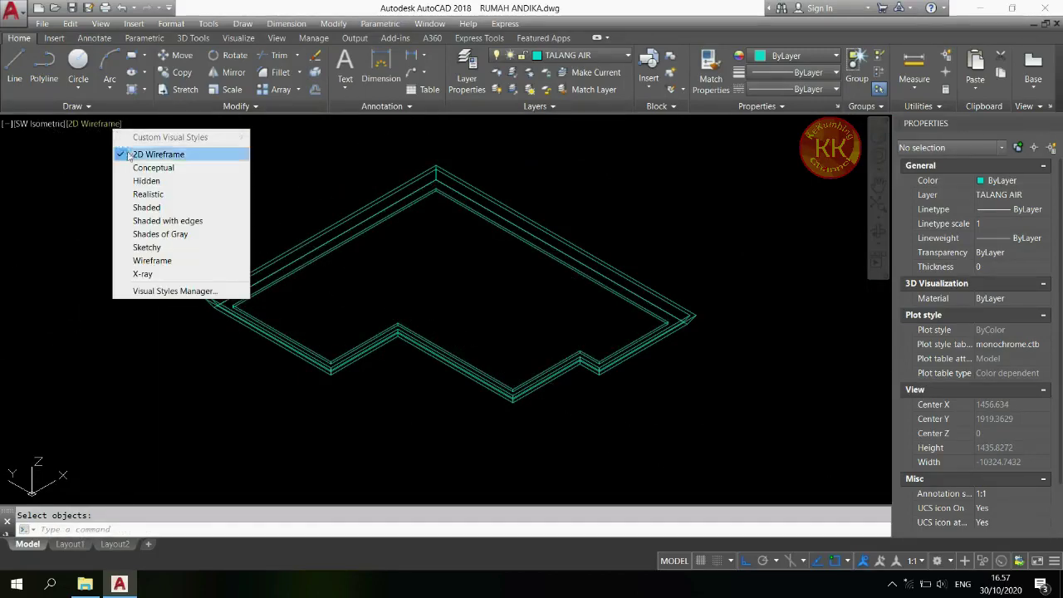
click(146, 207)
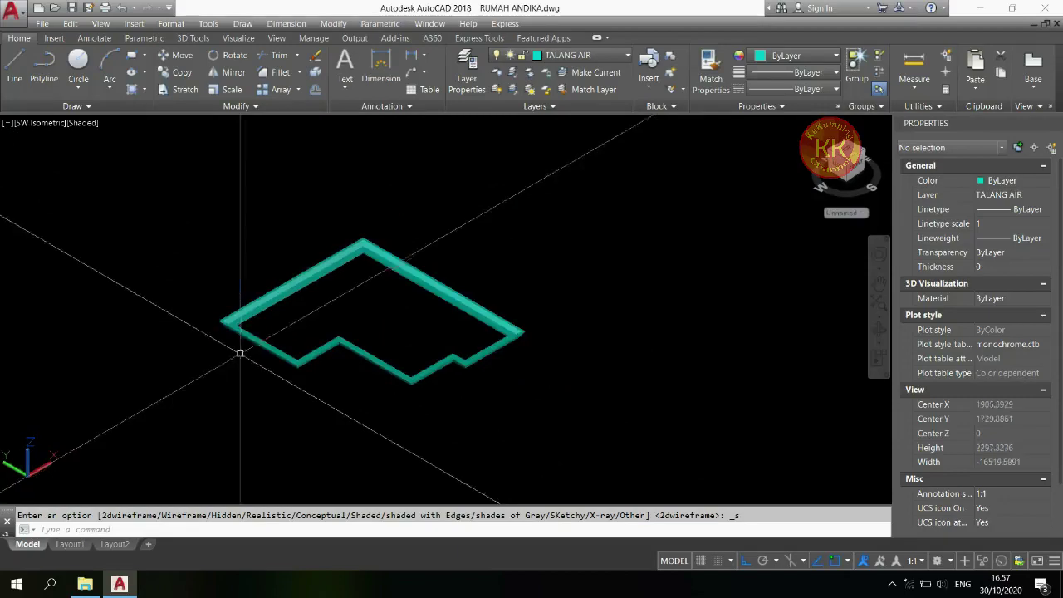
scroll(240, 352, up, 2)
- Turn on the DINDING, KUSEN PINTU, PINTU SYM1, RING BALOK, SLOOF, ATAP and DAK layers to show the whole house
click(563, 54)
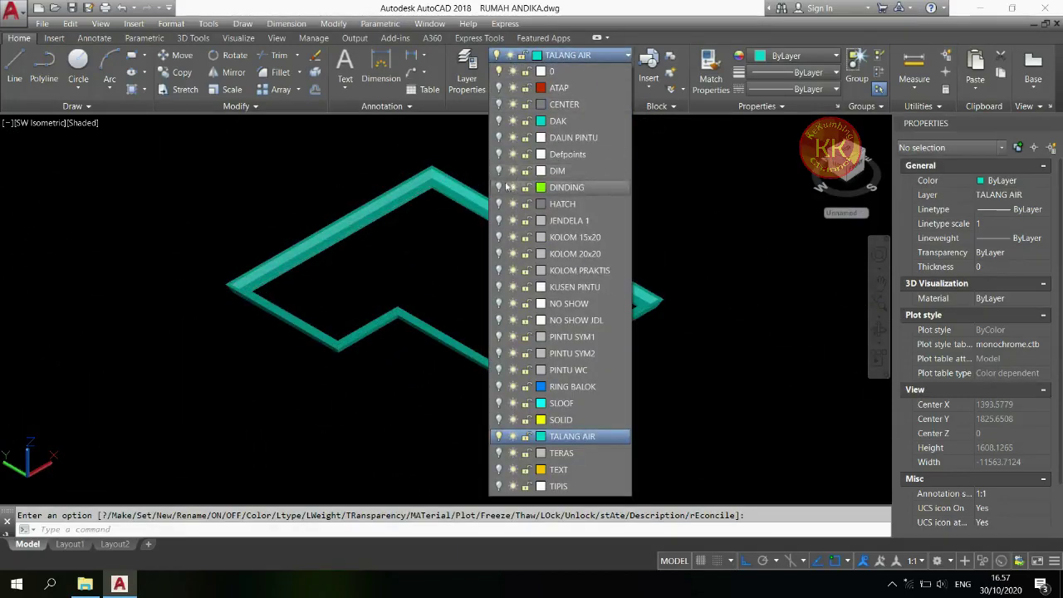
click(497, 189)
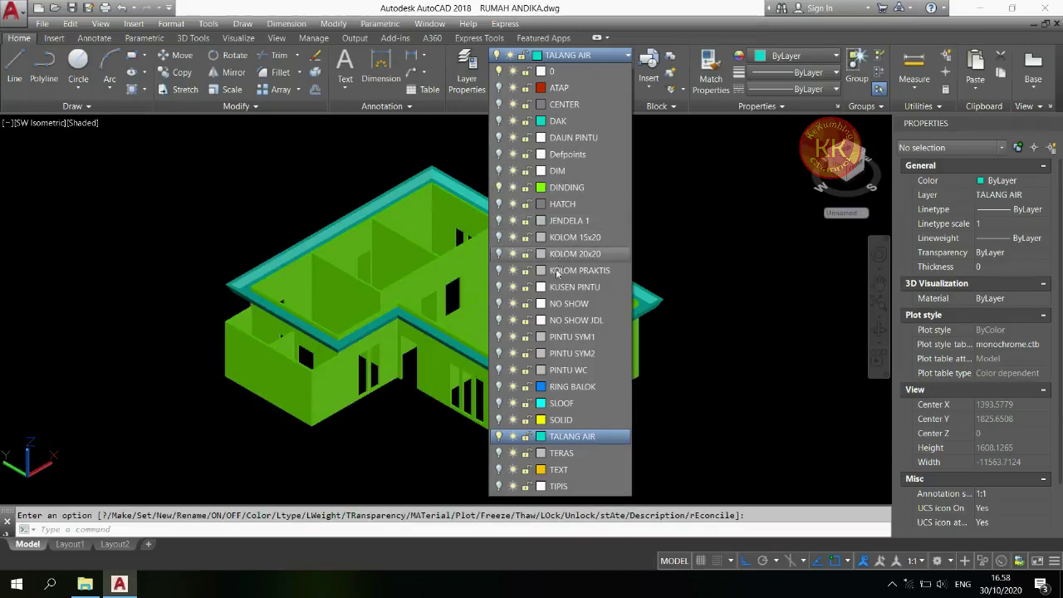
click(498, 286)
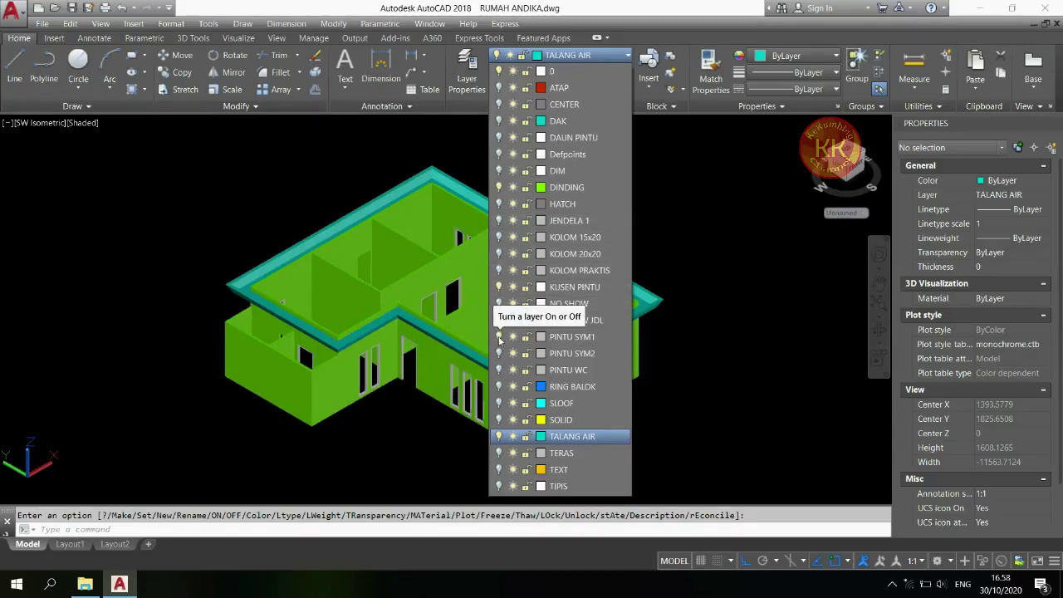
click(498, 387)
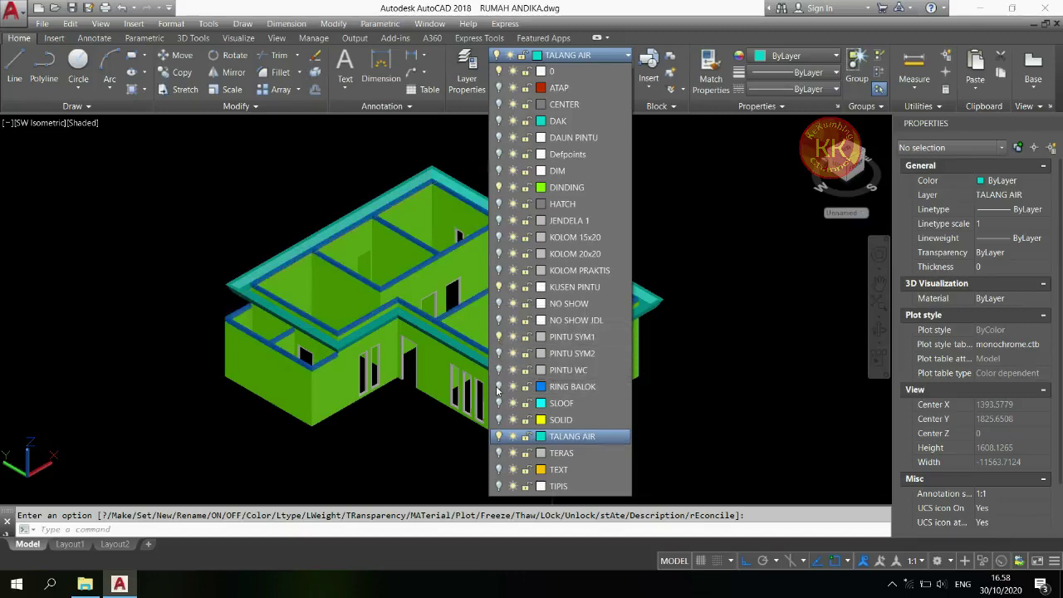
click(498, 403)
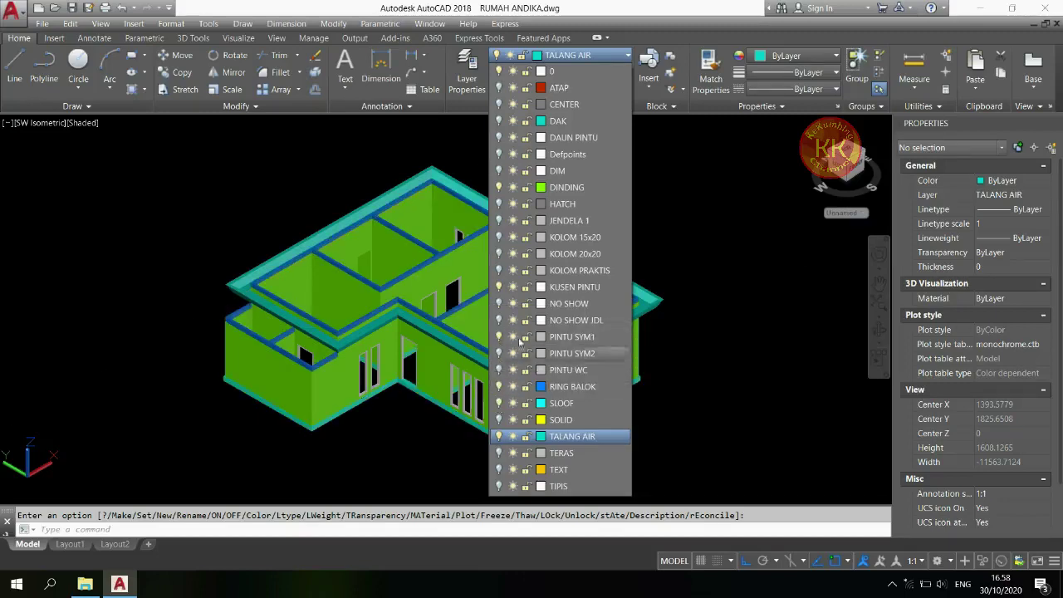
click(499, 88)
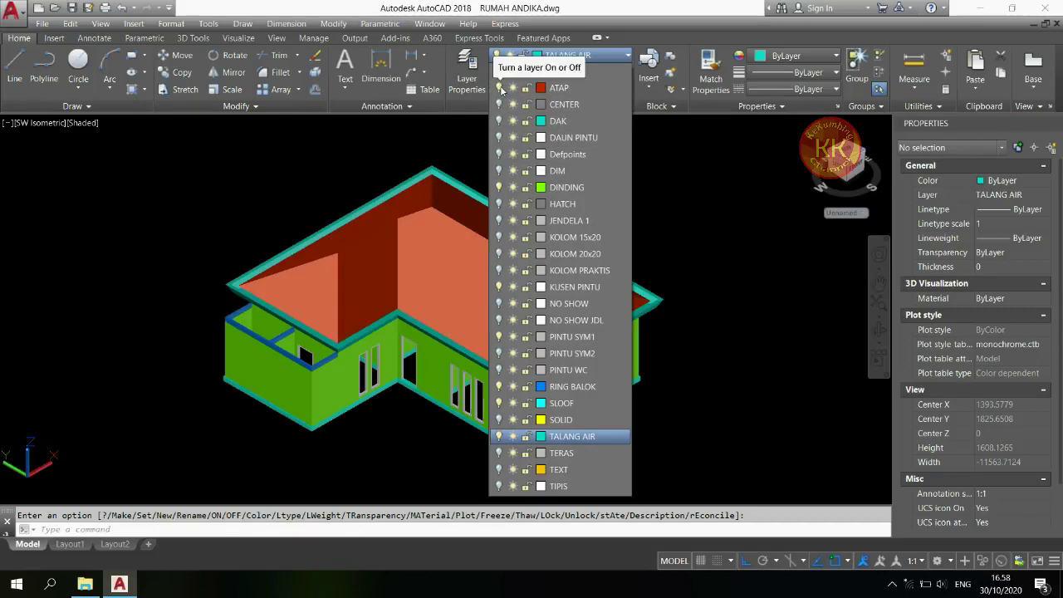
click(498, 121)
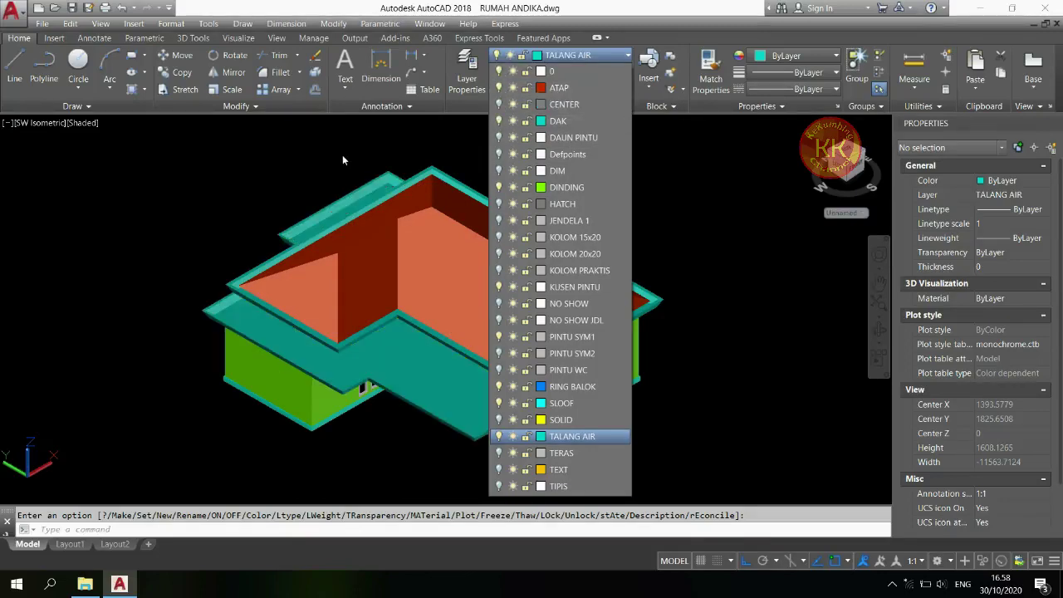
click(428, 134)
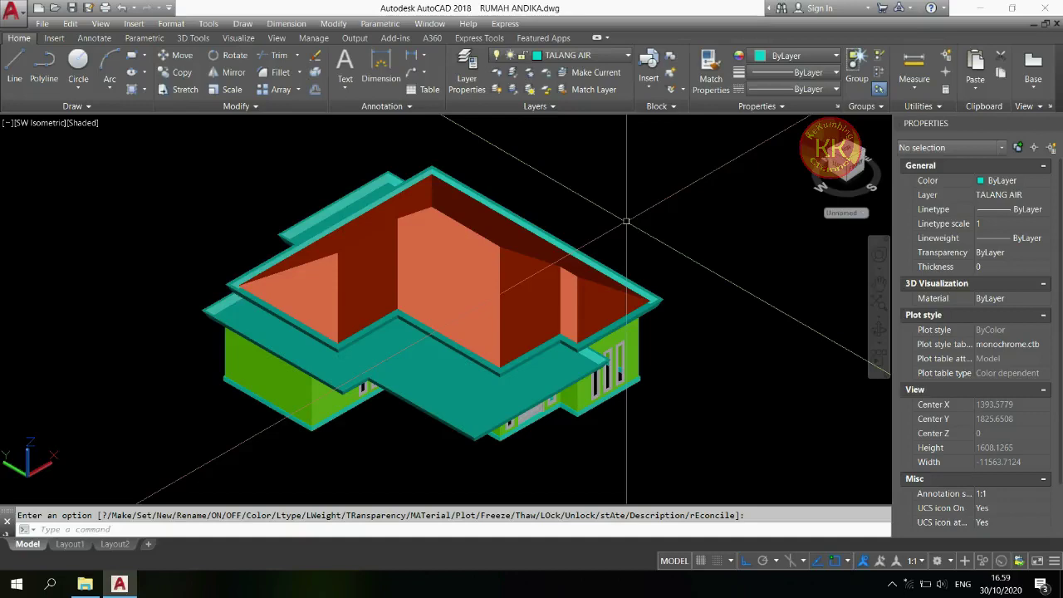
- Return to the 2D Wireframe visual style and turn off the DAK and TALANG AIR layers
click(89, 123)
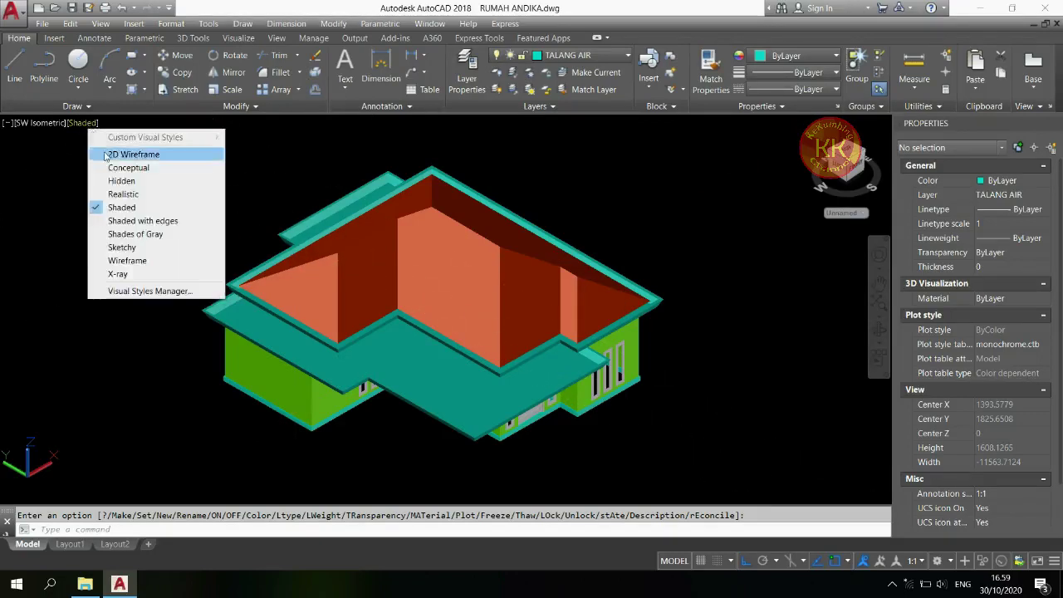
click(125, 155)
click(625, 55)
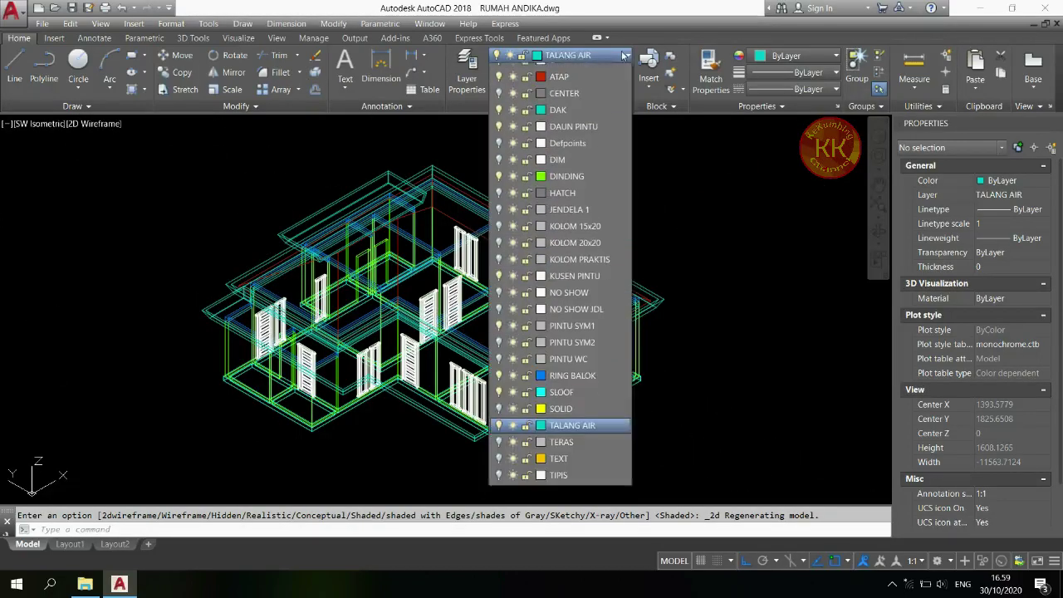
click(498, 120)
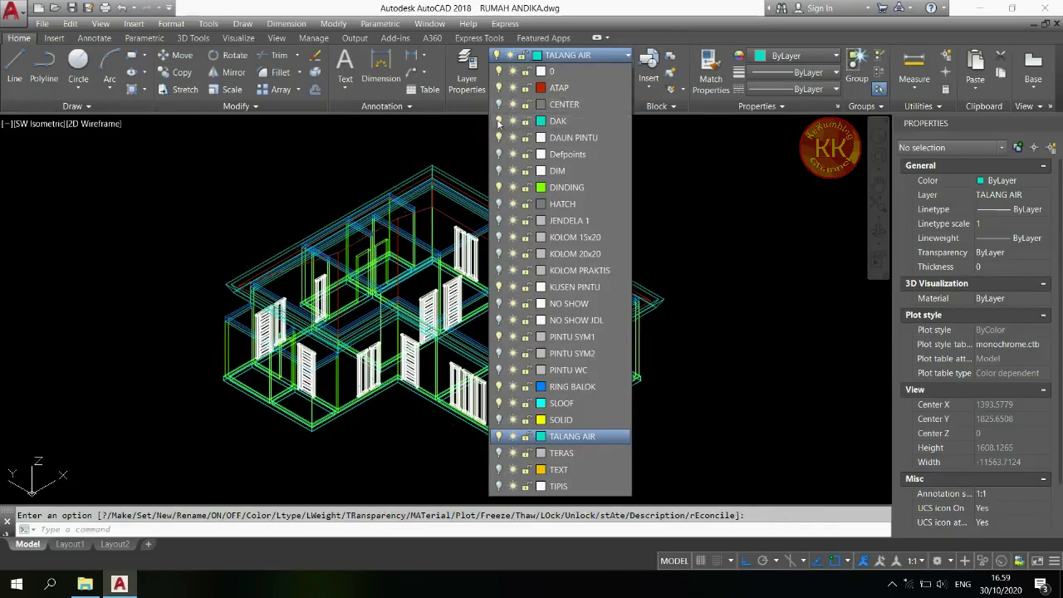
click(498, 436)
click(455, 287)
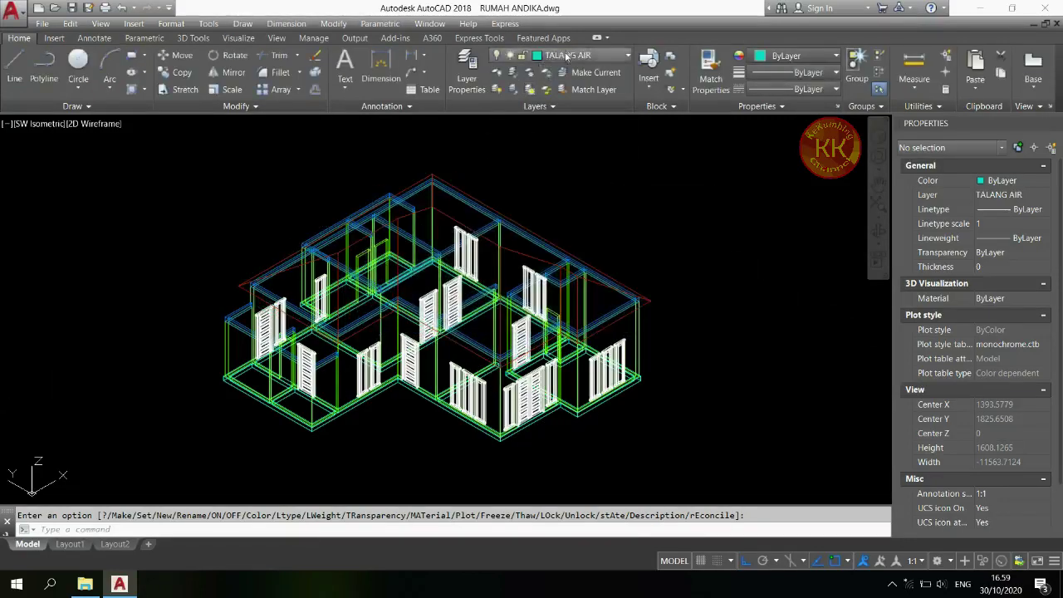
- Turn on the TERAS and KOLOM 15x20 layers and make TERAS the current layer
click(573, 55)
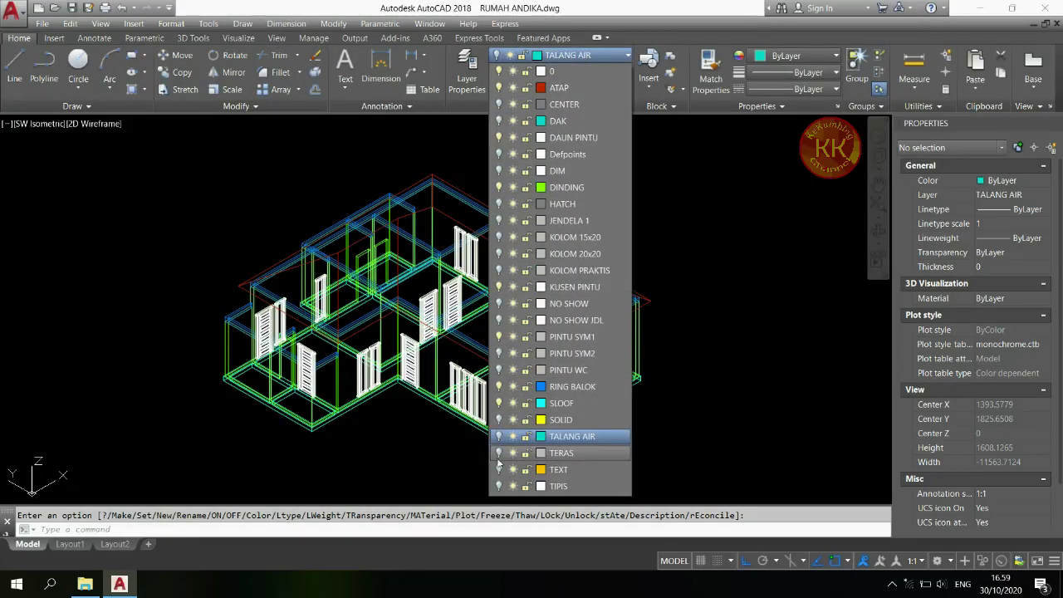
click(498, 454)
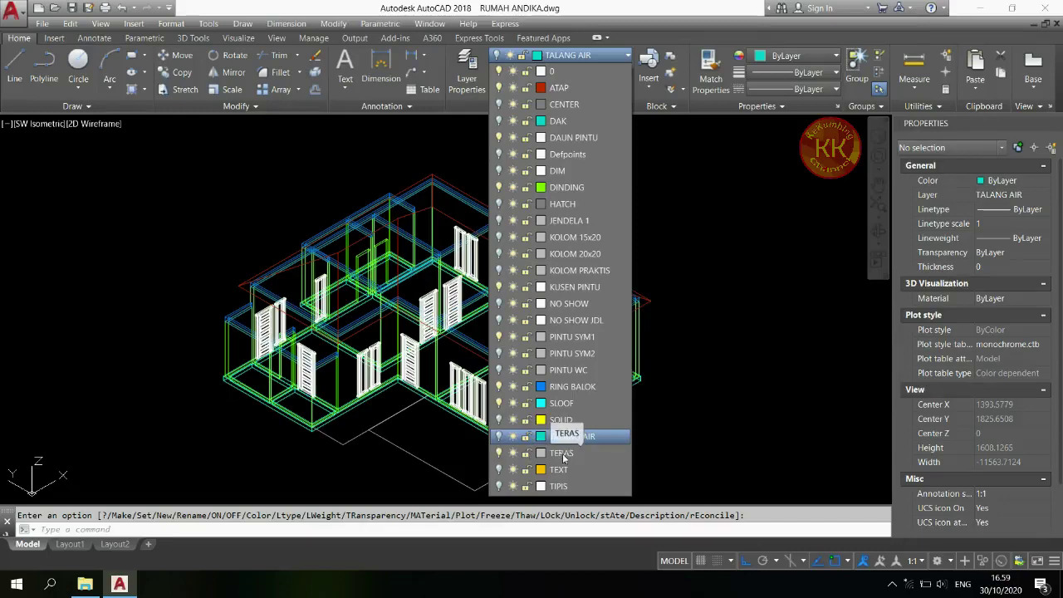
click(567, 454)
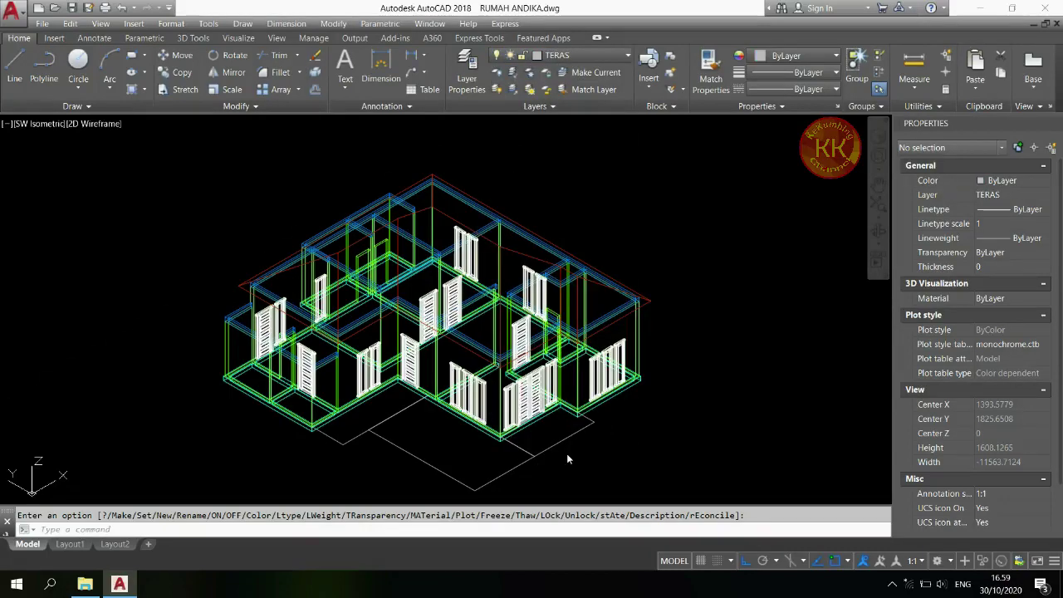
click(584, 55)
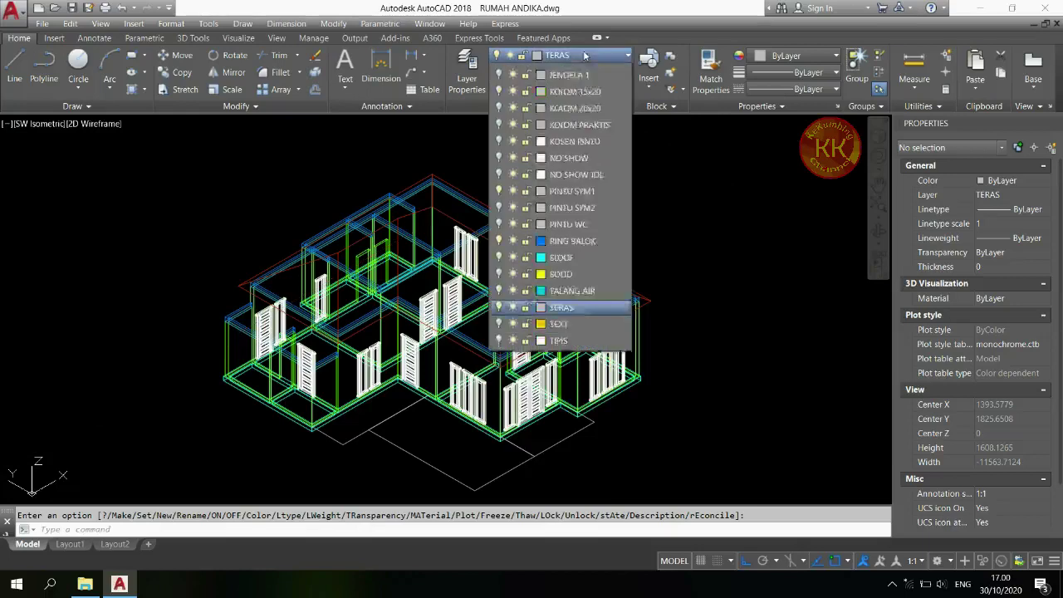
click(499, 237)
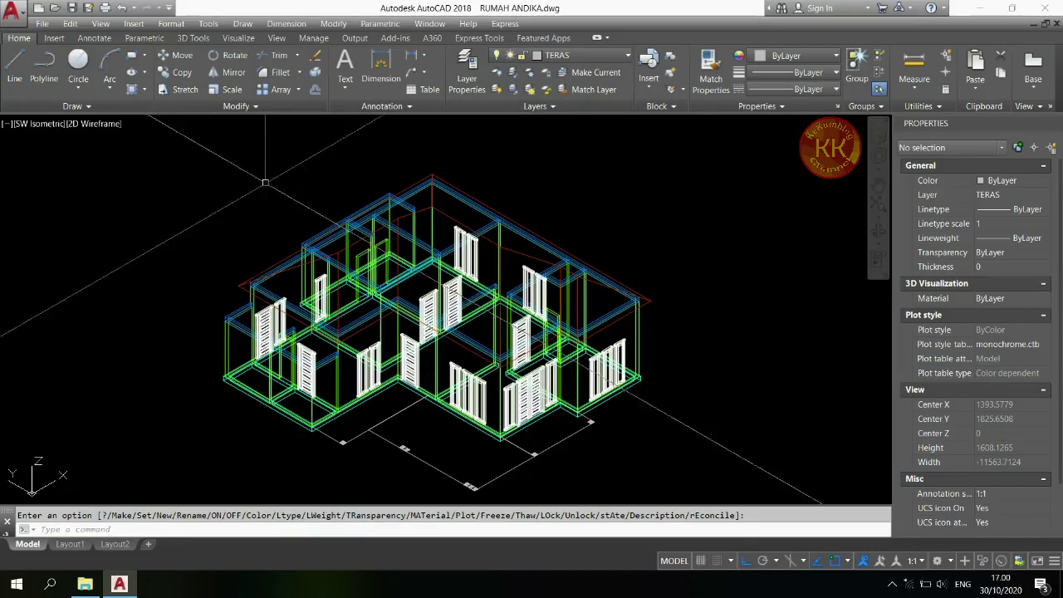
- Move the two smaller terrace outlines and their column symbols 10 units straight down along Z
scroll(539, 348, up, 3)
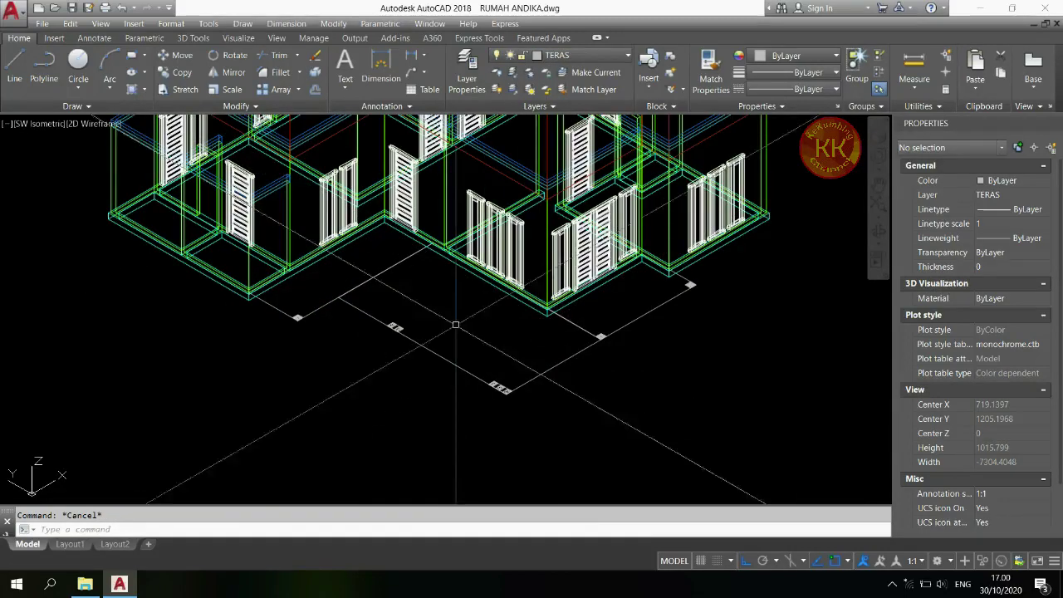
text(M)
key(Return)
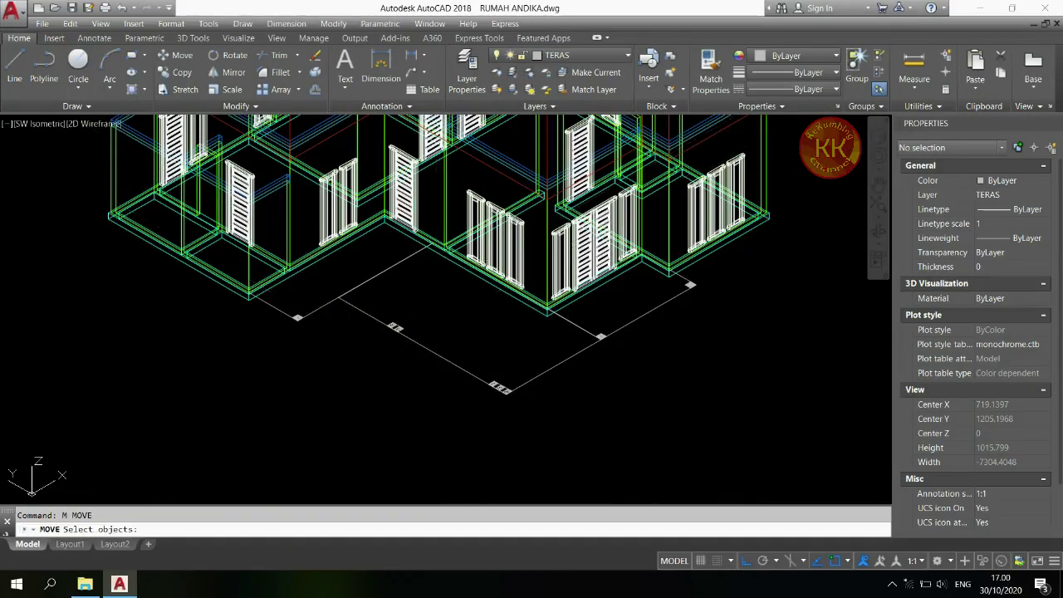
click(314, 304)
click(266, 249)
click(582, 309)
click(631, 359)
click(712, 275)
click(686, 302)
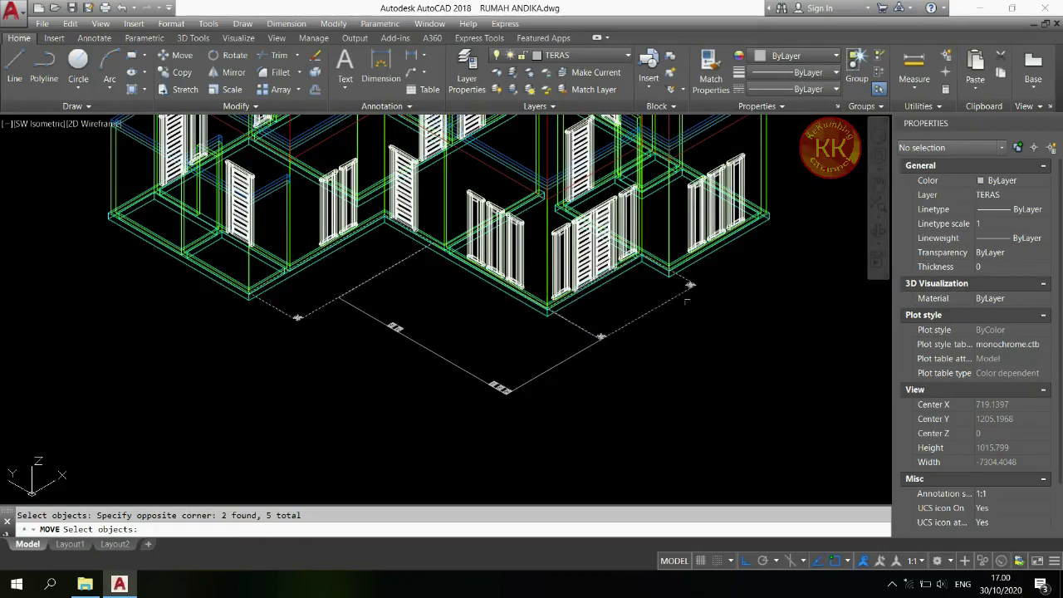
key(Return)
click(698, 346)
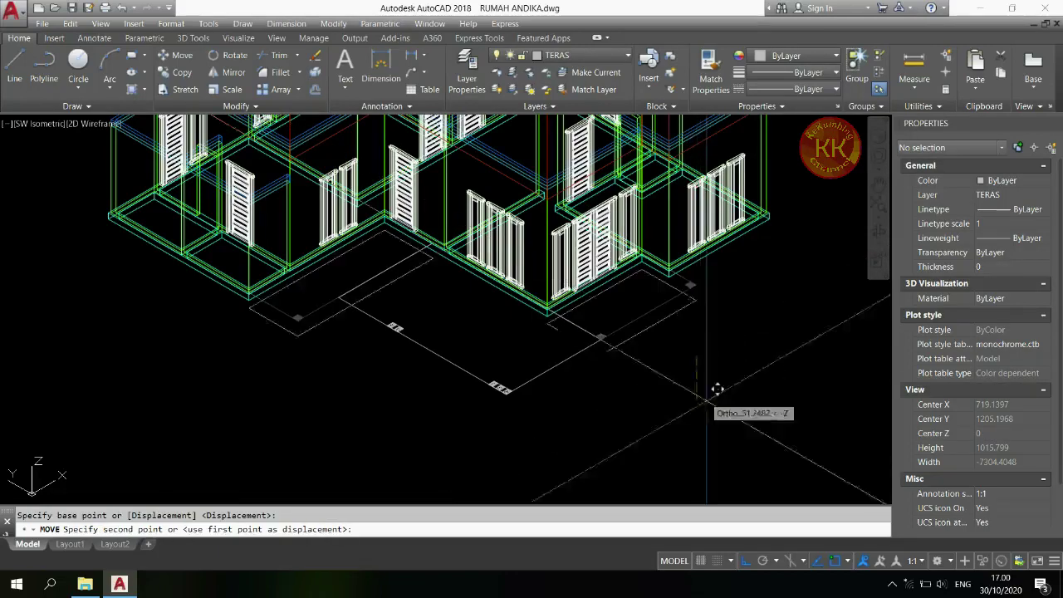
text(10)
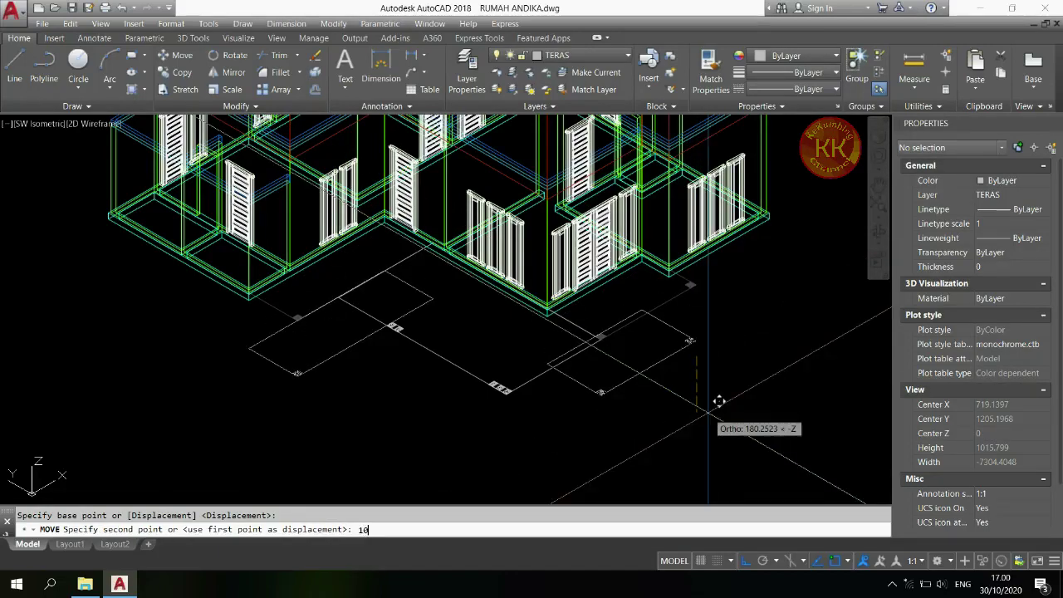
key(Return)
- Move the large middle terrace outline and its column symbols 20 units straight down along Z
text(m)
key(Return)
click(515, 362)
click(473, 410)
key(Return)
click(382, 344)
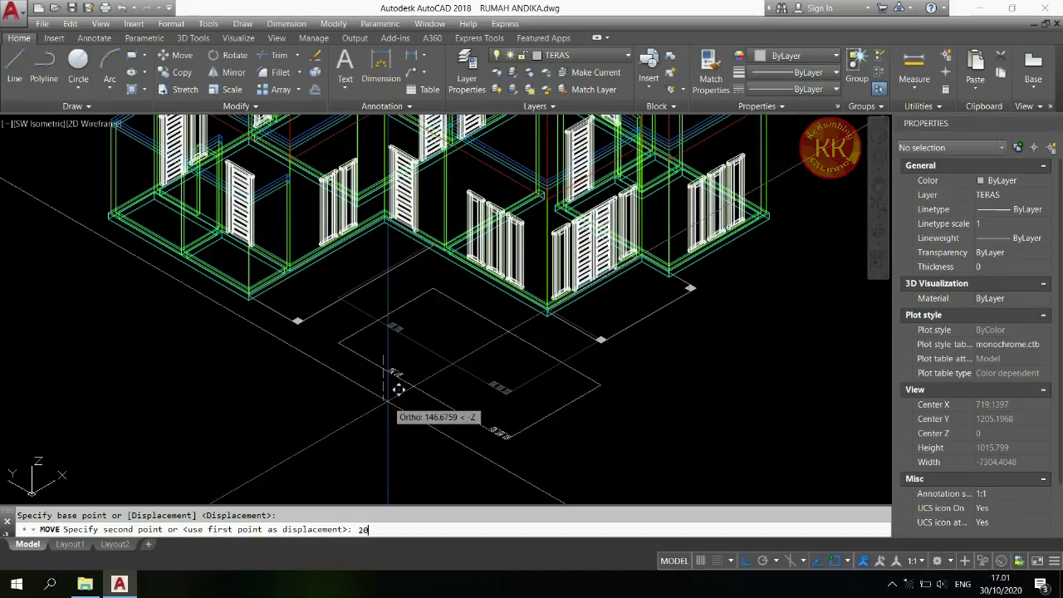
key(Return)
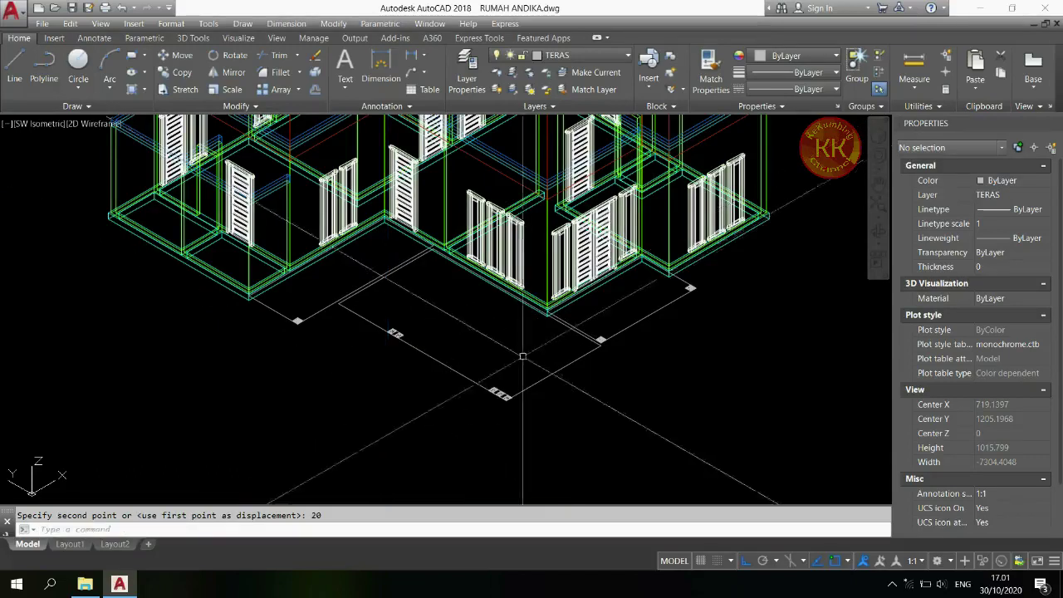
- Extrude the two smaller terrace outlines by -20 into solid slabs
scroll(291, 304, up, 4)
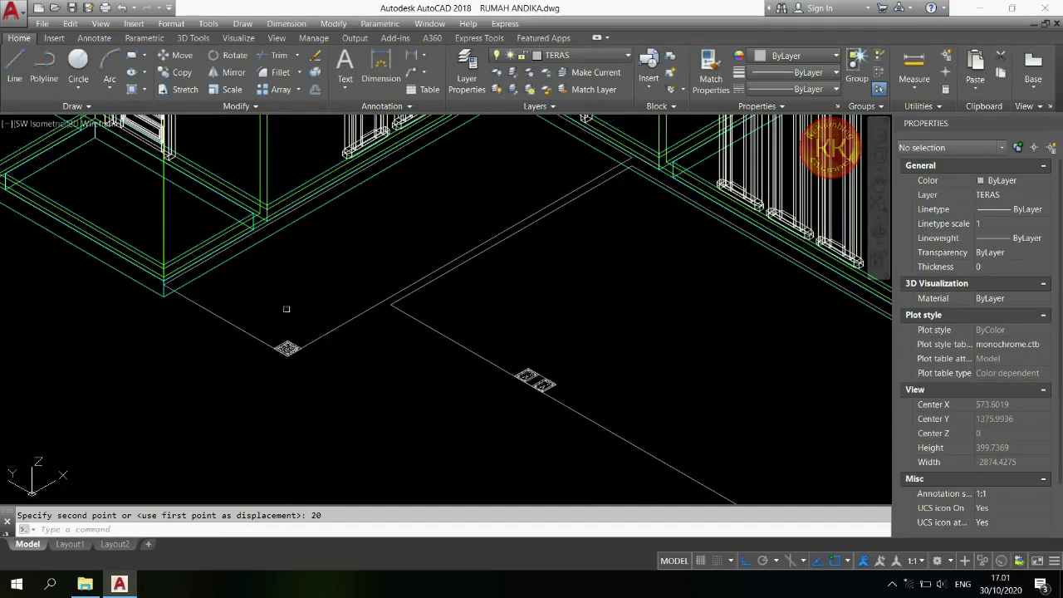
text(EXT)
key(Return)
click(251, 335)
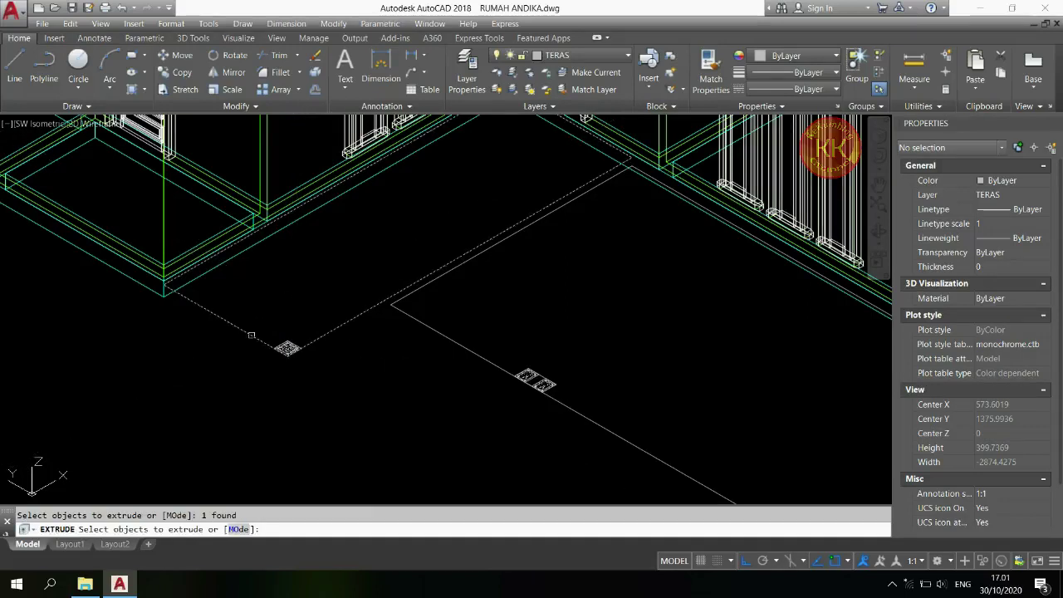
scroll(333, 340, down, 4)
scroll(615, 323, up, 2)
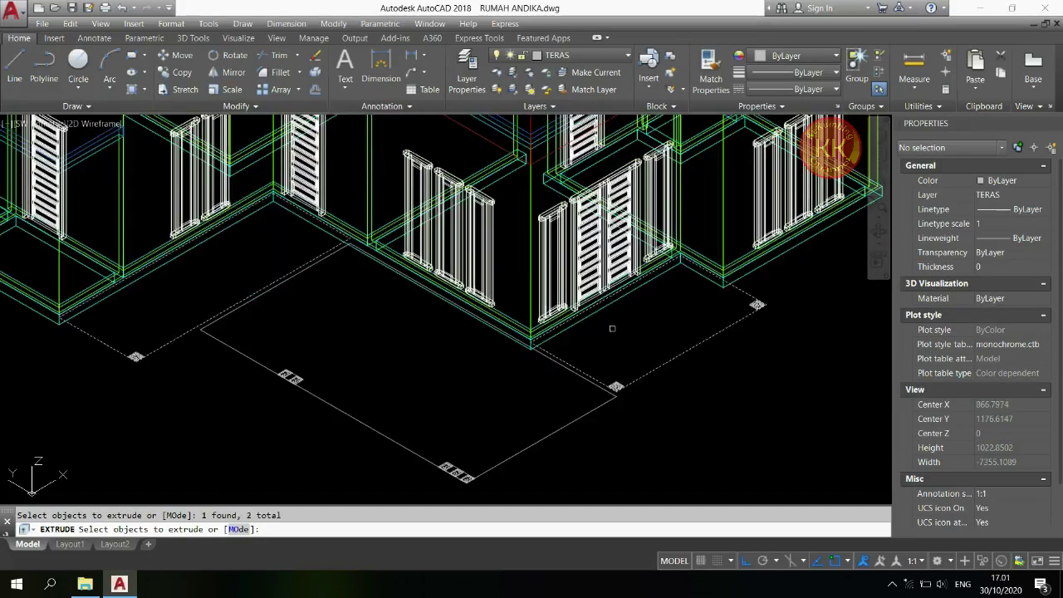
key(Return)
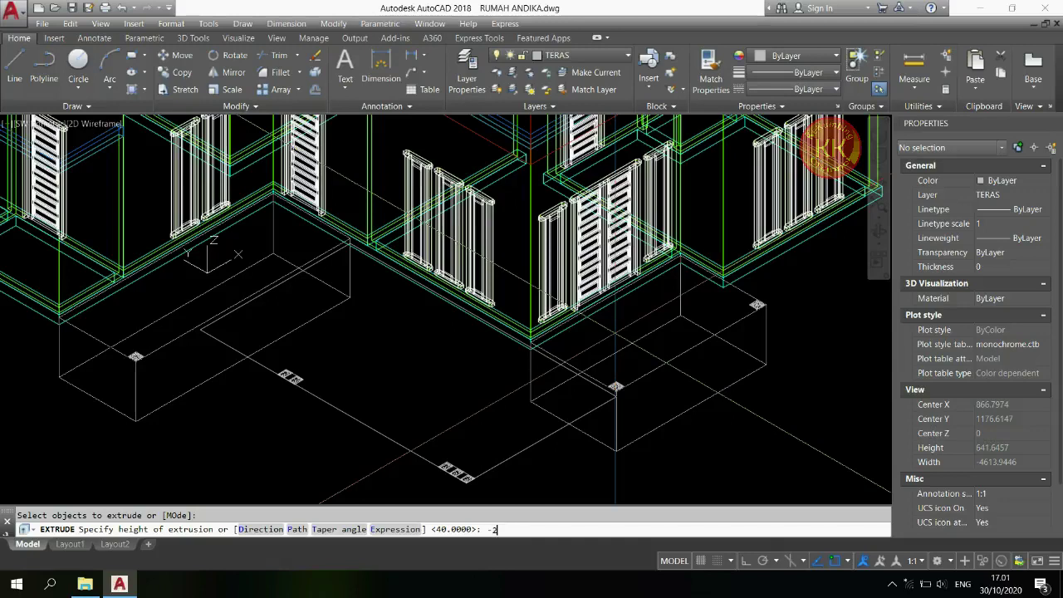
text(-20)
key(Return)
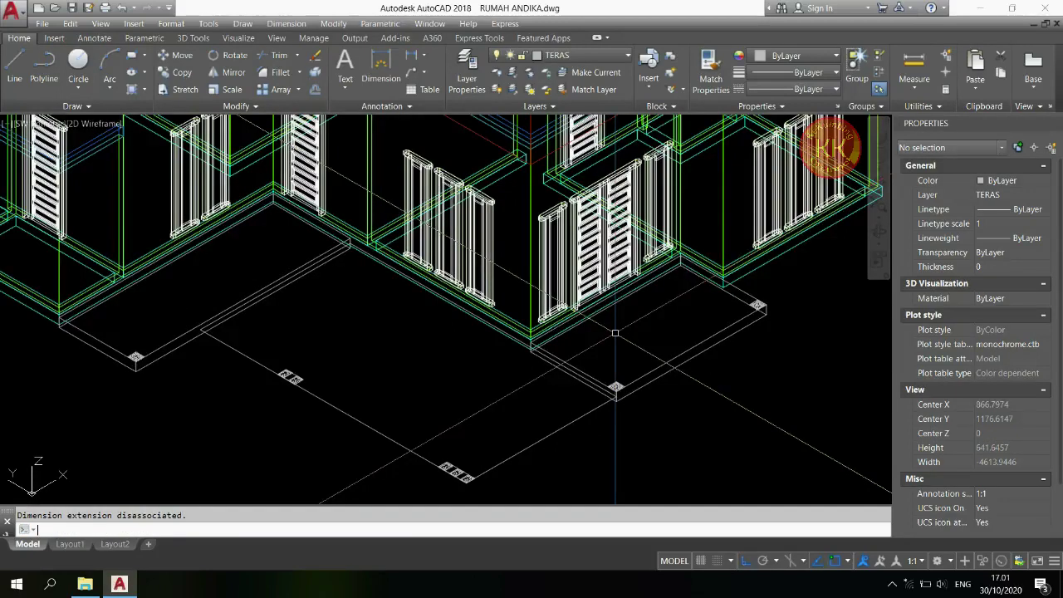
- Explode the three column symbols on the two smaller terraces
scroll(281, 333, down, 2)
key(Escape)
text(x)
key(Return)
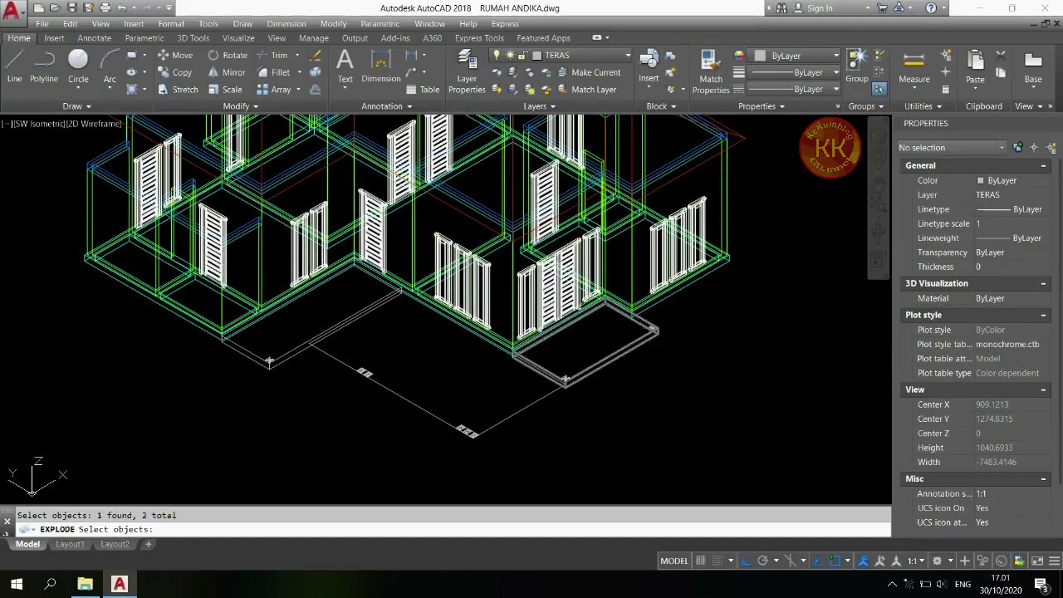
scroll(648, 329, up, 8)
scroll(624, 336, down, 4)
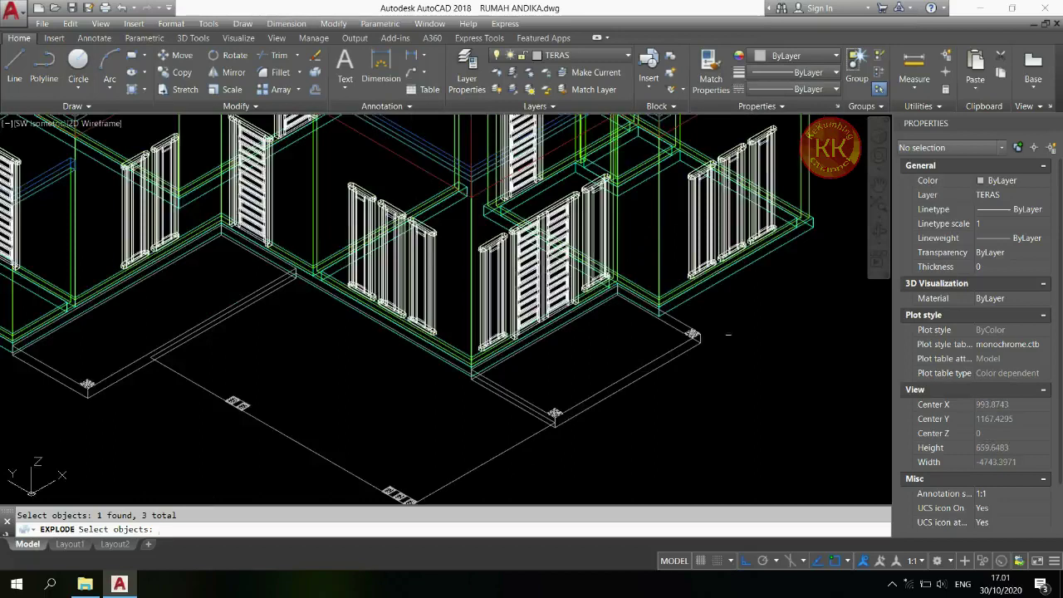
key(Return)
- Extrude the three column outlines on the two smaller terraces 310 units upward into solid columns
scroll(571, 357, up, 8)
text(ext)
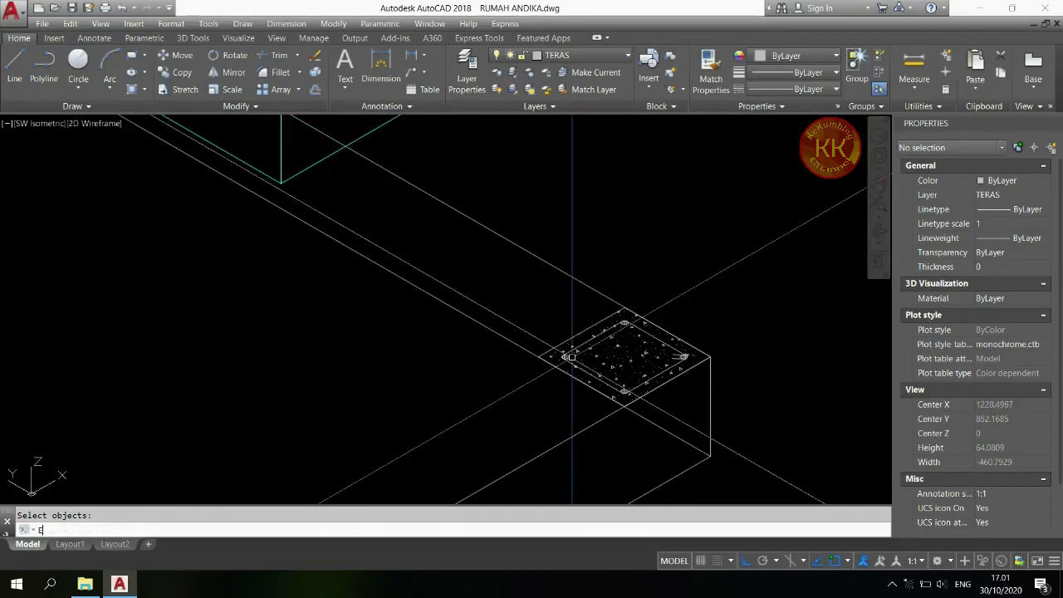
key(Return)
click(571, 357)
middle_drag(571, 356, 335, 438)
scroll(334, 439, down, 3)
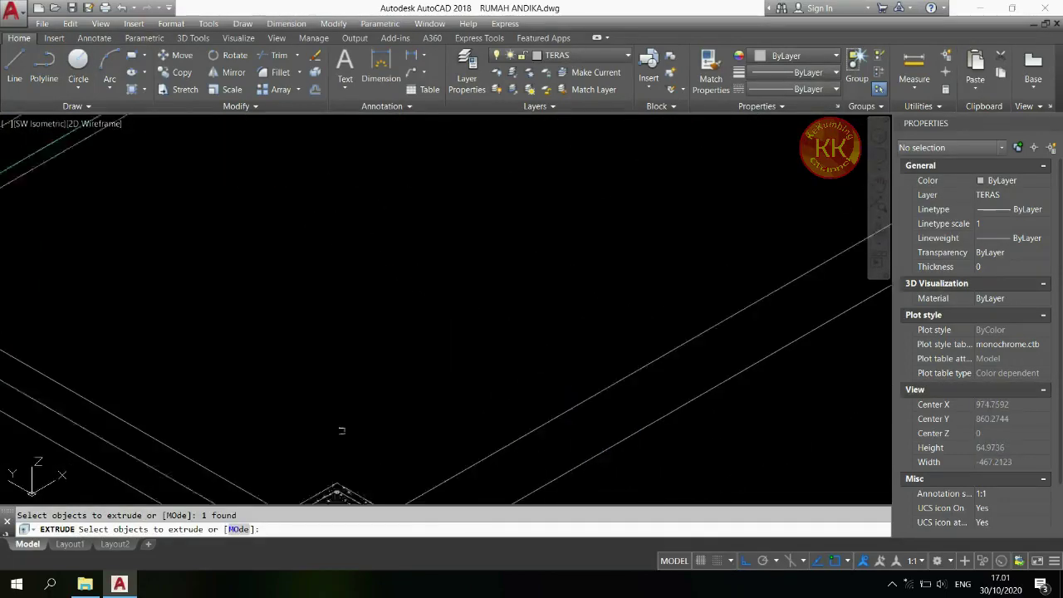
click(366, 477)
scroll(334, 438, down, 8)
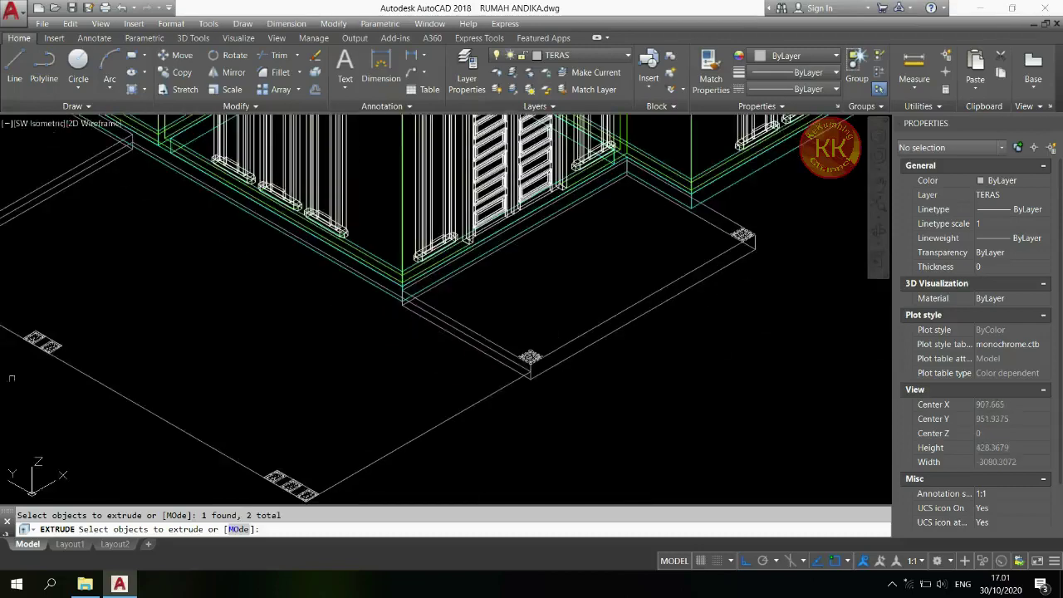
scroll(335, 438, up, 4)
scroll(238, 445, up, 9)
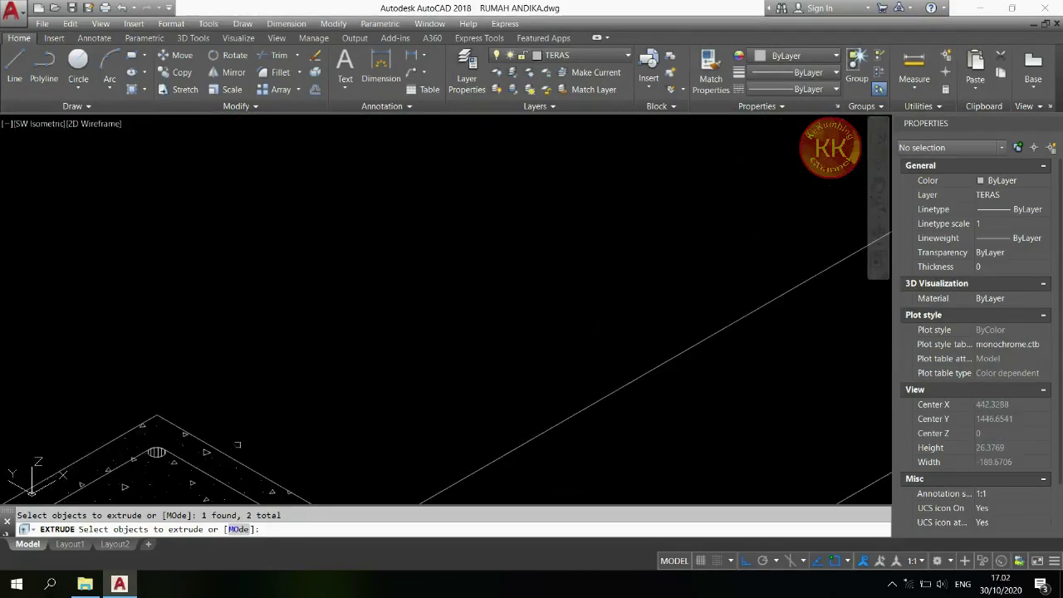
scroll(238, 458, down, 12)
click(325, 341)
key(Return)
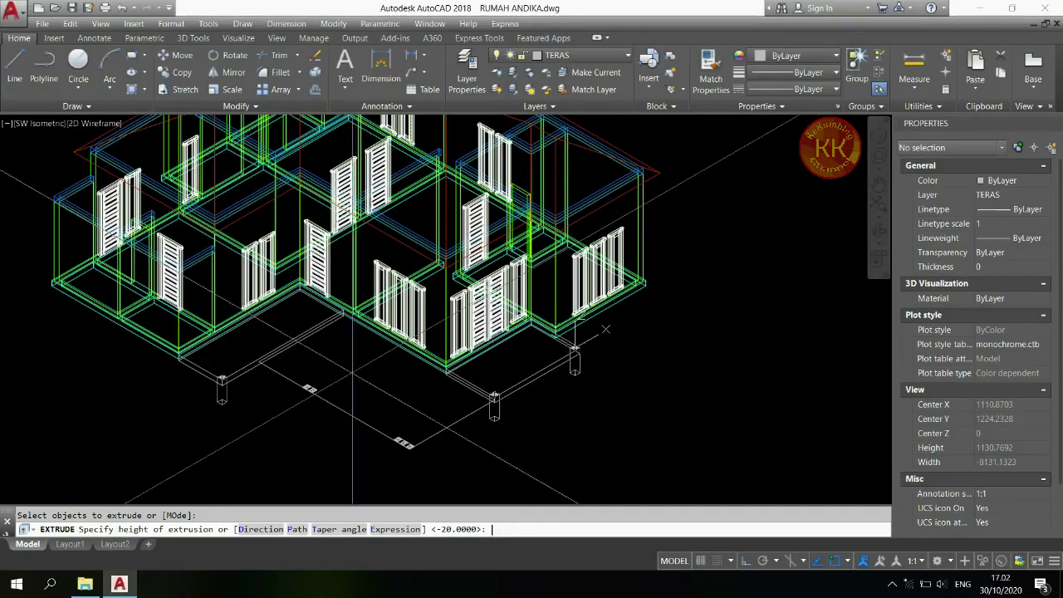
key(Return)
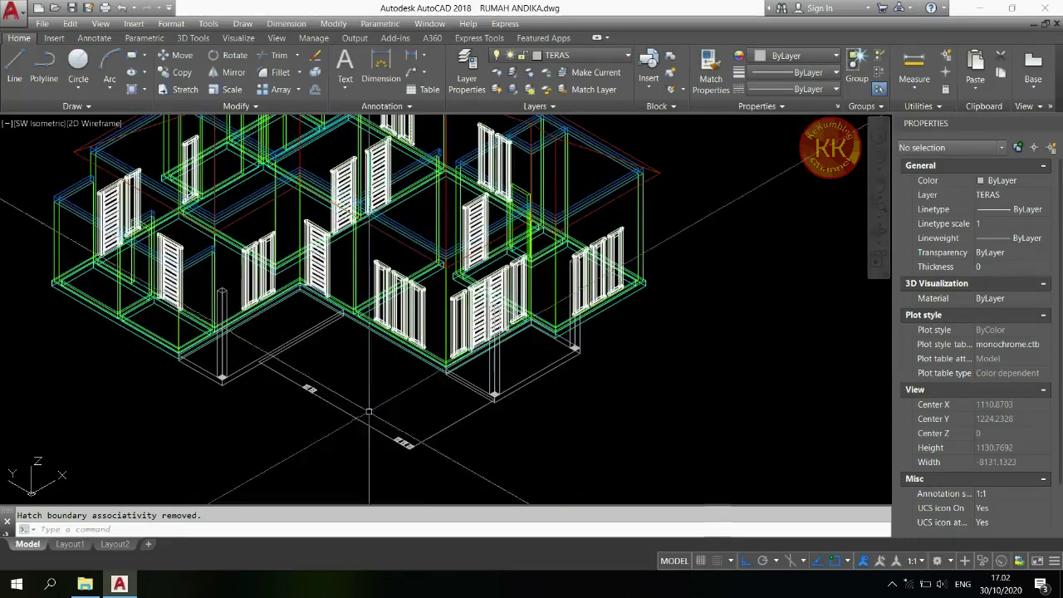
- Extrude the large middle terrace outline by -10 into a solid slab
scroll(352, 373, up, 4)
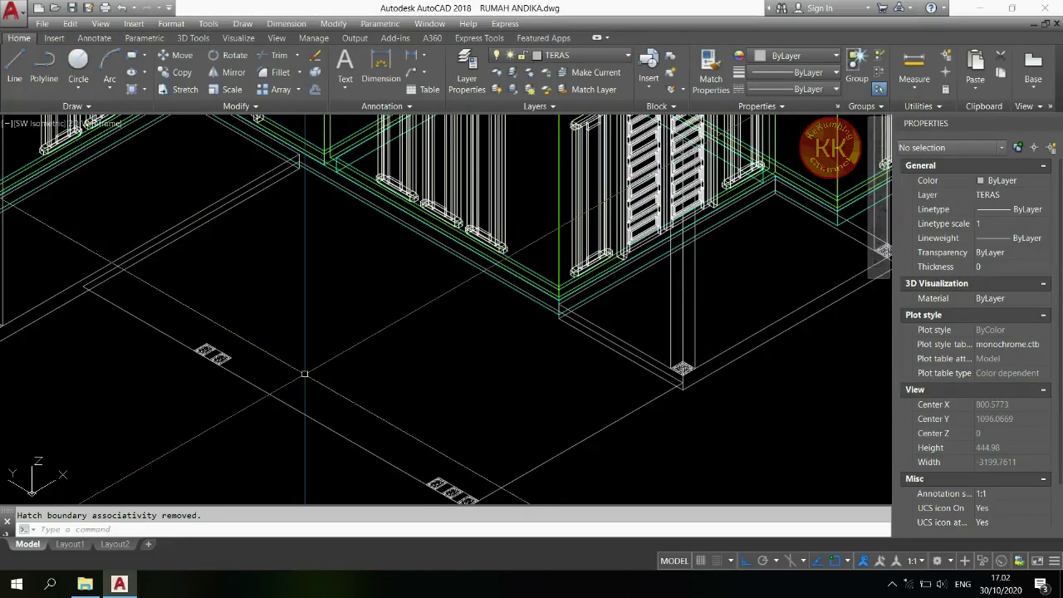
text(ext)
key(Return)
click(309, 429)
key(Return)
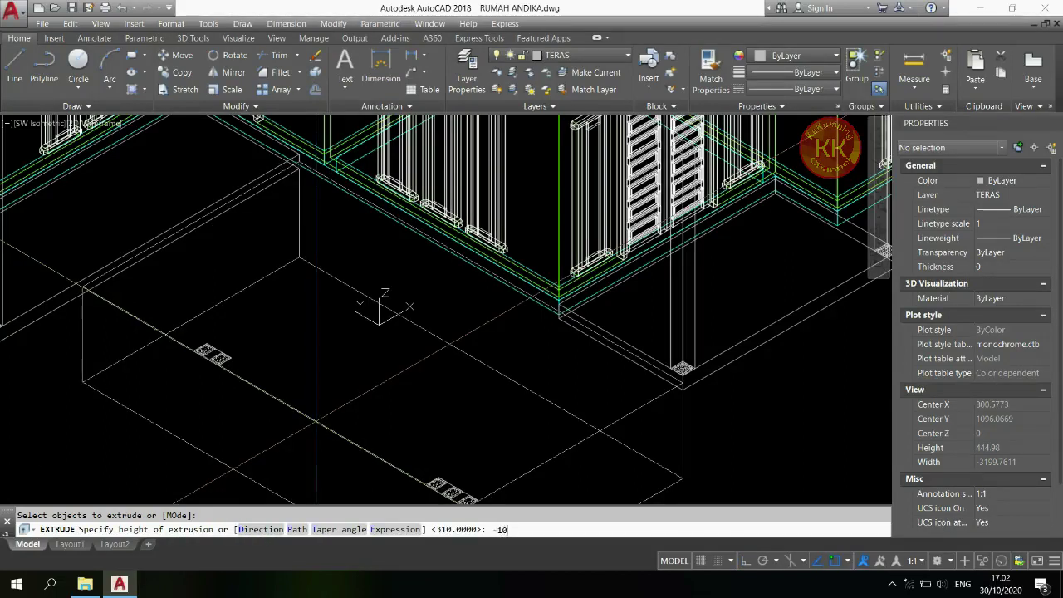
text(-10)
key(Return)
key(Escape)
- Explode the five column symbols along the front edge of the middle terrace
scroll(199, 357, up, 4)
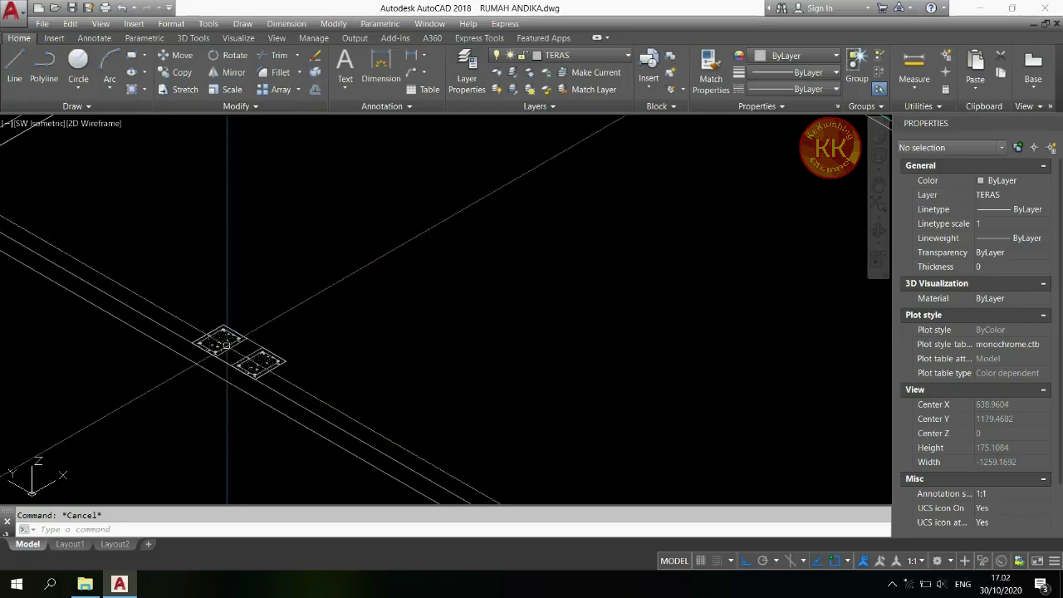
text(x)
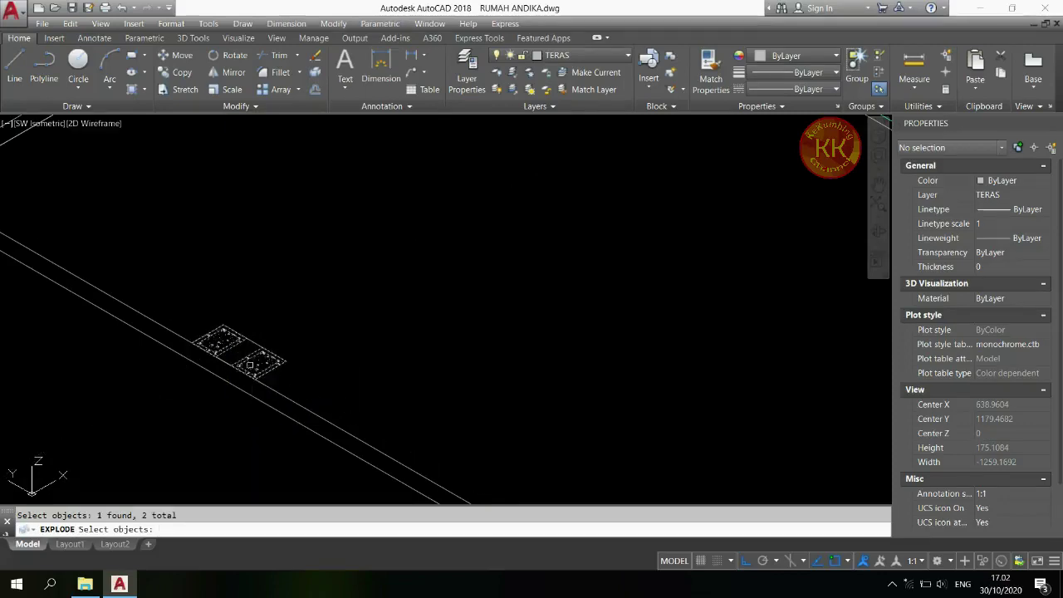
scroll(249, 364, down, 4)
scroll(345, 413, up, 4)
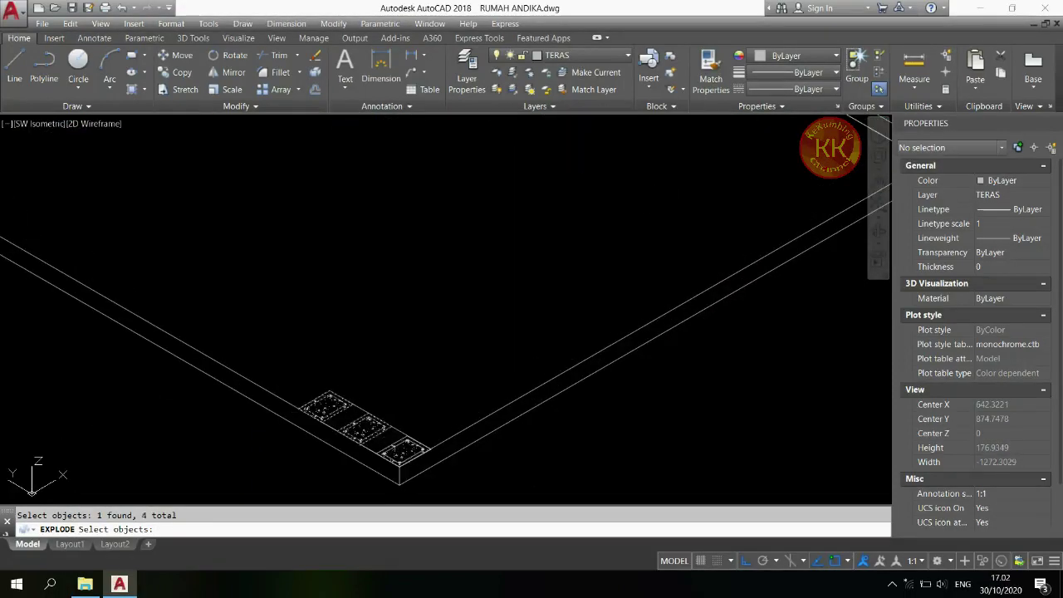
key(Return)
- Extrude the five column outlines on the middle terrace 320 units upward into solid columns
scroll(390, 419, up, 3)
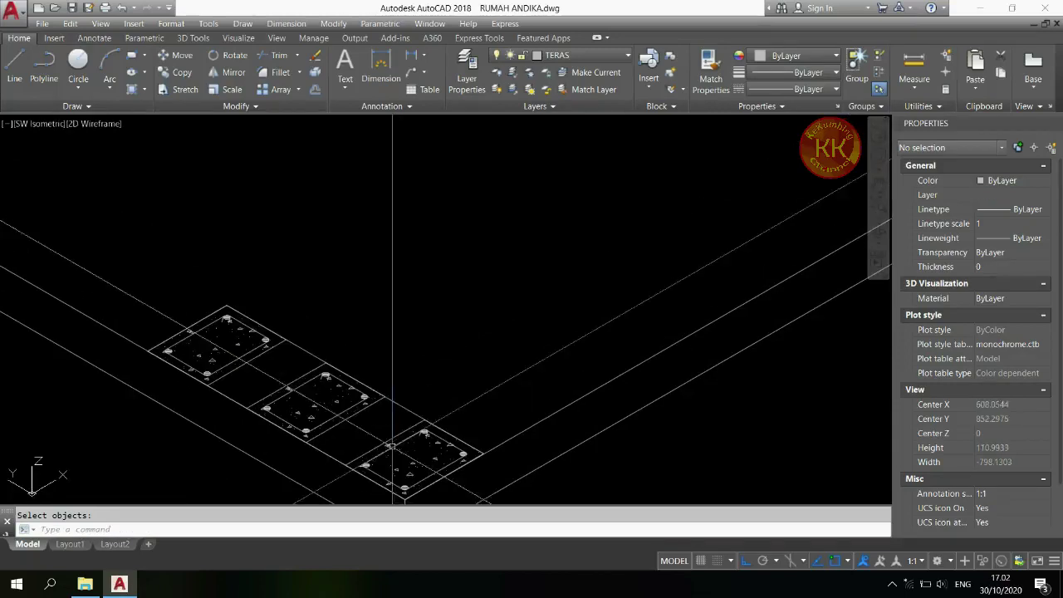
text(ext)
key(Return)
click(394, 433)
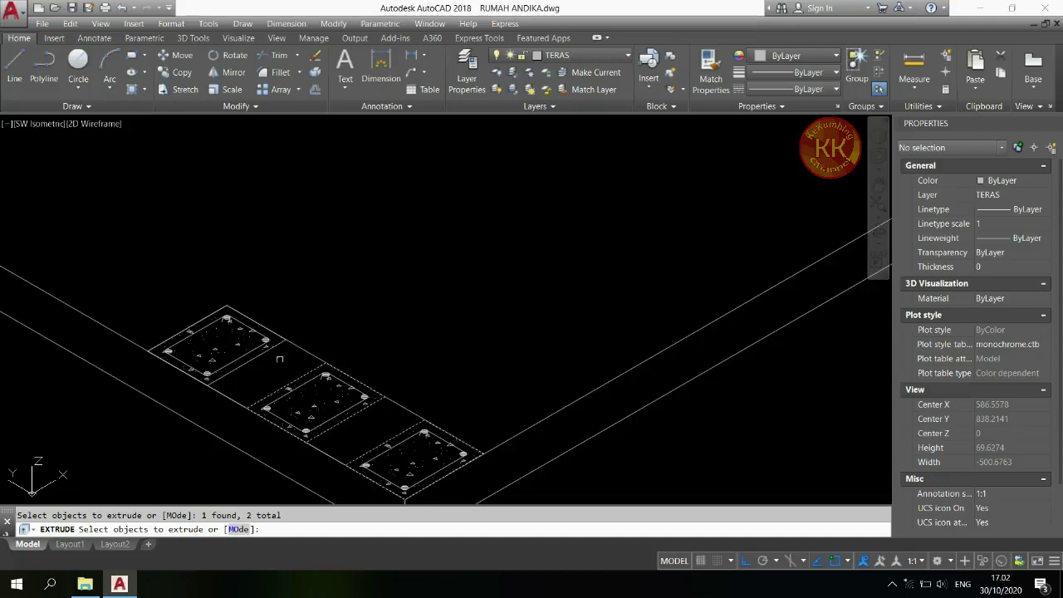
scroll(317, 362, down, 4)
scroll(431, 356, up, 4)
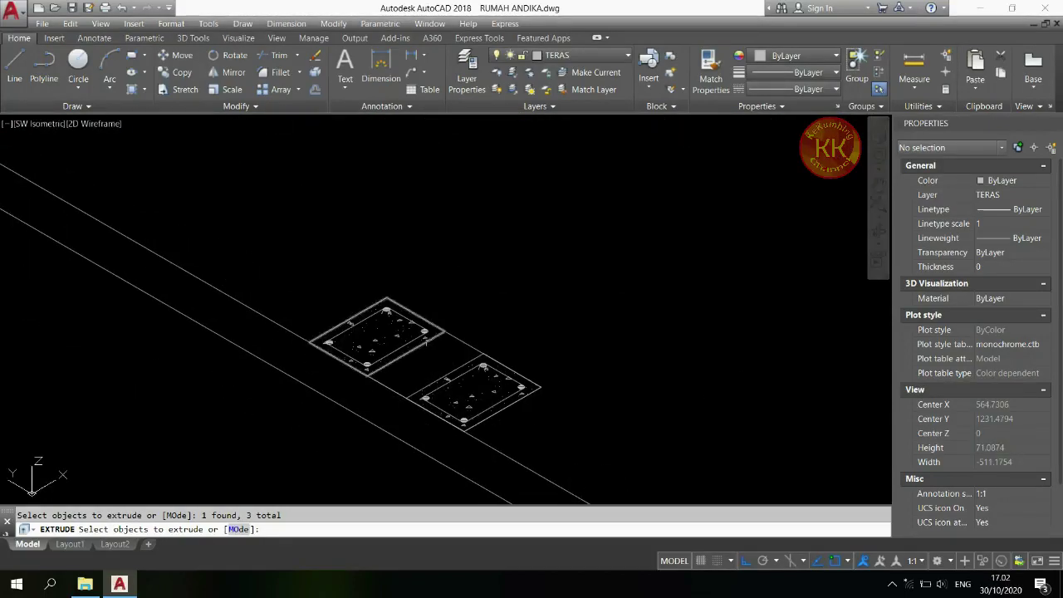
scroll(454, 330, down, 5)
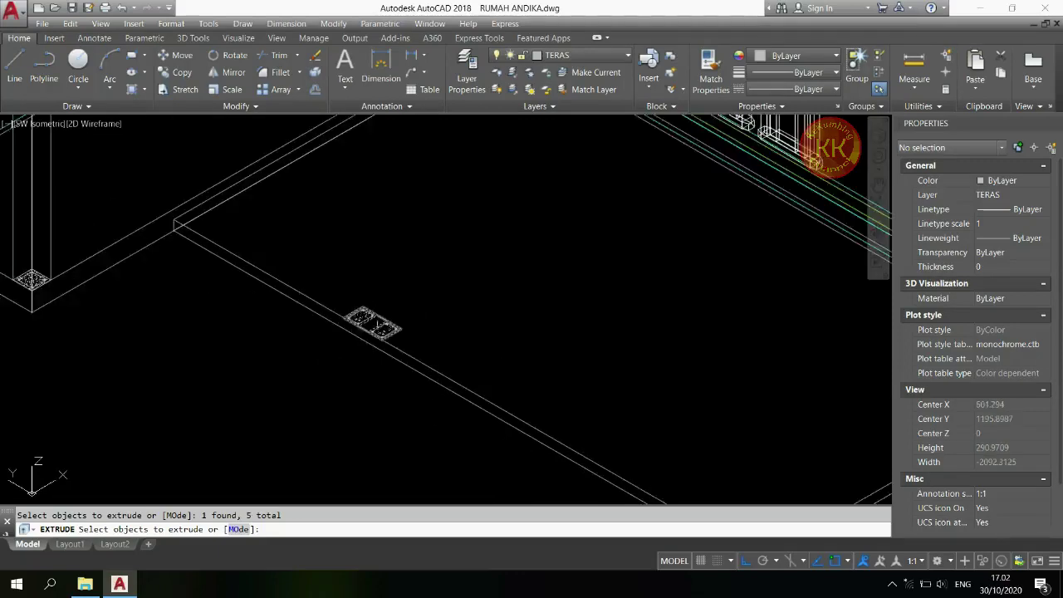
key(Return)
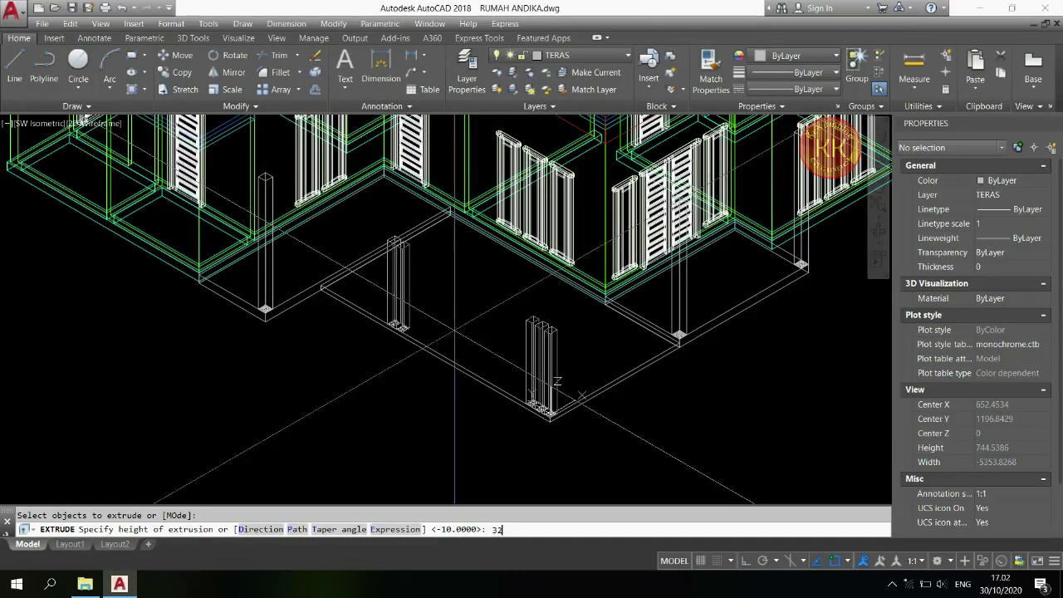
key(Return)
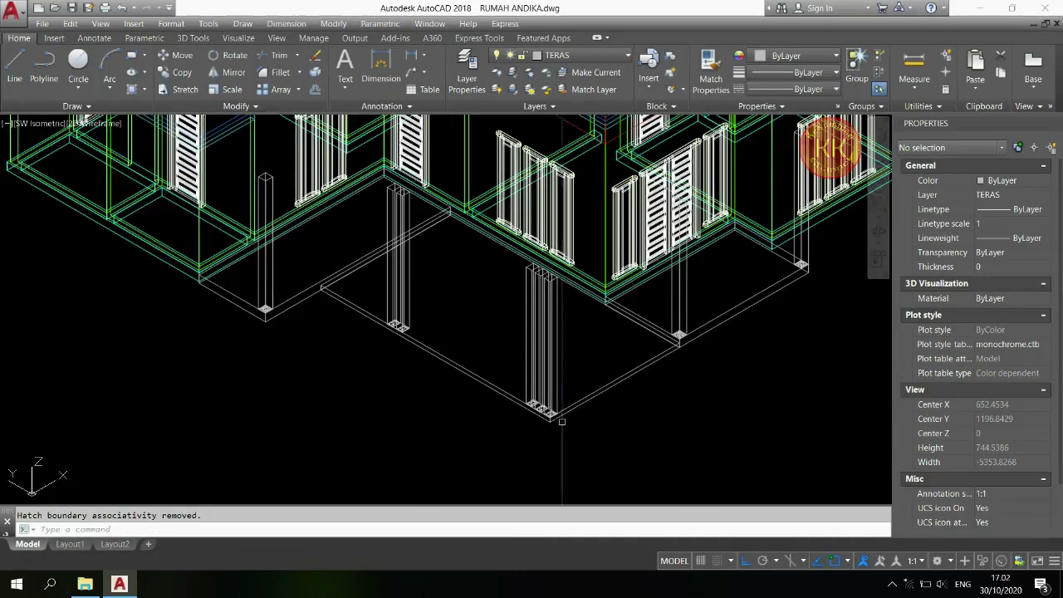
- Copy the rectangles enclosing the two middle-terrace column groups from the column bases to the column tops
scroll(512, 376, up, 5)
scroll(513, 376, up, 4)
text(co)
scroll(470, 380, down, 1)
key(Return)
click(470, 380)
scroll(470, 380, down, 5)
scroll(470, 362, up, 10)
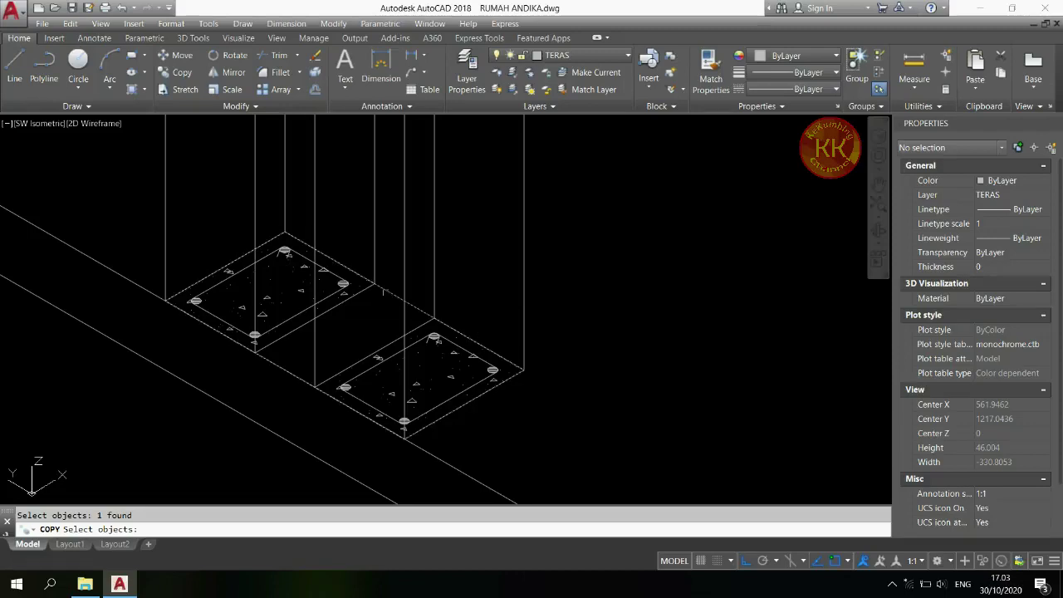
key(Return)
click(523, 368)
scroll(523, 369, down, 6)
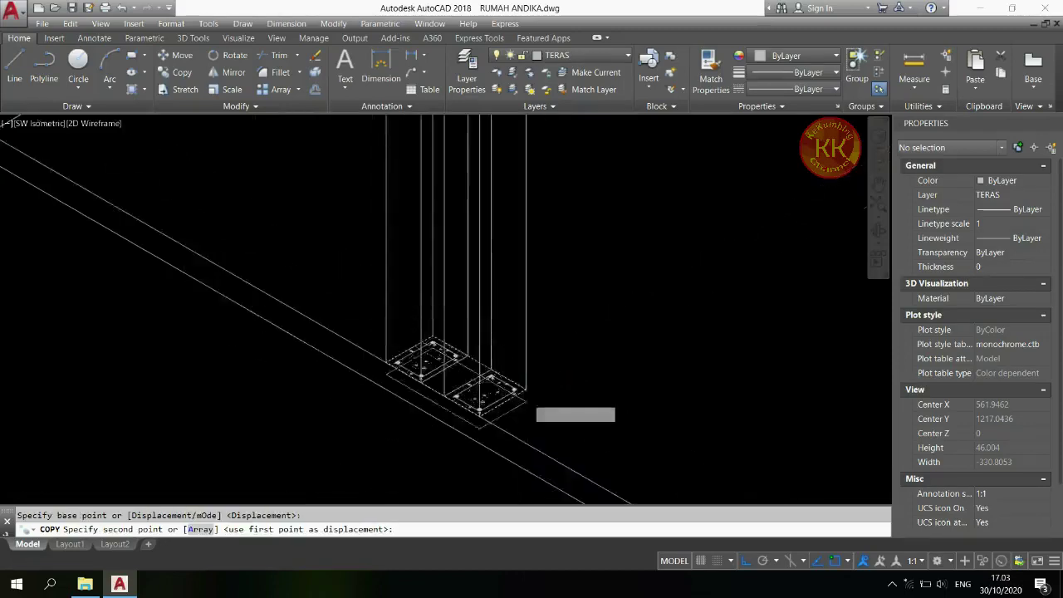
scroll(541, 380, down, 3)
scroll(533, 265, up, 10)
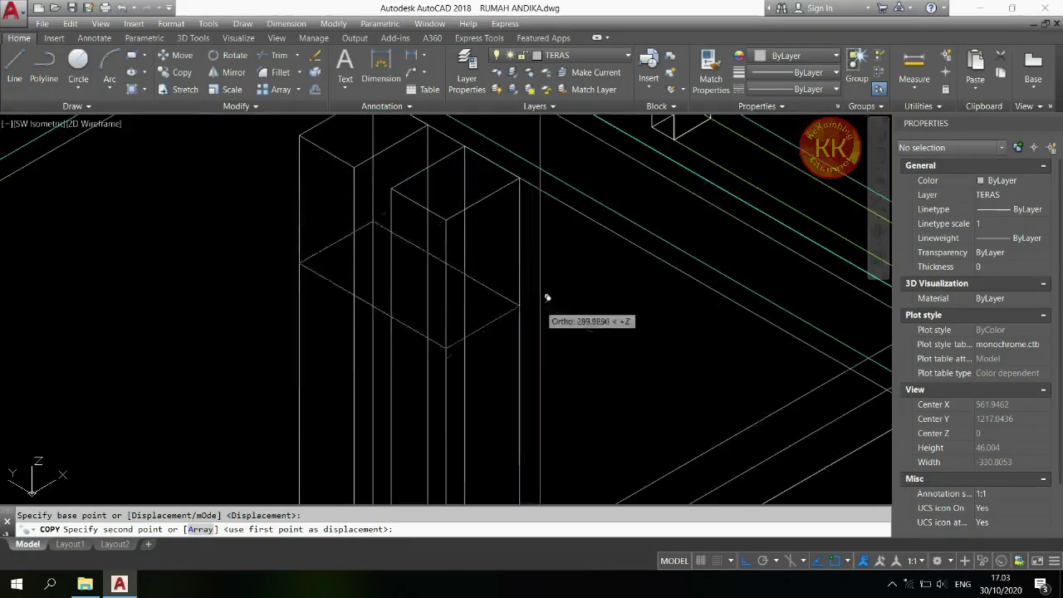
click(523, 275)
- Extrude the two enclosing rectangles at the column tops by -100 into solid blocks
scroll(517, 296, down, 4)
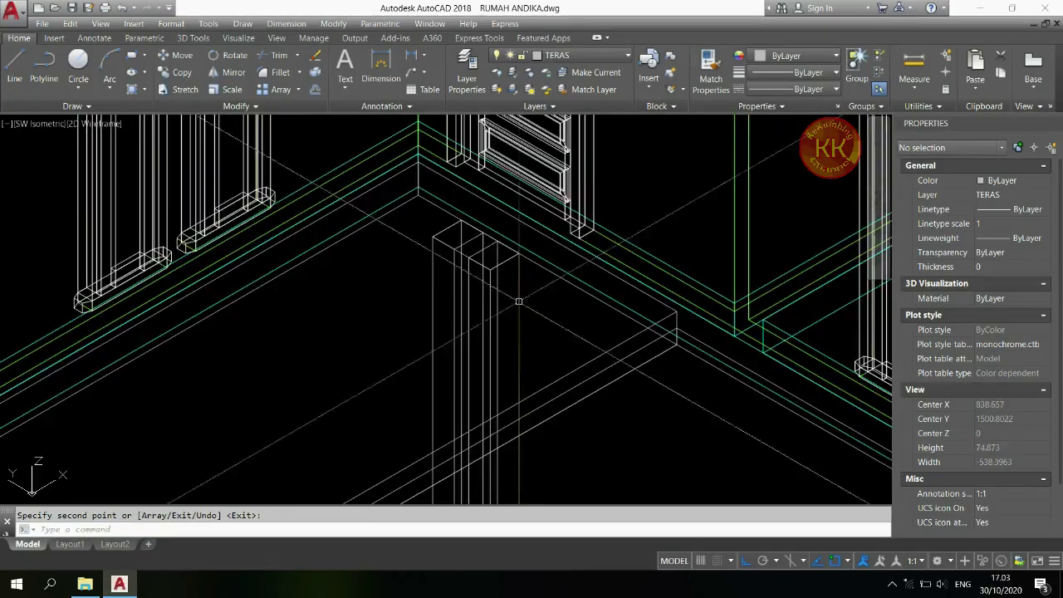
scroll(498, 265, up, 2)
text(ext)
key(Return)
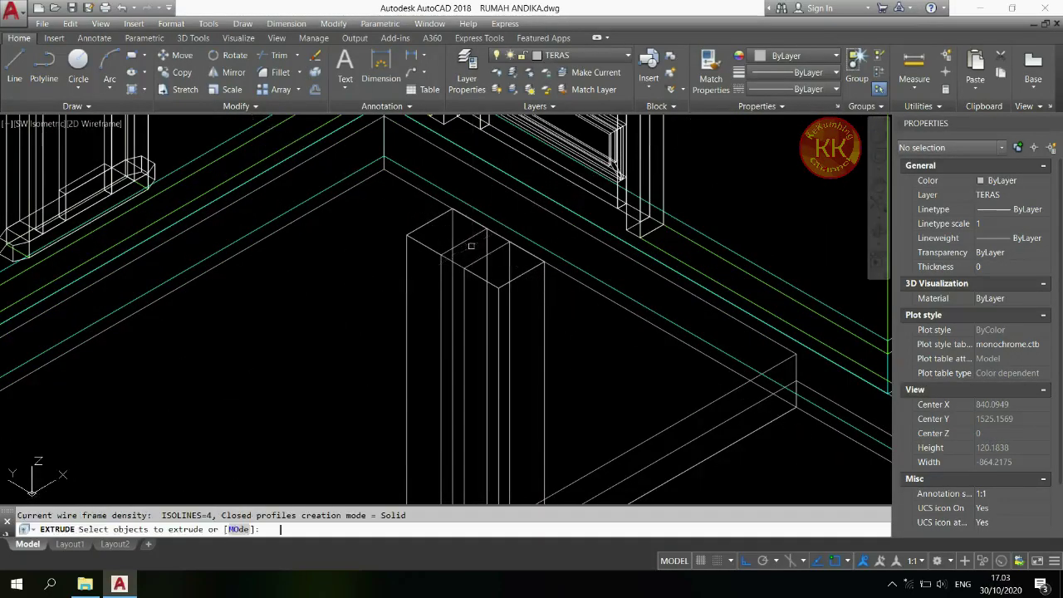
click(461, 264)
scroll(461, 264, down, 4)
scroll(625, 399, up, 5)
click(544, 342)
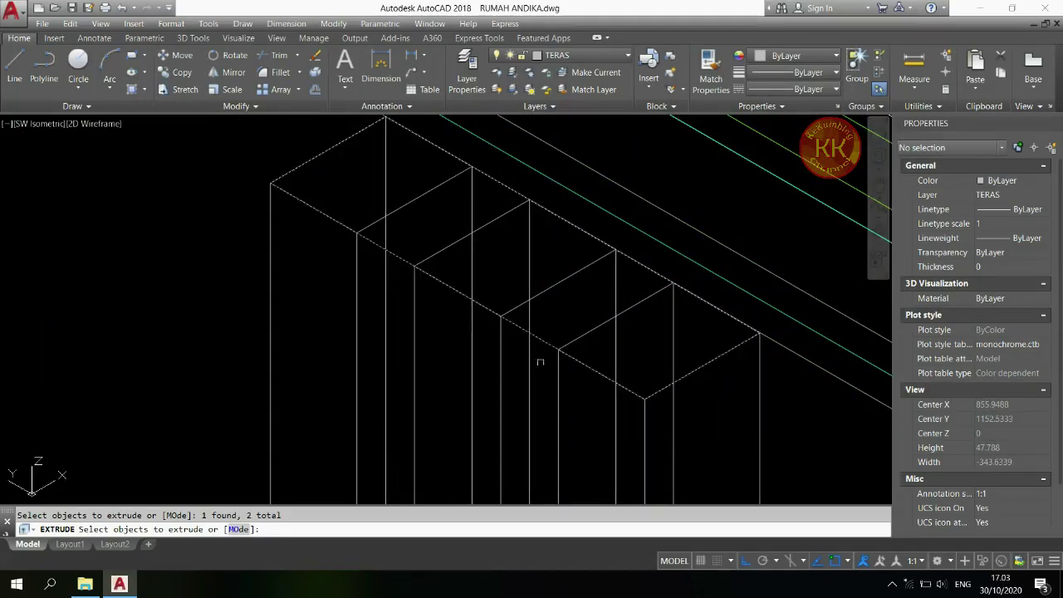
key(Return)
text(-100)
key(Return)
- Extrude the two enclosing rectangles at the column bases 30 units upward into solid blocks
scroll(549, 469, down, 10)
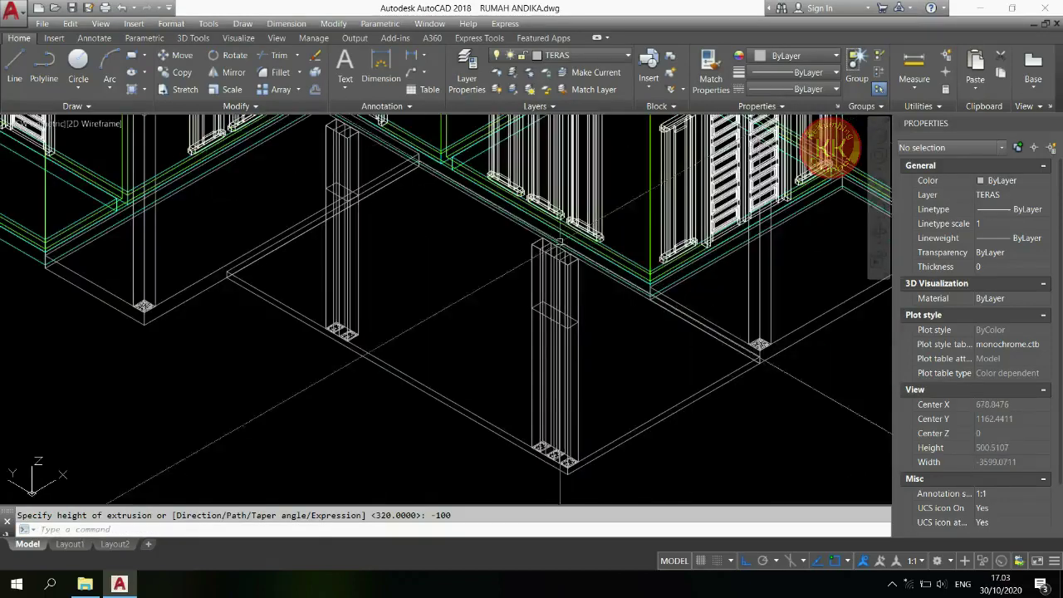
scroll(550, 469, up, 6)
text(EXT)
key(Return)
click(591, 368)
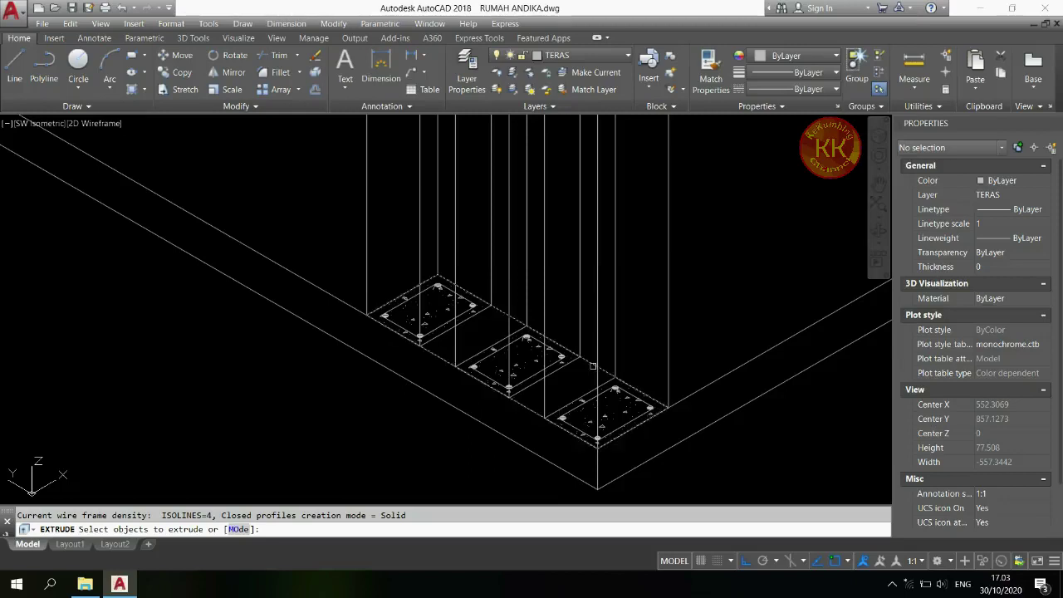
scroll(591, 366, down, 5)
scroll(323, 390, up, 6)
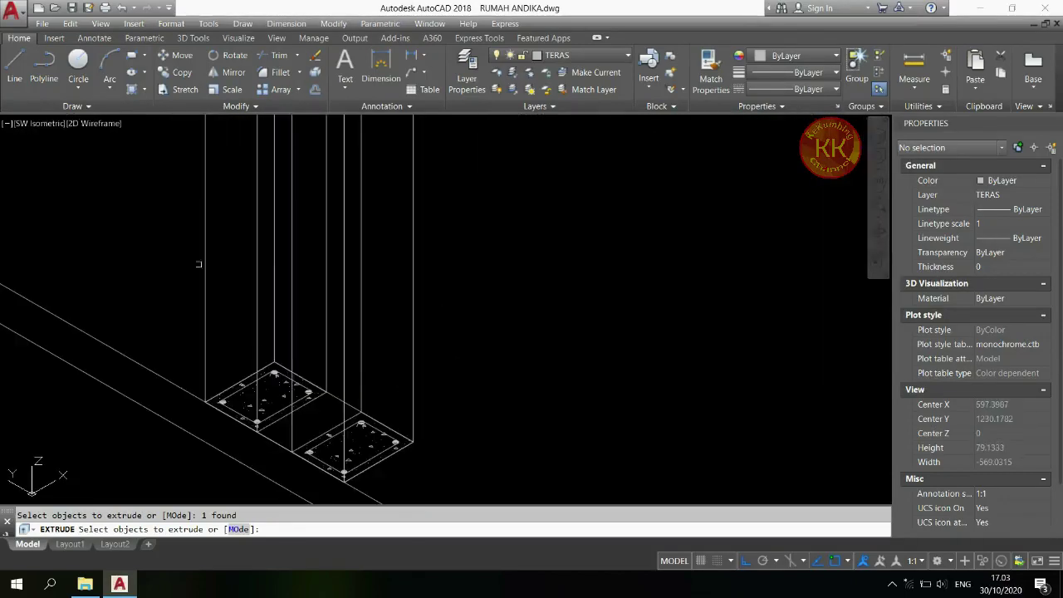
click(332, 397)
scroll(315, 386, down, 8)
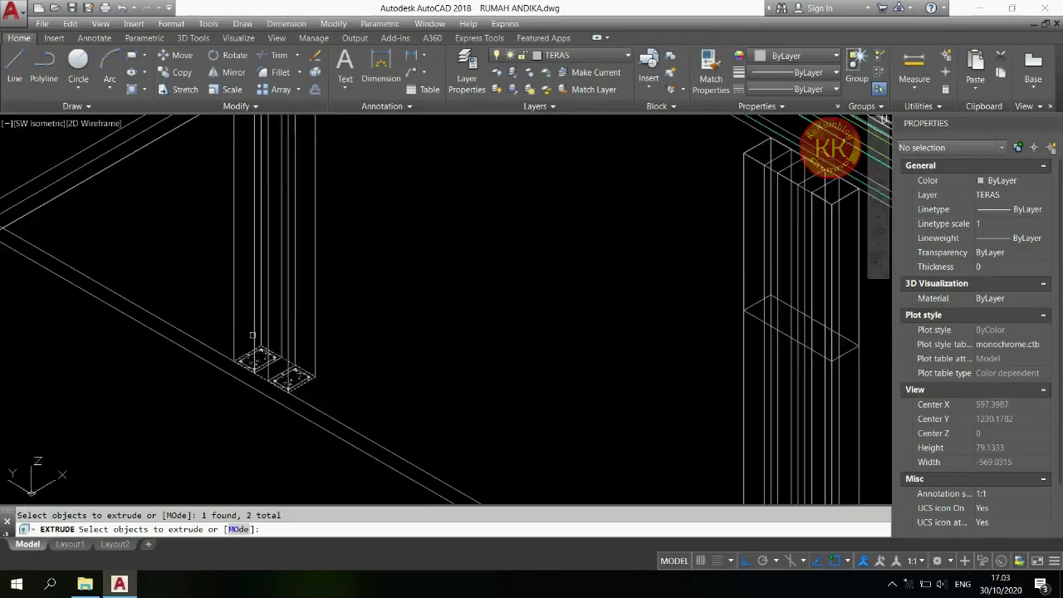
key(Return)
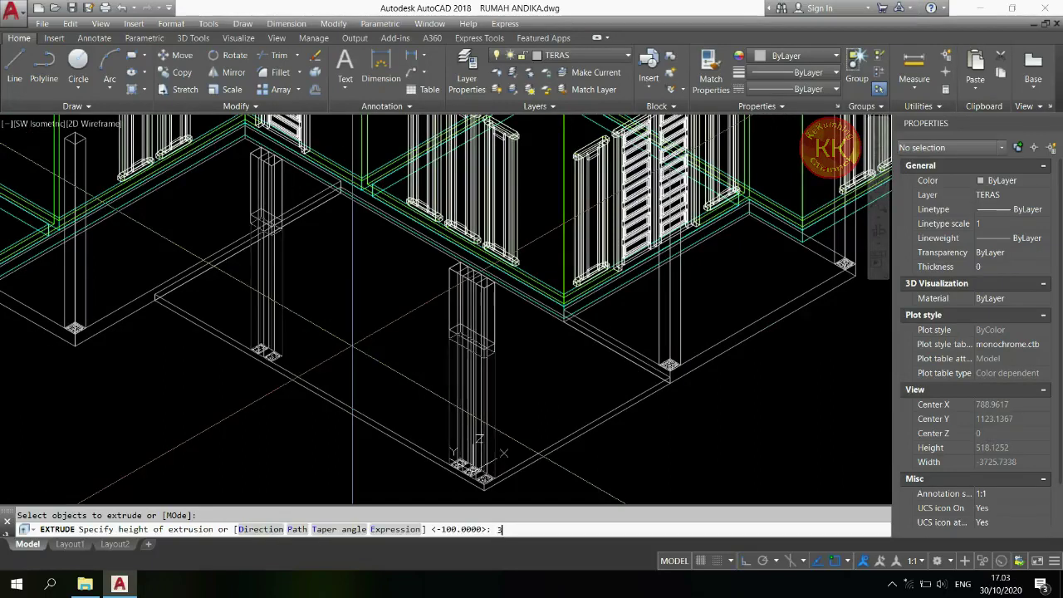
key(Return)
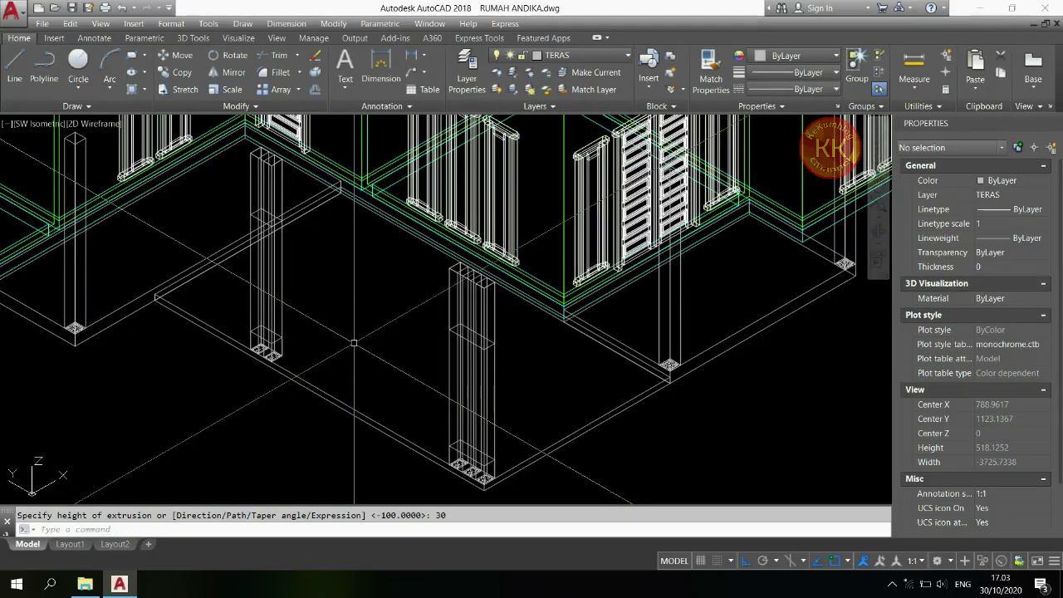
- Union the three-column group with its upper and lower blocks into one solid
text(UNI)
key(Return)
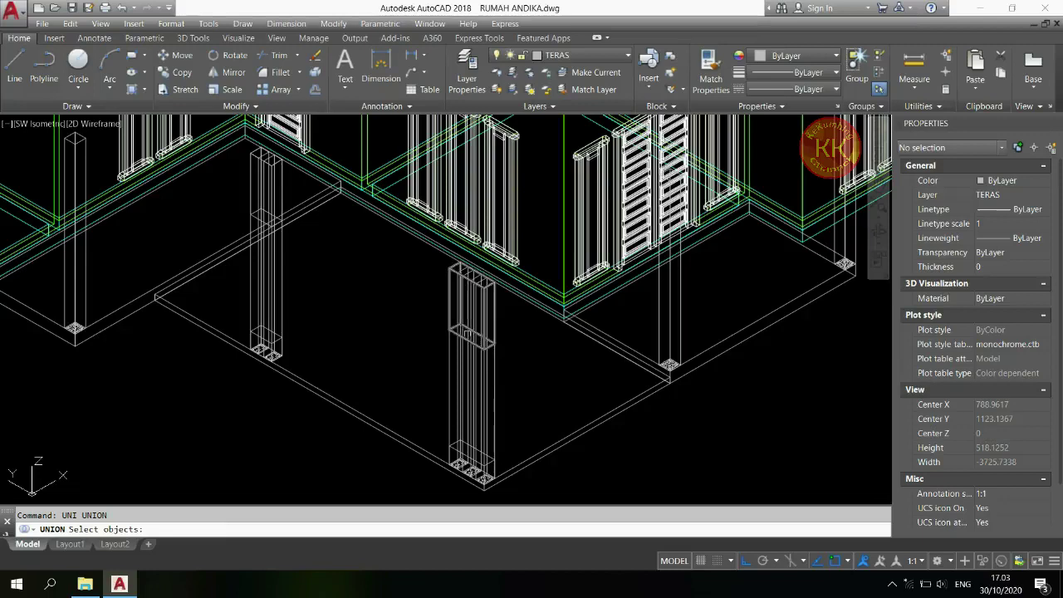
click(511, 325)
click(438, 361)
scroll(481, 459, up, 3)
click(624, 443)
scroll(623, 443, down, 3)
key(Return)
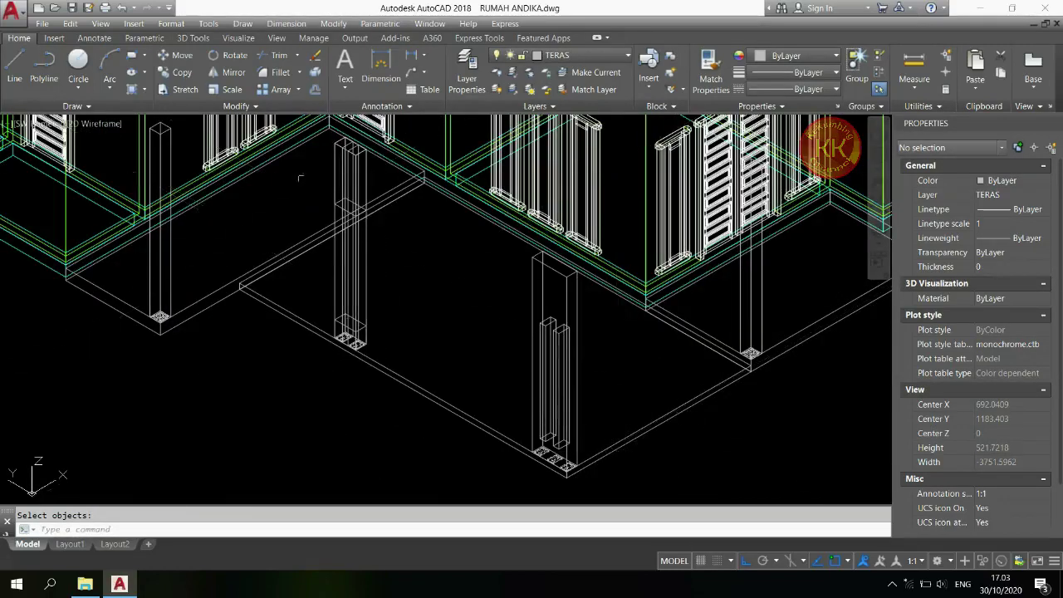
- Union the two-column group with its upper and lower blocks into one solid
scroll(403, 202, up, 5)
key(Return)
click(514, 196)
click(356, 254)
scroll(415, 291, down, 3)
scroll(482, 335, up, 3)
click(504, 282)
scroll(490, 299, down, 3)
scroll(447, 334, up, 4)
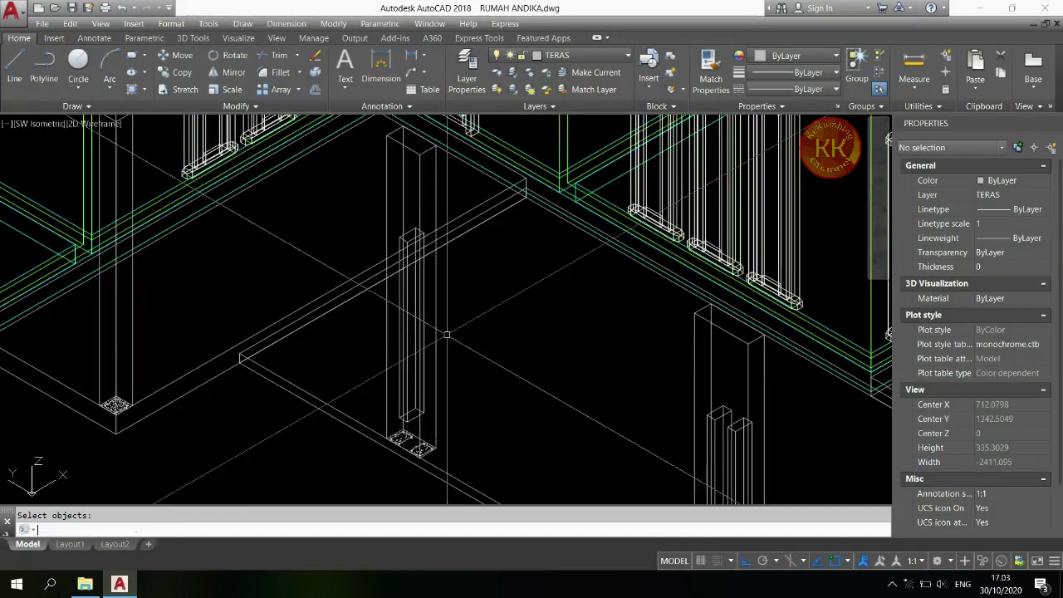
scroll(447, 335, down, 4)
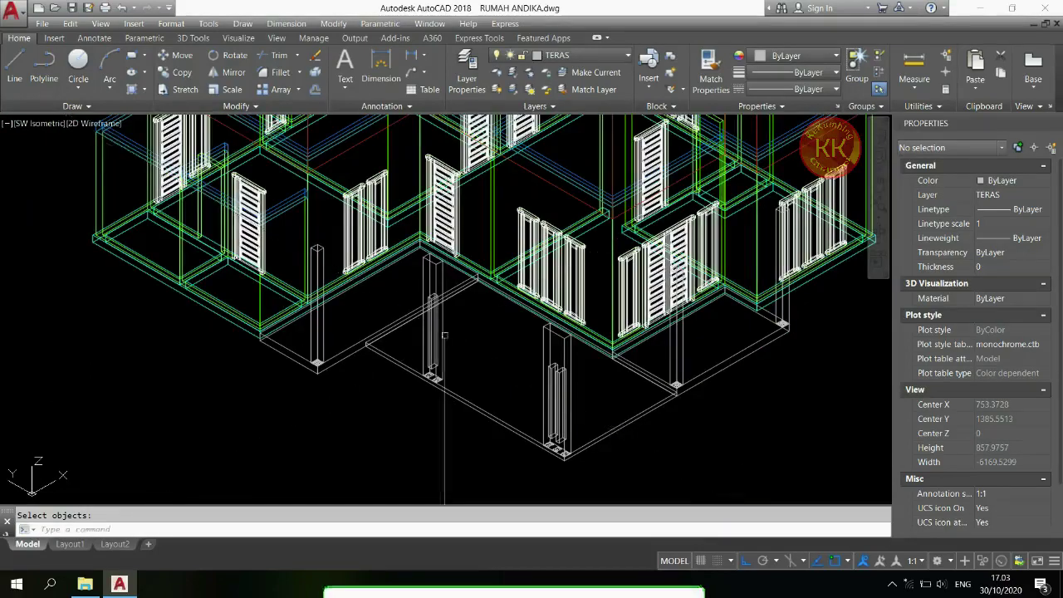
- Inspect the terrace and its columns in the Shaded visual style and return to 2D Wireframe
click(113, 126)
click(146, 207)
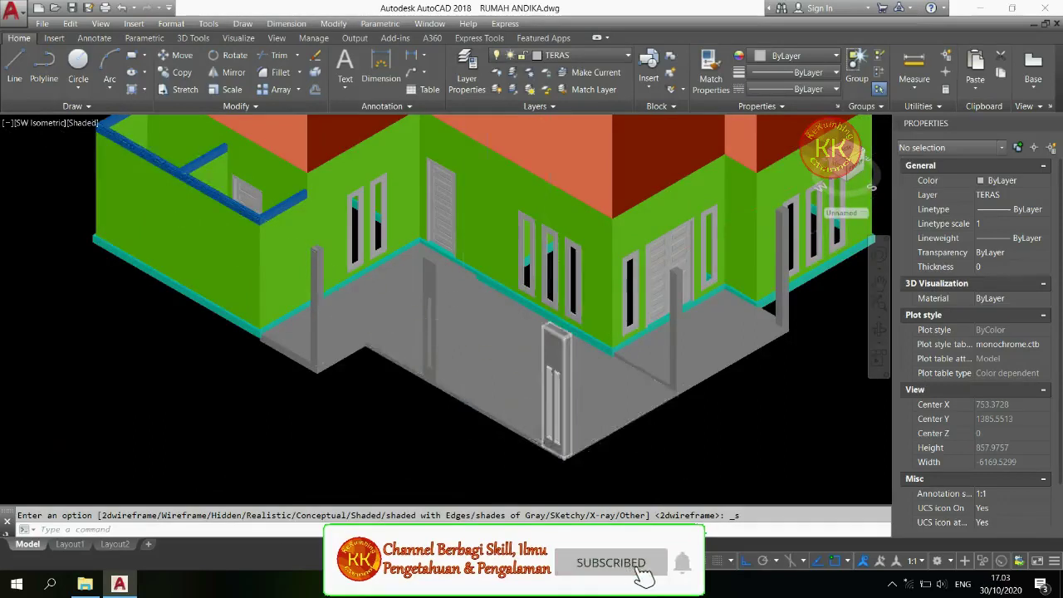
scroll(546, 332, up, 2)
click(91, 124)
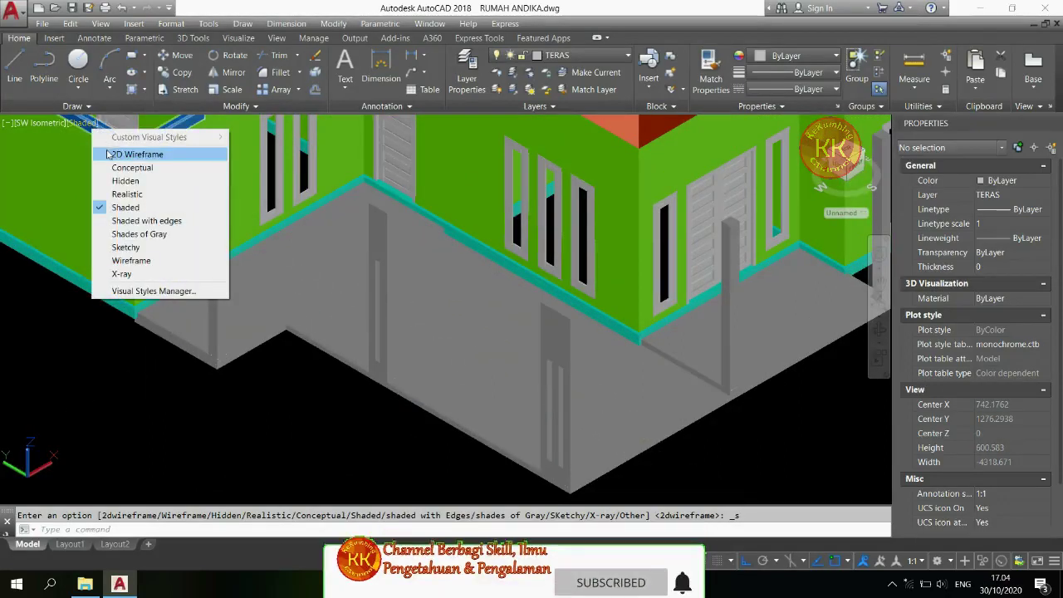
click(137, 154)
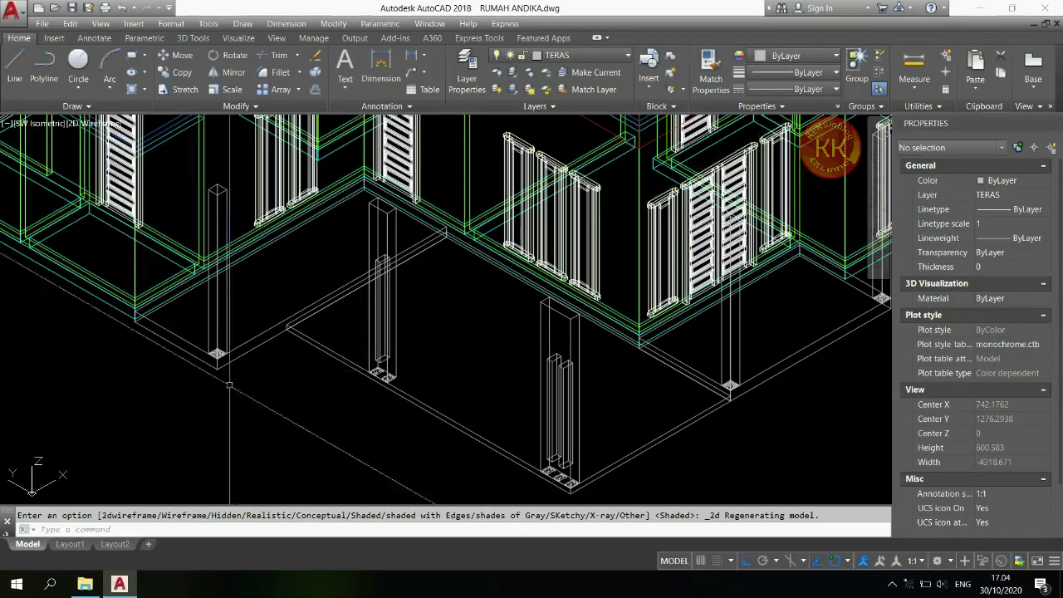
- Erase the leftover 2D column plan symbols at the bases of all the terrace columns
click(190, 388)
click(250, 328)
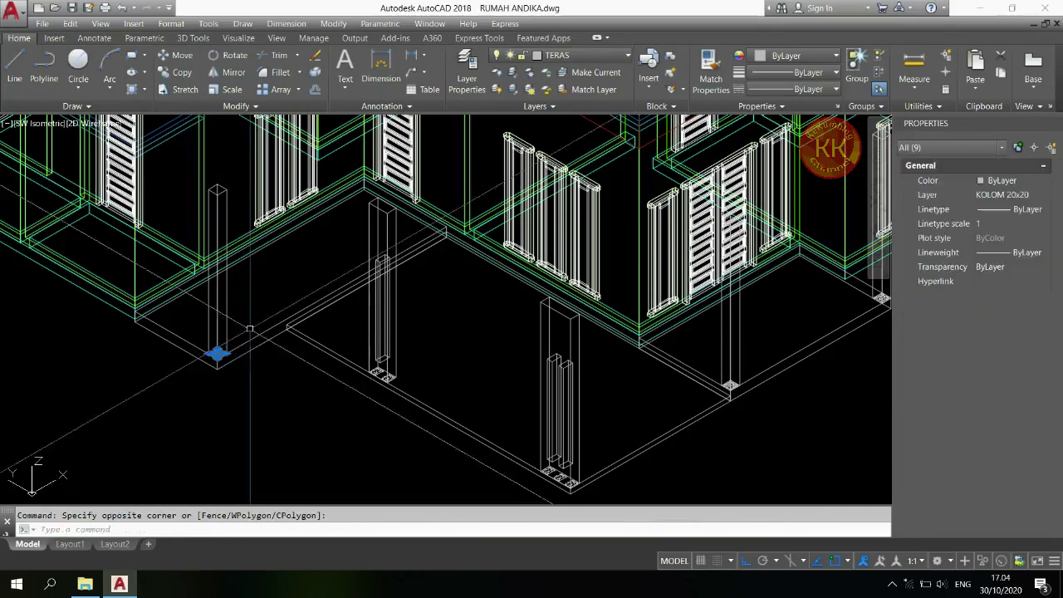
click(364, 387)
click(400, 362)
click(524, 460)
click(586, 498)
click(662, 406)
click(750, 372)
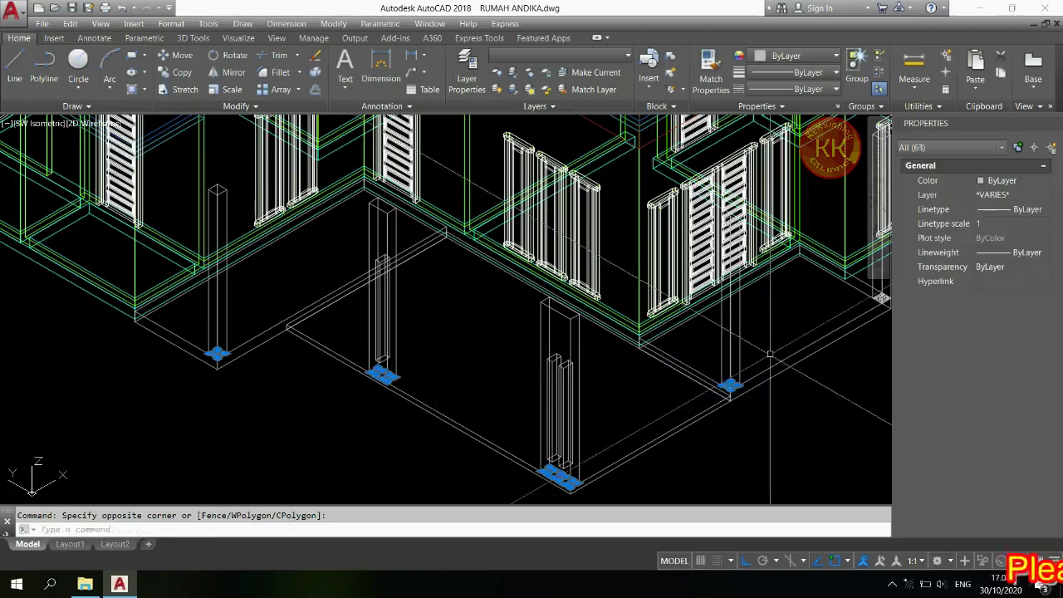
scroll(751, 348, down, 2)
scroll(758, 330, up, 4)
click(868, 282)
text(e)
key(Return)
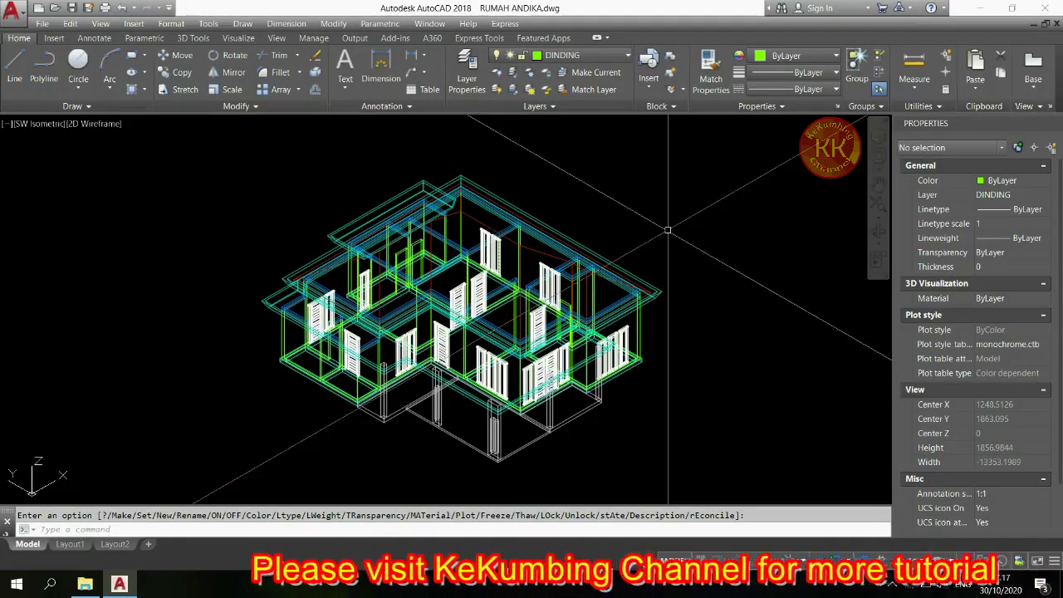
- Turn on the FLOOR layer and make it the current layer
click(470, 67)
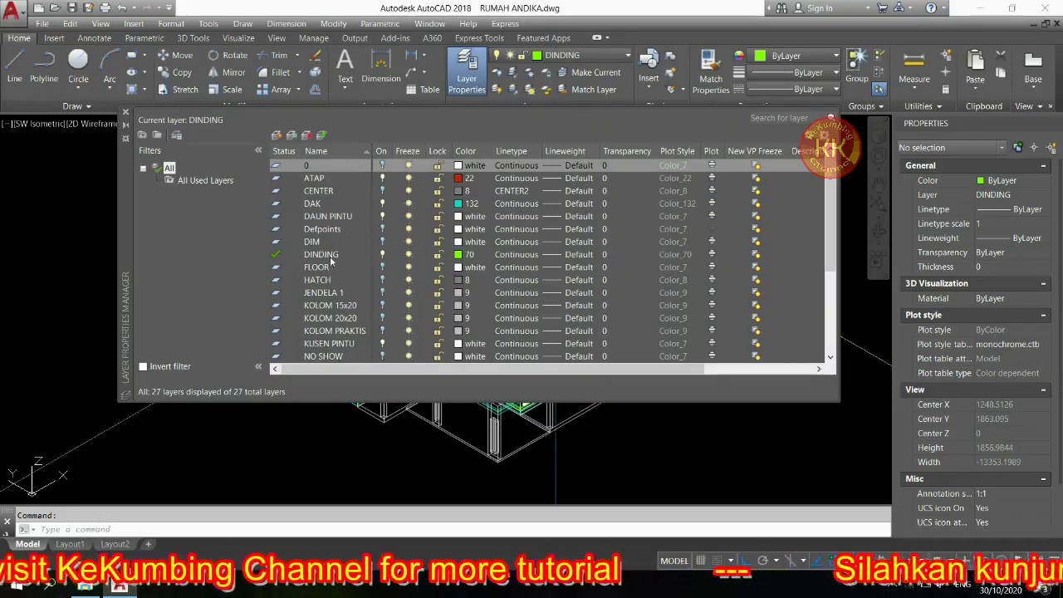
click(383, 268)
double_click(275, 266)
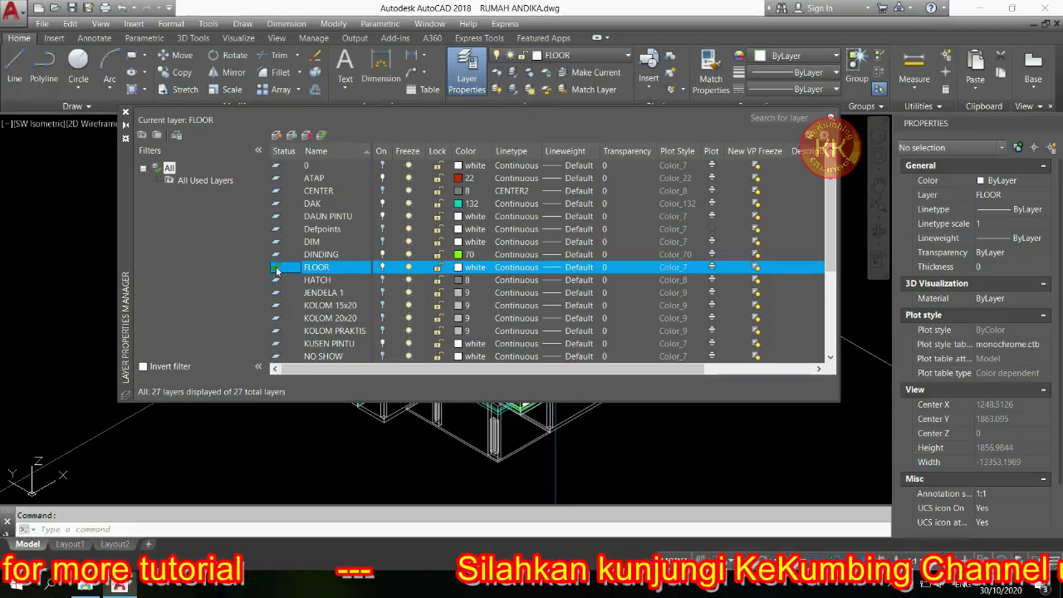
- Turn off every layer except FLOOR and close the layer manager
key(ctrl+a)
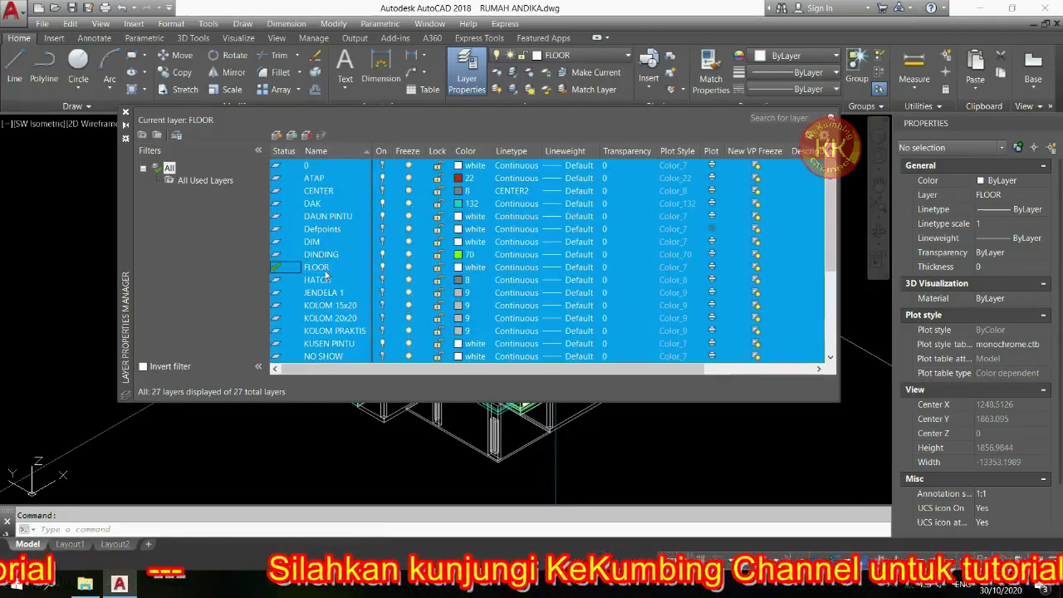
scroll(325, 272, down, 3)
scroll(327, 276, up, 3)
ctrl+click(328, 267)
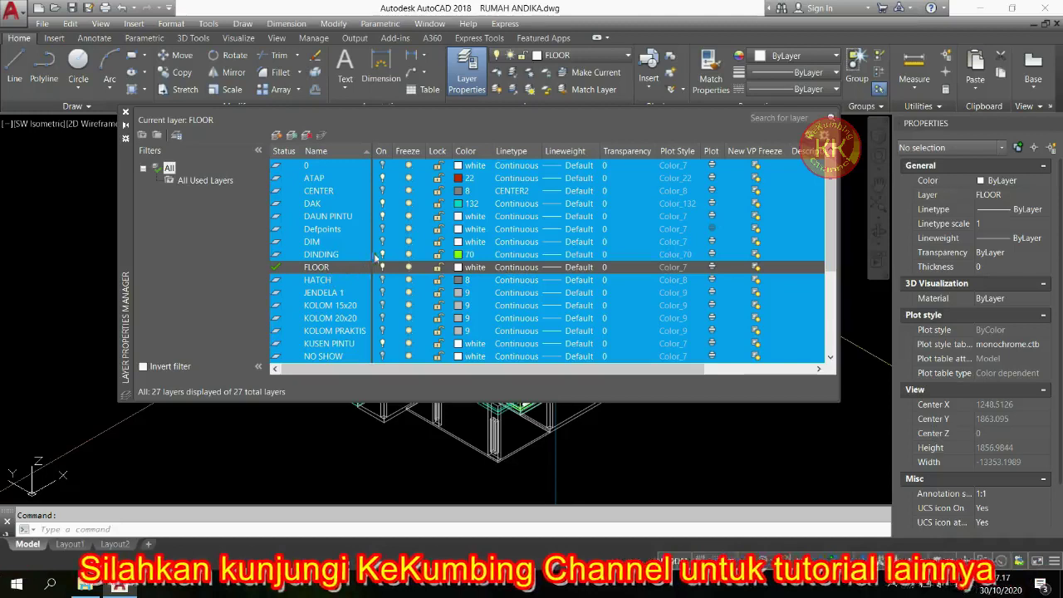
click(383, 257)
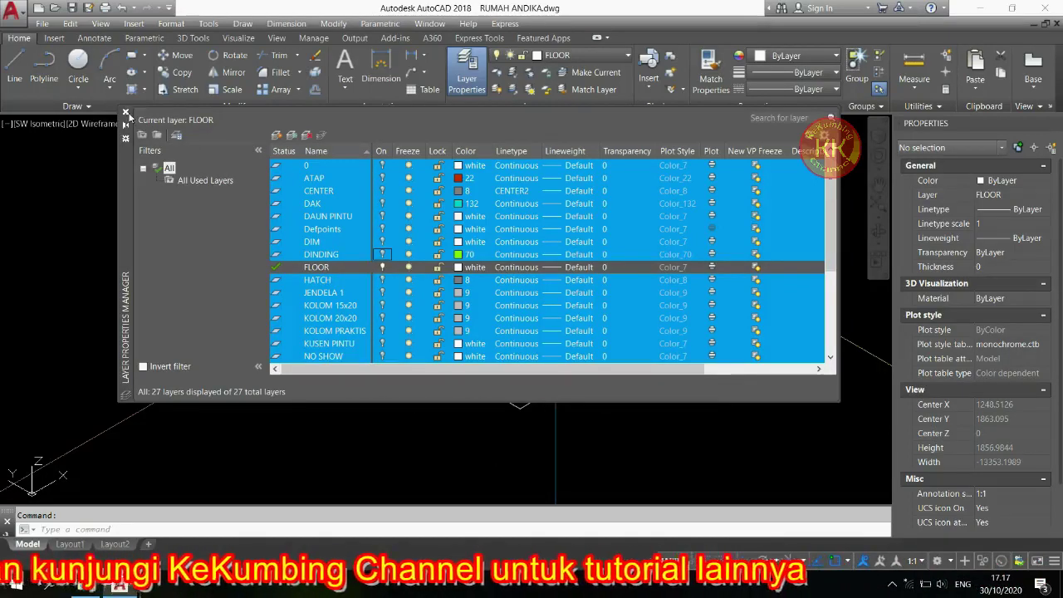
click(126, 112)
- Extrude the large main floor outline by -10 into a solid slab
scroll(551, 378, up, 4)
scroll(401, 351, down, 2)
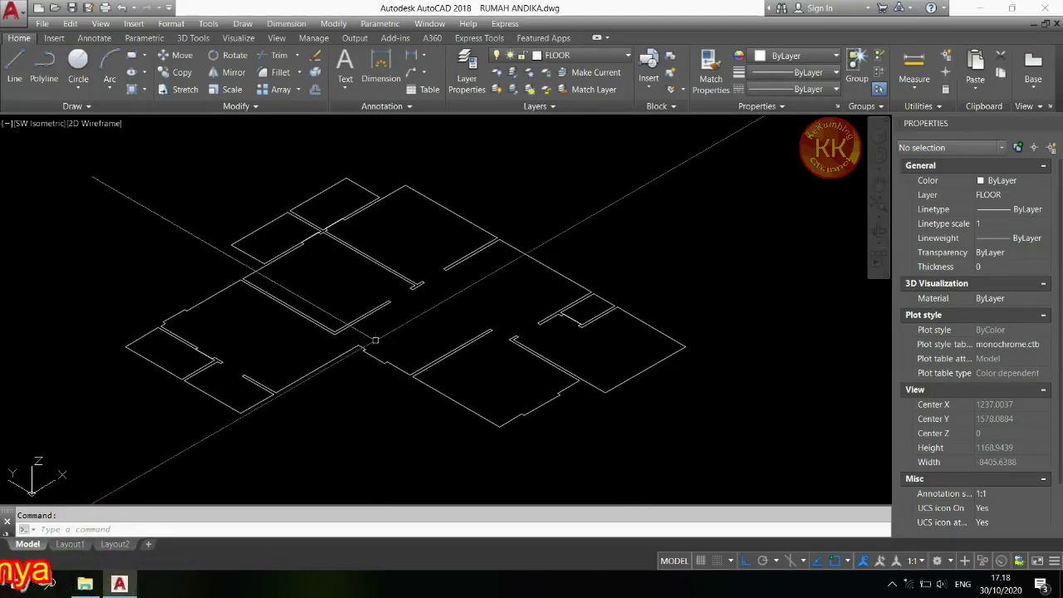
text(ext)
key(Return)
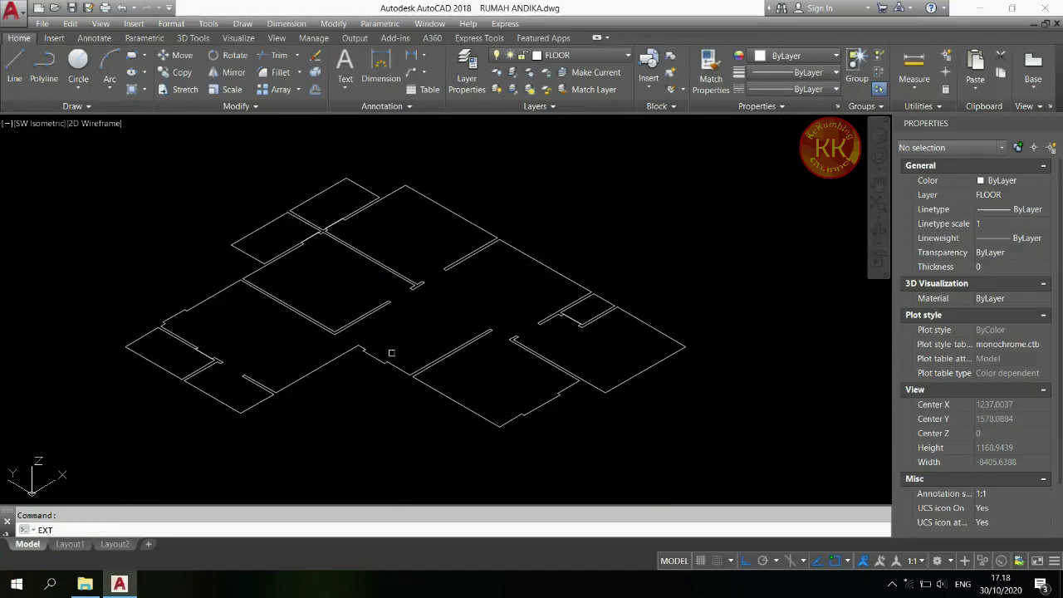
click(392, 364)
key(Return)
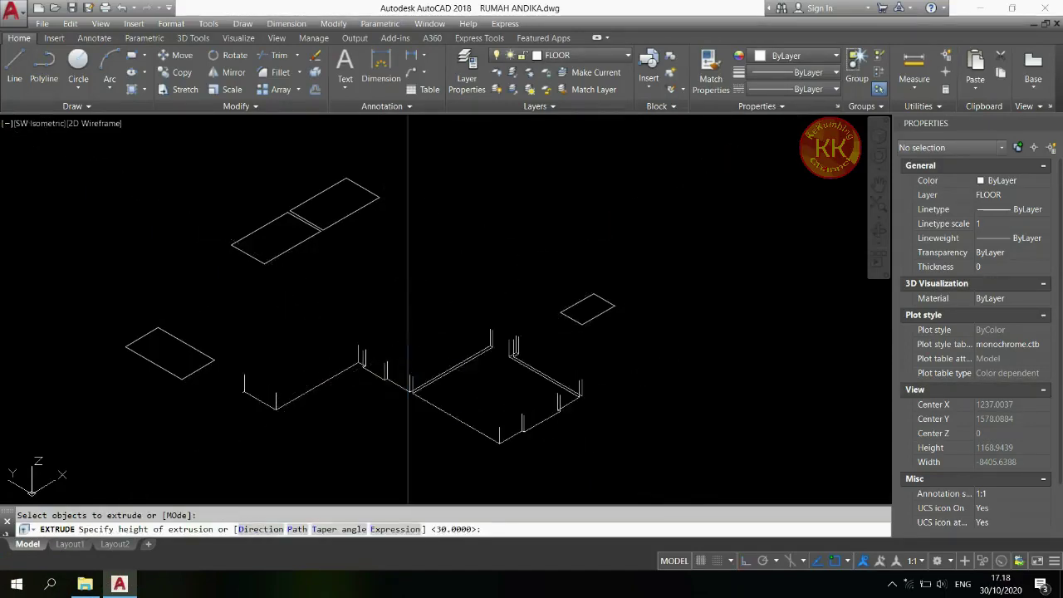
text(-10)
key(Return)
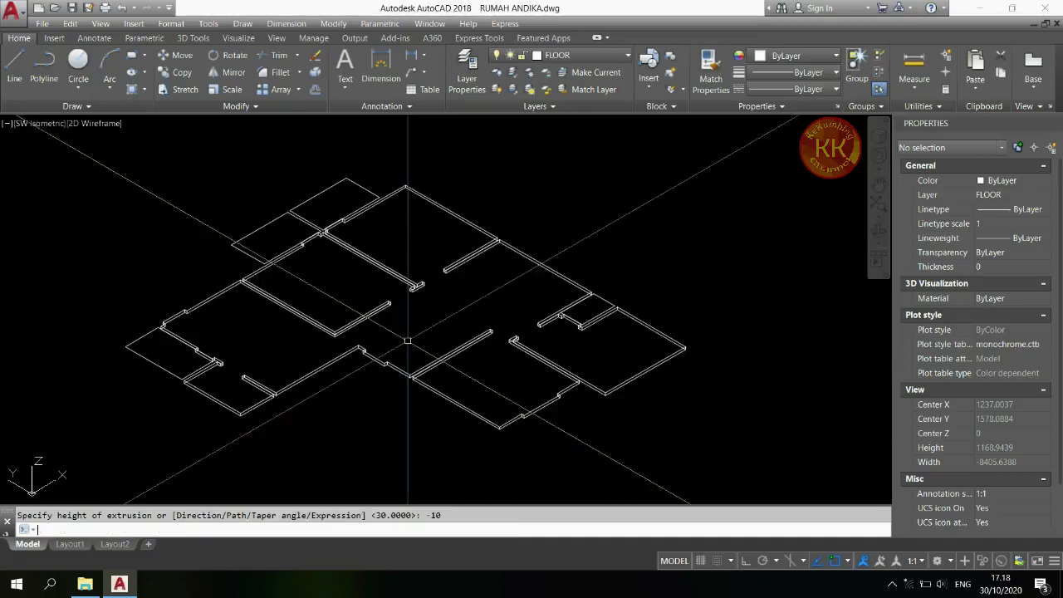
- Move the four small separate floor rectangles 5 units down from the main floor level
text(m)
key(Return)
click(310, 220)
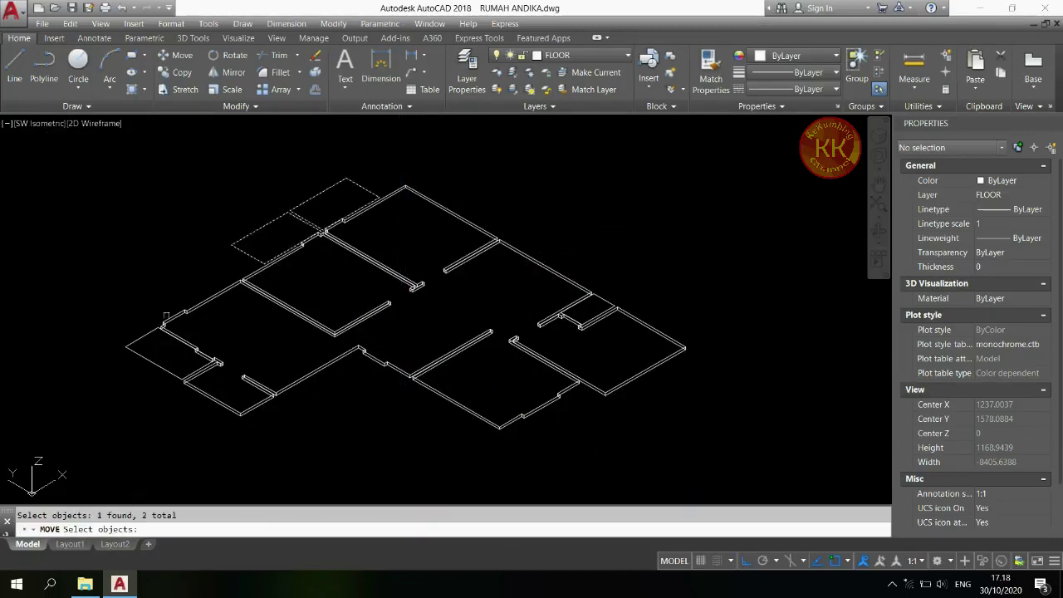
scroll(604, 302, up, 4)
click(604, 302)
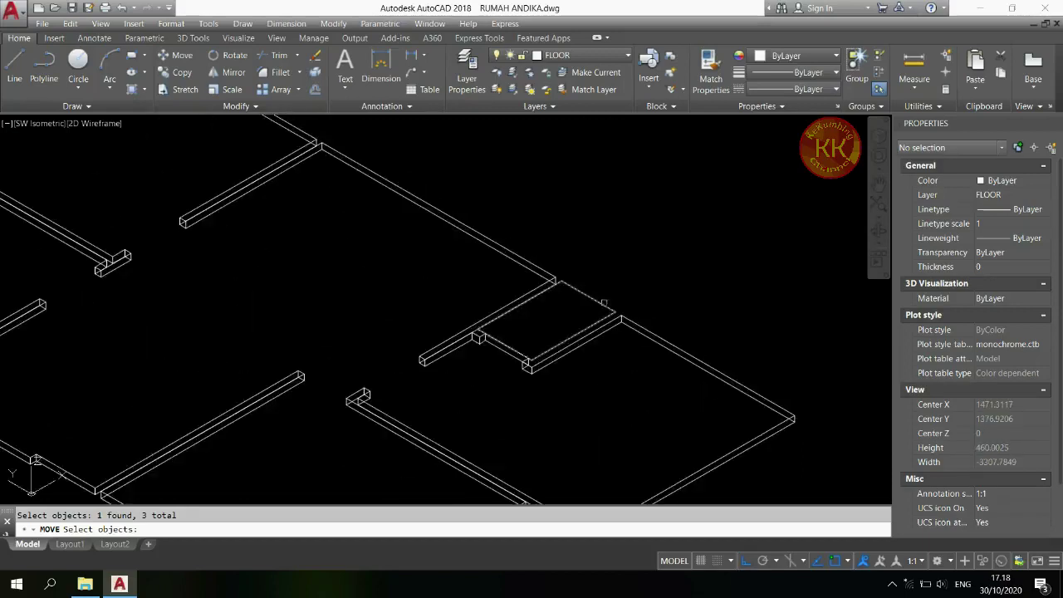
scroll(603, 302, down, 4)
key(Return)
click(680, 347)
text(5)
key(Return)
- Extrude the four small floor rectangles by -5 into solid slabs
text(EXT)
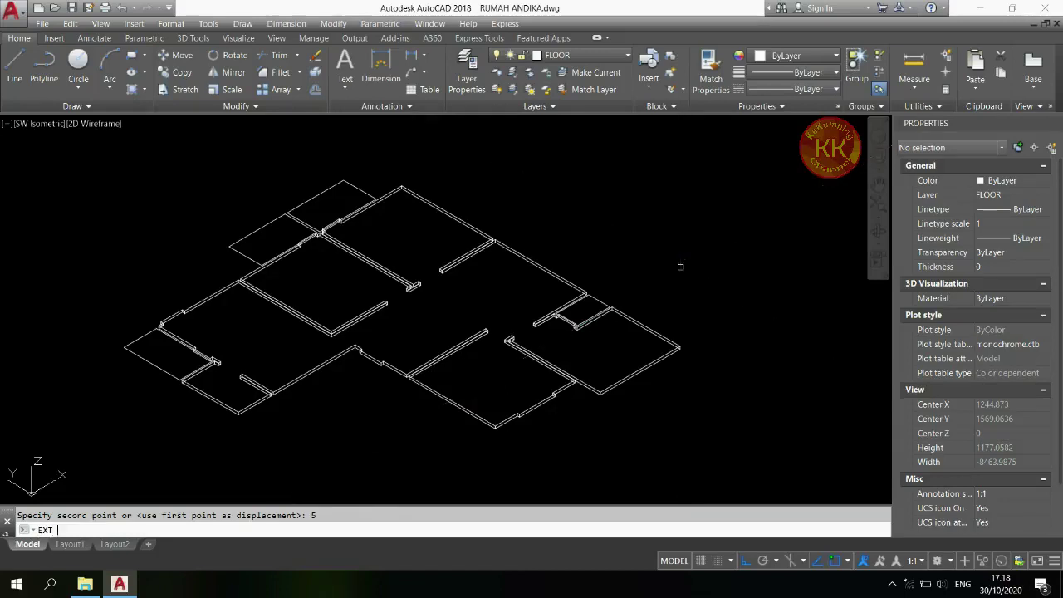
key(Return)
click(597, 301)
click(282, 216)
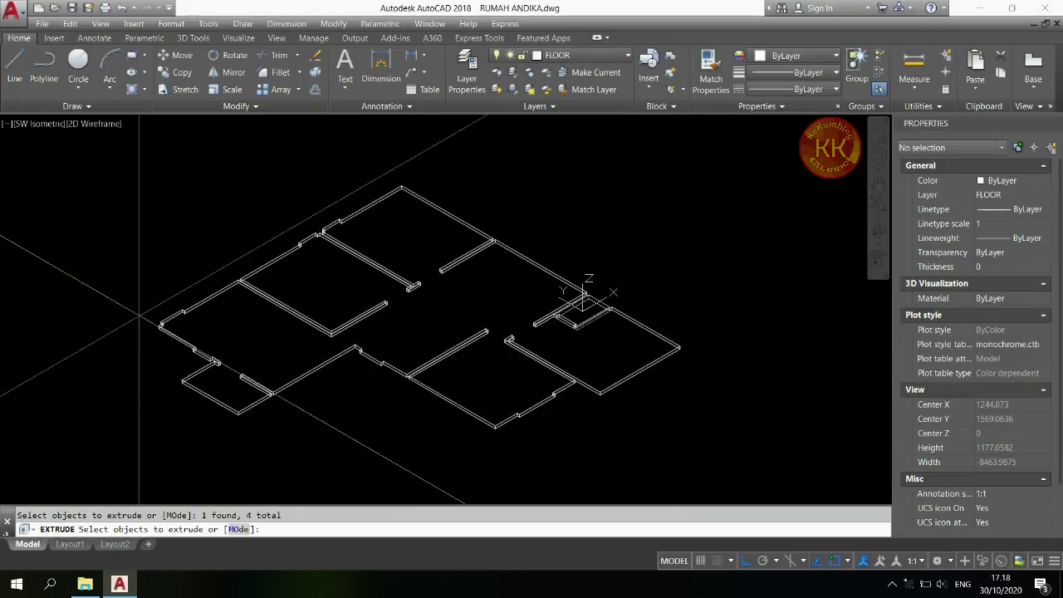
key(Return)
text(-5)
key(Return)
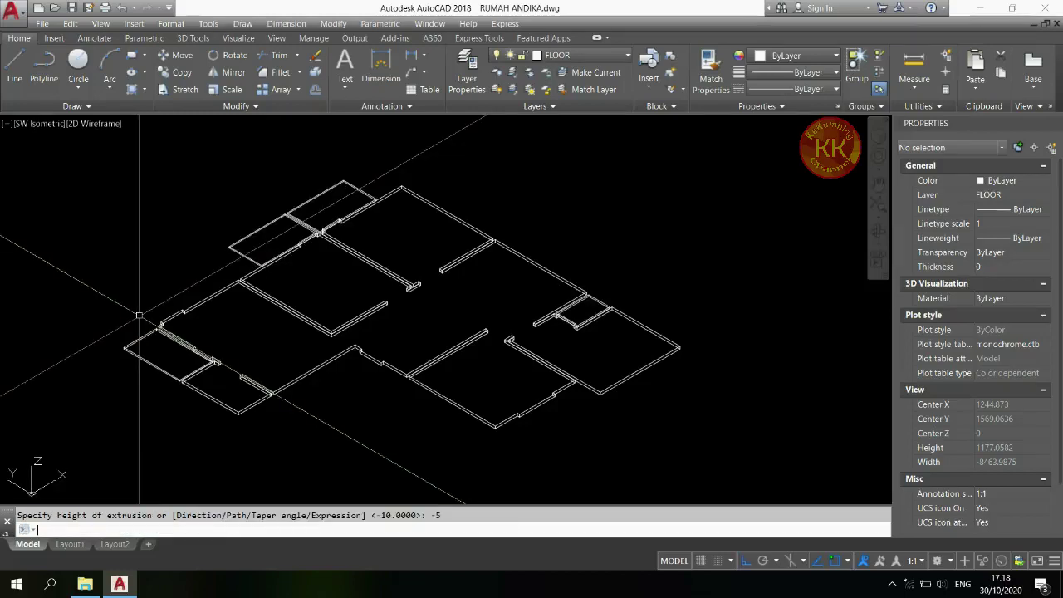
- Check the floor slabs in the Shaded visual style and switch back to 2D Wireframe
click(85, 125)
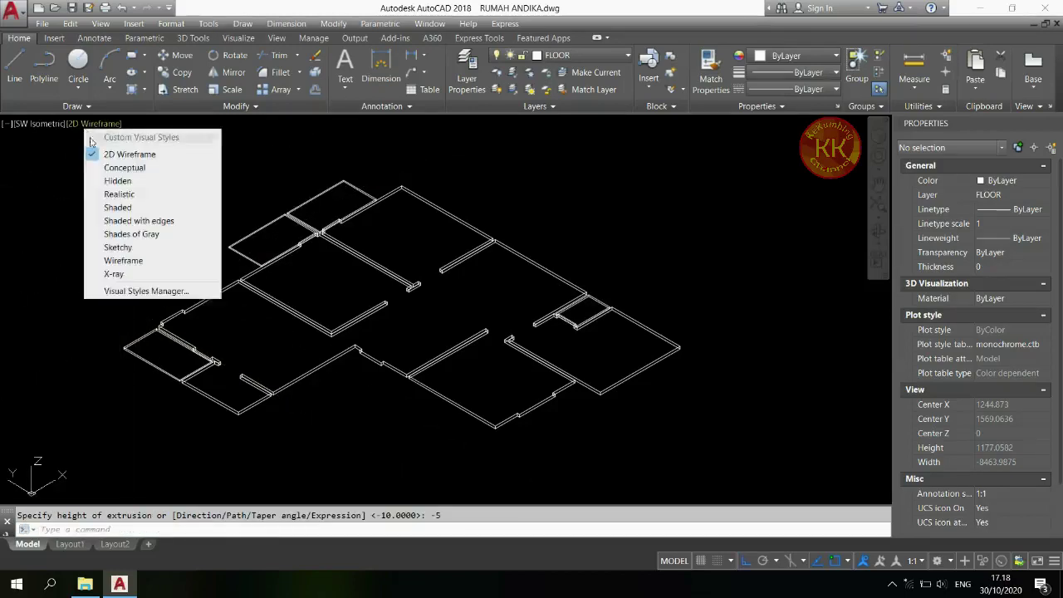
click(123, 207)
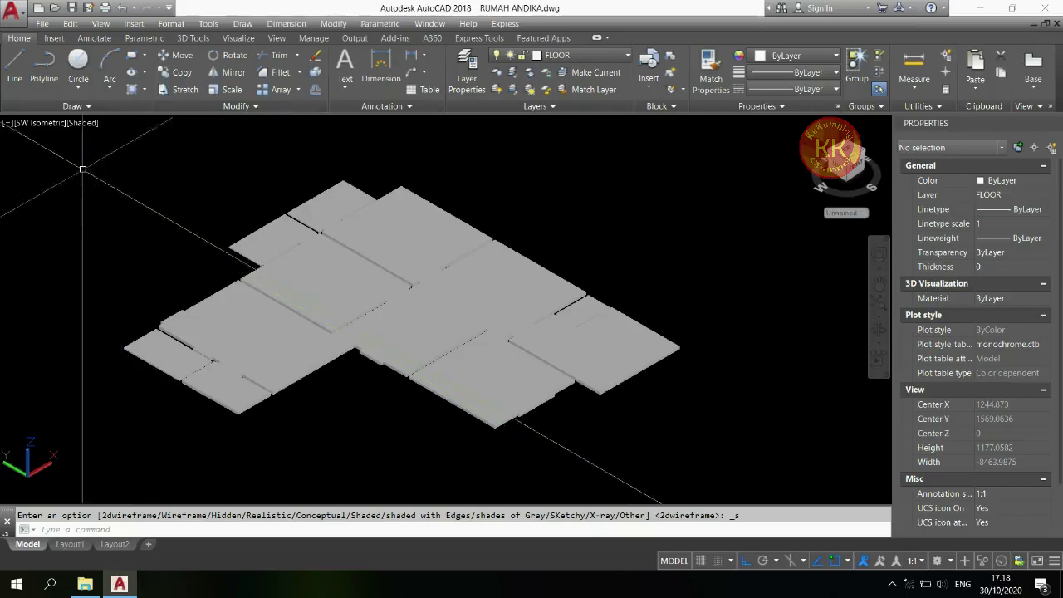
click(87, 125)
click(116, 148)
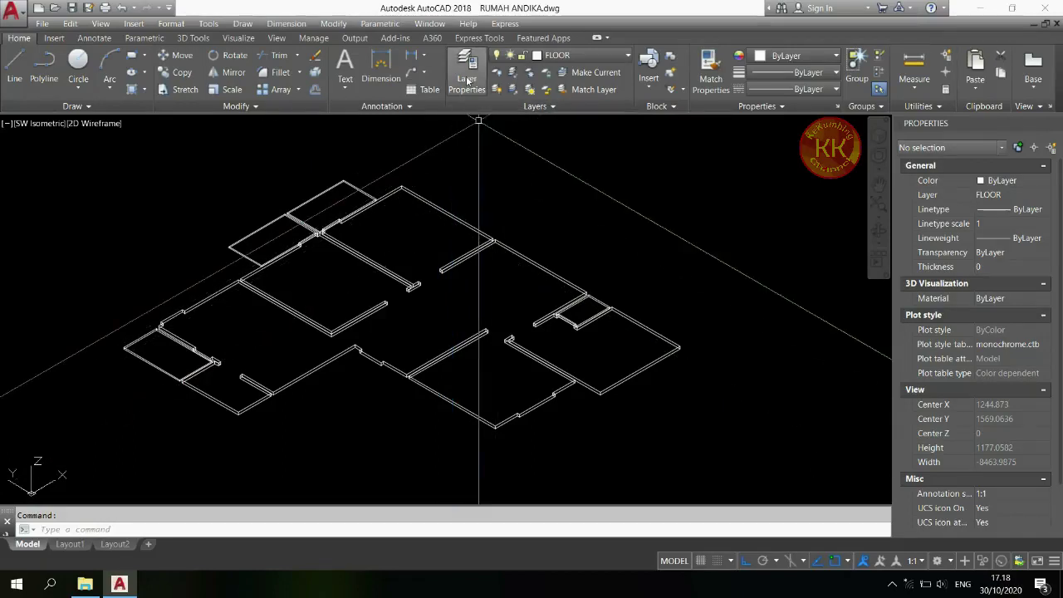
- Turn on the ATAP, DAUN PINTU, DINDING, KUSEN PINTU, RING BALOK, SLOOF, TALANG AIR and TERAS layers
click(468, 80)
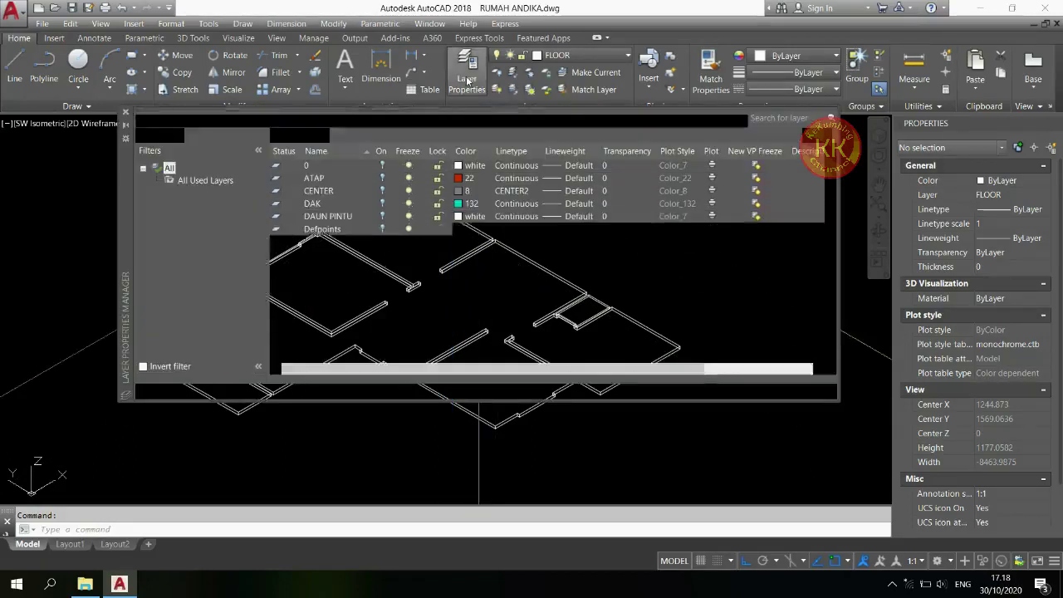
click(382, 179)
click(381, 218)
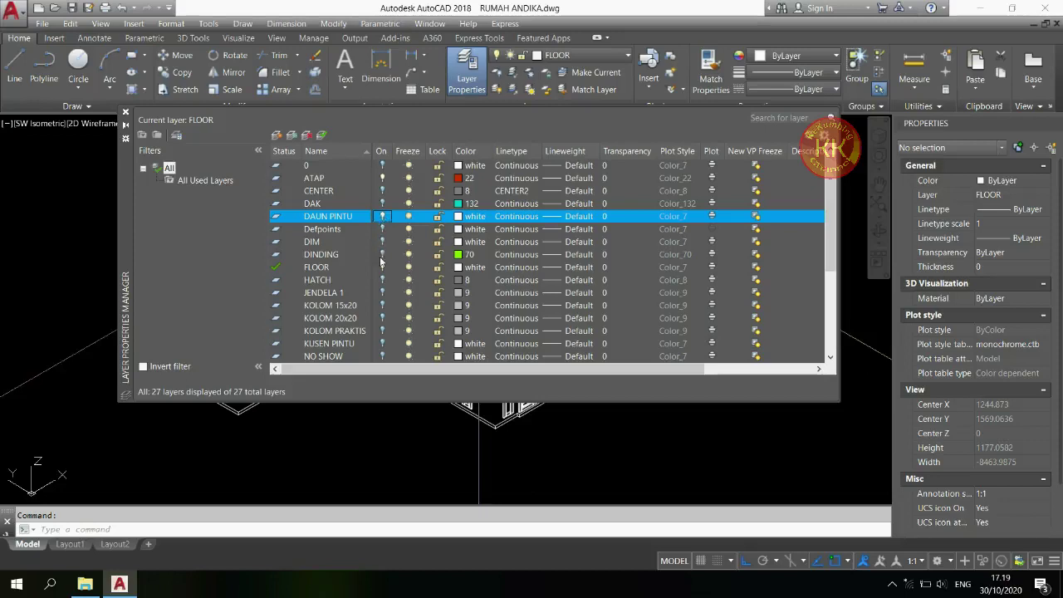
click(381, 255)
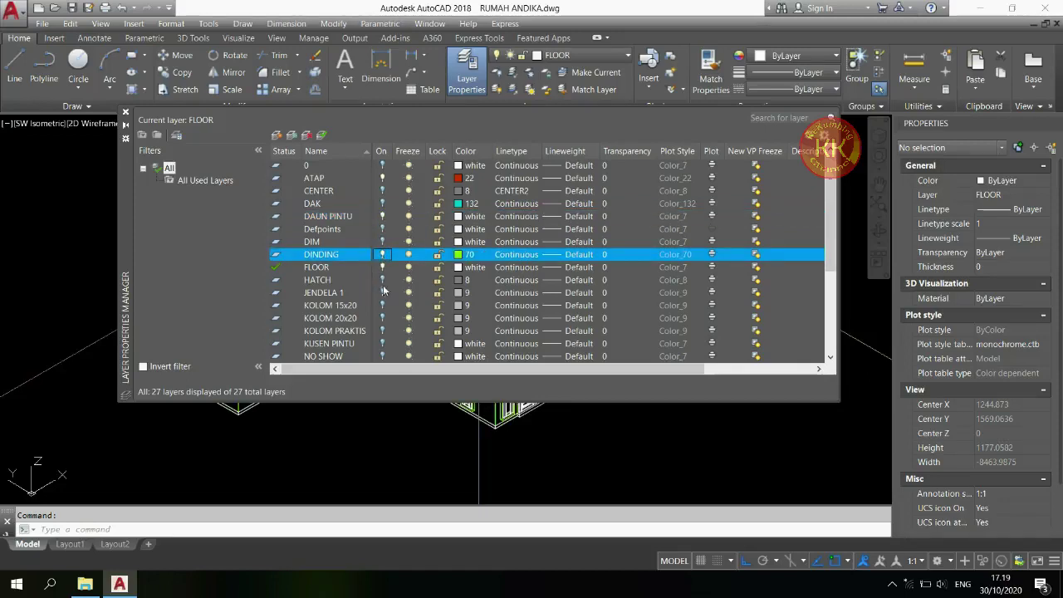
click(382, 344)
scroll(384, 324, down, 3)
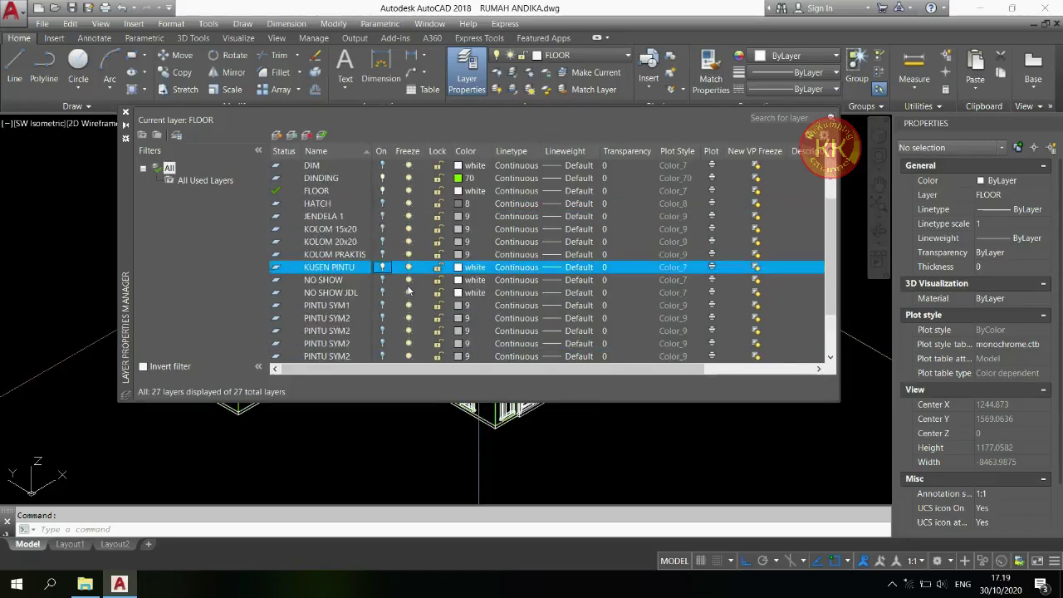
click(383, 304)
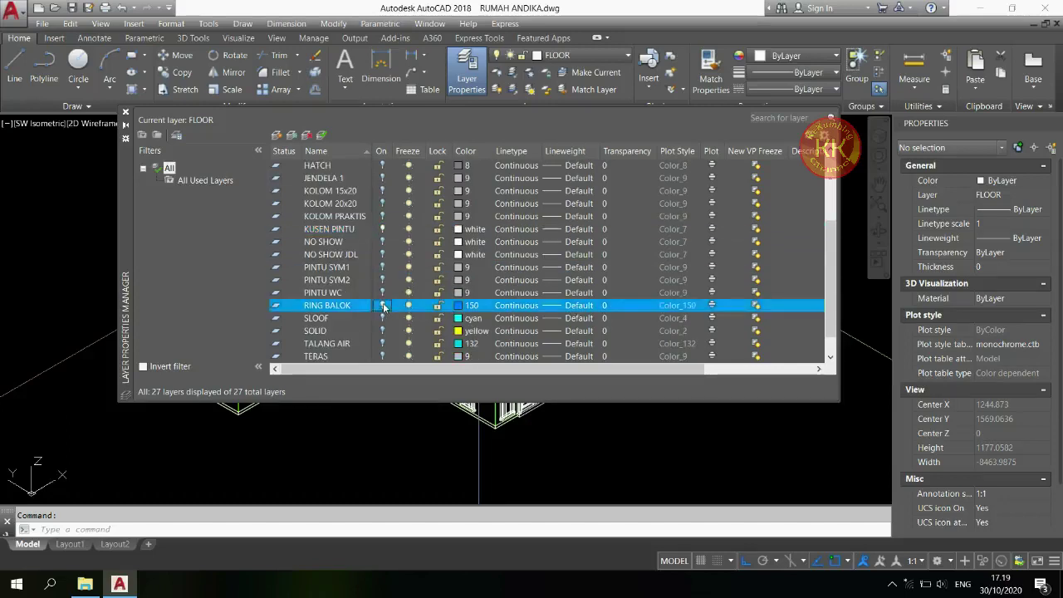
click(383, 318)
click(383, 344)
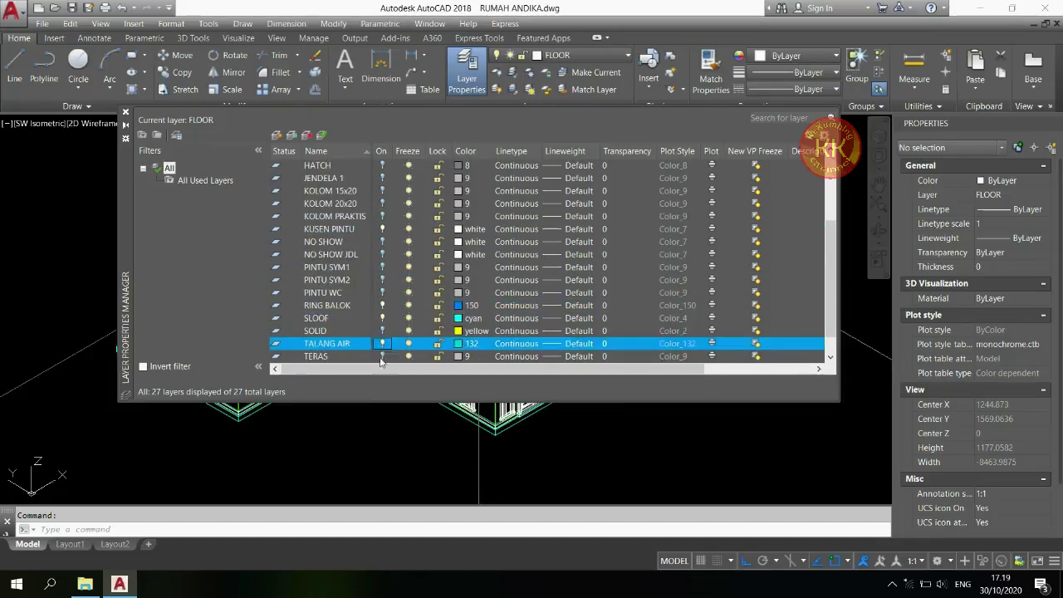
click(381, 356)
- Change the TERAS layer's color to near-white and the DINDING layer's color to index color 21
scroll(390, 341, down, 1)
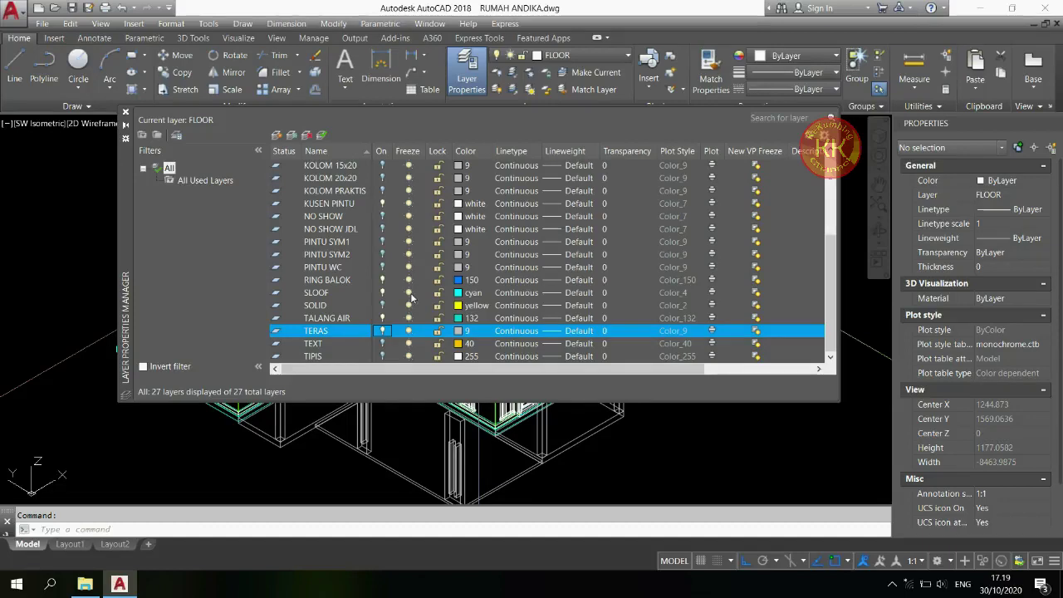
click(467, 332)
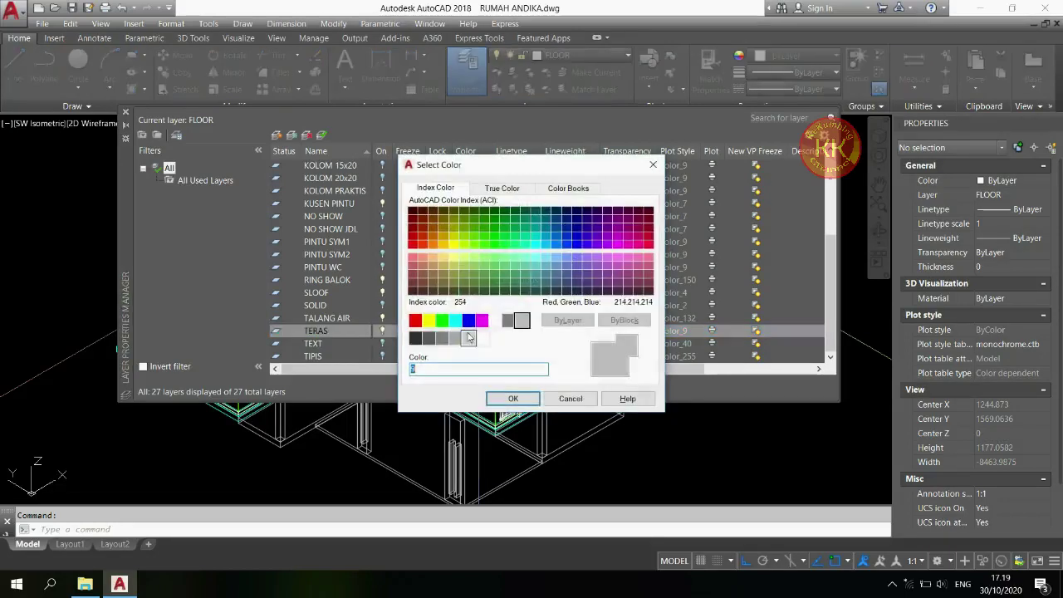
click(482, 338)
click(512, 399)
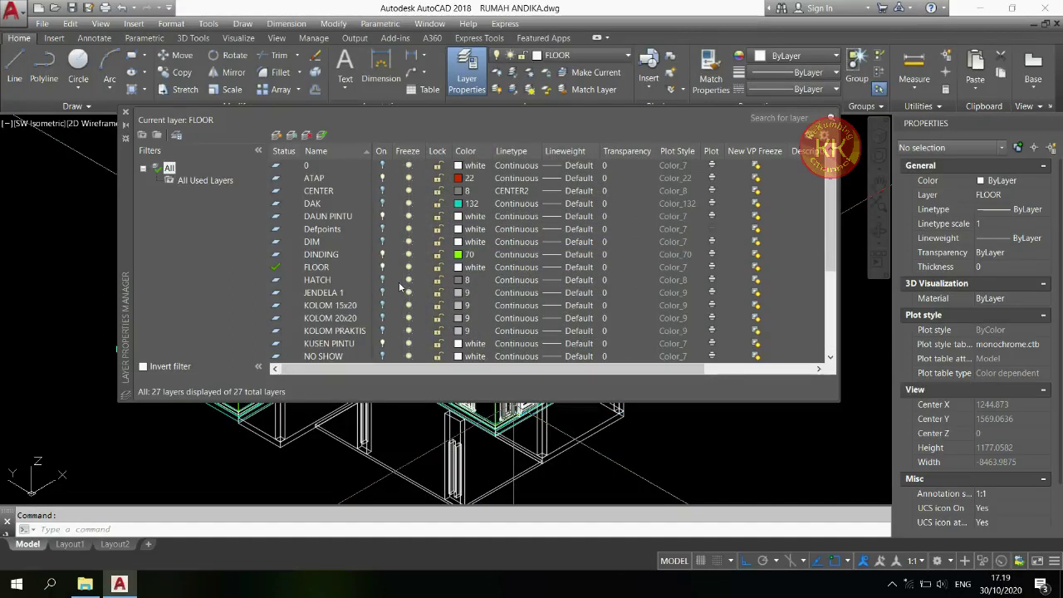
click(462, 254)
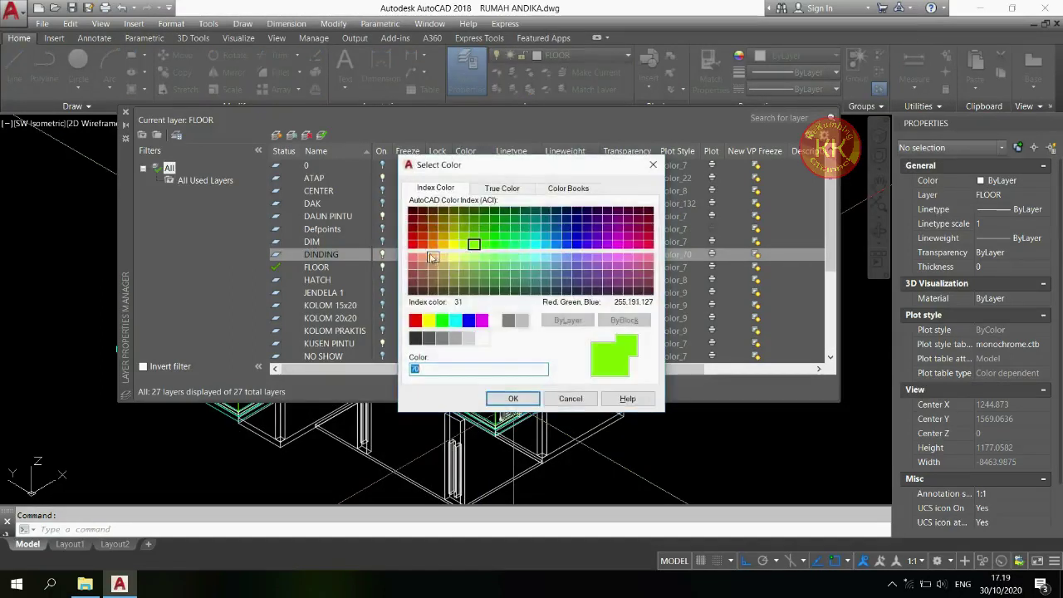
click(423, 260)
click(512, 398)
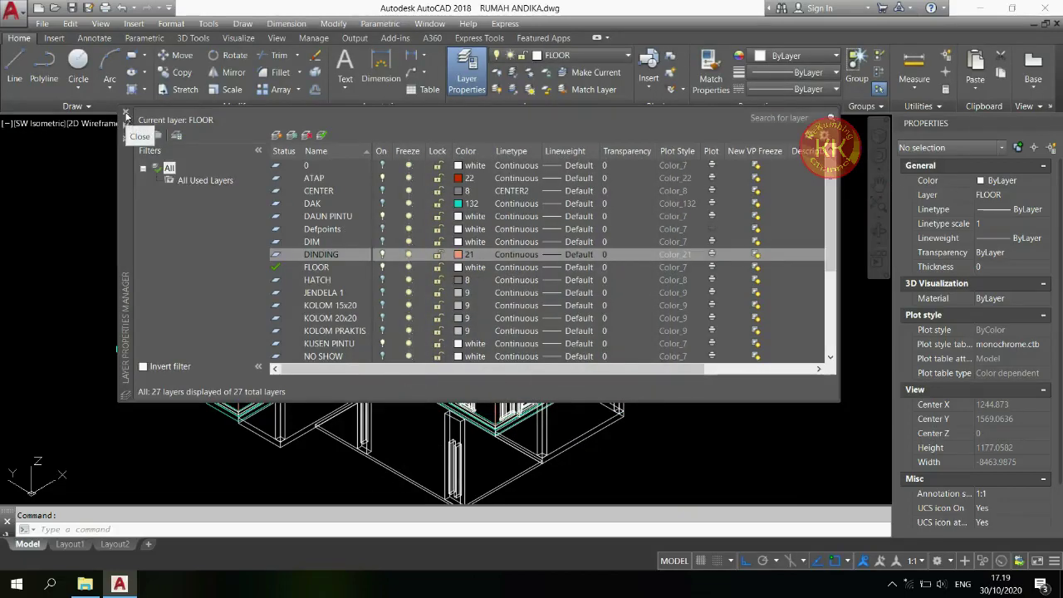
click(125, 112)
- Undo the last visual style change and turn on the DAK layer
text(u)
key(Return)
click(568, 58)
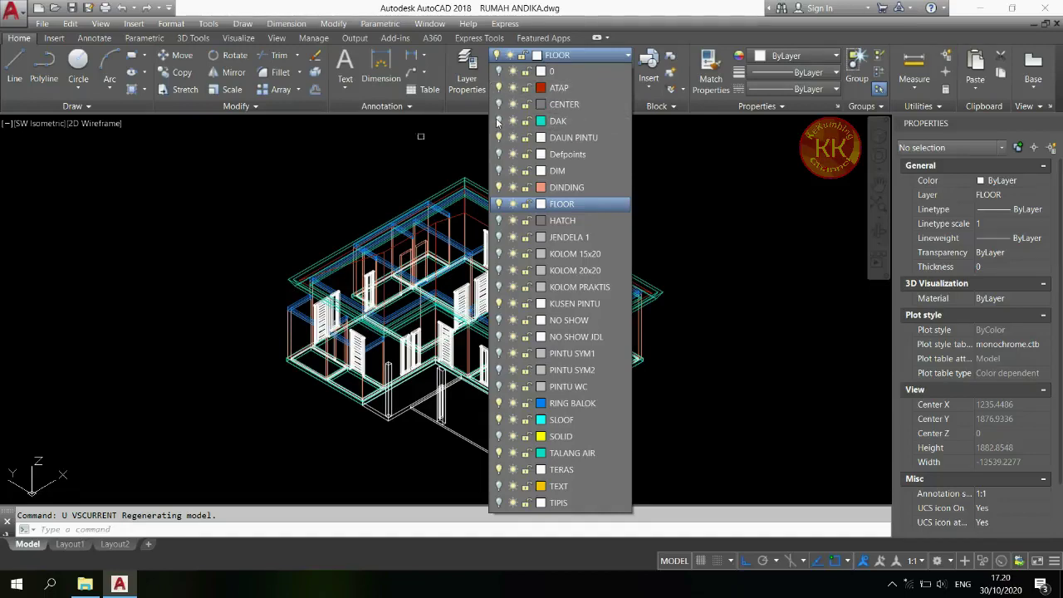
click(498, 121)
click(392, 157)
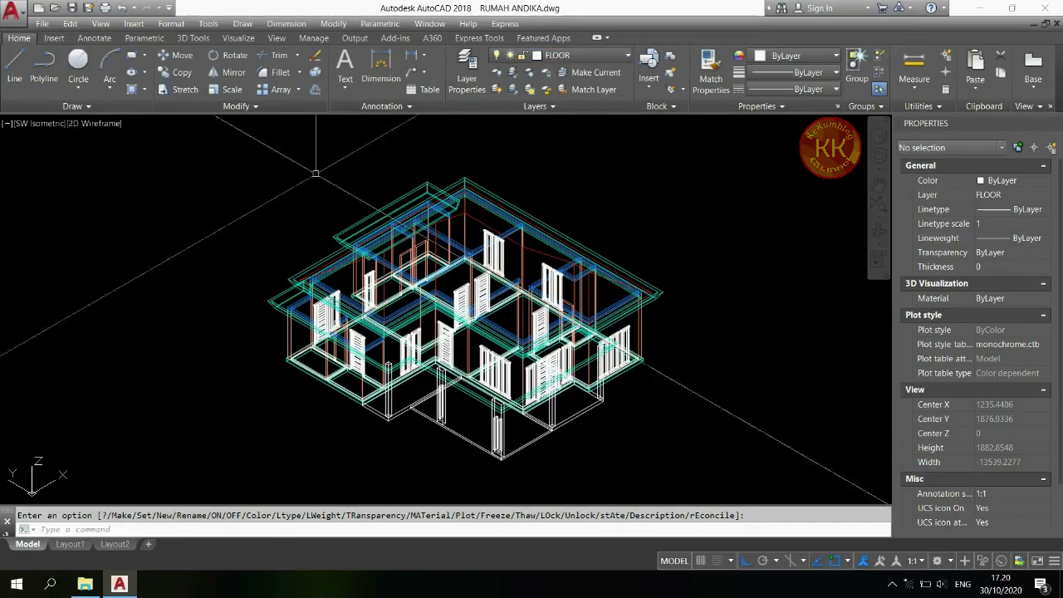
- Display the house in the Shaded visual style and orbit to a lower angle to examine the roof and walls
click(103, 125)
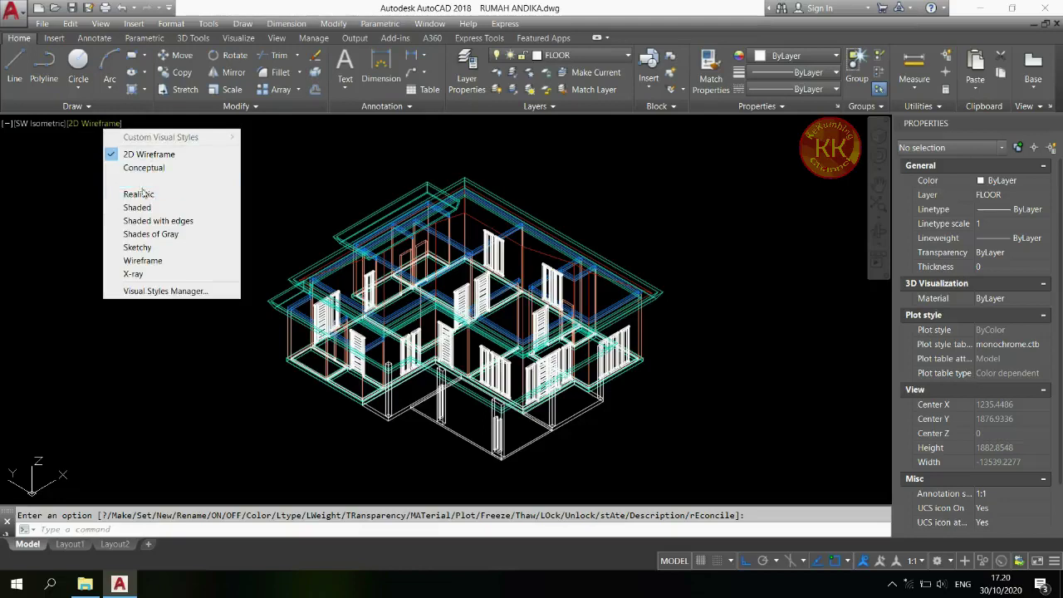
click(147, 205)
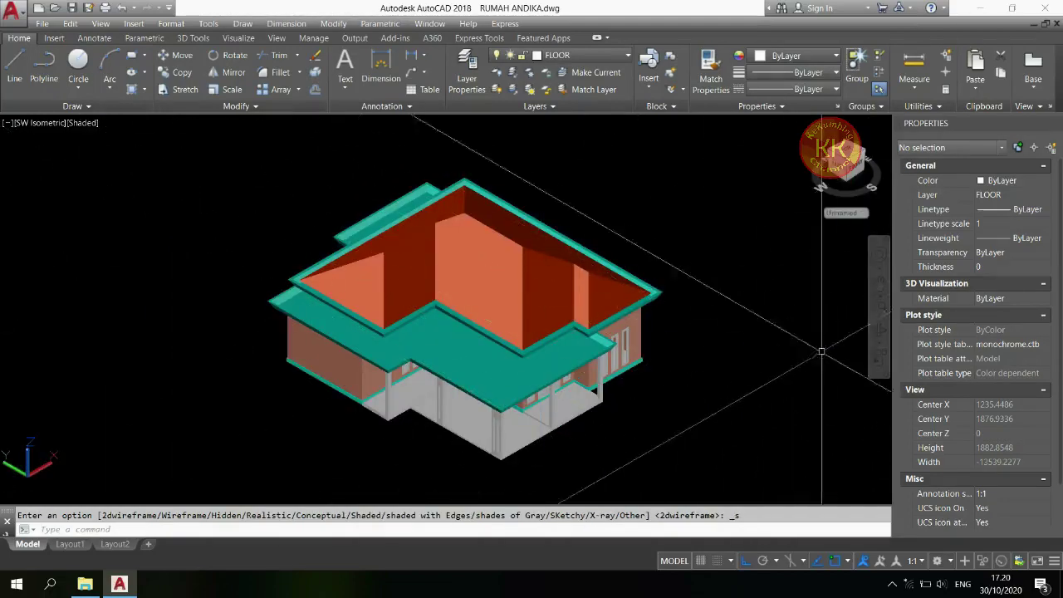
click(878, 330)
mouse_move(526, 303)
mouse_down()
mouse_move(523, 271)
mouse_move(532, 287)
mouse_up()
scroll(558, 371, up, 2)
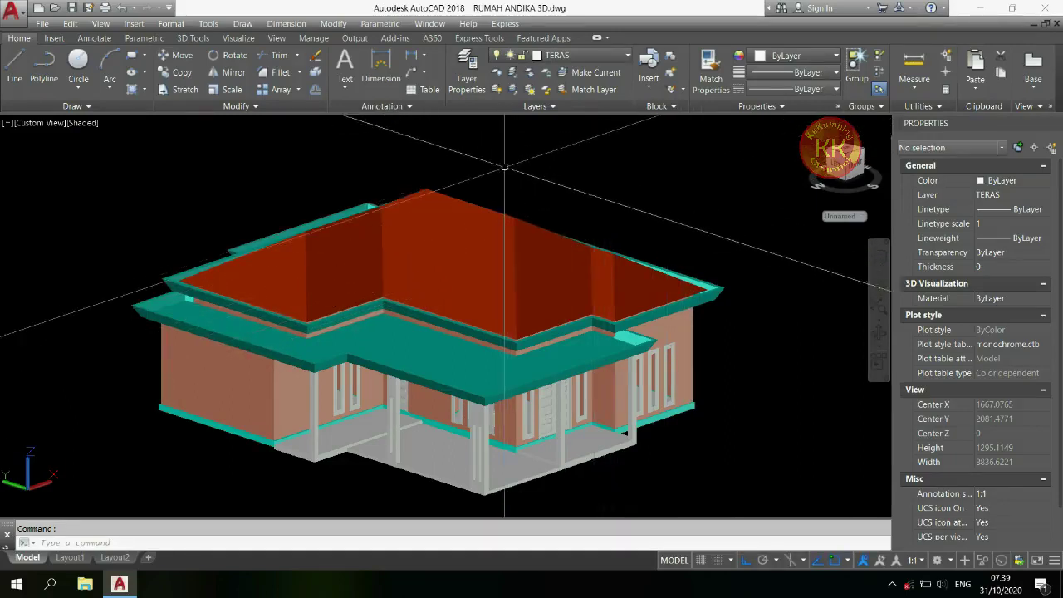
- Turn on the VENT layer and dock the layer manager with its filter tree collapsed and auto-hide enabled
click(470, 84)
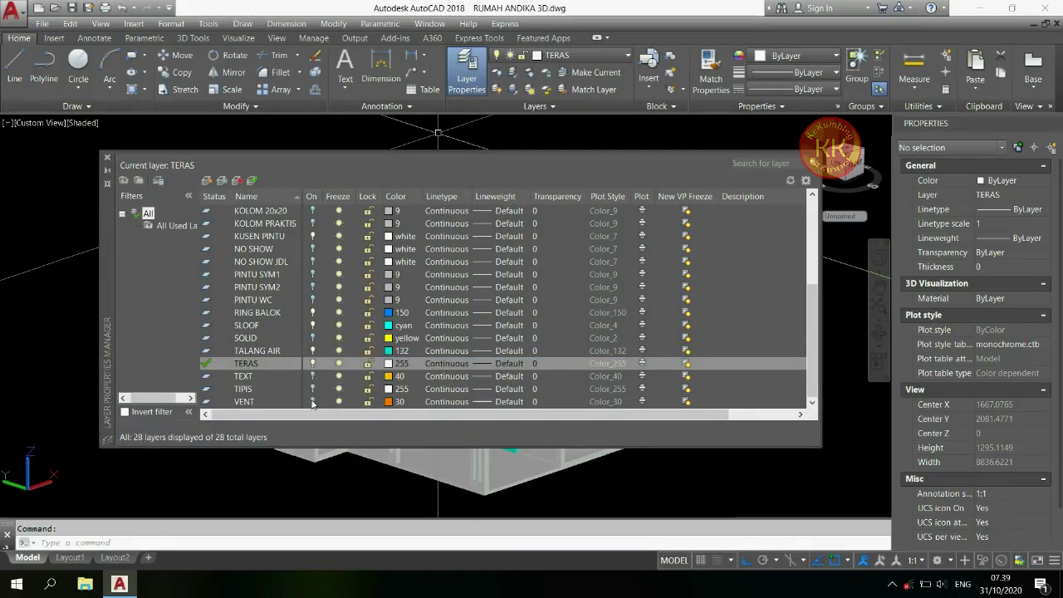
click(312, 402)
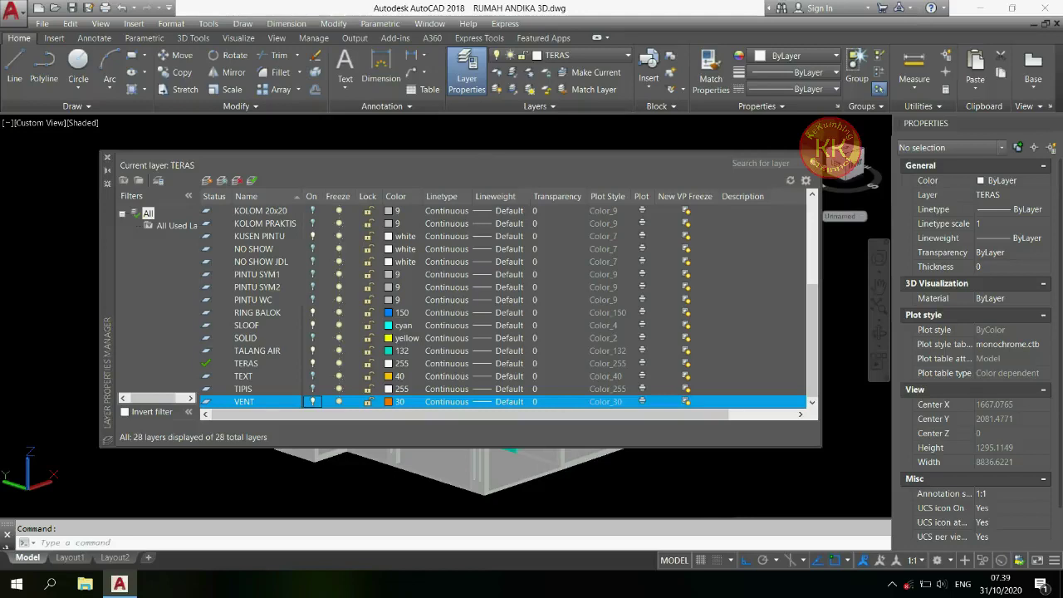
mouse_move(111, 273)
mouse_down()
mouse_move(108, 261)
mouse_move(113, 268)
mouse_move(1, 303)
mouse_up()
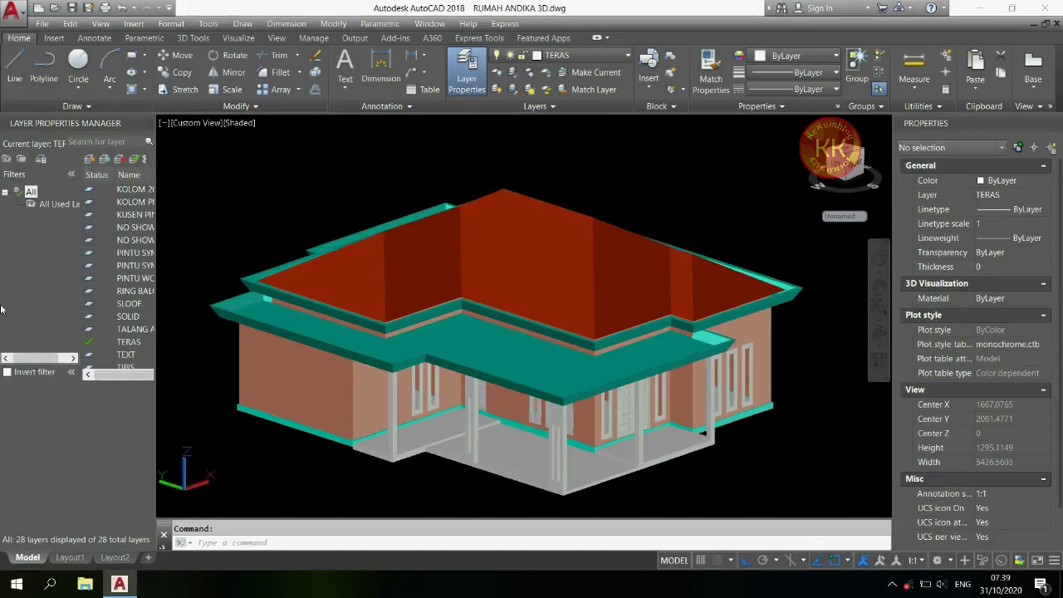
click(71, 373)
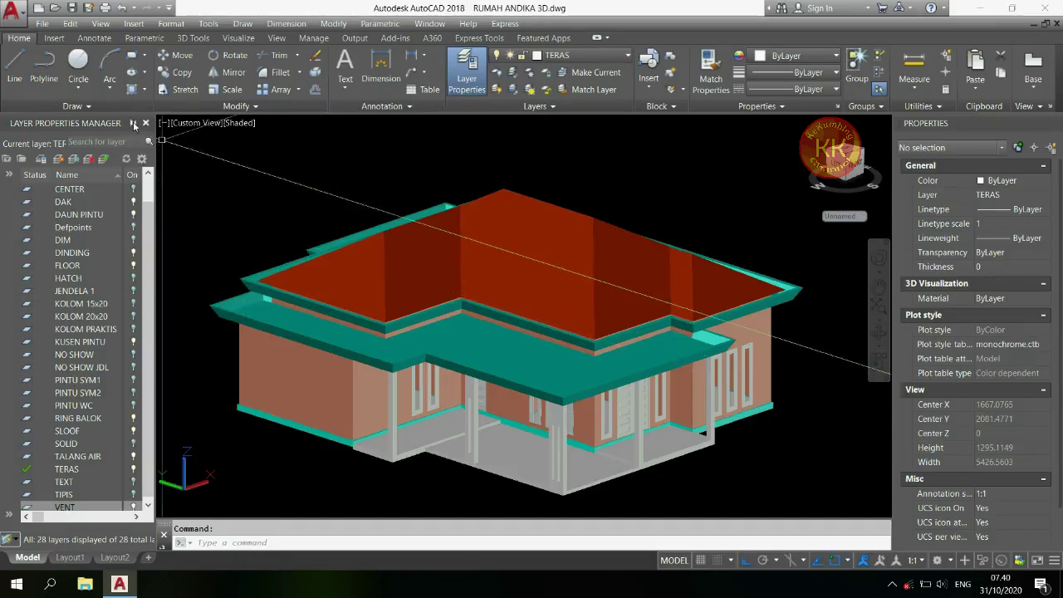
click(133, 123)
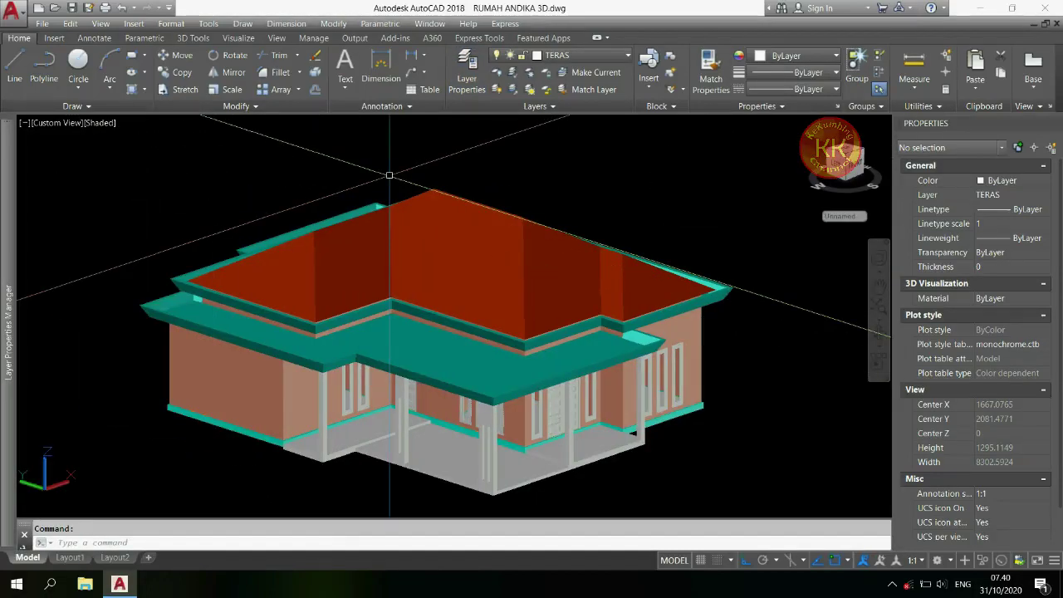
- Make VENT the current layer and switch the model to the 2D Wireframe visual style
mouse_move(3, 246)
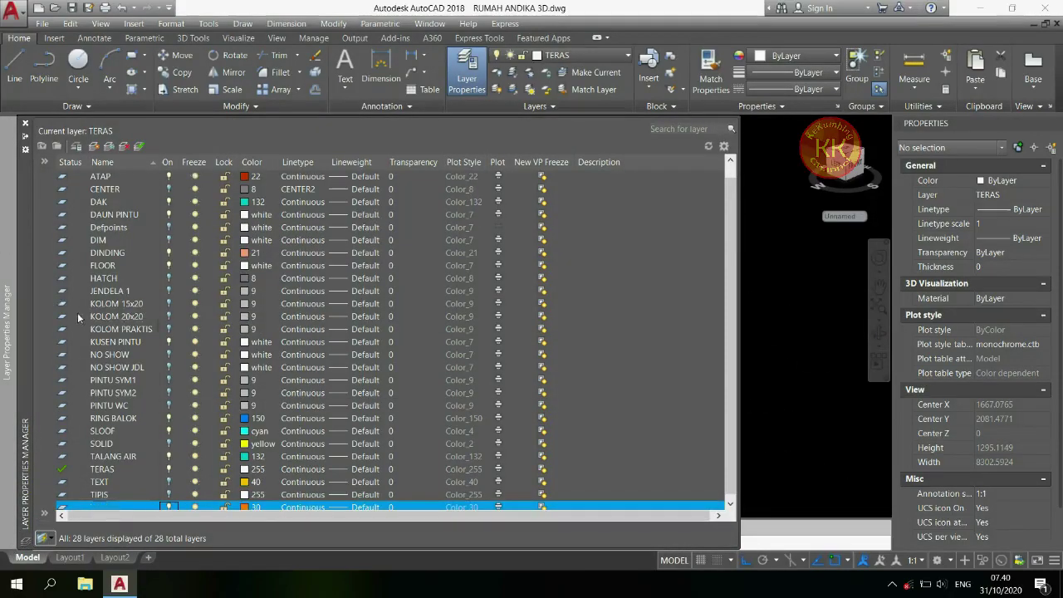
scroll(91, 498, down, 1)
double_click(62, 496)
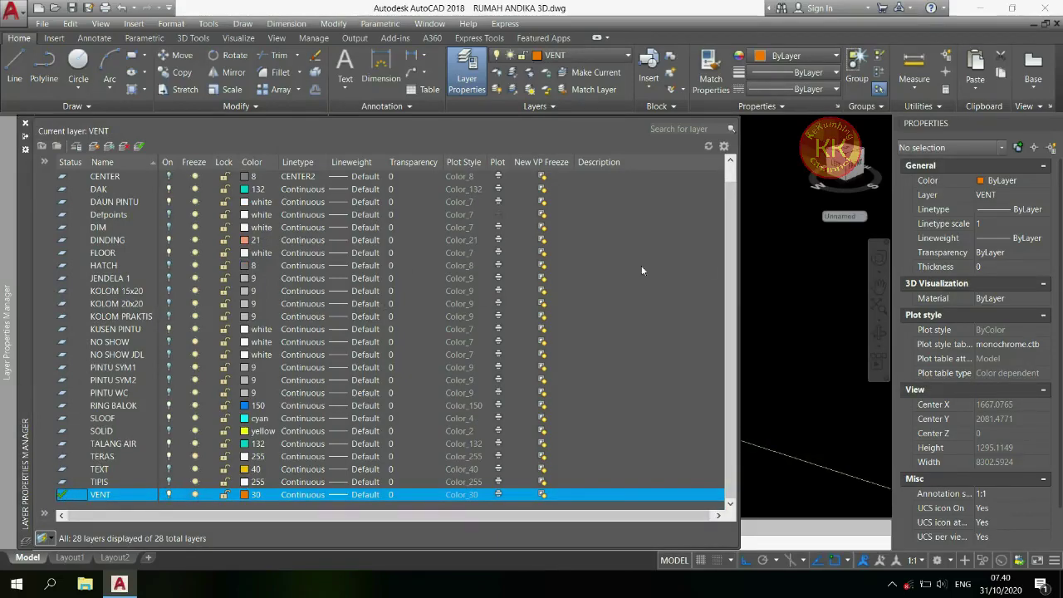
click(243, 180)
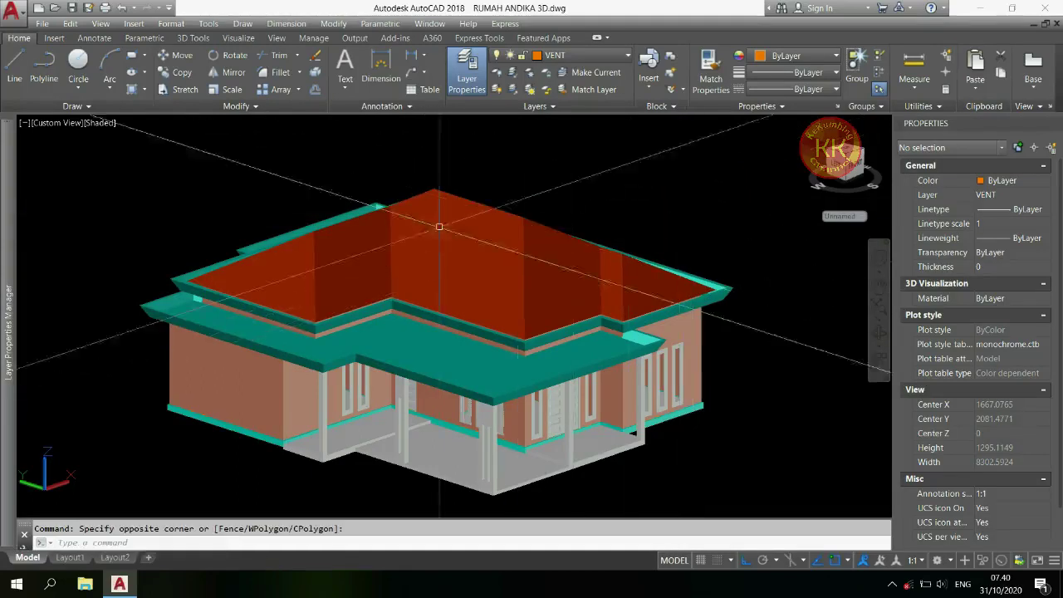
click(106, 125)
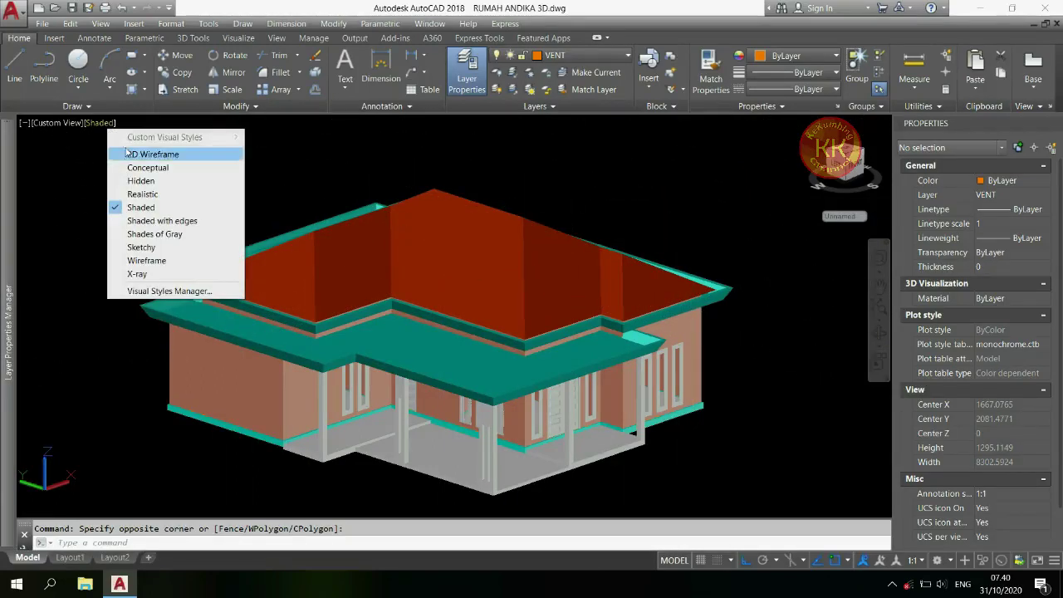
click(126, 153)
- Turn off every layer except VENT so only the vent outlines are displayed
mouse_move(3, 369)
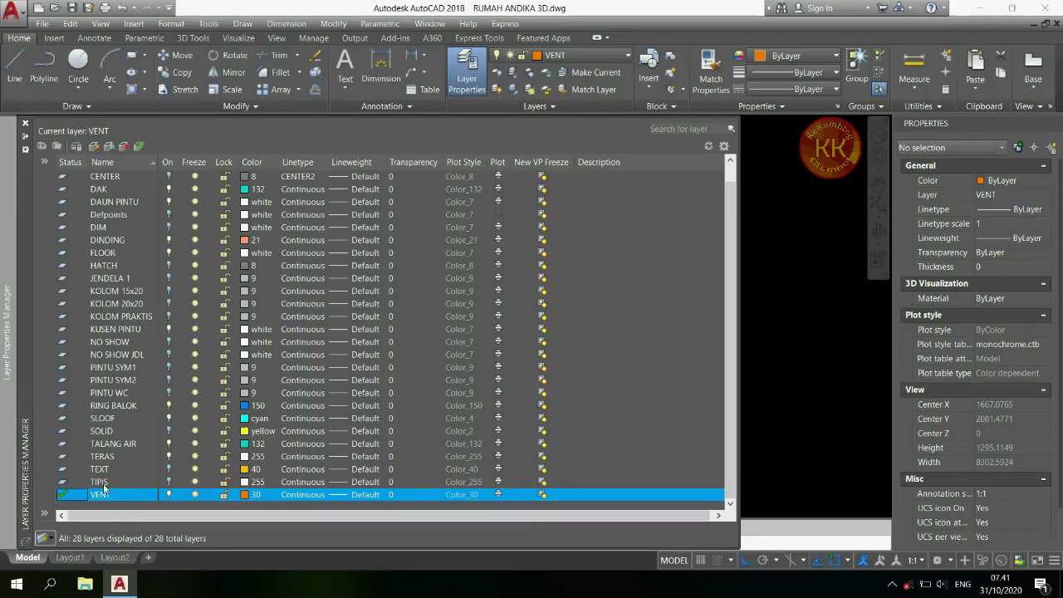
click(100, 481)
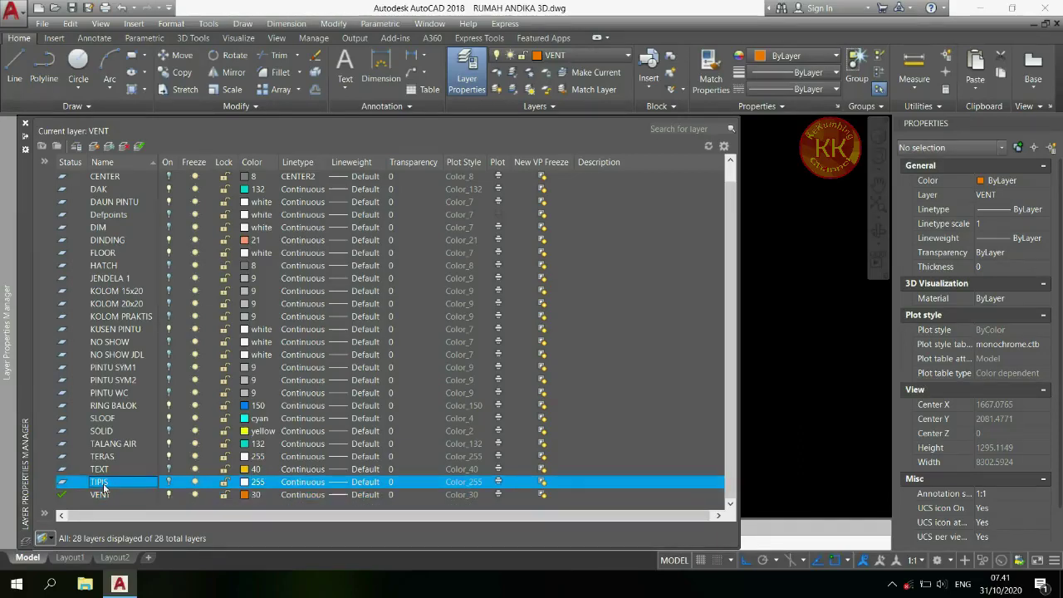
key(ctrl+a)
ctrl+click(103, 495)
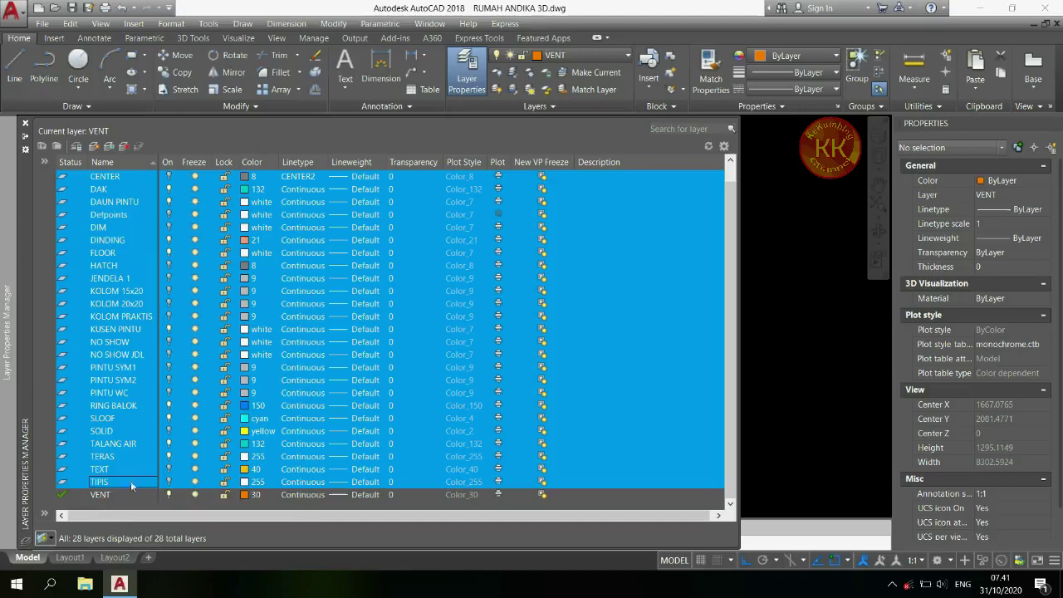
click(169, 456)
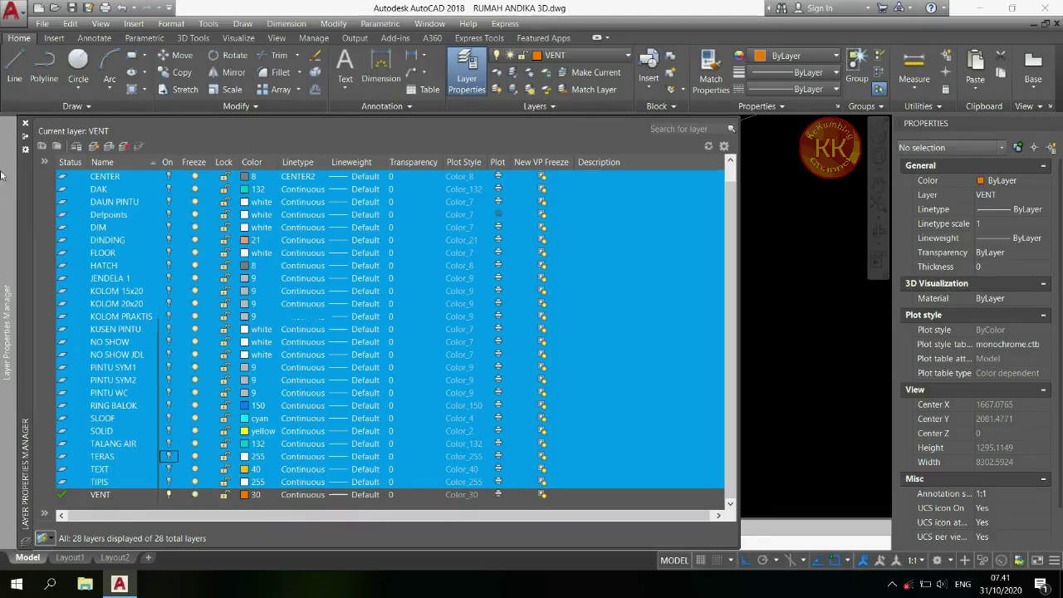
click(770, 191)
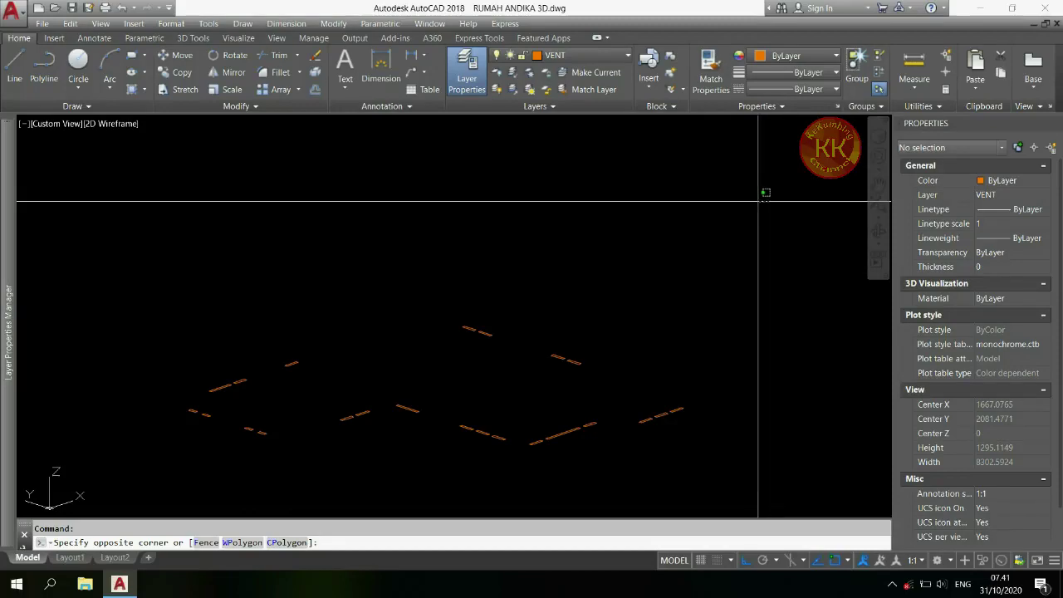
click(609, 221)
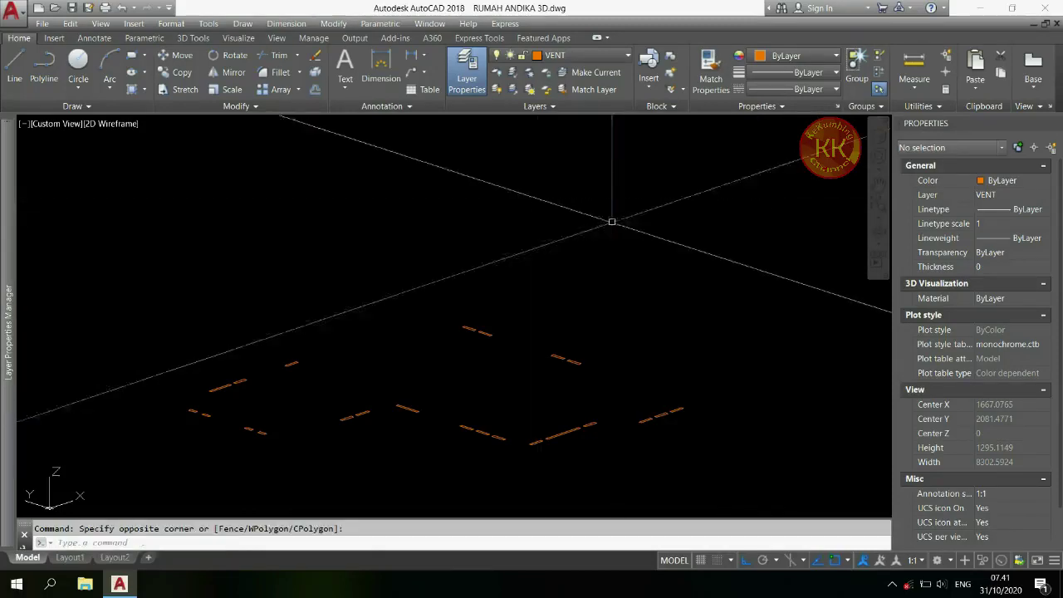
- Pin the layer manager open beside the drawing and set the view to SW Isometric
mouse_move(4, 196)
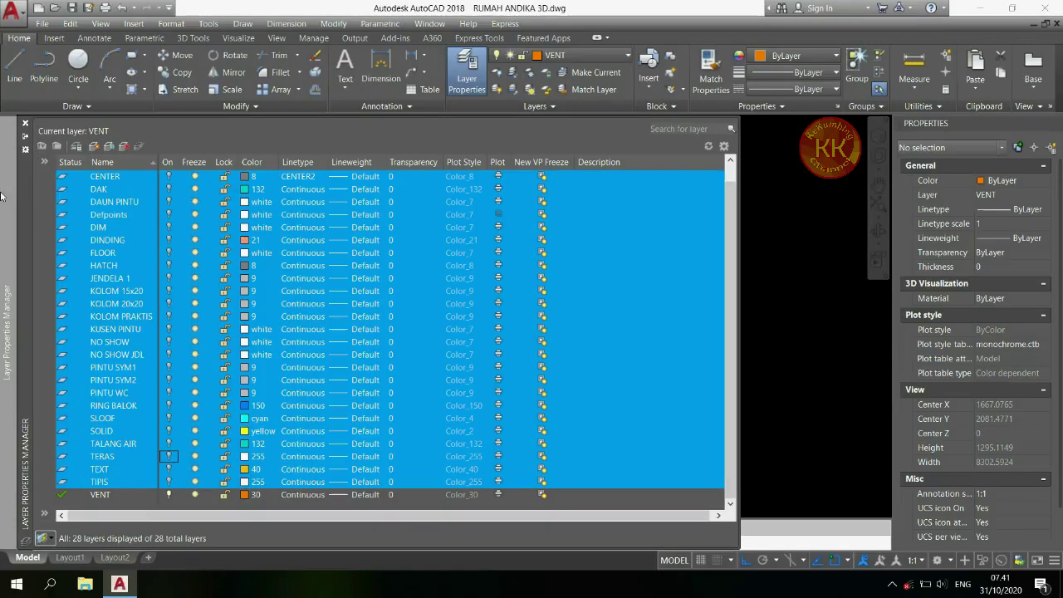
click(25, 137)
click(67, 494)
click(70, 506)
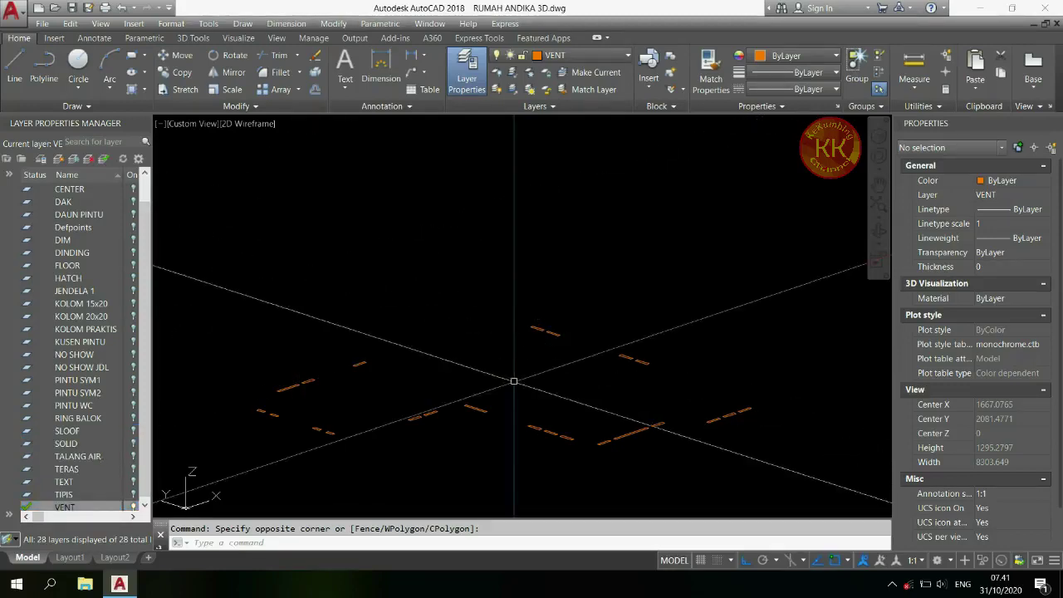
click(204, 125)
click(249, 247)
click(197, 125)
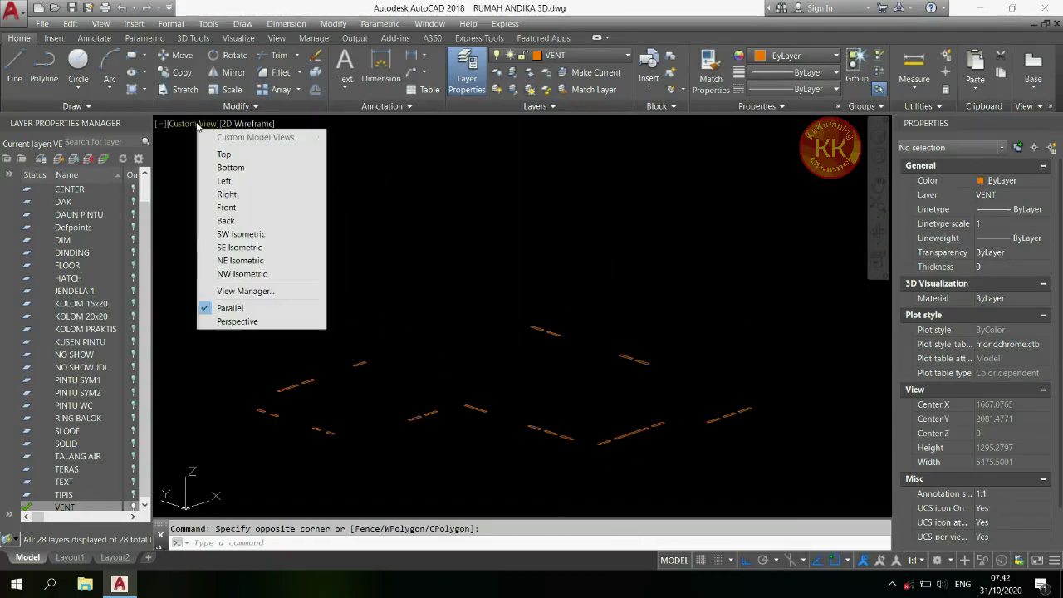
click(273, 234)
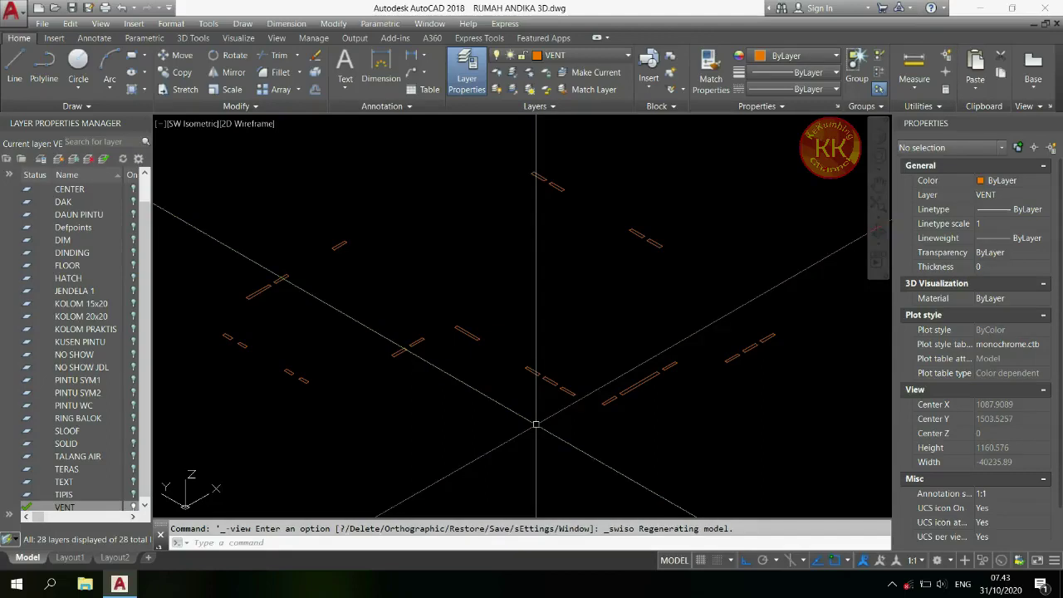
- Move all the vent rectangles 240 upward along the Z axis
key(Escape)
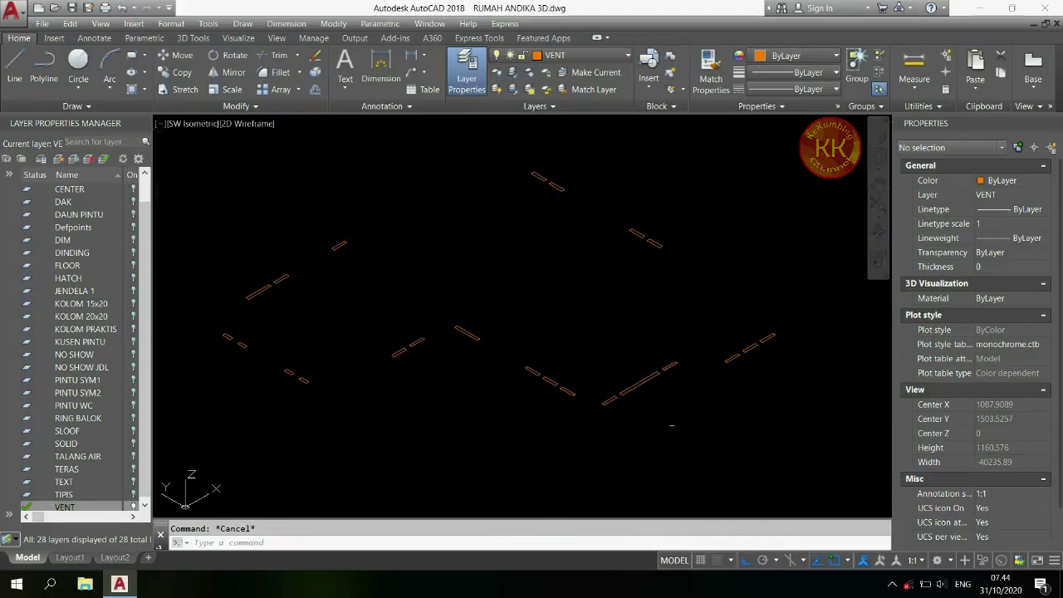
text(M MOVE)
click(805, 470)
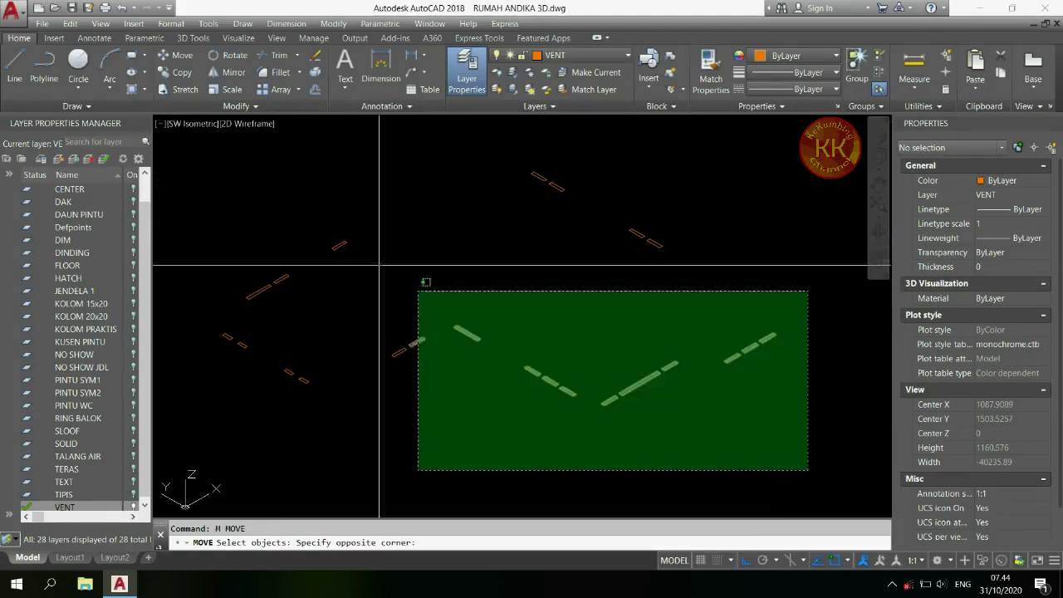
click(208, 150)
key(Return)
click(508, 434)
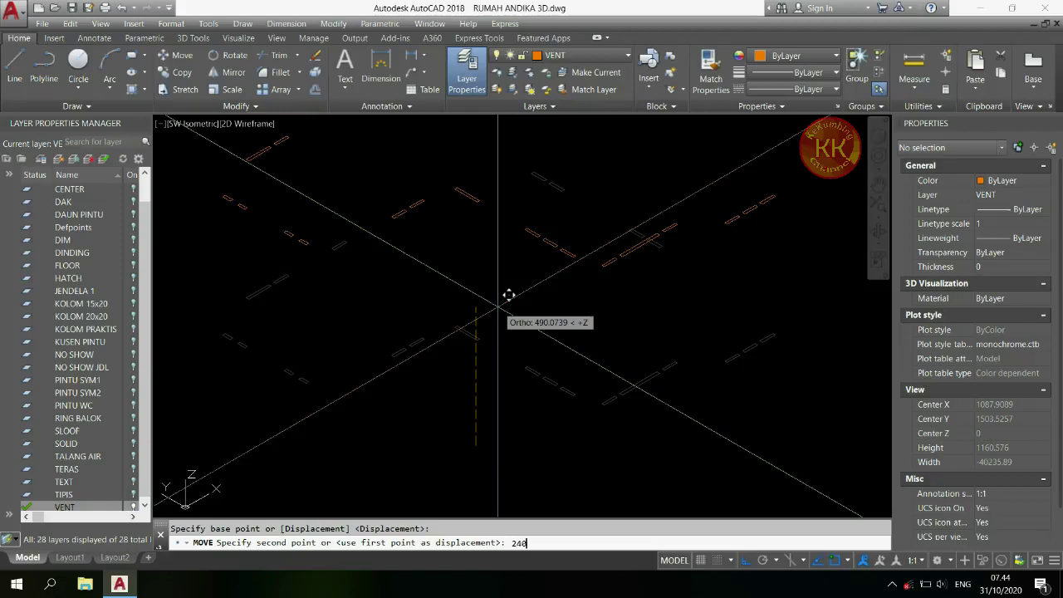
key(Return)
middle_drag(497, 306, 514, 410)
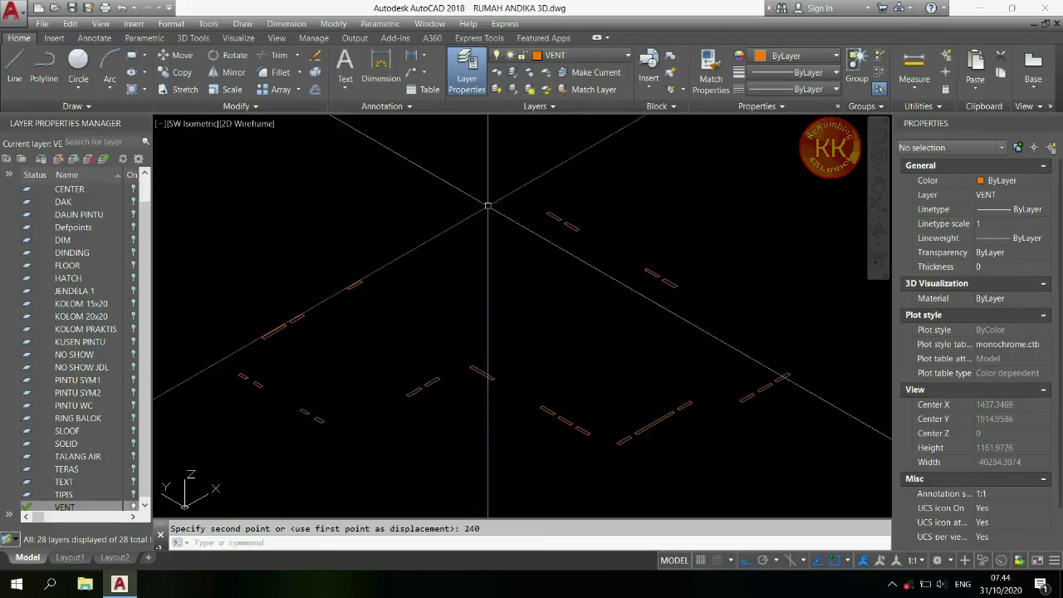
- Extrude all the vent rectangles to a height of 14 as solids
text(EXT)
key(Return)
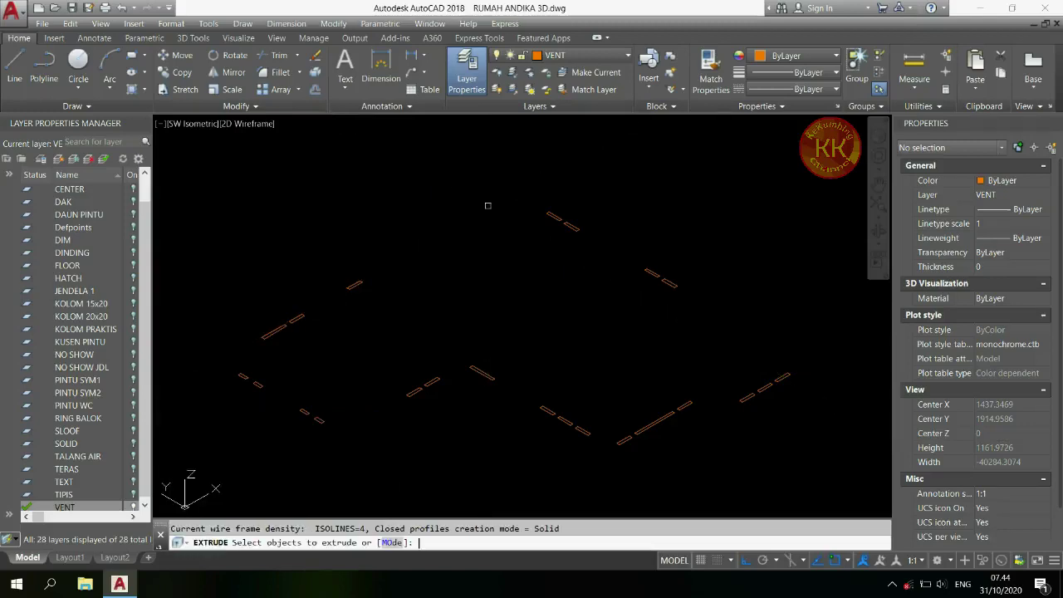
click(794, 174)
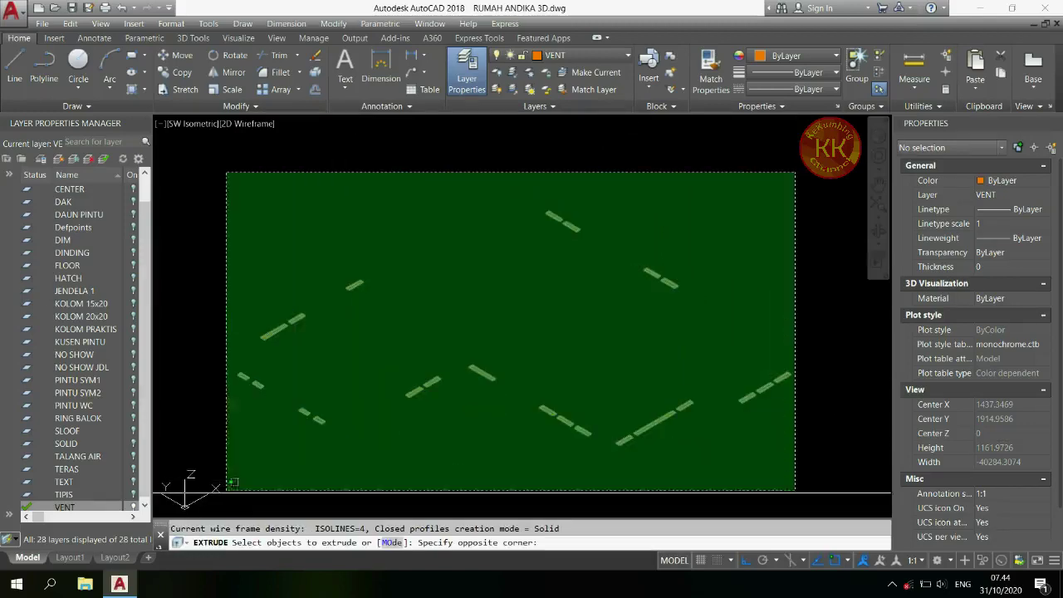
click(223, 508)
key(Return)
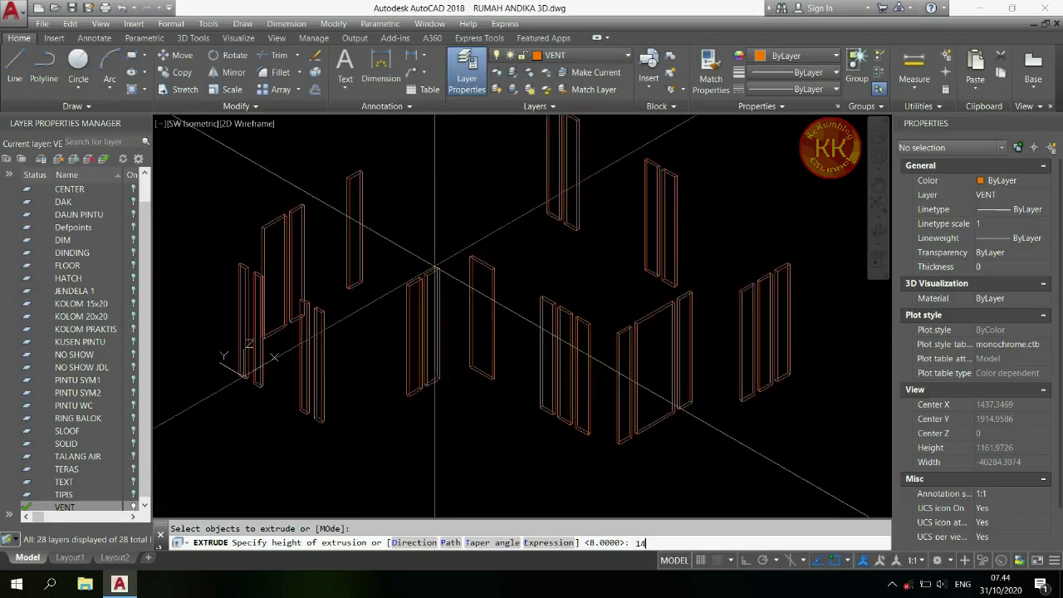
text(14)
key(Return)
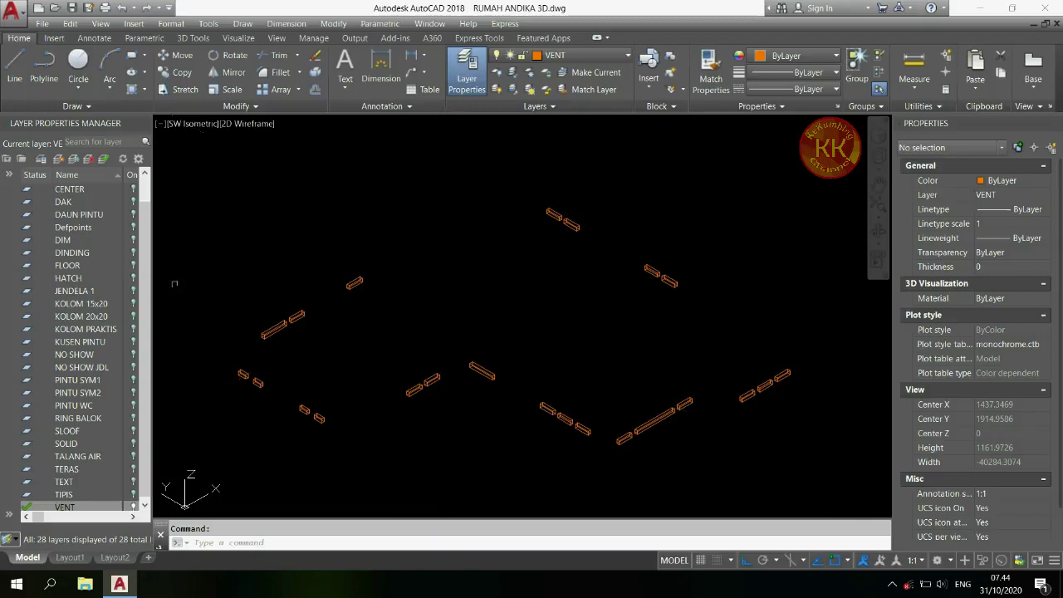
- Turn on the DINDING layer and subtract all the vent solids from the walls
click(133, 253)
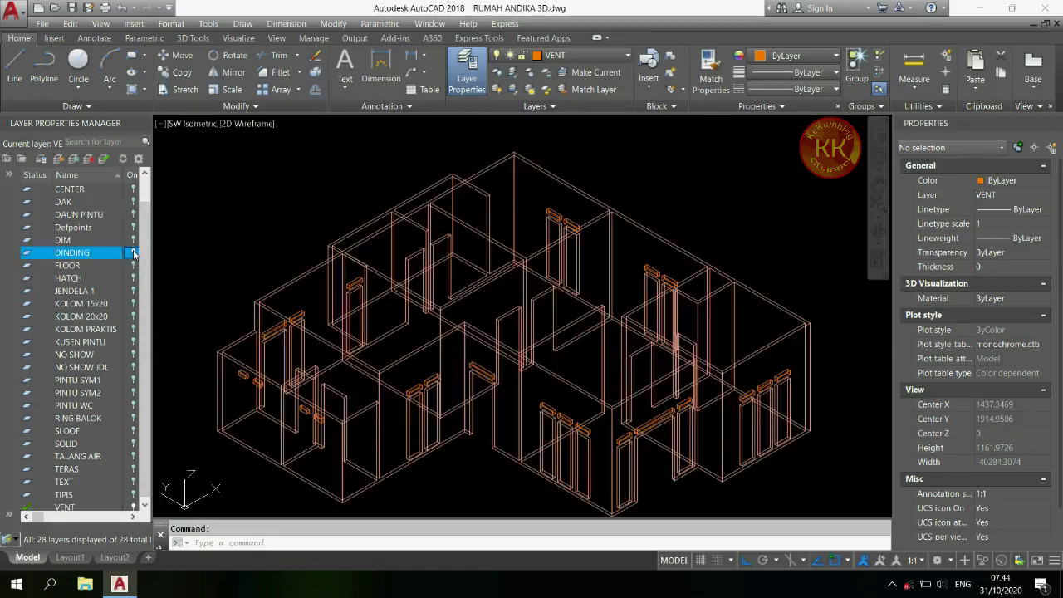
text(su)
key(Return)
click(488, 205)
scroll(489, 205, down, 3)
key(Return)
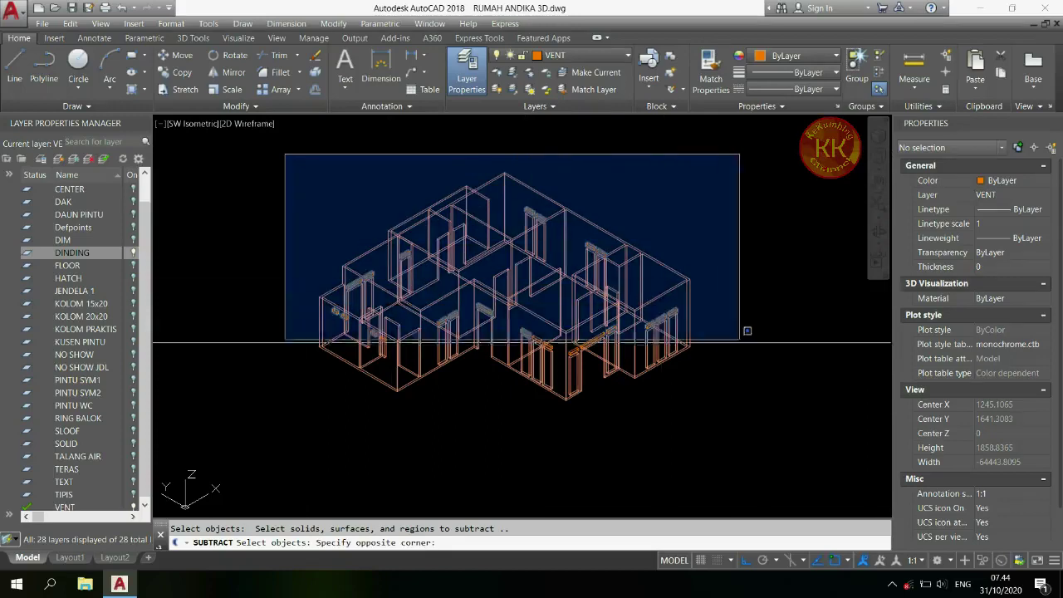
click(751, 356)
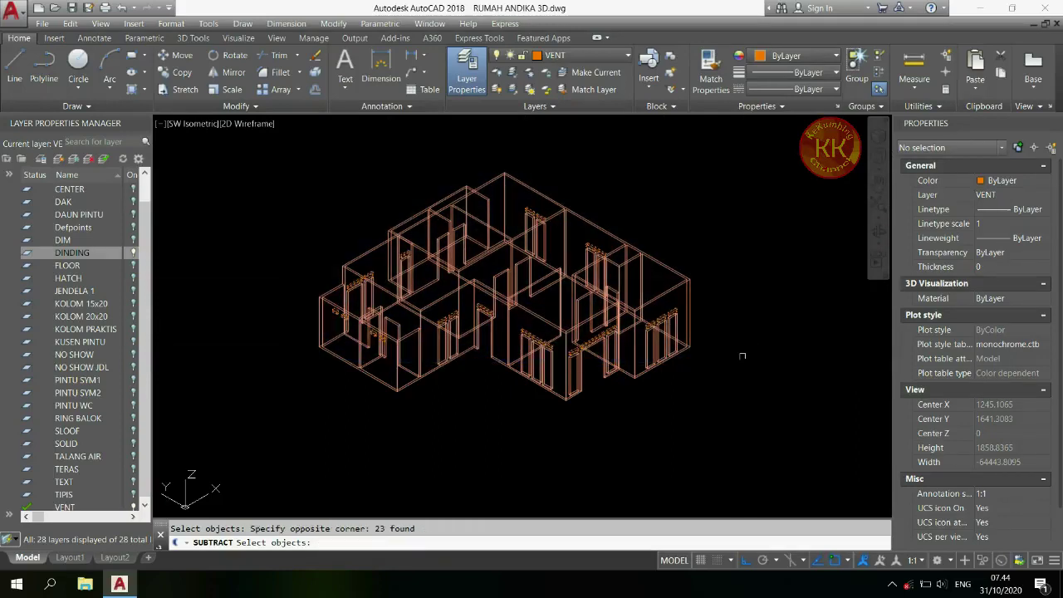
key(Return)
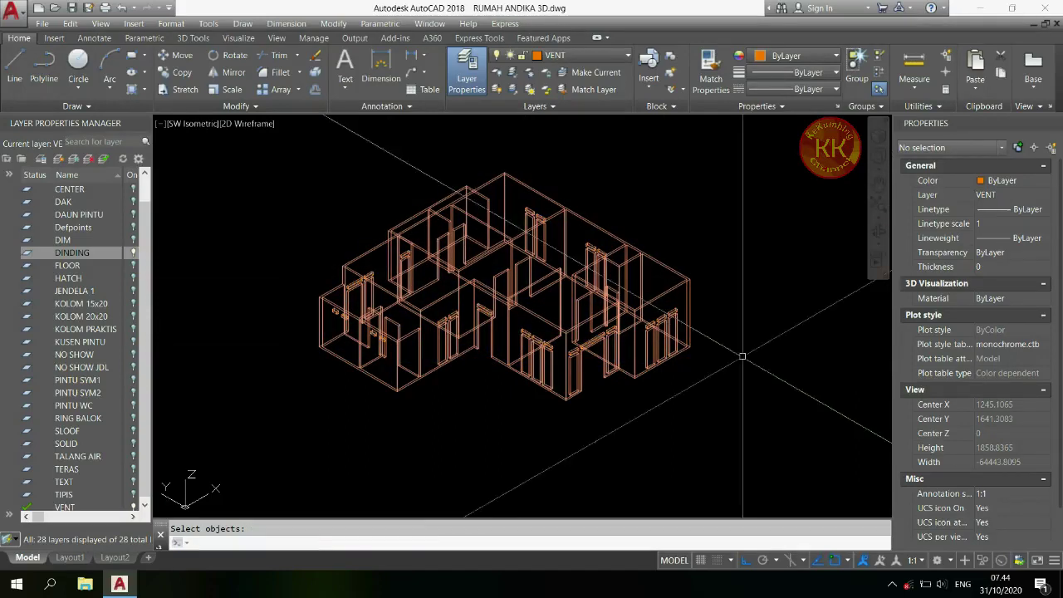
- Inspect the cut vent openings in the Shaded visual style, and return the display to 2D Wireframe
click(264, 124)
click(286, 205)
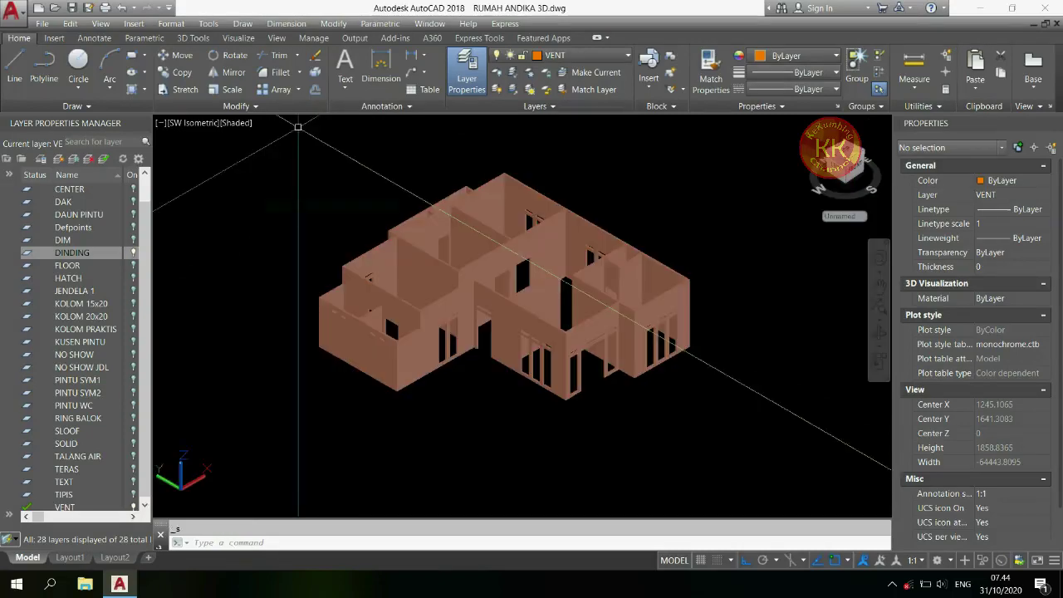
scroll(644, 345, up, 6)
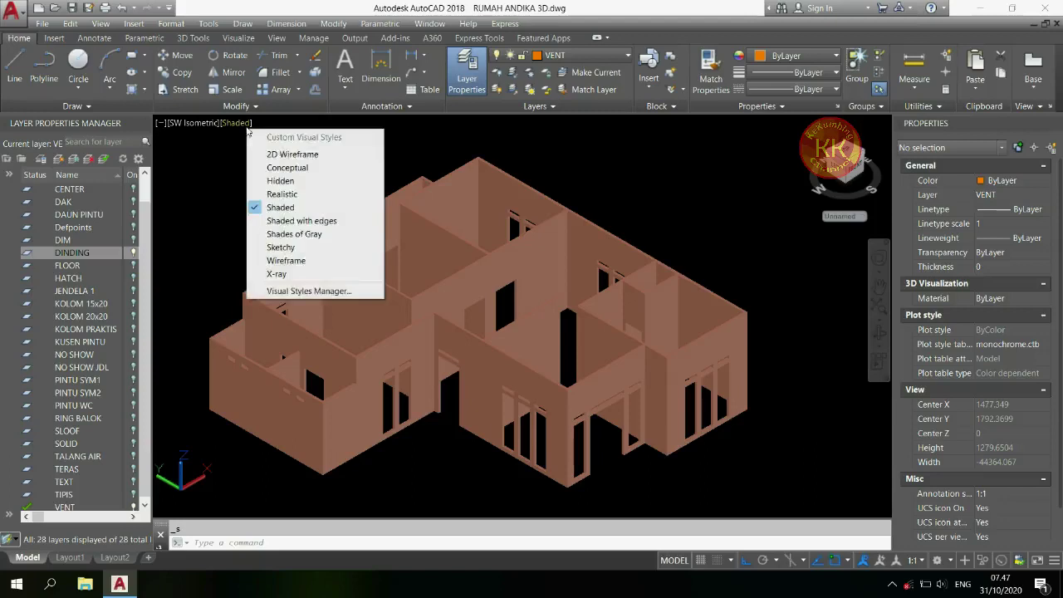
click(246, 125)
click(282, 154)
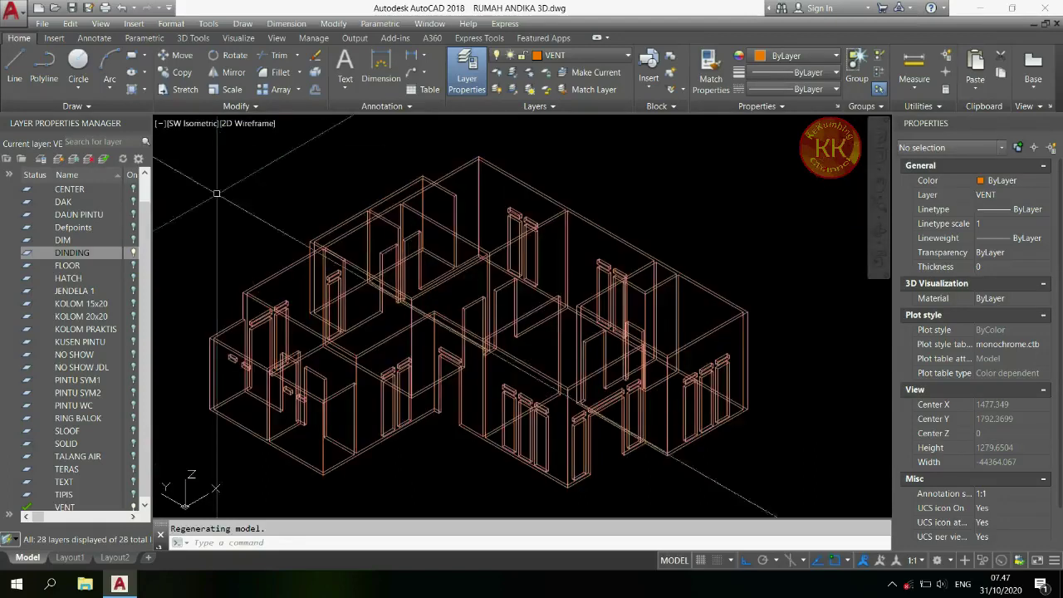
- Set the VENT layer's color to white and close the layer manager
click(141, 124)
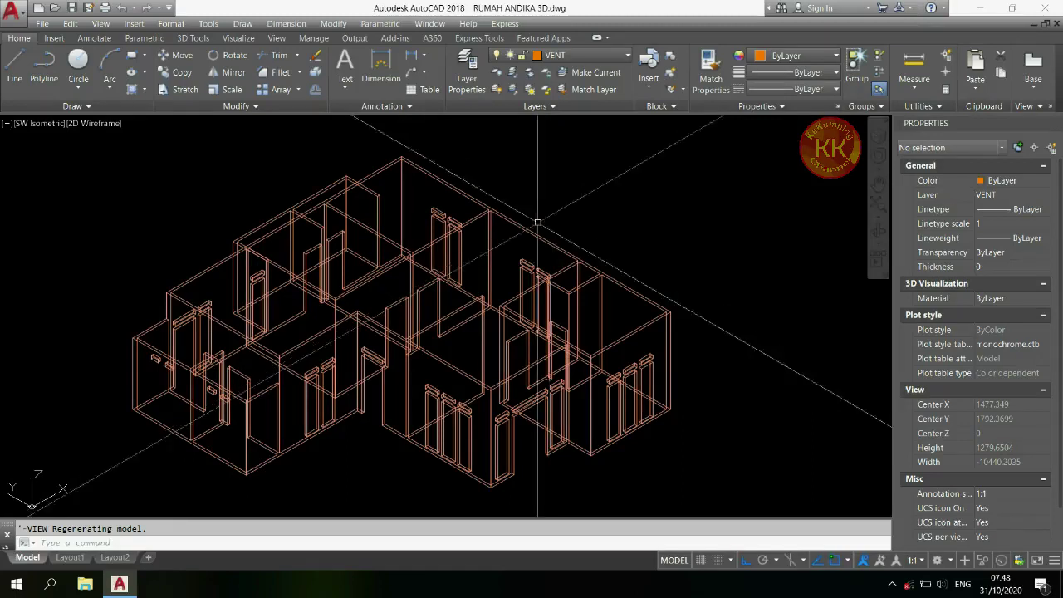
click(470, 83)
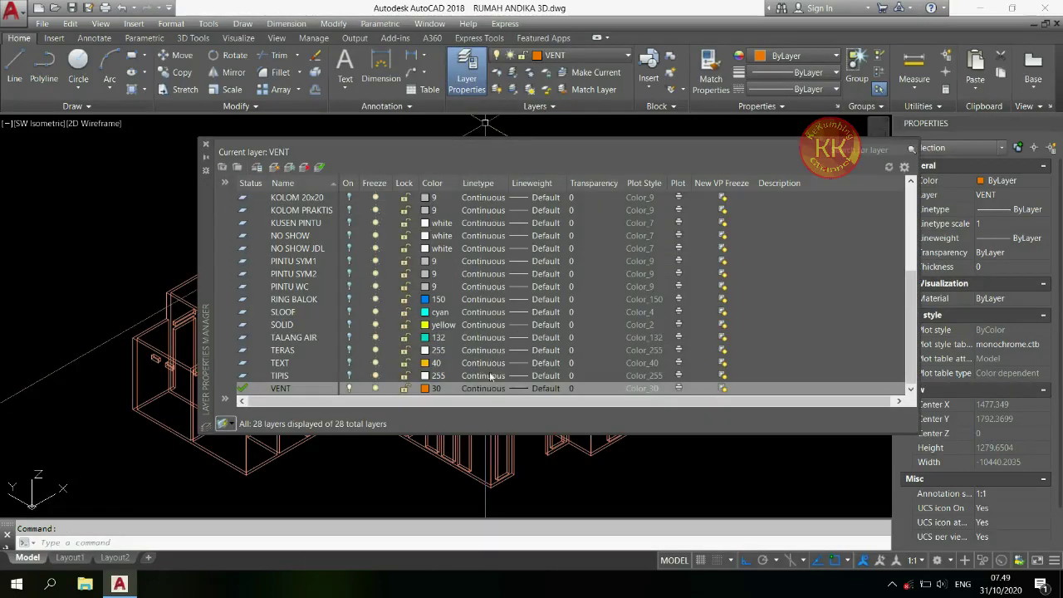
click(433, 389)
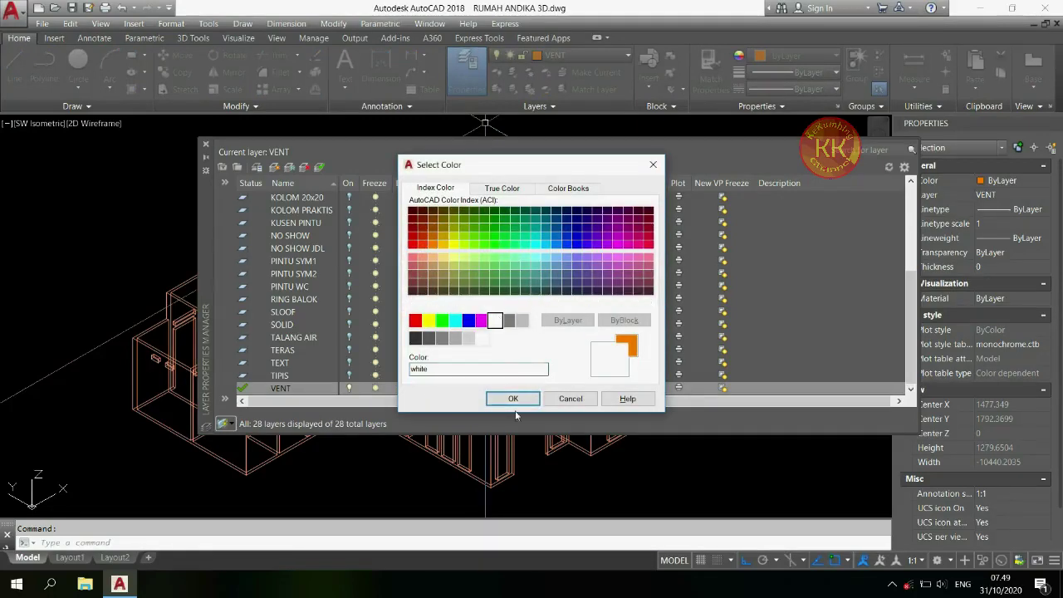
click(513, 399)
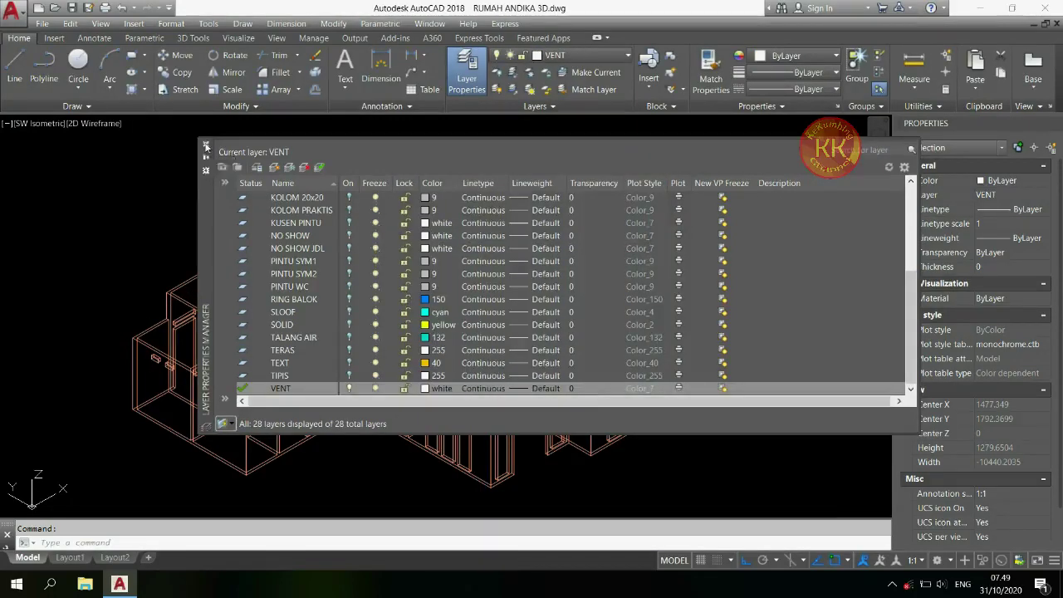
click(206, 146)
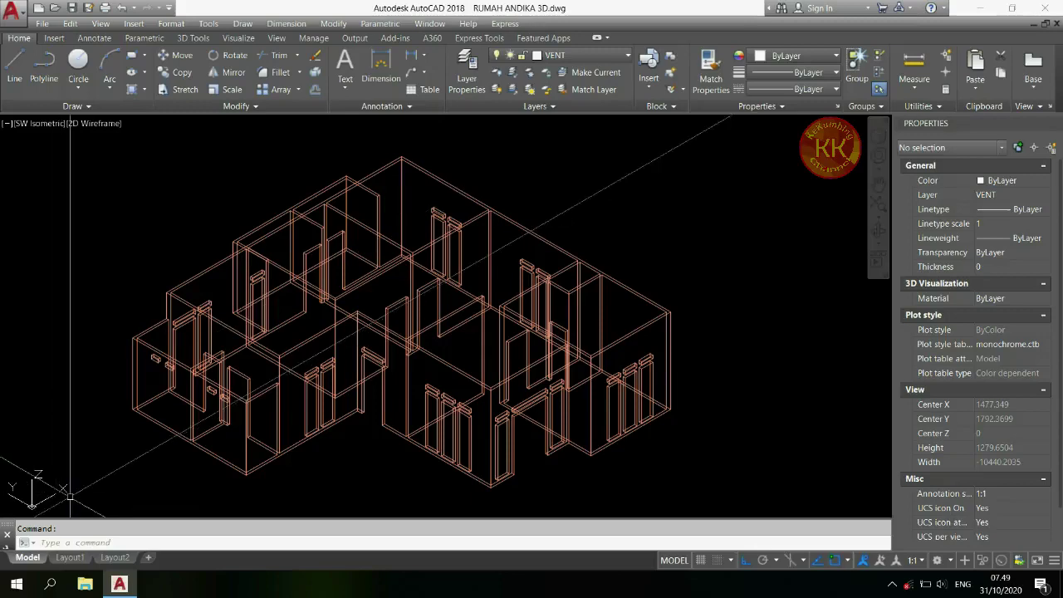
- Align the UCS to the outer wall face, with its origin at the end vent opening's lower corner, X along the wall and Y upward
scroll(688, 368, up, 6)
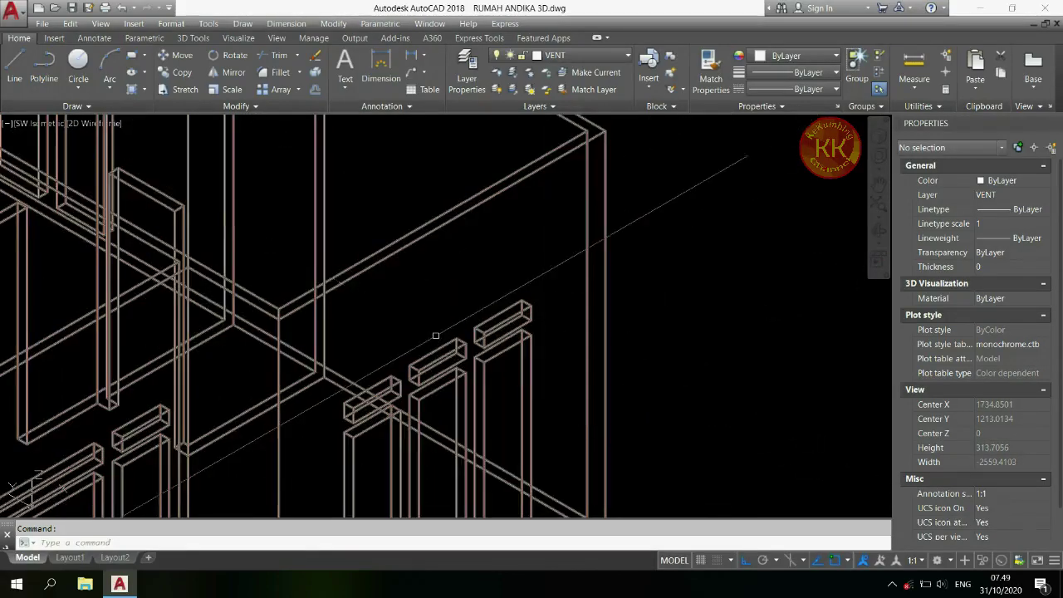
text(CS)
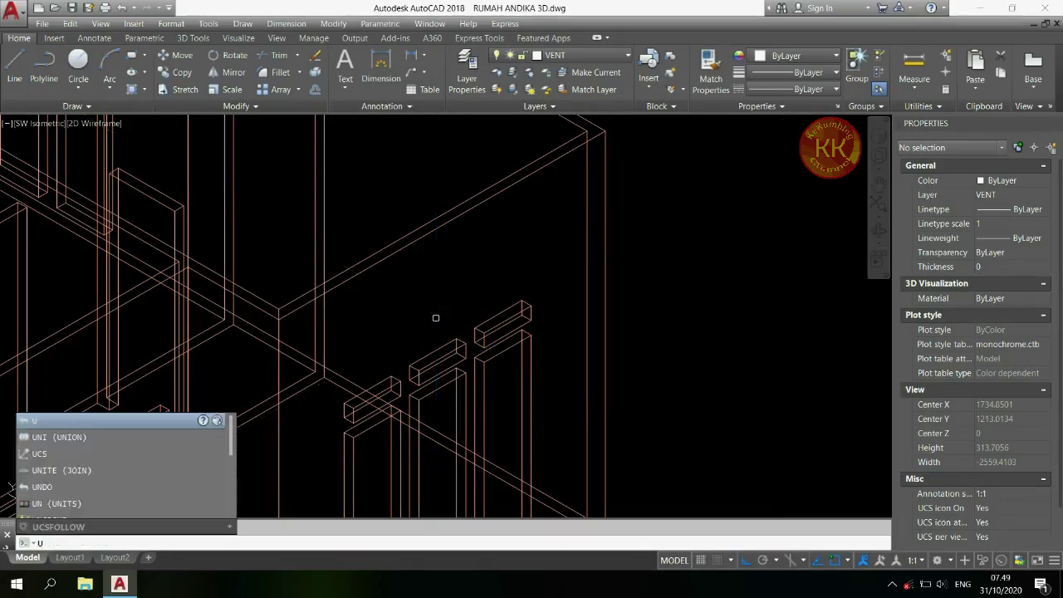
key(Return)
scroll(561, 336, up, 2)
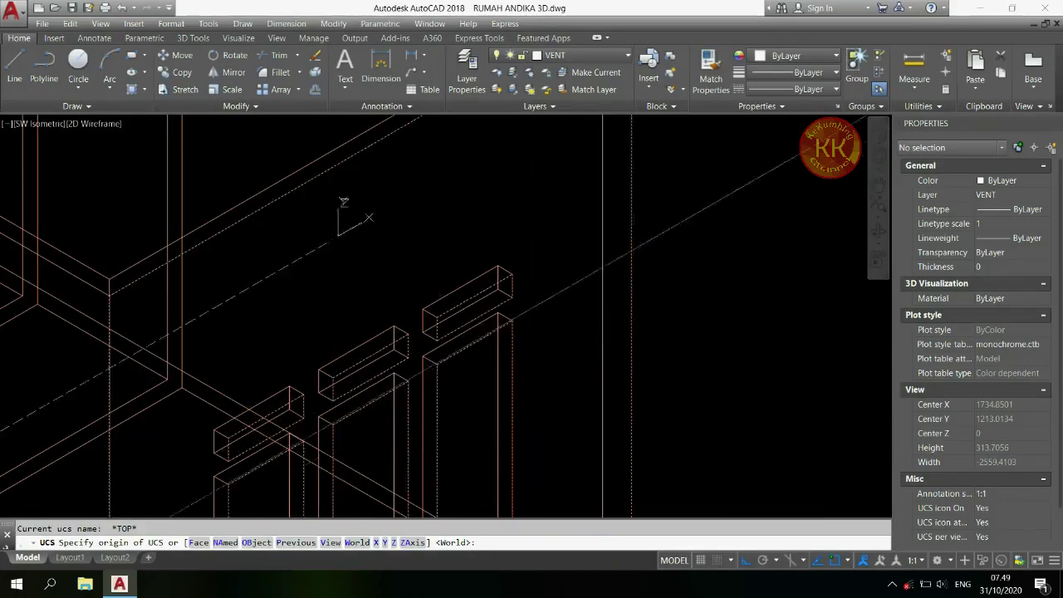
scroll(391, 343, up, 3)
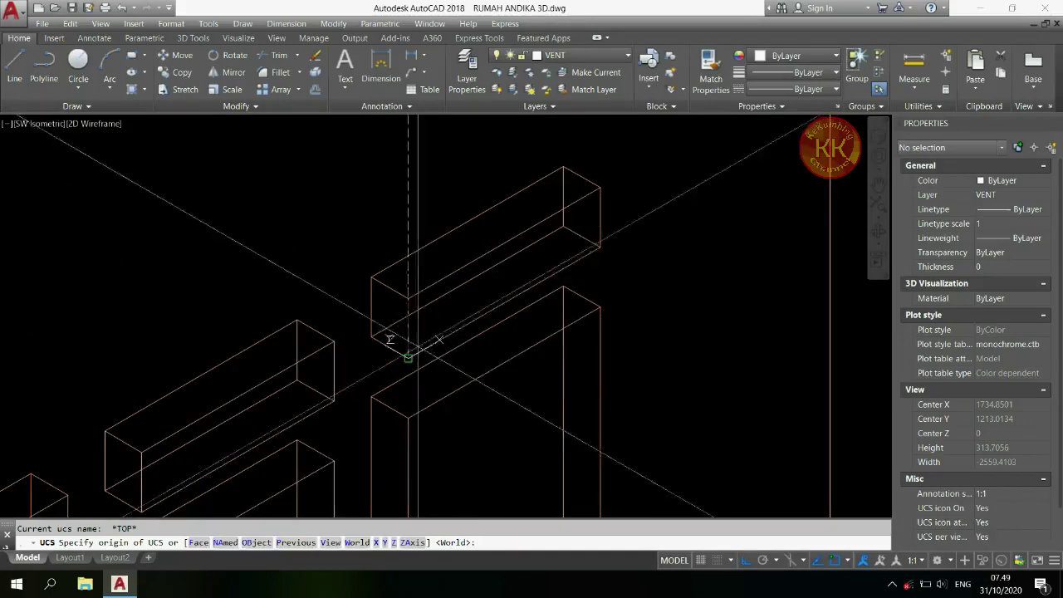
click(408, 358)
scroll(673, 247, down, 4)
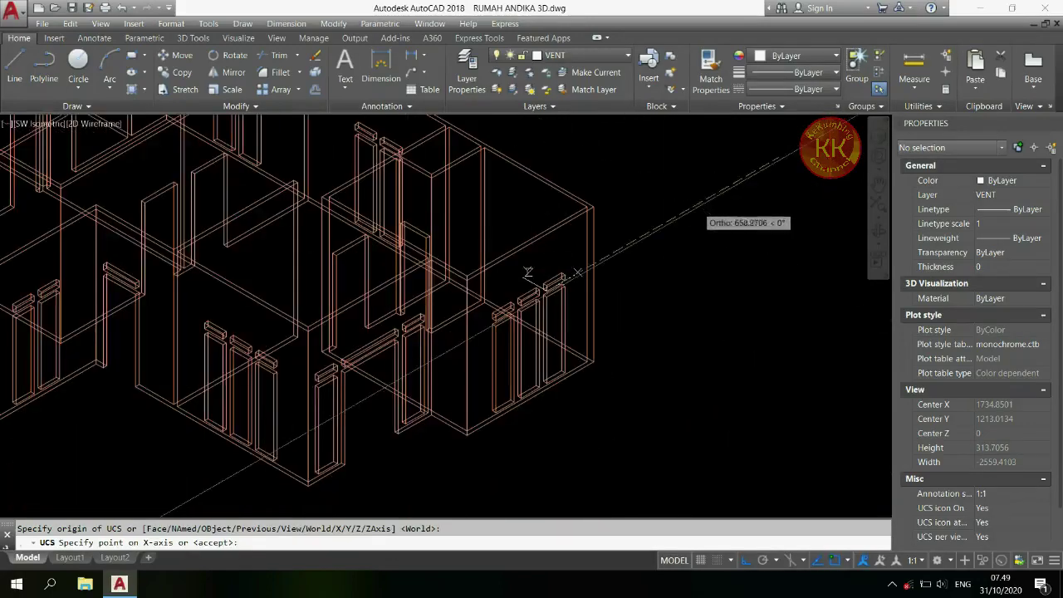
click(698, 204)
scroll(656, 208, down, 4)
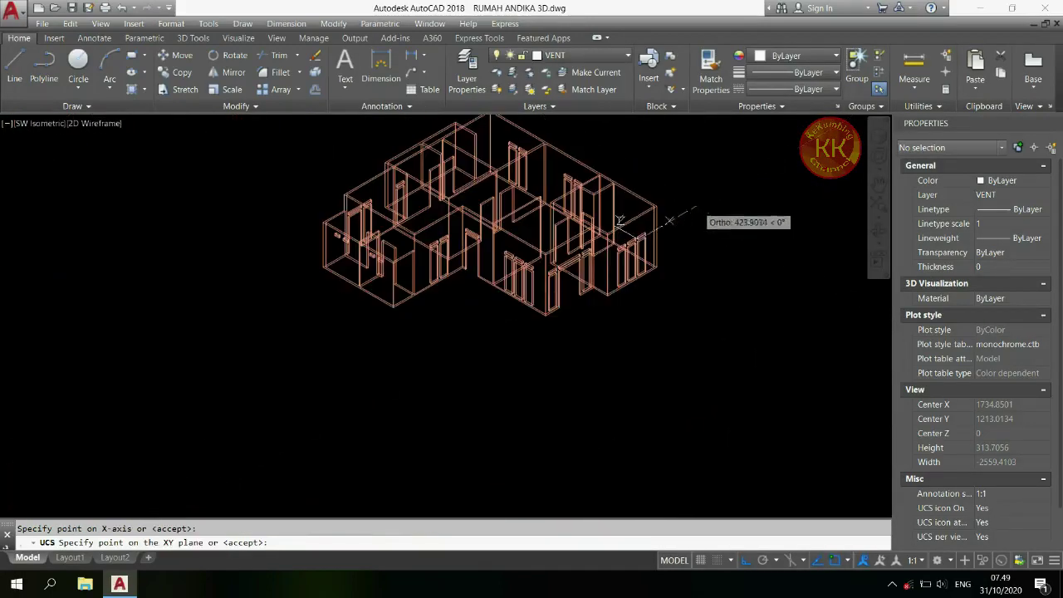
click(650, 156)
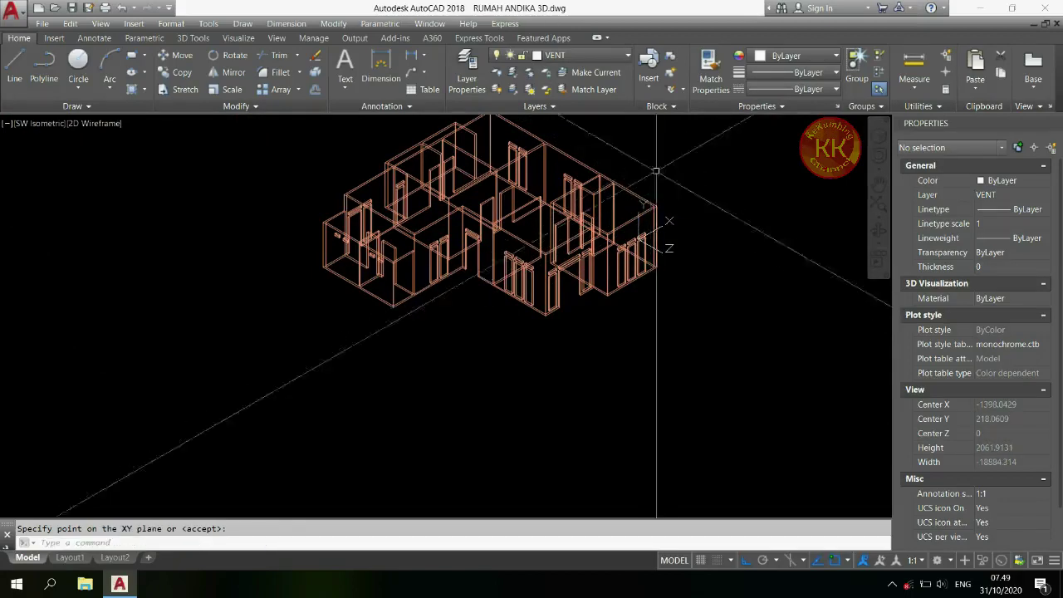
- Draw a rectangle between opposite corners of the end vent opening's outer face
scroll(660, 187, up, 2)
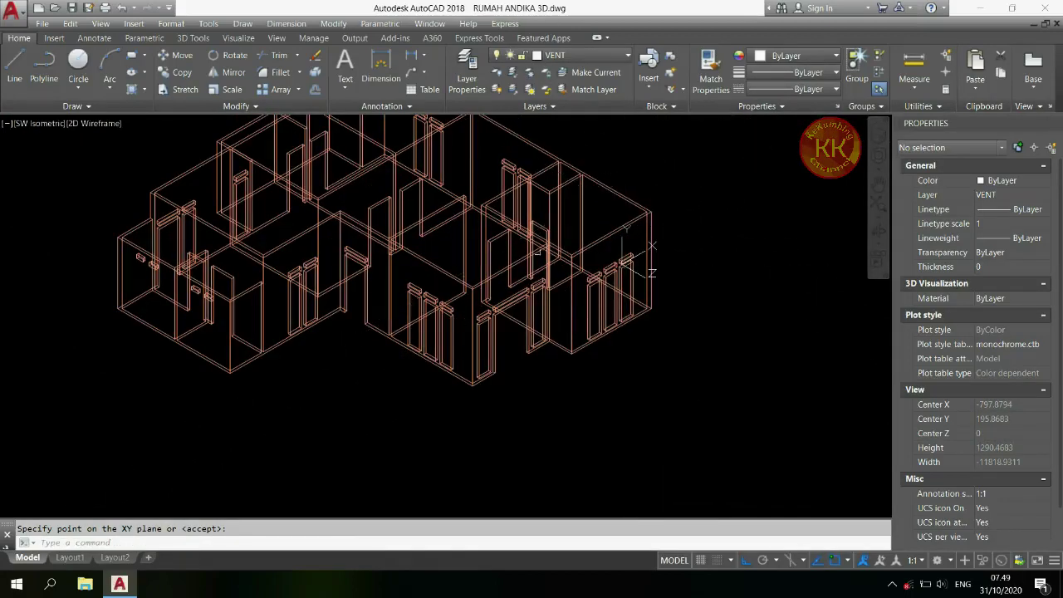
scroll(610, 264, up, 3)
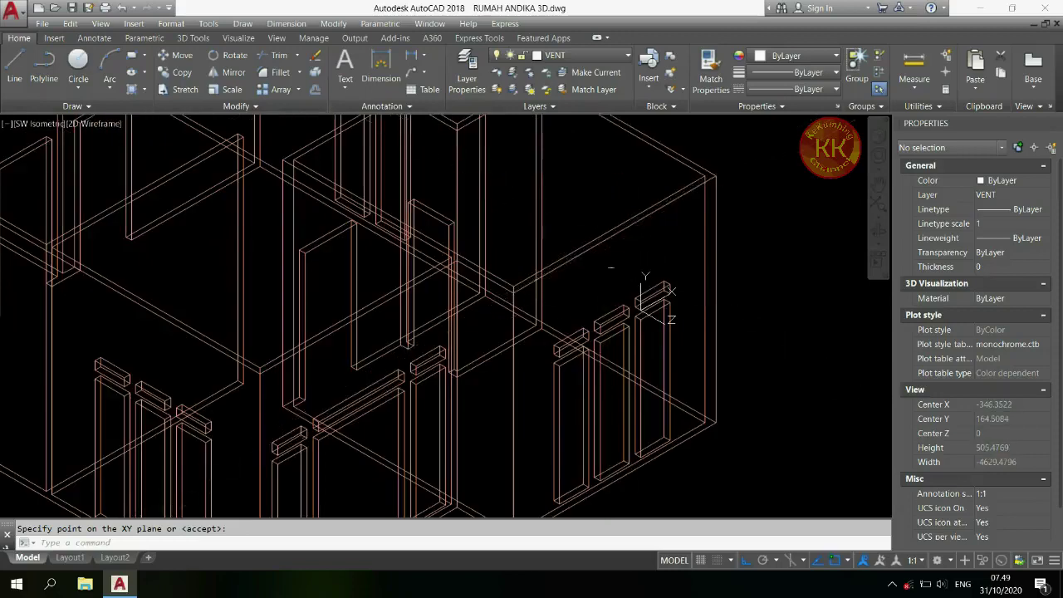
scroll(634, 246, down, 4)
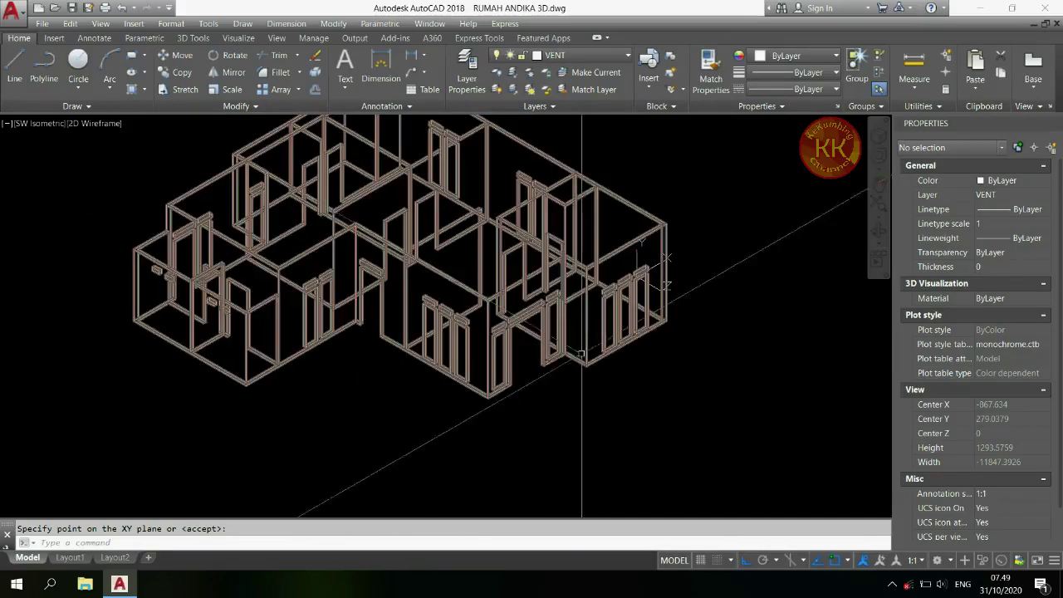
scroll(674, 237, up, 4)
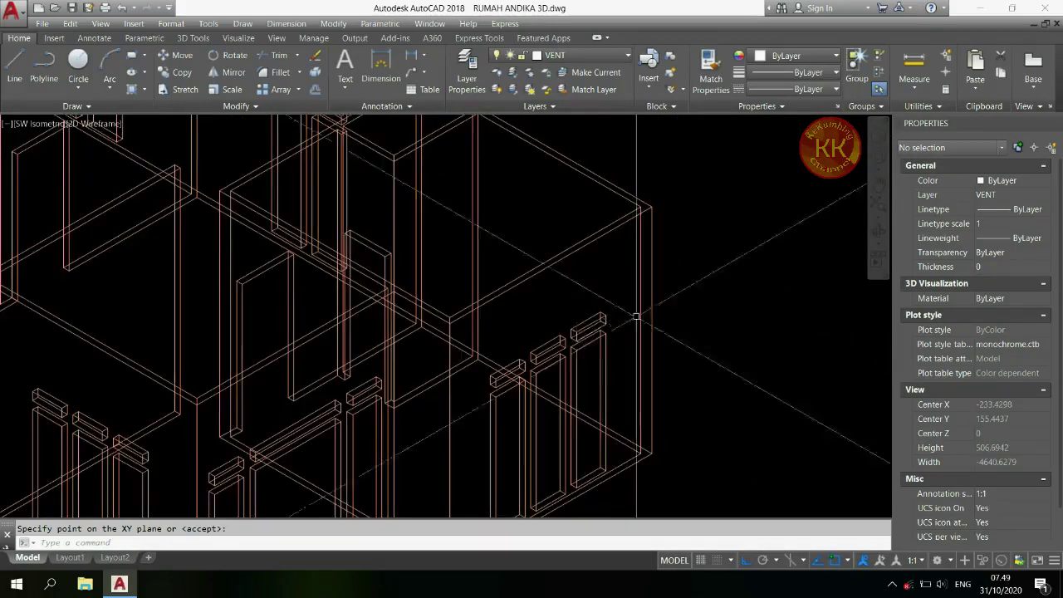
scroll(636, 316, up, 8)
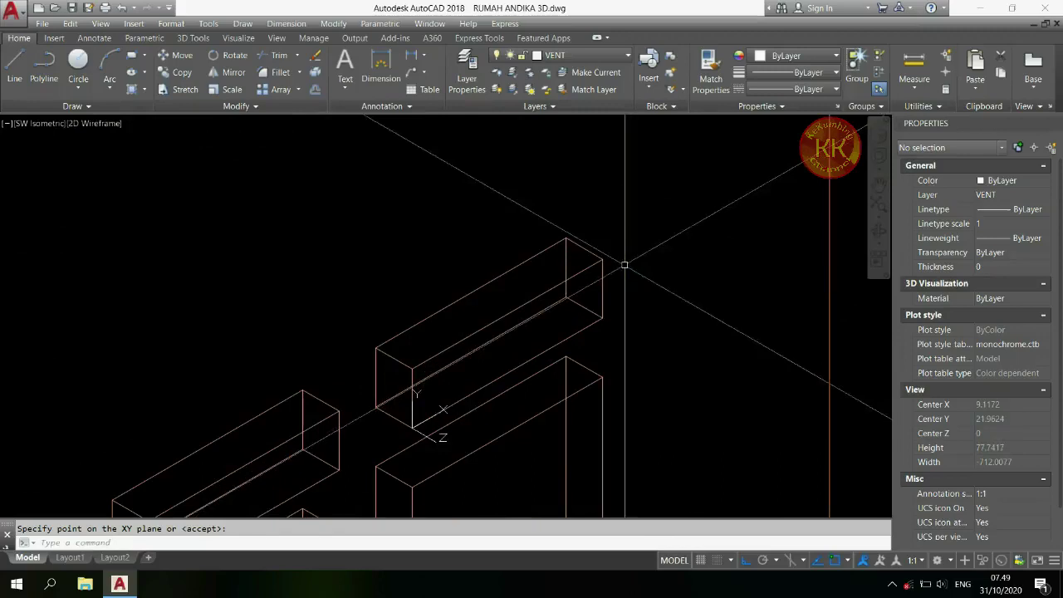
key(Return)
text(rec)
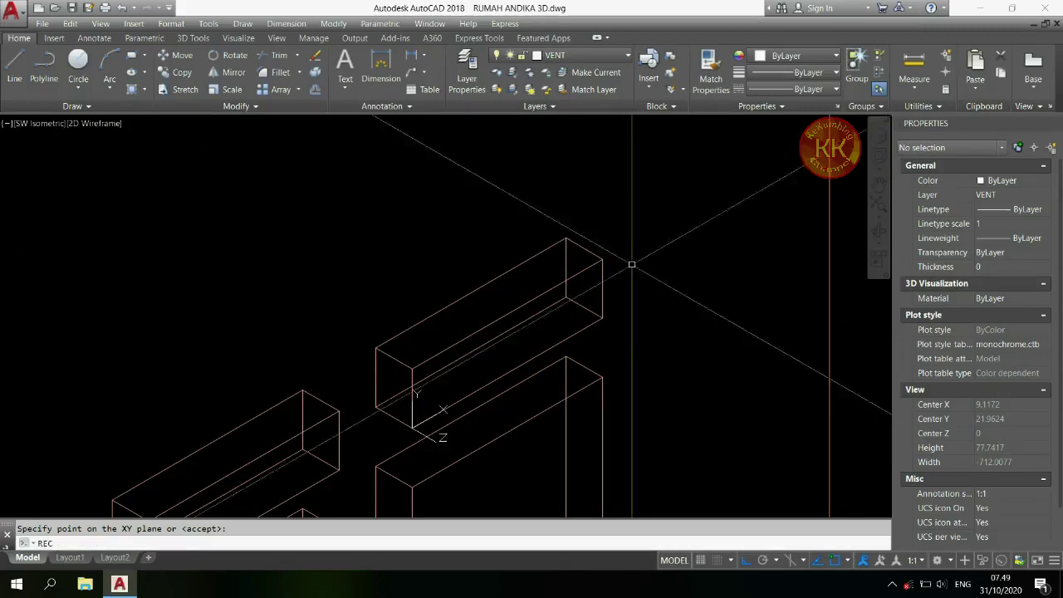
key(Return)
scroll(412, 419, up, 4)
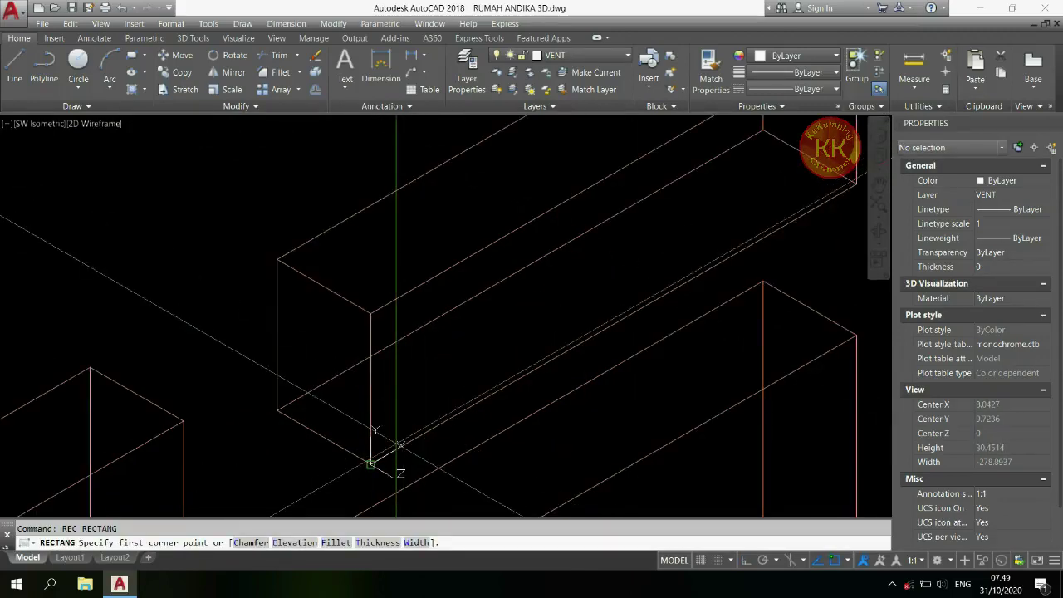
click(382, 444)
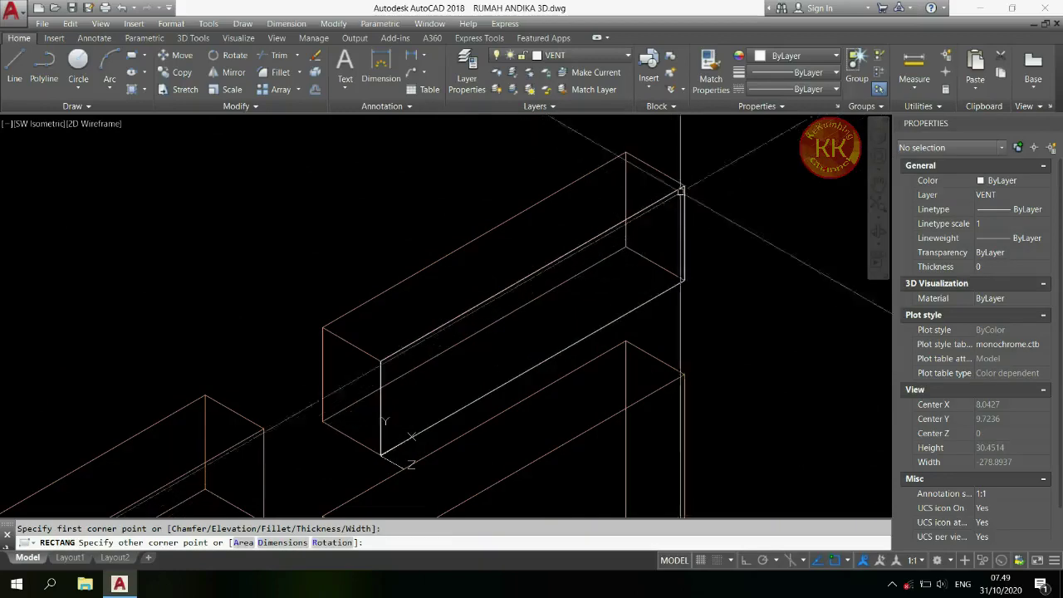
click(683, 234)
- Offset the vent rectangle 3 inward
text(o)
key(Return)
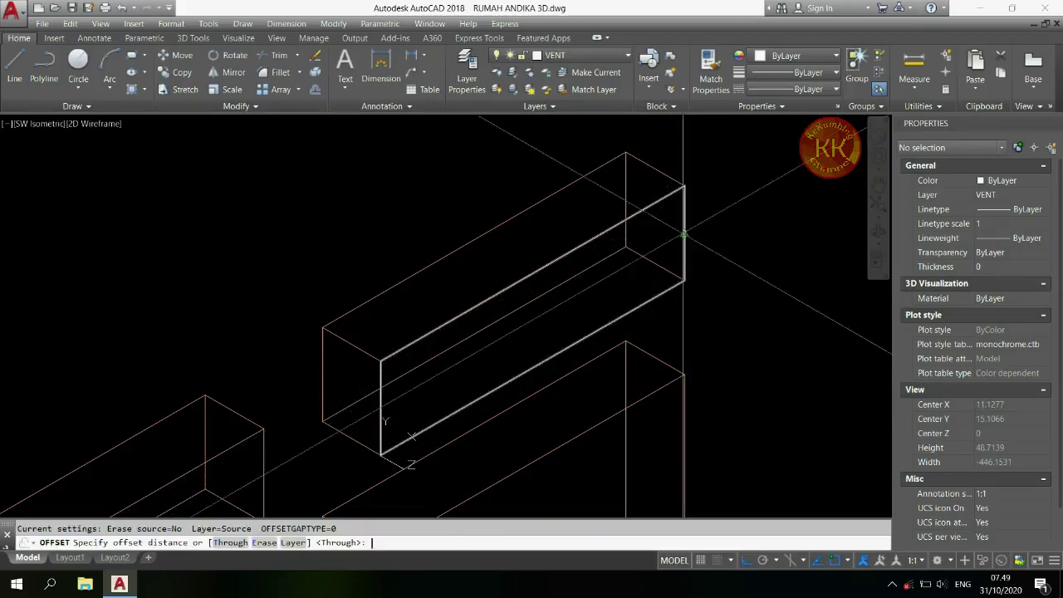
text(3)
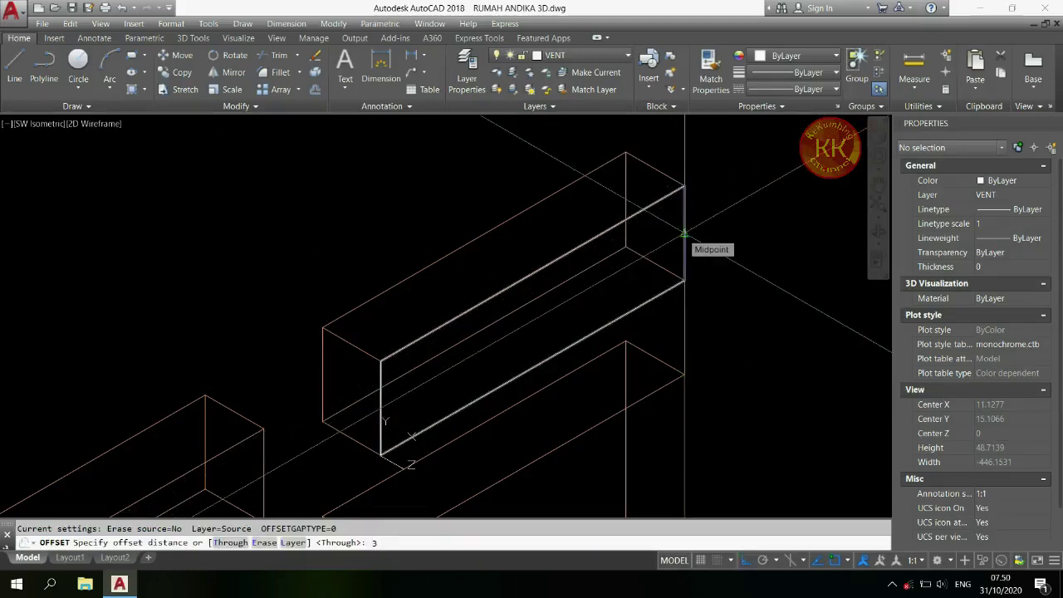
key(Return)
click(670, 196)
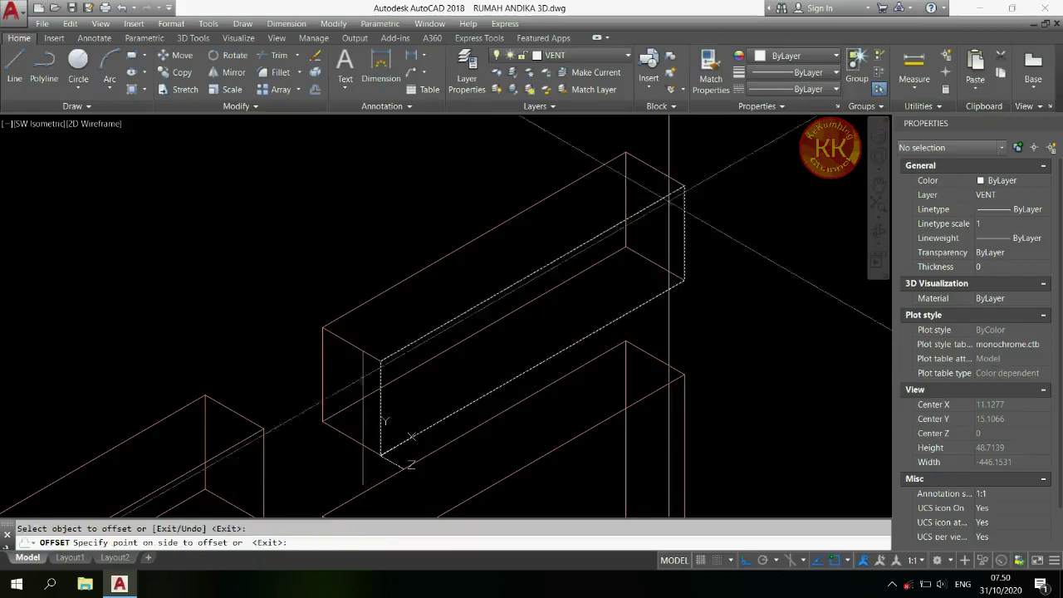
click(531, 305)
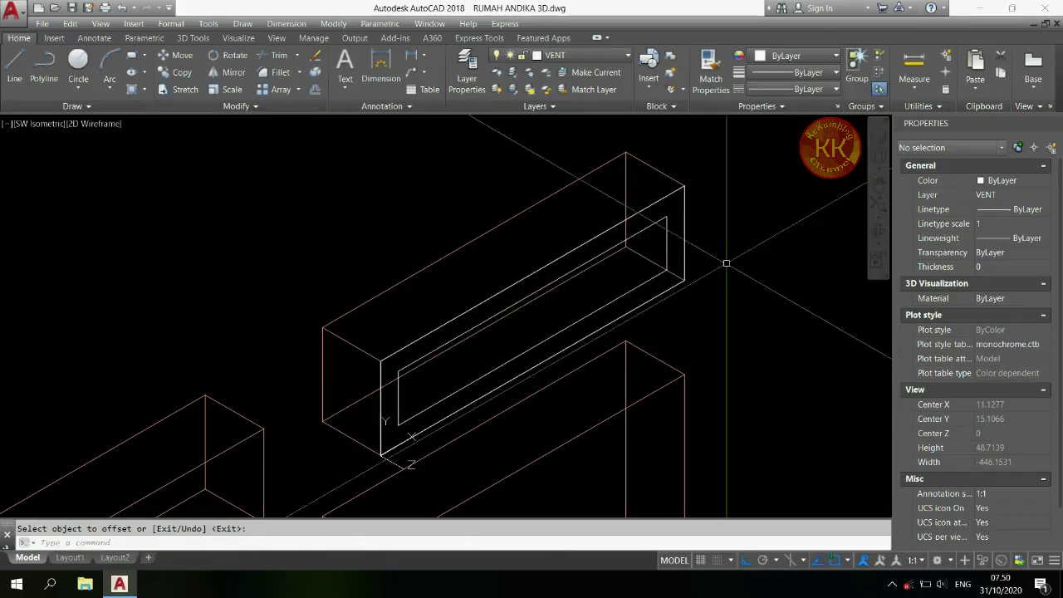
- Extrude both vent rectangles back through the wall to the full depth of the opening
text(EXT)
key(Return)
click(664, 218)
click(662, 200)
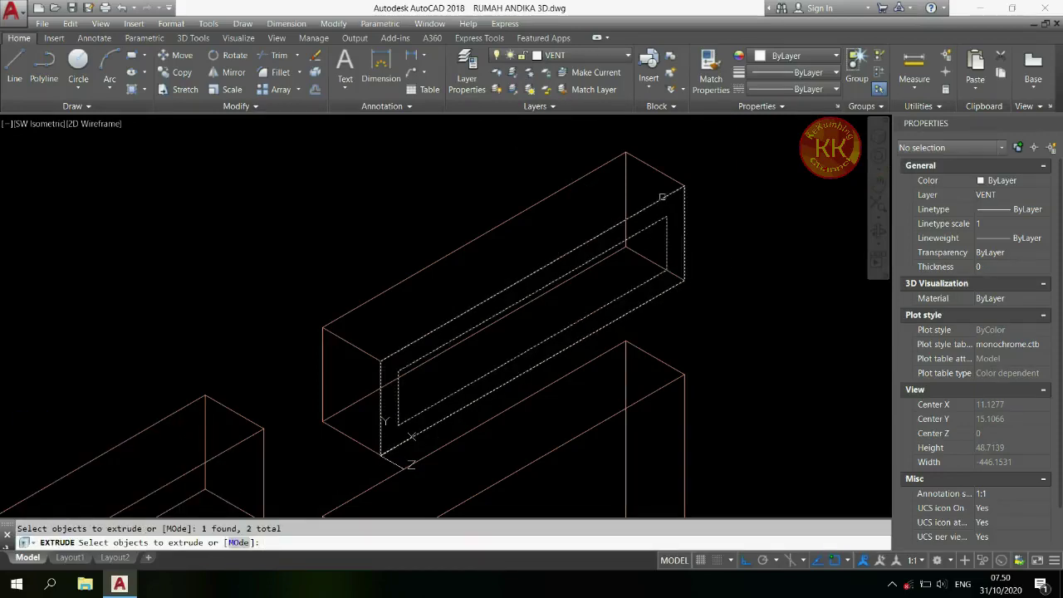
key(Return)
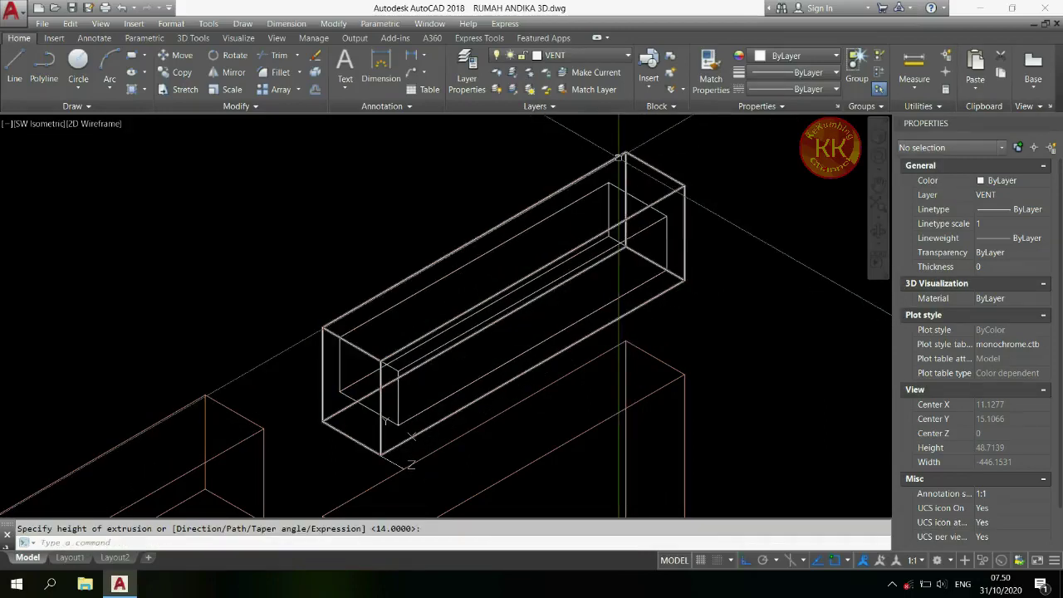
- Subtract the inner vent solid from the outer one to form a hollow vent frame
text(SU)
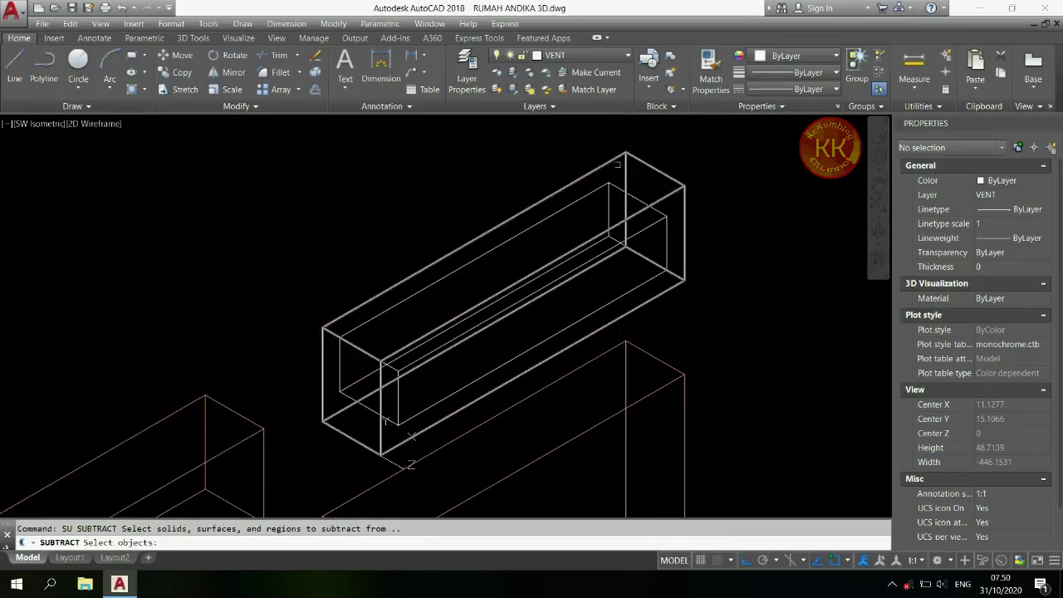
click(619, 156)
key(Return)
click(651, 221)
click(648, 228)
key(Return)
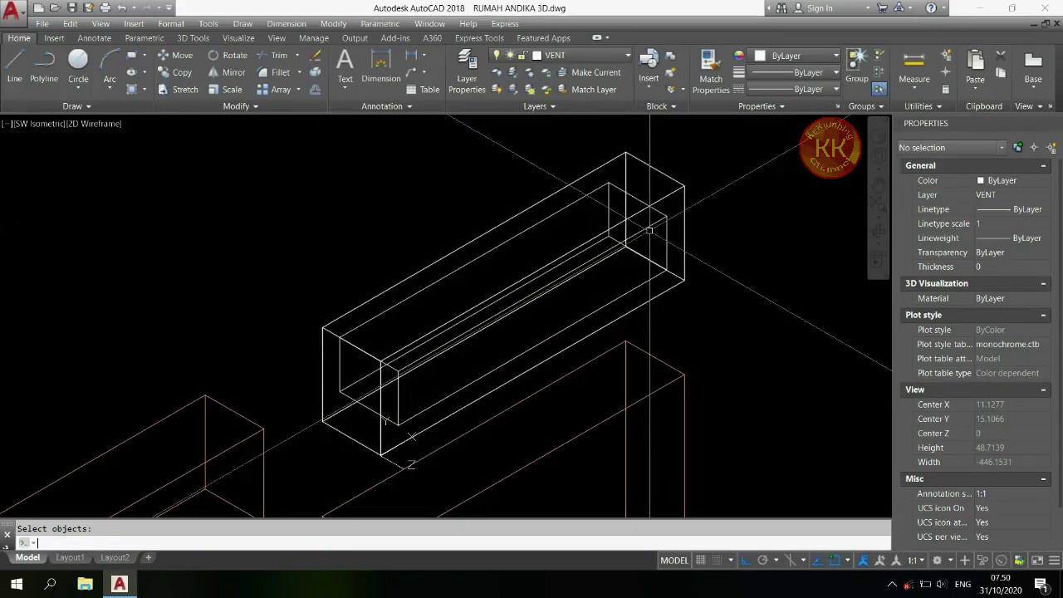
- Check the hollow vent frame in the Shaded visual style, and return to 2D Wireframe
click(113, 125)
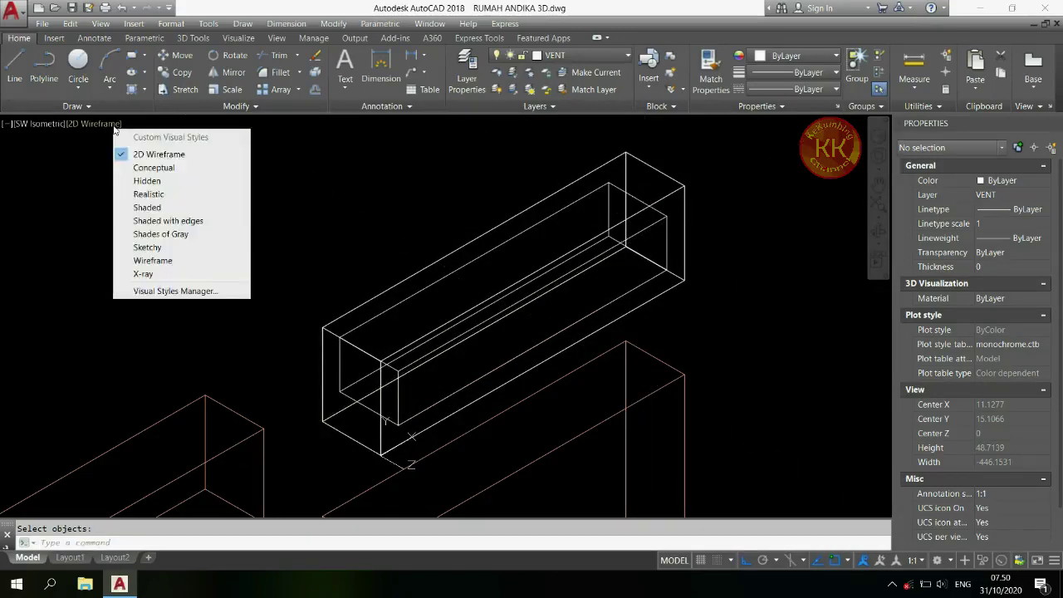
click(156, 207)
scroll(540, 318, up, 2)
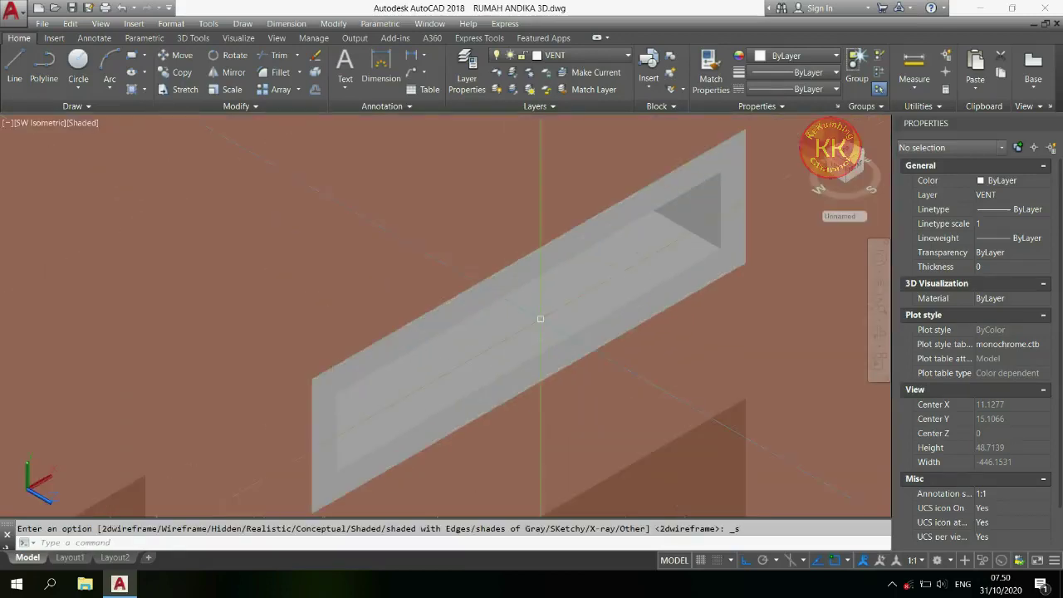
scroll(540, 318, down, 3)
click(83, 123)
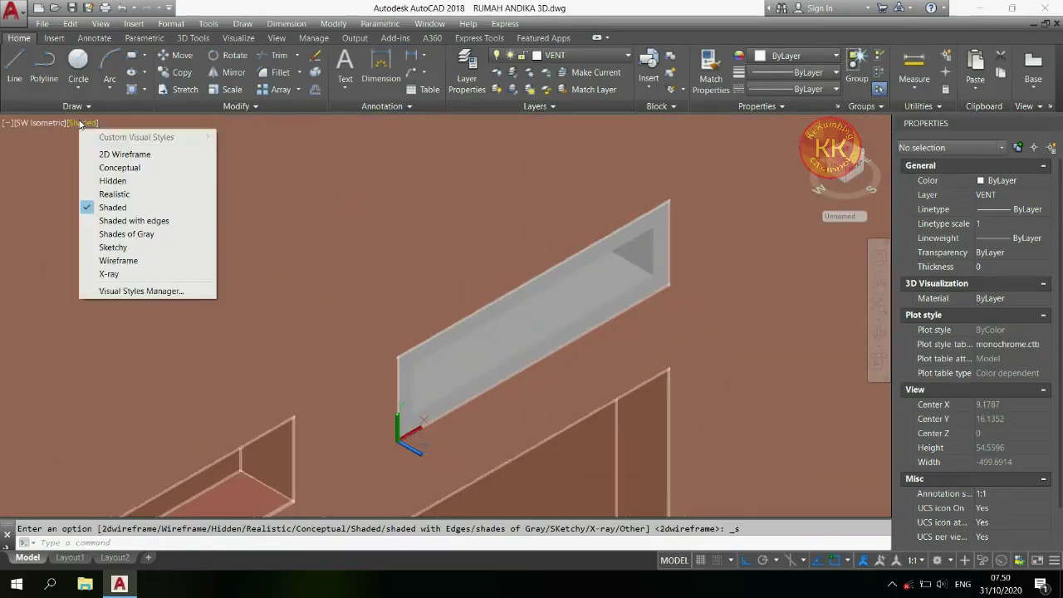
click(101, 153)
scroll(494, 283, down, 2)
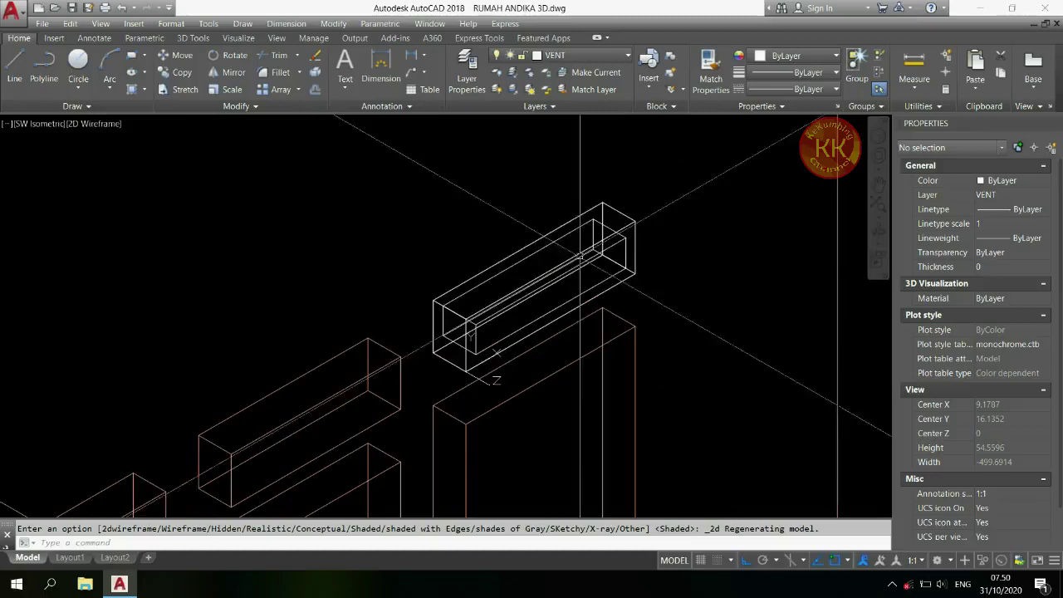
- Copy the hollow vent frame into the other vent openings of the same size around the house
text(cx)
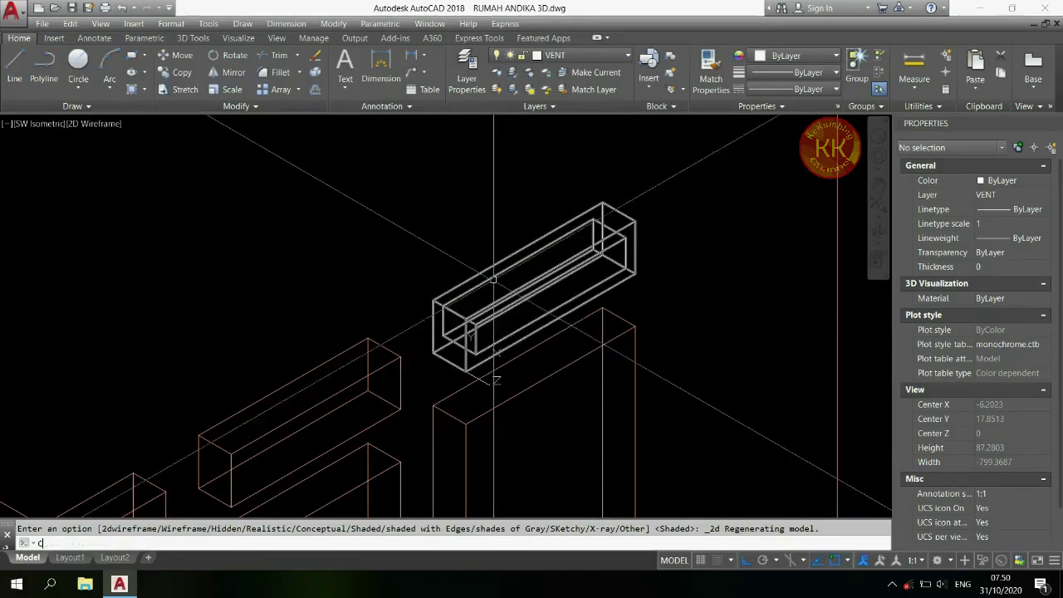
key(Return)
click(537, 245)
key(Return)
scroll(536, 246, down, 4)
click(498, 241)
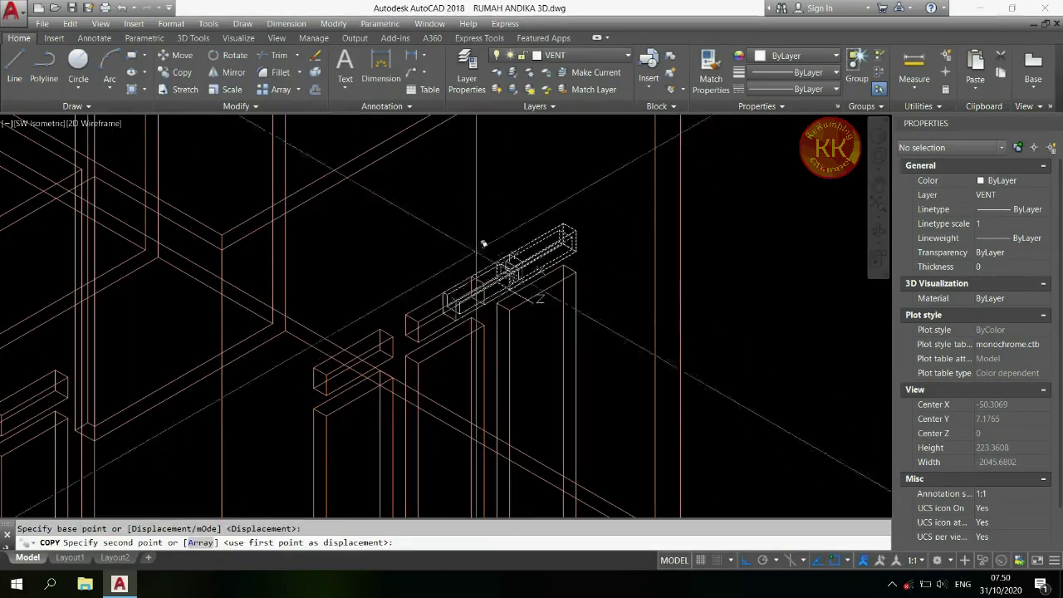
scroll(440, 285, up, 2)
click(368, 332)
scroll(368, 332, down, 3)
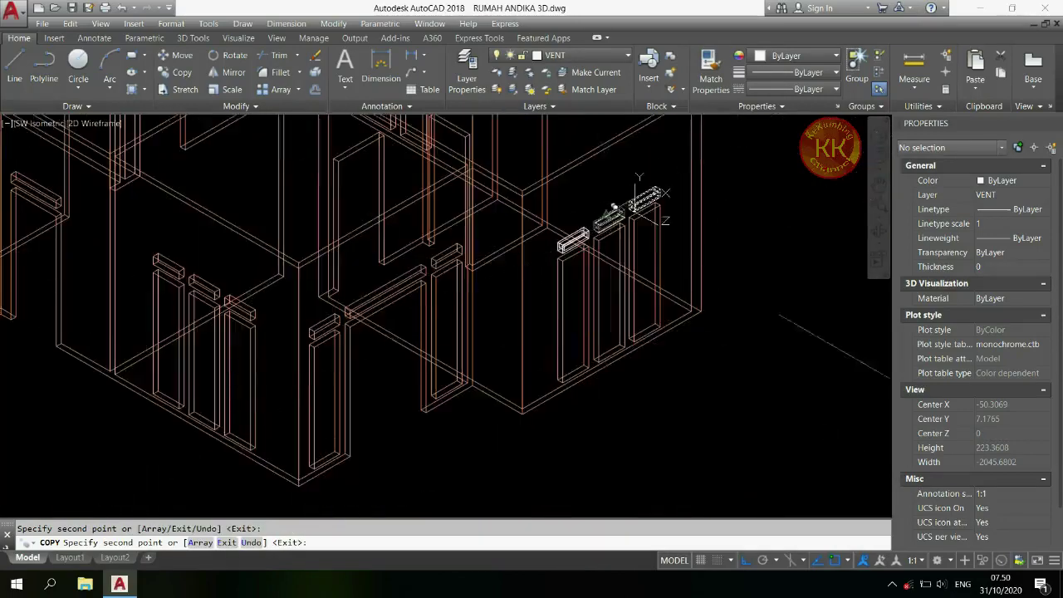
scroll(576, 326, up, 3)
scroll(586, 282, down, 4)
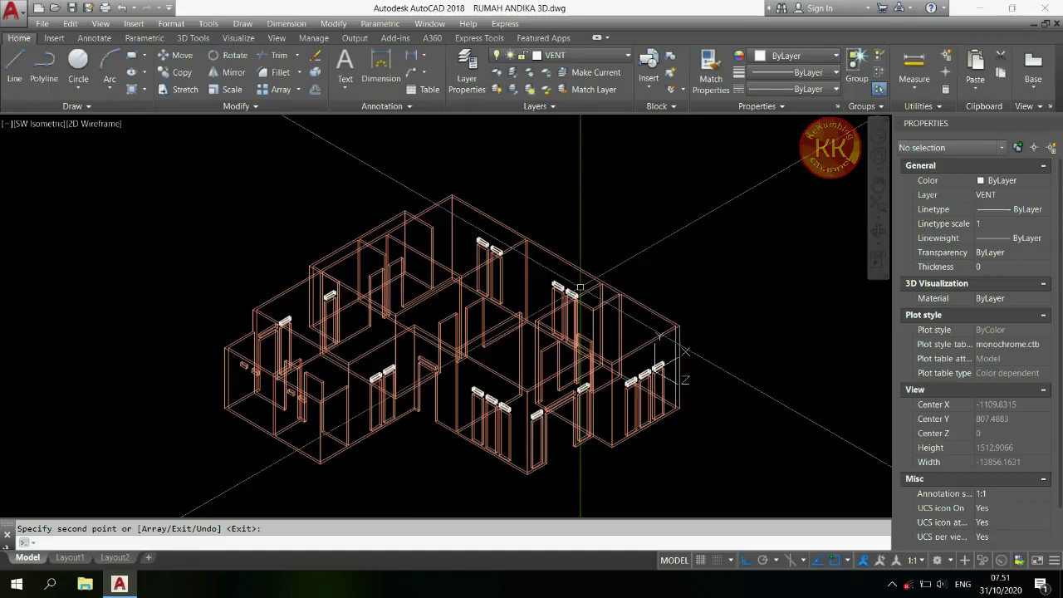
- Draw a rectangle between opposite corners of the long vent opening's outer face
scroll(580, 287, up, 5)
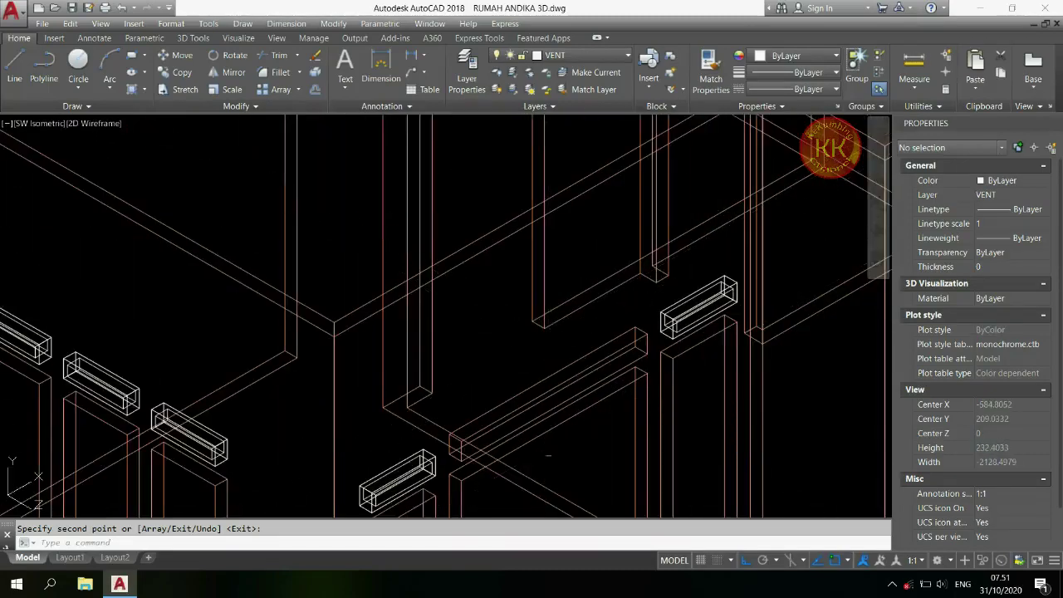
text(REC)
key(Return)
scroll(547, 465, up, 4)
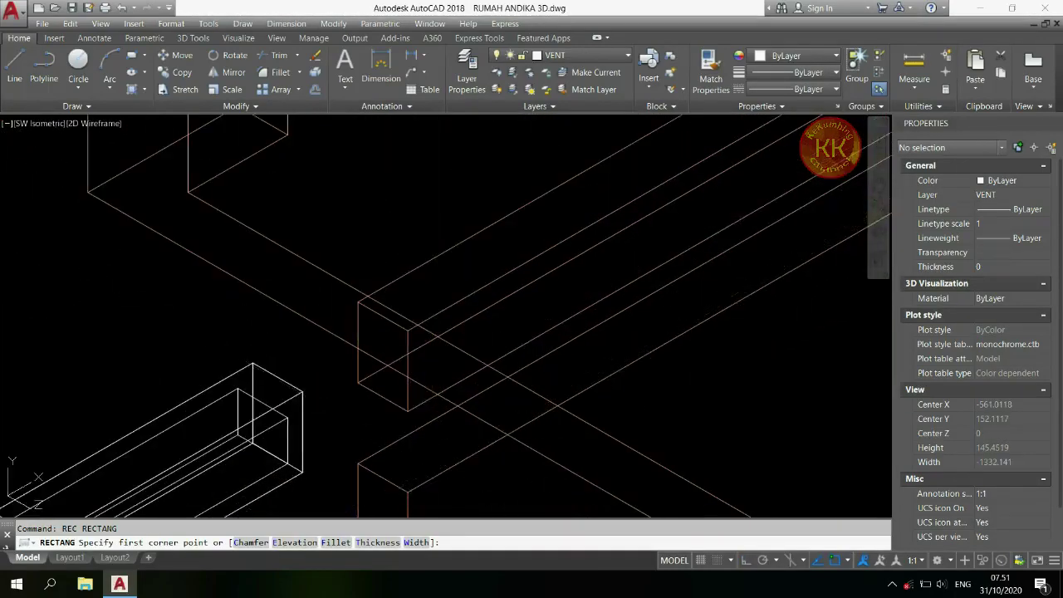
click(408, 407)
scroll(453, 406, down, 3)
scroll(454, 406, down, 2)
scroll(515, 382, up, 4)
click(513, 382)
scroll(514, 385, up, 3)
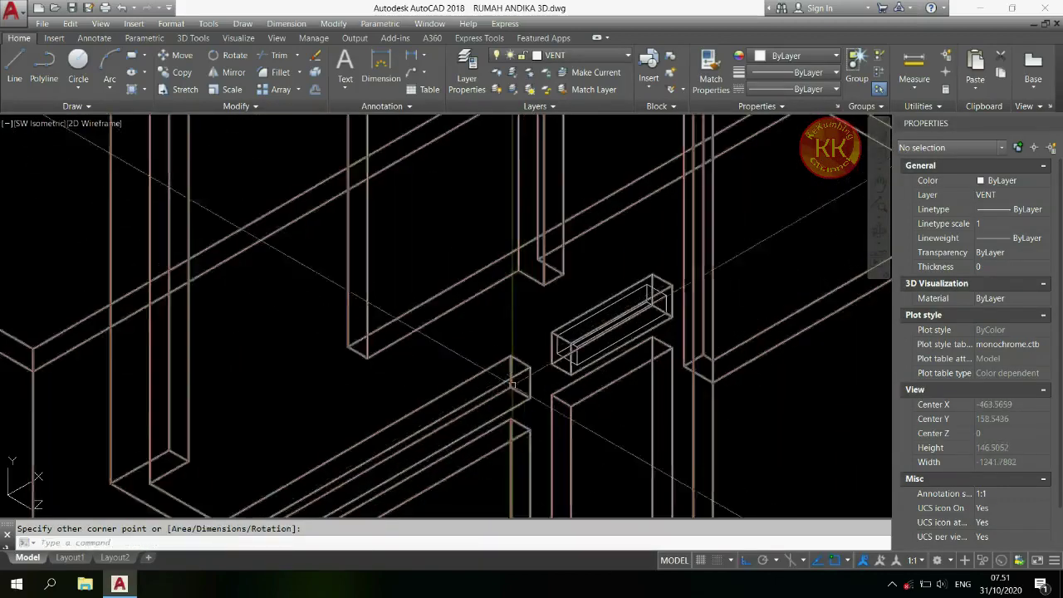
text(o)
key(Return)
key(Return)
click(509, 379)
key(Escape)
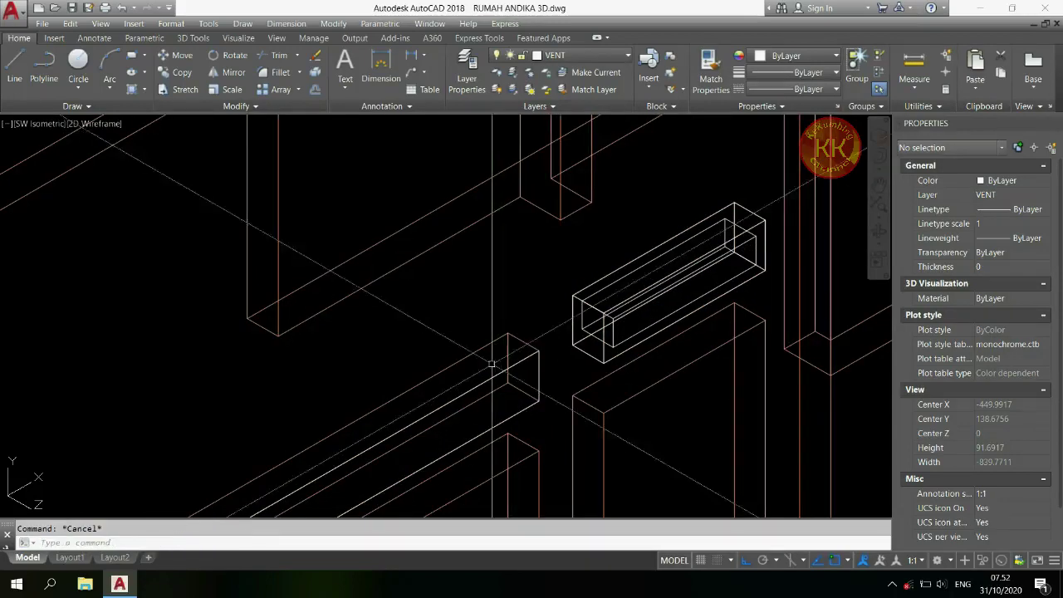
- Offset the long vent rectangle 3 inward
text(o)
key(Return)
key(Return)
scroll(581, 315, up, 5)
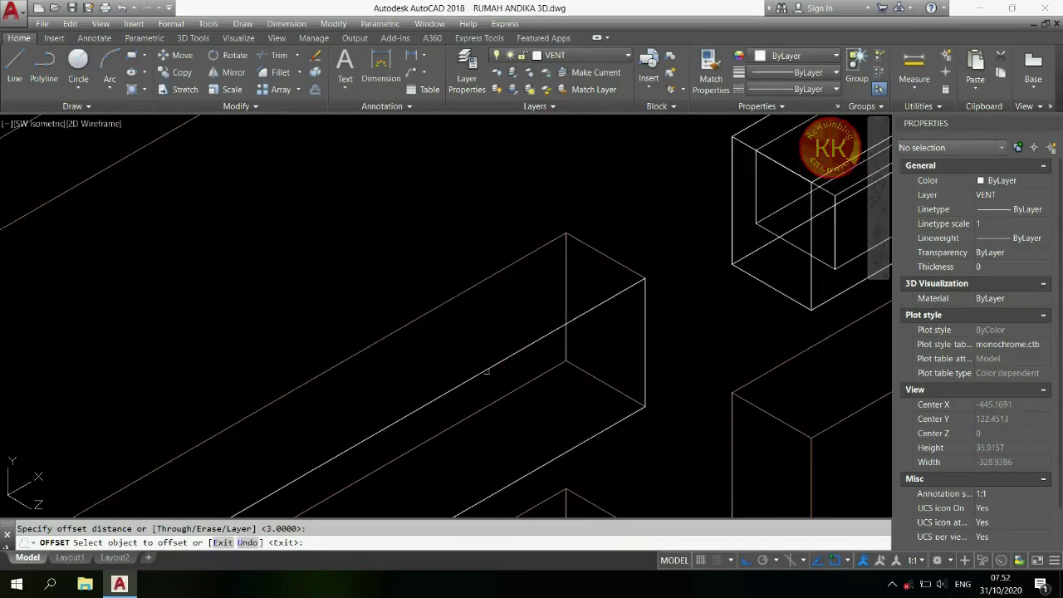
click(644, 278)
click(505, 408)
key(ctrl+z)
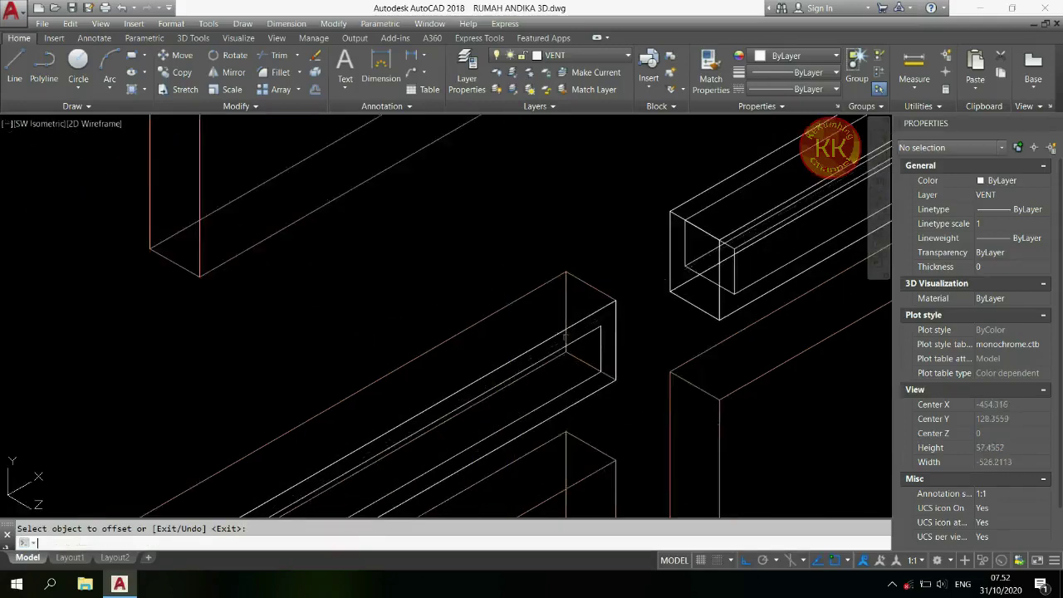
- Extrude both long vent rectangles by -10 through the wall
text(ext)
key(Return)
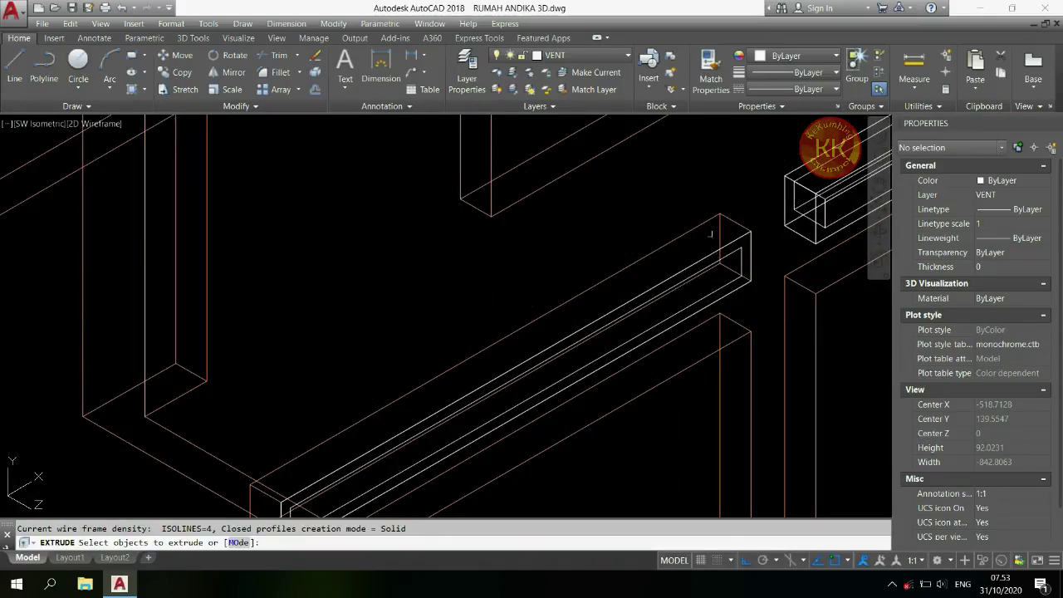
click(731, 245)
key(Return)
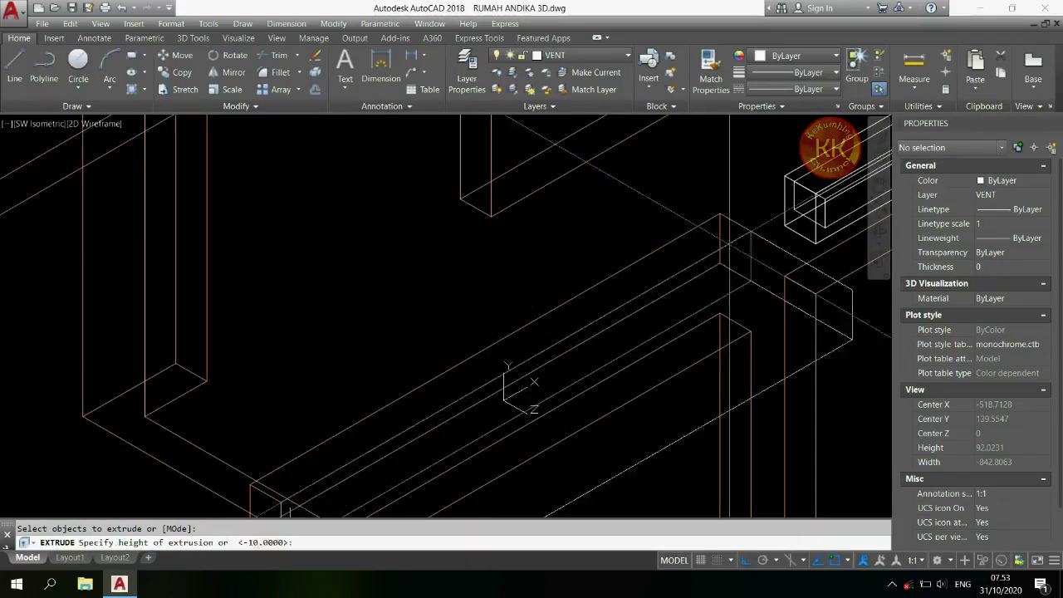
key(Return)
- Subtract the long vent's inner solid from its outer one to form a hollow frame
text(su)
key(Return)
click(715, 217)
key(Return)
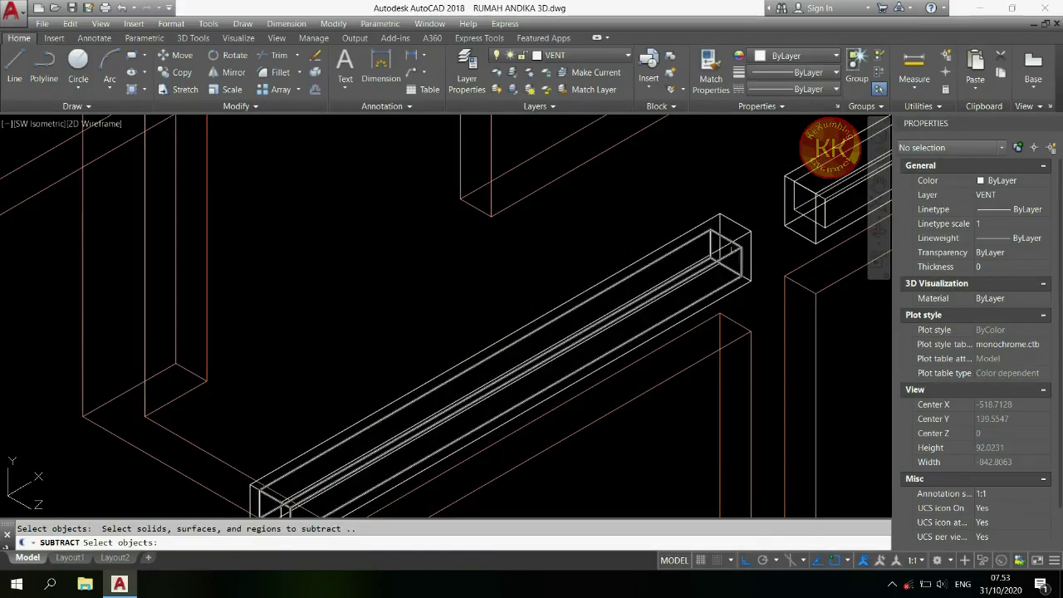
click(731, 247)
key(Return)
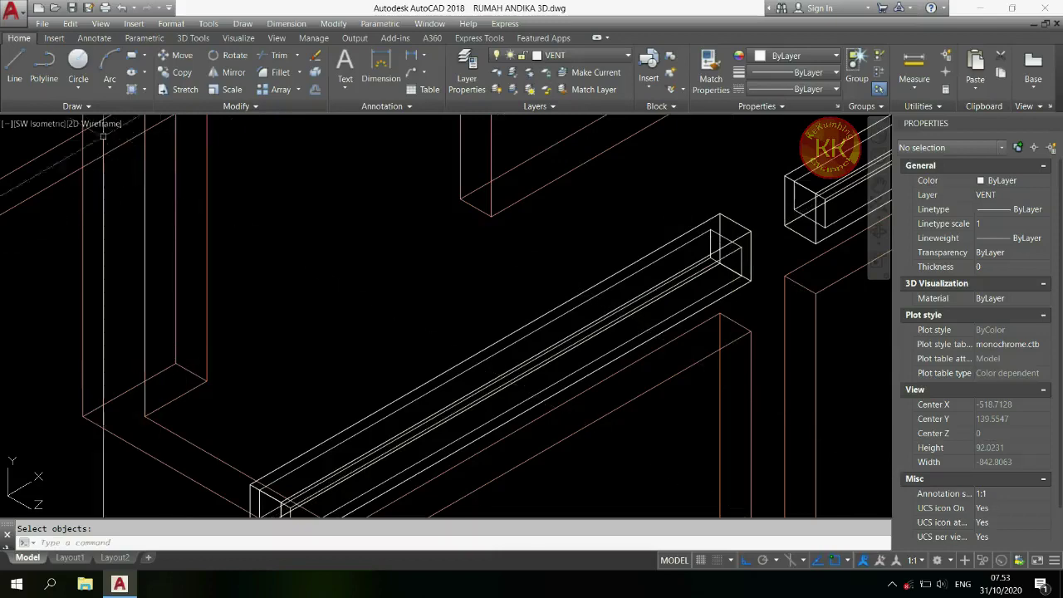
- Check the long vent frame in the Shaded visual style, and return to 2D Wireframe
click(110, 123)
click(154, 209)
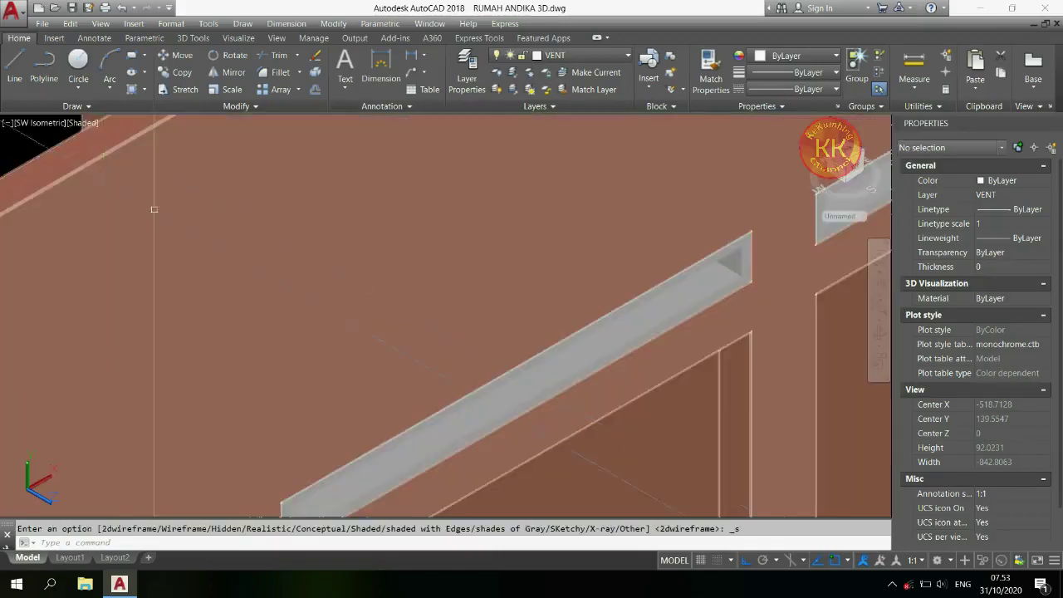
click(89, 123)
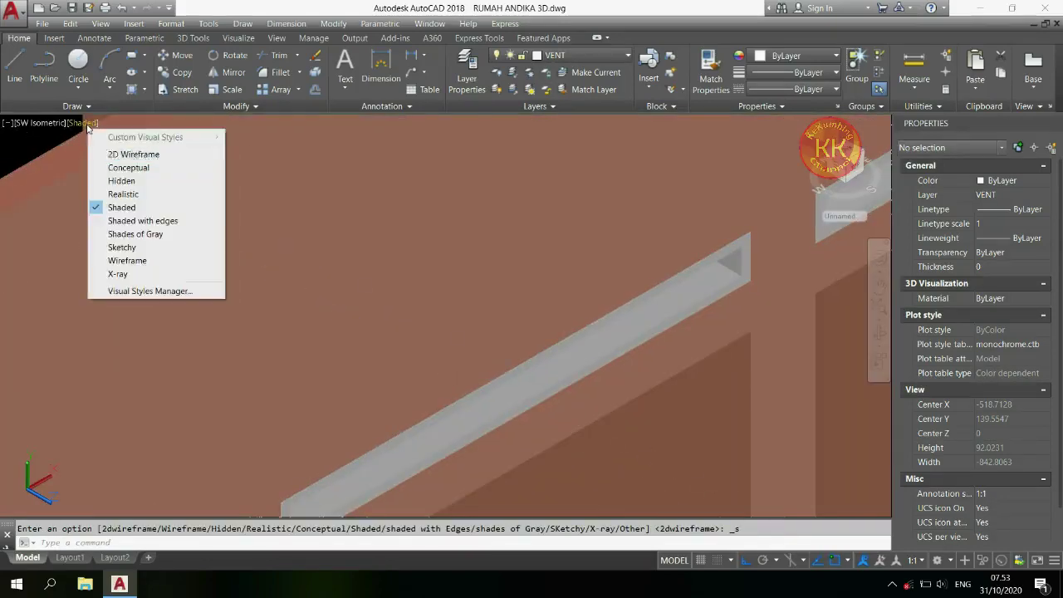
click(125, 155)
scroll(512, 273, down, 5)
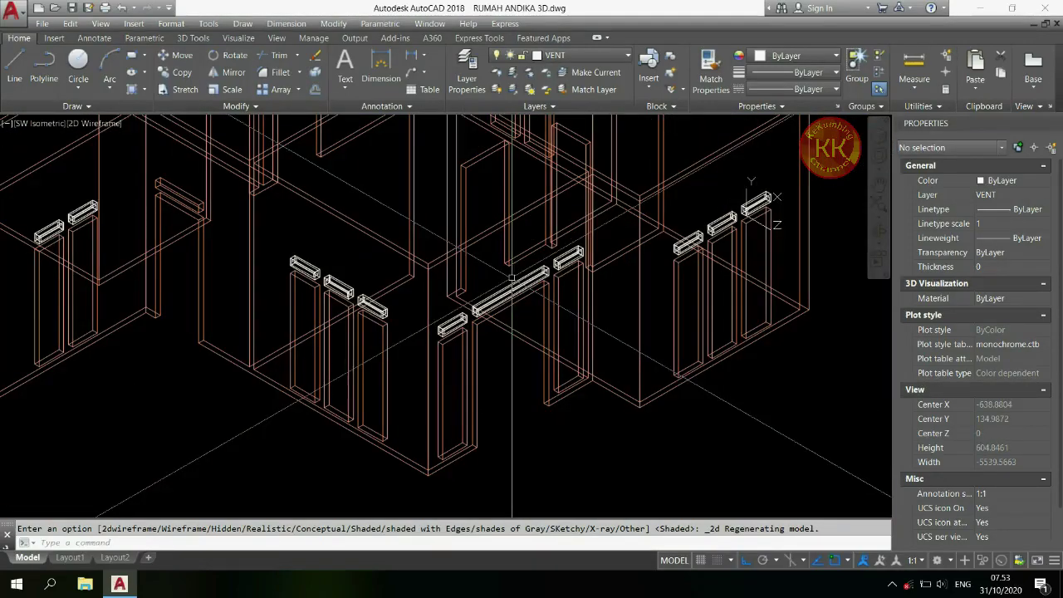
- Set a new UCS at the small vent opening's lower outer corner, with X along the wall and Y pointing up
scroll(397, 331, down, 2)
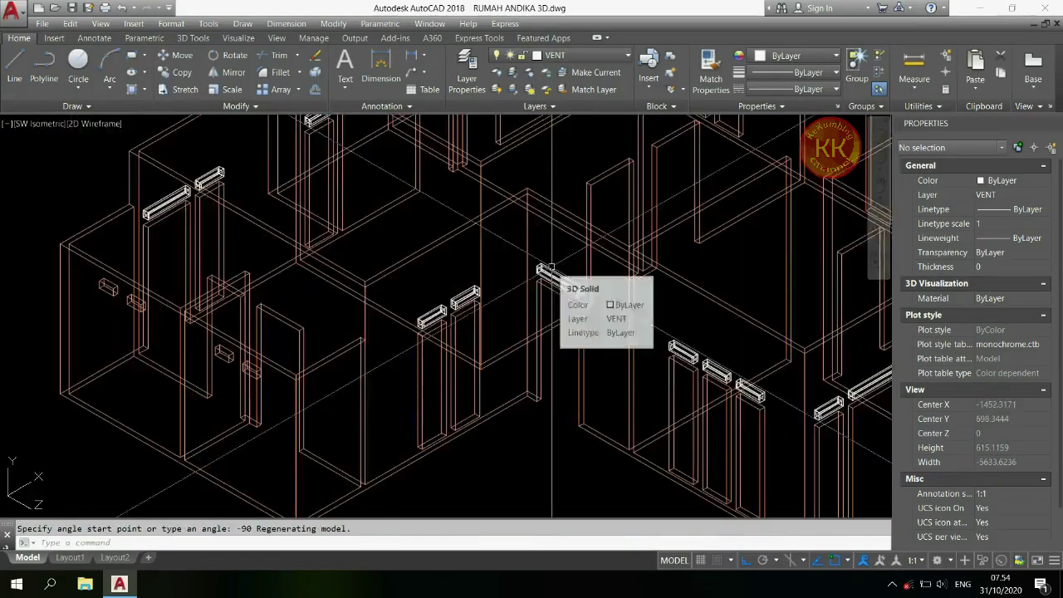
scroll(551, 269, down, 2)
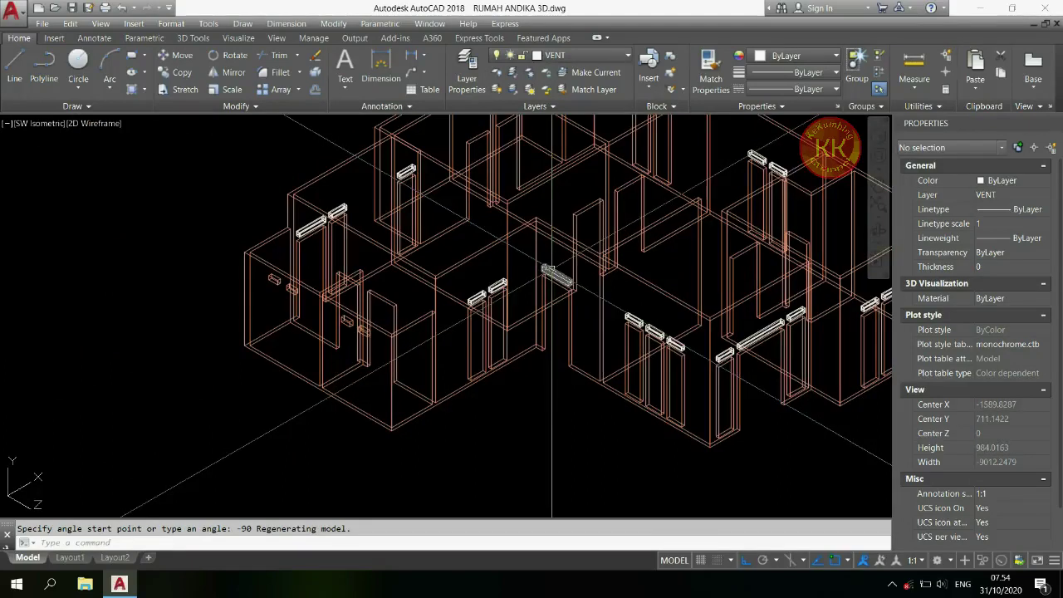
scroll(551, 270, down, 4)
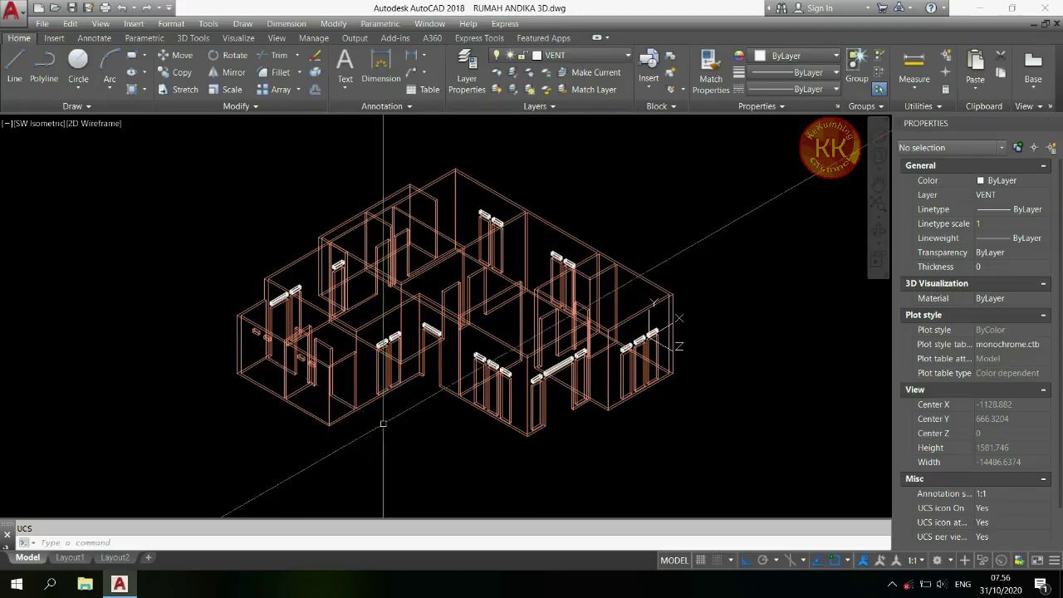
scroll(304, 347, up, 8)
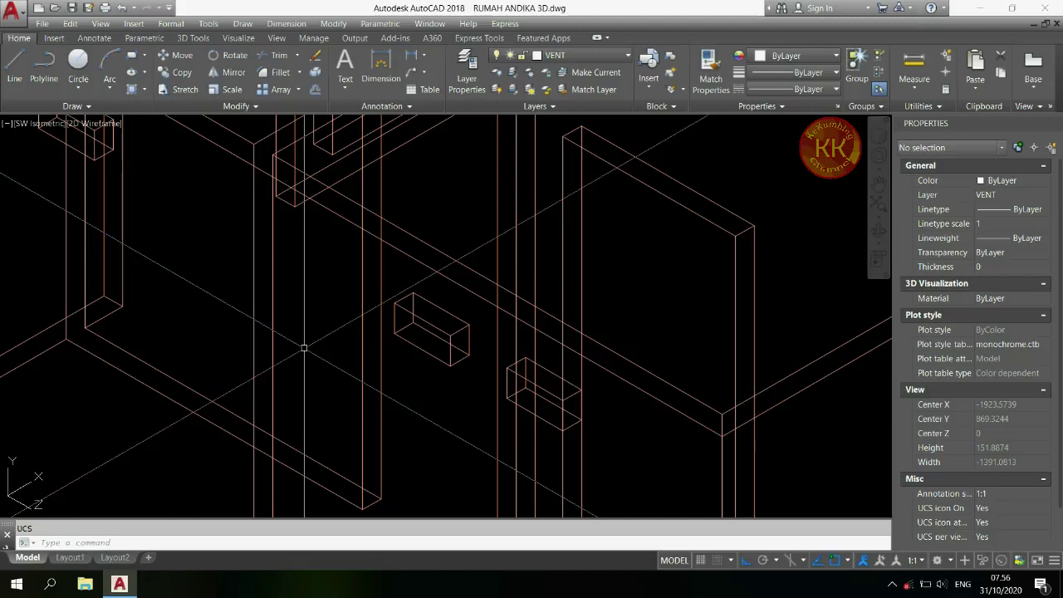
text(cs)
key(Return)
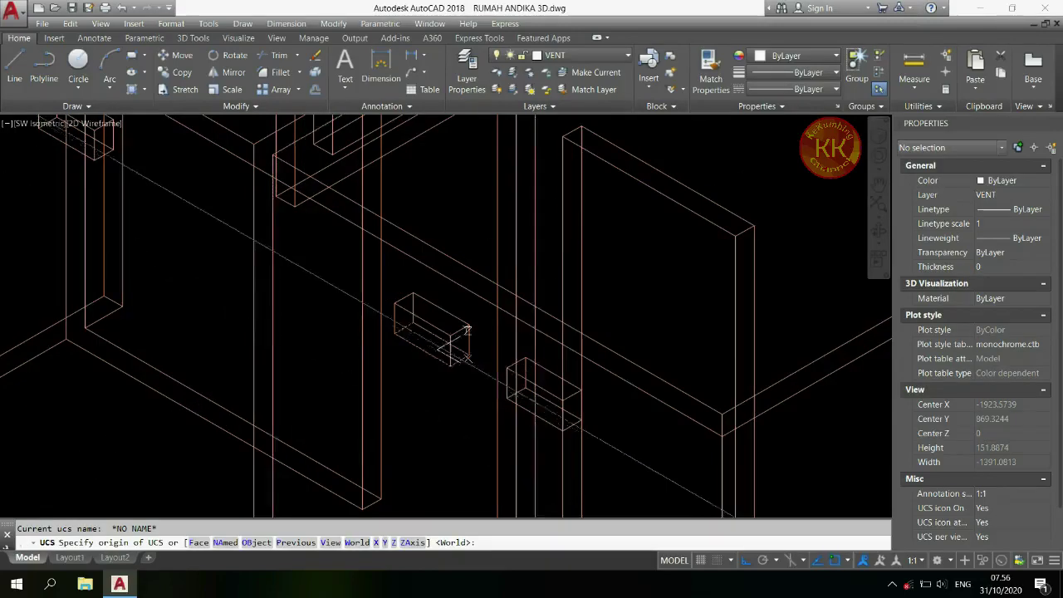
scroll(423, 334, up, 3)
click(350, 336)
scroll(352, 328, down, 5)
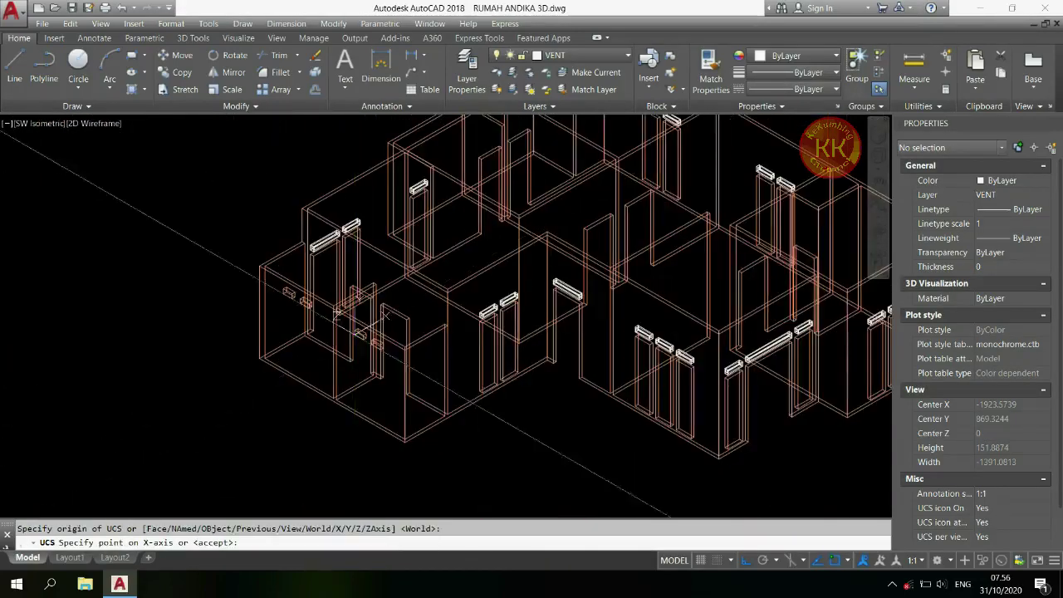
click(544, 434)
scroll(548, 448, down, 4)
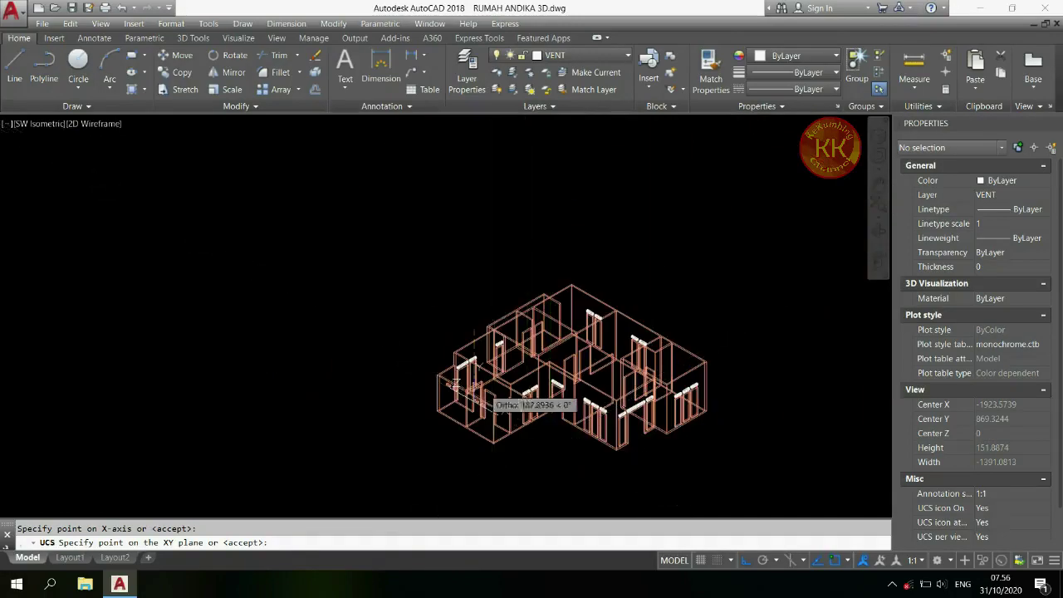
click(463, 260)
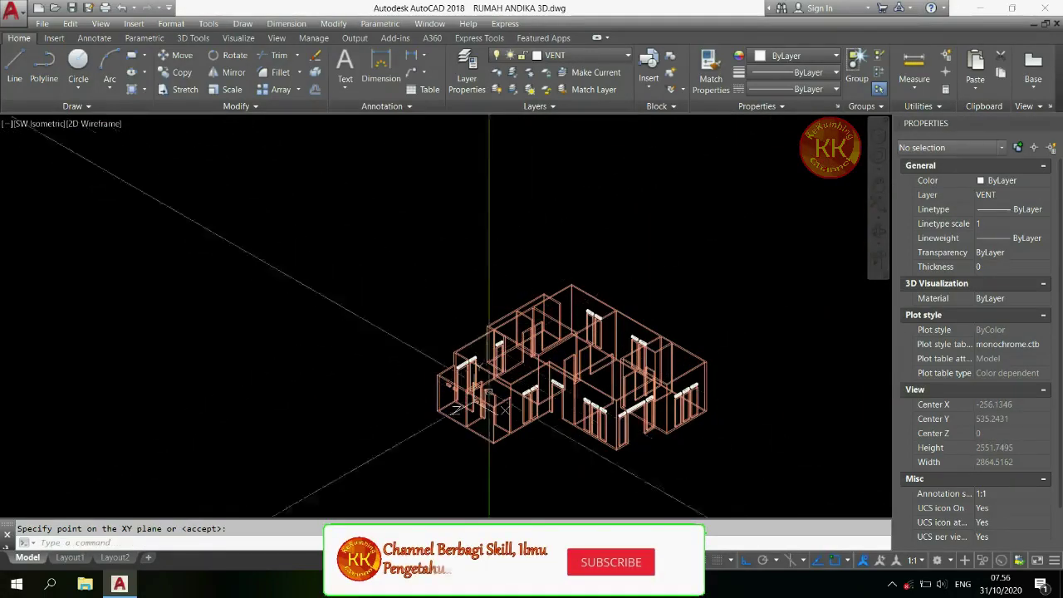
- Draw a rectangle between opposite corners of the small vent opening's outer face
scroll(453, 384, up, 6)
scroll(448, 395, up, 5)
text(rec)
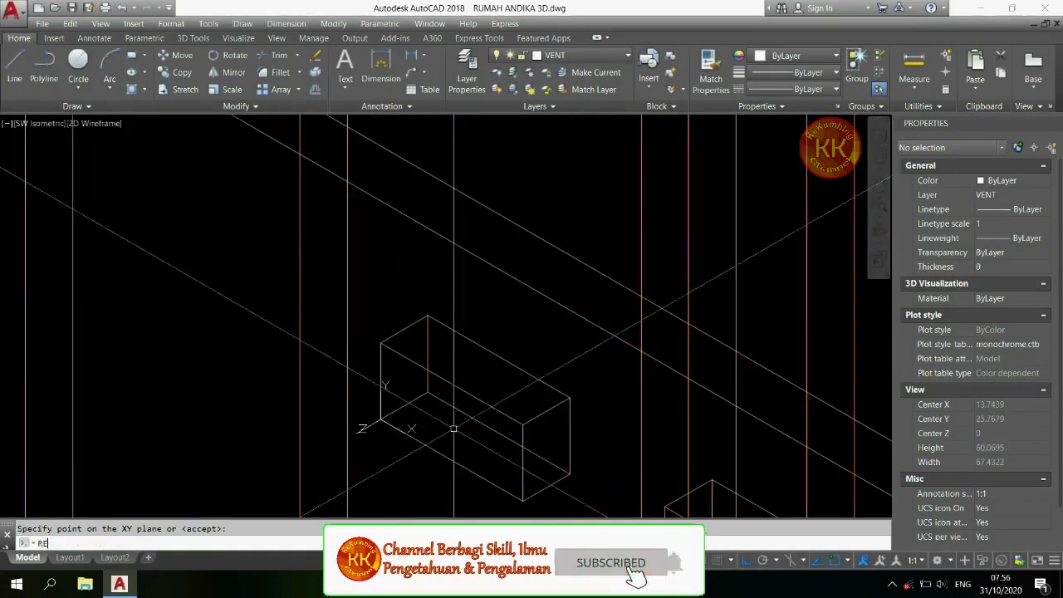
key(Return)
click(393, 352)
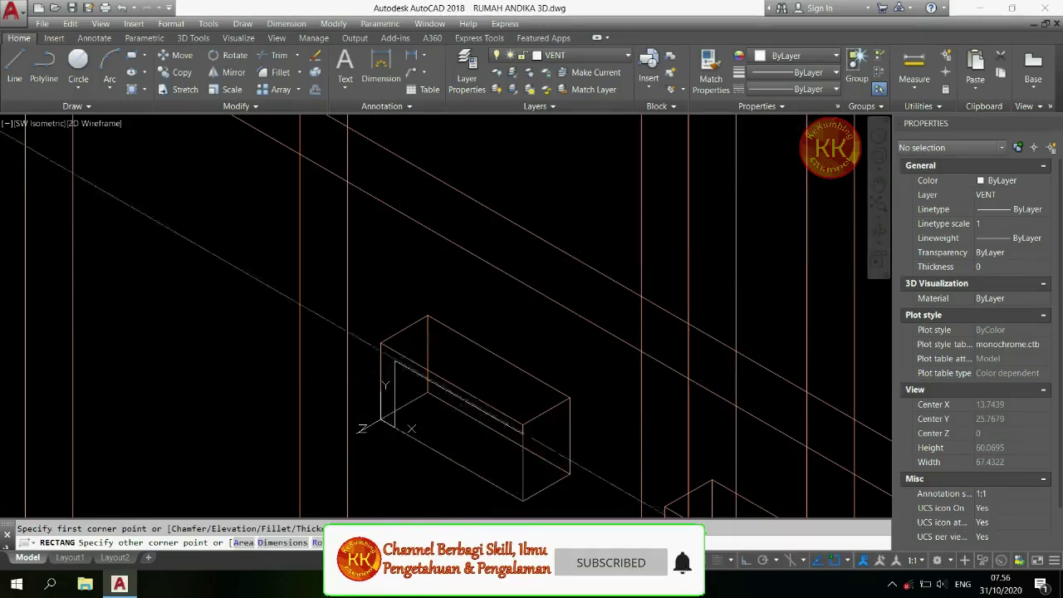
click(393, 352)
- Offset the small vent rectangle 3 inward
text(o)
key(Return)
key(Return)
click(401, 355)
click(410, 382)
- Extrude both small vent rectangles by -10 through the wall
text(EXT)
key(Return)
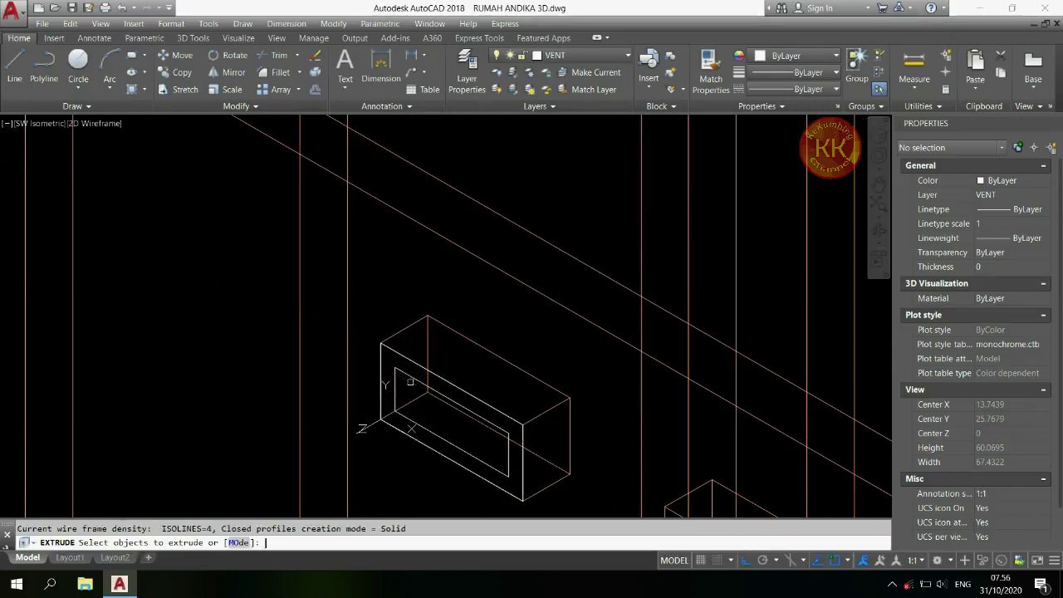
key(Return)
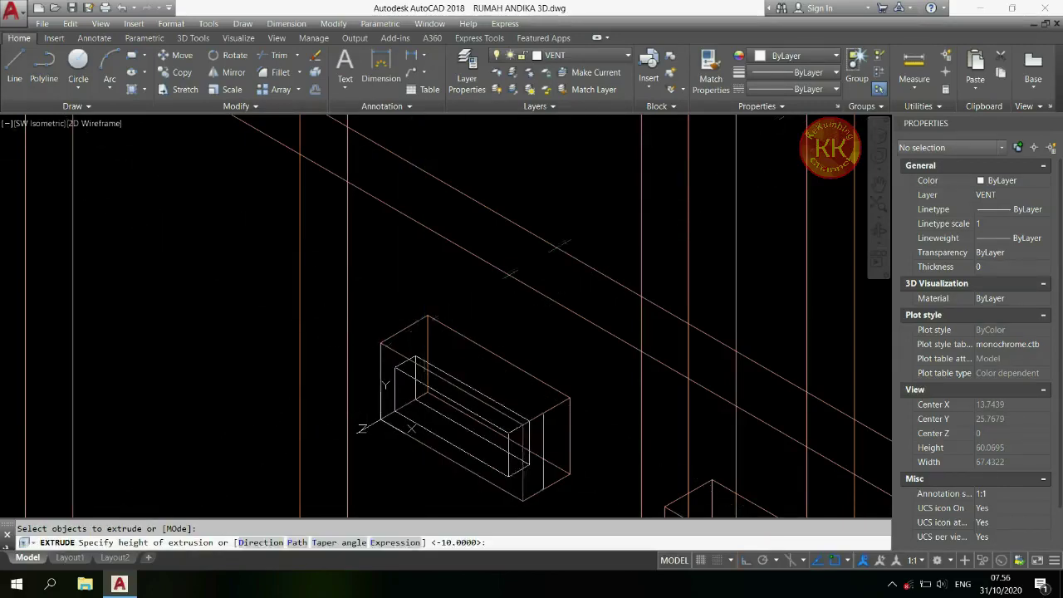
- Subtract the small vent's inner solid from its outer one to form a hollow frame
text(u)
key(Return)
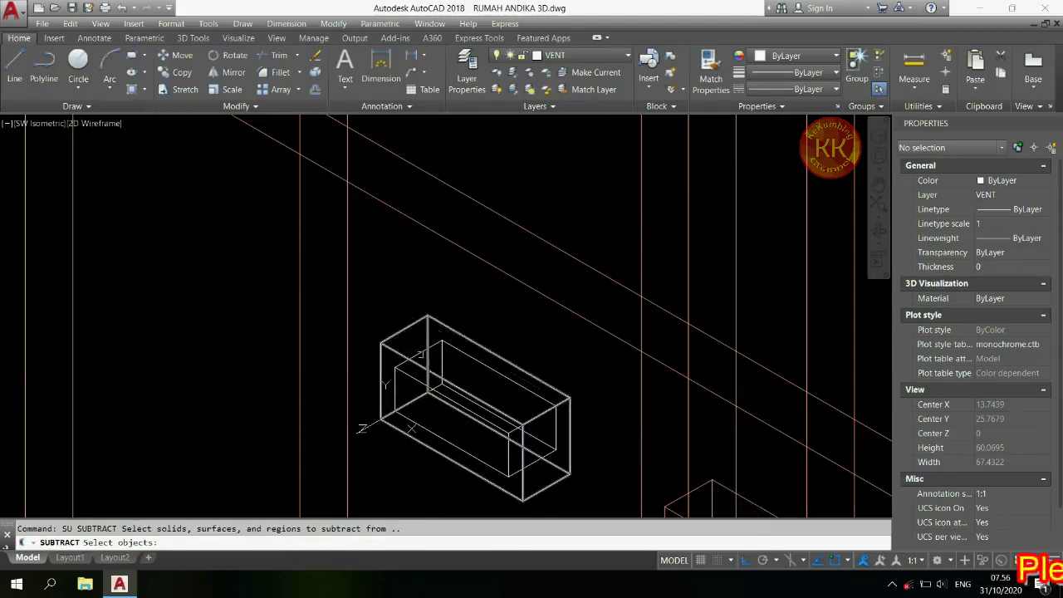
click(430, 318)
key(Return)
click(410, 377)
key(Return)
- Copy the small hollow vent frame from its corner into the three other small vent openings along the same wall
text(cx)
click(402, 355)
key(Return)
click(486, 345)
scroll(473, 339, down, 4)
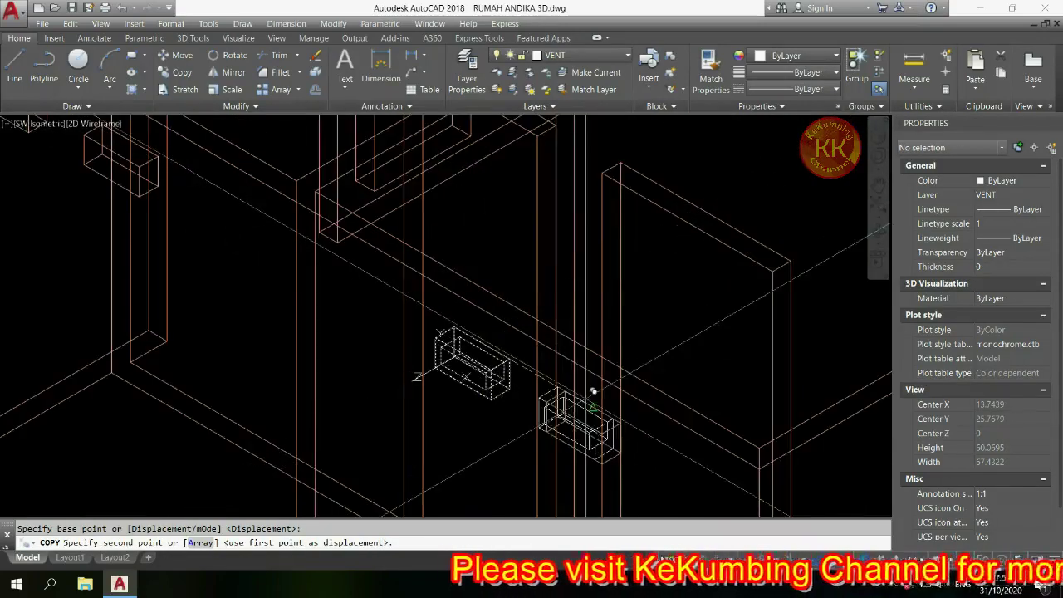
click(571, 382)
scroll(498, 332, down, 3)
scroll(467, 287, up, 3)
scroll(467, 287, up, 4)
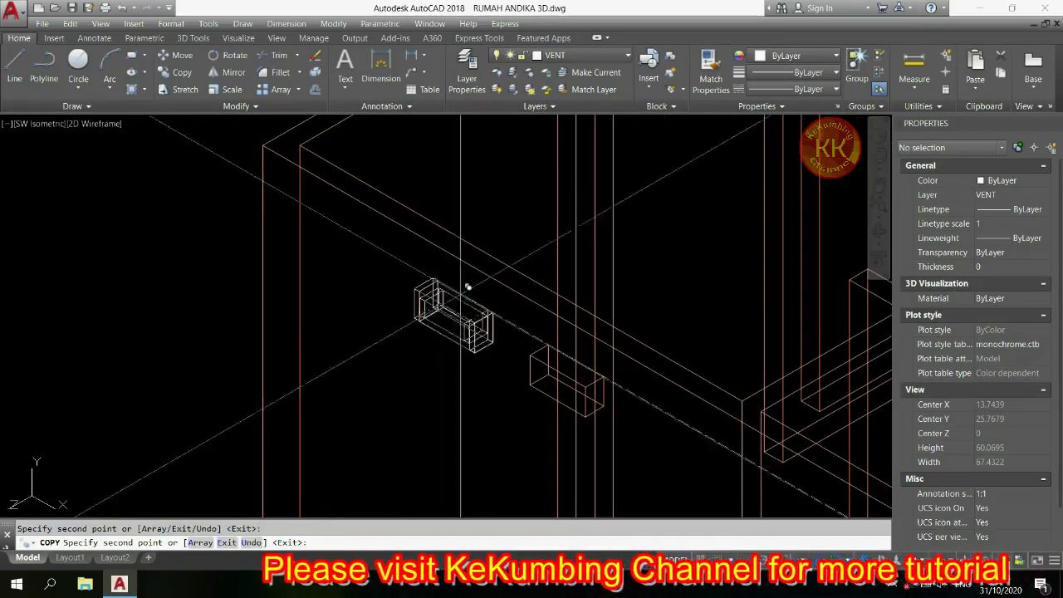
key(Escape)
scroll(415, 320, down, 4)
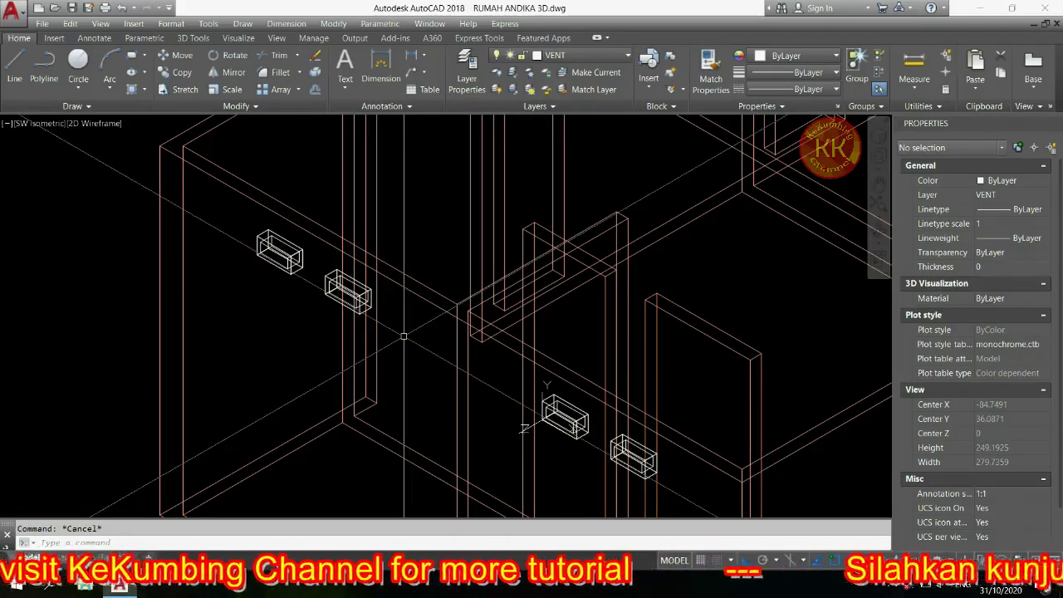
scroll(404, 336, down, 5)
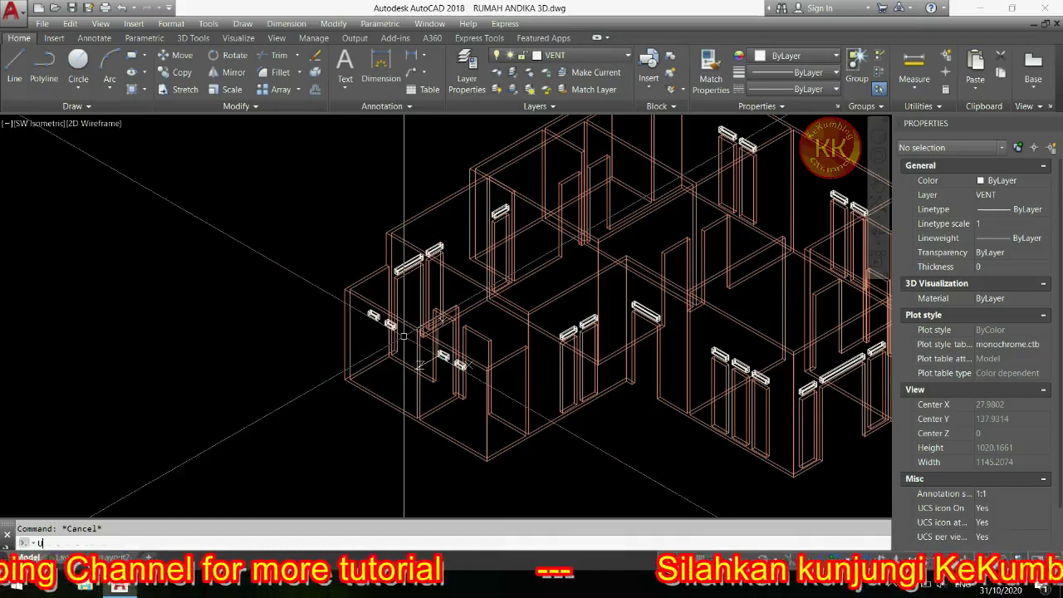
- Reset the UCS to World
text(ucs)
key(Return)
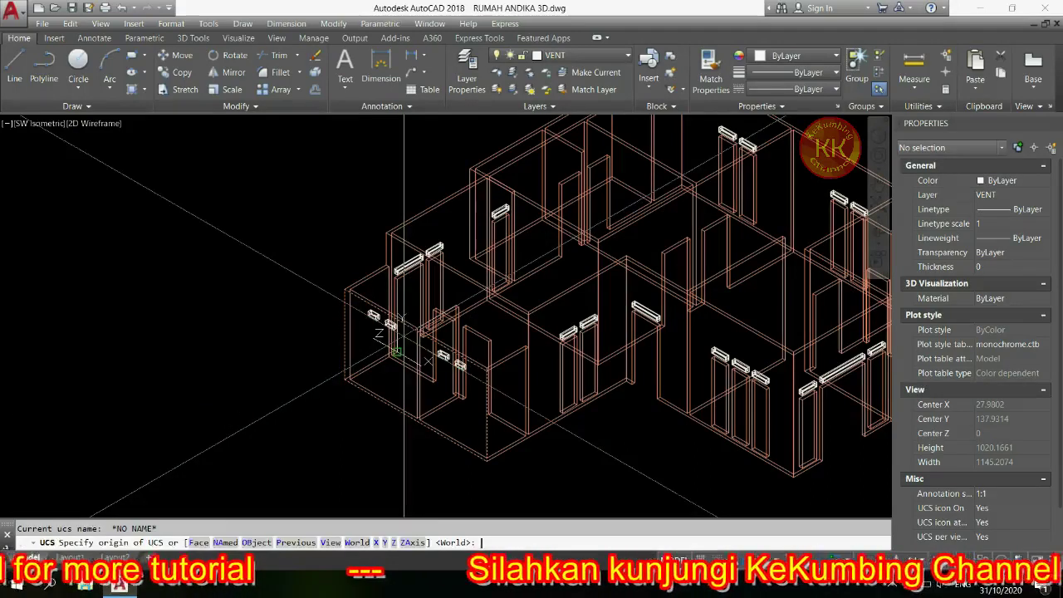
key(Return)
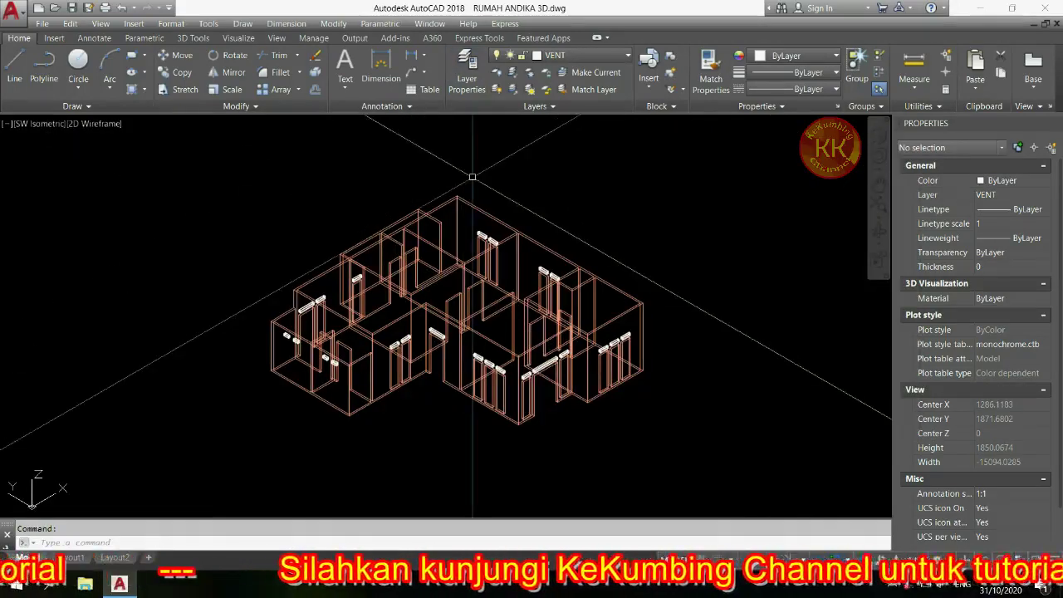
- Turn on the ATAP, DAK, DAUN PINTU, FLOOR and KUSEN PINTU layers in the layer properties
click(468, 70)
scroll(373, 275, up, 4)
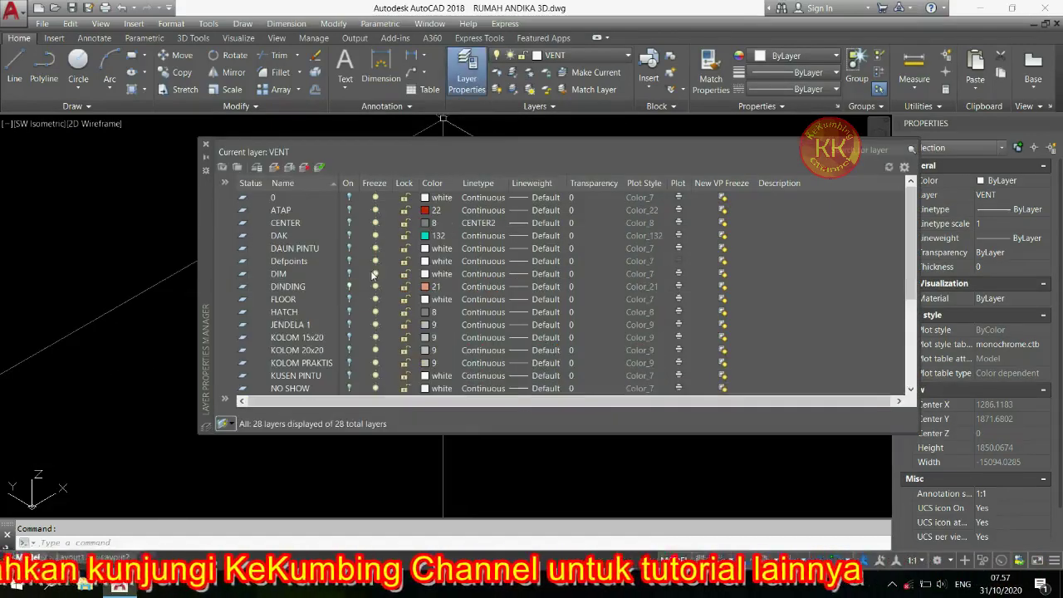
click(348, 213)
click(349, 236)
click(349, 249)
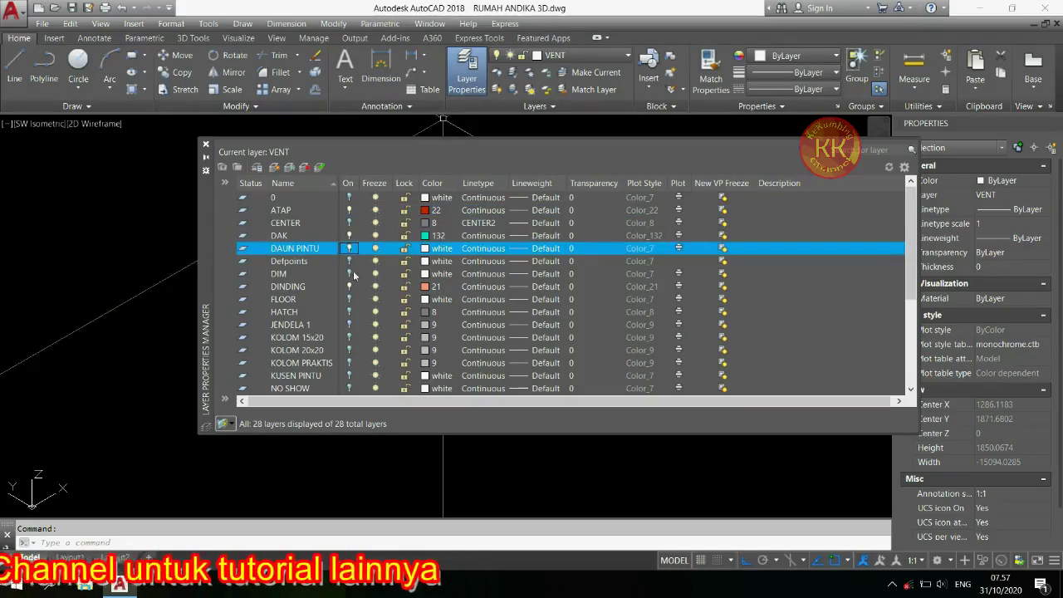
click(350, 300)
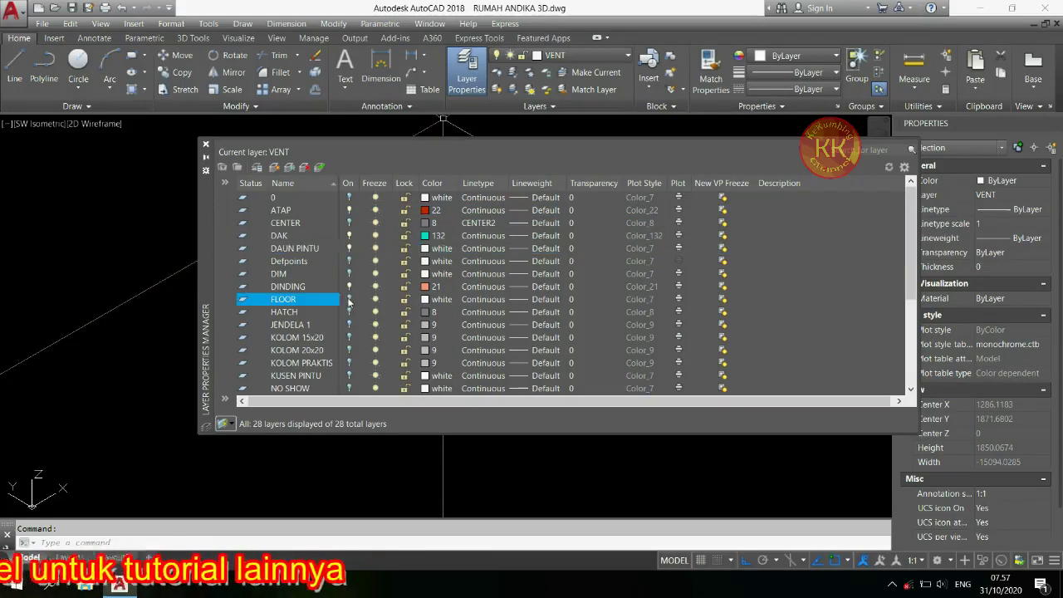
click(349, 375)
- Turn on the SLOOF, TALANG AIR and TERAS layers as well
scroll(352, 340, down, 4)
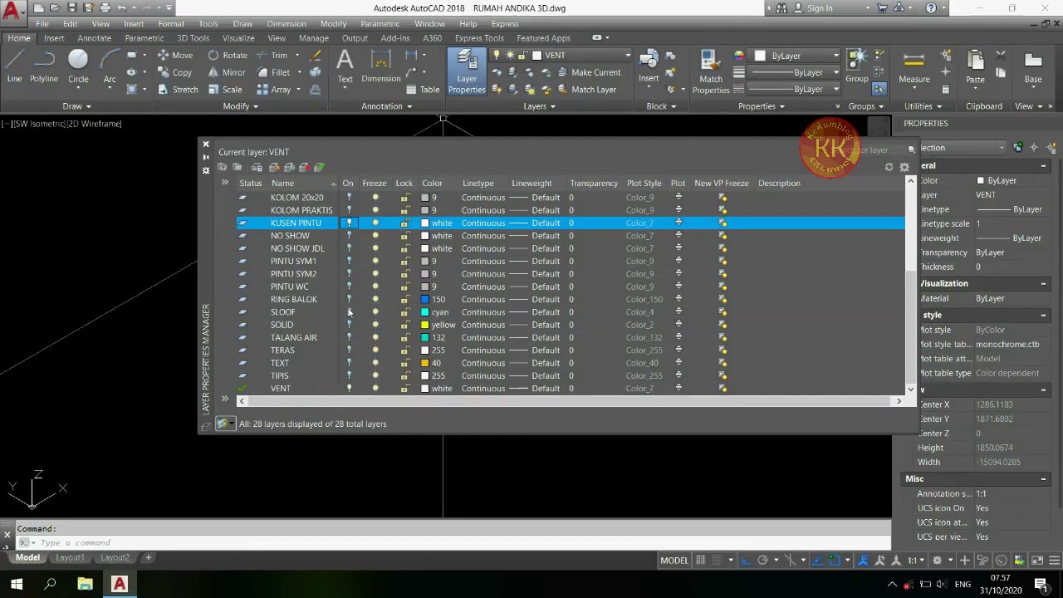
click(349, 311)
click(348, 336)
click(350, 349)
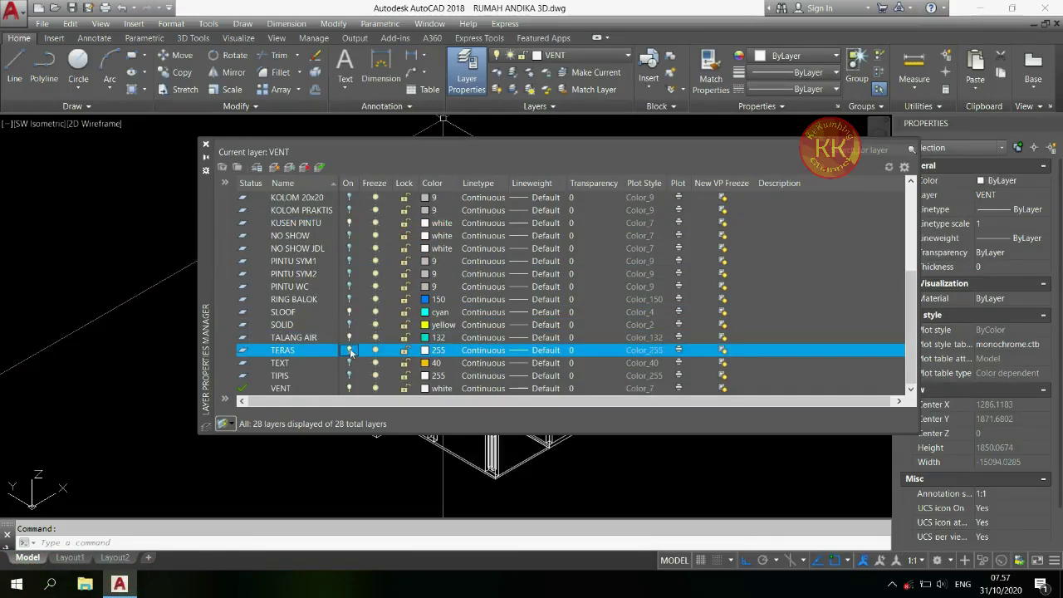
- Change the RING BALOK layer's colour to index 21 and close the layer properties
scroll(362, 340, up, 2)
scroll(332, 315, up, 2)
scroll(330, 305, down, 4)
click(438, 300)
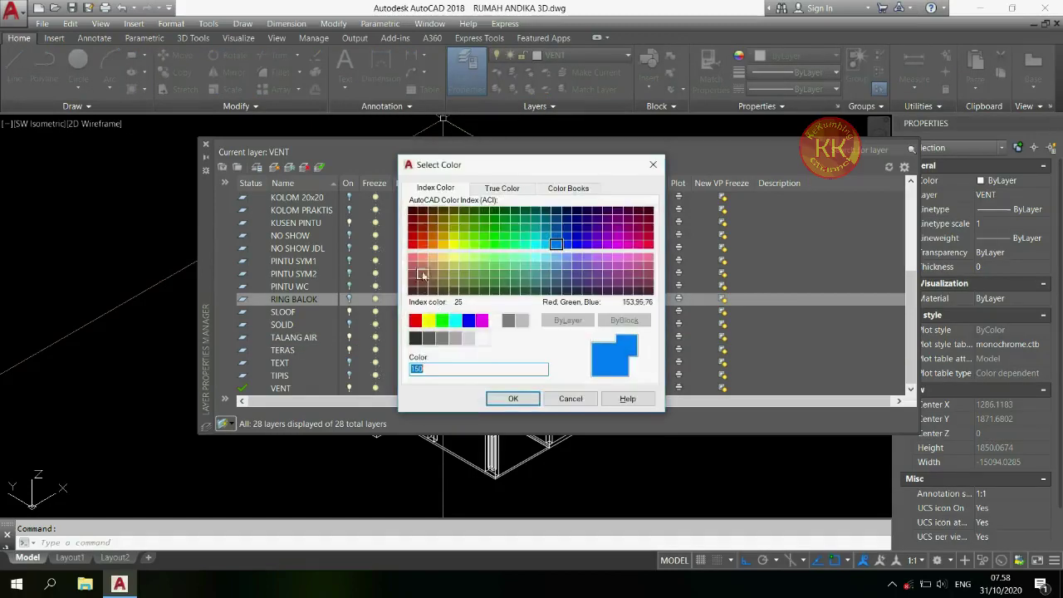
click(424, 259)
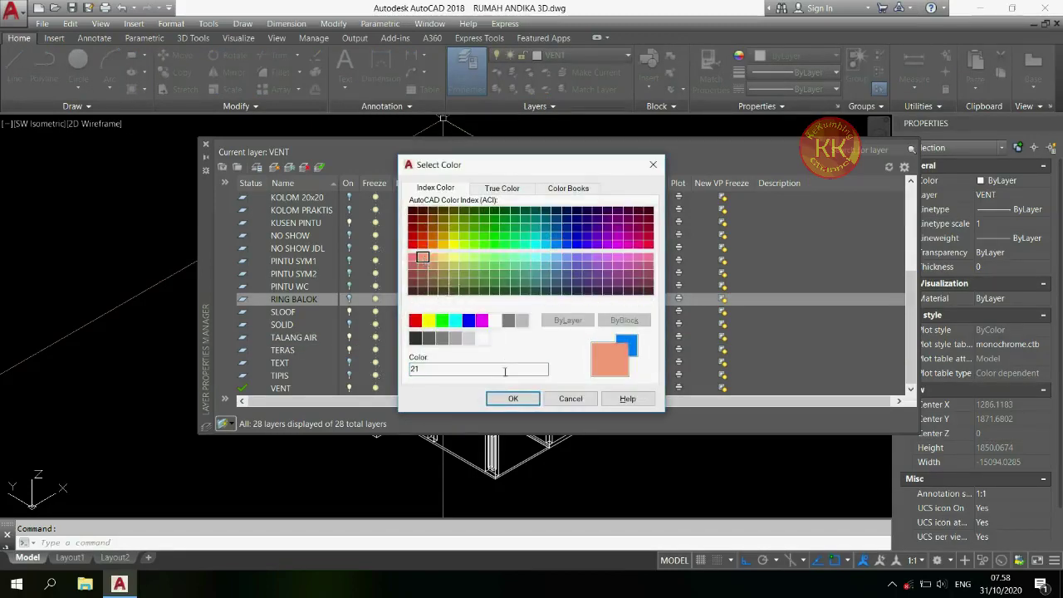
click(510, 399)
scroll(452, 332, up, 5)
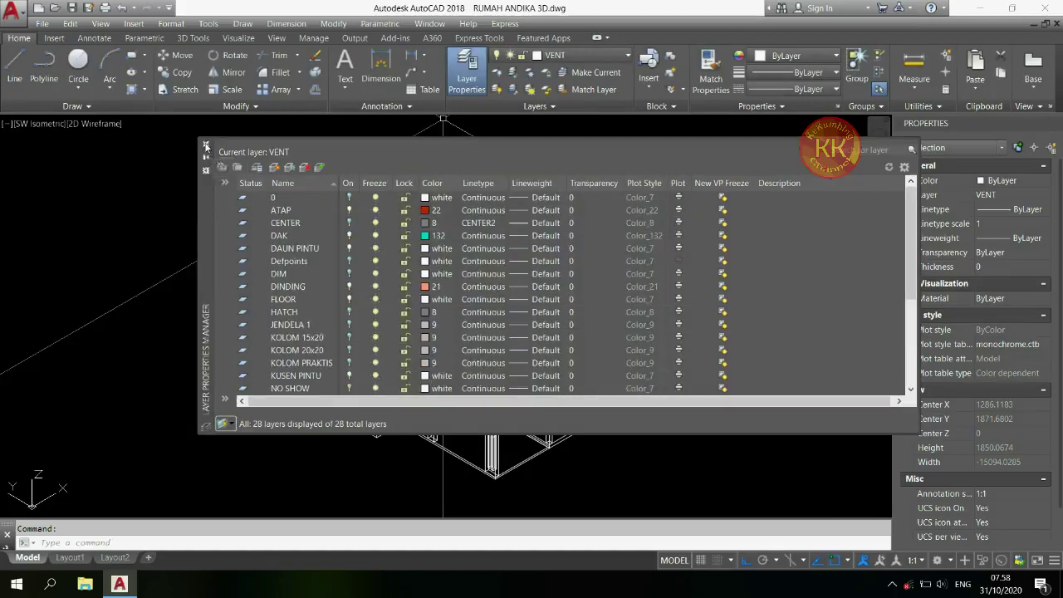
click(206, 144)
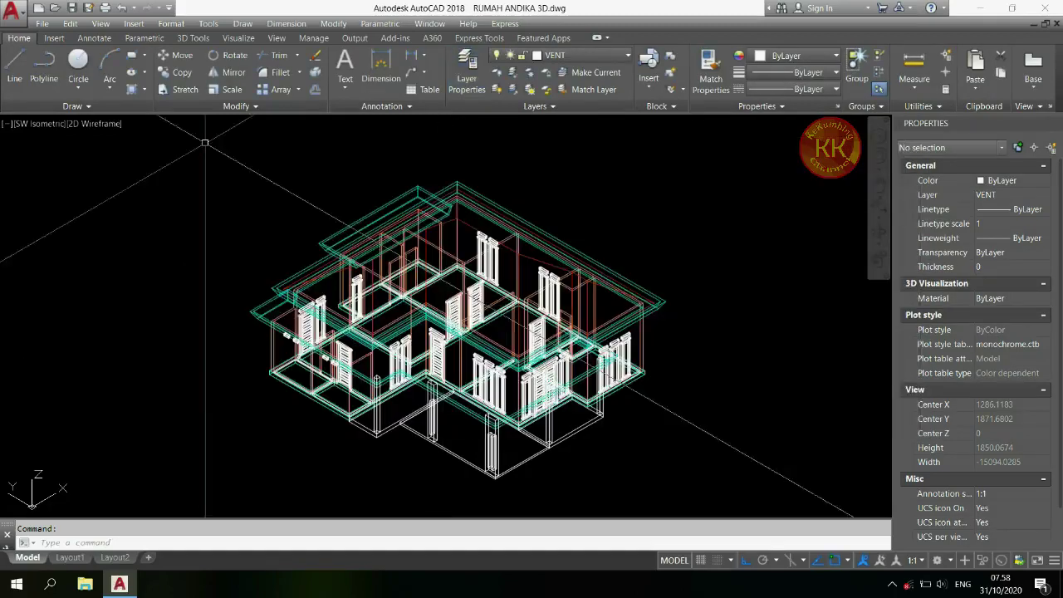
- Display the house in the Shaded visual style and orbit to a low-angle view of its front and side
click(106, 124)
click(156, 208)
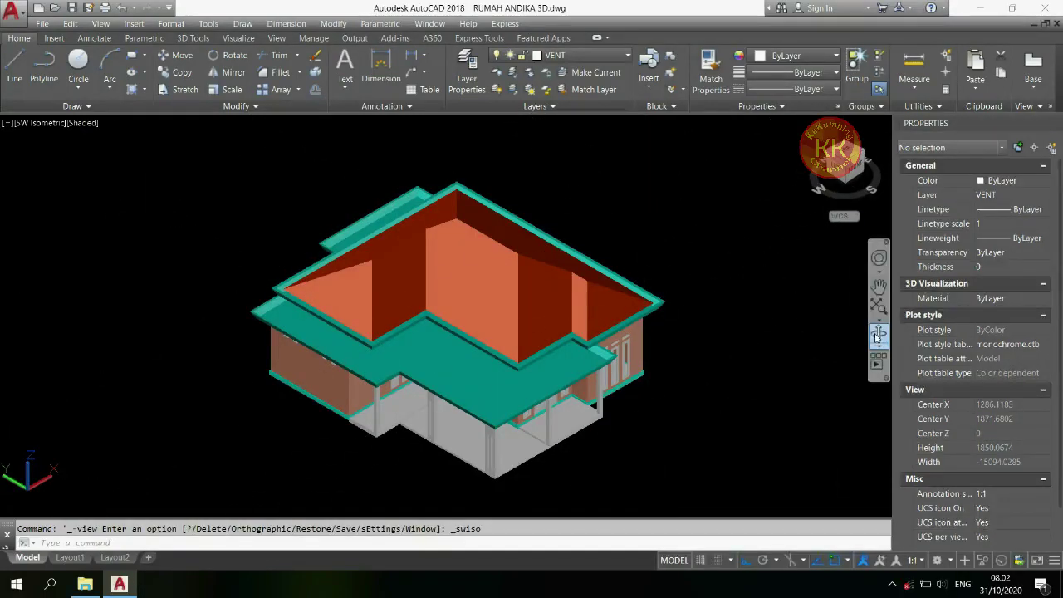
click(876, 336)
drag(496, 339, 456, 314)
right_click(456, 313)
click(470, 323)
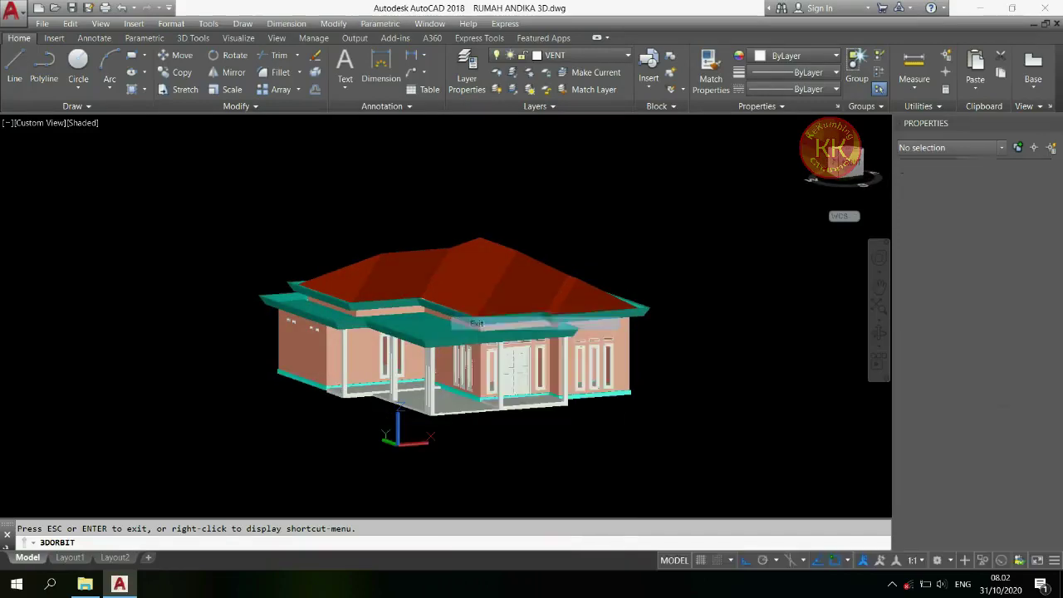
- Examine the finished shaded house up close and as a whole, checking the roof, terrace, windows and wall vents
text(z)
key(Return)
click(250, 229)
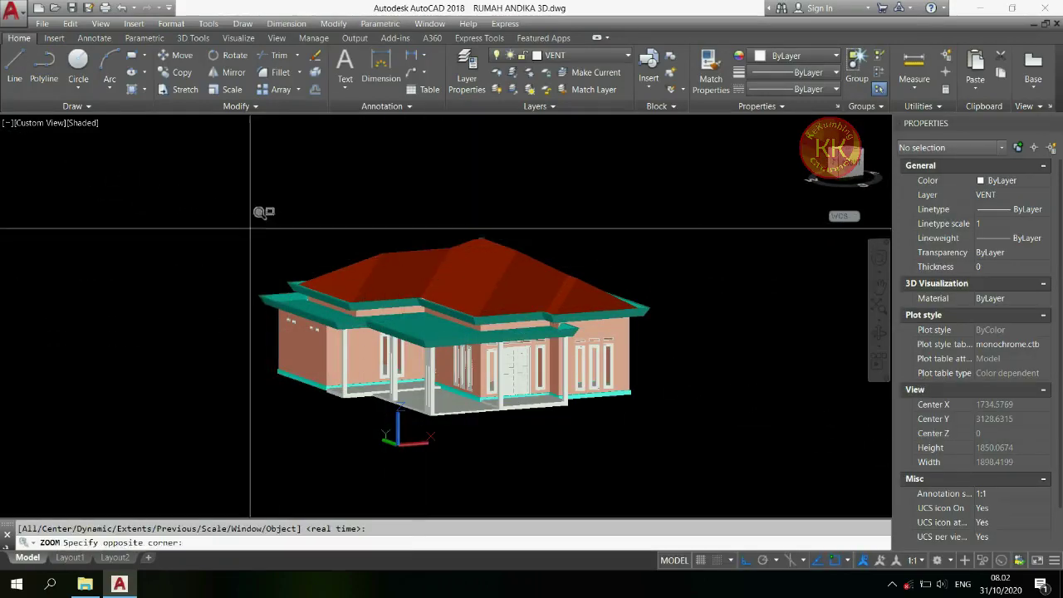
click(654, 409)
text(z)
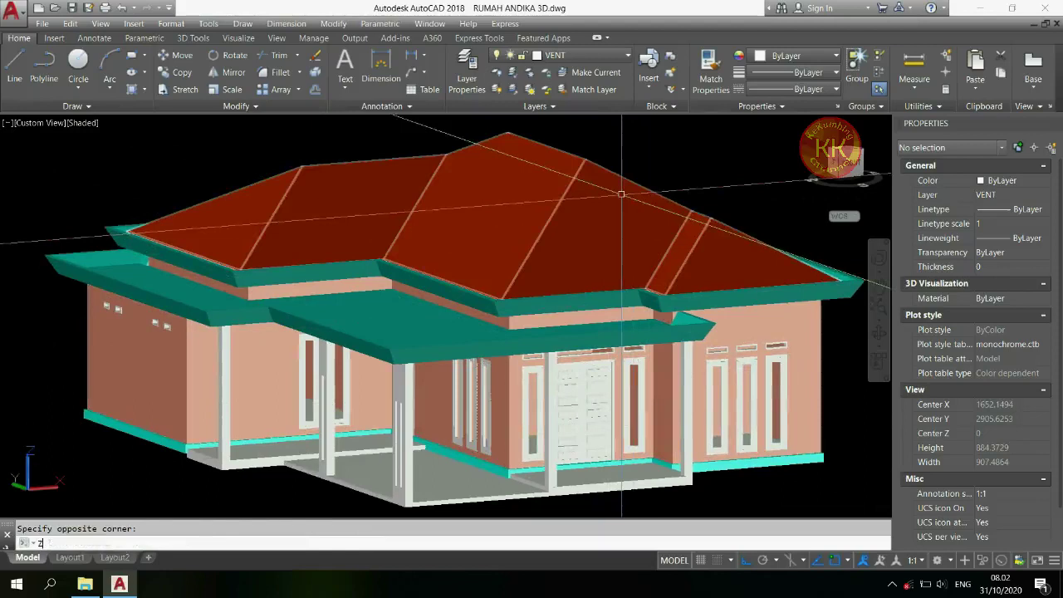
key(Return)
key(Return)
mouse_move(553, 199)
mouse_down()
mouse_move(551, 227)
mouse_move(553, 210)
mouse_up()
right_click(553, 209)
click(568, 217)
click(877, 333)
drag(589, 333, 615, 249)
right_click(649, 160)
click(655, 170)
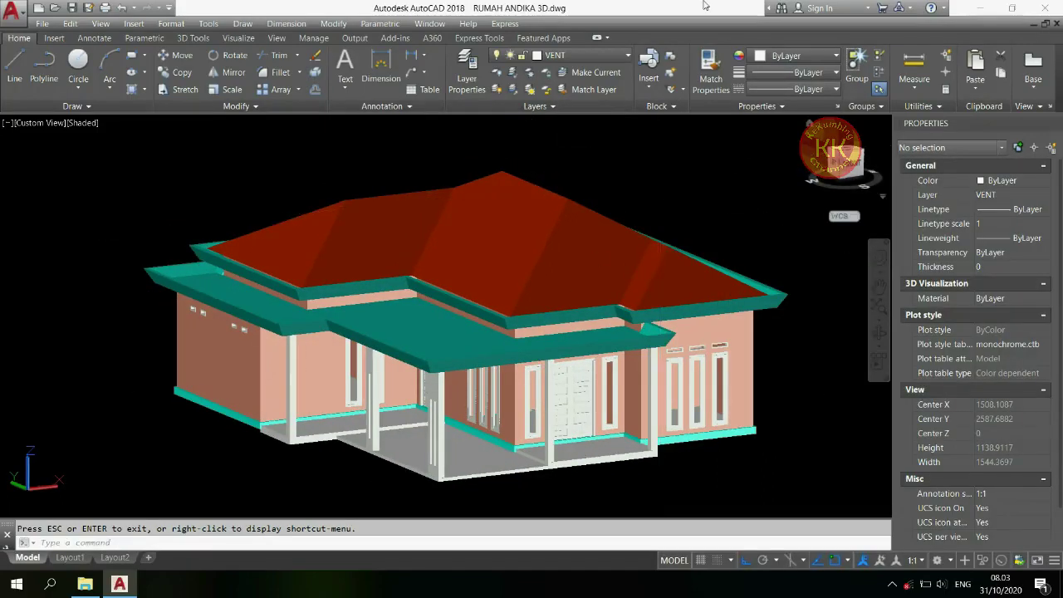